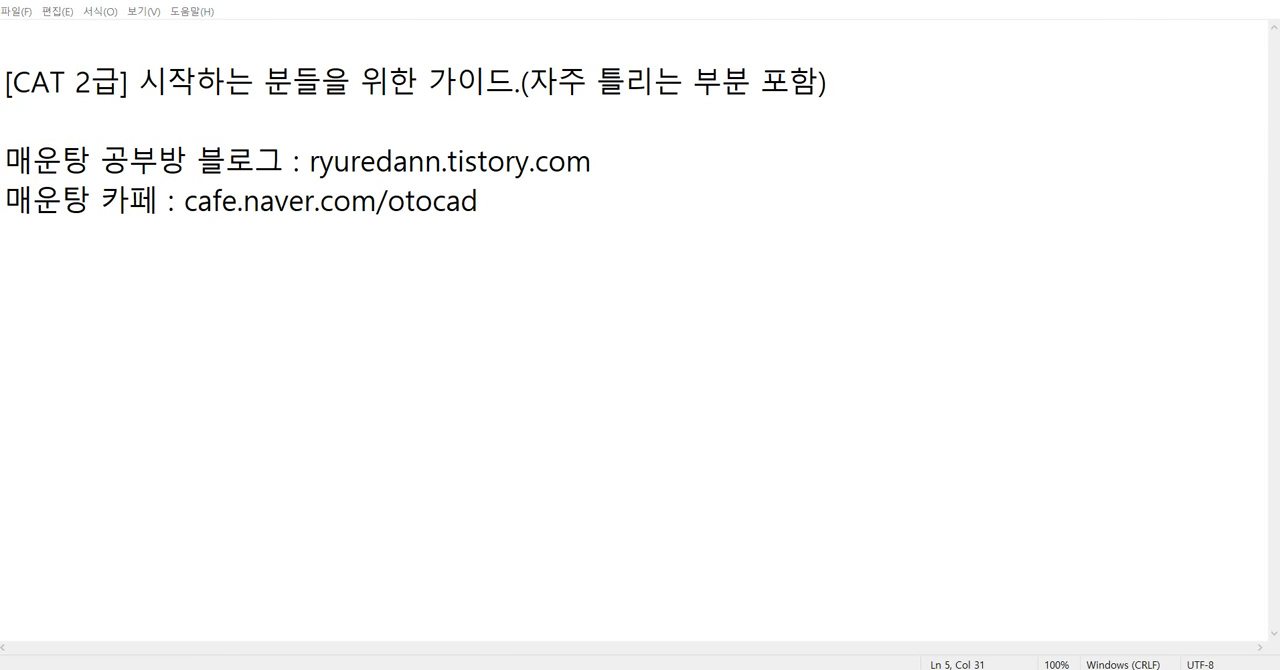
# Switch to the Naver cafe in the browser and annotate the 캐드 2D 동영상 and 캐드연습문제동영상 boards in red.
pyautogui.hotkey('alt', 'Tab')
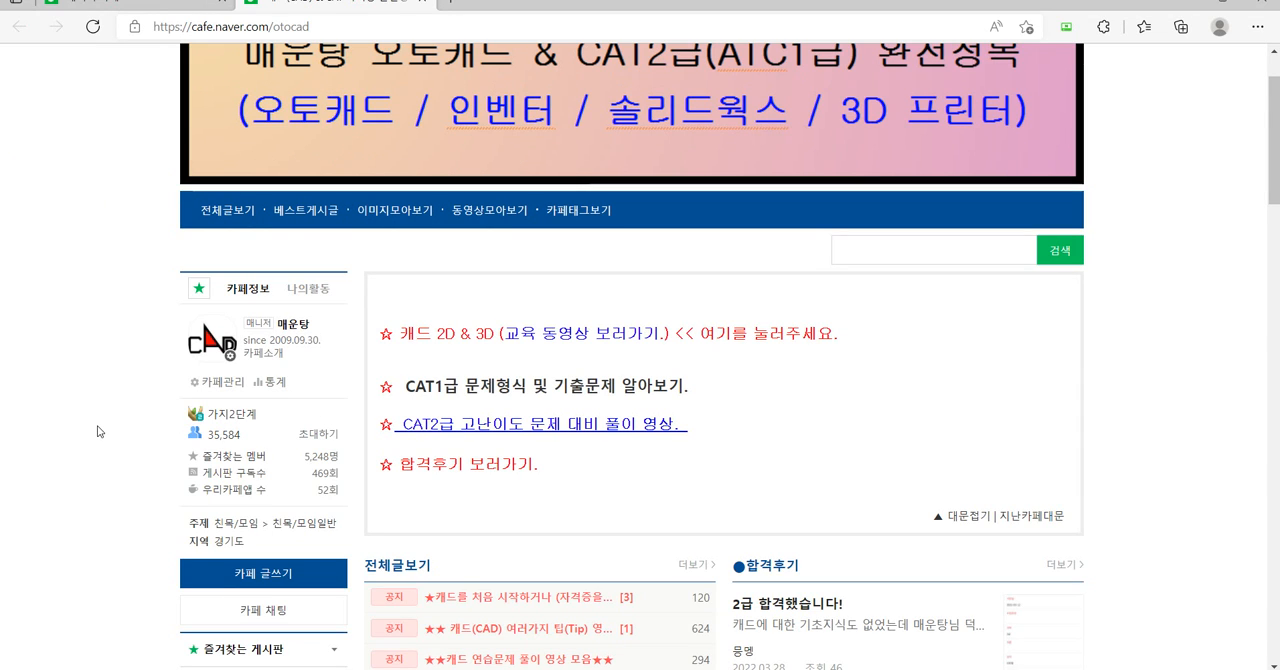
pyautogui.scroll(-4, 114, 405)
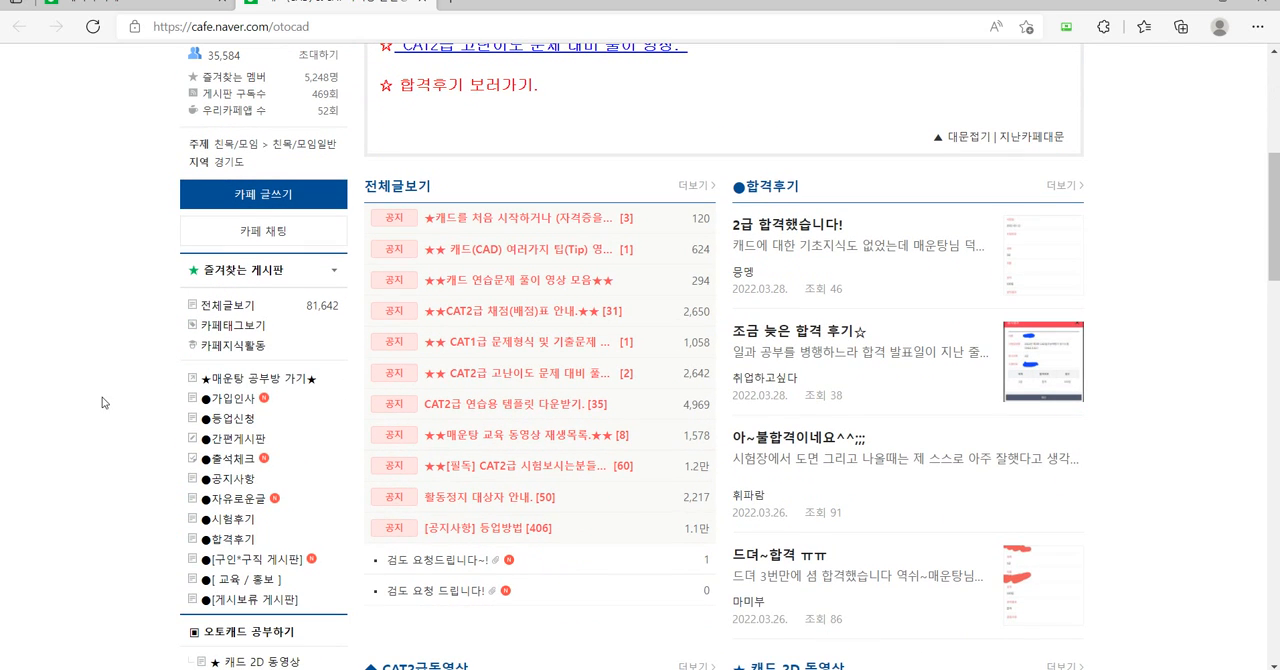
pyautogui.scroll(-3, 96, 396)
pyautogui.scroll(-1, 97, 398)
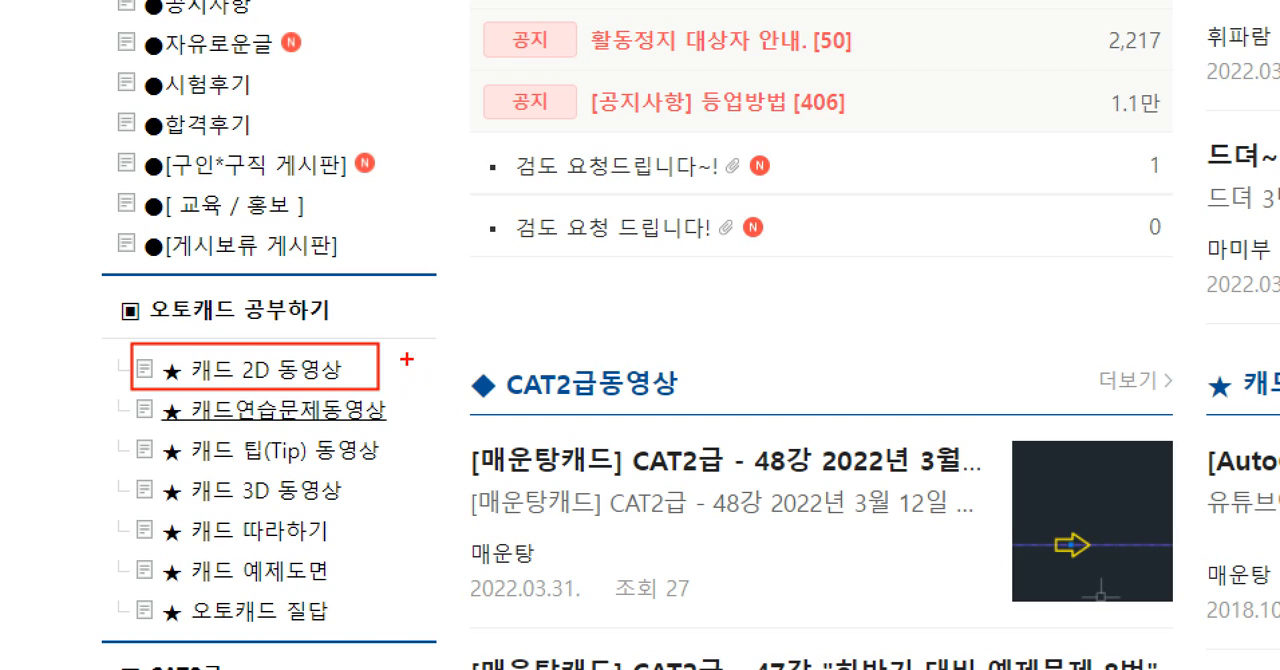
pyautogui.moveTo(585, 275); pyautogui.dragTo(407, 352)
pyautogui.moveTo(440, 312)
pyautogui.mouseDown()
pyautogui.moveTo(384, 356)
pyautogui.moveTo(430, 377)
pyautogui.moveTo(392, 453)
pyautogui.mouseUp()
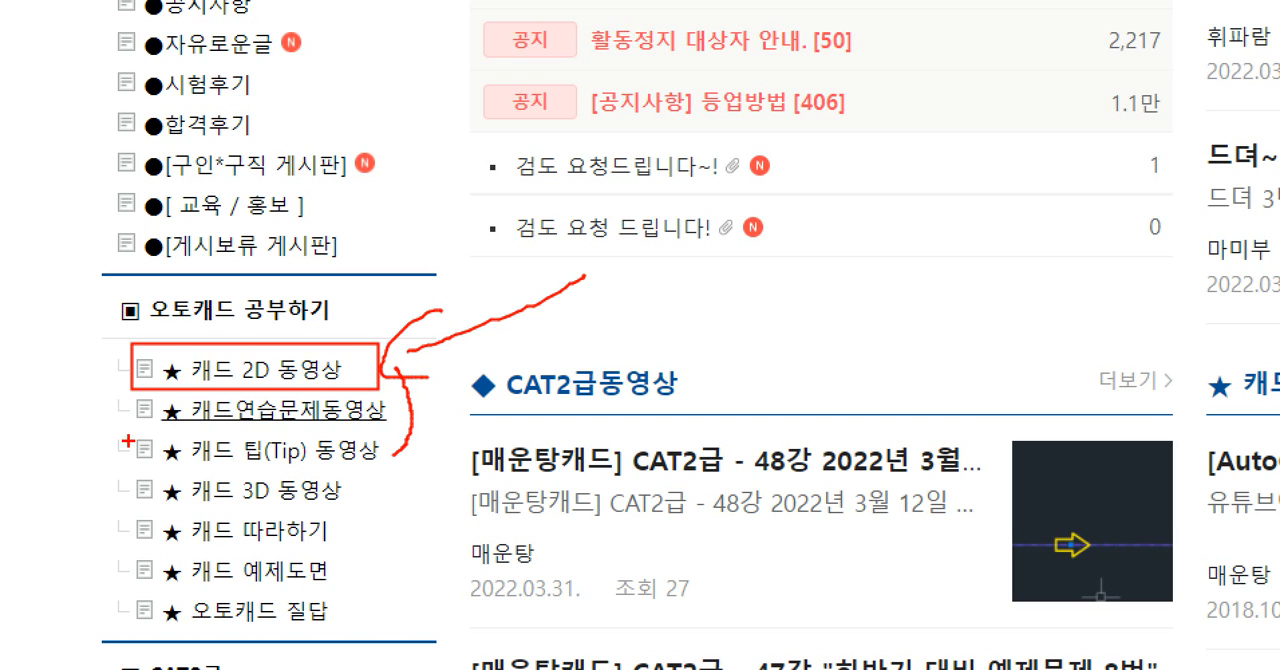
pyautogui.moveTo(163, 428); pyautogui.dragTo(375, 427)
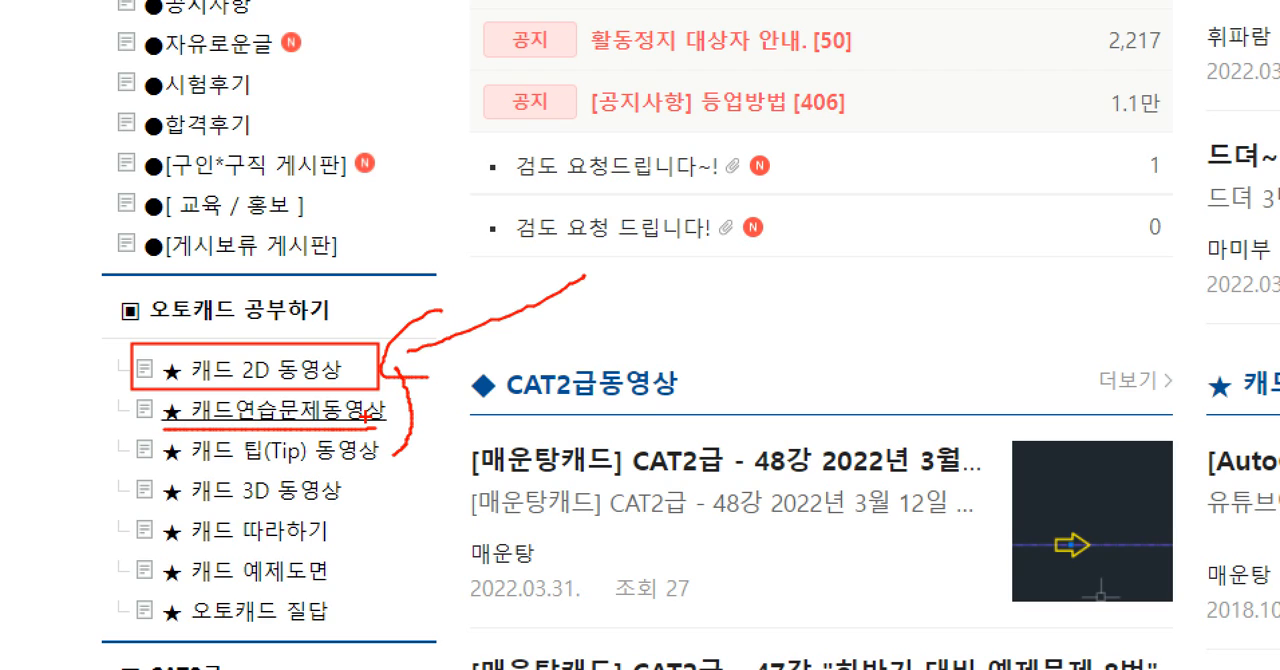
pyautogui.press('Escape')
# Box the CAT2급동영상 board with an arrow pointing at it, and open that board.
pyautogui.hotkey('ctrl', '1')
pyautogui.click(214, 582)
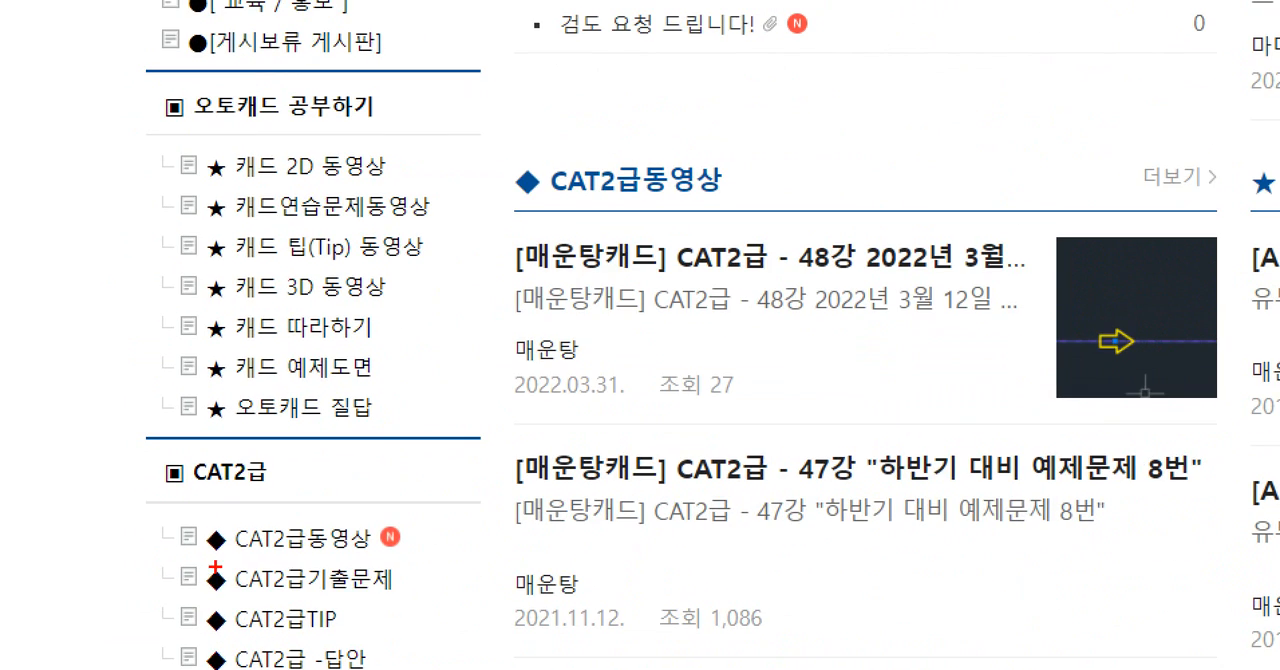
pyautogui.moveTo(174, 517)
pyautogui.keyDown('ctrl'); pyautogui.mouseDown()
pyautogui.moveTo(271, 547)
pyautogui.moveTo(391, 555)
pyautogui.mouseUp(); pyautogui.keyUp('ctrl')
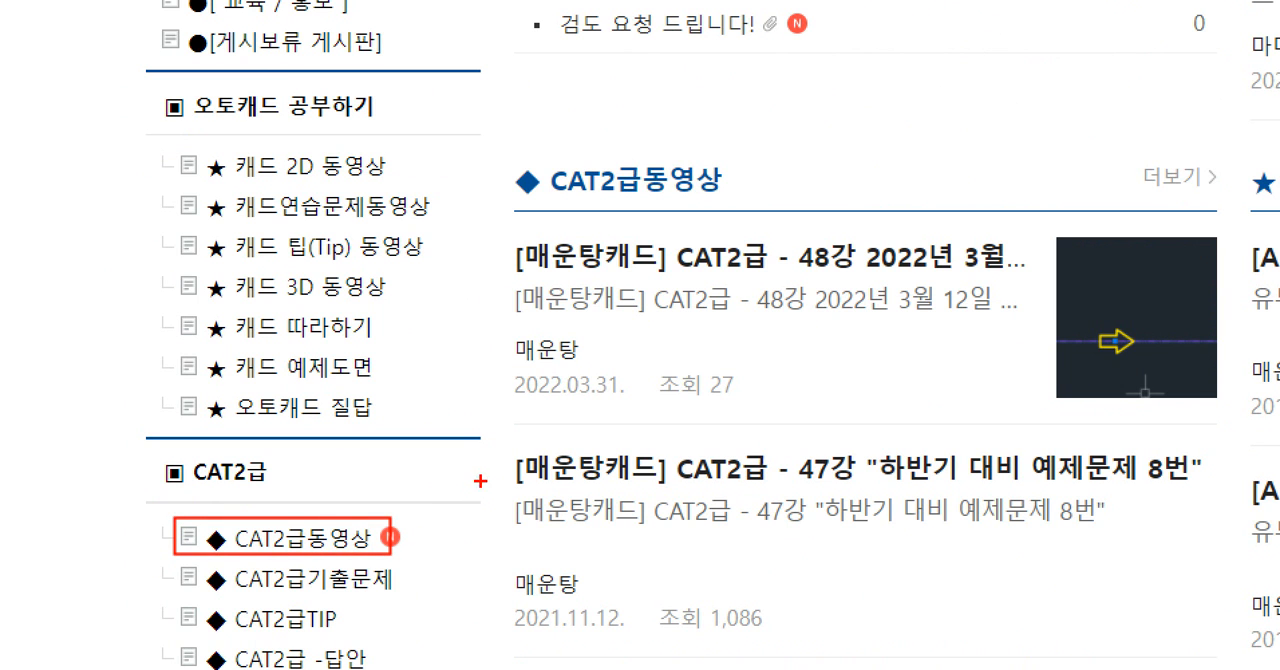
pyautogui.moveTo(490, 476)
pyautogui.mouseDown()
pyautogui.moveTo(406, 513)
pyautogui.moveTo(431, 547)
pyautogui.mouseUp()
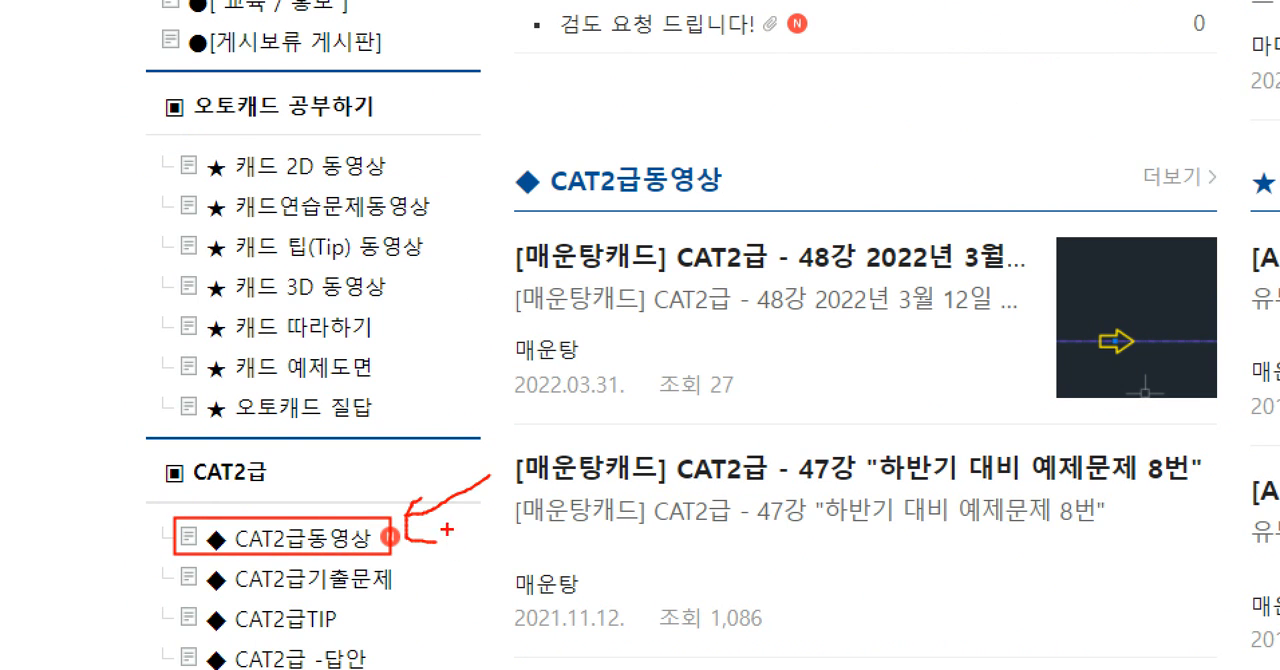
pyautogui.press('Escape')
pyautogui.click(257, 564)
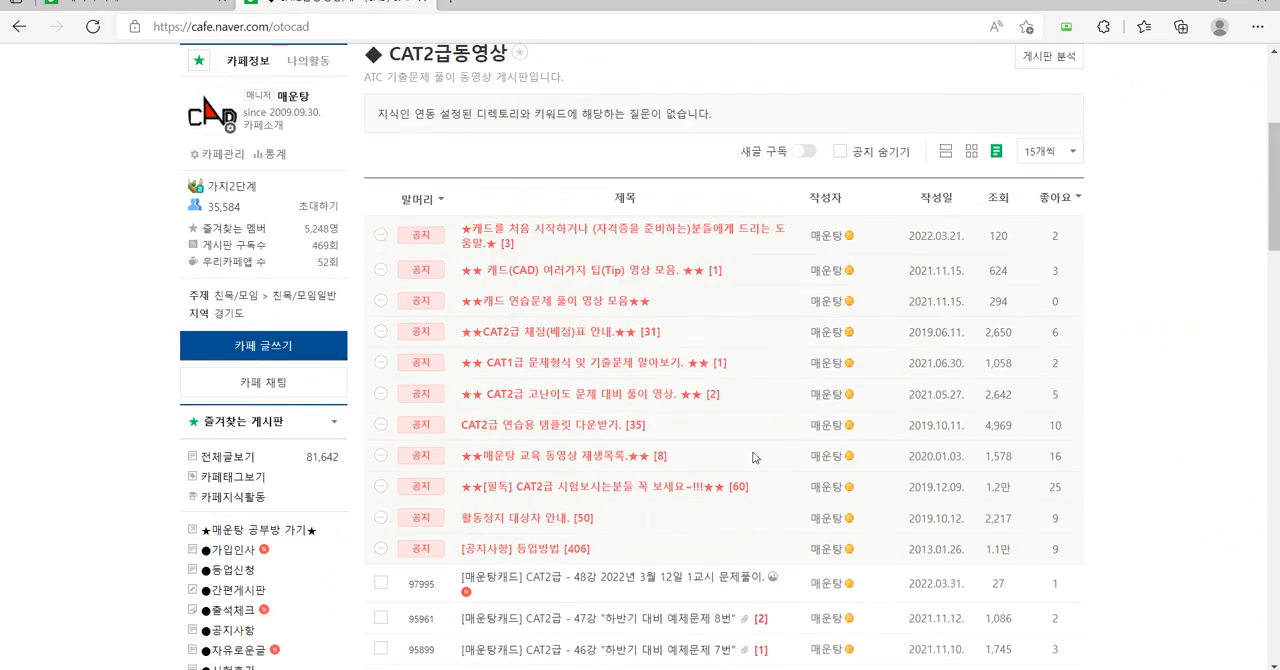
# Go to page 4 of the CAT2급동영상 post list, pointing out its page number.
pyautogui.scroll(-10, 757, 455)
pyautogui.hotkey('ctrl', '1')
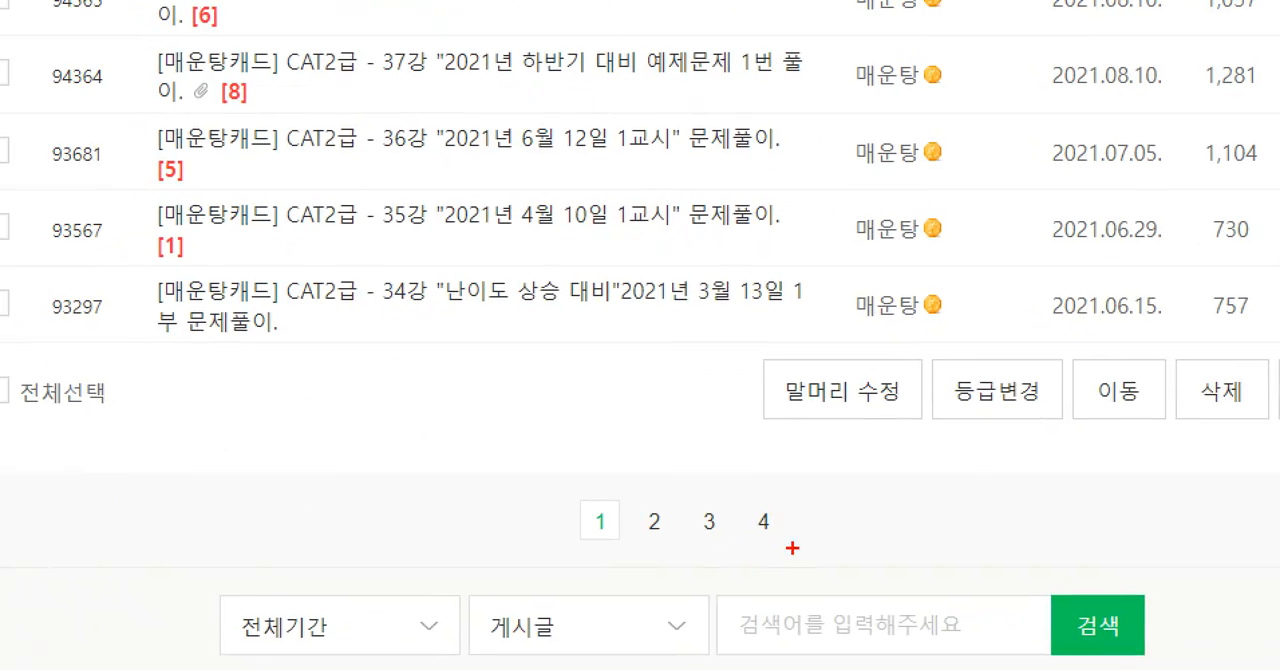
pyautogui.moveTo(791, 543); pyautogui.dragTo(790, 560)
pyautogui.press('Escape')
pyautogui.click(765, 545)
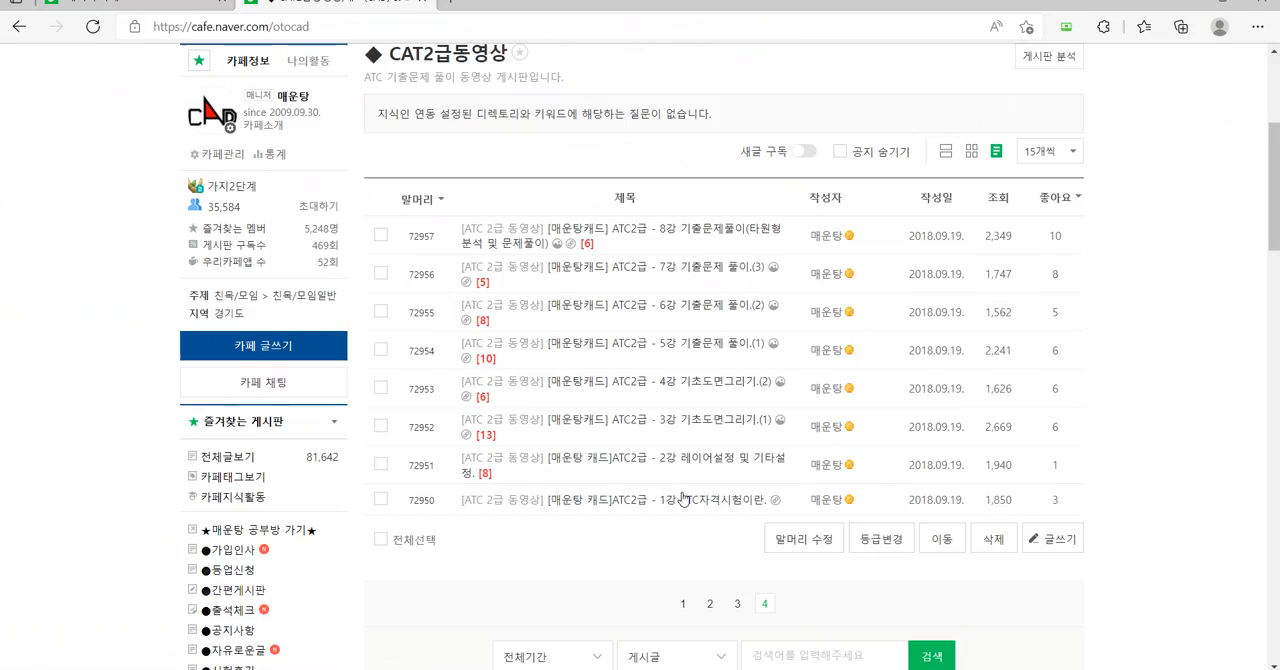
# Underline and cross out lessons 1강 and 2강, and open the 3강 기초도면그리기.(1) post.
pyautogui.hotkey('ctrl', '1')
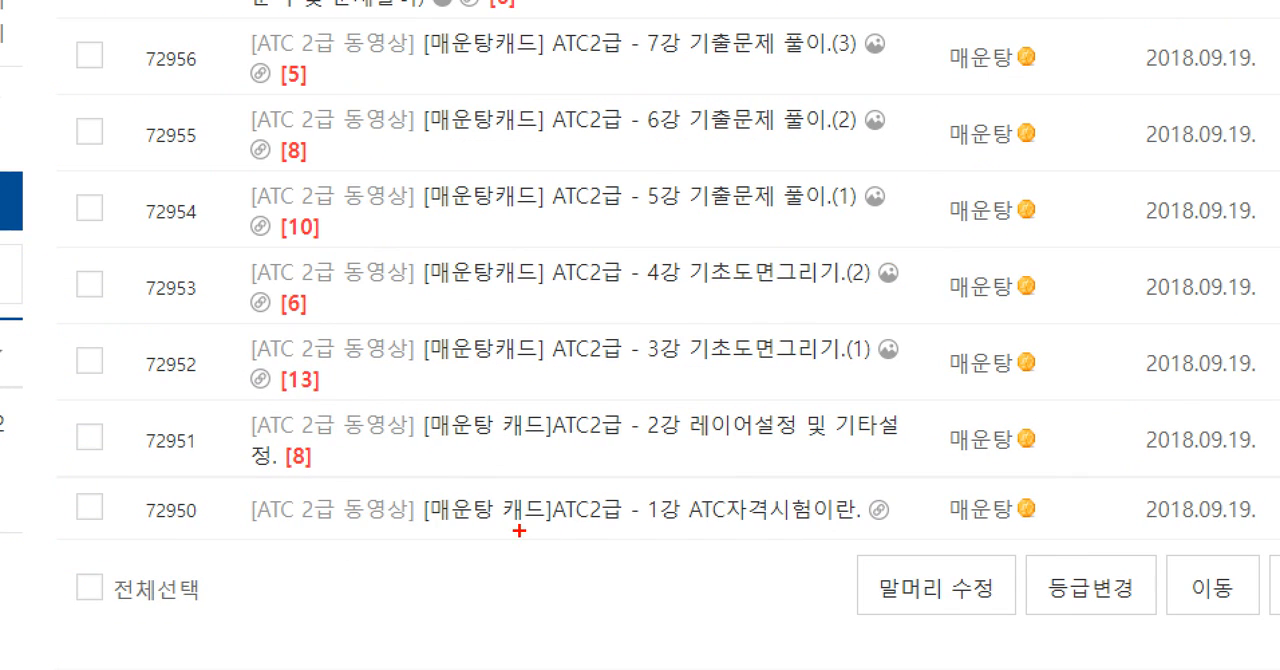
pyautogui.moveTo(518, 532); pyautogui.dragTo(767, 545)
pyautogui.moveTo(645, 461); pyautogui.dragTo(793, 463)
pyautogui.moveTo(640, 380)
pyautogui.mouseDown()
pyautogui.moveTo(738, 377)
pyautogui.moveTo(642, 550)
pyautogui.mouseUp()
pyautogui.moveTo(680, 421); pyautogui.dragTo(806, 542)
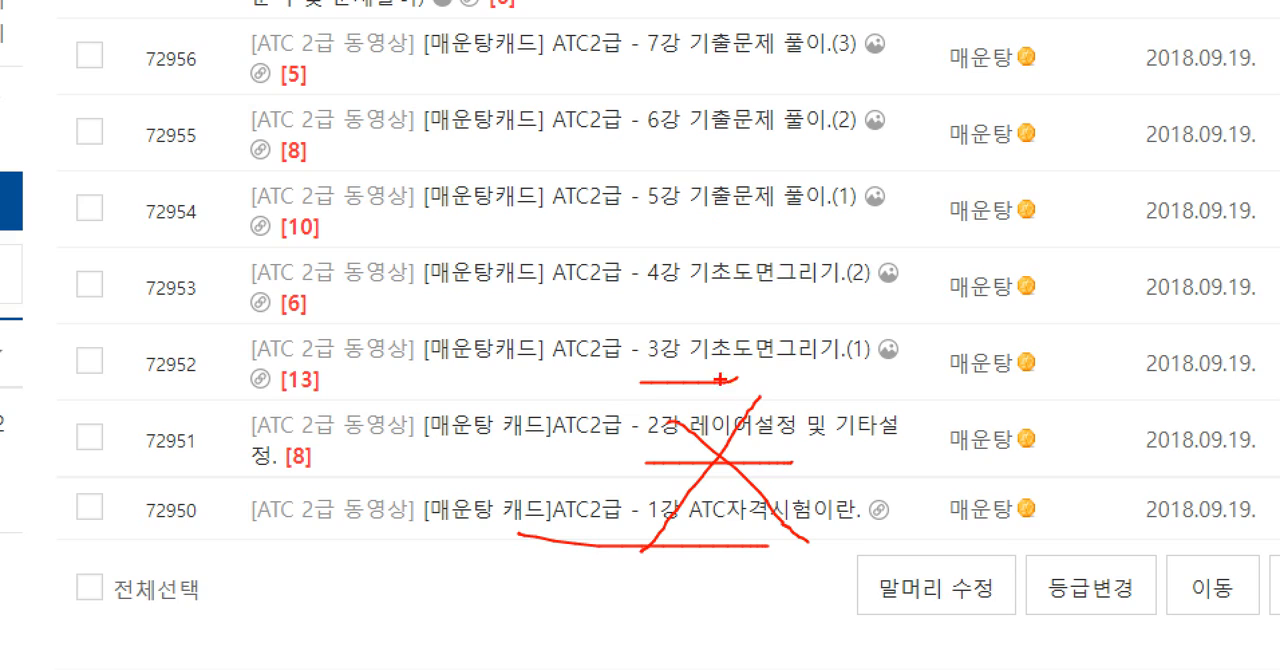
pyautogui.click(720, 350)
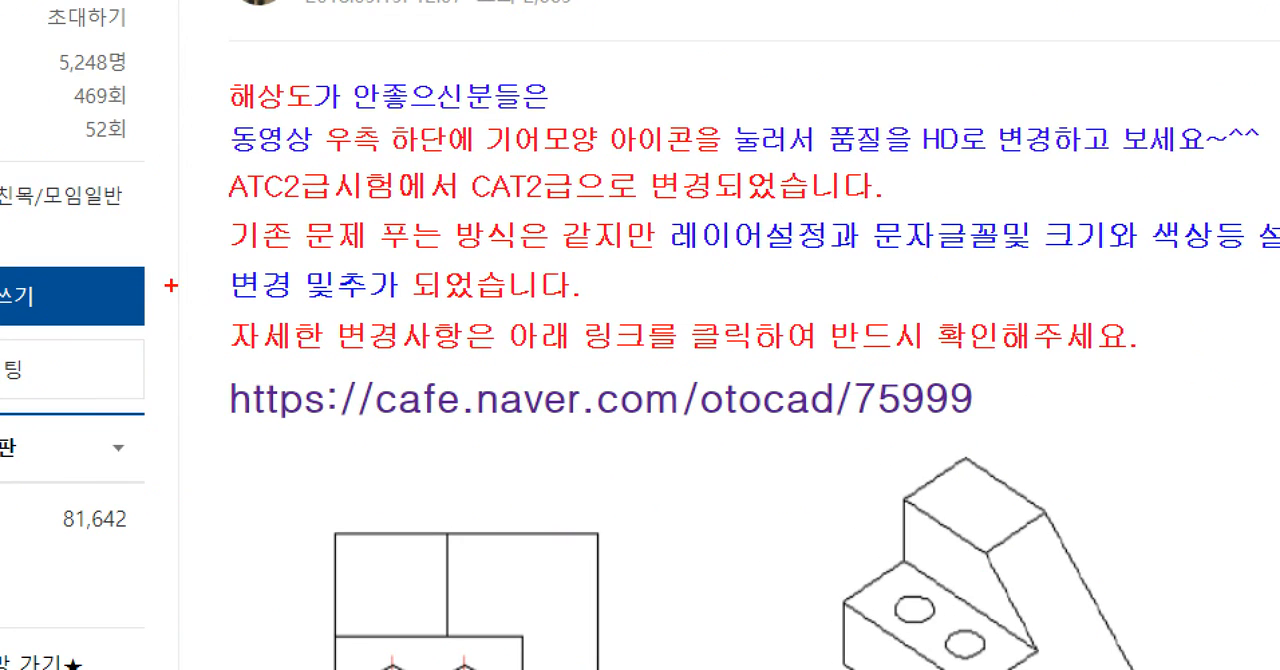
# Highlight the notice about exam changes in the lesson post and open its link cafe.naver.com/otocad/75999.
pyautogui.moveTo(170, 287)
pyautogui.mouseDown()
pyautogui.moveTo(1088, 465)
pyautogui.moveTo(1193, 460)
pyautogui.mouseUp()
pyautogui.moveTo(880, 436)
pyautogui.mouseDown()
pyautogui.moveTo(920, 430)
pyautogui.moveTo(874, 438)
pyautogui.mouseUp()
pyautogui.press('Escape')
pyautogui.click(708, 405)
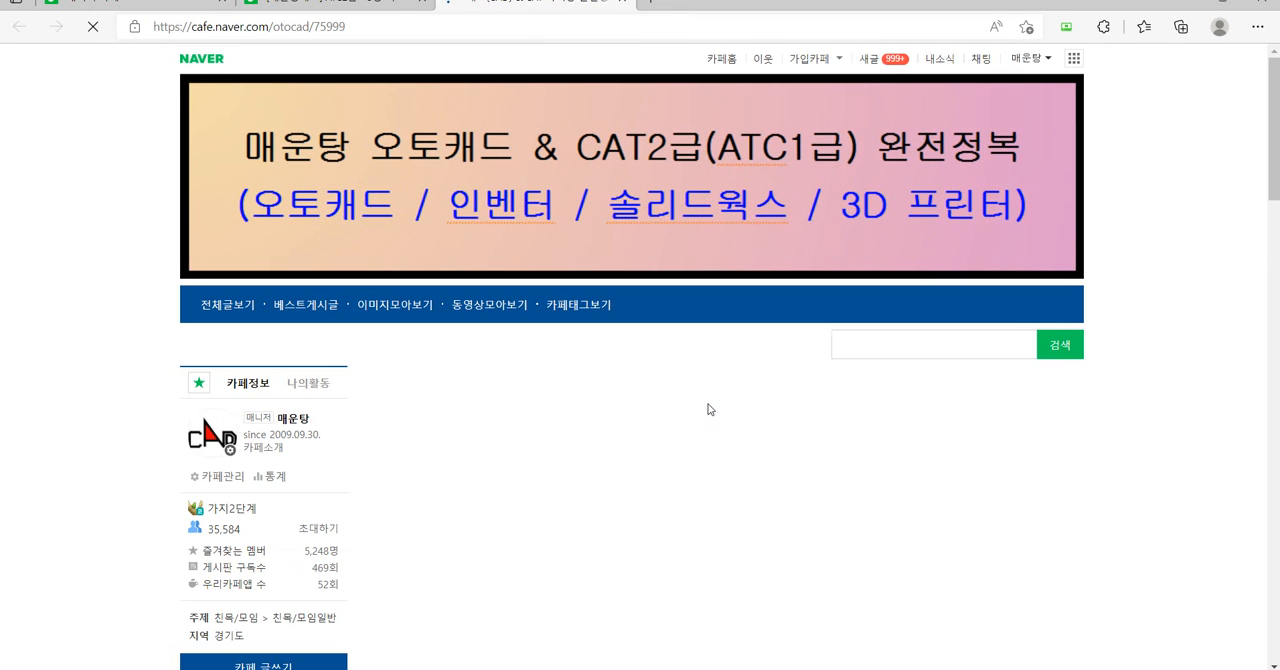
# Find the [CAT2급 준비] 수정본 video in the notice, circle it in red and point an arrow at it.
pyautogui.scroll(-3, 631, 433)
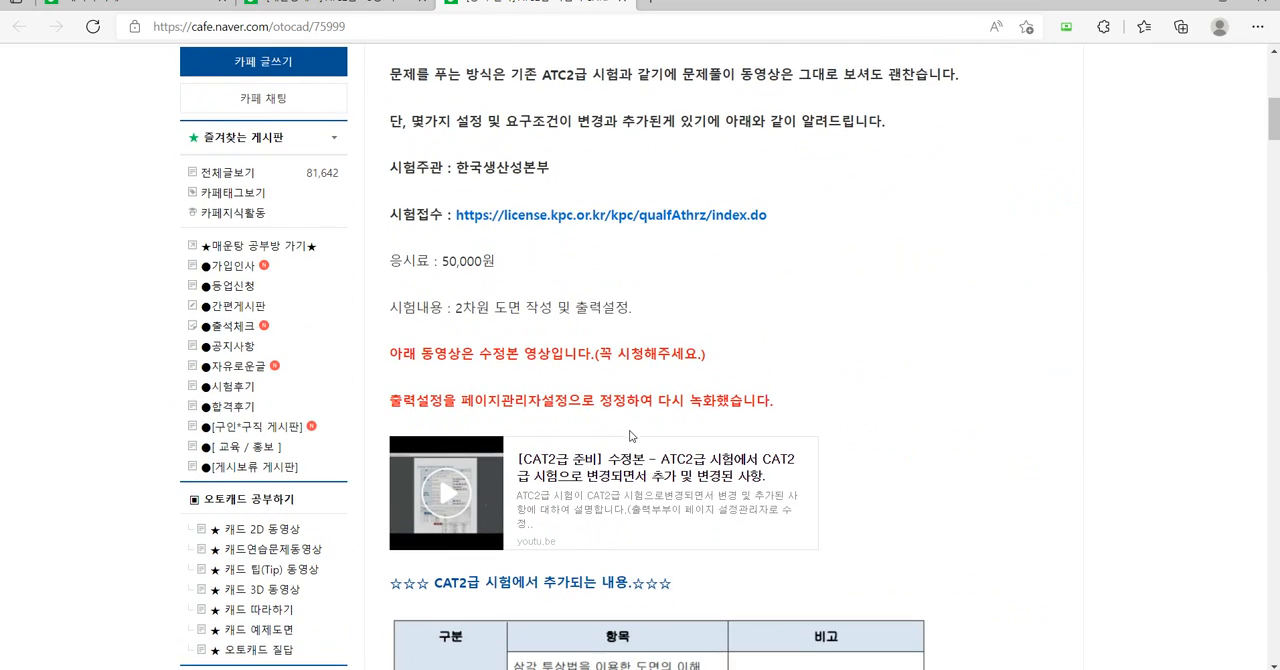
pyautogui.scroll(-3, 631, 436)
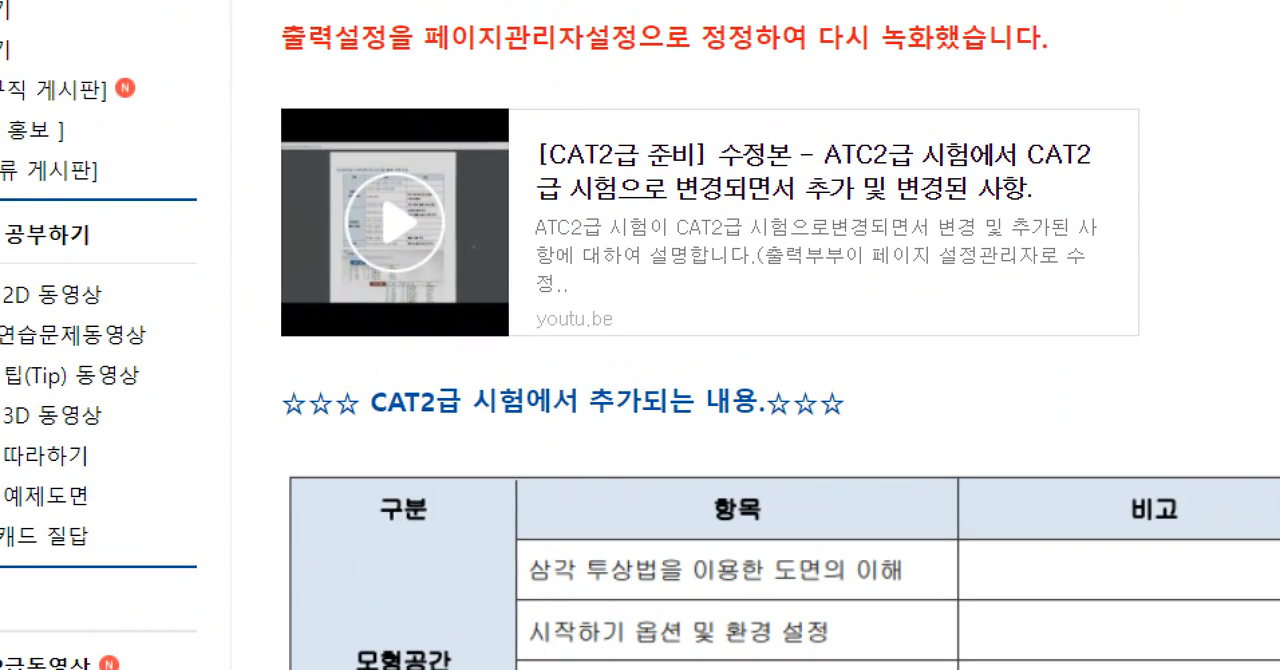
pyautogui.moveTo(608, 528); pyautogui.dragTo(592, 546)
pyautogui.moveTo(686, 328)
pyautogui.mouseDown()
pyautogui.moveTo(648, 40)
pyautogui.moveTo(632, 348)
pyautogui.mouseUp()
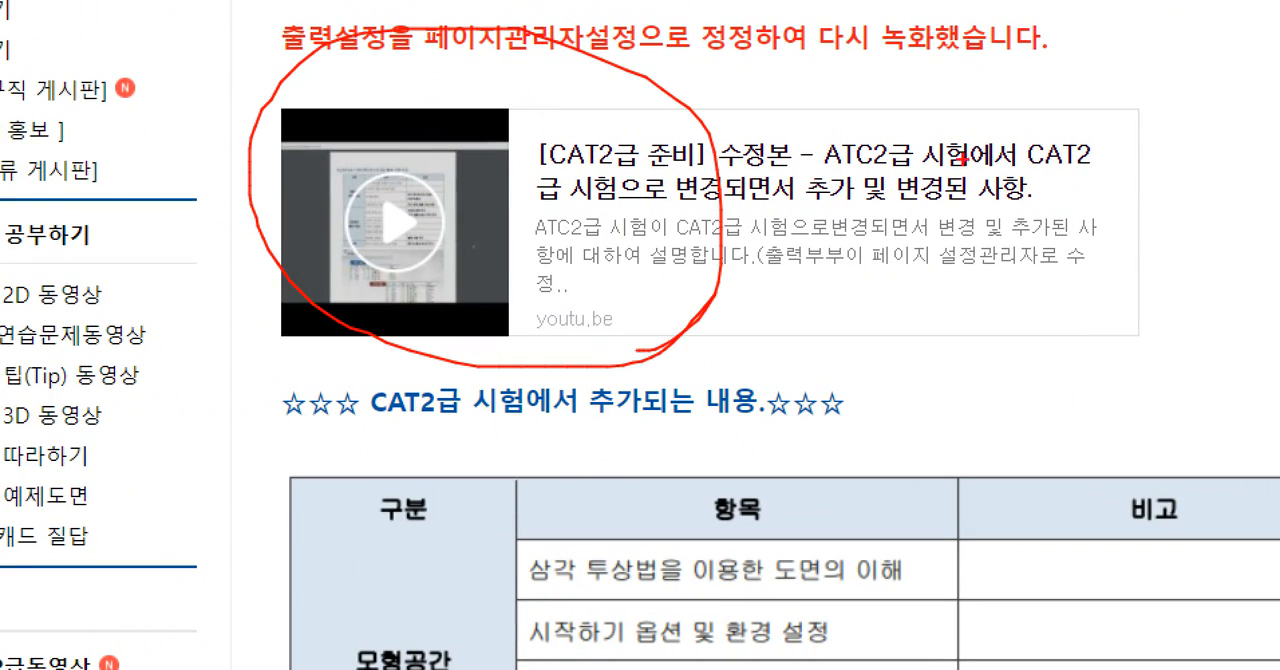
pyautogui.moveTo(1046, 122)
pyautogui.mouseDown()
pyautogui.moveTo(865, 170)
pyautogui.moveTo(910, 268)
pyautogui.mouseUp()
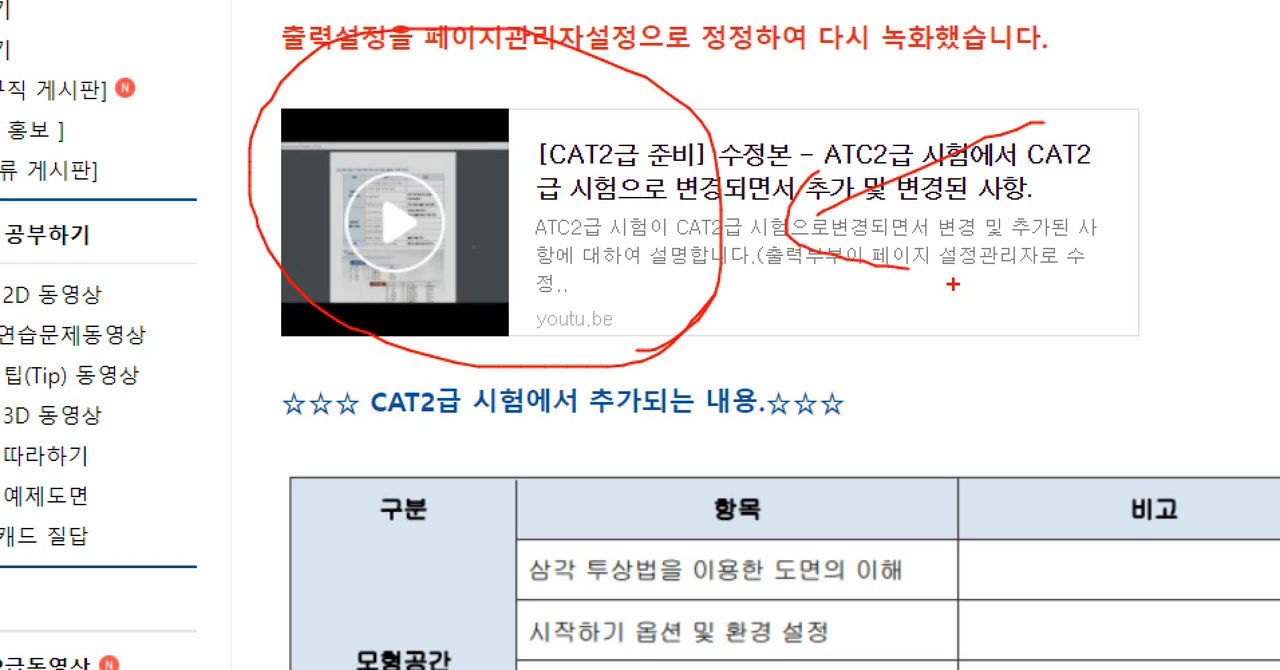
pyautogui.press('Escape')
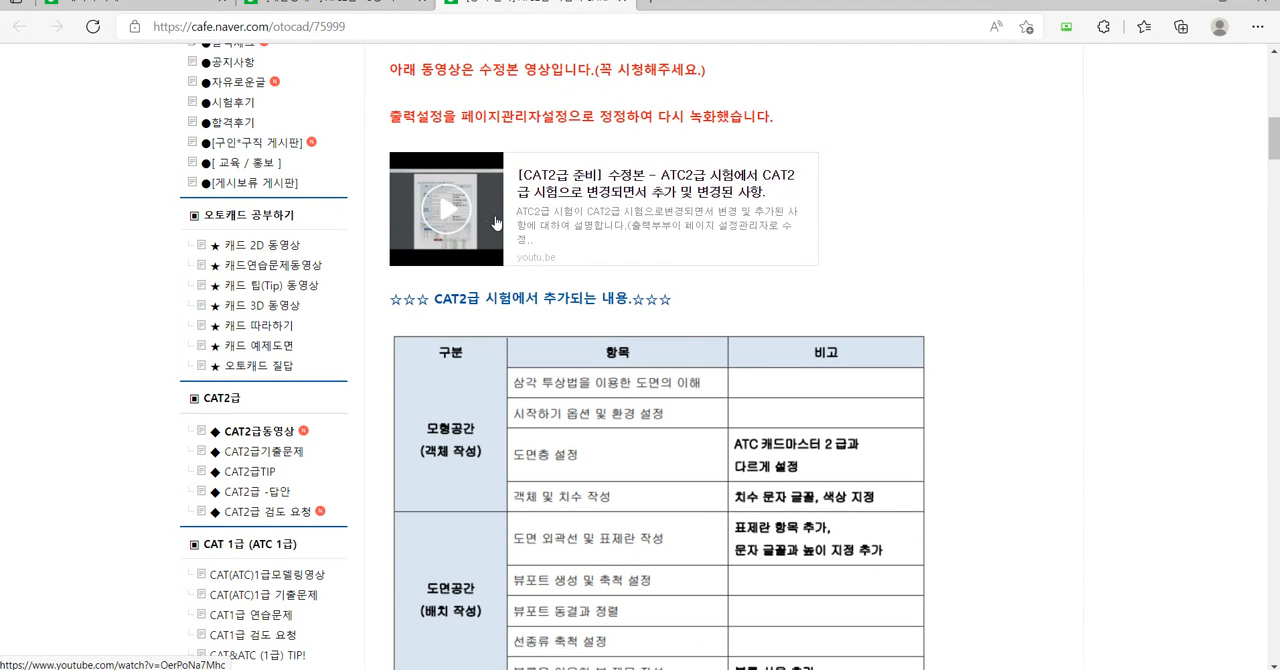
pyautogui.hotkey('ctrl', '1')
pyautogui.click(475, 192)
pyautogui.moveTo(736, 328)
pyautogui.mouseDown()
pyautogui.moveTo(518, 61)
pyautogui.moveTo(729, 308)
pyautogui.mouseUp()
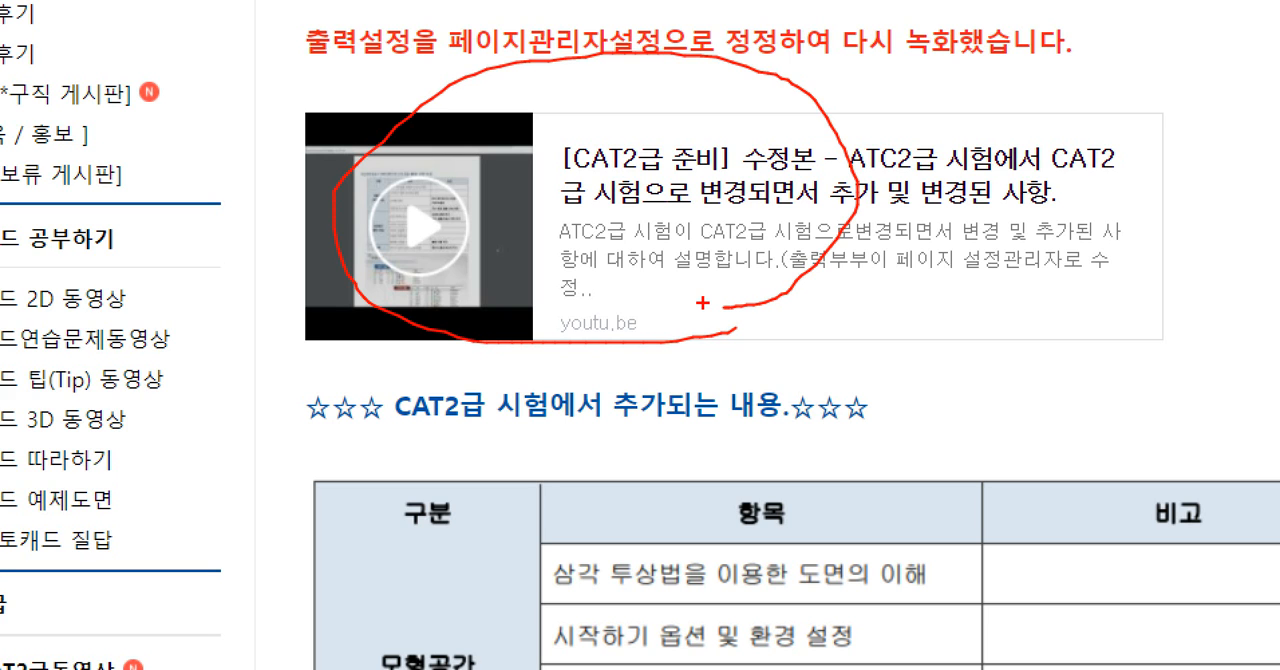
pyautogui.press('Escape')
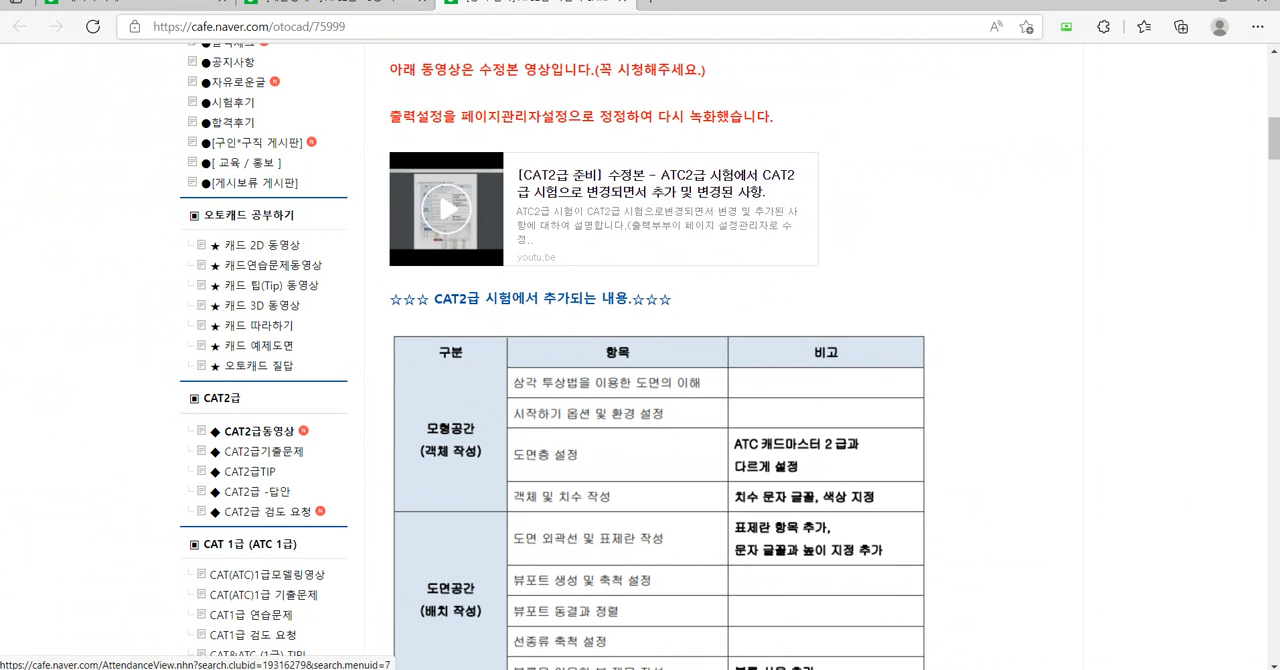
# Close the notice and circle the otocad/75999 link in the 3강 lesson post.
pyautogui.click(622, 3)
pyautogui.scroll(-3, 646, 237)
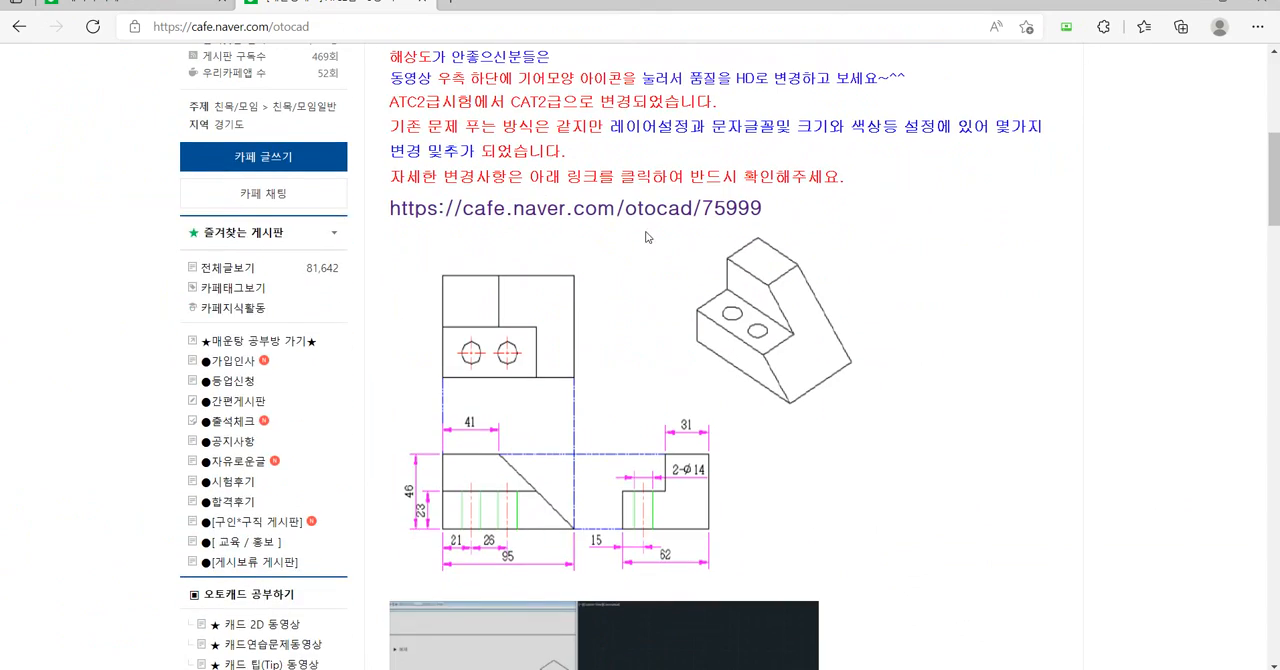
pyautogui.hotkey('ctrl', '1')
pyautogui.moveTo(678, 238)
pyautogui.mouseDown()
pyautogui.moveTo(660, 197)
pyautogui.moveTo(646, 240)
pyautogui.mouseUp()
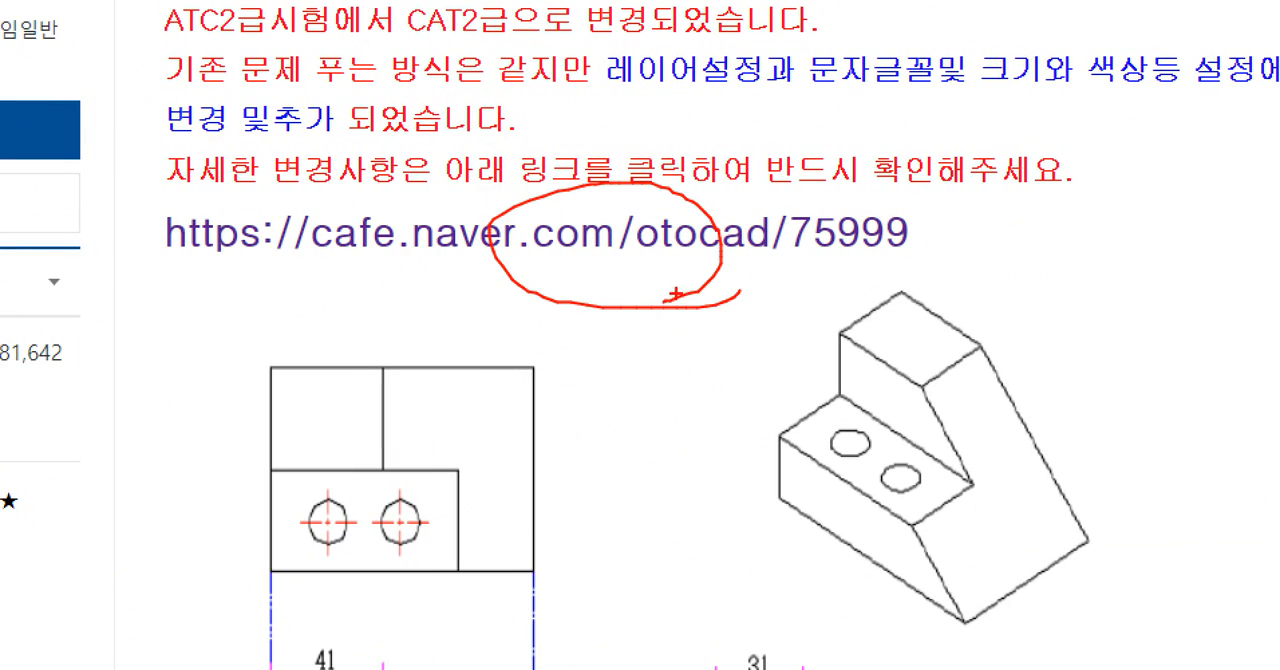
pyautogui.press('Escape')
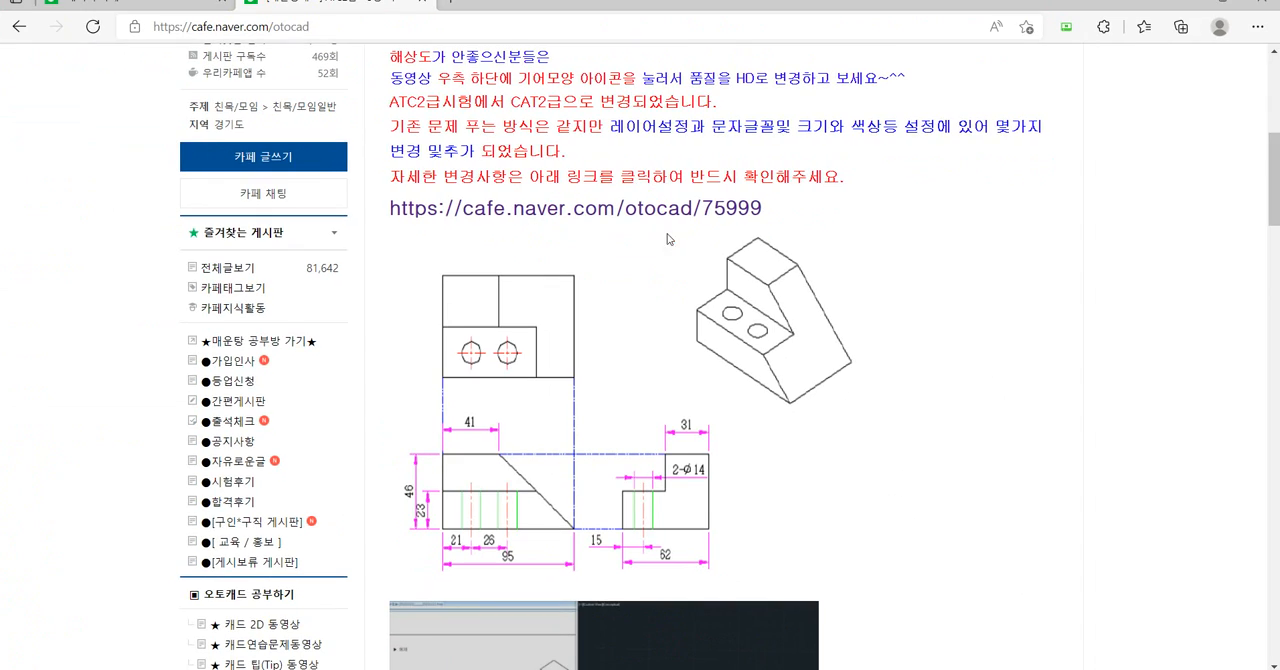
# Circle the embedded video in the 3강 lesson post and underline its title.
pyautogui.scroll(-5, 630, 258)
pyautogui.hotkey('ctrl', '1')
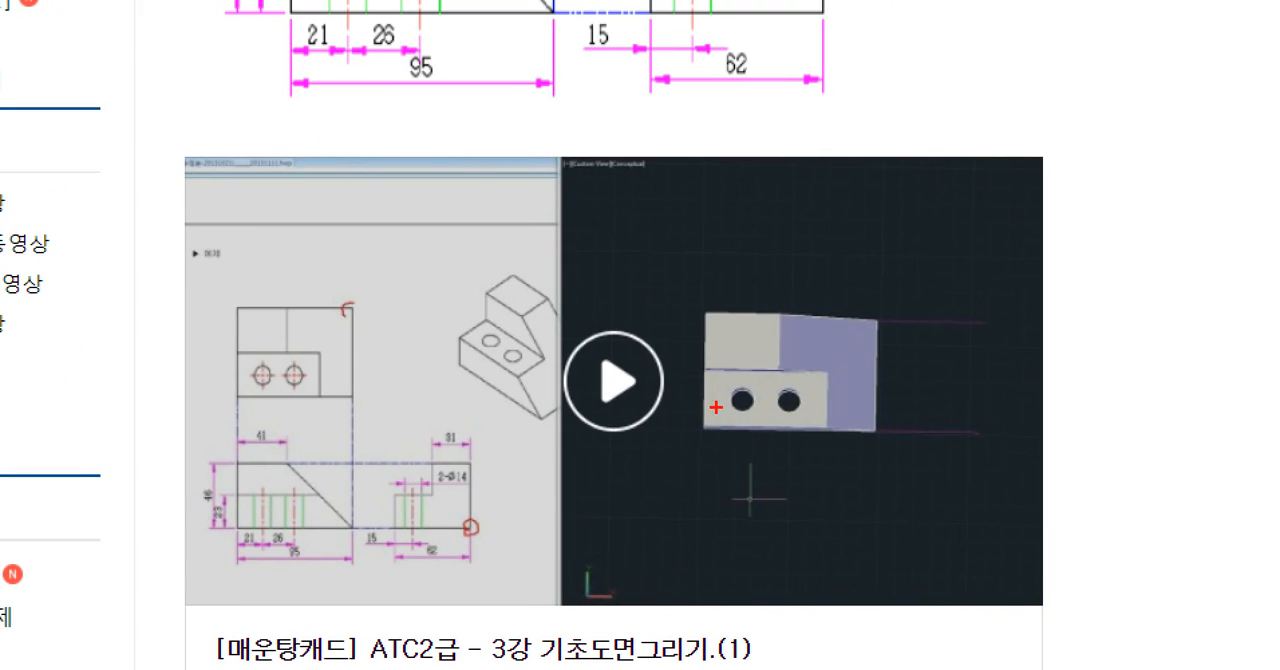
pyautogui.moveTo(745, 458)
pyautogui.mouseDown()
pyautogui.moveTo(470, 250)
pyautogui.moveTo(737, 455)
pyautogui.mouseUp()
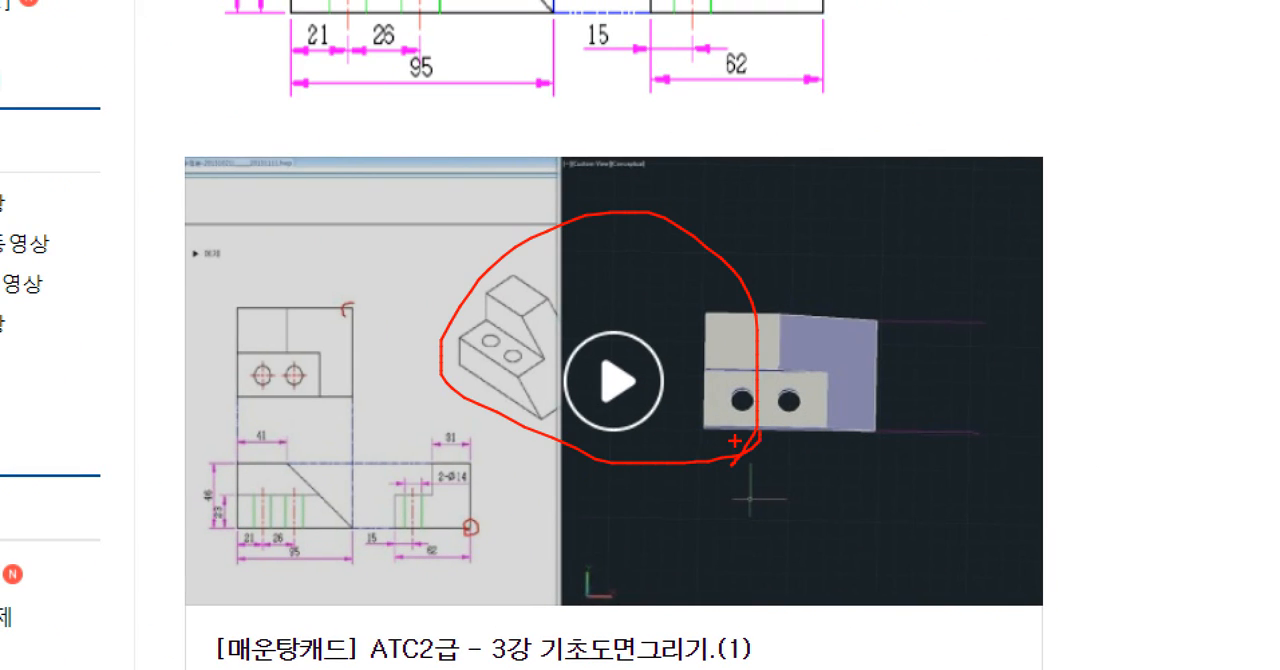
pyautogui.moveTo(430, 668)
pyautogui.mouseDown()
pyautogui.moveTo(460, 588)
pyautogui.moveTo(785, 668)
pyautogui.mouseUp()
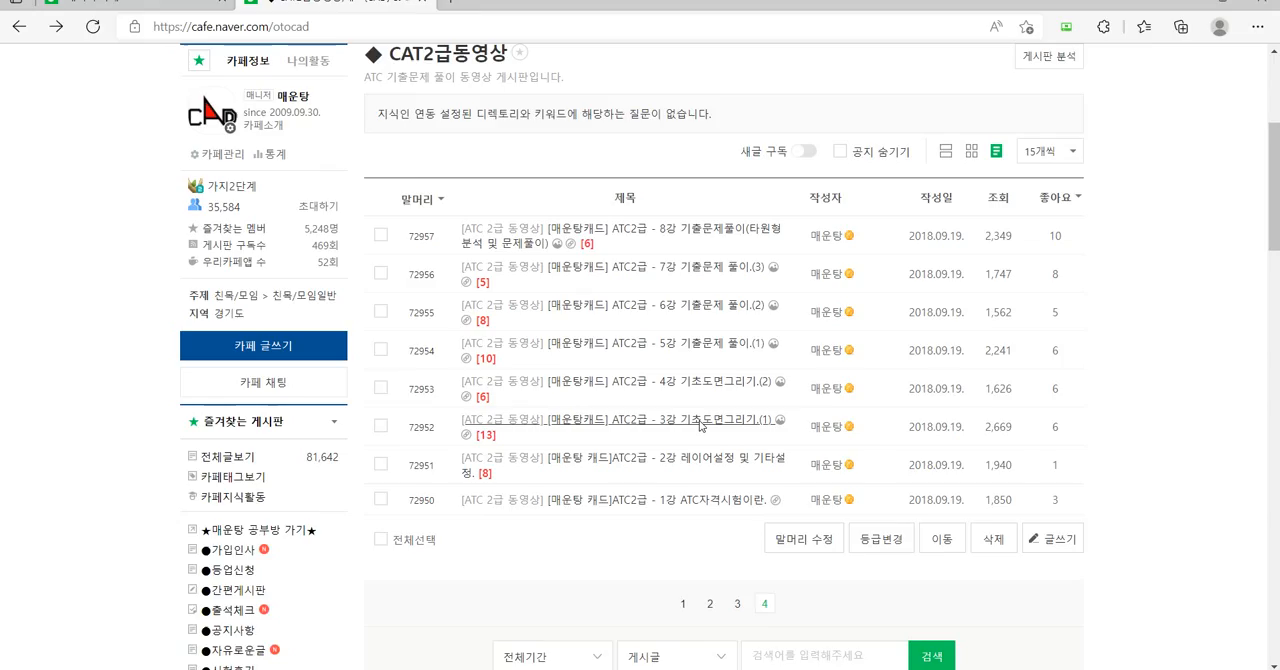
# Return to the lesson list, mark the order upward from 3강, underline 8강 기출문제풀이 and circle the word 타원형.
pyautogui.moveTo(681, 421); pyautogui.dragTo(668, 378)
pyautogui.moveTo(667, 333); pyautogui.dragTo(676, 130)
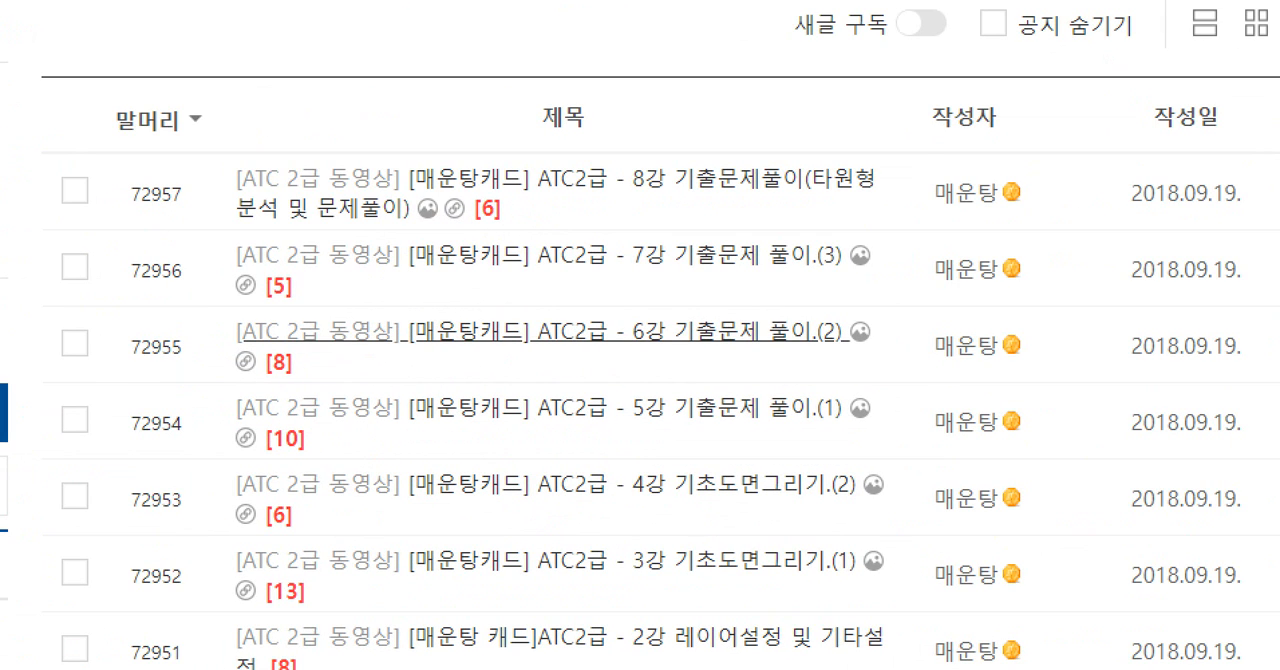
pyautogui.moveTo(628, 197)
pyautogui.mouseDown()
pyautogui.moveTo(802, 200)
pyautogui.moveTo(884, 179)
pyautogui.moveTo(822, 143)
pyautogui.moveTo(884, 194)
pyautogui.mouseUp()
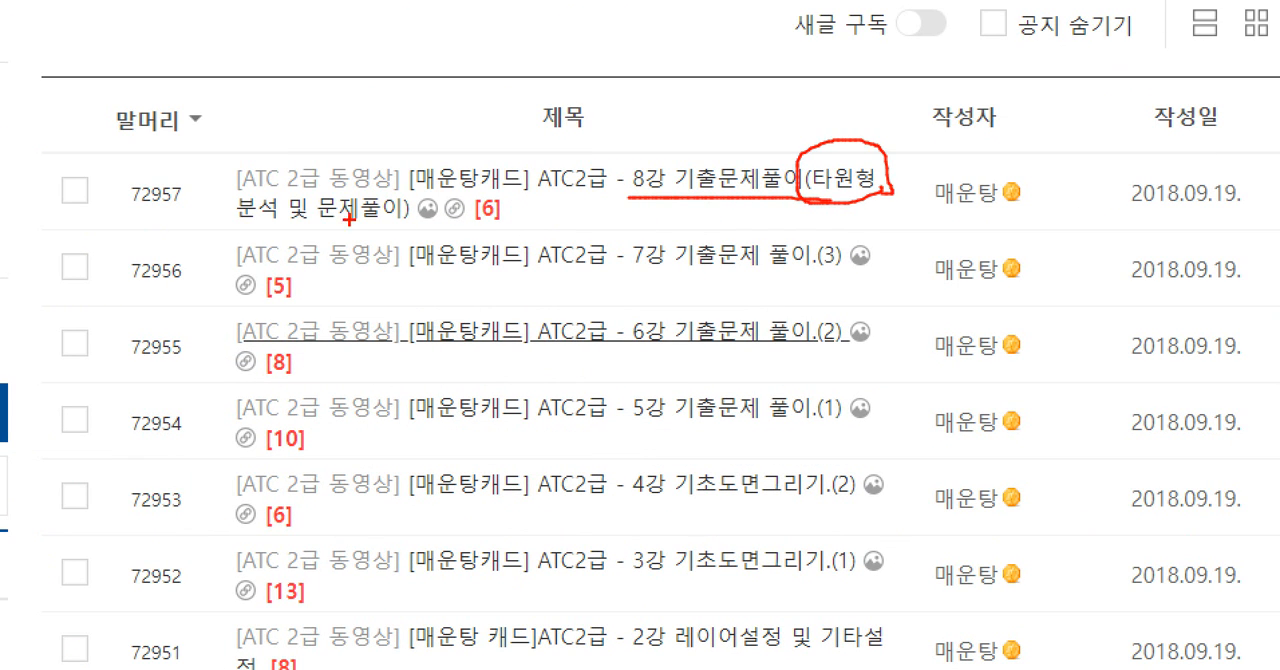
pyautogui.moveTo(297, 219); pyautogui.dragTo(405, 226)
pyautogui.moveTo(829, 175)
pyautogui.mouseDown()
pyautogui.moveTo(858, 198)
pyautogui.moveTo(862, 140)
pyautogui.moveTo(882, 186)
pyautogui.mouseUp()
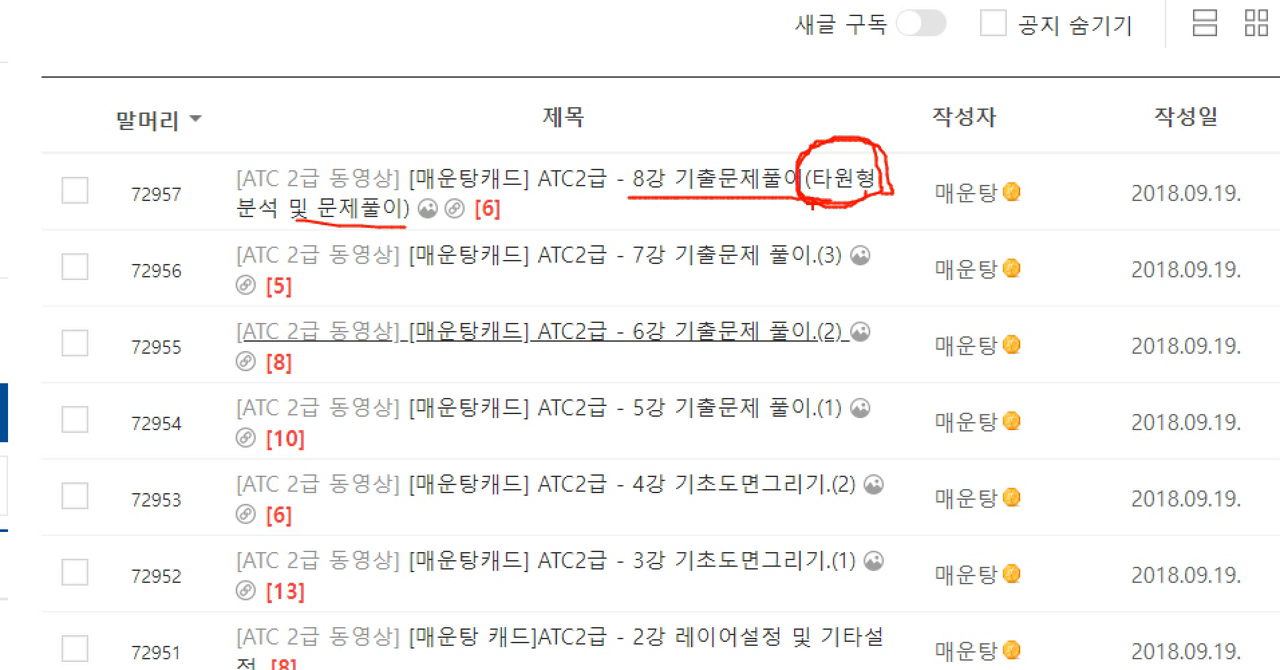
pyautogui.moveTo(874, 205)
pyautogui.mouseDown()
pyautogui.moveTo(886, 138)
pyautogui.moveTo(873, 201)
pyautogui.mouseUp()
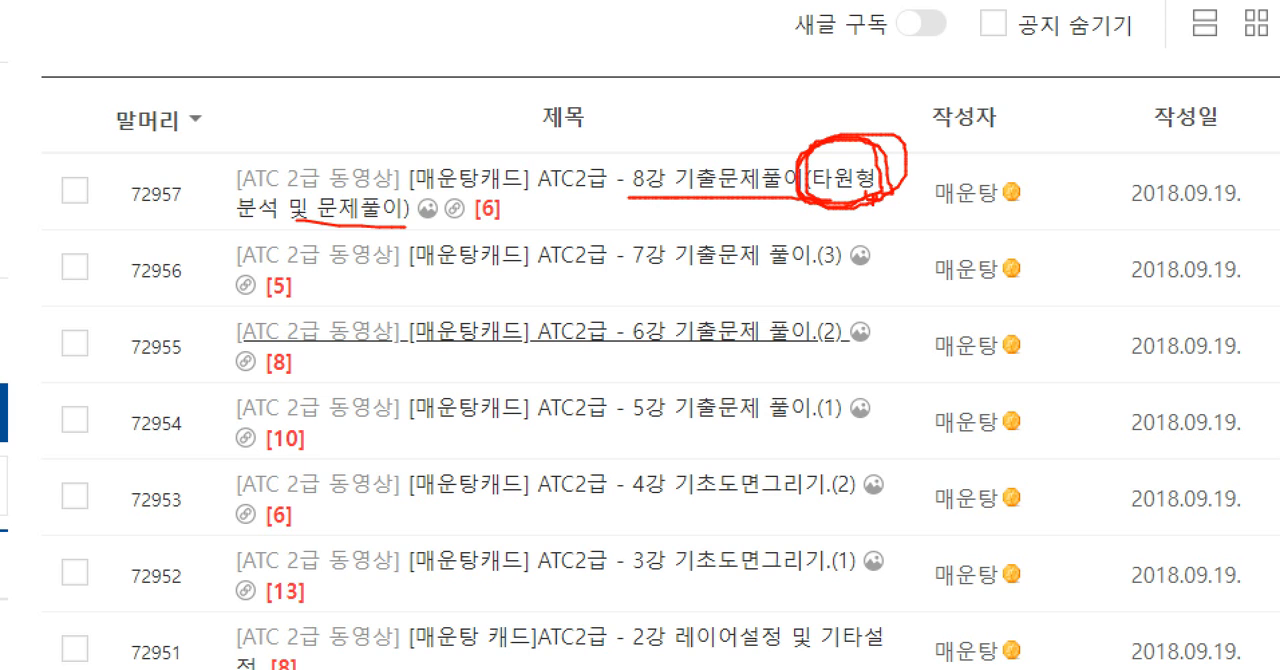
pyautogui.press('Escape')
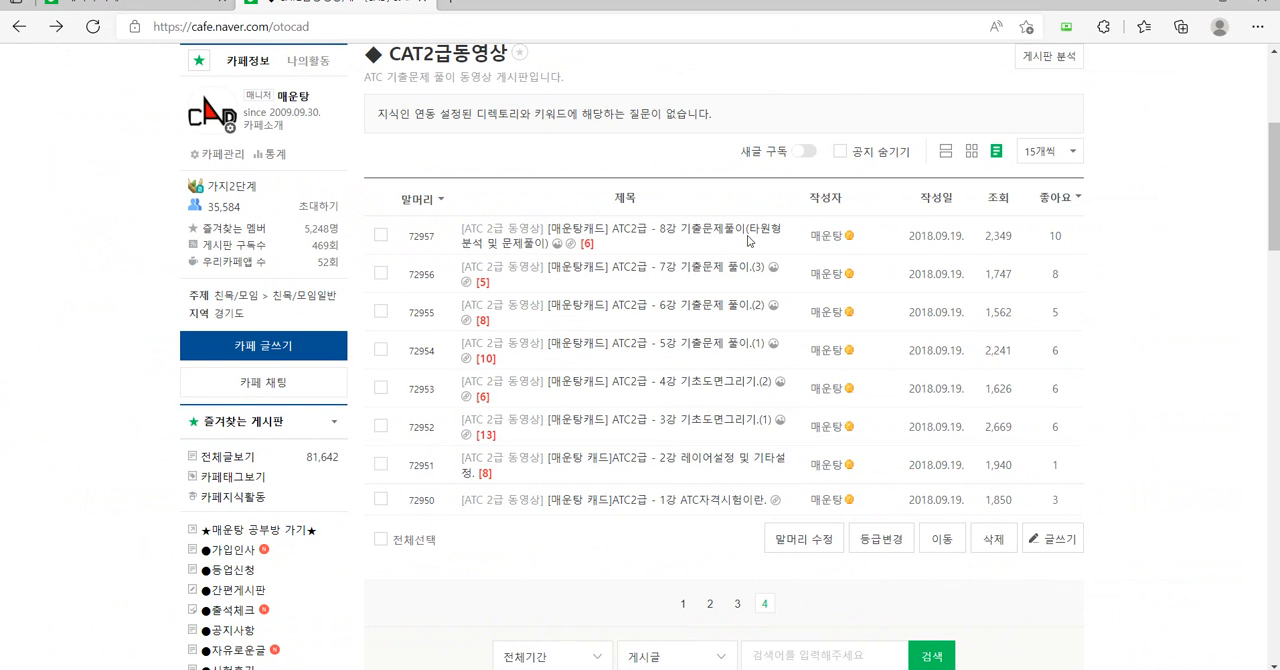
# Annotate the page numbers below the lesson list, drawing from page 4 to page 3.
pyautogui.hotkey('ctrl', '1')
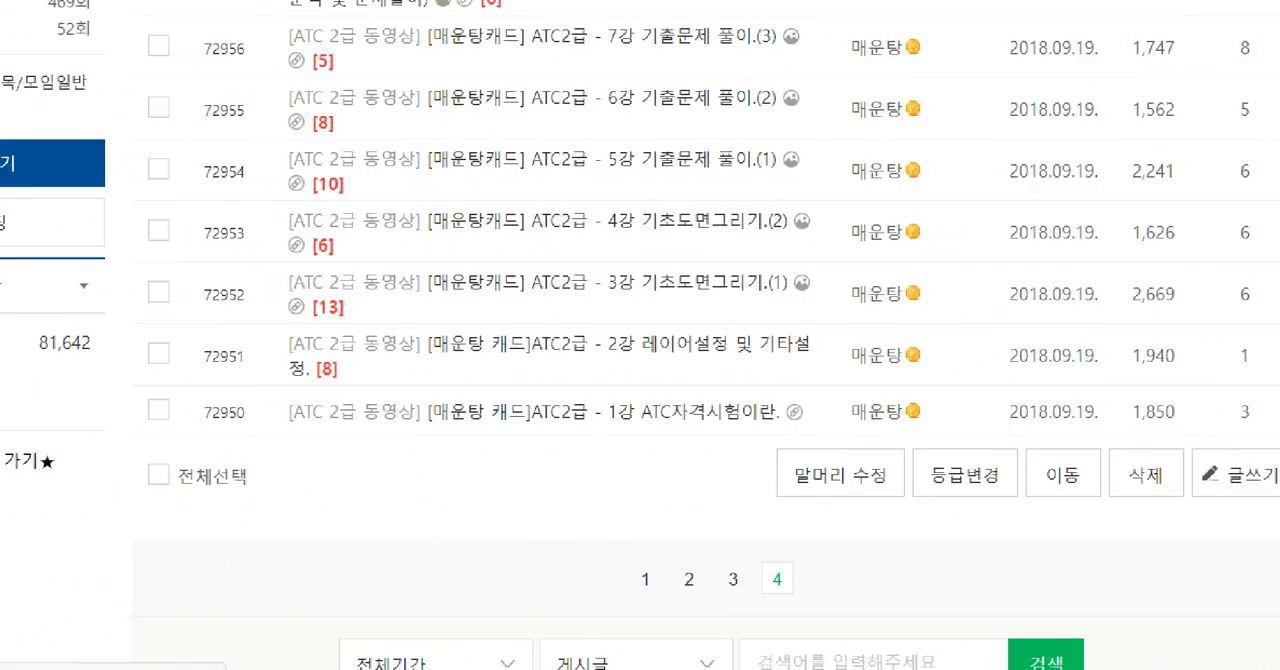
pyautogui.click(769, 591)
pyautogui.moveTo(771, 599)
pyautogui.mouseDown()
pyautogui.moveTo(735, 546)
pyautogui.moveTo(740, 604)
pyautogui.mouseUp()
pyautogui.press('Escape')
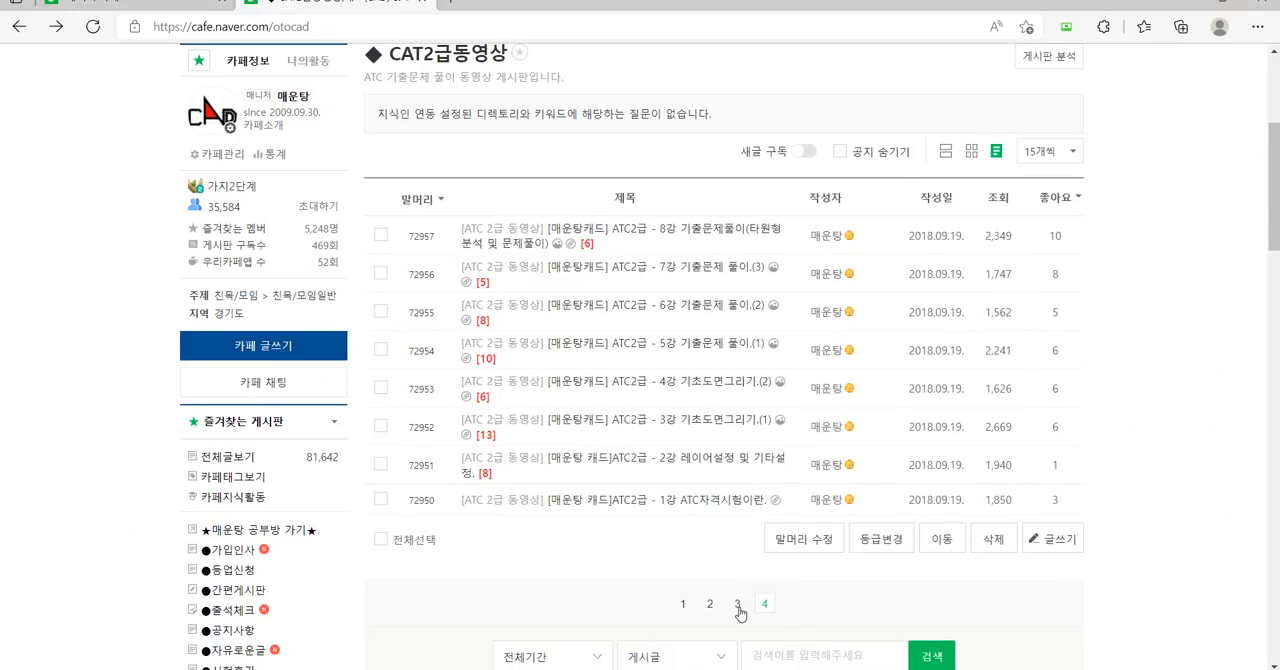
# Open page 3 of the lesson list, underline 15강 배치작업(Mview) and draw an arrow from 9강 up to it.
pyautogui.click(737, 603)
pyautogui.scroll(-3, 695, 480)
pyautogui.hotkey('ctrl', '1')
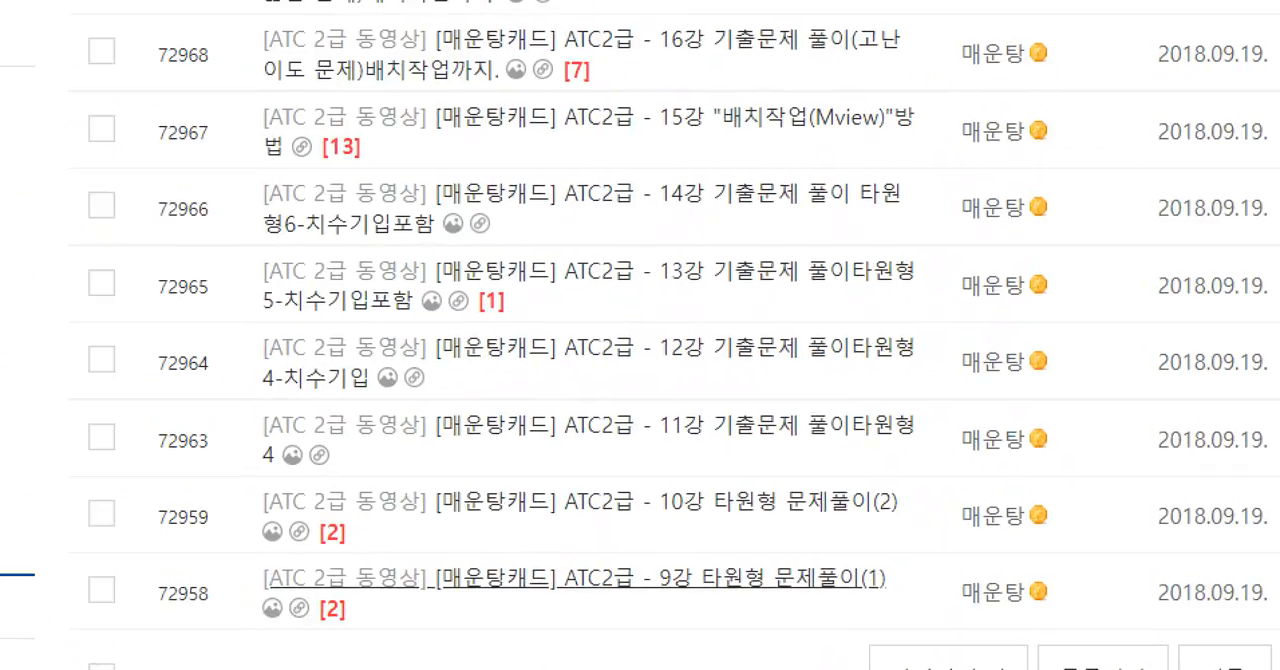
pyautogui.click(659, 381)
pyautogui.keyDown('shift'); pyautogui.moveTo(212, 160); pyautogui.dragTo(1026, 159); pyautogui.keyUp('shift')
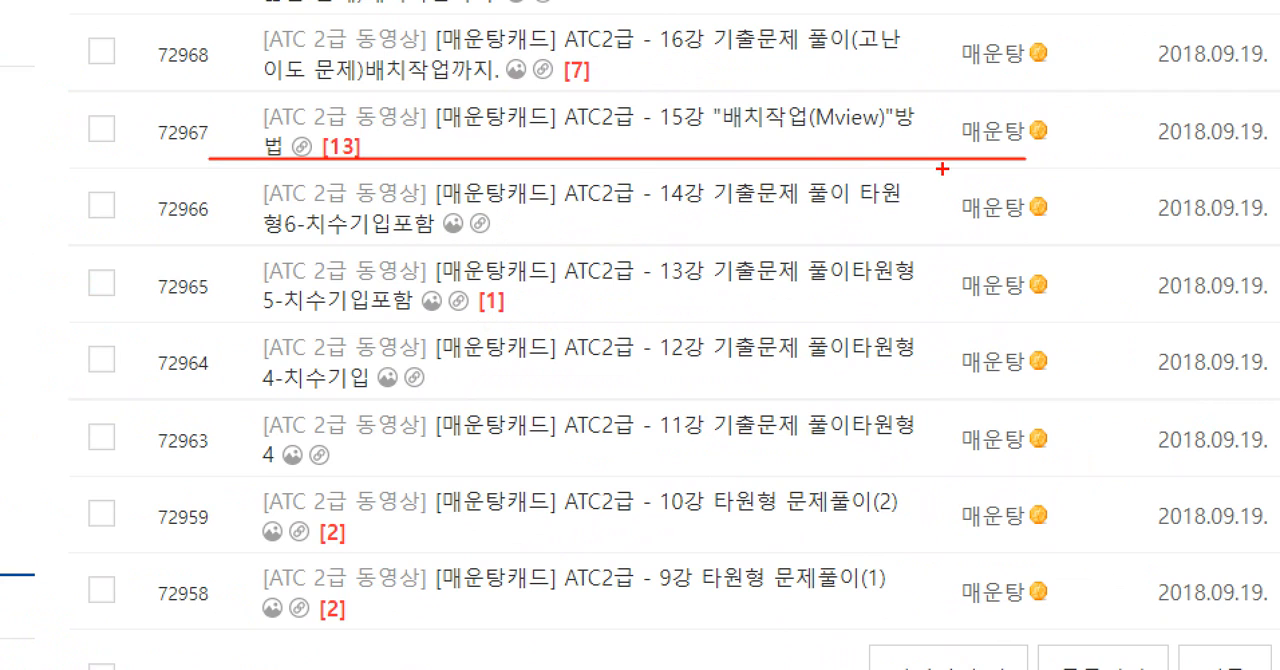
pyautogui.moveTo(920, 195)
pyautogui.mouseDown()
pyautogui.moveTo(993, 243)
pyautogui.moveTo(962, 600)
pyautogui.mouseUp()
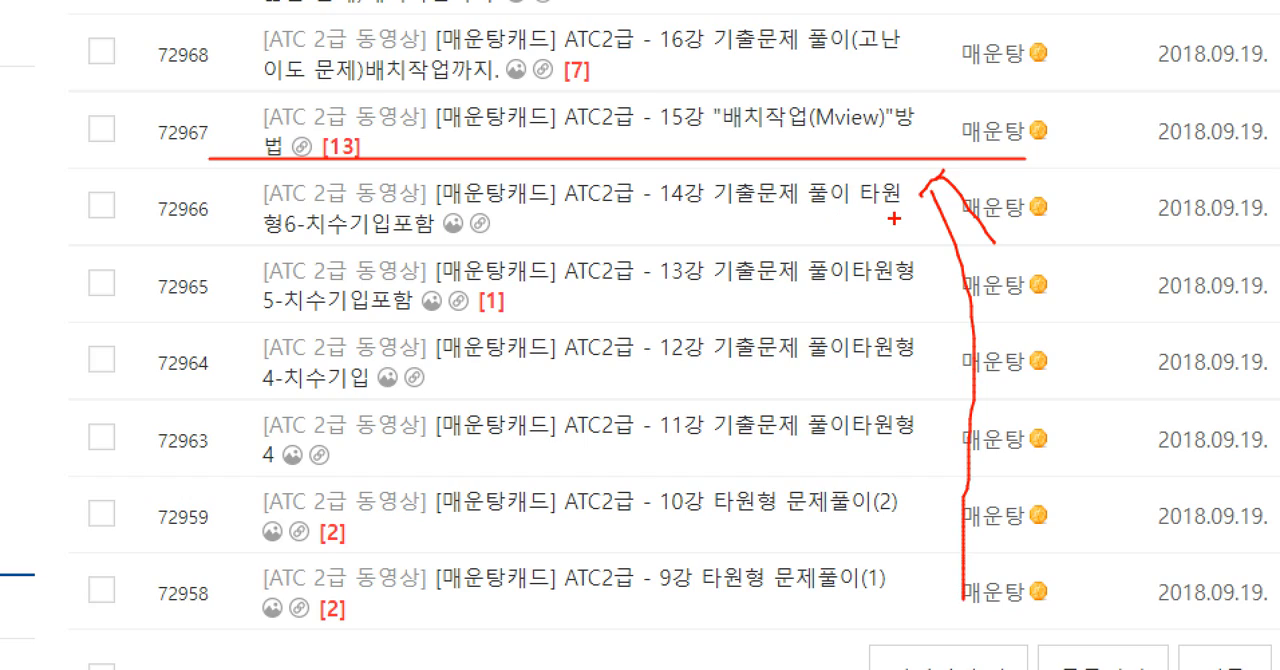
pyautogui.press('Escape')
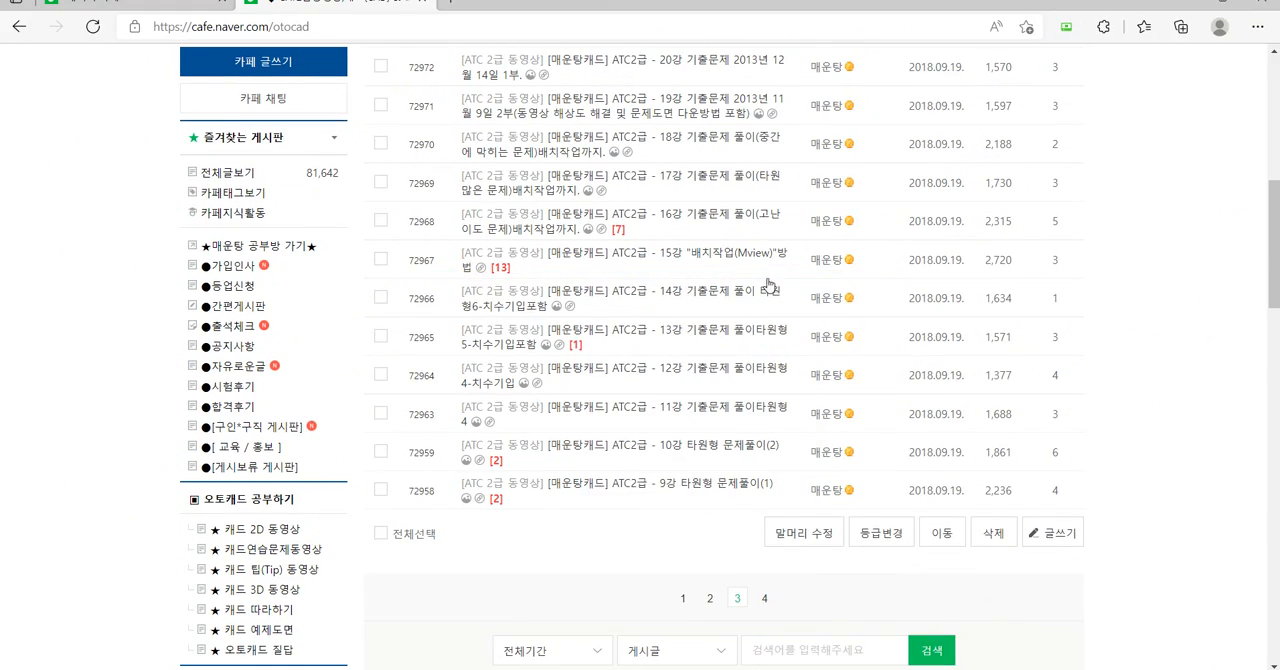
# Mark the viewing order upward through the lesson list on page 3.
pyautogui.hotkey('ctrl', '1')
pyautogui.click(720, 203)
pyautogui.moveTo(696, 413)
pyautogui.mouseDown()
pyautogui.moveTo(708, 45)
pyautogui.moveTo(814, 71)
pyautogui.mouseUp()
pyautogui.press('Escape')
# Circle the CAT2급 text in the cafe banner and return to the cafe home page.
pyautogui.scroll(7, 480, 295)
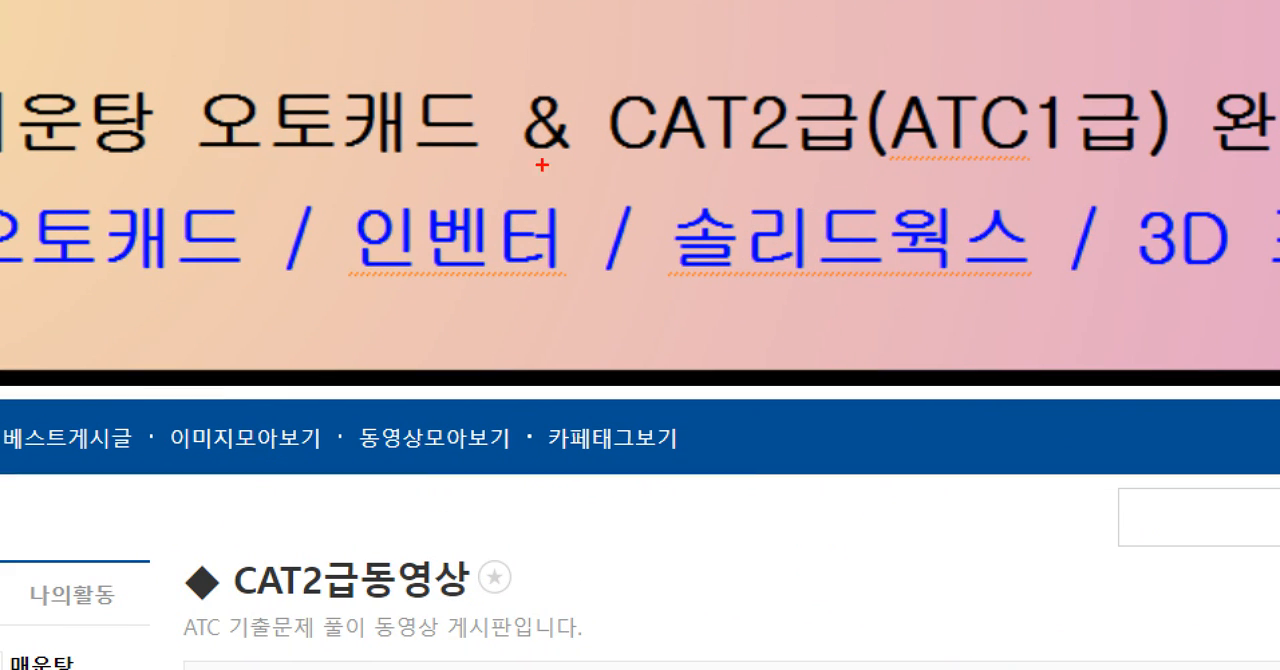
pyautogui.moveTo(706, 196)
pyautogui.mouseDown()
pyautogui.moveTo(528, 125)
pyautogui.moveTo(648, 235)
pyautogui.mouseUp()
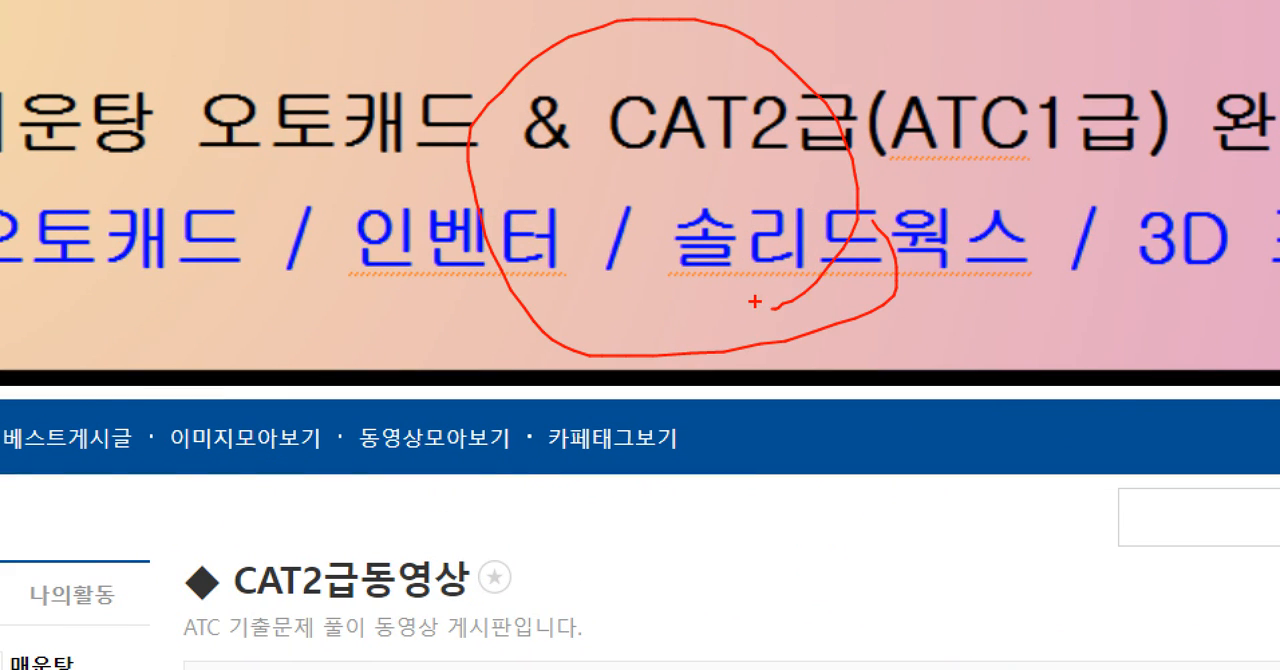
pyautogui.click(694, 131)
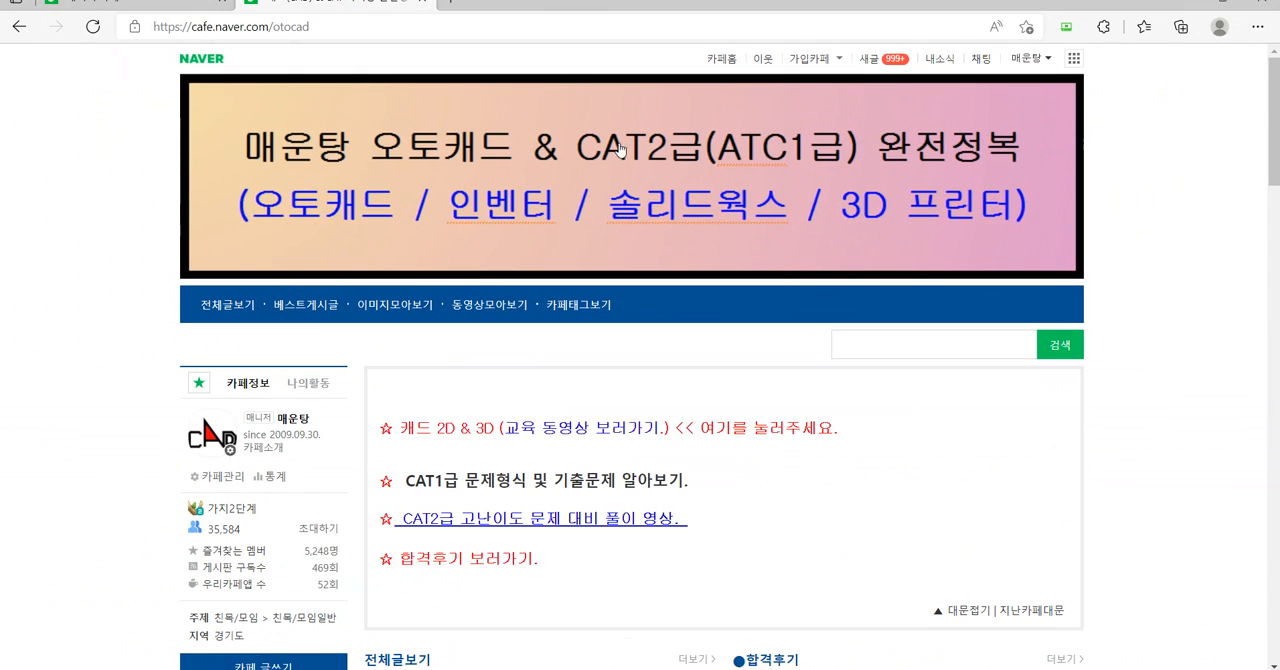
# Box the [필독] CAT2급 notice, circle its comment count and the word 필독, and open the notice.
pyautogui.scroll(-5, 580, 250)
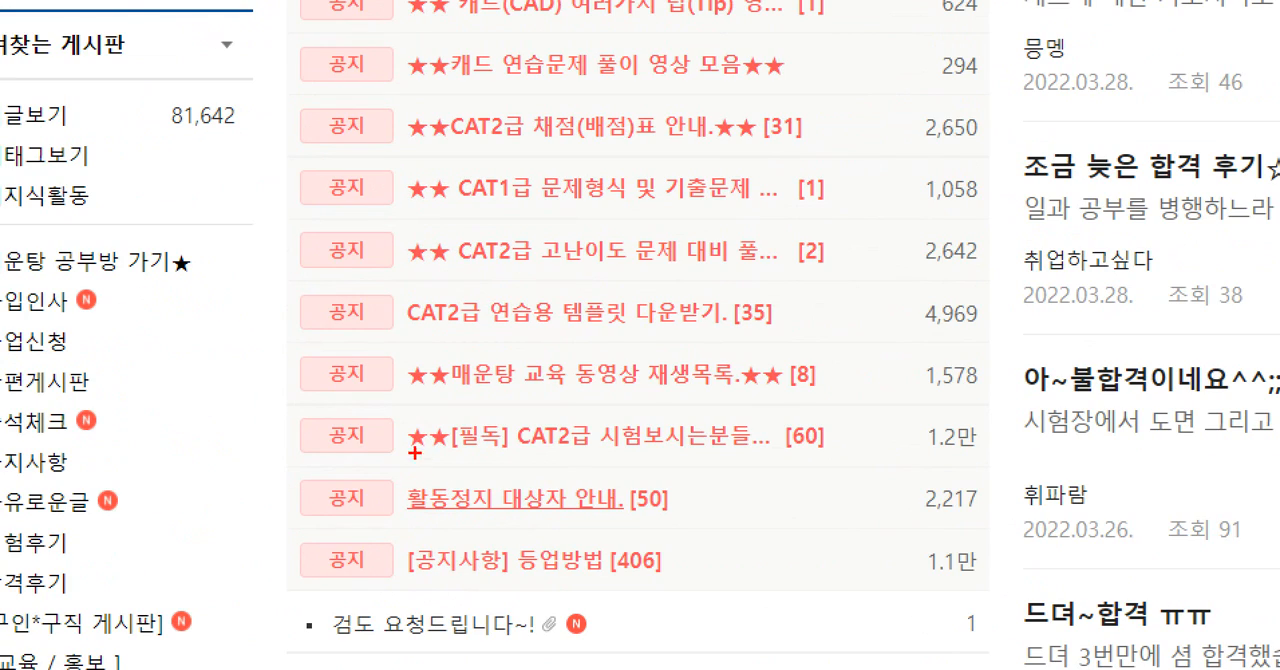
pyautogui.moveTo(784, 461)
pyautogui.keyDown('ctrl'); pyautogui.mouseDown()
pyautogui.moveTo(861, 462)
pyautogui.moveTo(786, 455)
pyautogui.moveTo(838, 412)
pyautogui.moveTo(842, 452)
pyautogui.mouseUp(); pyautogui.keyUp('ctrl')
pyautogui.moveTo(489, 443)
pyautogui.mouseDown()
pyautogui.moveTo(430, 428)
pyautogui.moveTo(518, 452)
pyautogui.mouseUp()
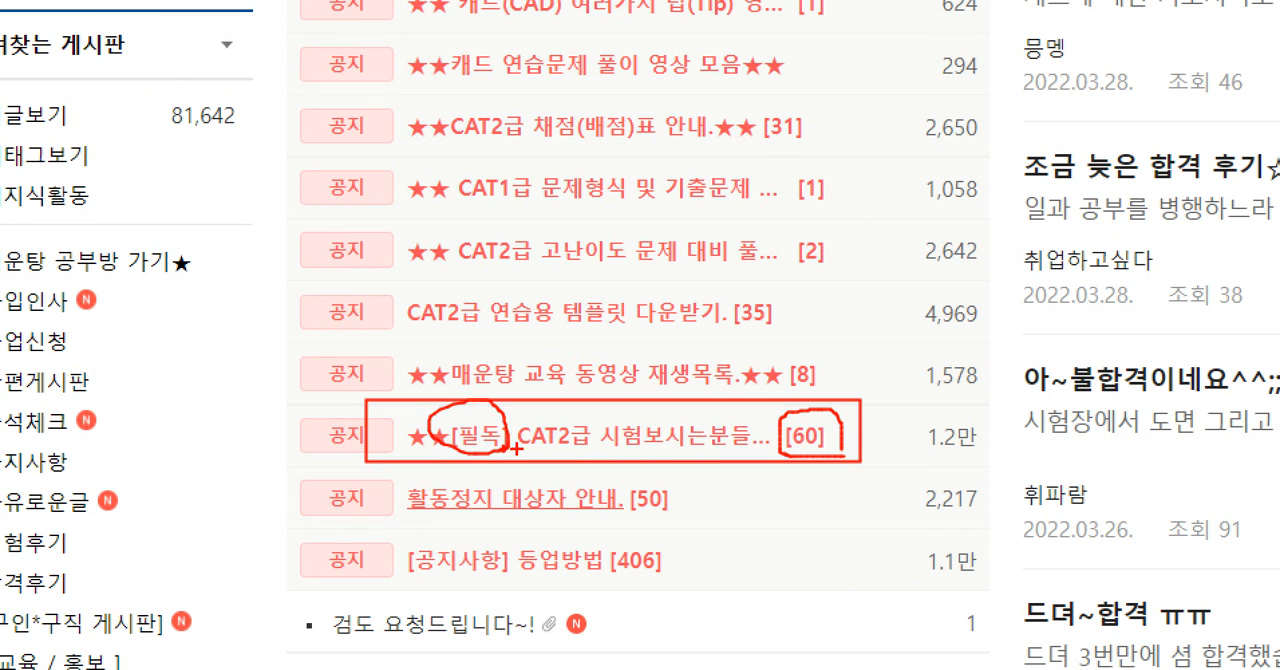
pyautogui.click(540, 467)
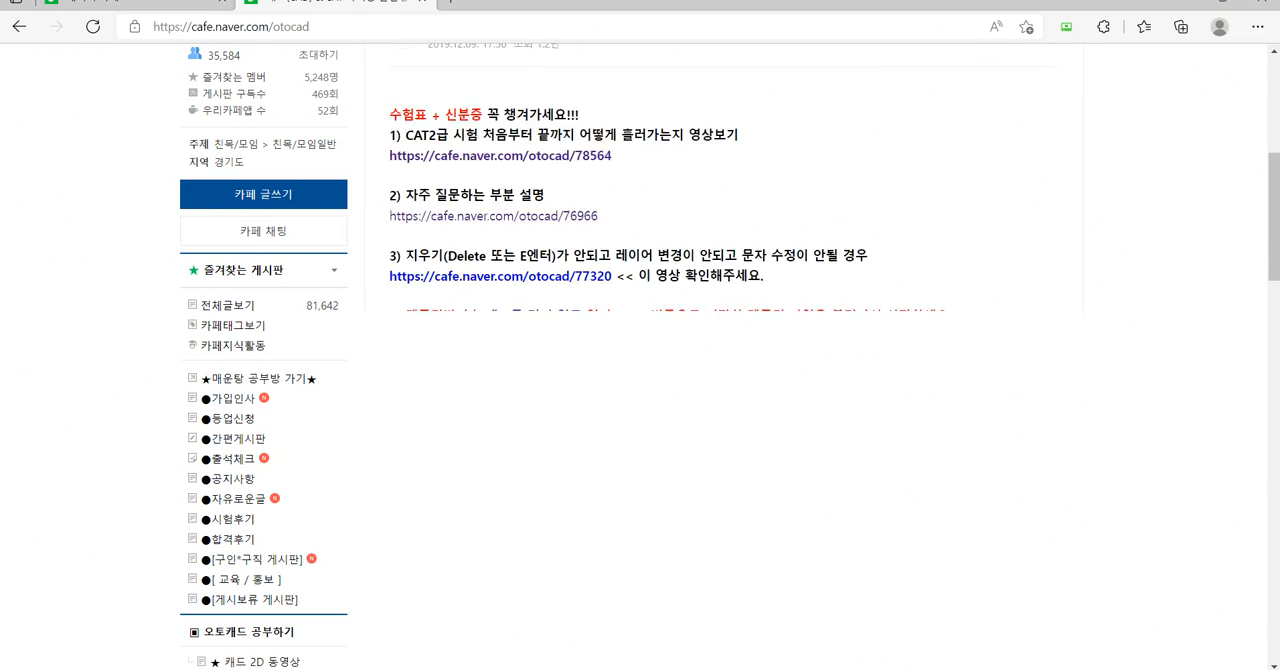
# Mark the notice's first item about the exam from start to finish and open its otocad/78564 link.
pyautogui.scroll(-1, 614, 395)
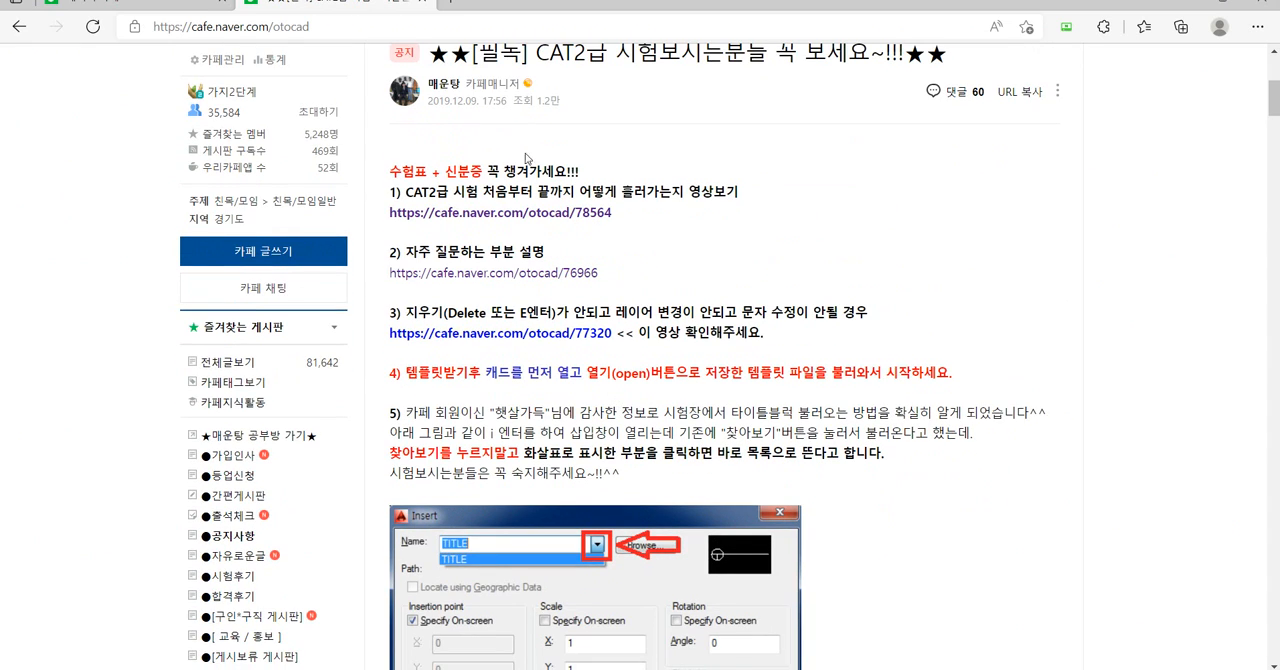
pyautogui.moveTo(366, 154); pyautogui.dragTo(771, 237)
pyautogui.click(586, 212)
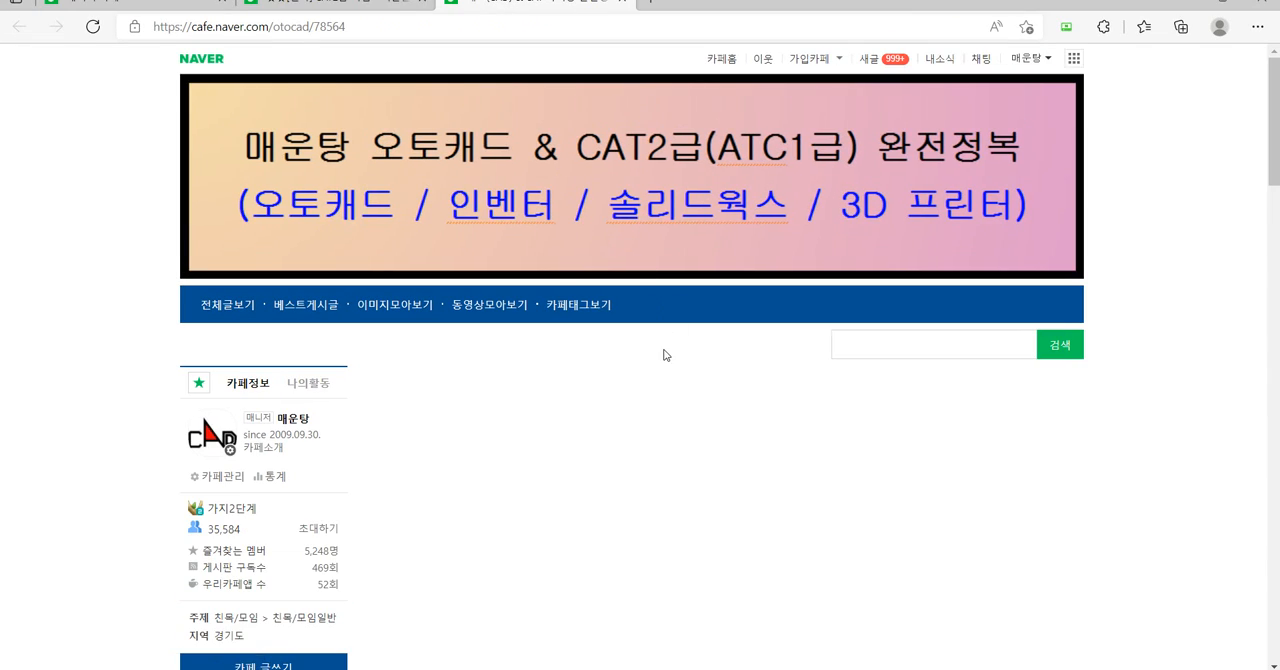
# Mark the embedded video in the CAT2급 설정으로 기출문제 풀어보기 post.
pyautogui.scroll(-3, 668, 353)
pyautogui.scroll(-1, 670, 355)
pyautogui.hotkey('ctrl', '1')
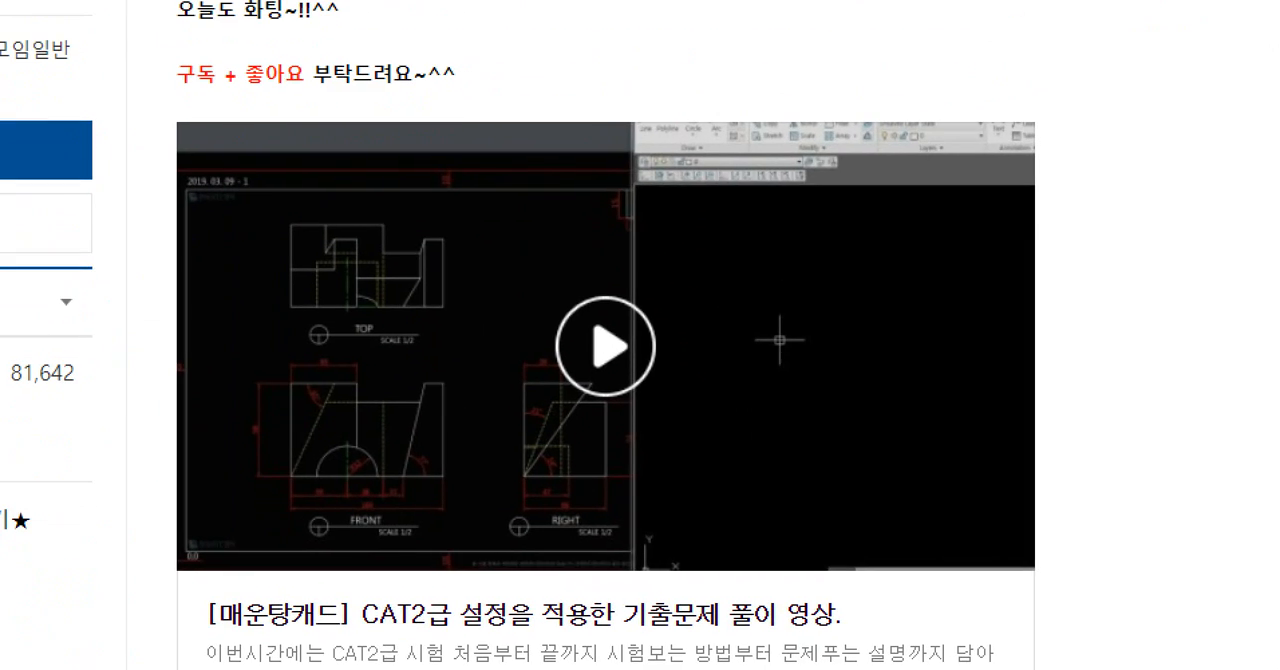
pyautogui.click(602, 351)
pyautogui.moveTo(677, 394)
pyautogui.mouseDown()
pyautogui.moveTo(625, 212)
pyautogui.moveTo(681, 452)
pyautogui.mouseUp()
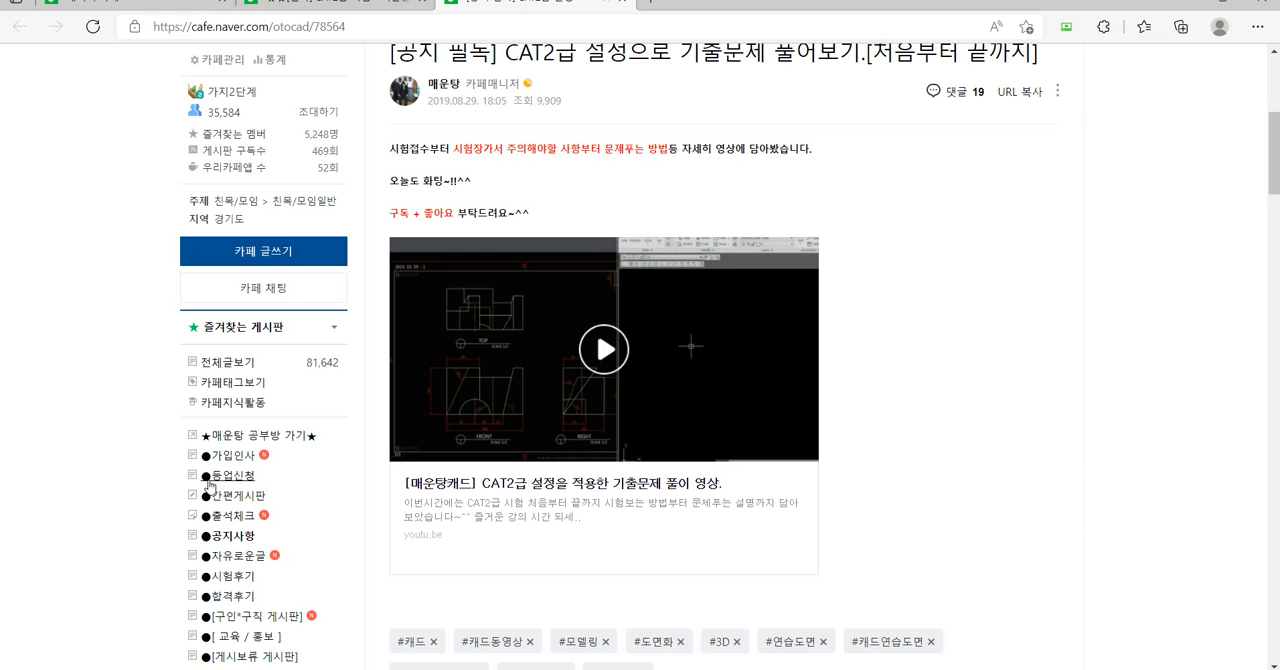
# Box CAT2급기출문제 in the cafe's board list and open that board.
pyautogui.scroll(-1, 137, 478)
pyautogui.scroll(-2, 137, 478)
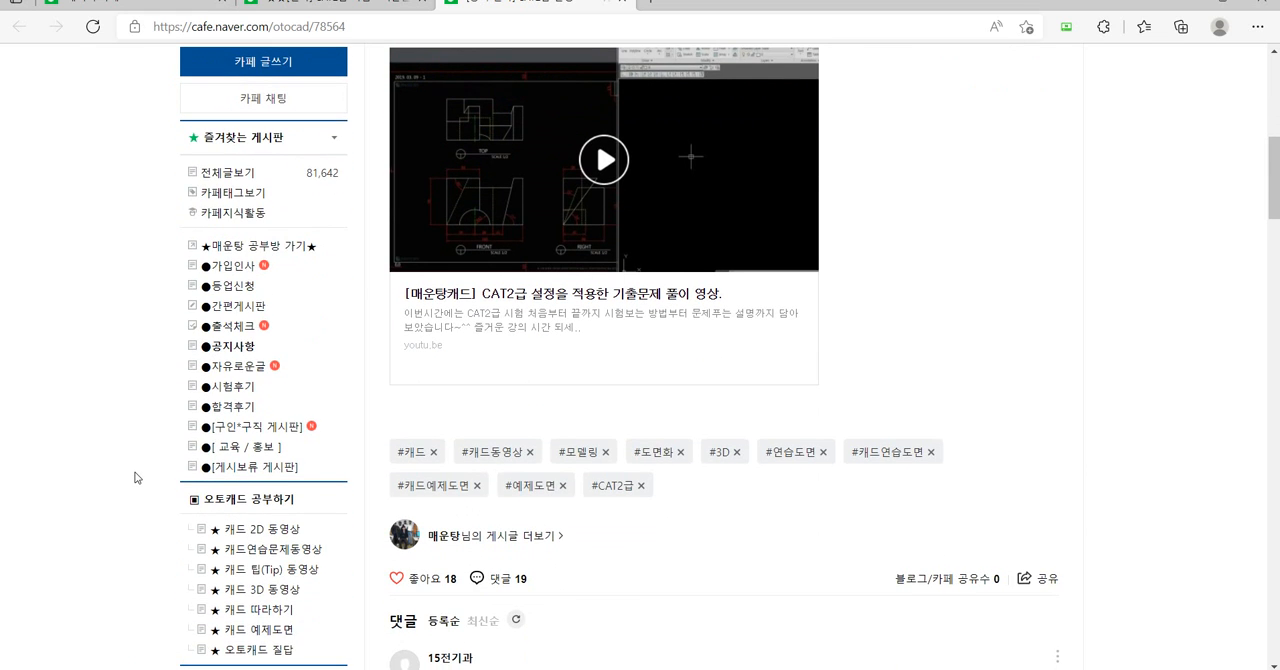
pyautogui.scroll(-3, 135, 474)
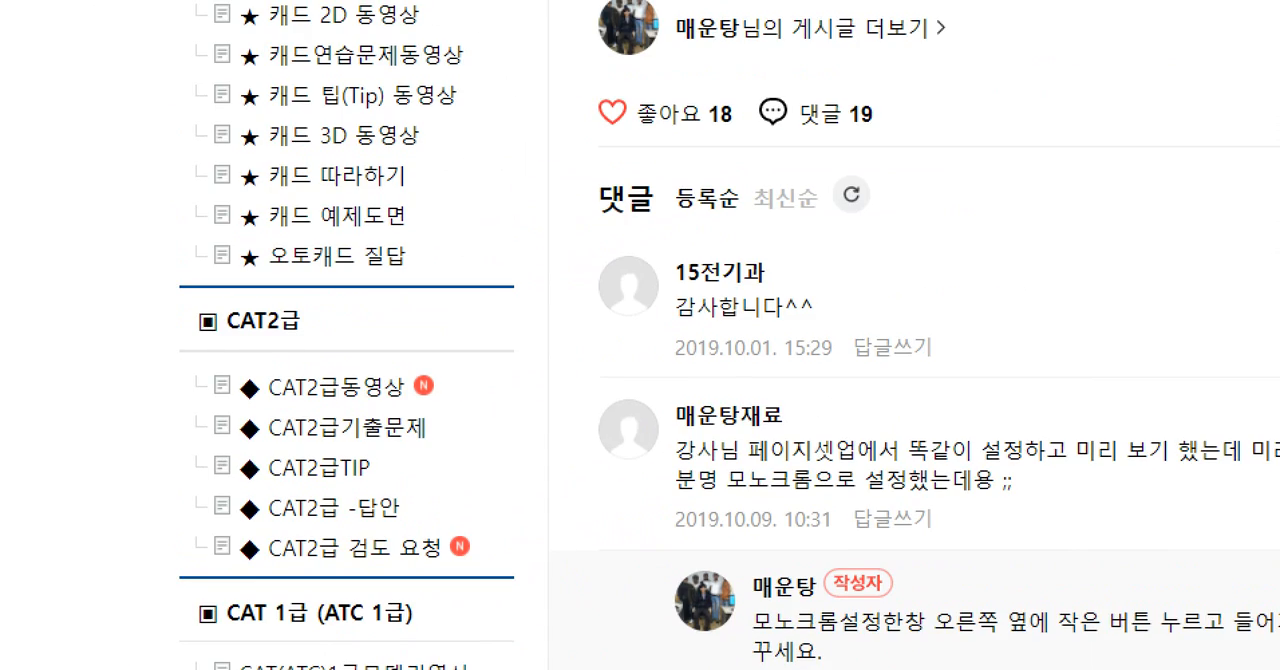
pyautogui.moveTo(187, 421); pyautogui.dragTo(311, 440)
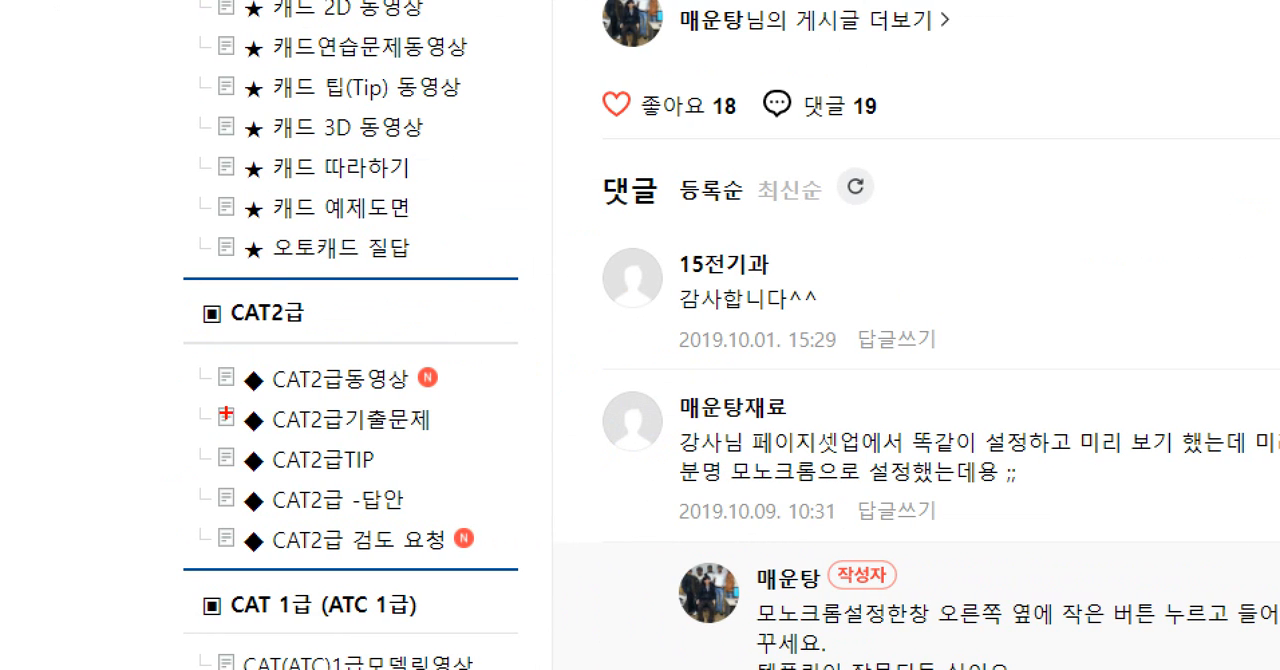
pyautogui.moveTo(208, 400); pyautogui.dragTo(460, 436)
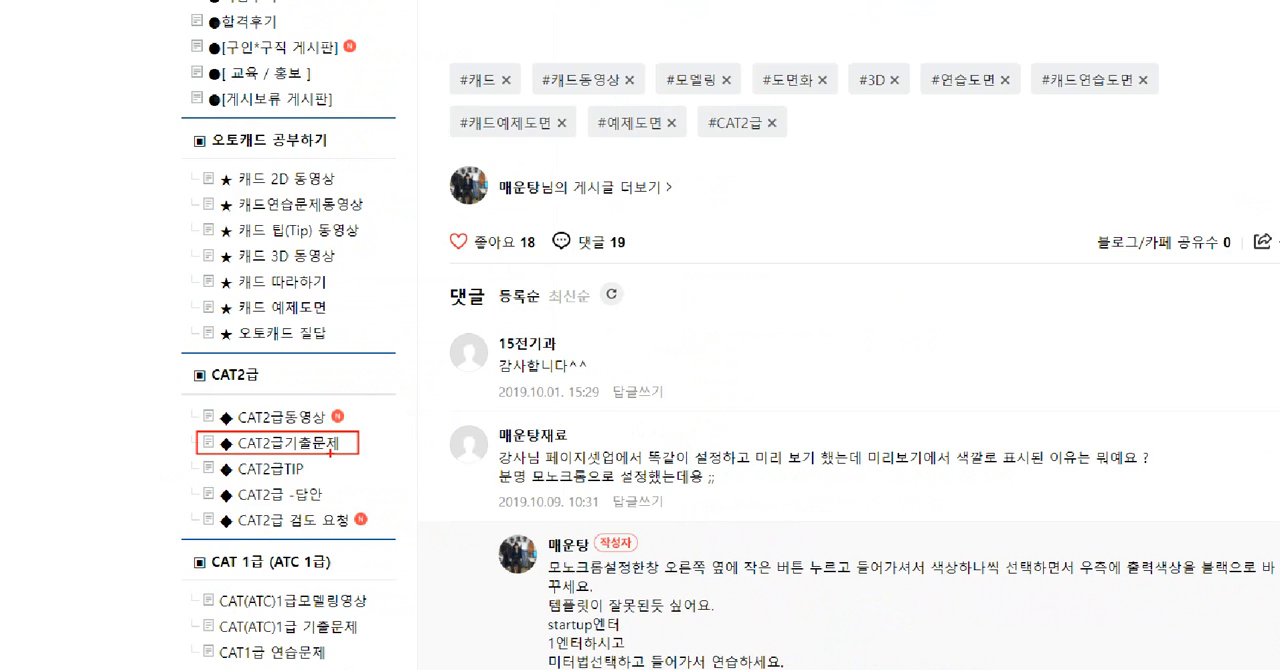
pyautogui.click(281, 455)
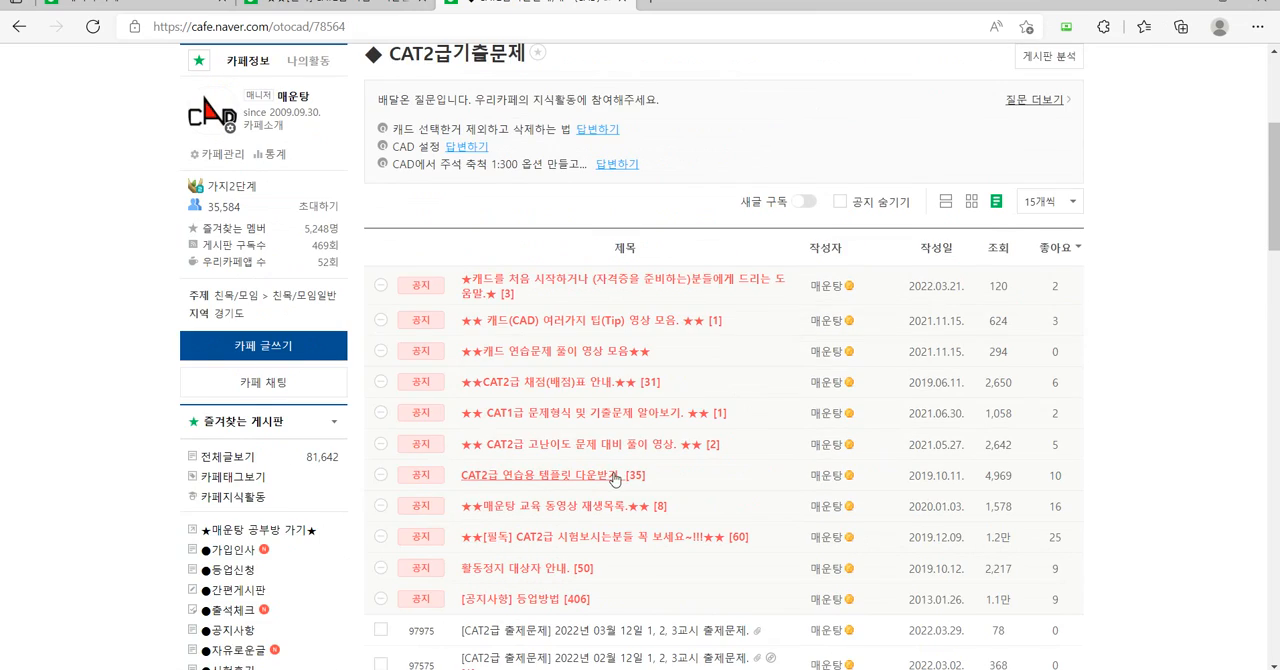
# Open page 3 of the CAT2급기출문제 board and circle its page number below the list.
pyautogui.scroll(-3, 699, 474)
pyautogui.scroll(-4, 699, 474)
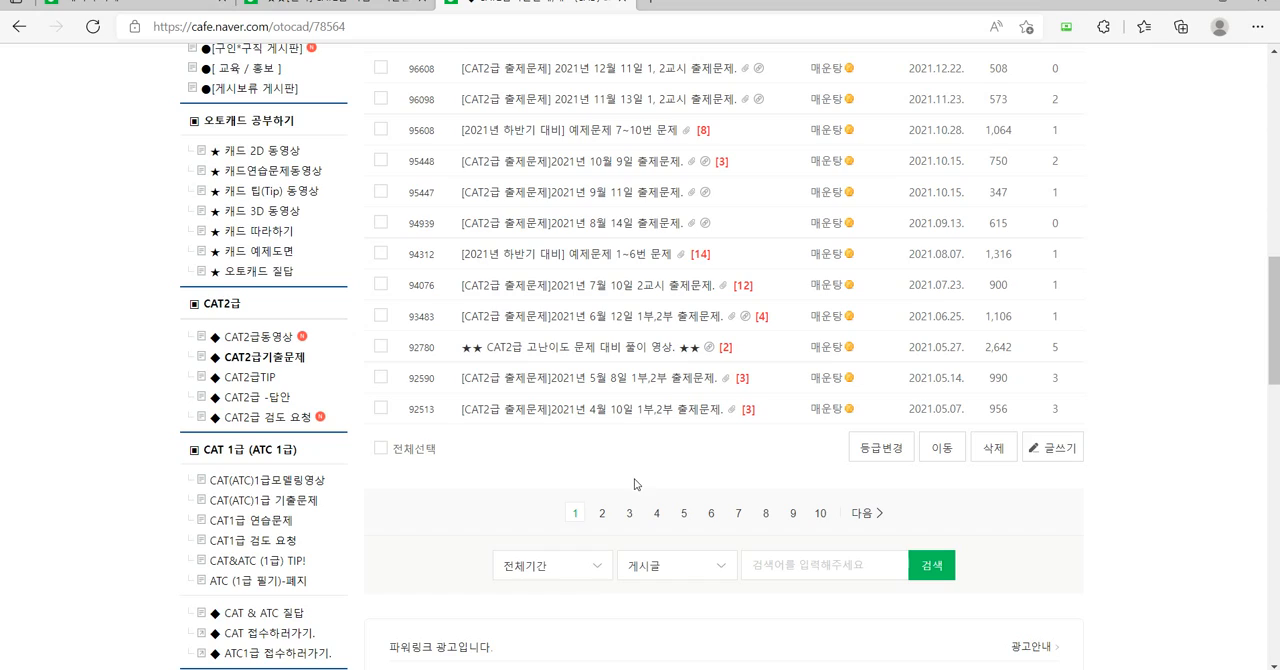
pyautogui.click(631, 513)
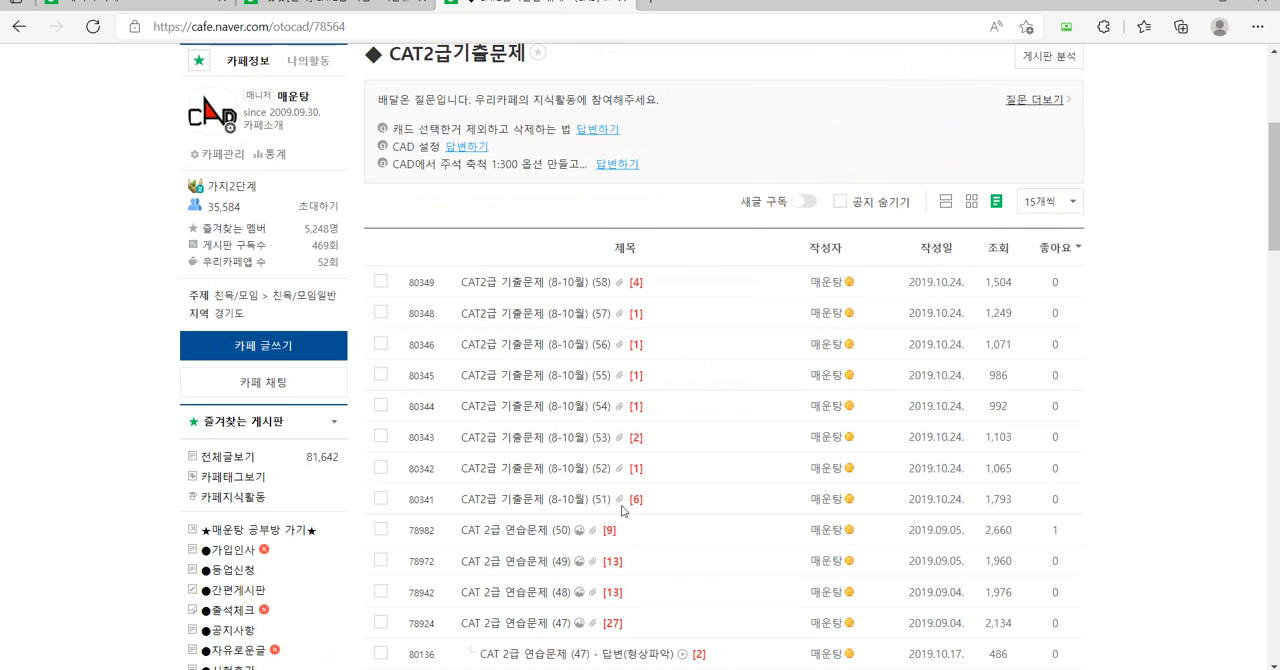
pyautogui.scroll(-4, 621, 511)
pyautogui.hotkey('ctrl', '1')
pyautogui.click(620, 449)
pyautogui.moveTo(660, 466)
pyautogui.mouseDown()
pyautogui.moveTo(608, 405)
pyautogui.moveTo(654, 494)
pyautogui.mouseUp()
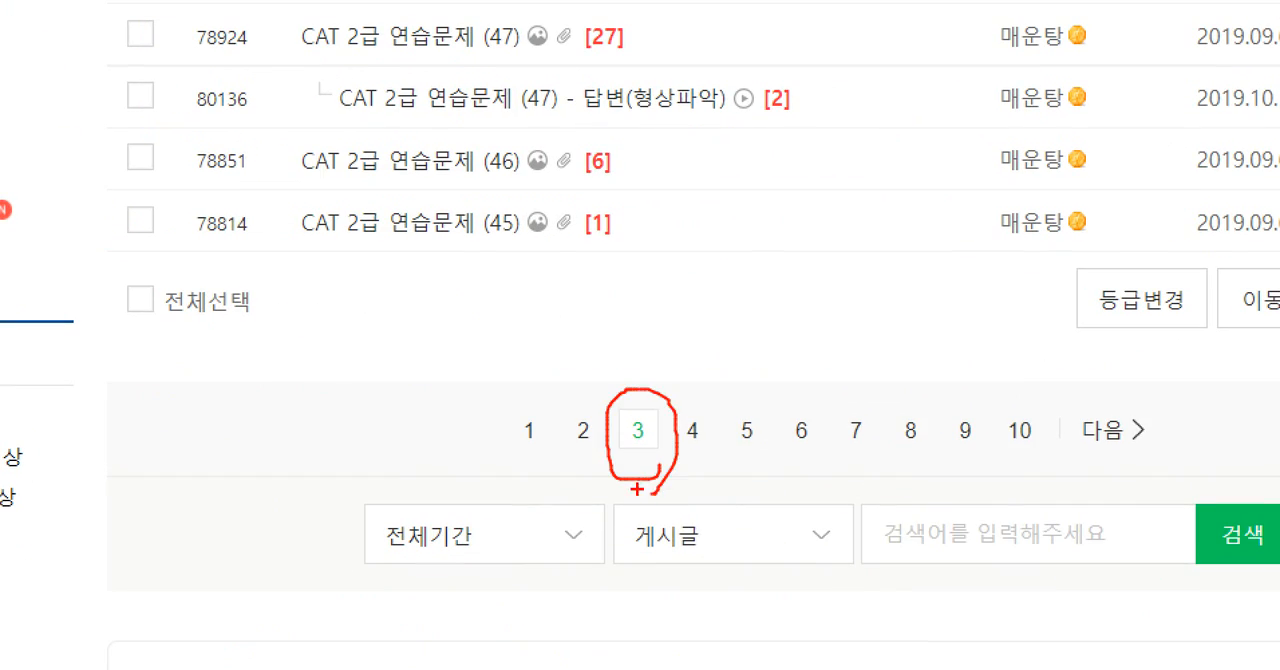
pyautogui.press('Escape')
# Box the CAT2급 기출문제 (8-10월) (51) post and draw a downward arrow beside the 연습문제 posts beneath it.
pyautogui.scroll(3, 523, 250)
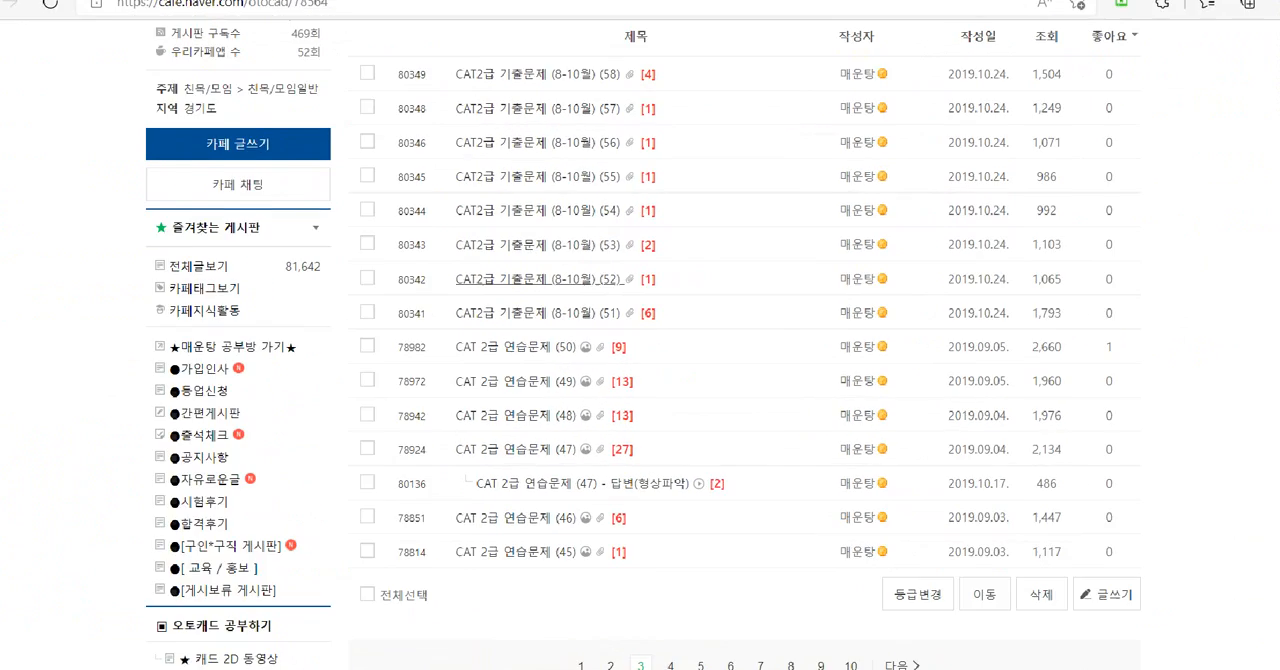
pyautogui.hotkey('ctrl', '1')
pyautogui.moveTo(379, 318); pyautogui.dragTo(802, 366)
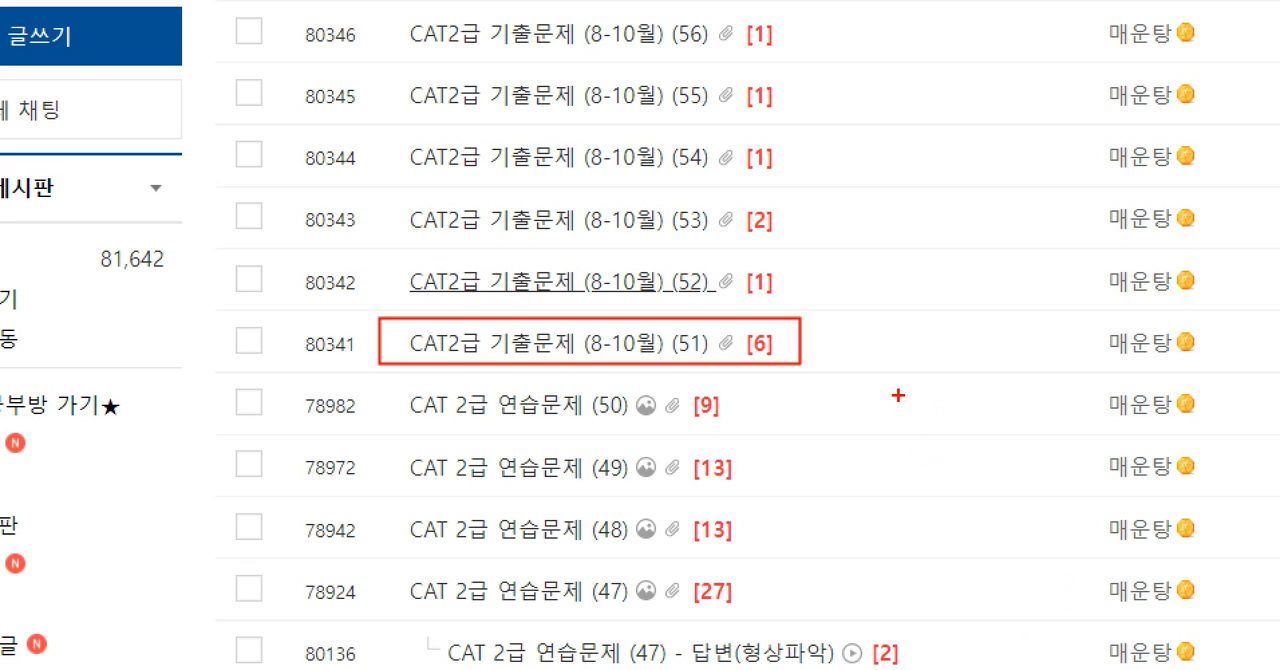
pyautogui.moveTo(900, 393); pyautogui.dragTo(928, 602)
pyautogui.moveTo(868, 545); pyautogui.dragTo(1000, 582)
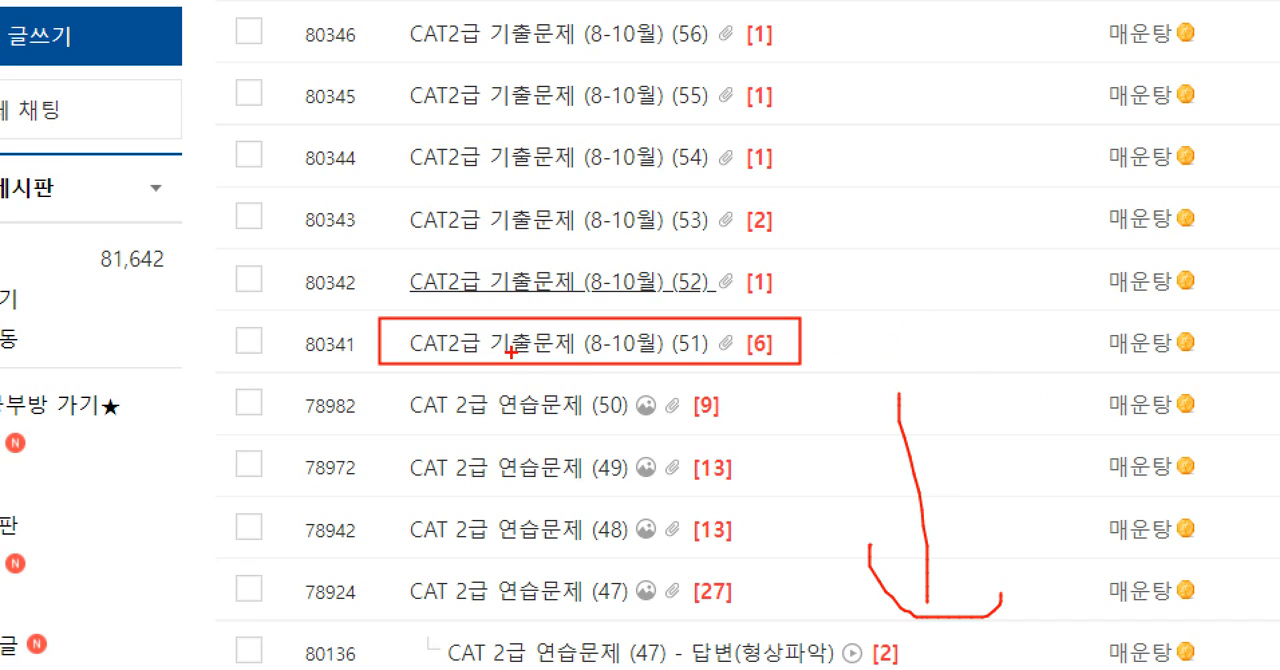
# Draw an upward arrow from post (51), circle its (8-10월) (51) label and extend a line up to (56).
pyautogui.moveTo(846, 345)
pyautogui.mouseDown()
pyautogui.moveTo(988, 353)
pyautogui.moveTo(944, 82)
pyautogui.moveTo(902, 138)
pyautogui.mouseUp()
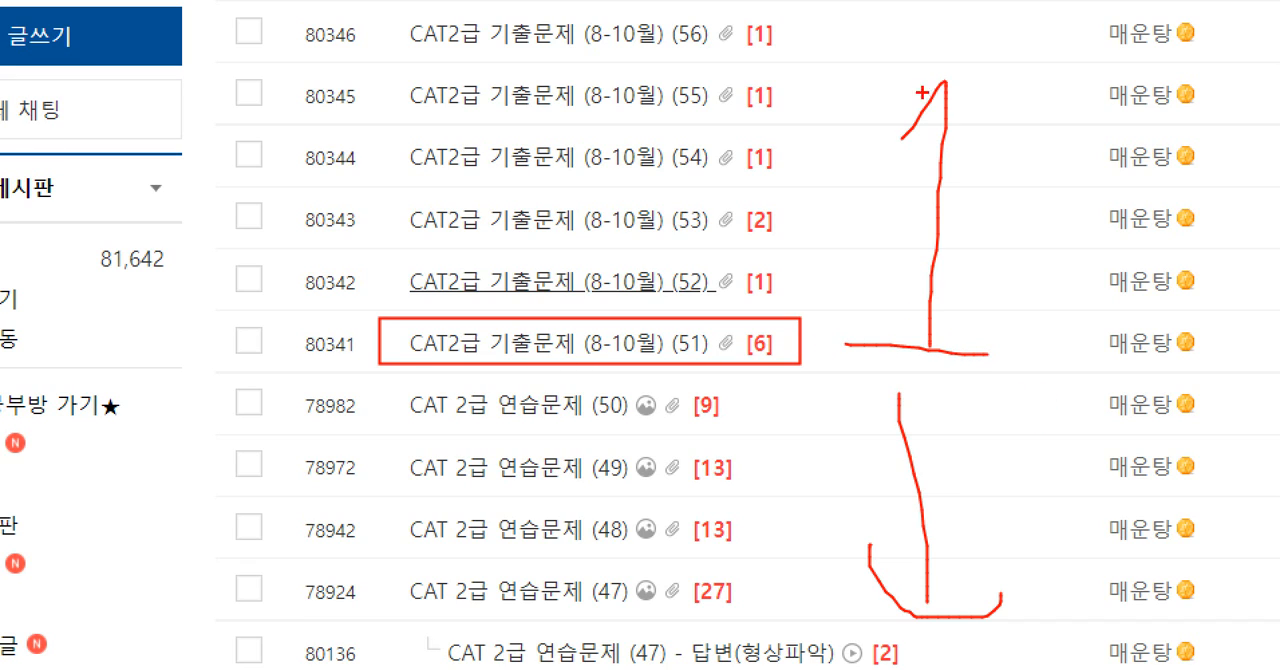
pyautogui.moveTo(937, 73); pyautogui.dragTo(1032, 95)
pyautogui.moveTo(700, 366)
pyautogui.mouseDown()
pyautogui.moveTo(553, 342)
pyautogui.moveTo(655, 320)
pyautogui.moveTo(677, 362)
pyautogui.moveTo(724, 252)
pyautogui.moveTo(718, 34)
pyautogui.mouseUp()
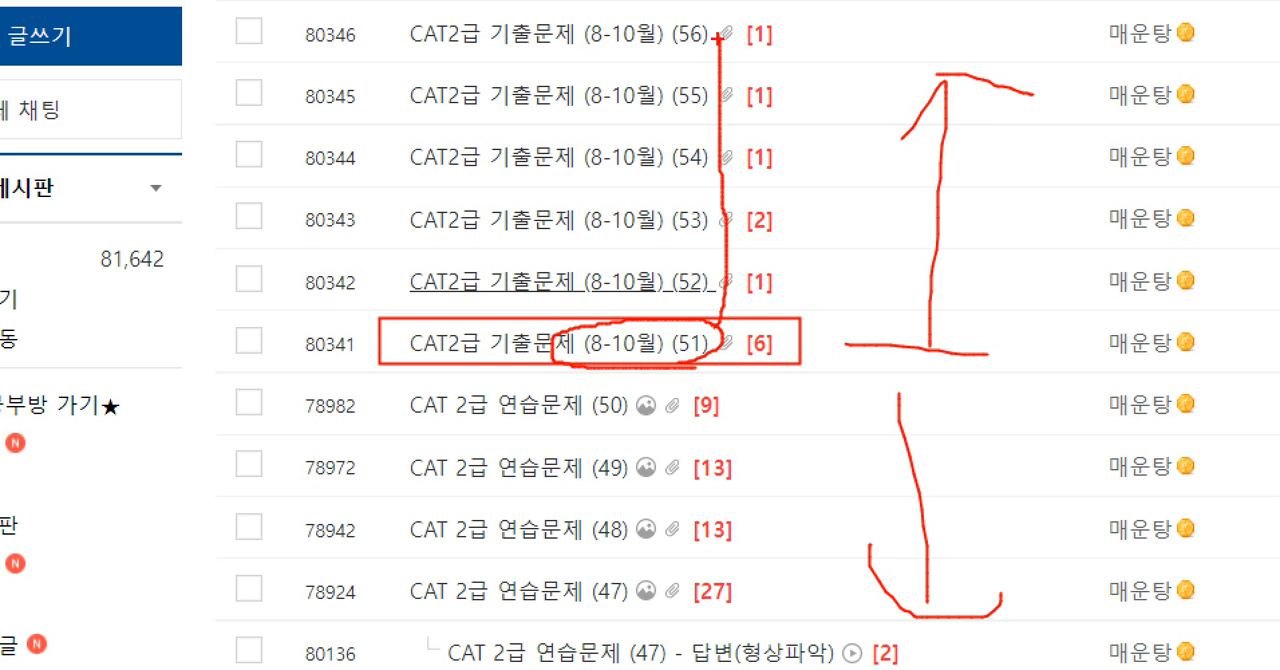
pyautogui.press('Escape')
# Look through the past-exam posts on page 2 and page 1 of the CAT2급기출문제 board.
pyautogui.scroll(-1, 631, 531)
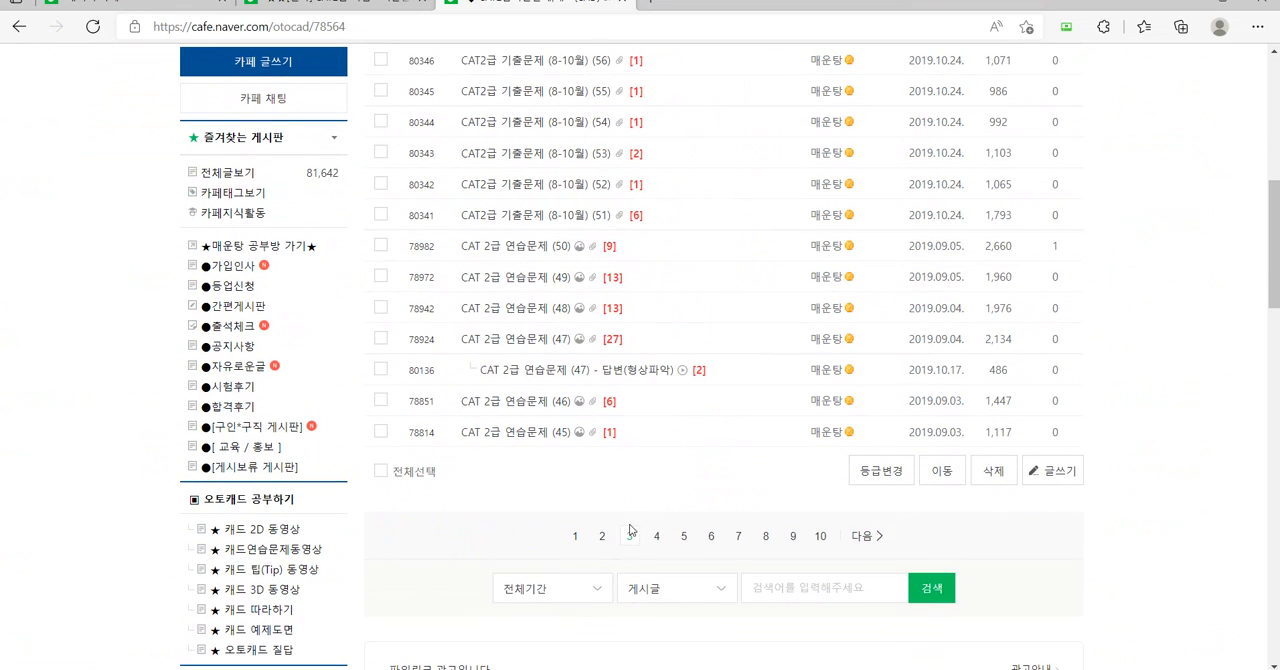
pyautogui.click(602, 536)
pyautogui.scroll(-3, 614, 554)
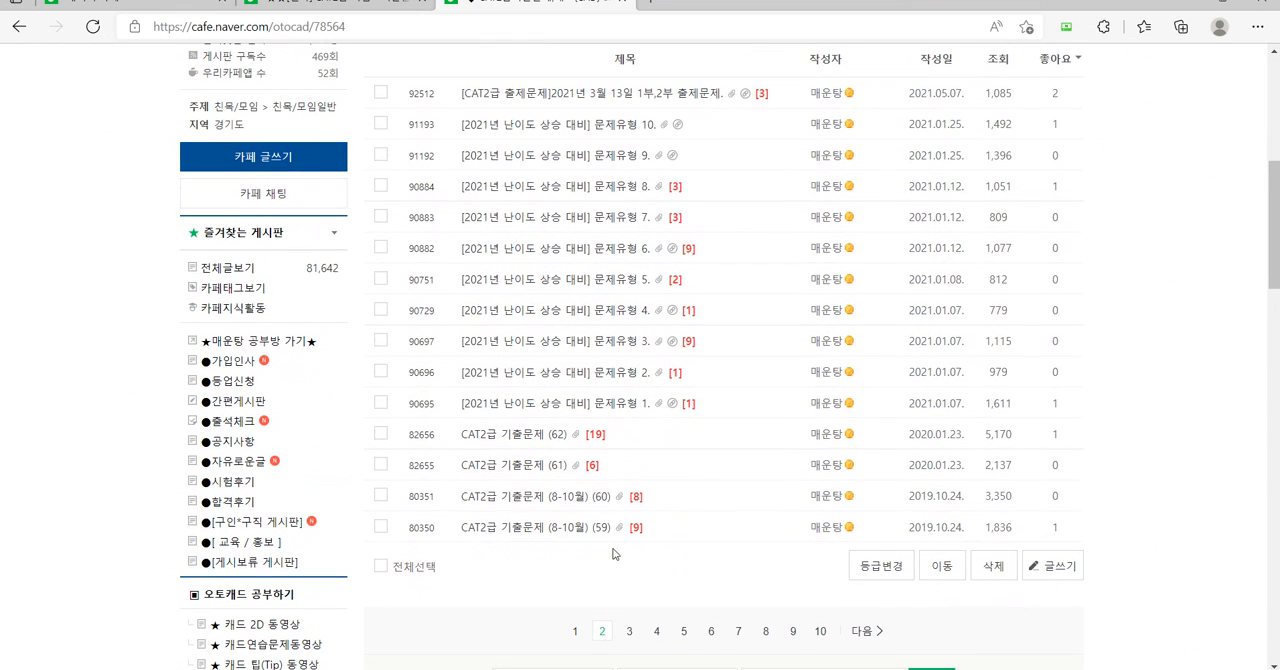
pyautogui.scroll(-1, 580, 480)
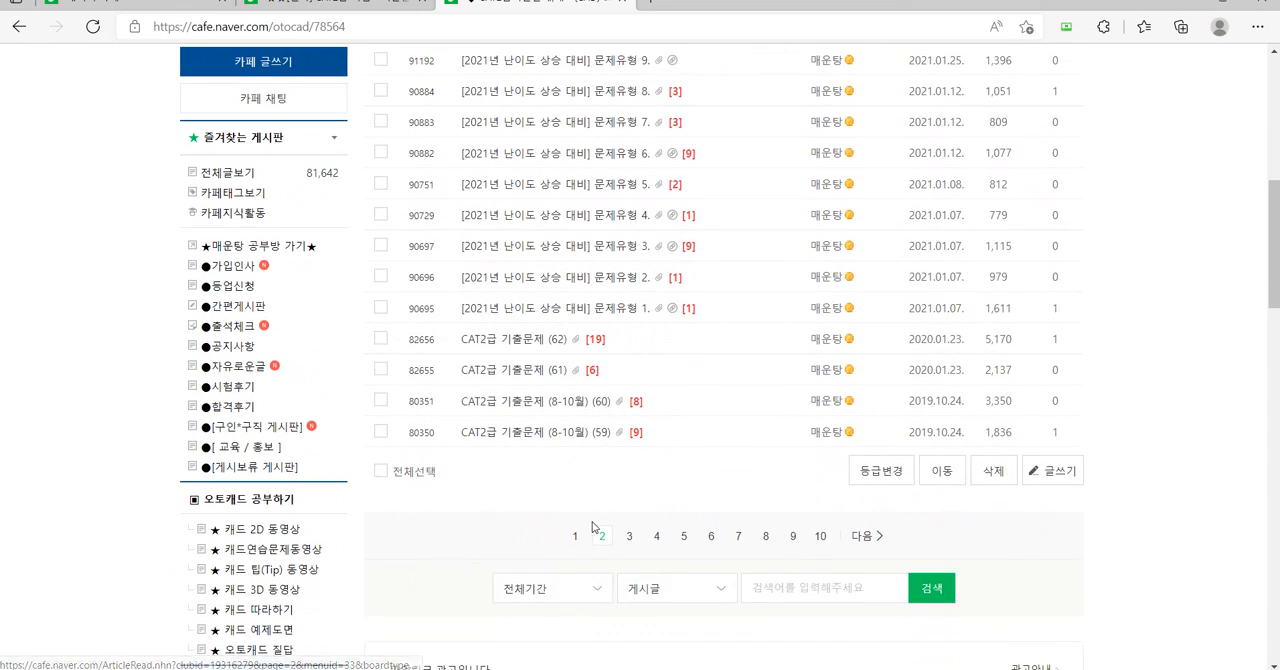
pyautogui.click(576, 540)
pyautogui.scroll(-9, 590, 500)
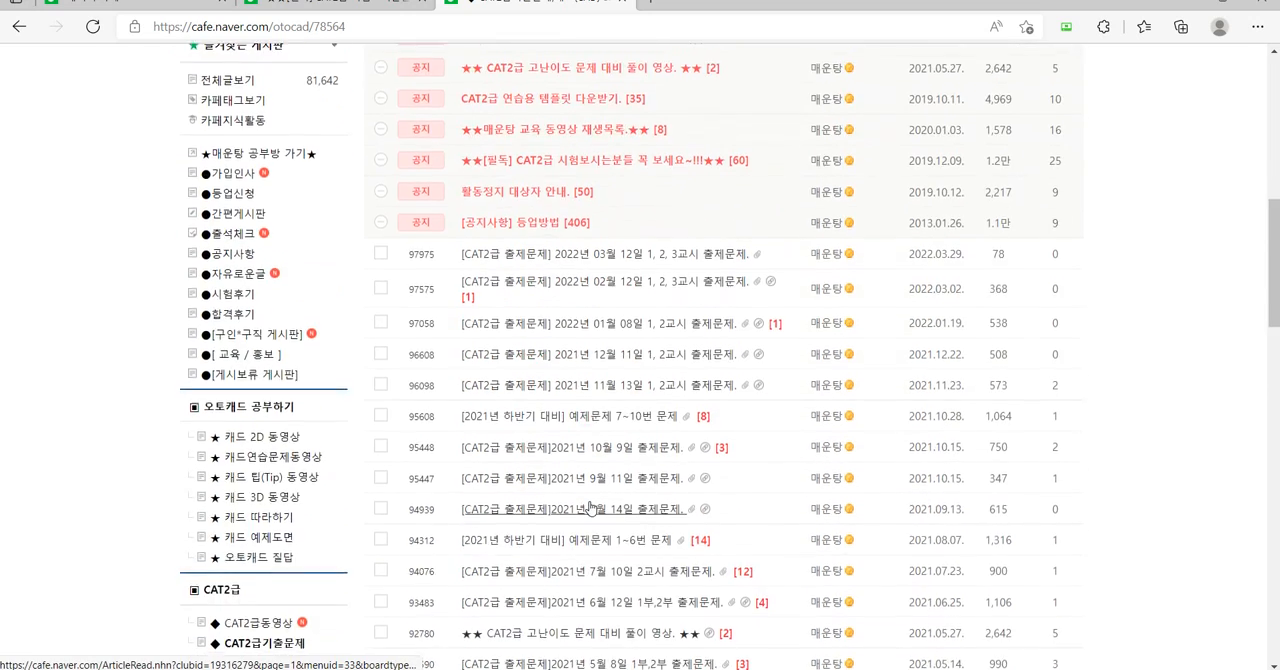
pyautogui.scroll(1, 591, 502)
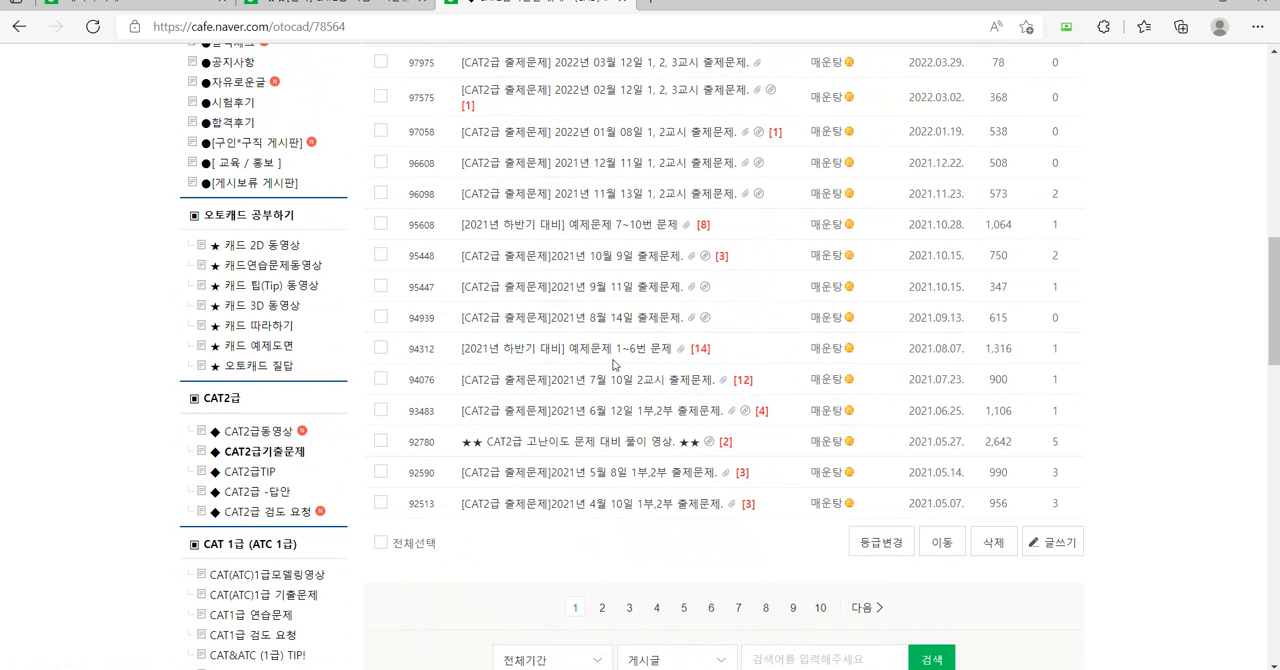
# Go back to page 3 of the past-exam list and continue to the posts on page 2.
pyautogui.click(629, 607)
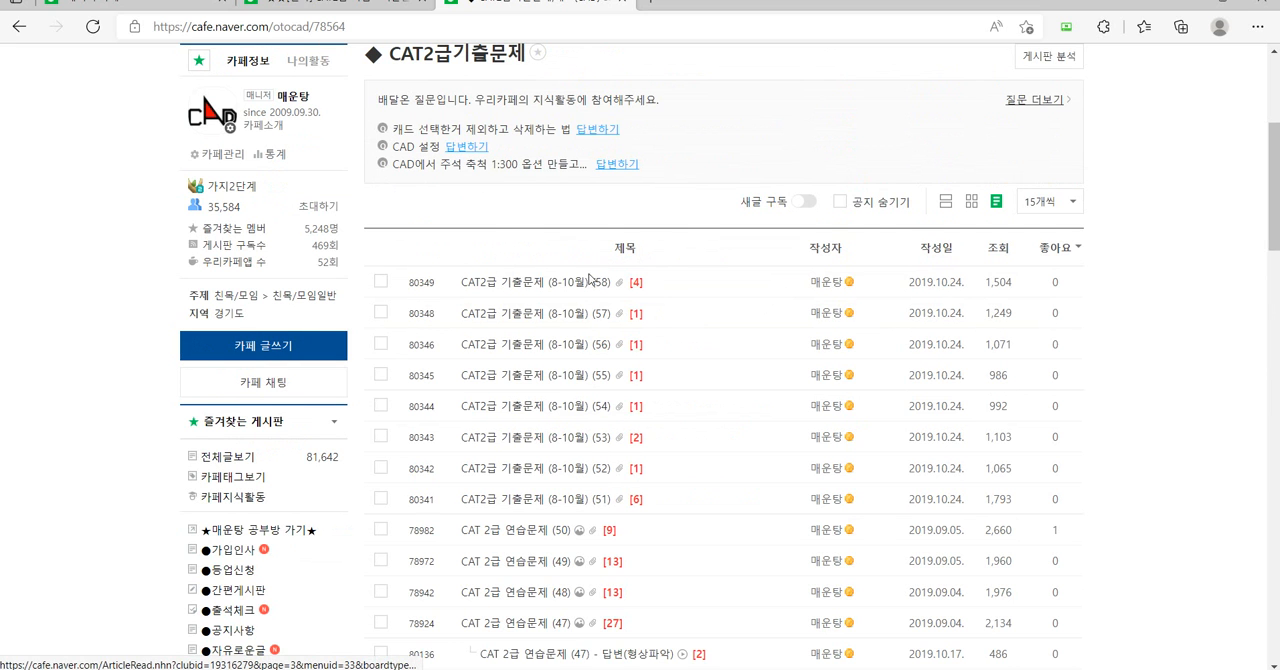
pyautogui.scroll(-3, 606, 425)
pyautogui.click(602, 538)
pyautogui.scroll(-4, 580, 445)
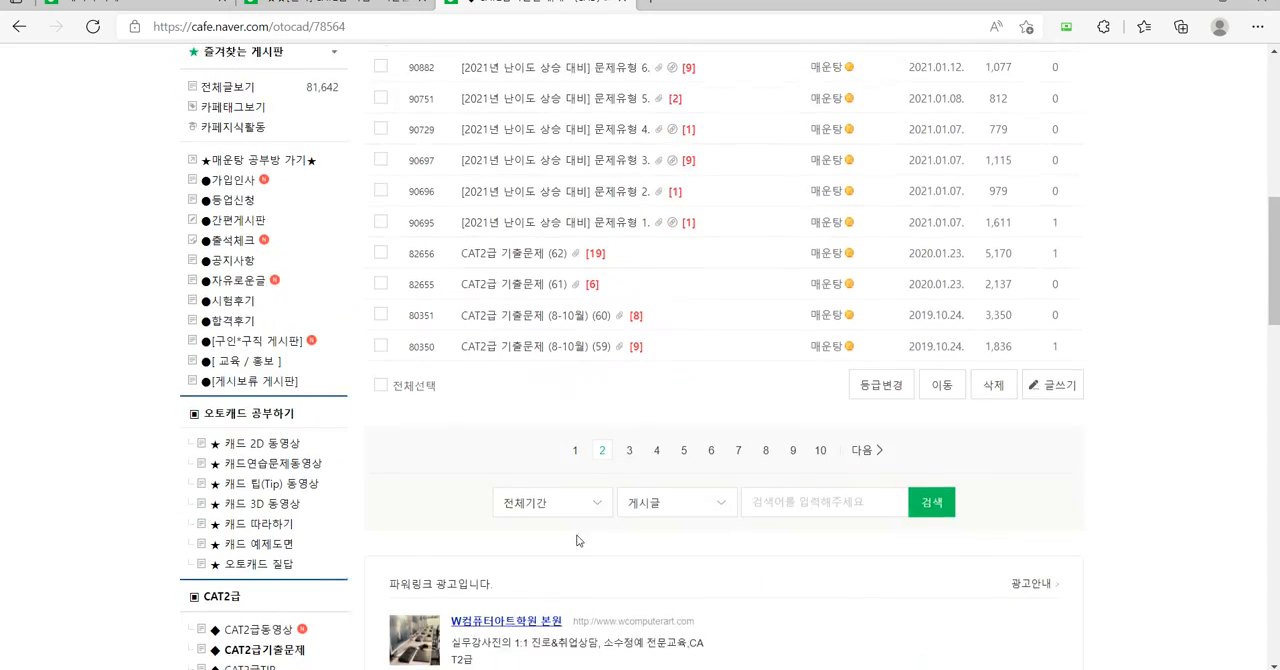
# Return to page 1 of the CAT2급기출문제 posts and box CAT2급 검도 요청 in the board list.
pyautogui.click(576, 441)
pyautogui.scroll(-6, 557, 376)
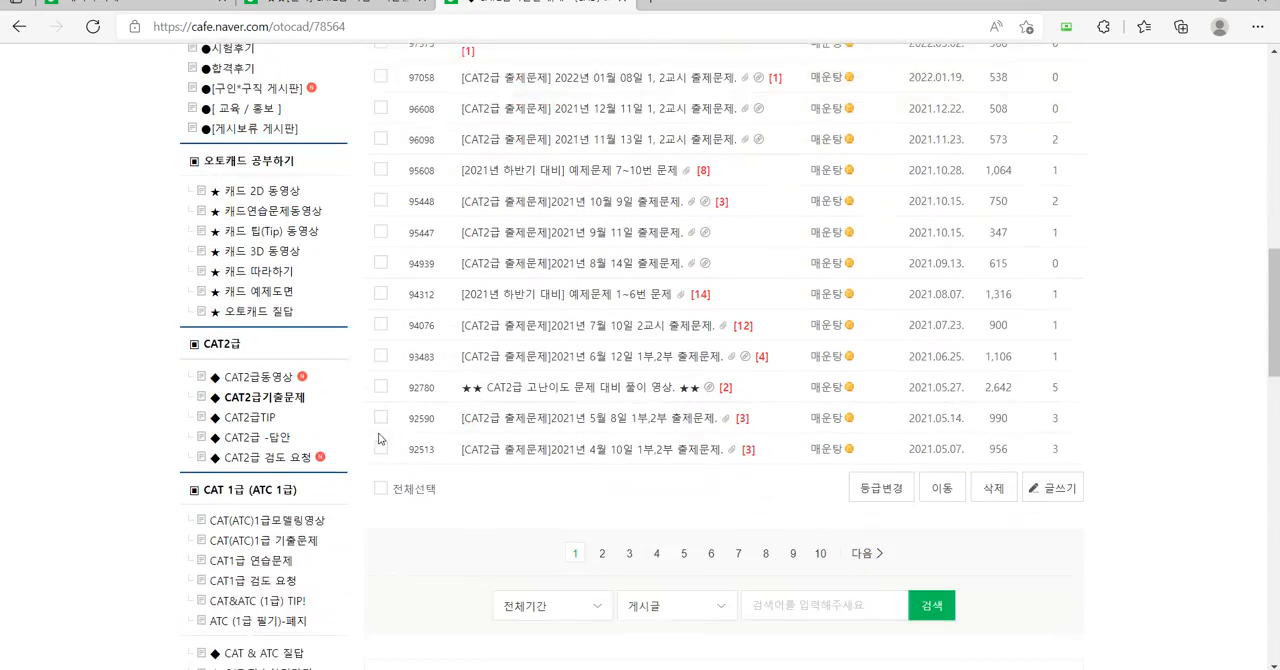
pyautogui.scroll(-1, 331, 462)
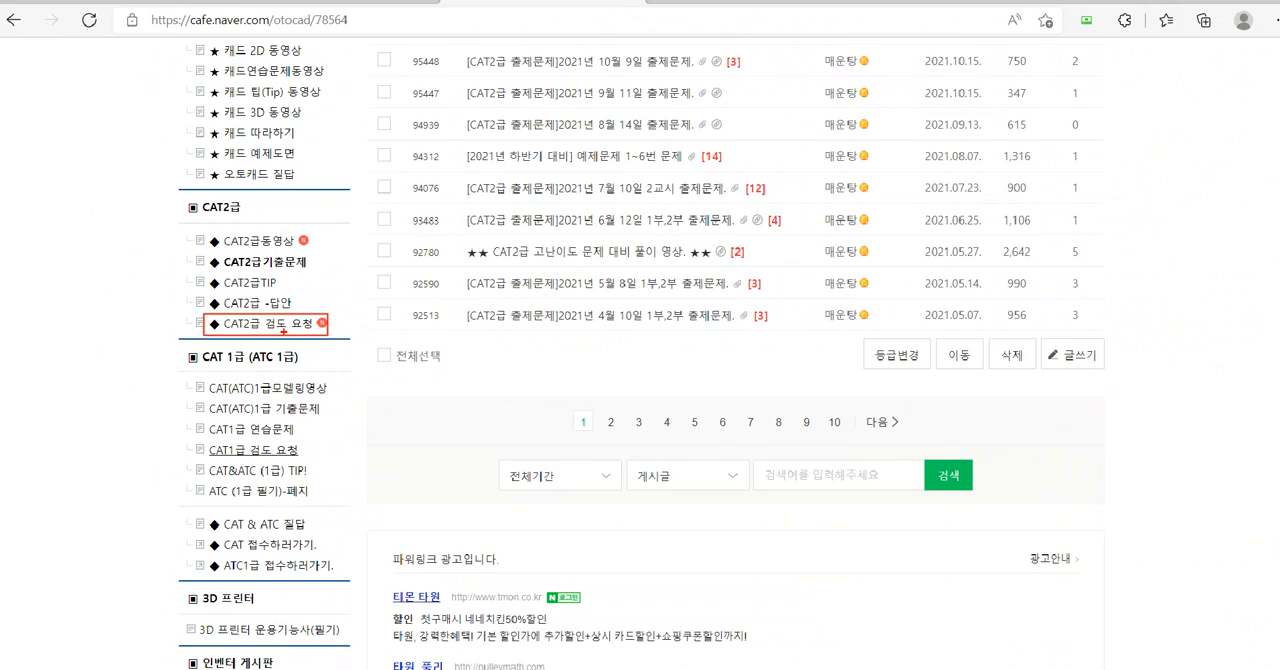
# Open the CAT2급 검도 요청 board and view the attachments of review-request post 97999.
pyautogui.click(287, 332)
pyautogui.scroll(-3, 560, 330)
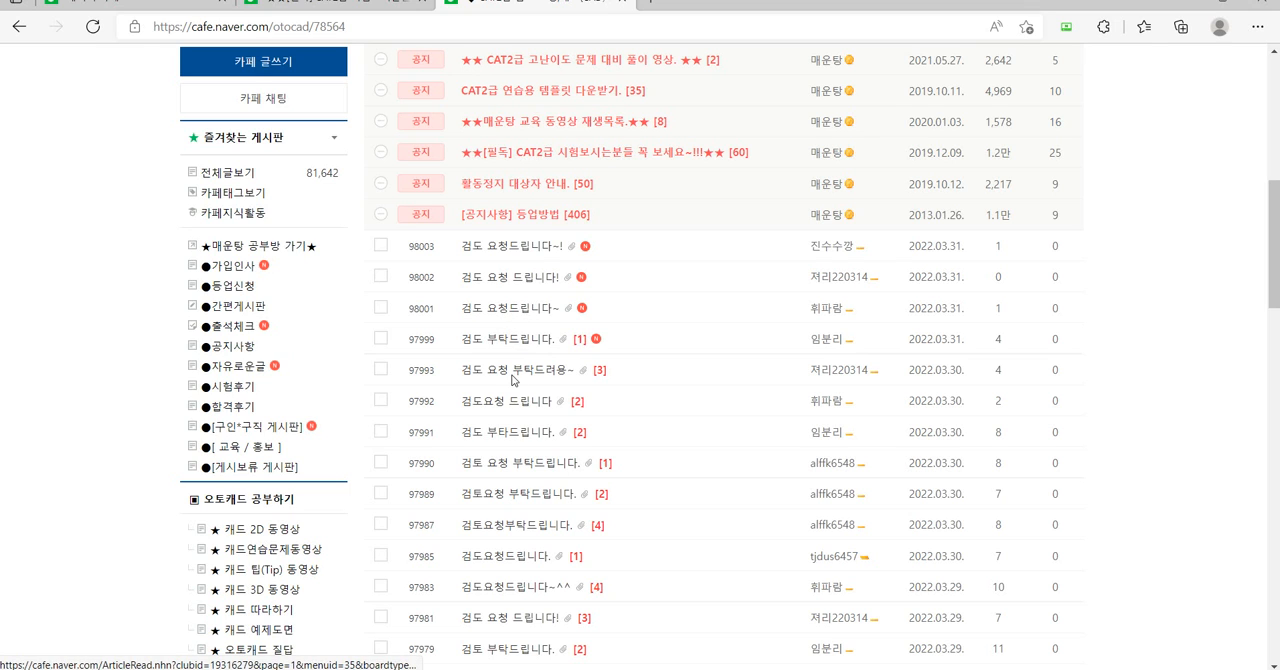
pyautogui.click(507, 339)
pyautogui.scroll(-3, 605, 487)
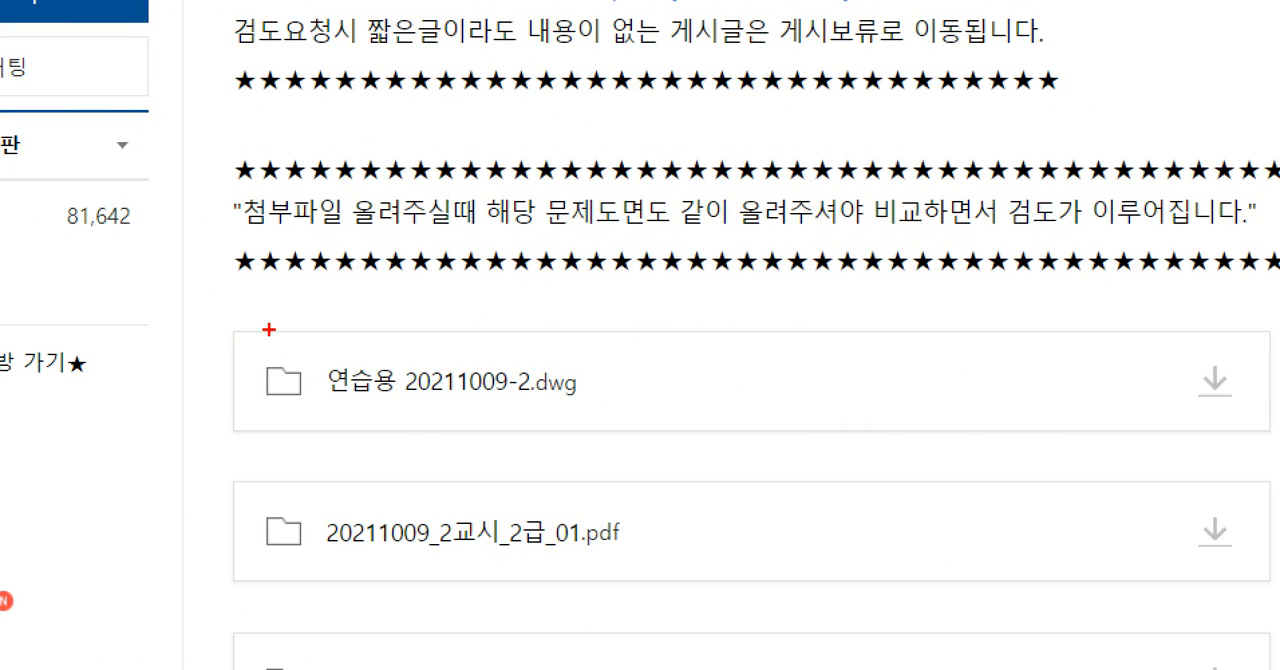
# Box the first two attachments, circle 연습용 20211009-2.dwg, draw an arrow to 20211009_2교시_2급_01.pdf and circle that as well.
pyautogui.moveTo(371, 313); pyautogui.dragTo(883, 461)
pyautogui.moveTo(1218, 604); pyautogui.dragTo(1248, 597)
pyautogui.moveTo(625, 422)
pyautogui.mouseDown()
pyautogui.moveTo(208, 358)
pyautogui.moveTo(598, 428)
pyautogui.moveTo(565, 438)
pyautogui.moveTo(683, 484)
pyautogui.moveTo(690, 505)
pyautogui.moveTo(705, 472)
pyautogui.mouseUp()
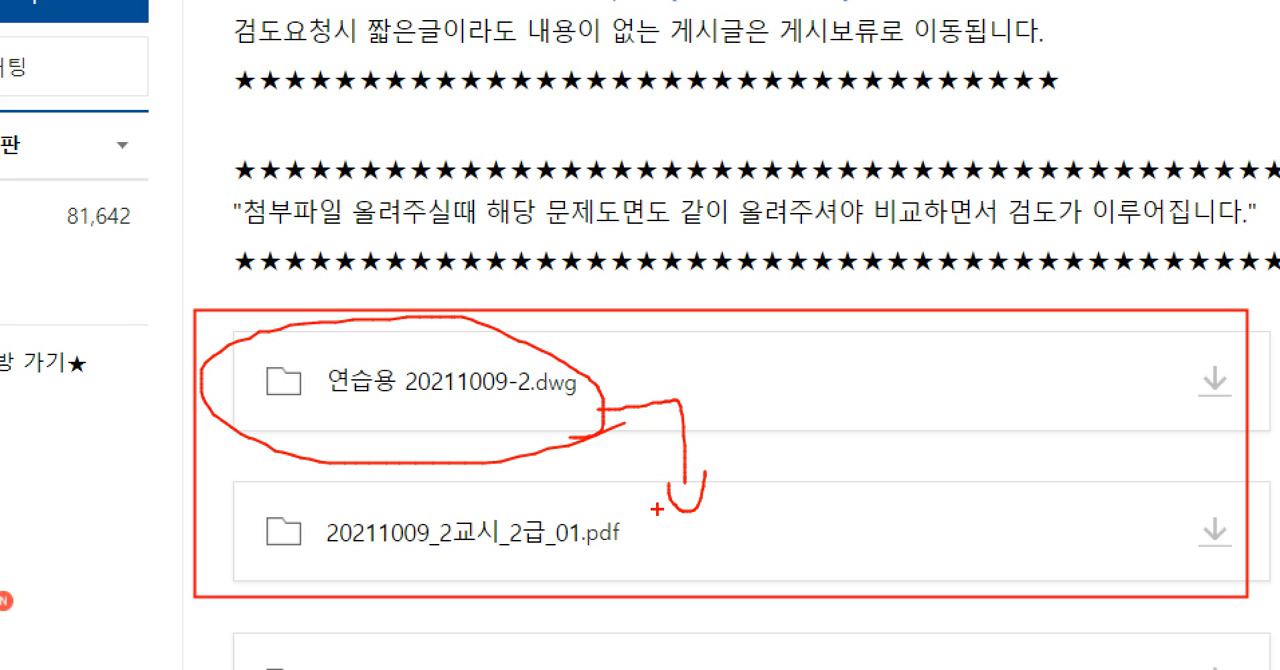
pyautogui.moveTo(582, 569)
pyautogui.mouseDown()
pyautogui.moveTo(370, 471)
pyautogui.moveTo(606, 574)
pyautogui.moveTo(326, 597)
pyautogui.moveTo(660, 555)
pyautogui.mouseUp()
pyautogui.press('Escape')
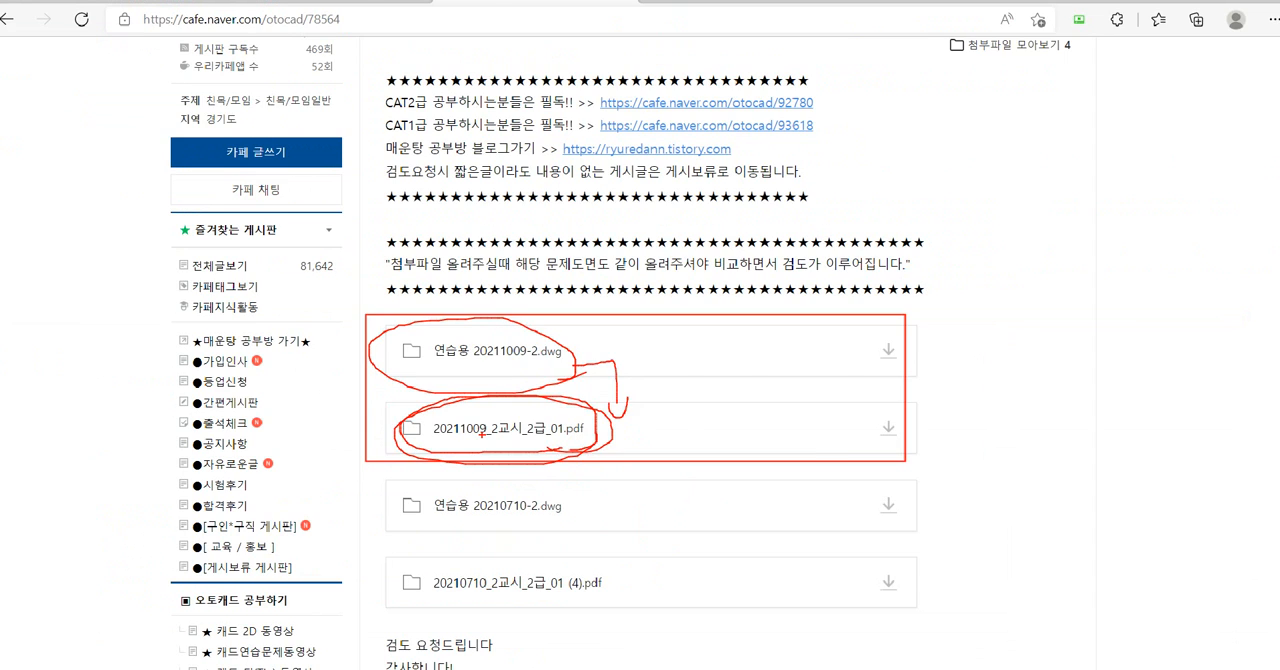
# Open the 2021년 7월 10일 2교시 출제문제 post on the CAT2급기출문제 board.
pyautogui.scroll(-3, 294, 494)
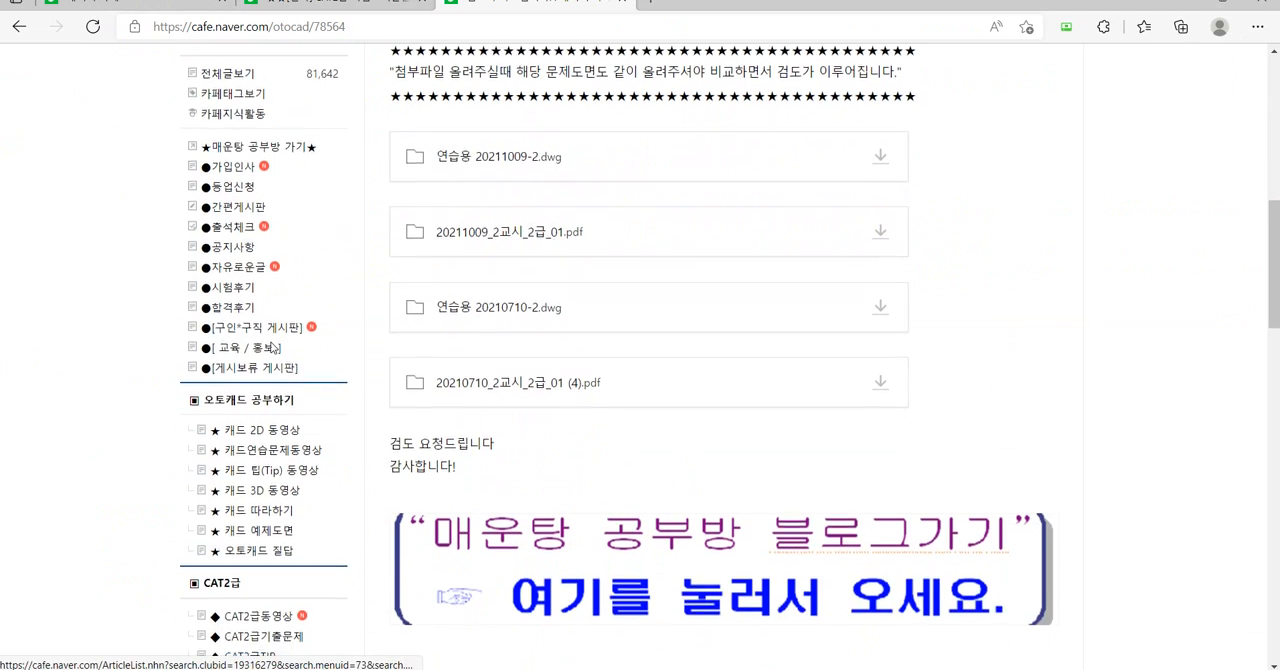
pyautogui.click(264, 546)
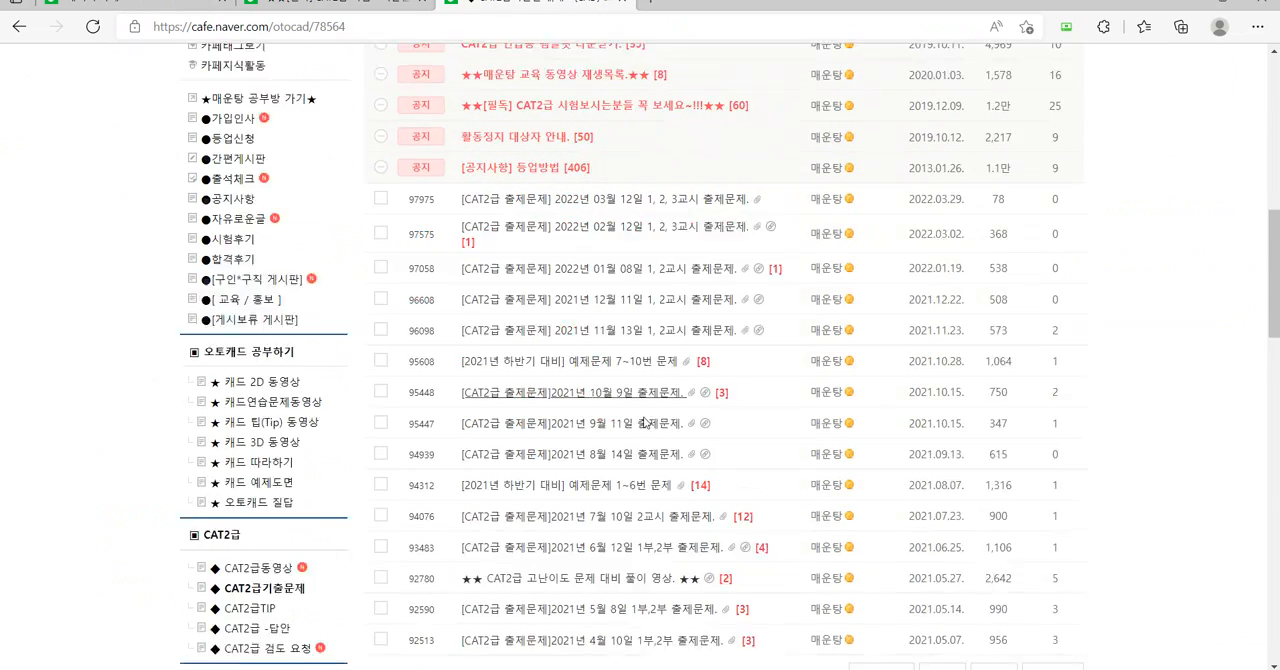
pyautogui.click(643, 473)
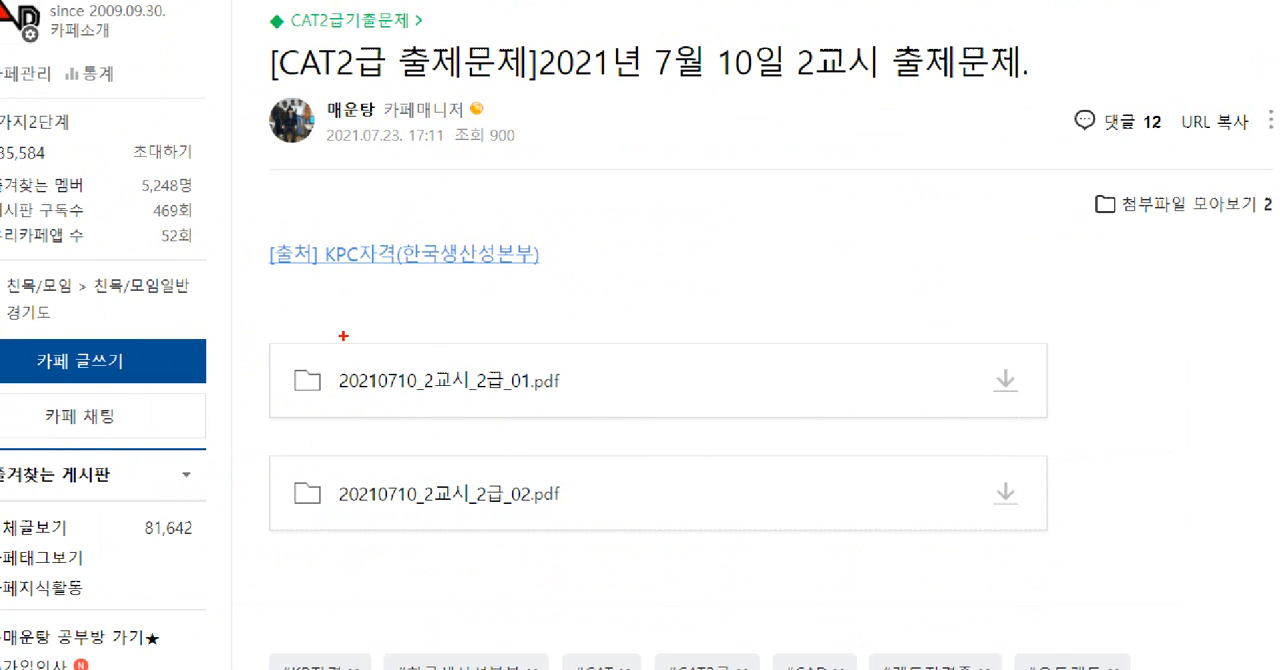
# Mark the KPC자격 source link and the 20210710_2교시_2급_01.pdf attachment with boxes and freehand strokes, then clear the marks.
pyautogui.moveTo(244, 222); pyautogui.dragTo(562, 282)
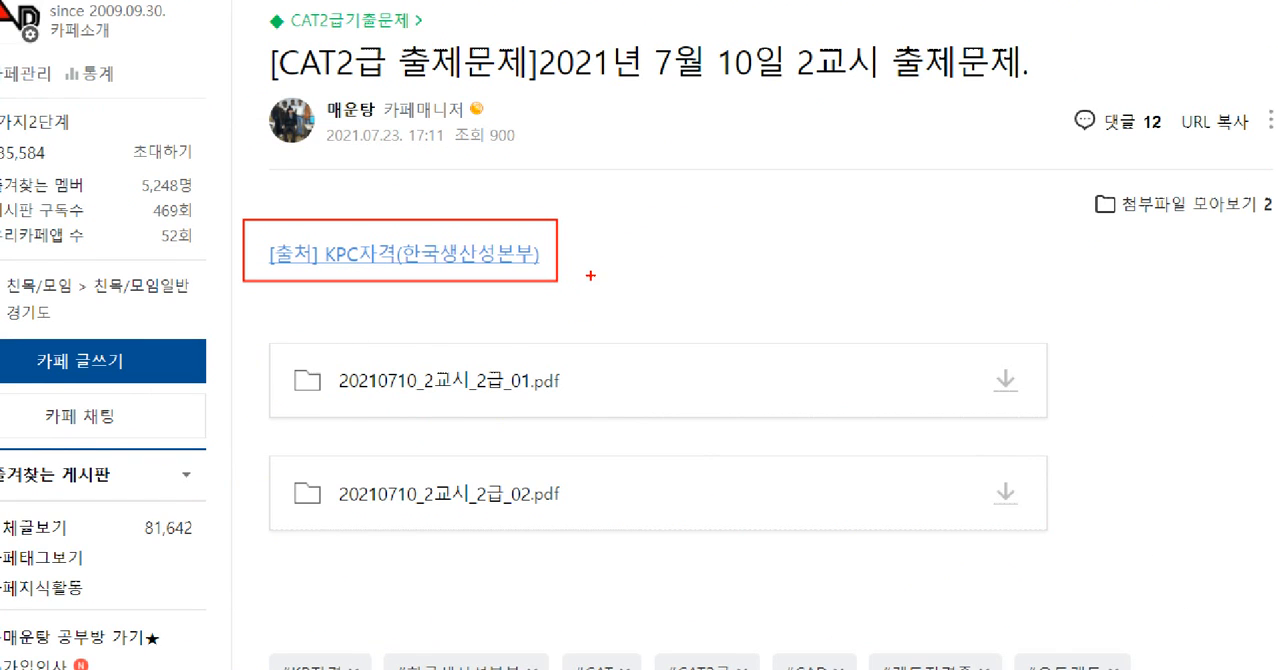
pyautogui.moveTo(257, 325)
pyautogui.mouseDown()
pyautogui.moveTo(530, 378)
pyautogui.moveTo(1073, 429)
pyautogui.moveTo(983, 354)
pyautogui.moveTo(1008, 411)
pyautogui.mouseUp()
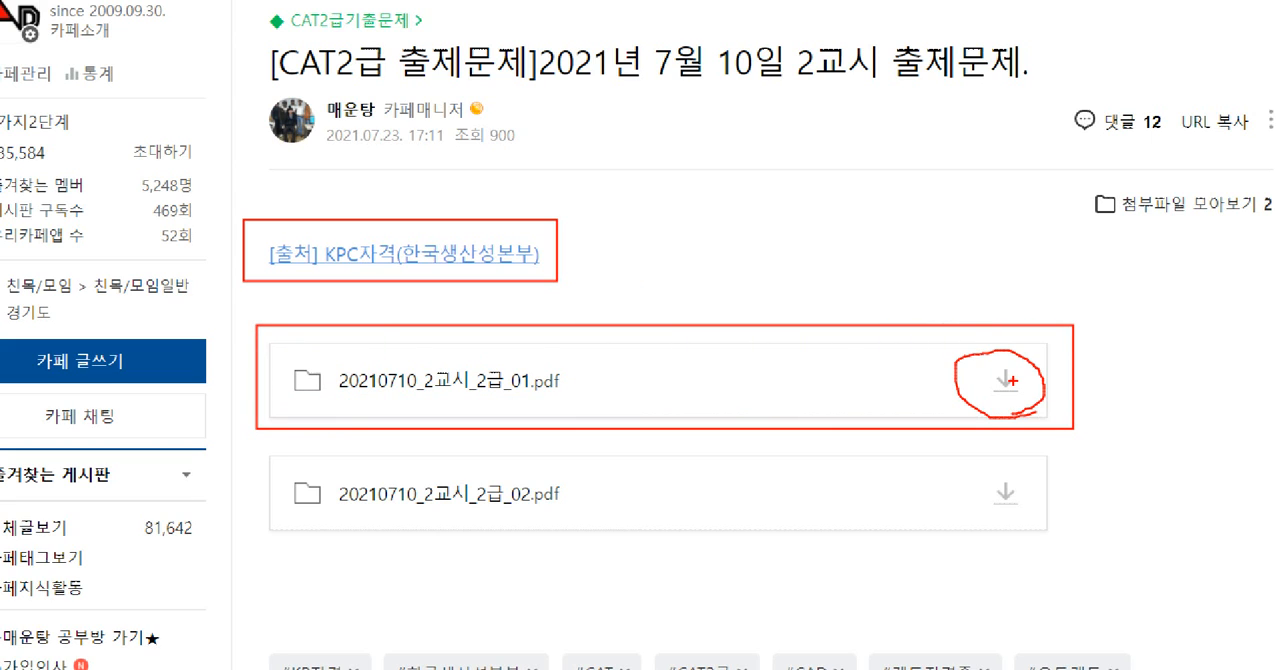
pyautogui.moveTo(858, 396)
pyautogui.mouseDown()
pyautogui.moveTo(600, 342)
pyautogui.moveTo(689, 409)
pyautogui.mouseUp()
pyautogui.moveTo(773, 354); pyautogui.dragTo(1041, 370)
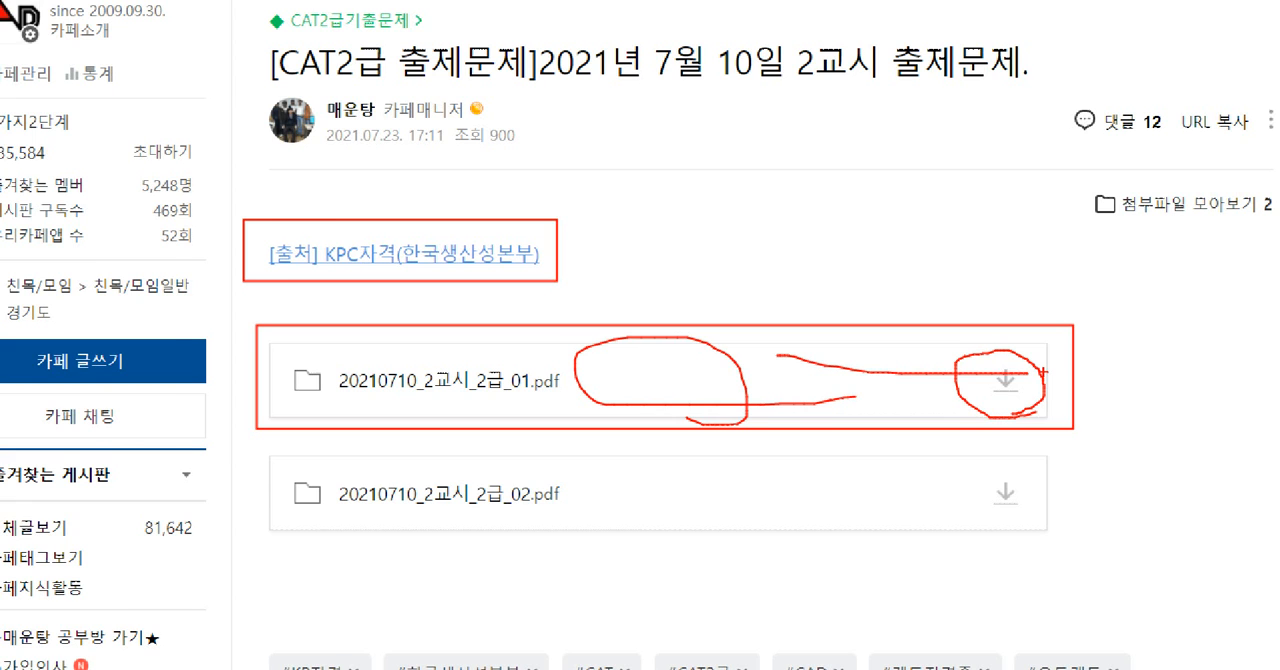
pyautogui.press('Escape')
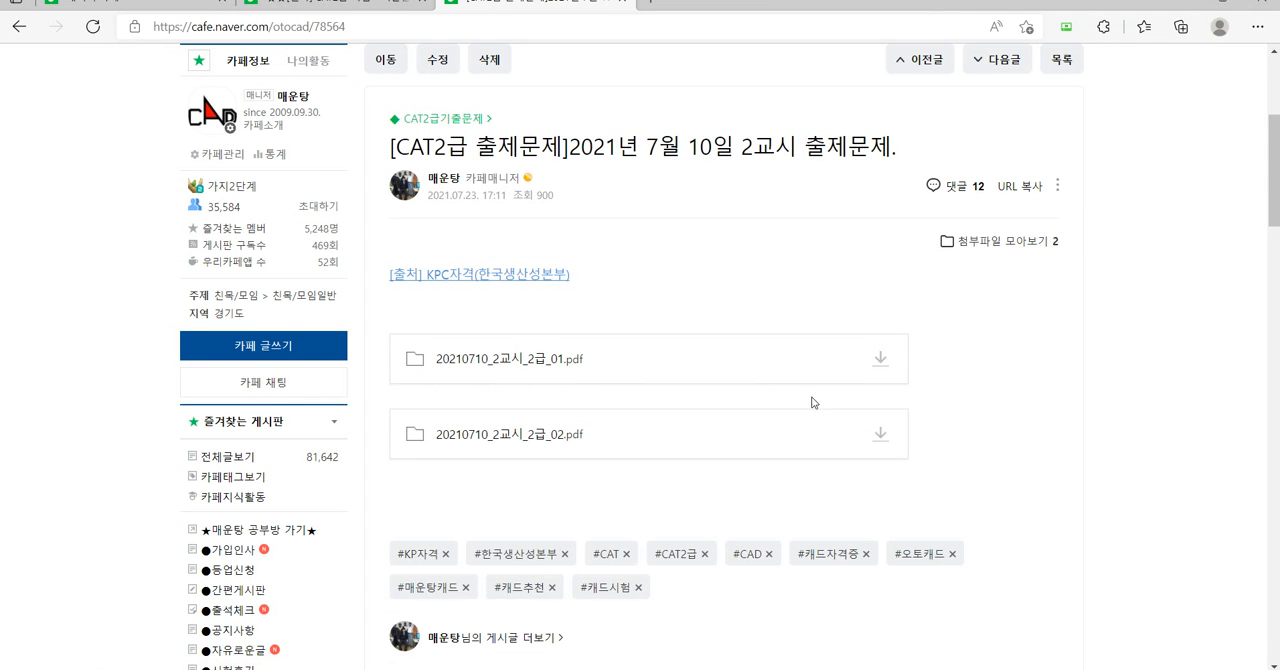
# Box CAT2급 검도 요청 in the board list, clear the box and open that board.
pyautogui.scroll(-4, 338, 487)
pyautogui.scroll(-3, 288, 495)
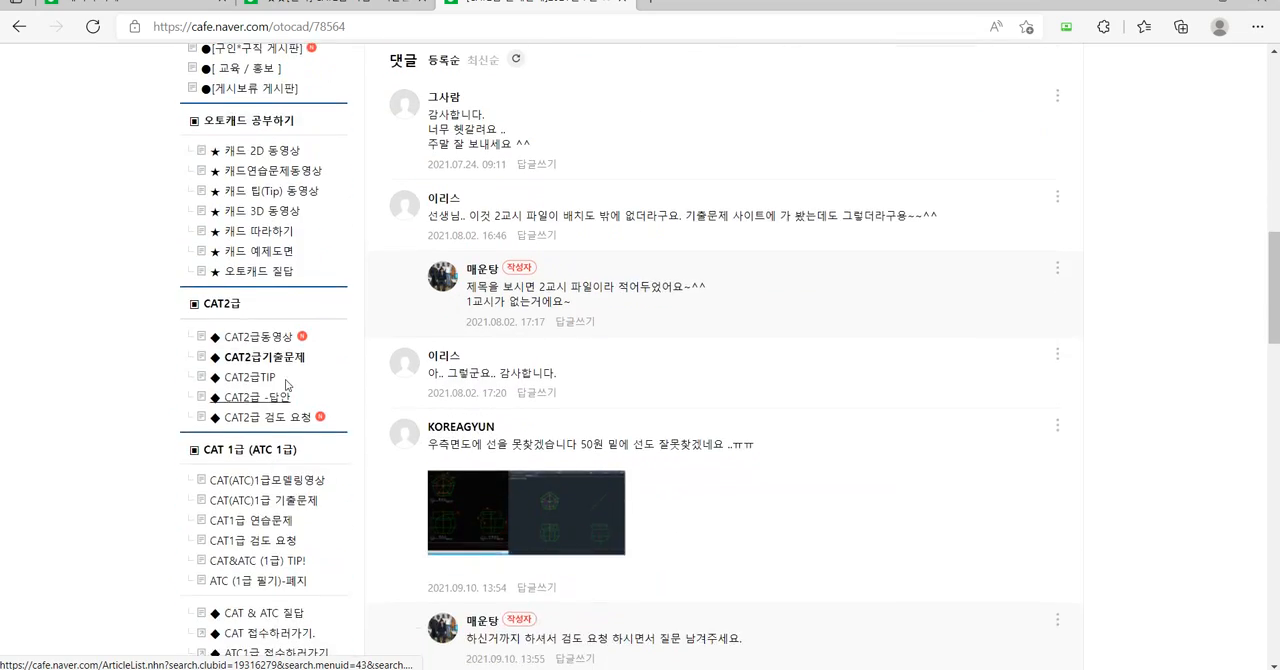
pyautogui.scroll(1, 266, 340)
pyautogui.scroll(3, 265, 340)
pyautogui.scroll(-2, 262, 420)
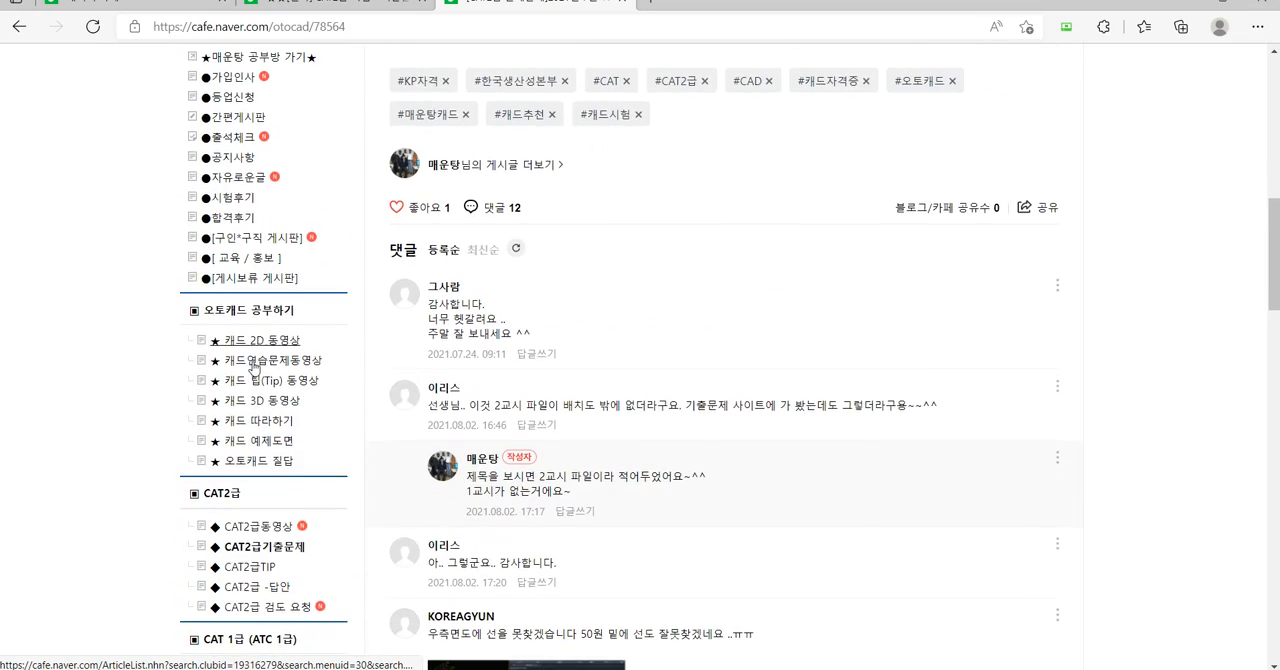
pyautogui.scroll(-2, 275, 460)
pyautogui.hotkey('ctrl', '1')
pyautogui.click(252, 419)
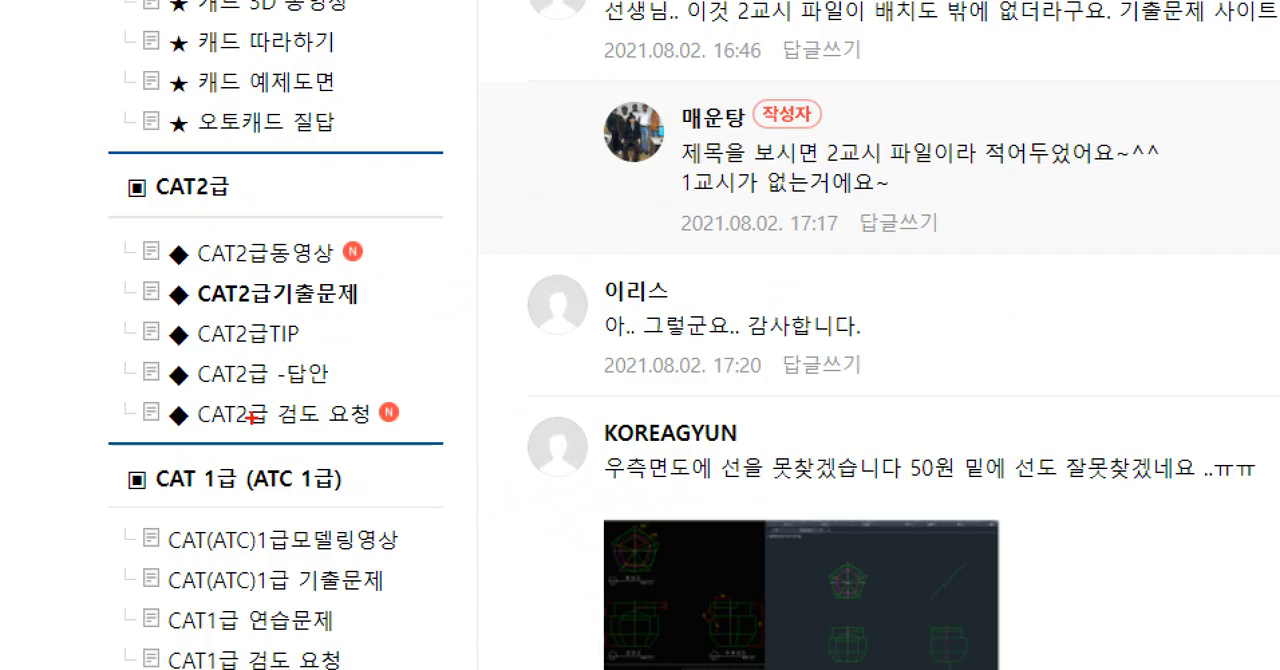
pyautogui.keyDown('ctrl'); pyautogui.moveTo(149, 395); pyautogui.dragTo(402, 429); pyautogui.keyUp('ctrl')
pyautogui.press('Escape')
pyautogui.click(293, 421)
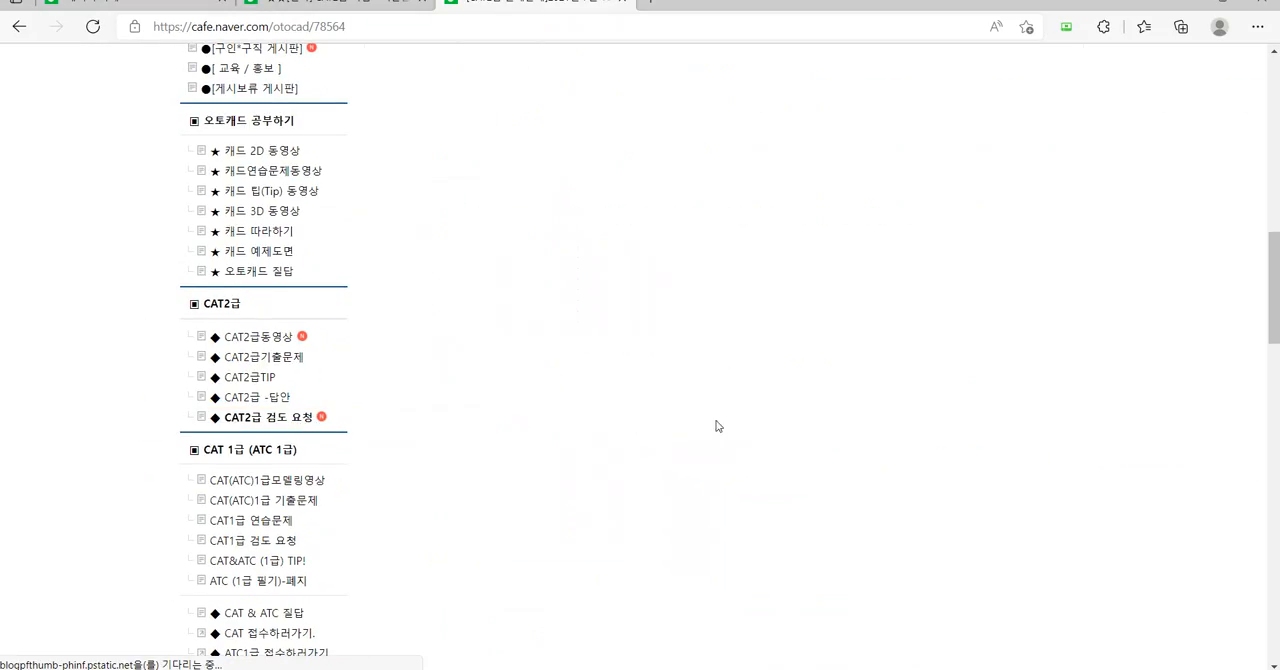
# Open another review-request post with dwg and pdf attachments and go to its file list.
pyautogui.scroll(-1, 667, 412)
pyautogui.scroll(-3, 667, 417)
pyautogui.click(560, 280)
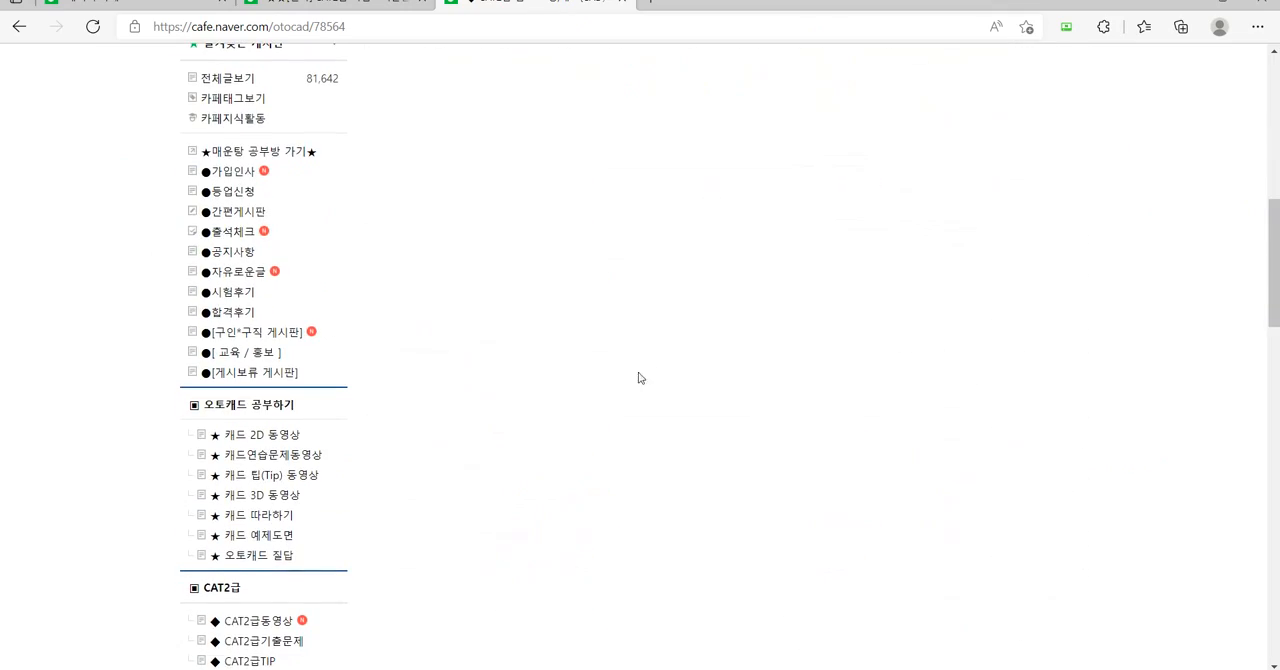
pyautogui.scroll(-2, 613, 383)
# Box the first two attachments, circle 0329_매운탕_예비문제06-2.dwg and CAT_2급_예제문제_6.pdf, then clear the marks.
pyautogui.hotkey('ctrl', '1')
pyautogui.click(568, 384)
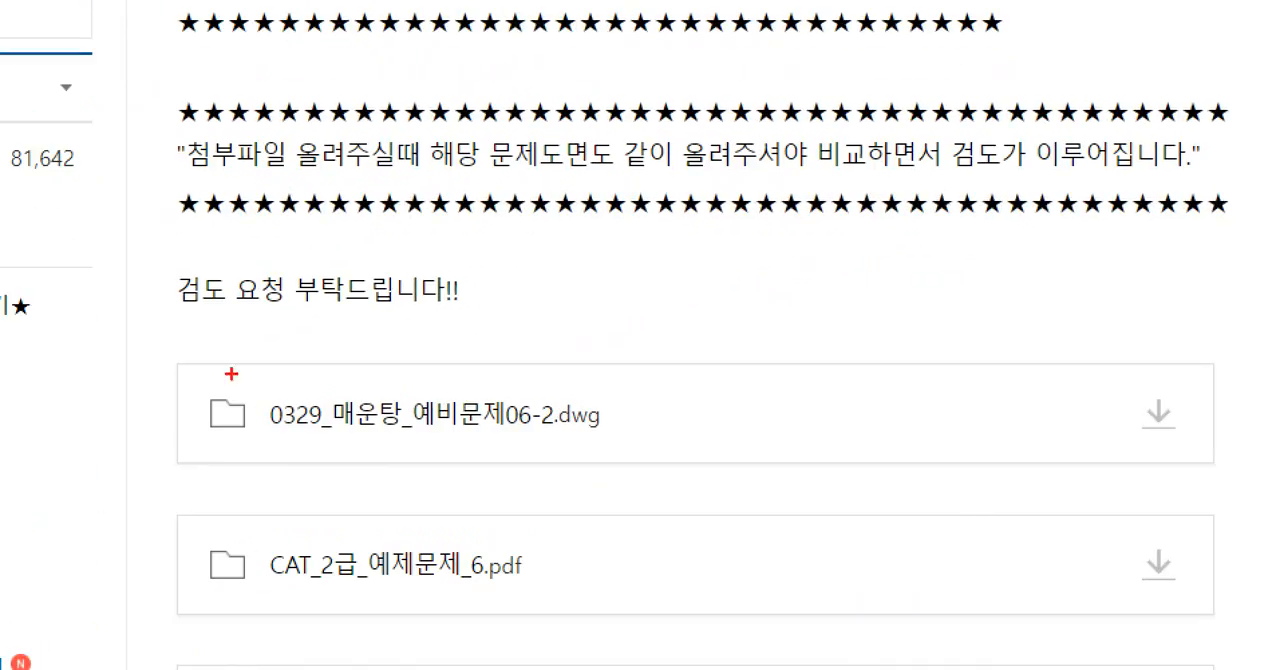
pyautogui.moveTo(122, 311)
pyautogui.keyDown('ctrl'); pyautogui.mouseDown()
pyautogui.moveTo(914, 591)
pyautogui.moveTo(1206, 648)
pyautogui.moveTo(1264, 646)
pyautogui.mouseUp(); pyautogui.keyUp('ctrl')
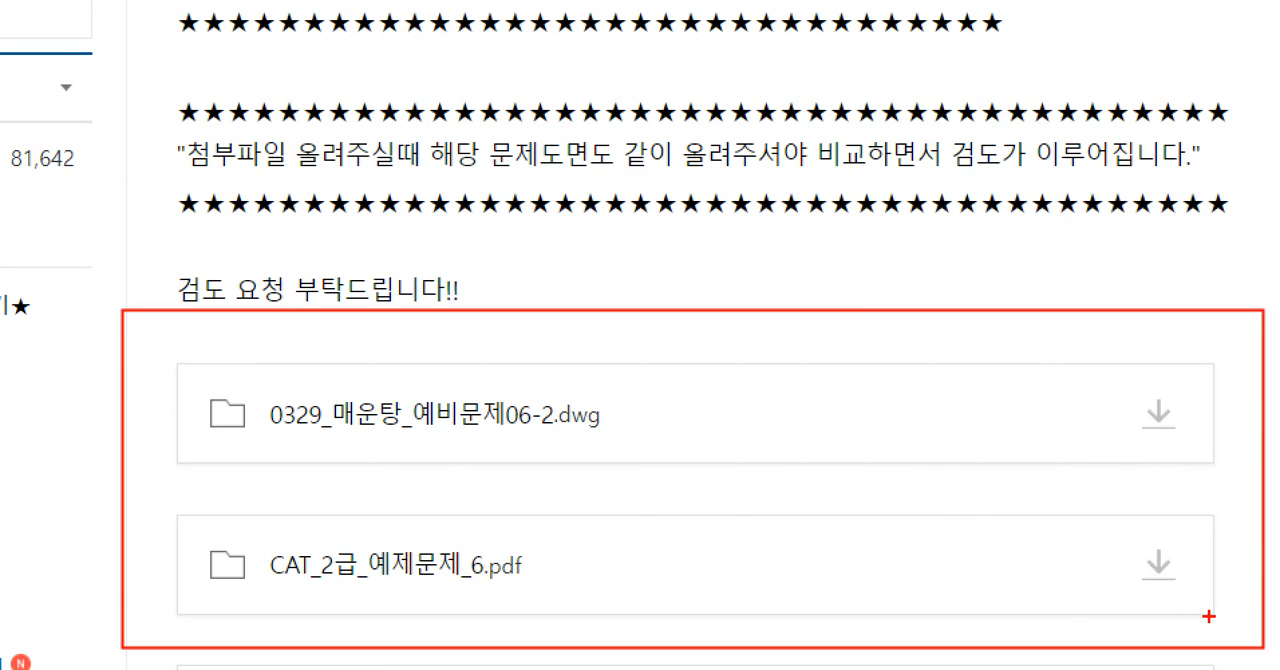
pyautogui.moveTo(664, 467)
pyautogui.mouseDown()
pyautogui.moveTo(380, 345)
pyautogui.moveTo(632, 487)
pyautogui.mouseUp()
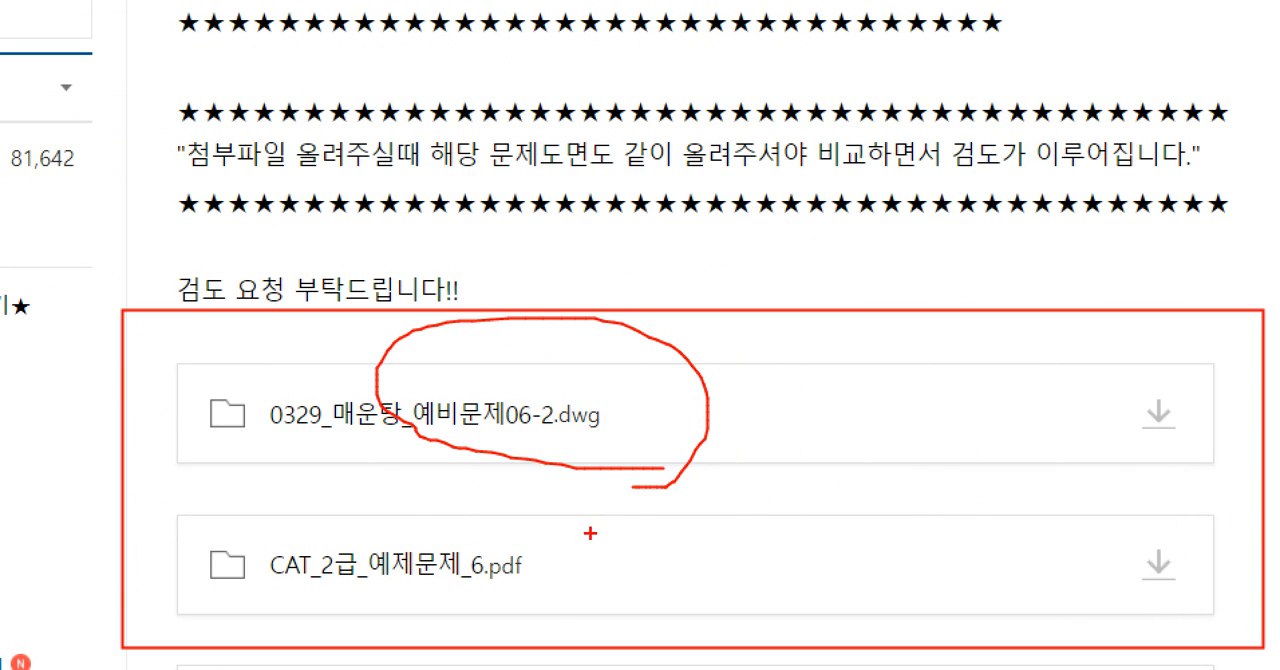
pyautogui.moveTo(587, 599); pyautogui.dragTo(415, 521)
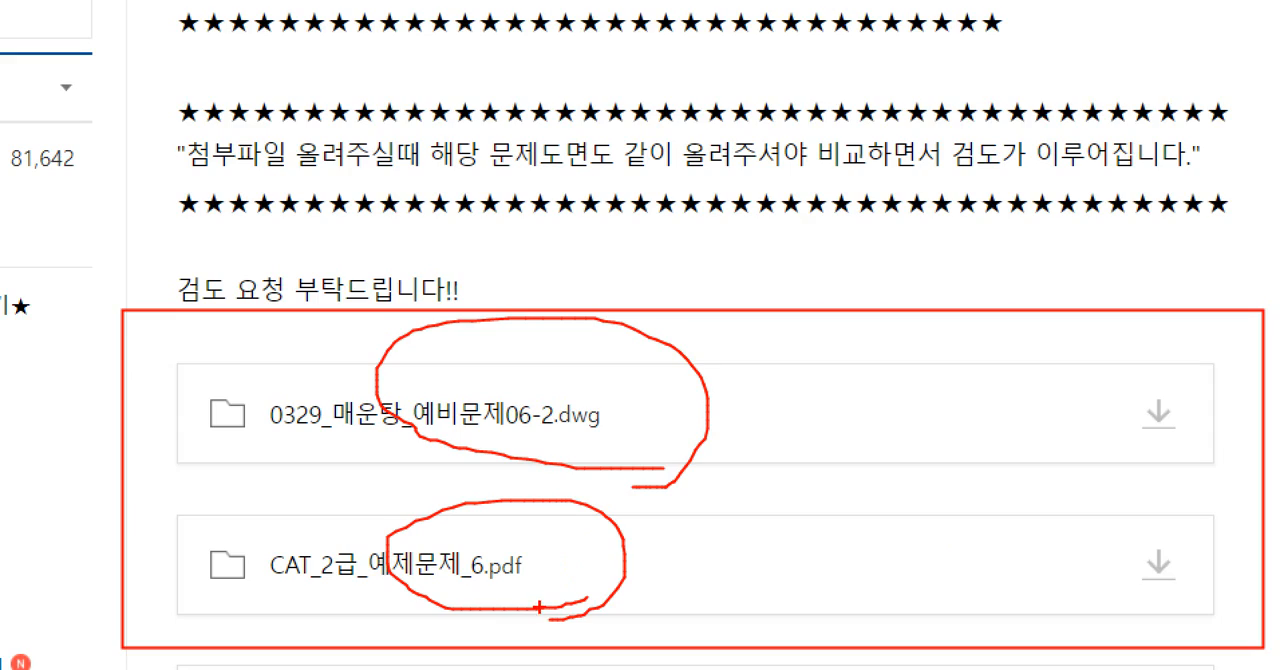
pyautogui.press('Escape')
# Box the notice line about posts without content moving to 게시보류 and mark the request text 검도 요청 부탁드립니다!!
pyautogui.hotkey('ctrl', '1')
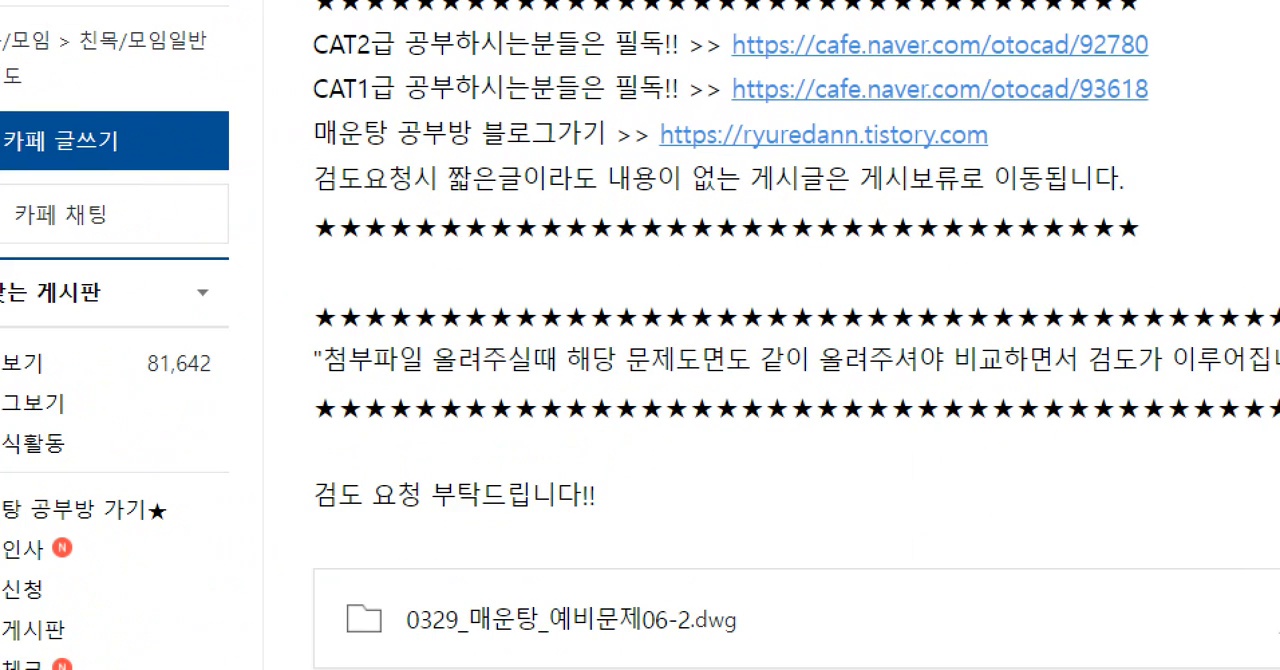
pyautogui.moveTo(285, 152)
pyautogui.keyDown('ctrl'); pyautogui.mouseDown()
pyautogui.moveTo(514, 180)
pyautogui.moveTo(1126, 210)
pyautogui.mouseUp(); pyautogui.keyUp('ctrl')
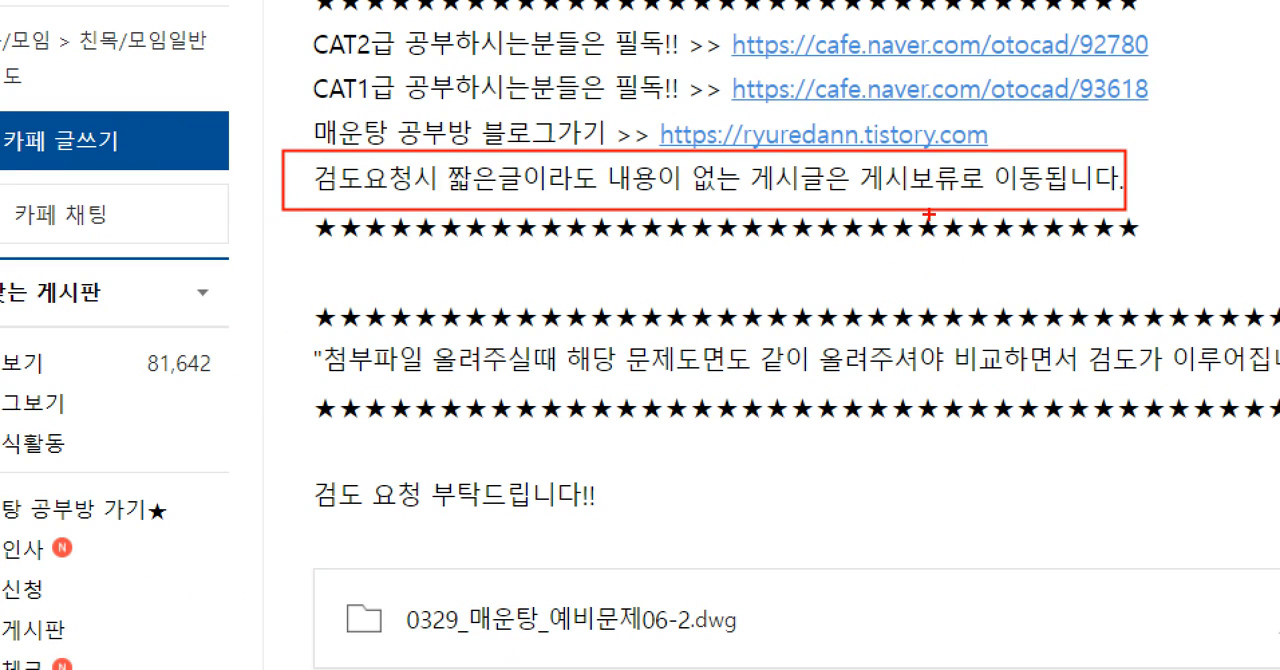
pyautogui.moveTo(249, 524); pyautogui.dragTo(602, 516)
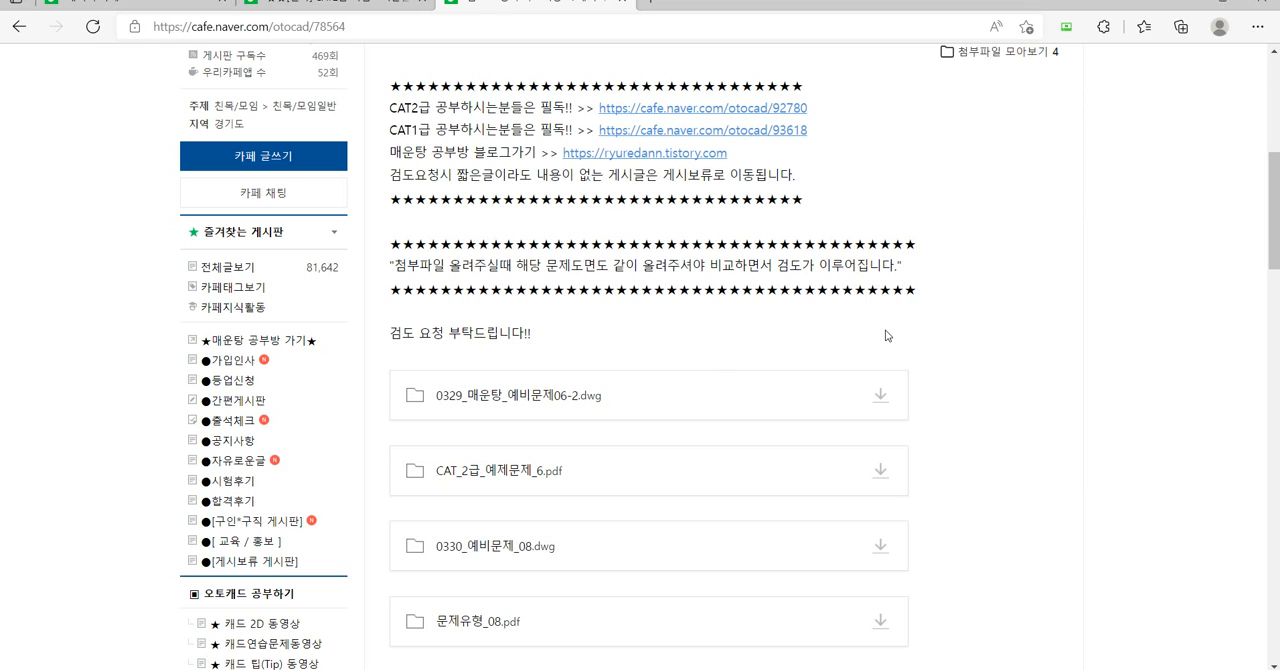
# Box CAT2급동영상 in the board list and open that board.
pyautogui.scroll(-2, 306, 320)
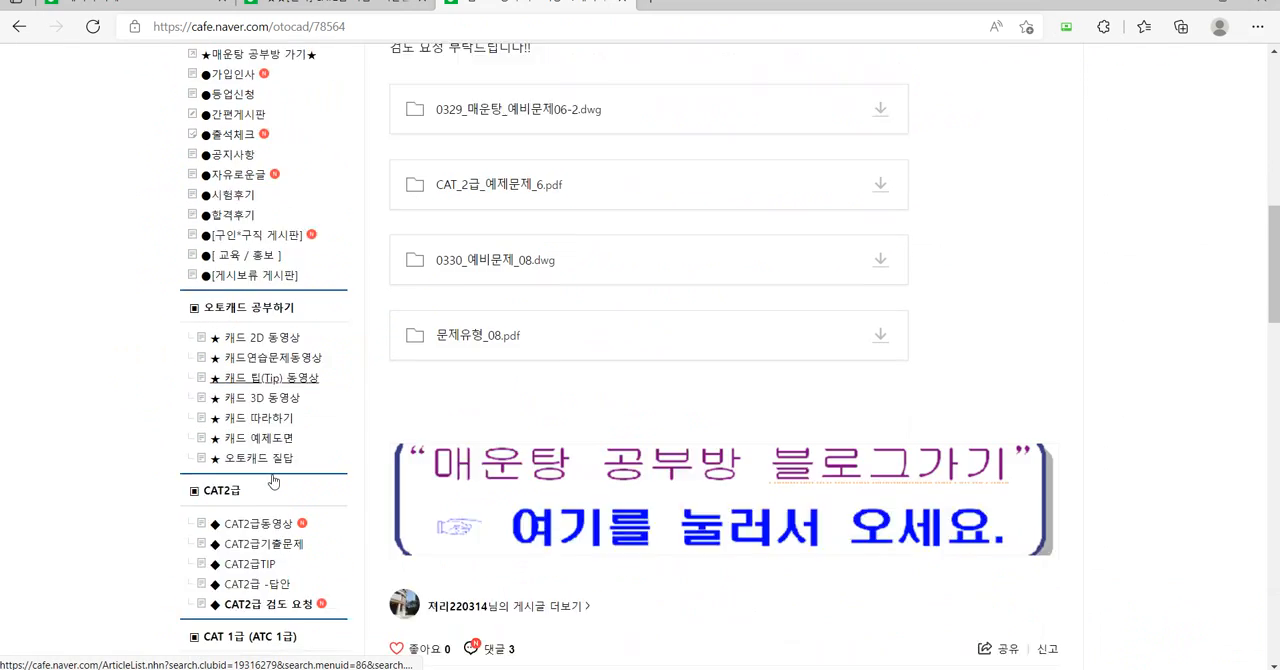
pyautogui.scroll(-1, 272, 482)
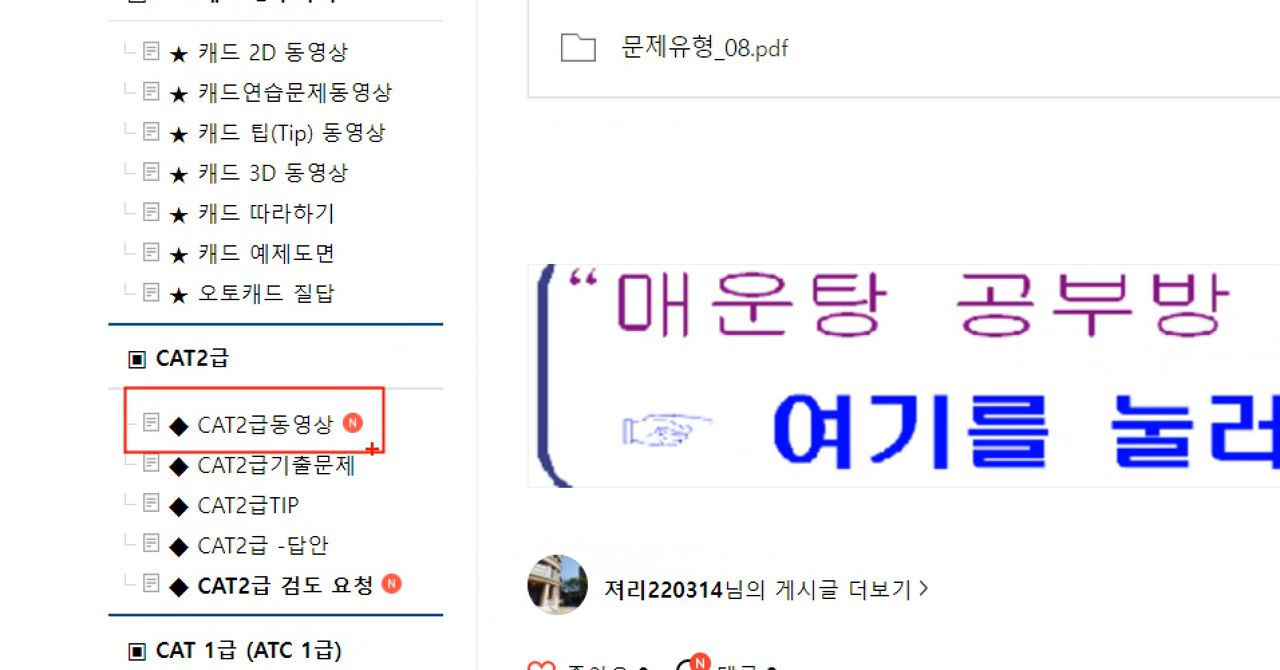
pyautogui.click(265, 424)
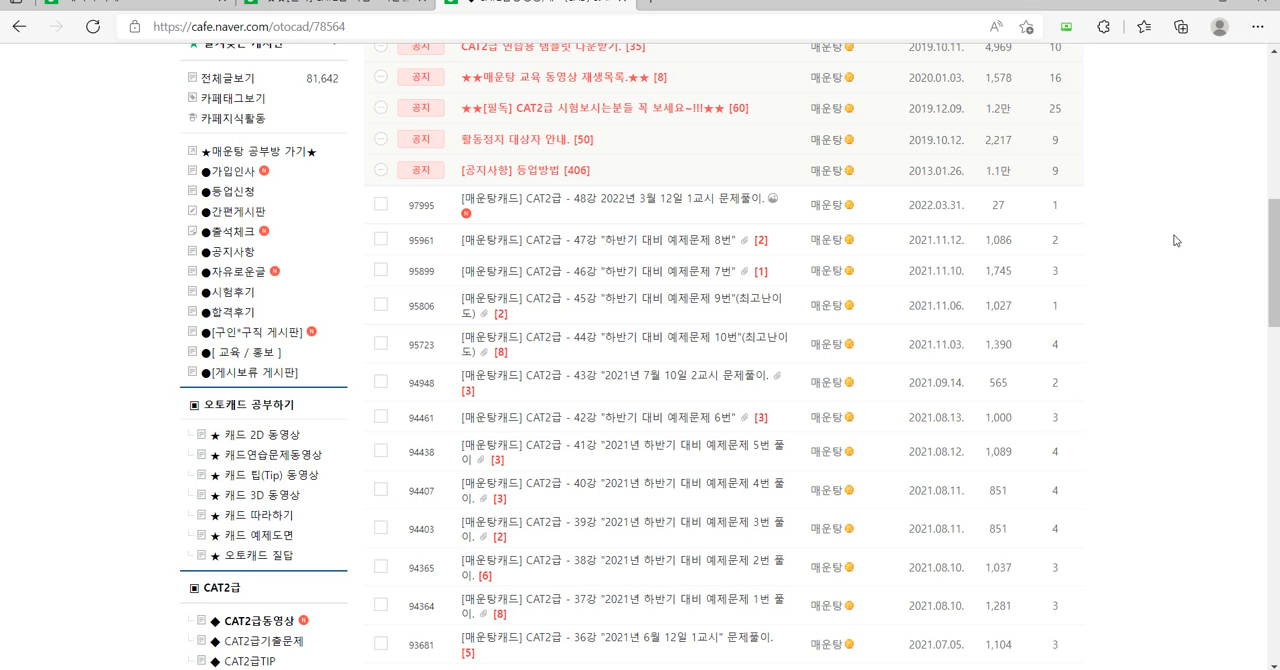
# Switch to AutoCAD, show the three-view drawing in model space and turn Ortho mode on.
pyautogui.click(554, 668)
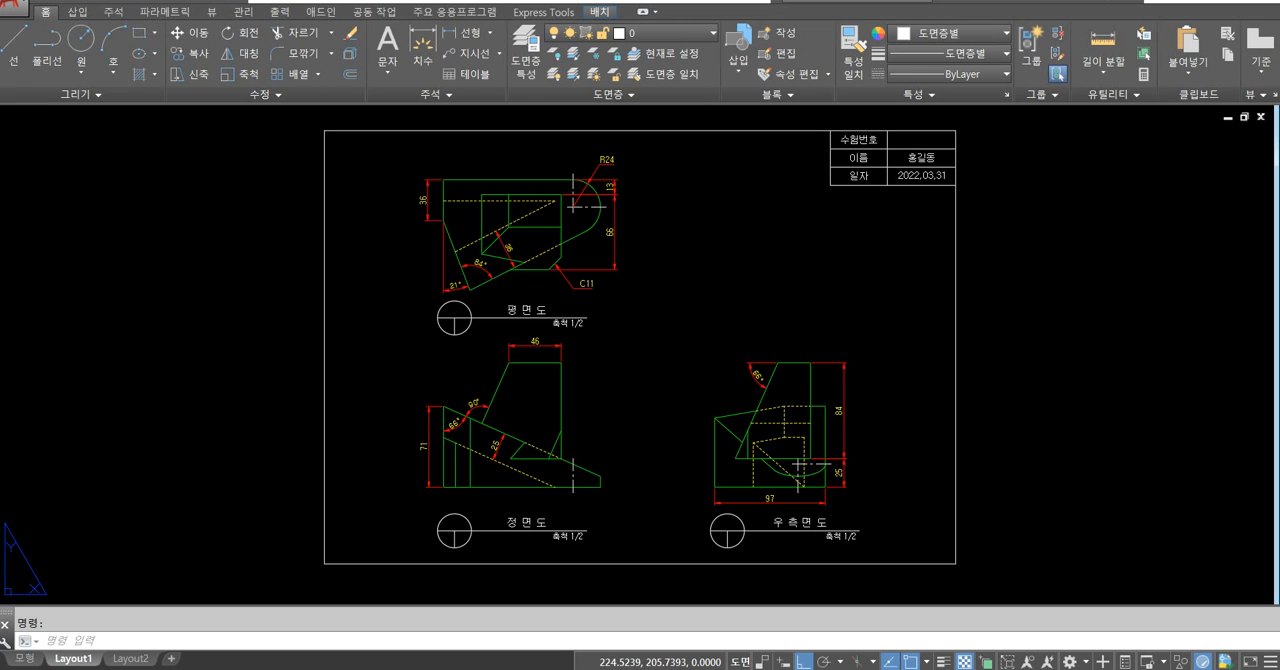
pyautogui.click(24, 658)
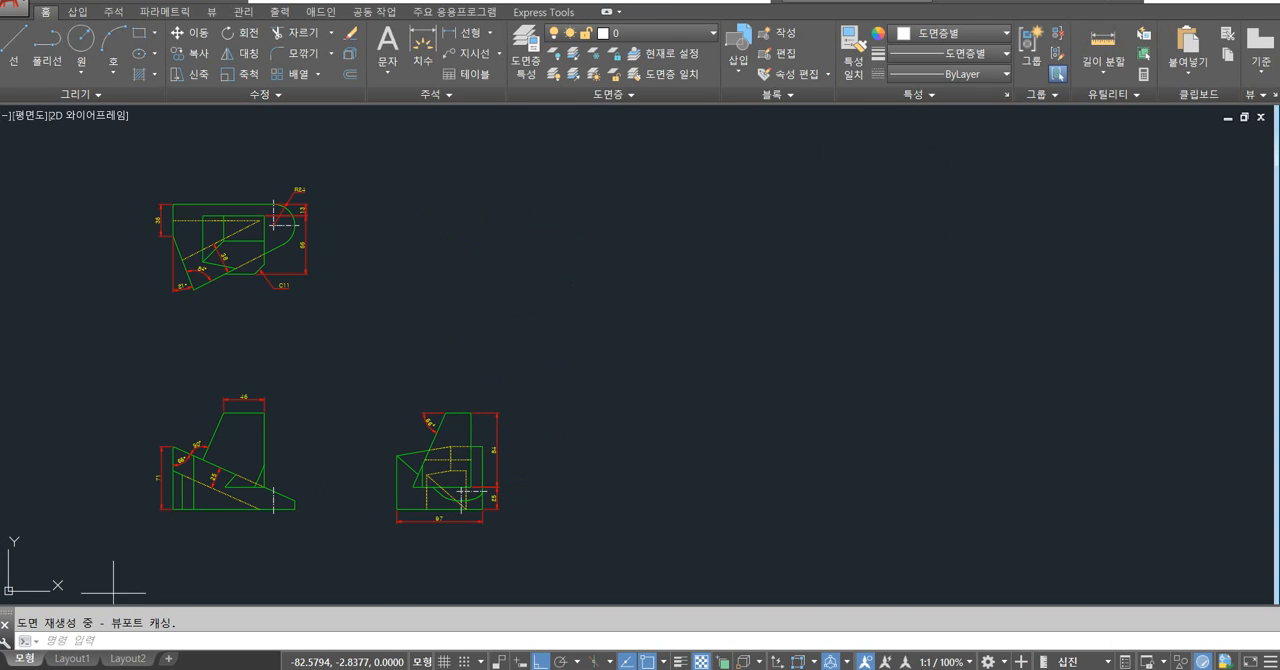
pyautogui.press('Escape')
pyautogui.moveTo(410, 354); pyautogui.dragTo(557, 328, button='middle')
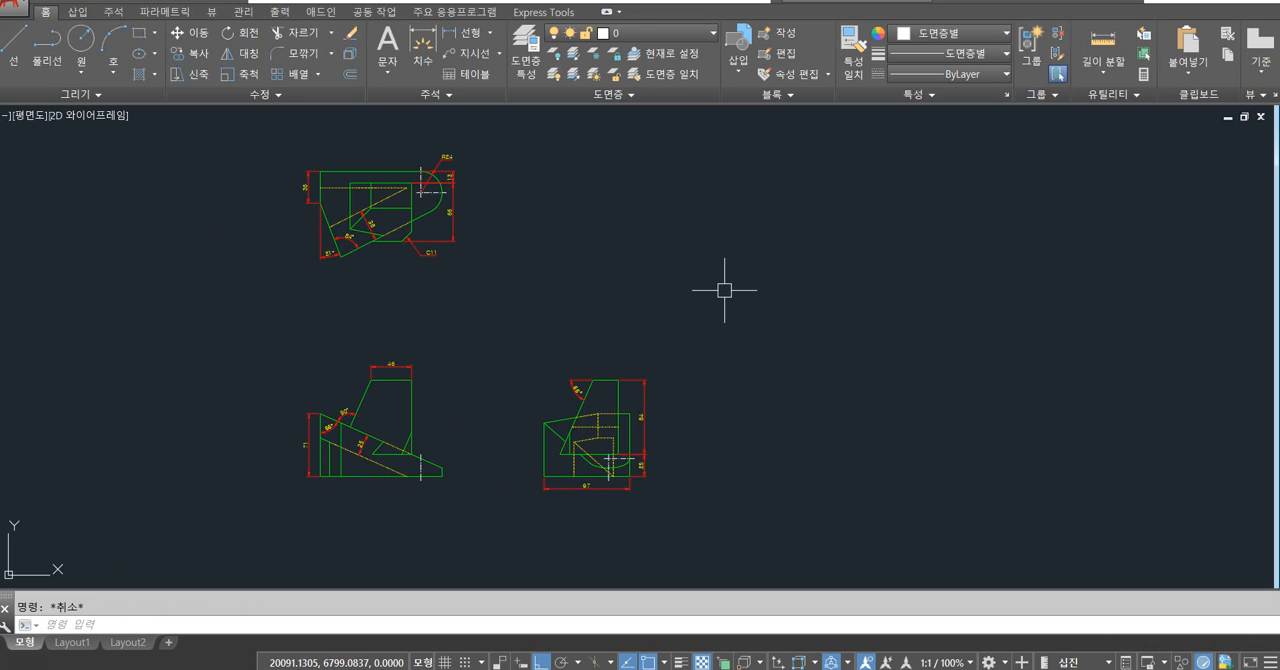
pyautogui.moveTo(725, 289); pyautogui.dragTo(688, 307, button='middle')
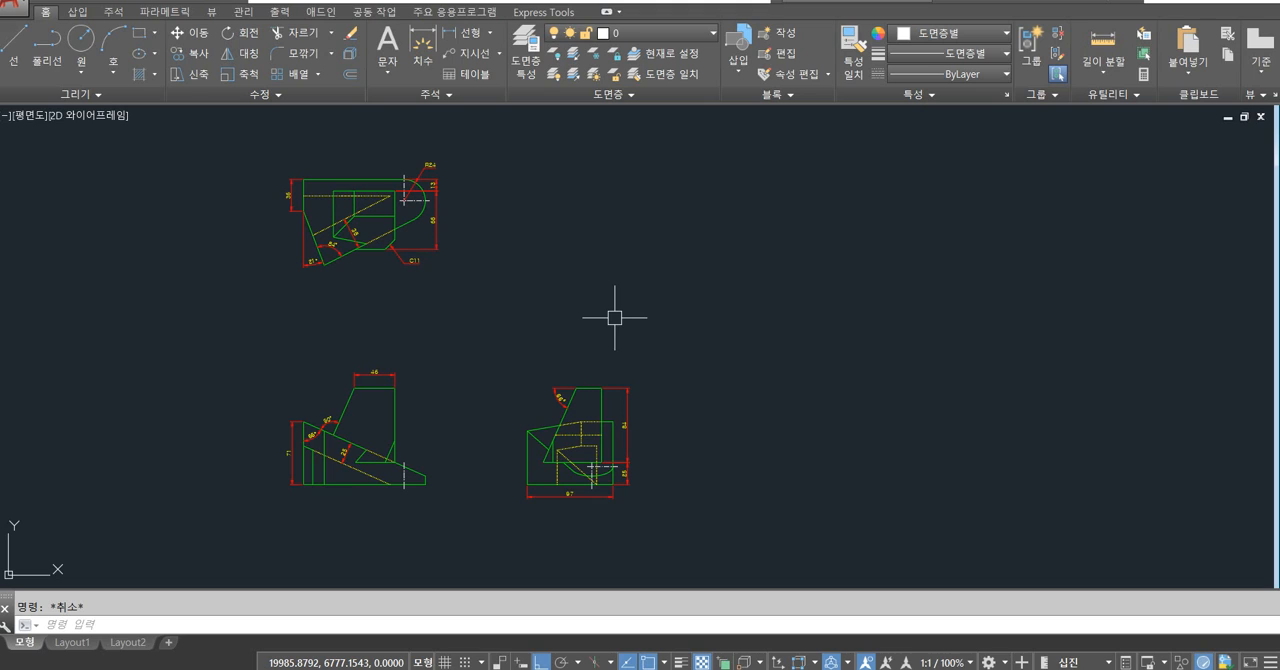
pyautogui.moveTo(583, 317); pyautogui.dragTo(592, 317, button='middle')
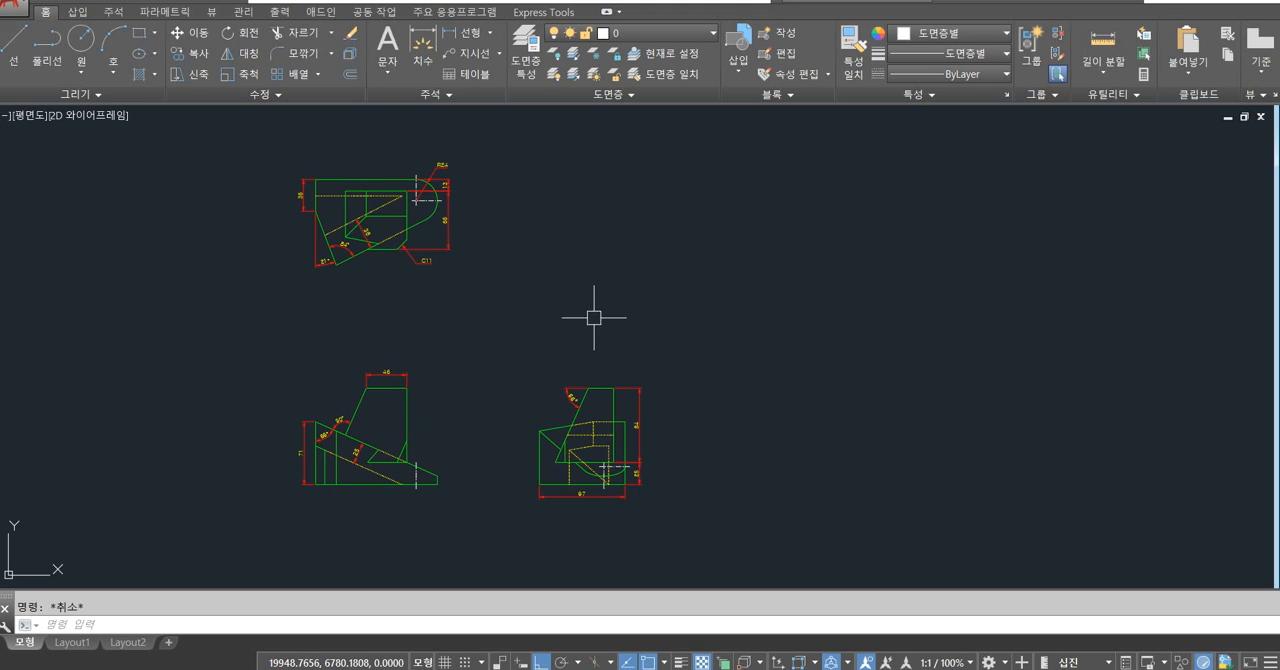
pyautogui.press('F8')
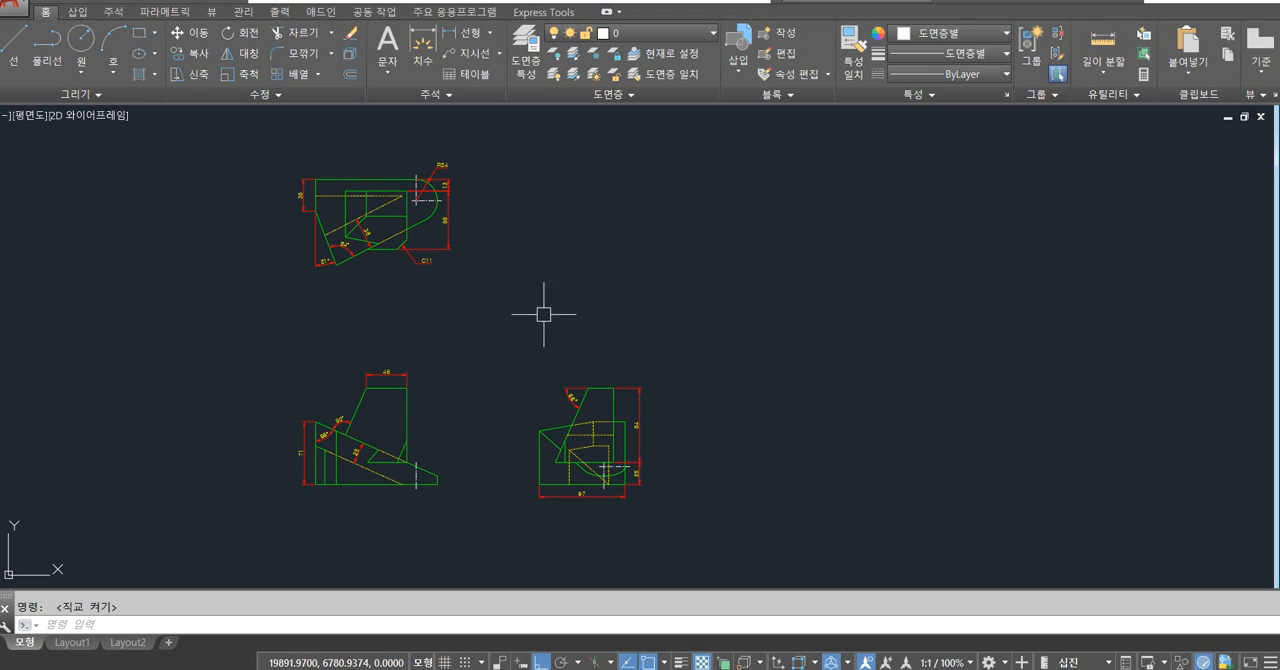
pyautogui.scroll(2, 320, 216)
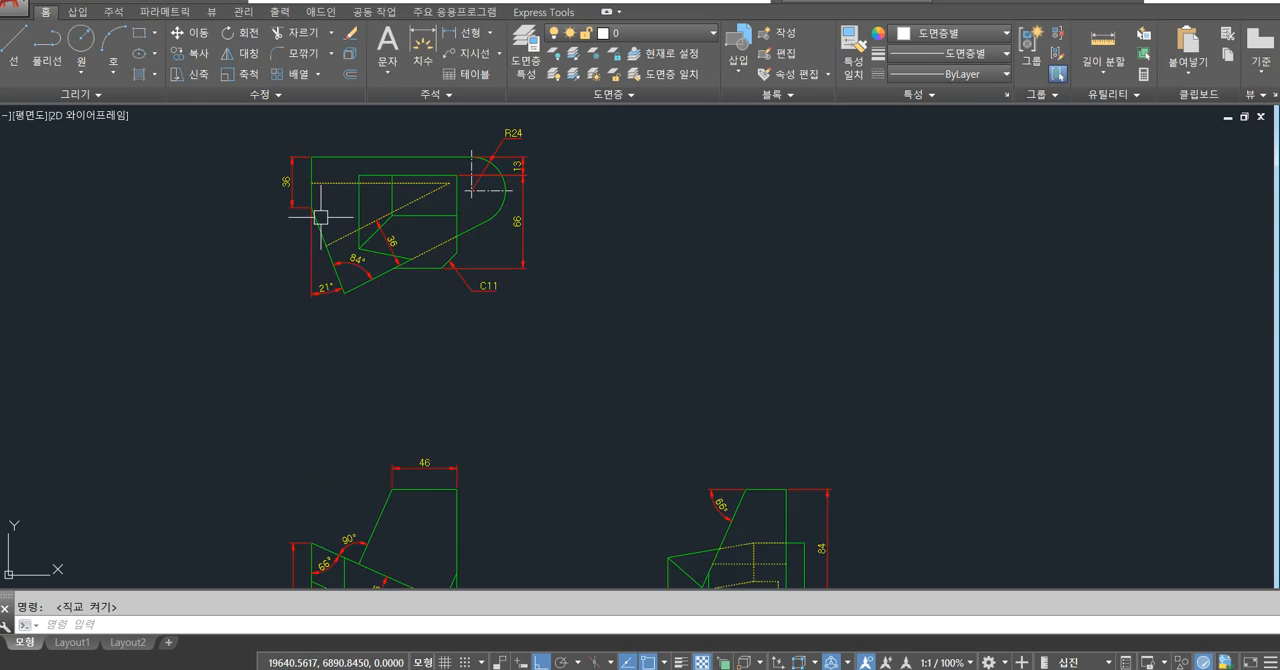
# Examine the 21° angular dimension at the lower left of the top view and its vertical extension line.
pyautogui.scroll(4, 320, 216)
pyautogui.moveTo(346, 200); pyautogui.dragTo(374, 229, button='middle')
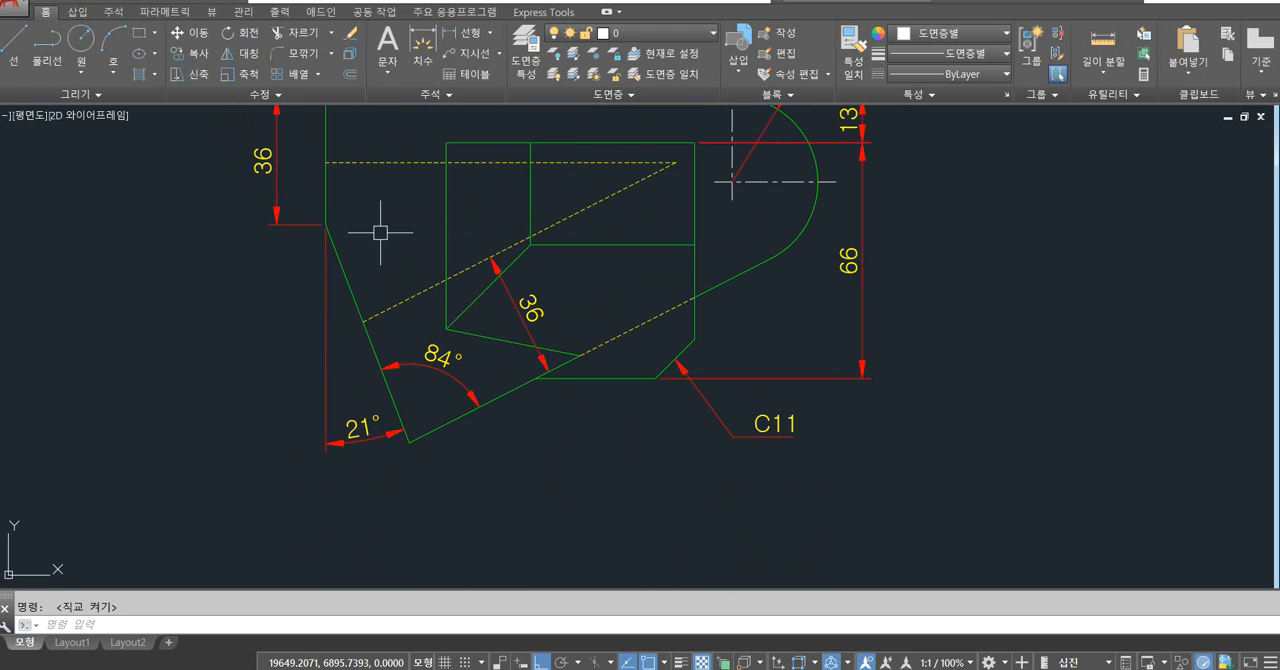
pyautogui.click(321, 343)
pyautogui.press('Escape')
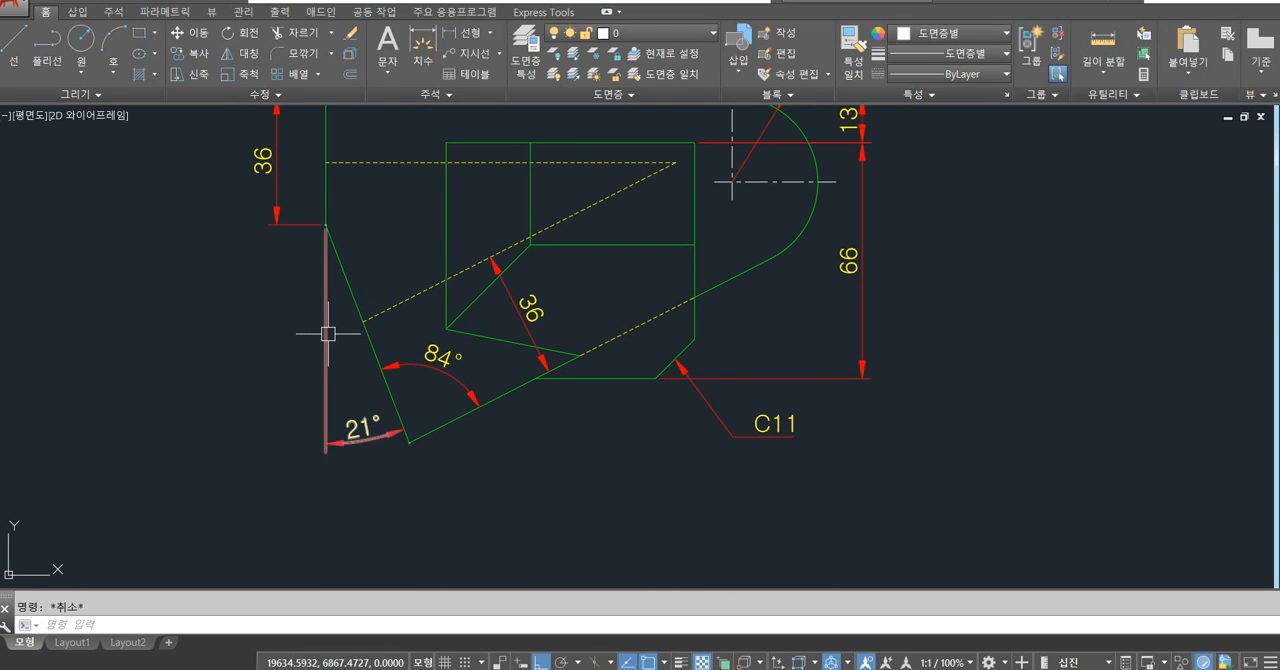
pyautogui.click(327, 333)
pyautogui.press('Escape')
pyautogui.click(328, 333)
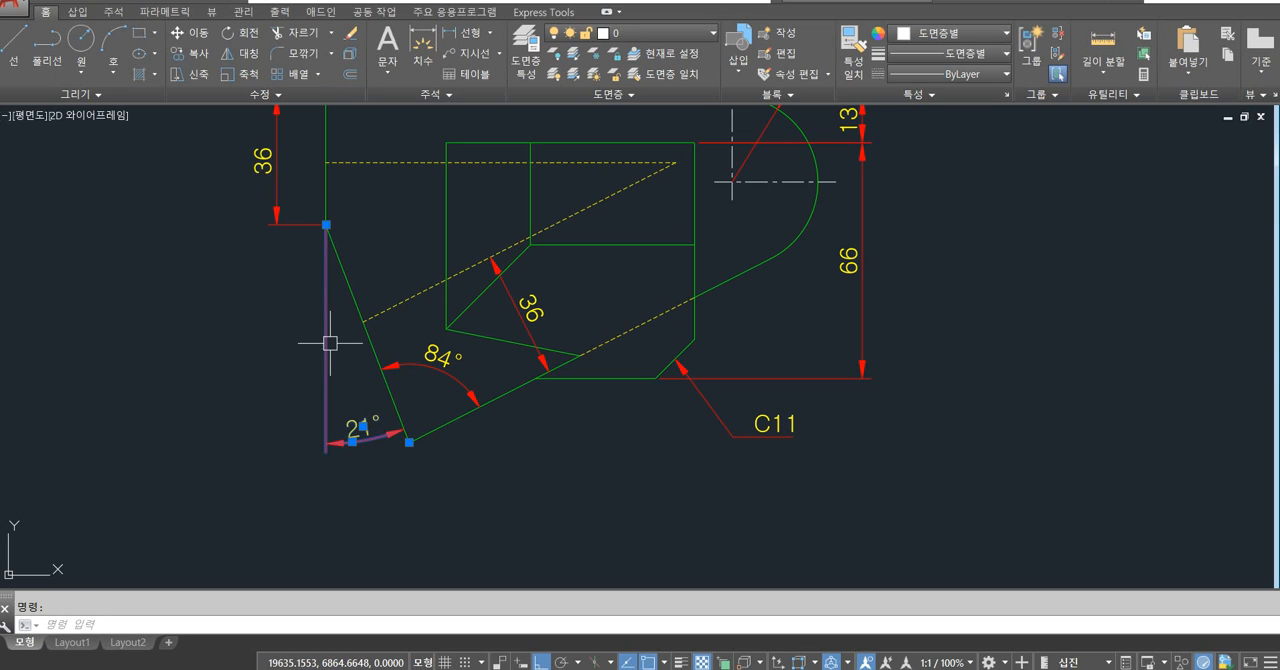
pyautogui.press('Escape')
pyautogui.click(329, 340)
pyautogui.press('Escape')
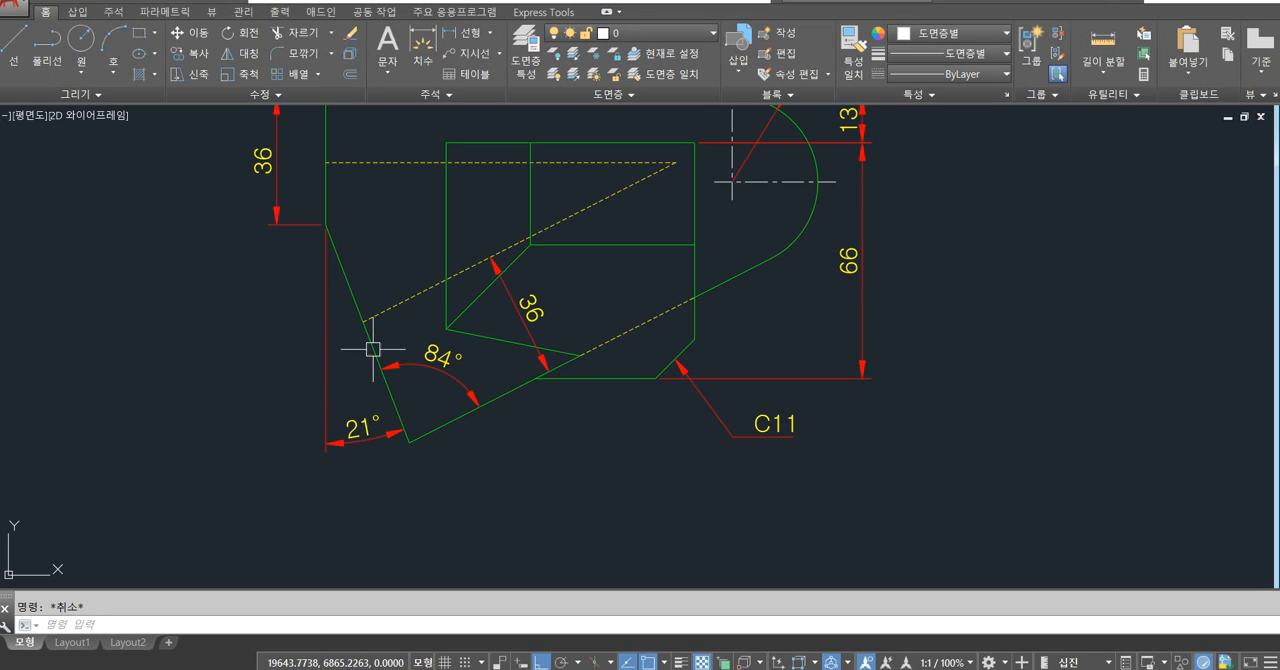
# Draw a horizontal line in the empty area to the right of the three views.
pyautogui.scroll(-5, 314, 338)
pyautogui.moveTo(779, 463); pyautogui.dragTo(446, 364, button='middle')
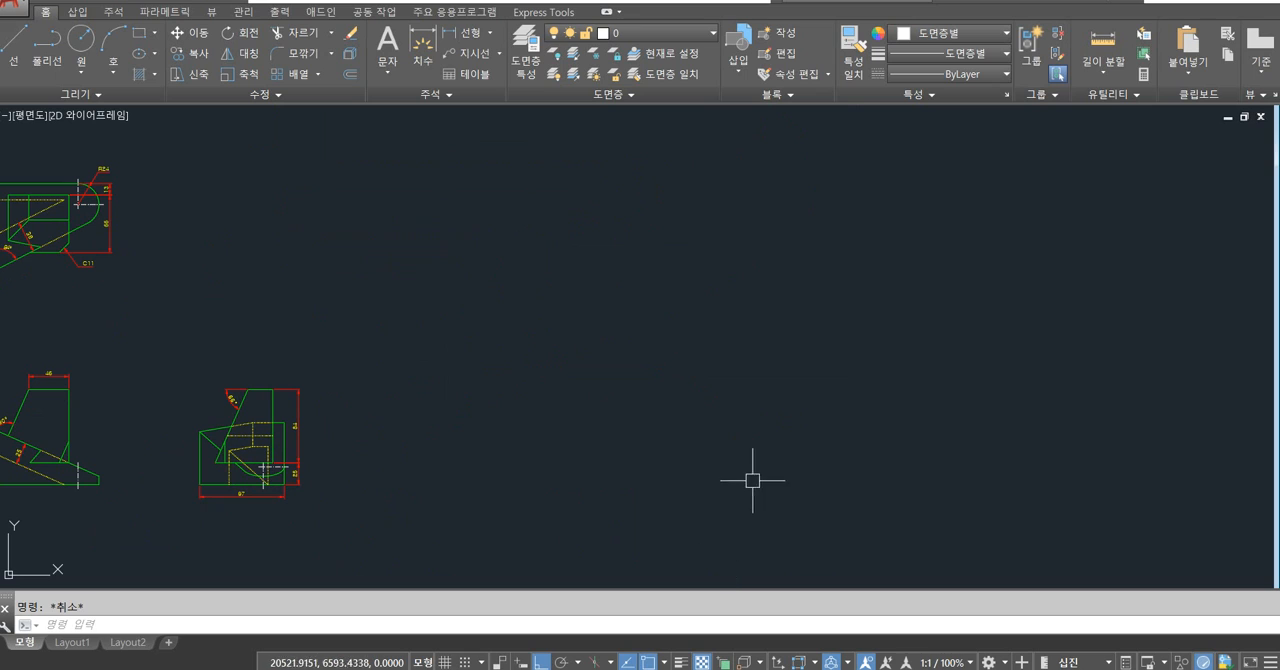
pyautogui.write('l')
pyautogui.press('space')
pyautogui.click(575, 491)
pyautogui.click(766, 490)
pyautogui.press('space')
pyautogui.press('space')
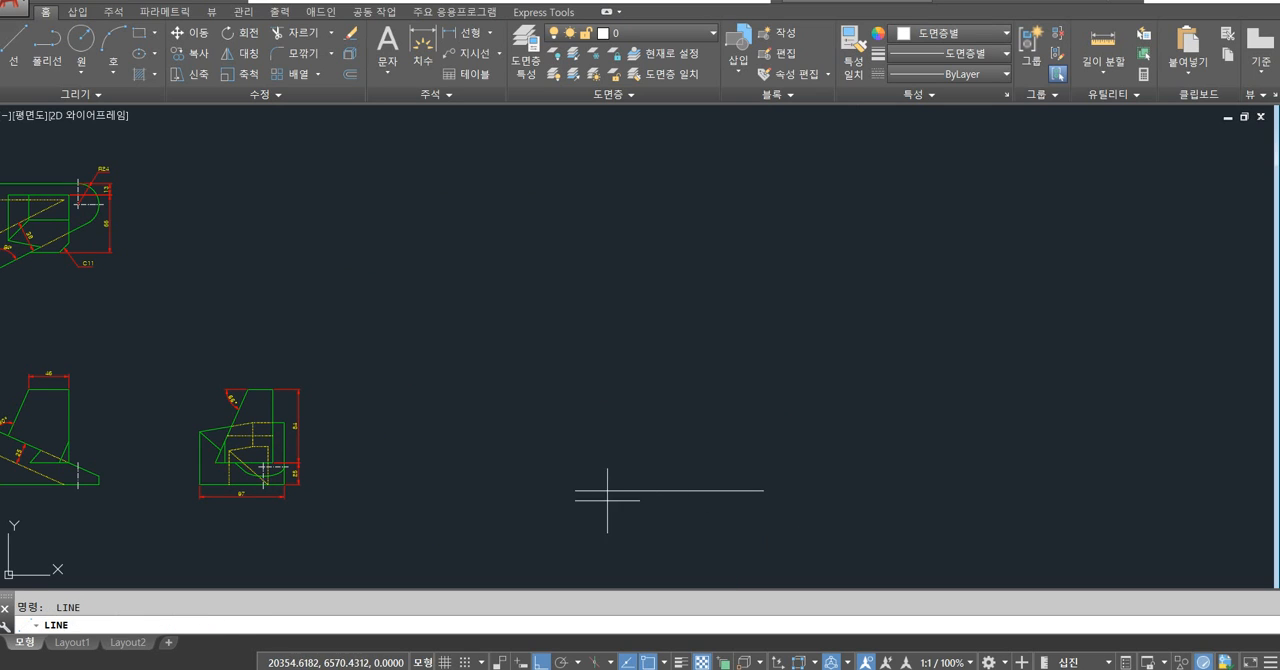
# Draw a line rising at 45° from the left end of the horizontal line.
pyautogui.click(575, 490)
pyautogui.write('<45')
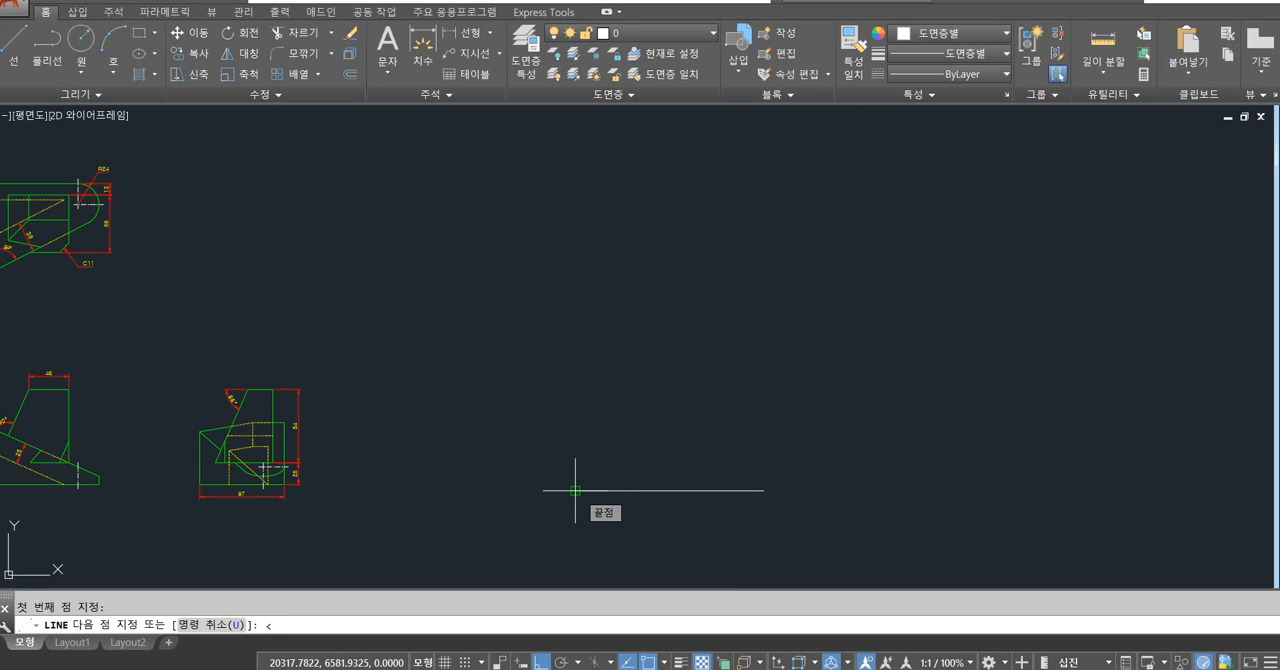
pyautogui.press('Return')
pyautogui.click(737, 414)
pyautogui.press('space')
pyautogui.scroll(2, 615, 475)
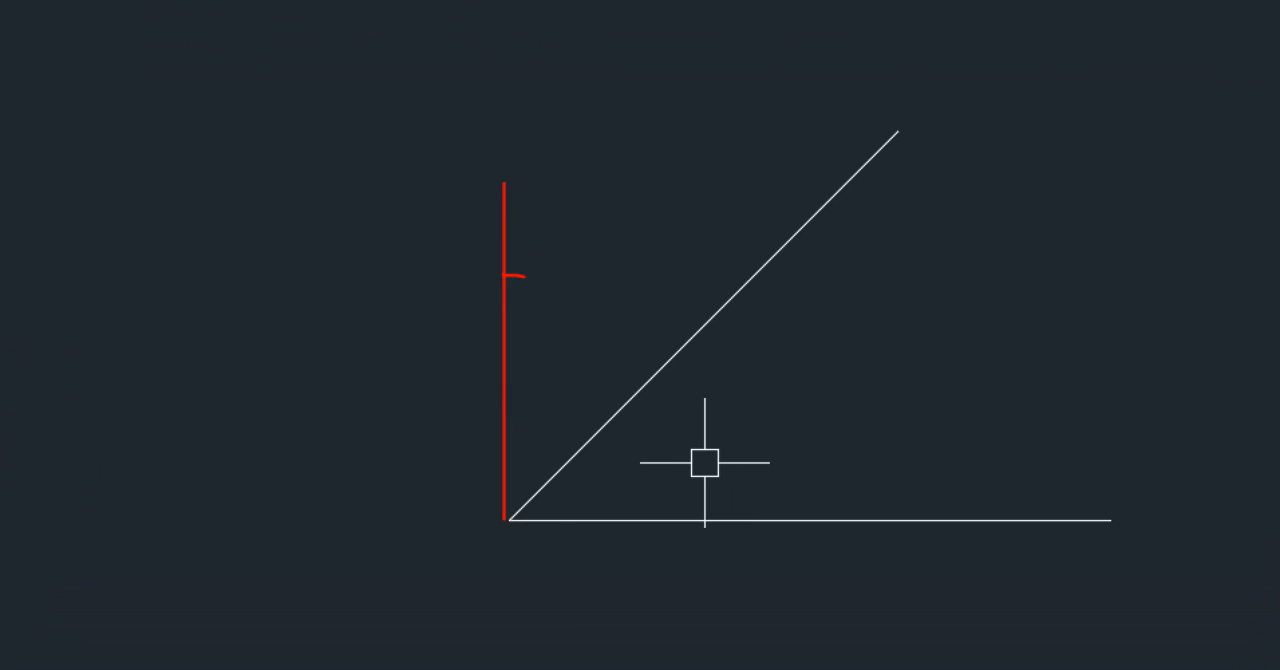
# Mark an angle arrow labelled 45° between an imaginary vertical and the sloped line, then clear the marks.
pyautogui.moveTo(524, 276)
pyautogui.mouseDown()
pyautogui.moveTo(660, 309)
pyautogui.moveTo(583, 331)
pyautogui.mouseUp()
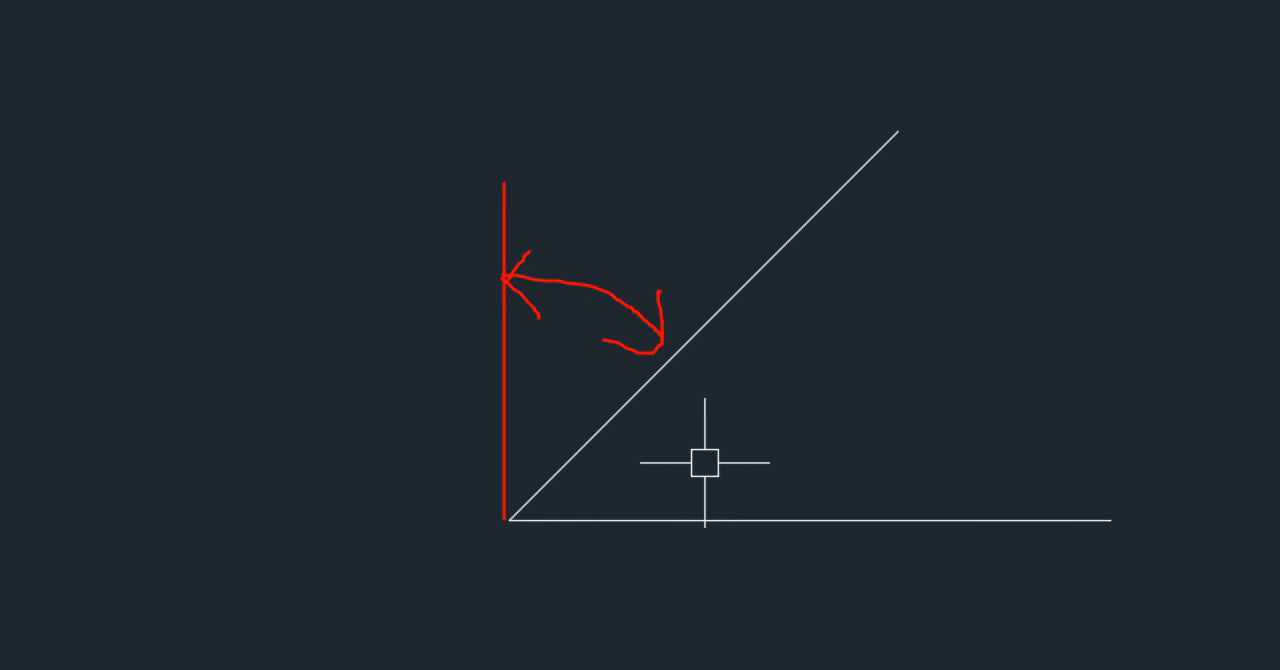
pyautogui.moveTo(642, 228)
pyautogui.mouseDown()
pyautogui.moveTo(688, 252)
pyautogui.moveTo(660, 266)
pyautogui.mouseUp()
pyautogui.moveTo(634, 228); pyautogui.dragTo(690, 212)
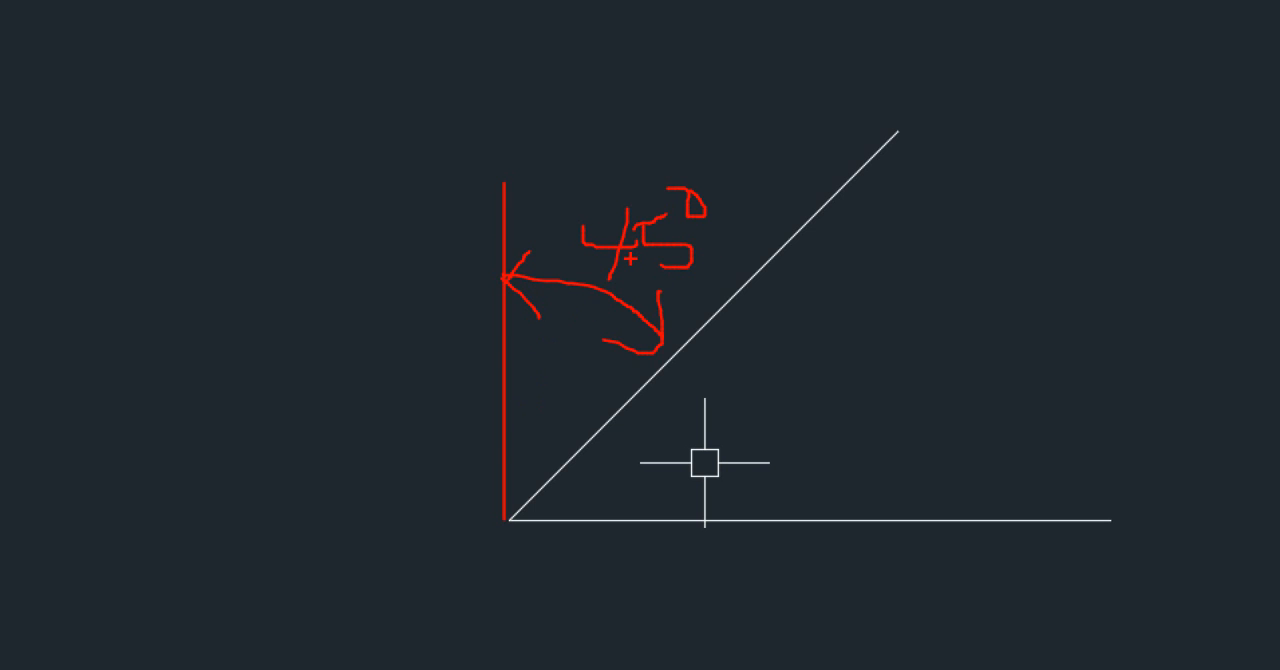
pyautogui.moveTo(668, 358)
pyautogui.mouseDown()
pyautogui.moveTo(494, 120)
pyautogui.moveTo(663, 338)
pyautogui.moveTo(590, 392)
pyautogui.mouseUp()
pyautogui.press('Escape')
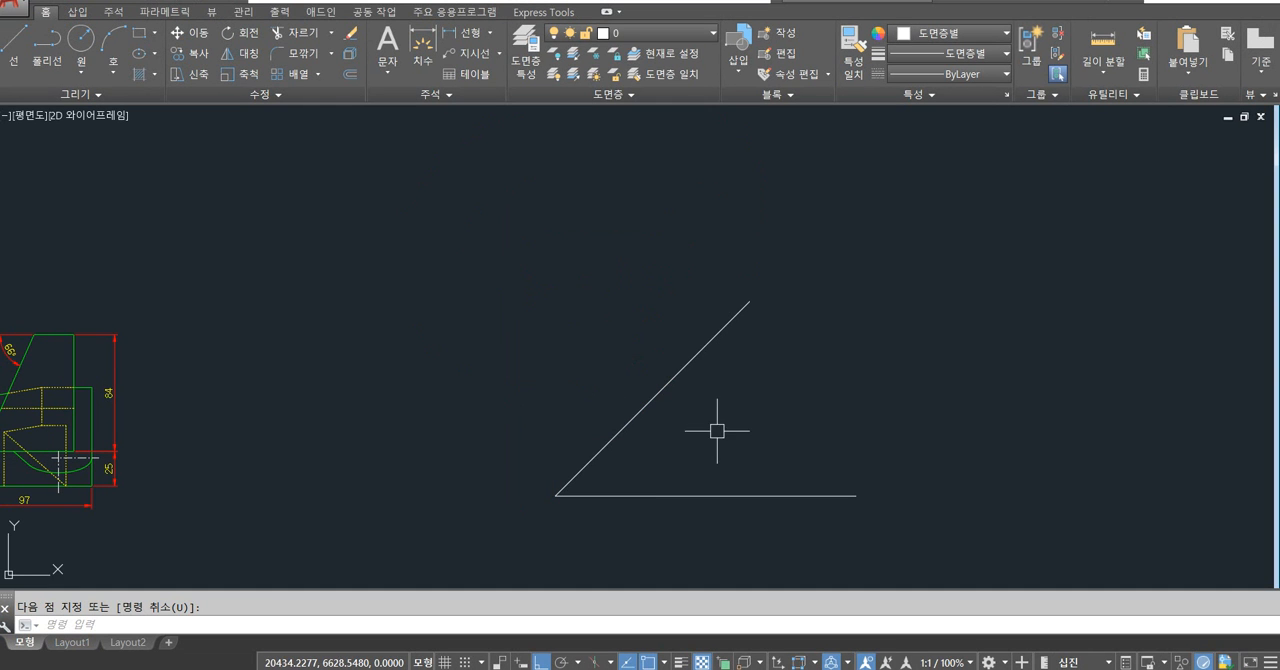
# Draw a vertical line straight down from the shared corner of the two lines and make 치수 the current layer.
pyautogui.moveTo(714, 428); pyautogui.dragTo(700, 343, button='middle')
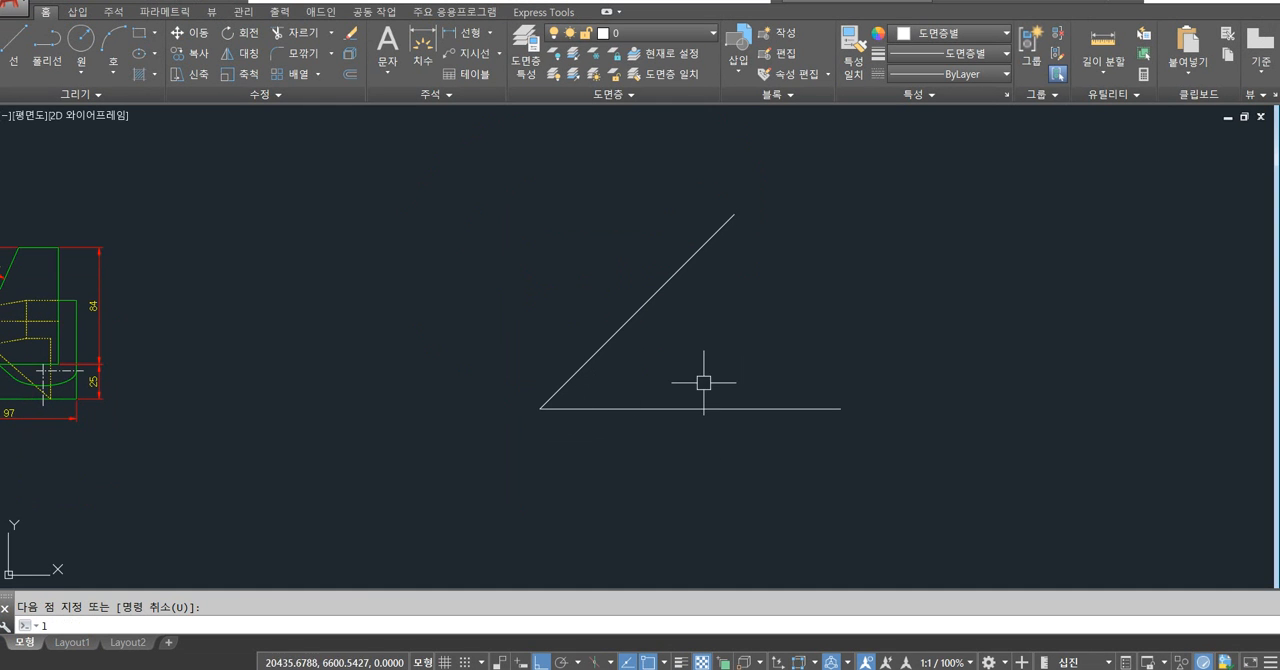
pyautogui.press('Return')
pyautogui.click(540, 408)
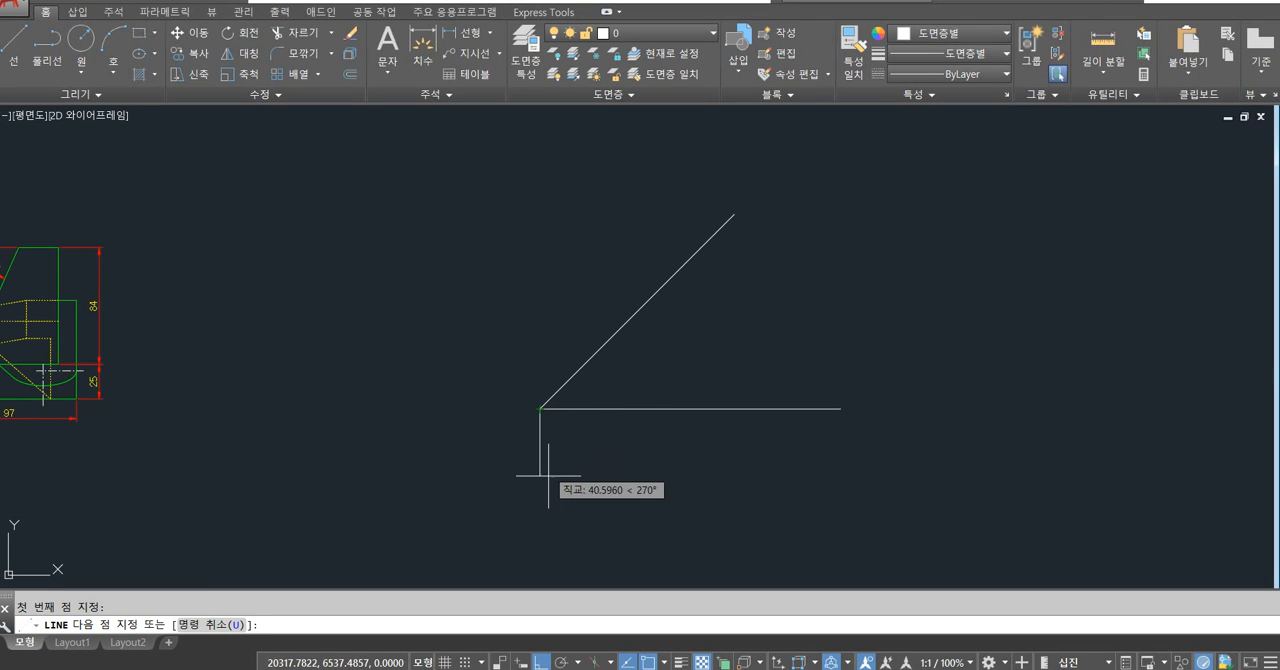
pyautogui.click(540, 528)
pyautogui.press('Return')
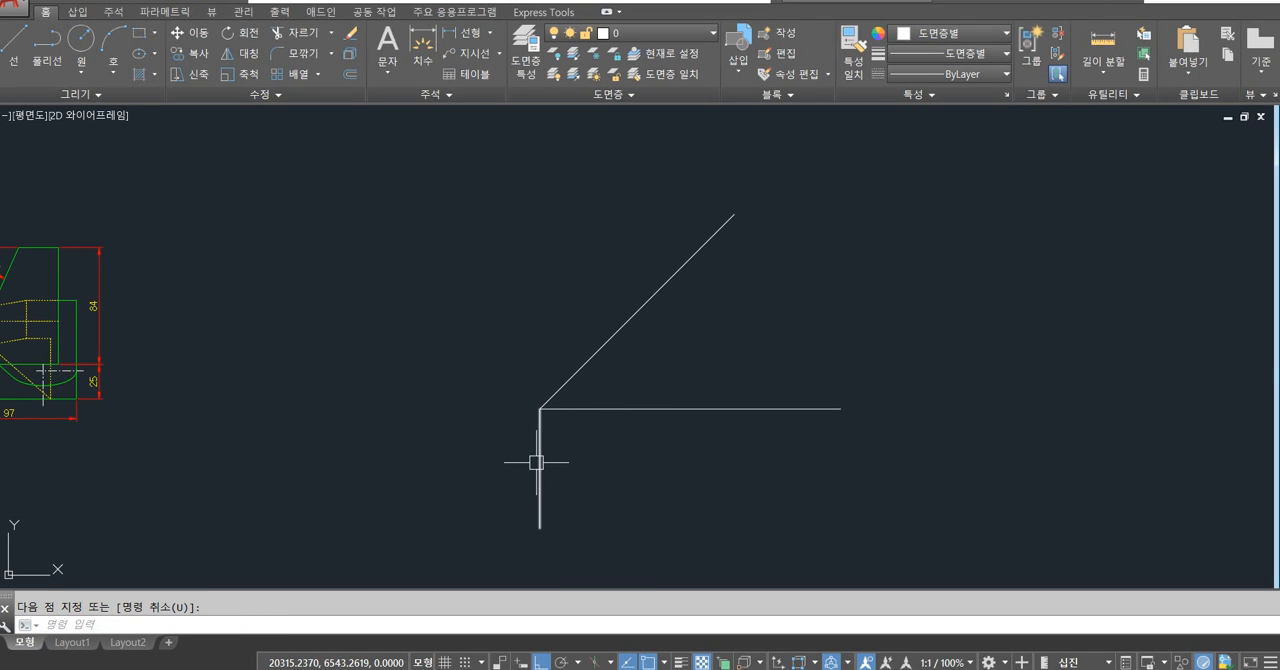
pyautogui.click(656, 32)
pyautogui.click(628, 212)
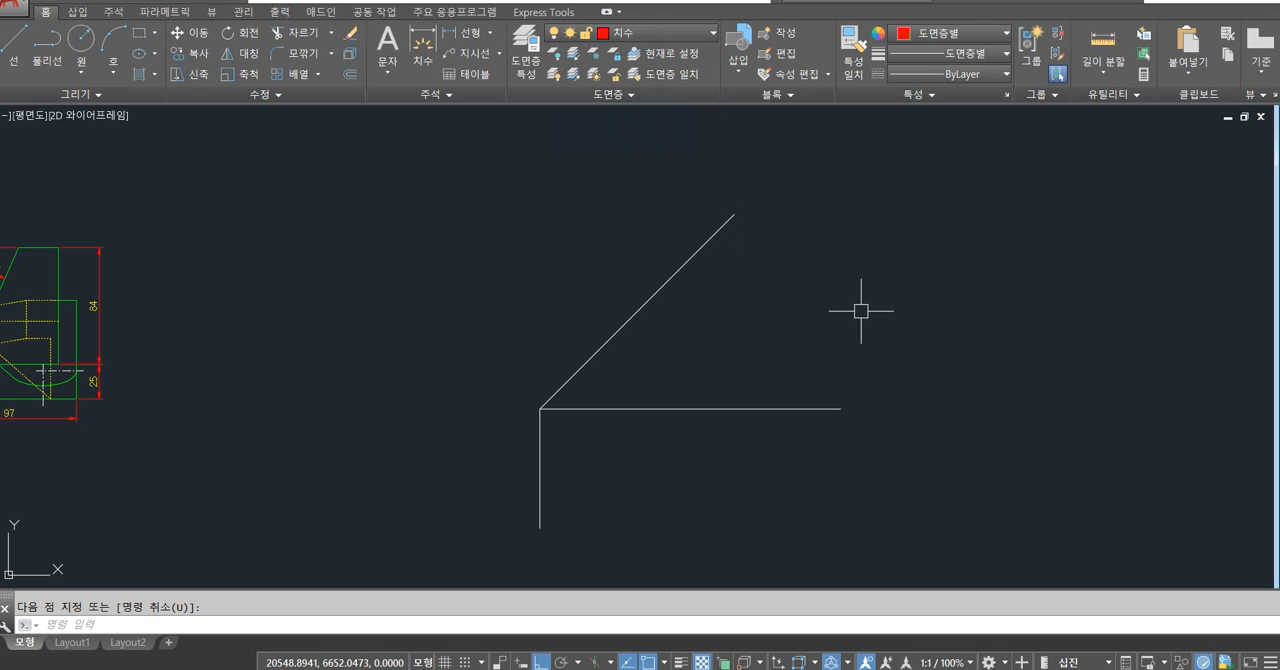
pyautogui.write('d')
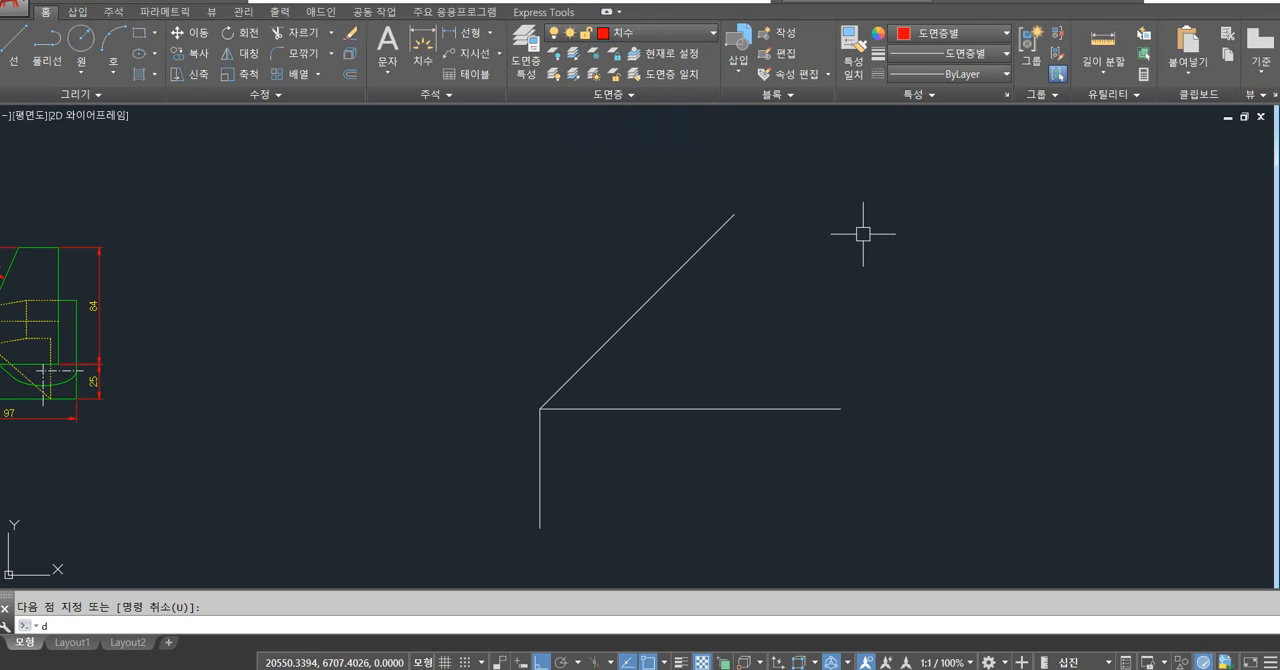
pyautogui.write('an')
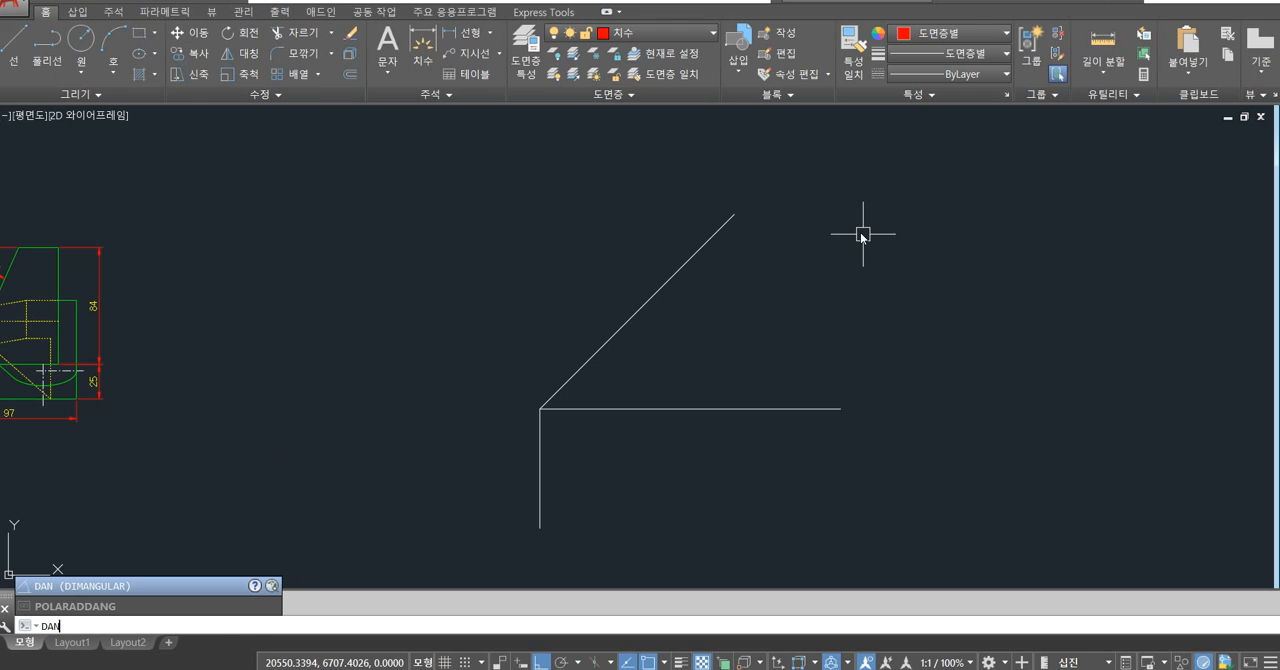
pyautogui.press('Return')
pyautogui.click(630, 409)
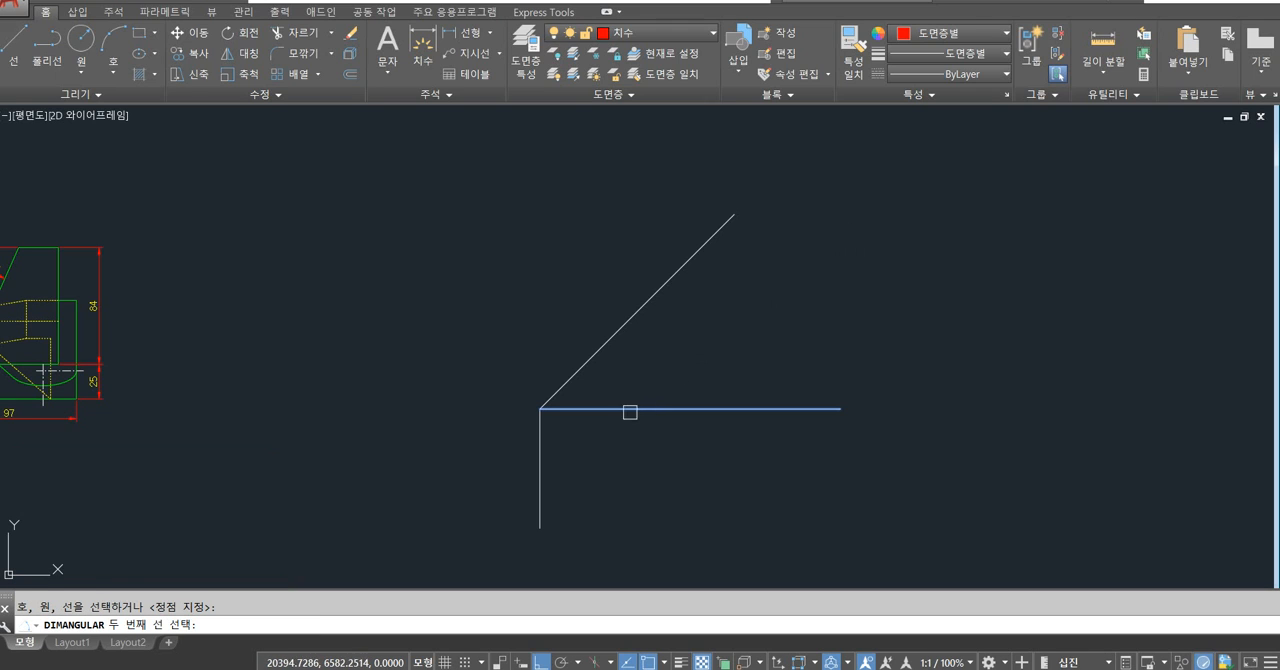
pyautogui.click(540, 443)
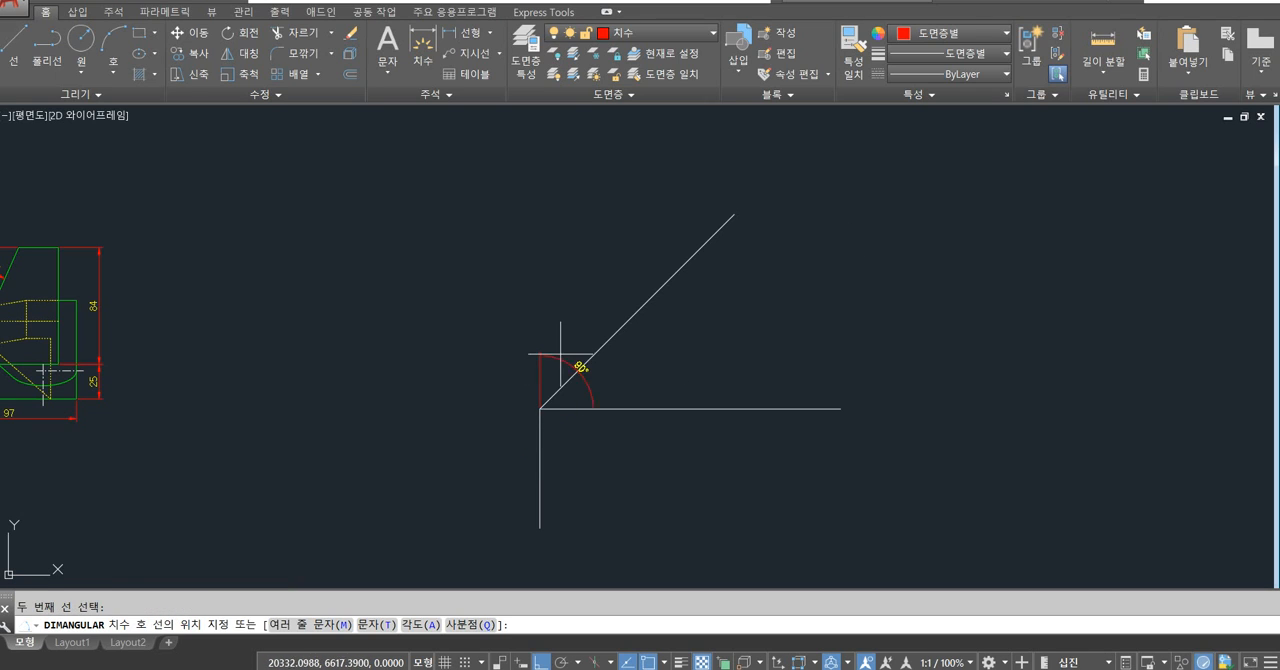
pyautogui.press('Escape')
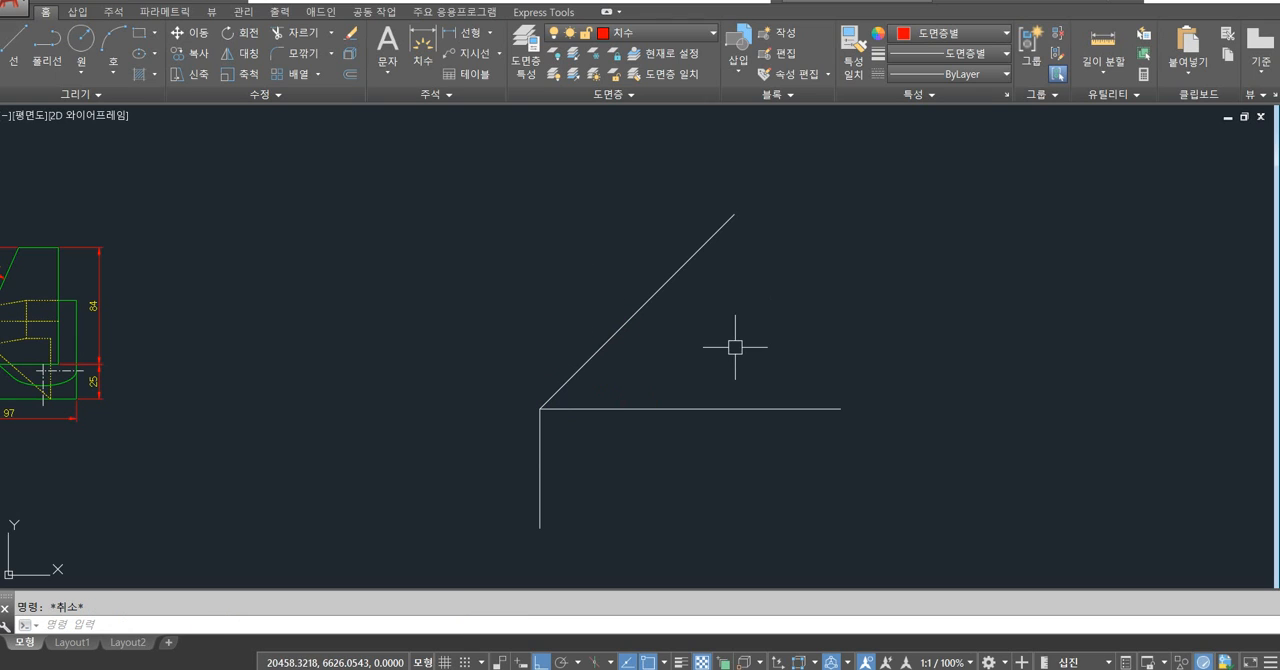
# Add an angular dimension between the sloped line and the lower vertical line, placing the arc above the corner.
pyautogui.press('Return')
pyautogui.click(600, 348)
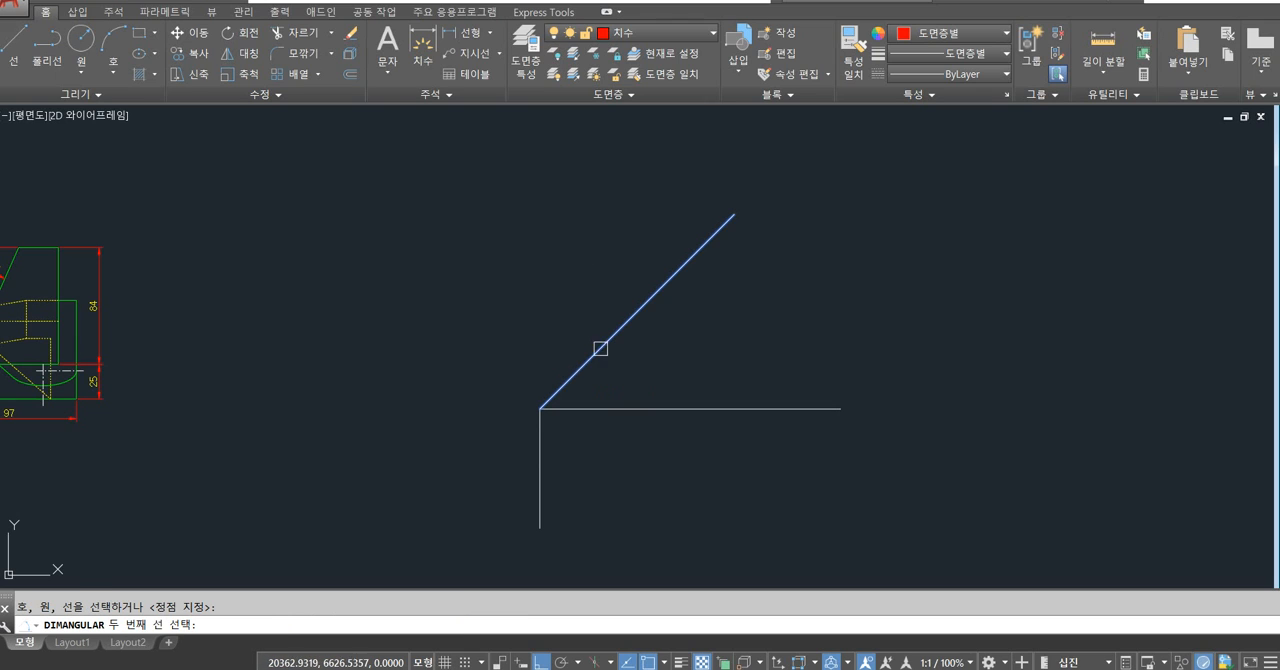
pyautogui.click(539, 444)
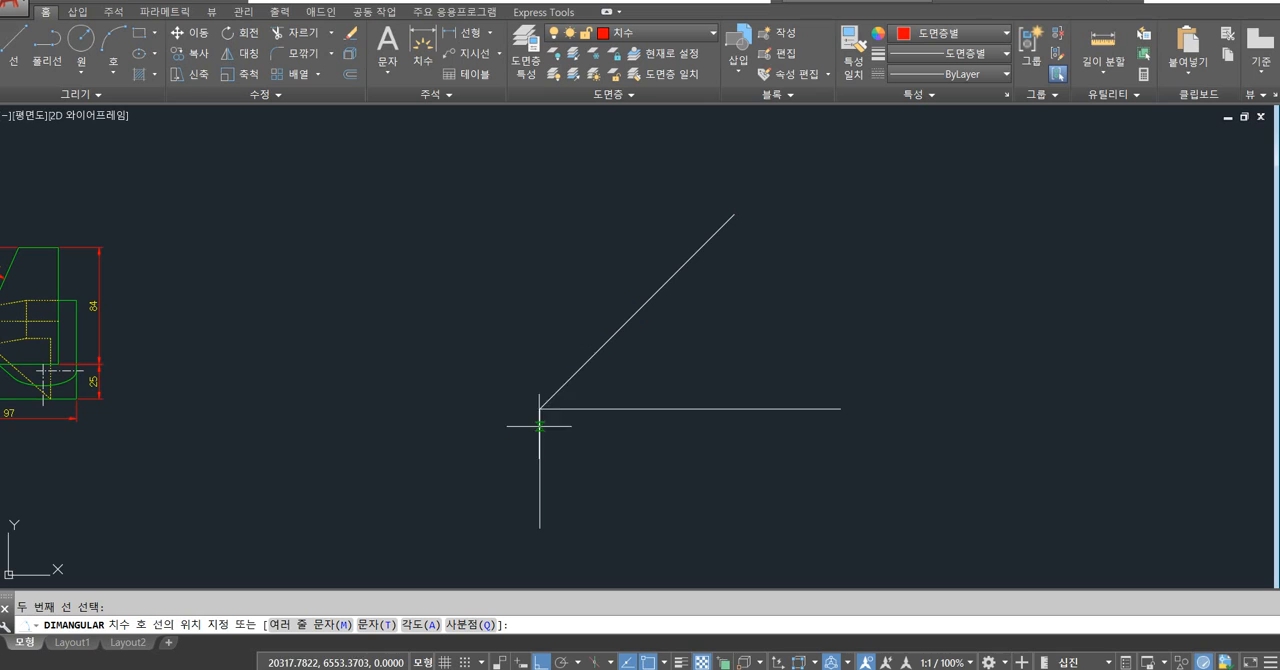
pyautogui.click(586, 295)
# Delete the vertical line below the corner and the angular dimension.
pyautogui.scroll(2, 577, 340)
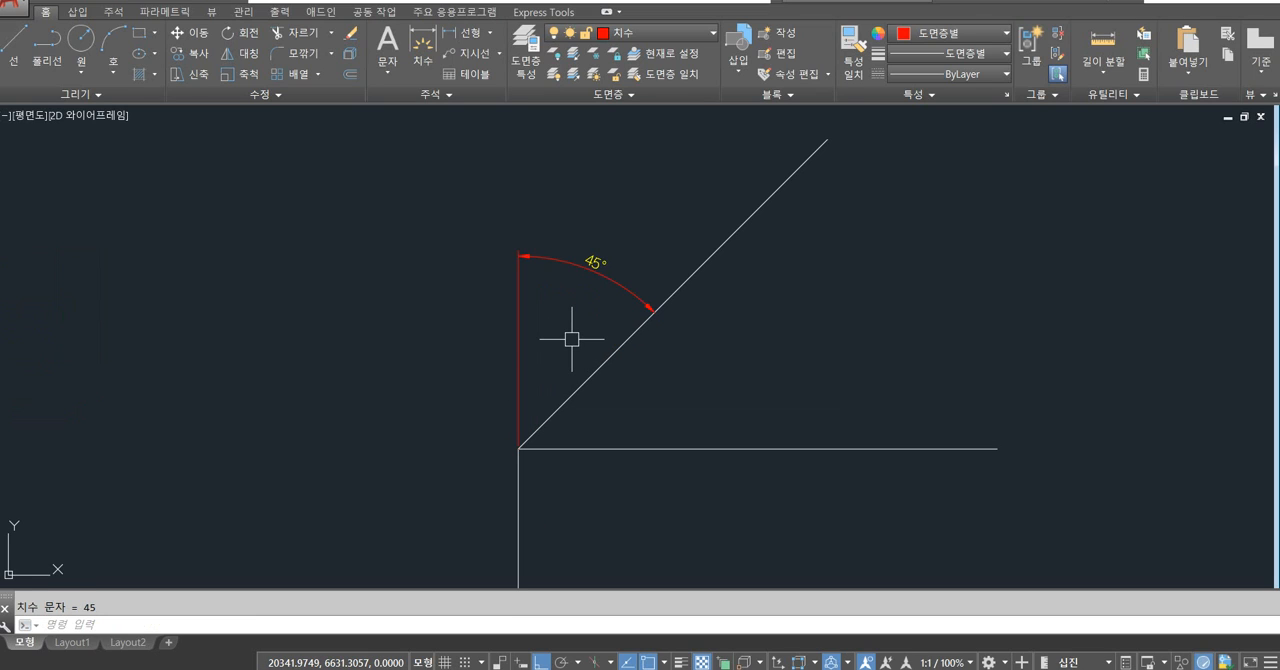
pyautogui.click(518, 468)
pyautogui.press('Delete')
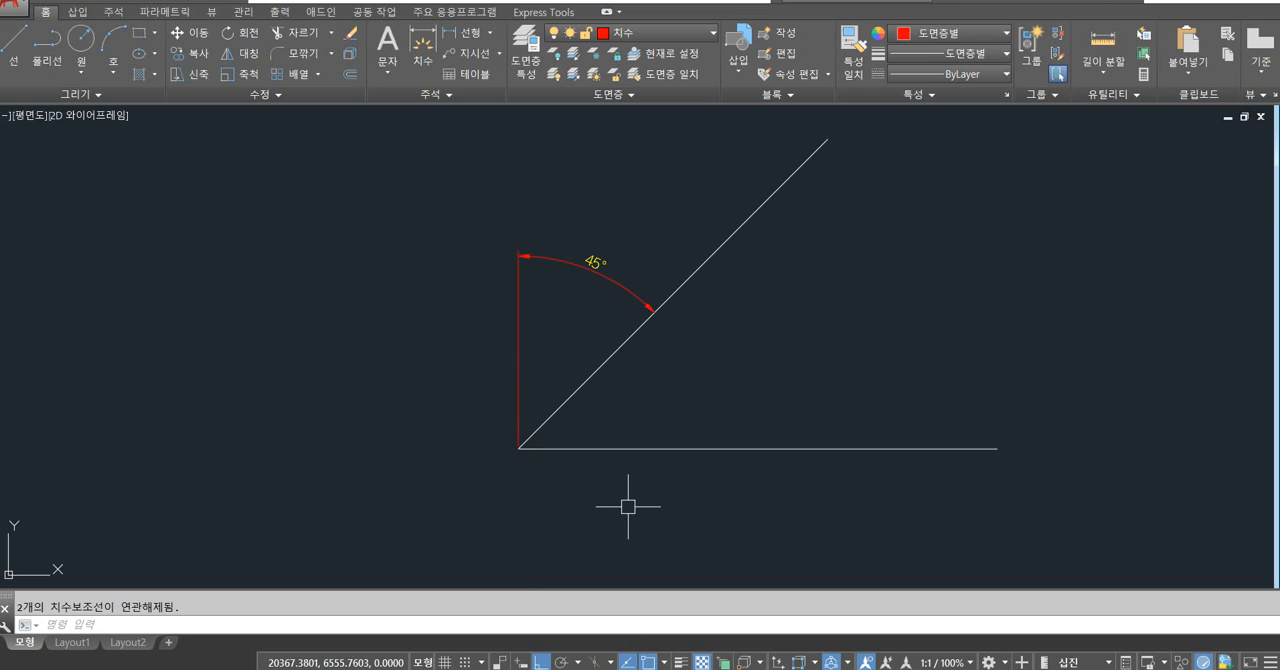
pyautogui.click(574, 260)
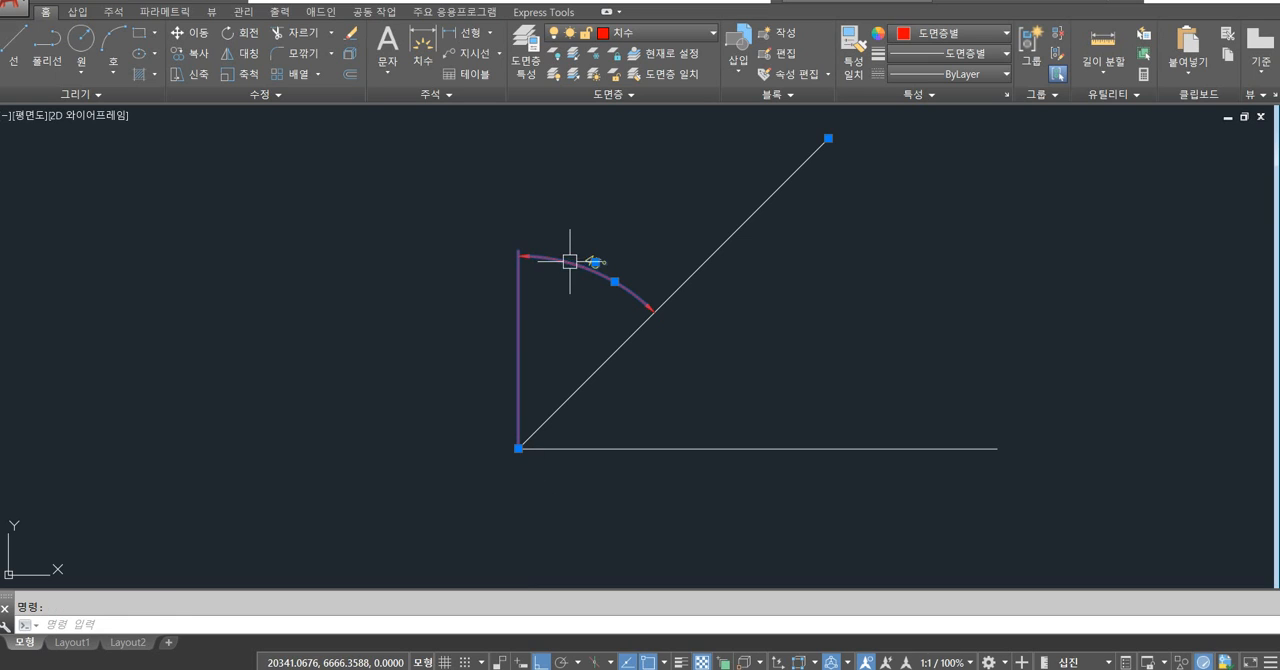
pyautogui.press('Delete')
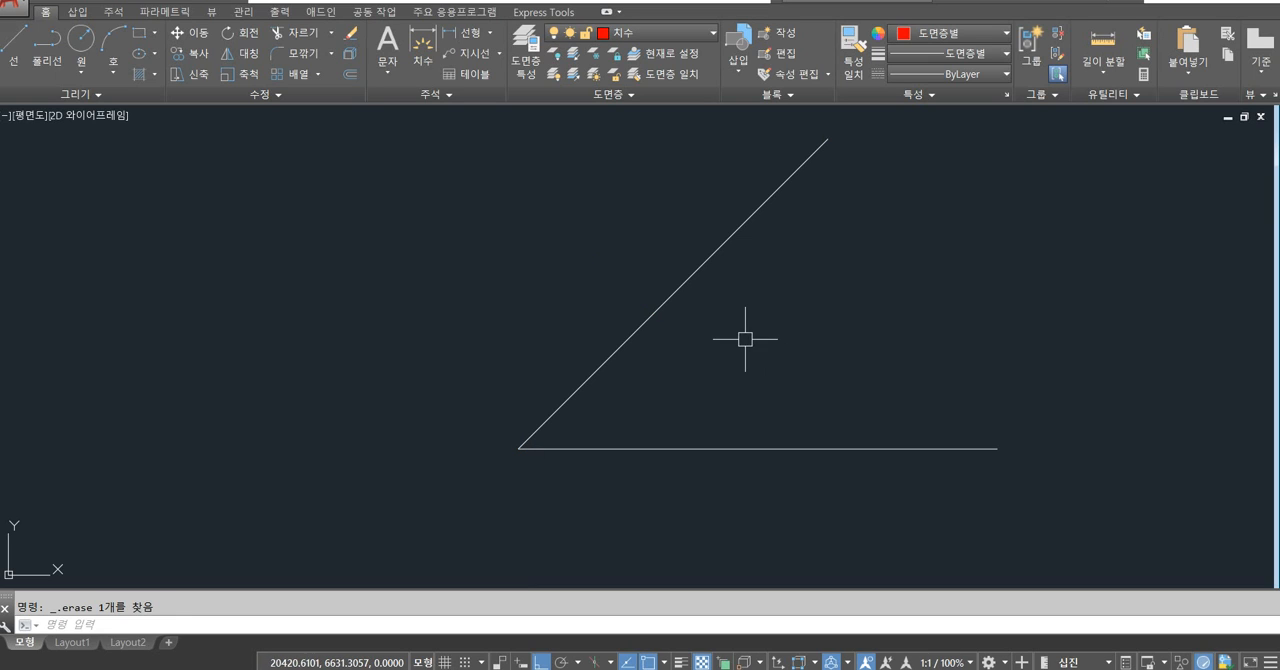
# Draw a vertical line straight up from the corner on the 치수 layer.
pyautogui.write('l')
pyautogui.press('Return')
pyautogui.click(518, 448)
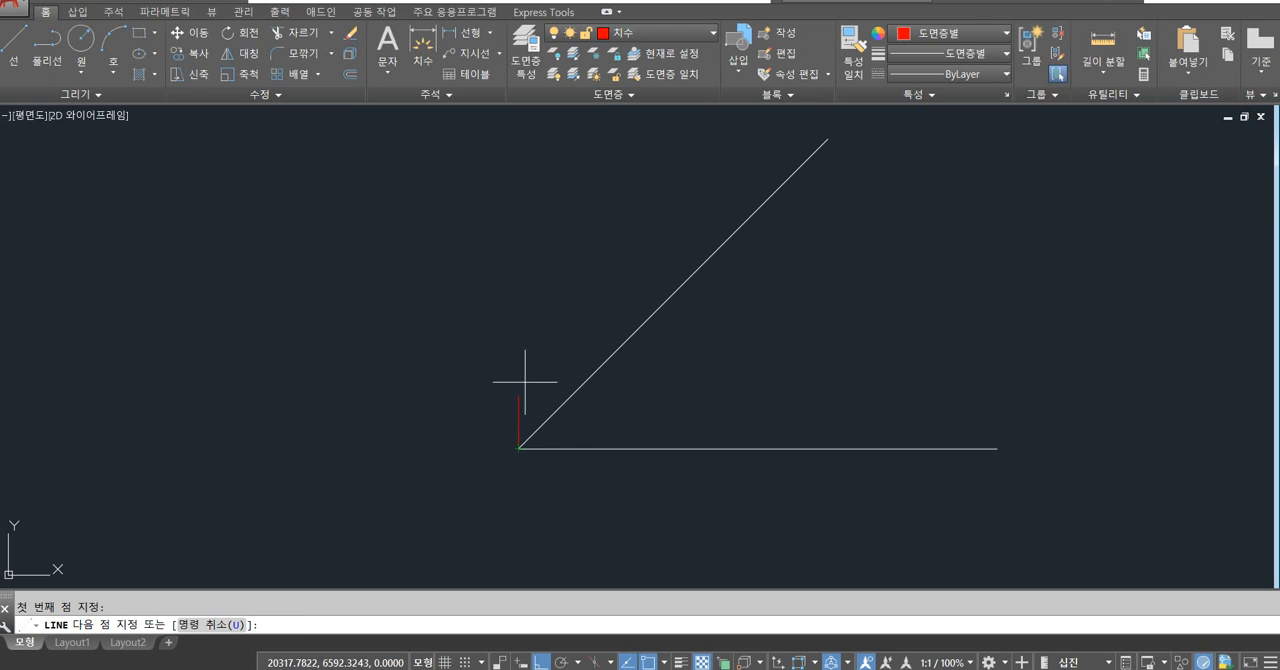
pyautogui.click(525, 224)
pyautogui.press('Return')
# Add an angular dimension between the sloped line and the upper vertical line, then delete that vertical line.
pyautogui.write('dan')
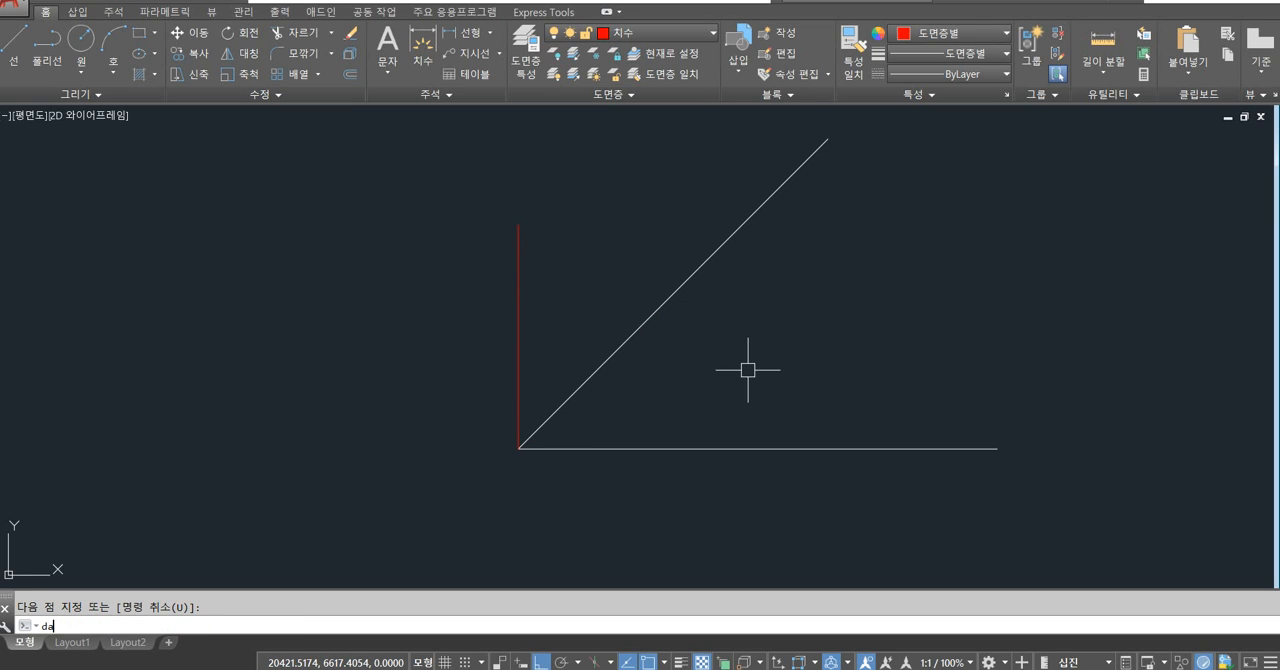
pyautogui.press('Return')
pyautogui.click(609, 359)
pyautogui.click(524, 336)
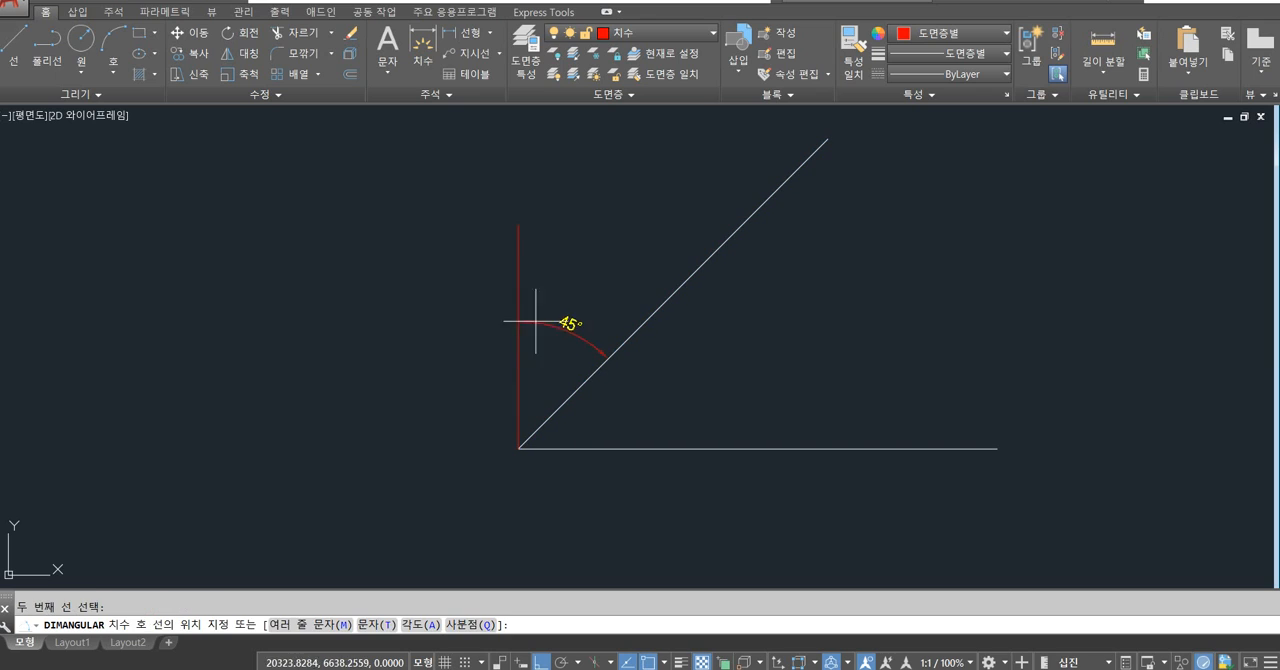
pyautogui.click(588, 261)
pyautogui.click(518, 317)
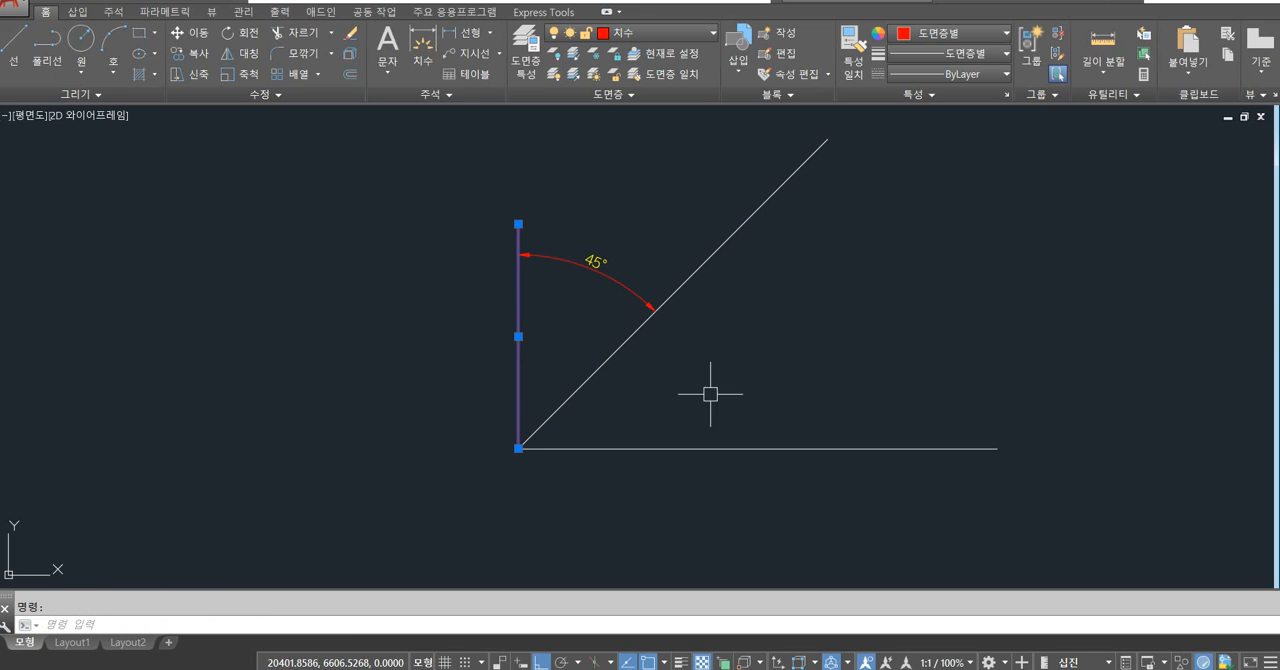
pyautogui.press('Delete')
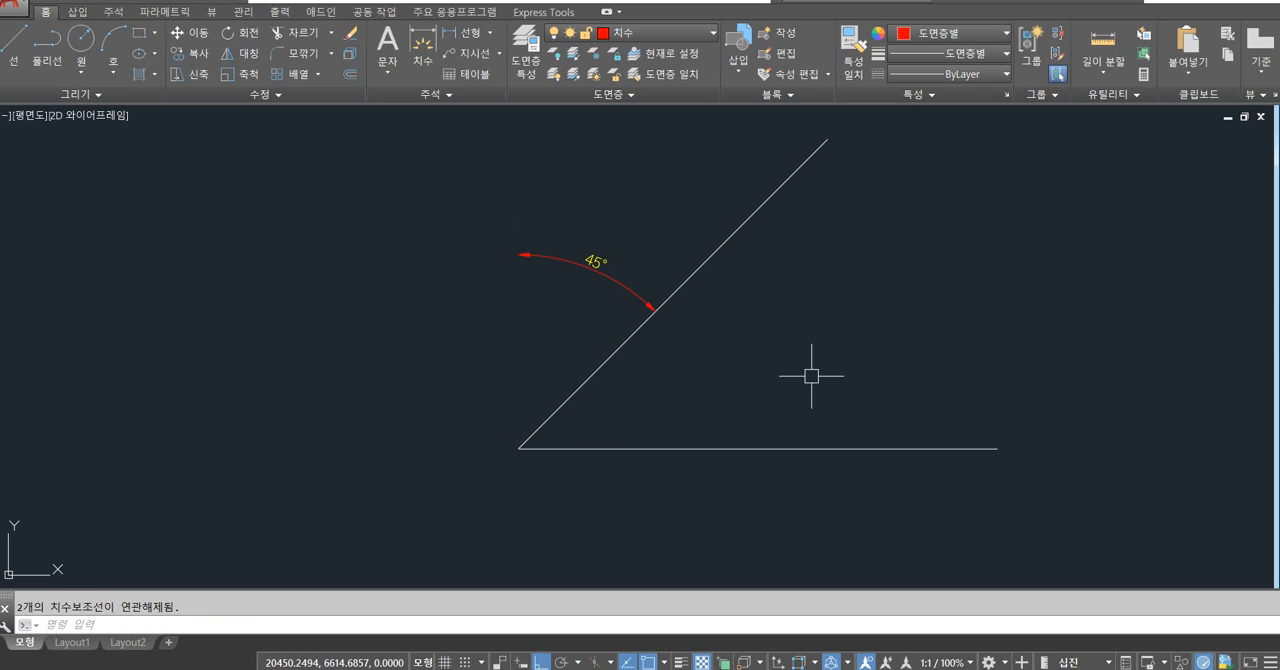
# Undo back to the drawing with the vertical line below the corner and no angular dimension.
pyautogui.hotkey('ctrl', 'z')
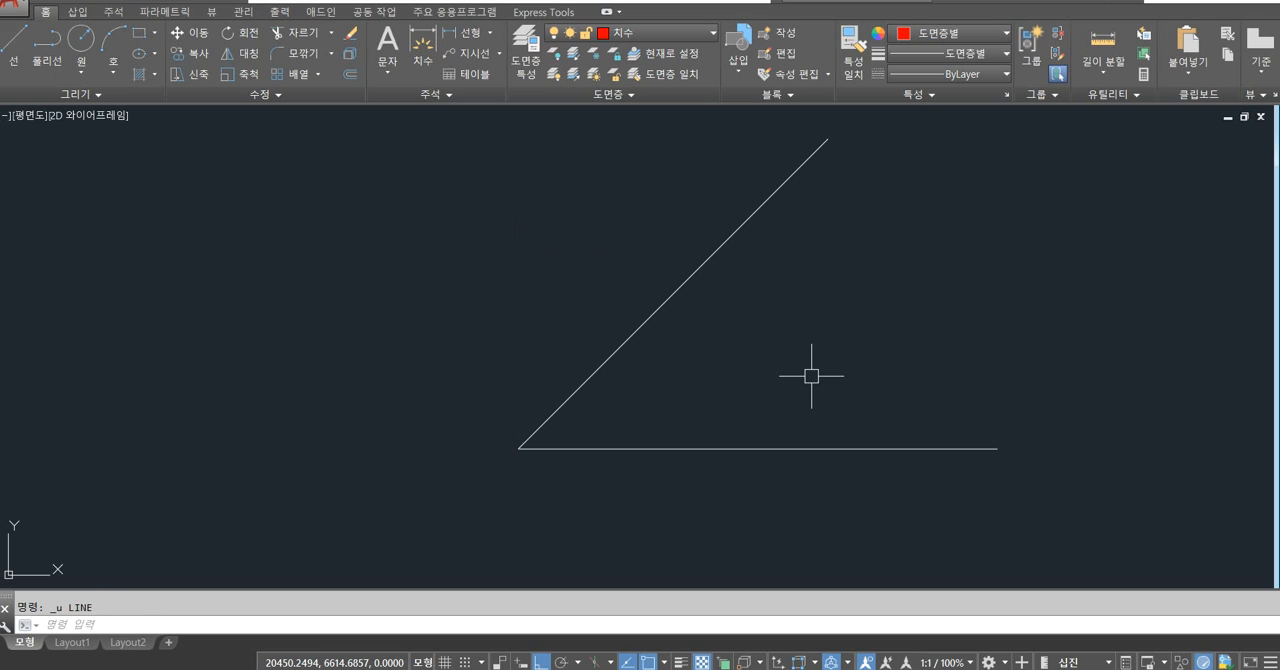
pyautogui.scroll(-2, 798, 374)
pyautogui.hotkey('ctrl', 'z')
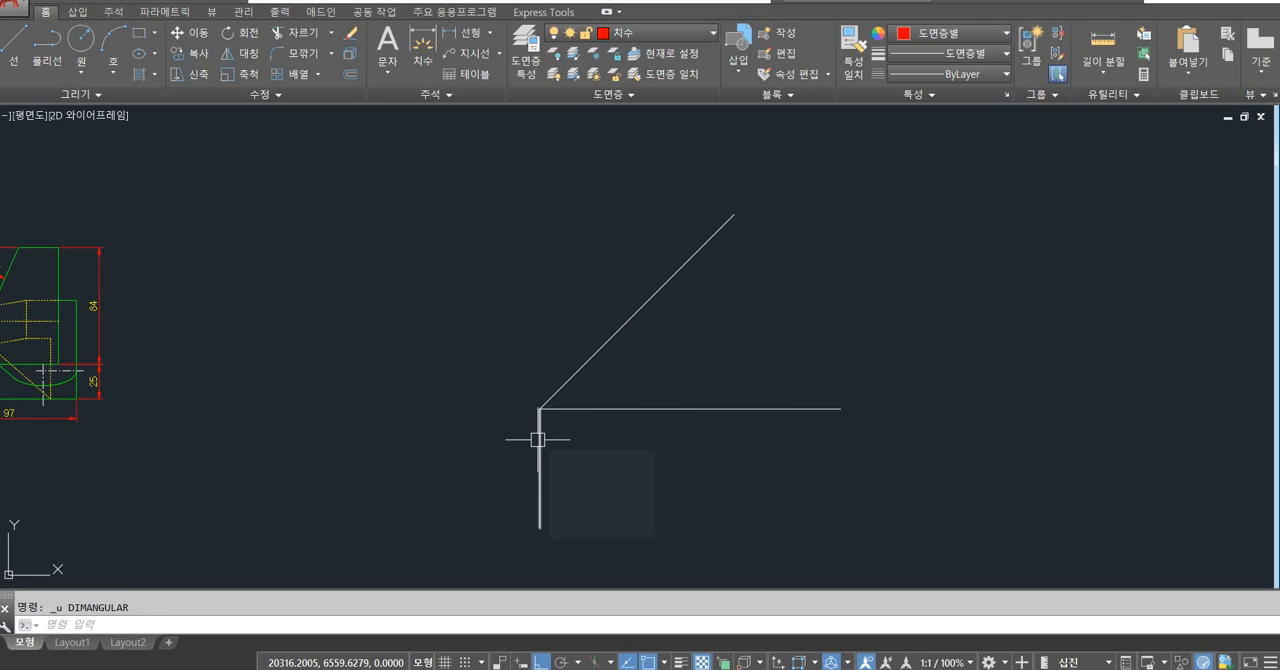
# Add an angular dimension above the corner between the sloped line and the lower vertical line, then delete that vertical line.
pyautogui.write('dan')
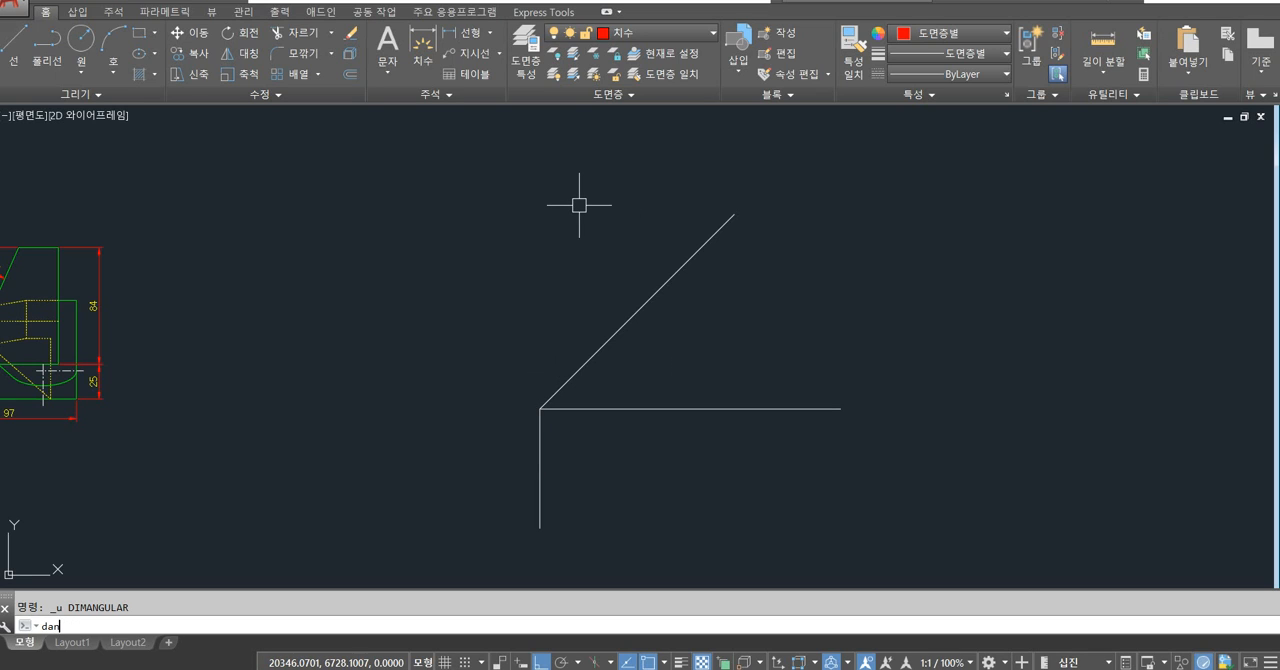
pyautogui.press('Return')
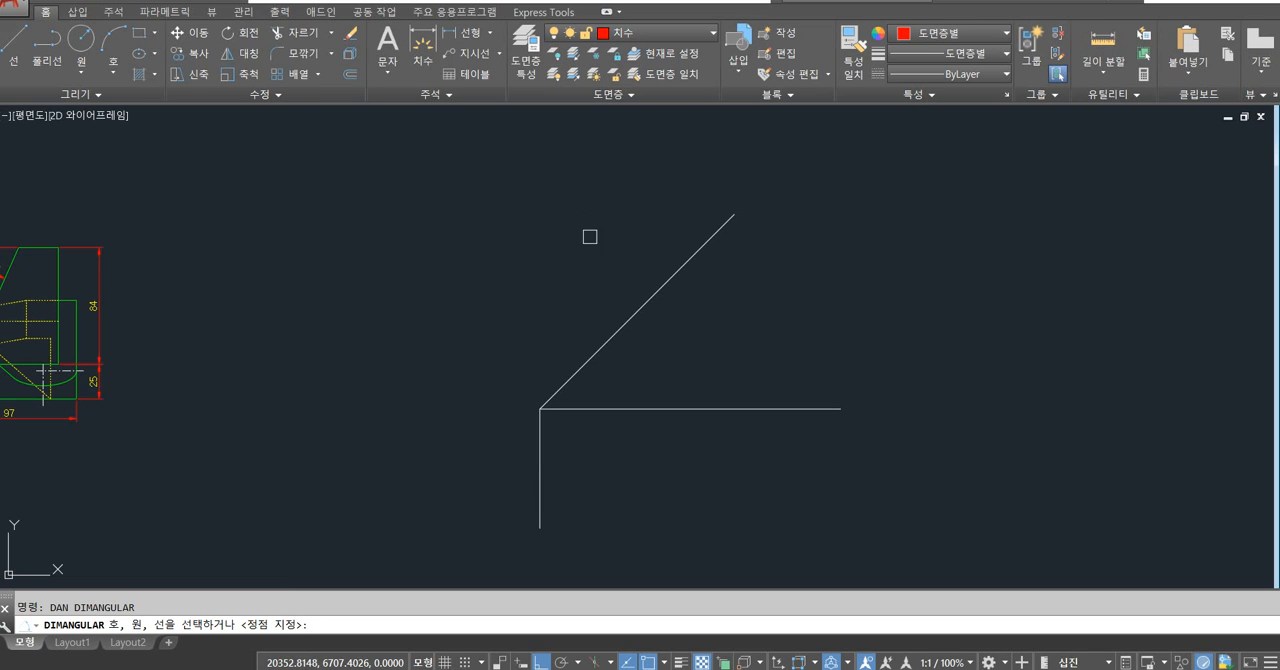
pyautogui.click(590, 358)
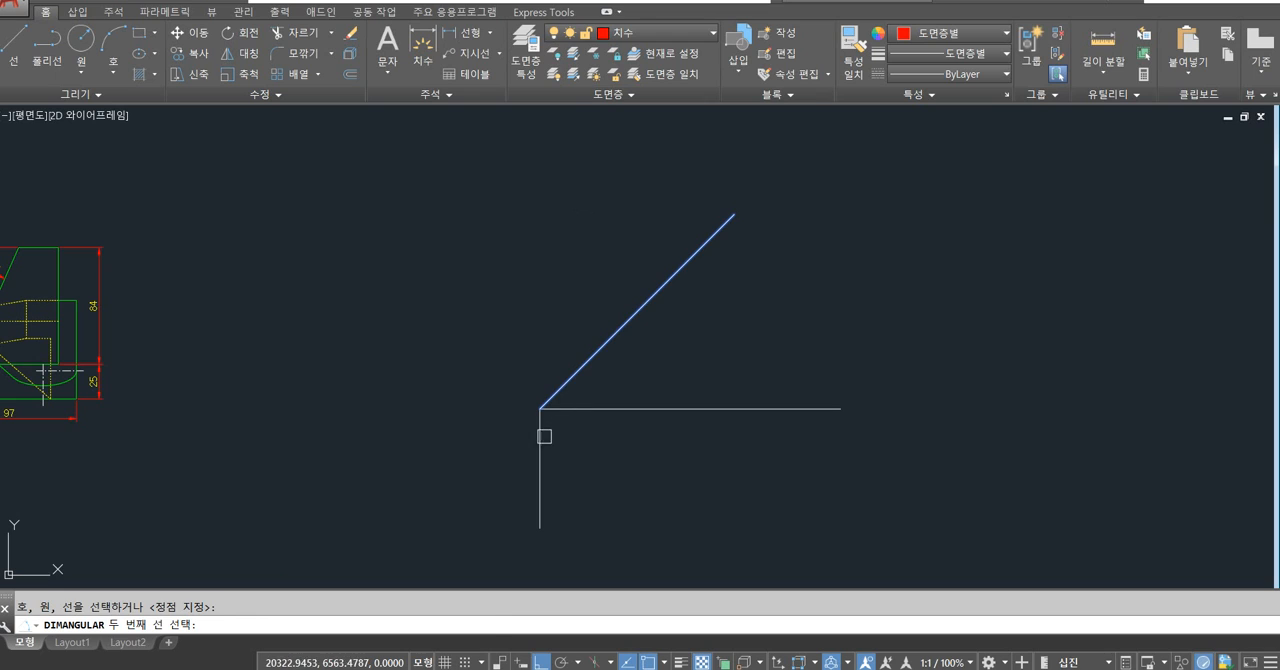
pyautogui.click(541, 432)
pyautogui.click(574, 320)
pyautogui.scroll(2, 564, 354)
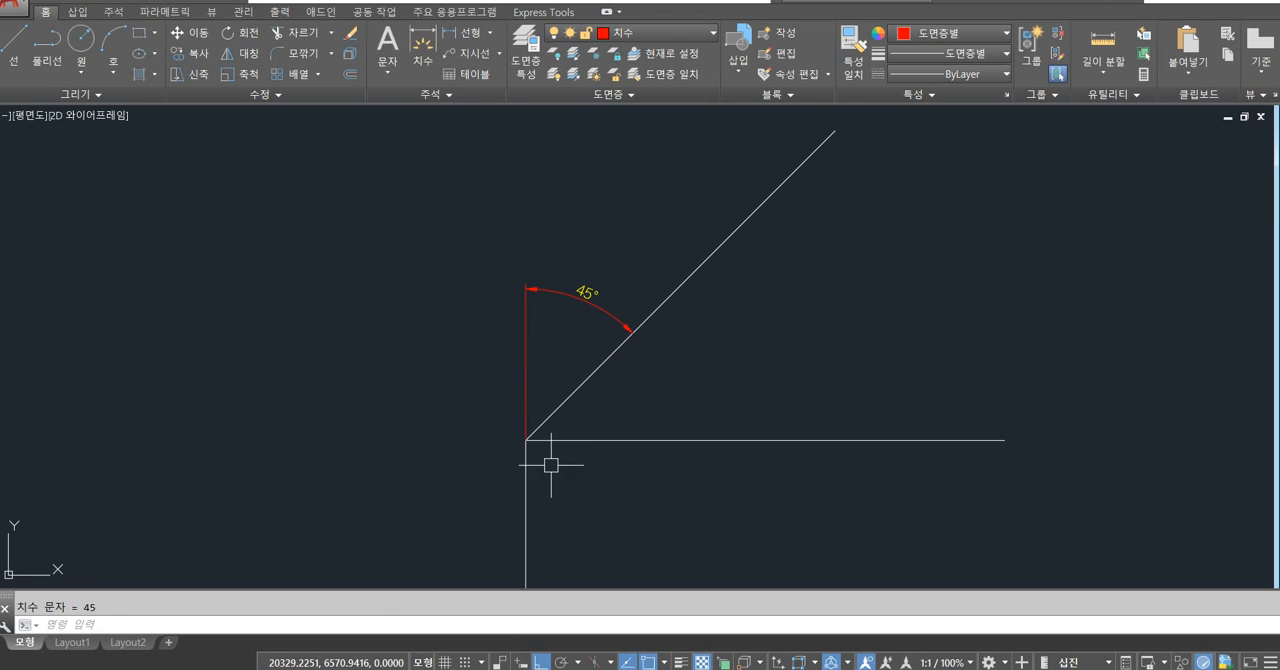
pyautogui.click(526, 470)
pyautogui.press('Delete')
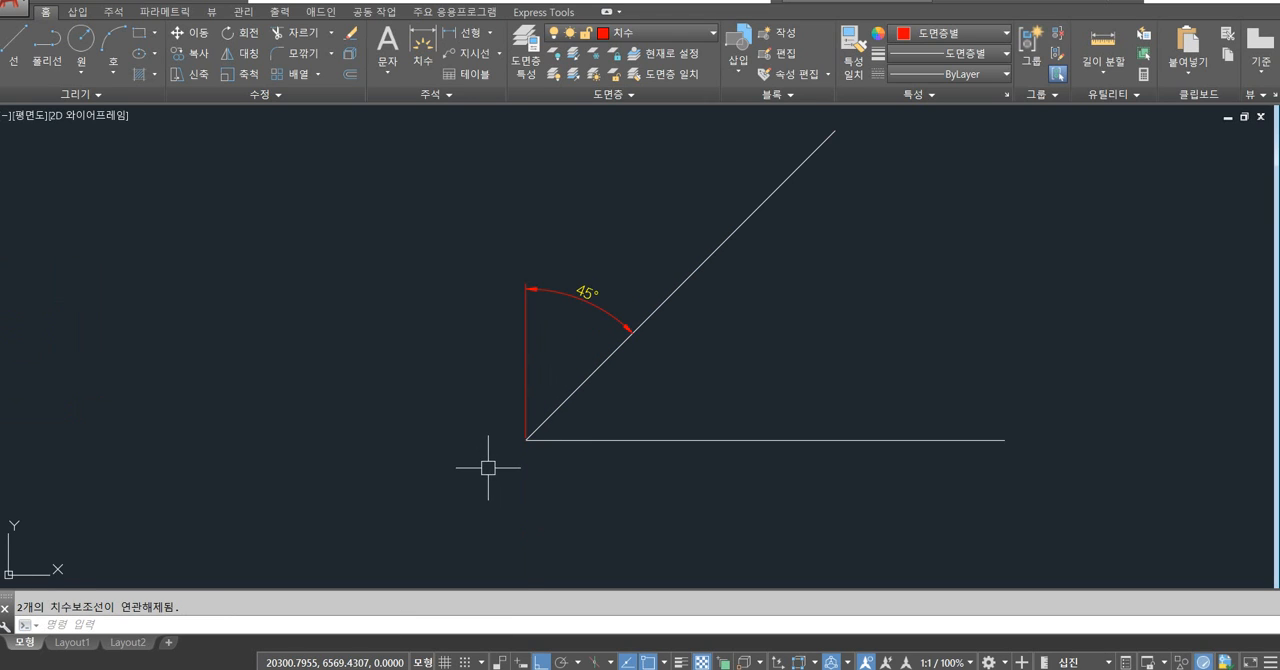
pyautogui.press('F8')
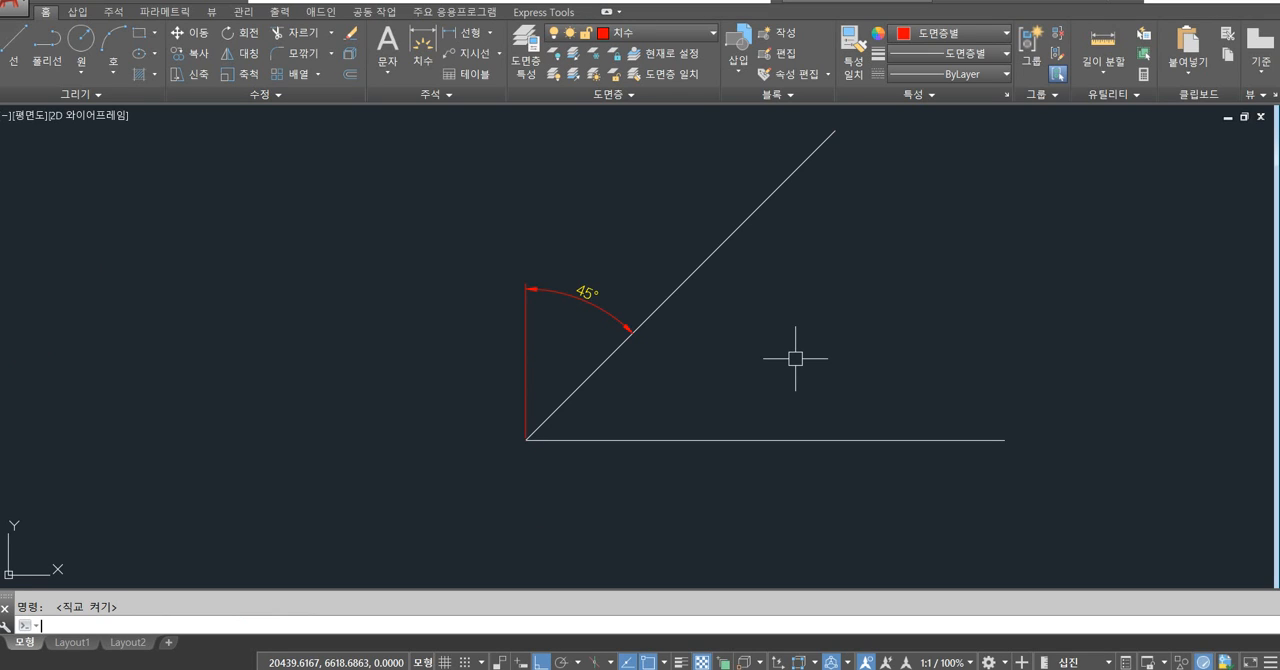
# Draw a 100 by 100 rectangle in the empty area below the existing views and angle lines.
pyautogui.scroll(-3, 574, 360)
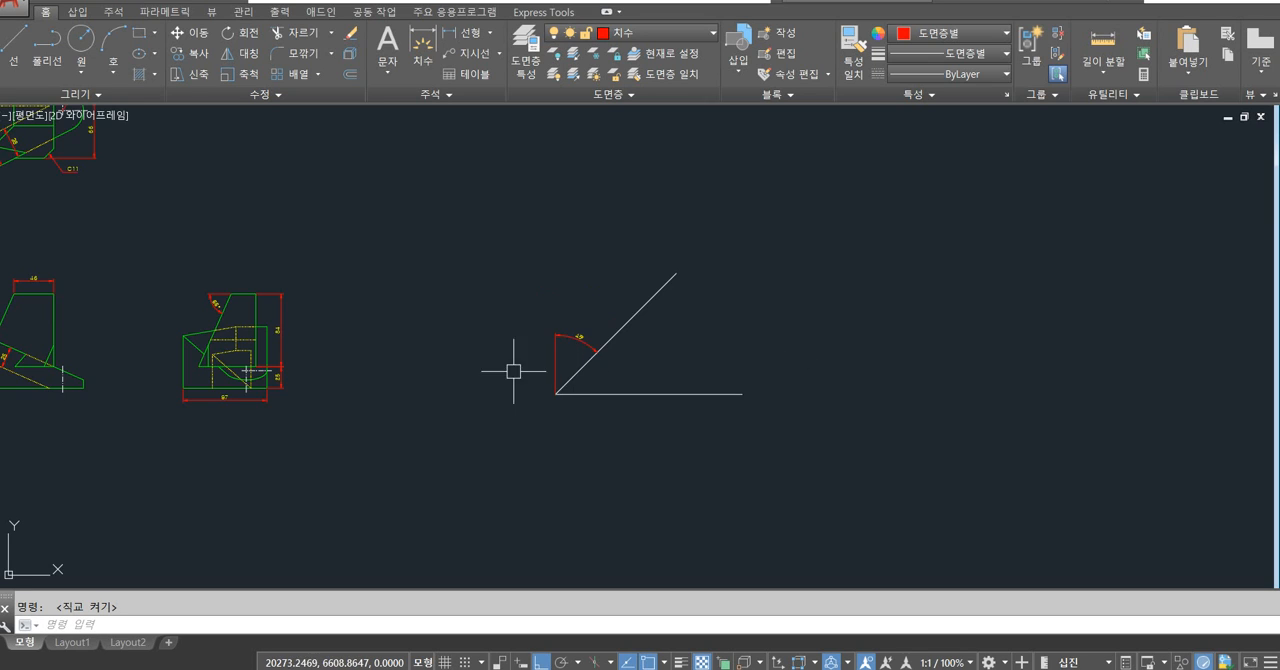
pyautogui.moveTo(534, 402); pyautogui.dragTo(635, 226, button='middle')
pyautogui.write('re')
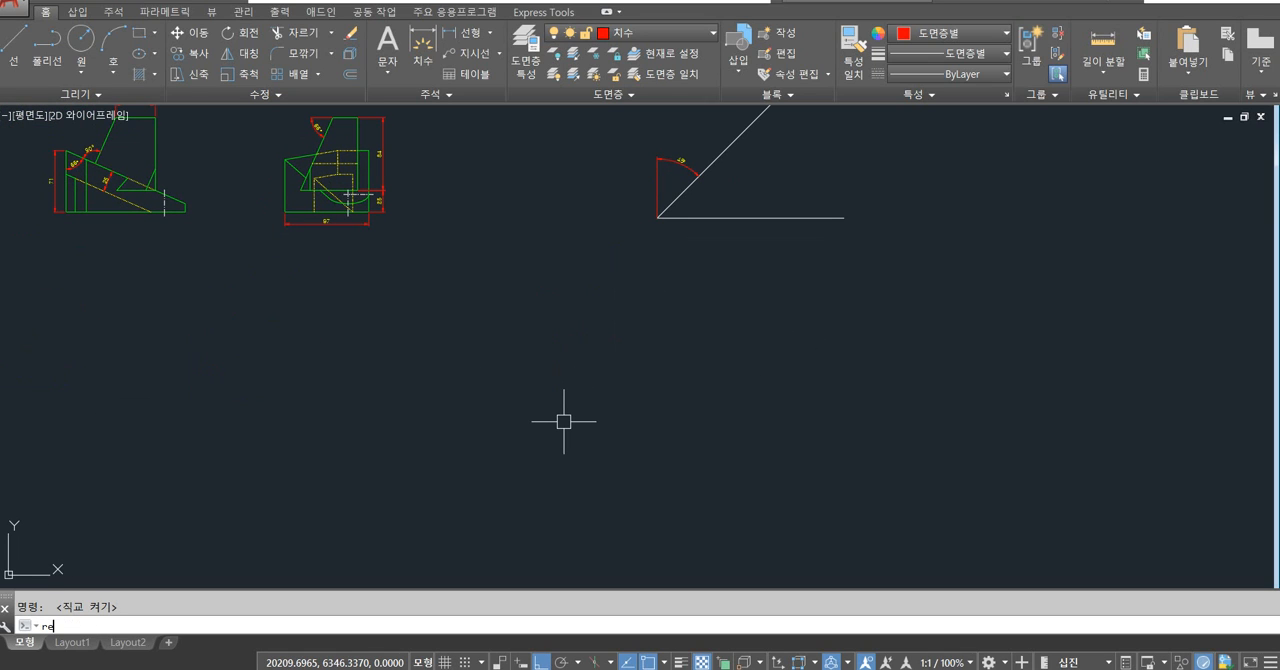
pyautogui.write('c')
pyautogui.press('Return')
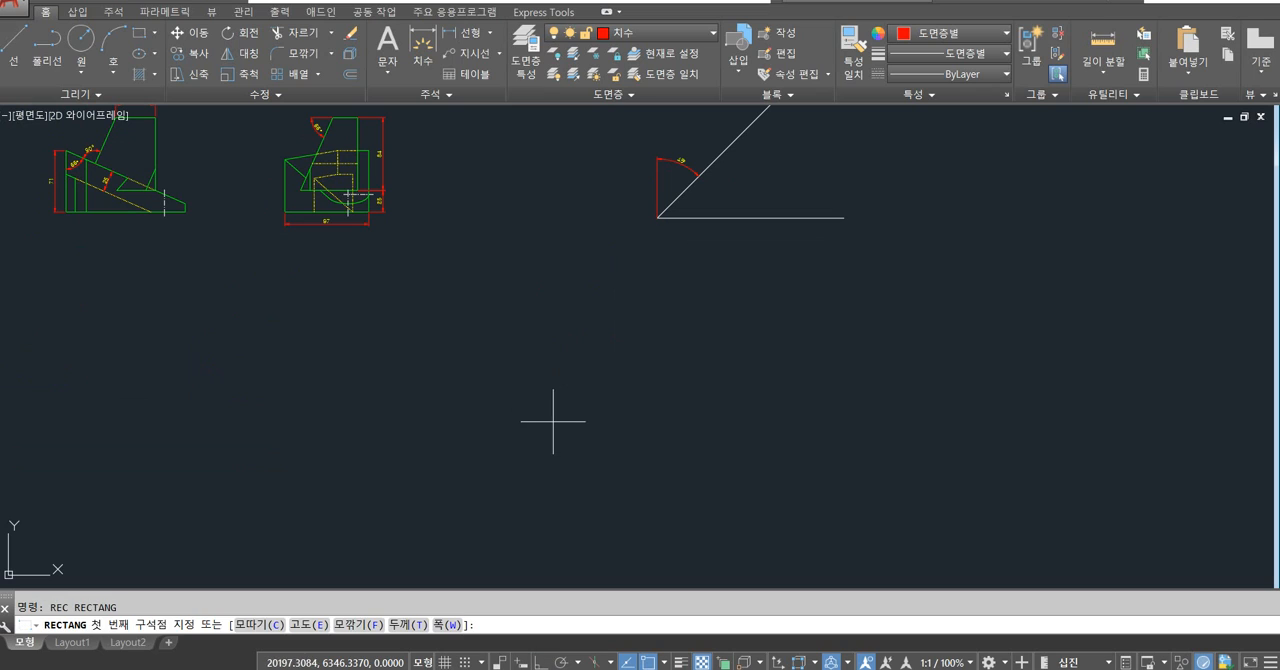
pyautogui.click(429, 488)
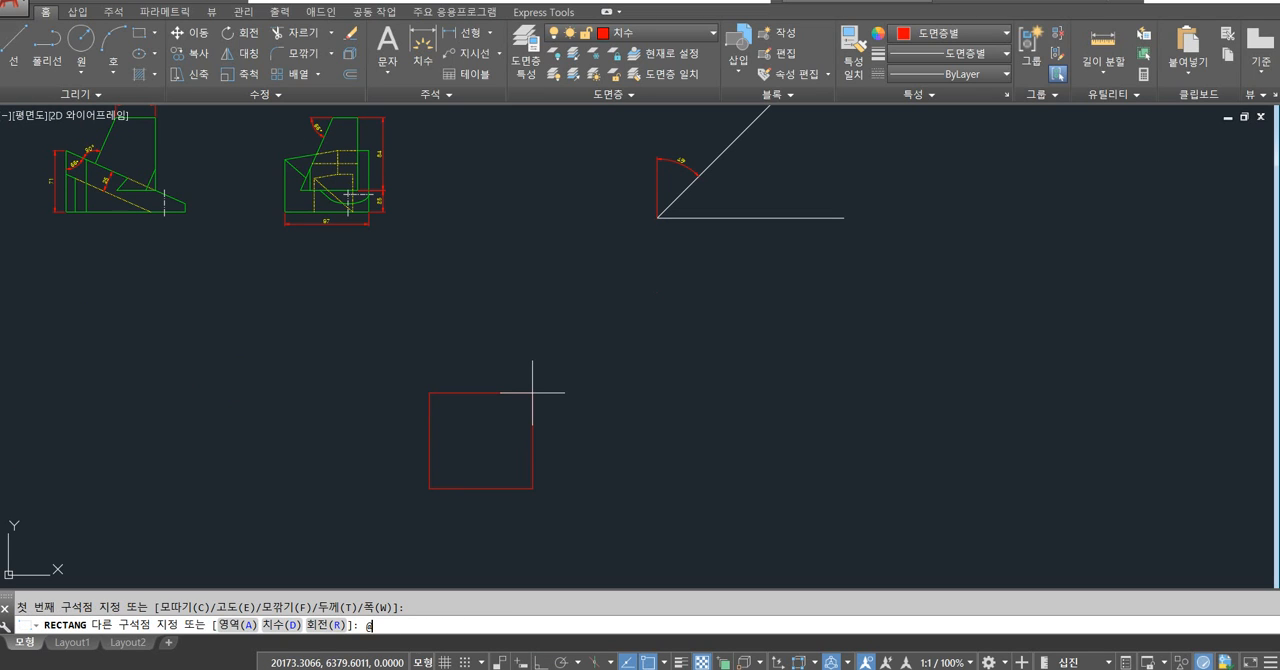
pyautogui.write('@100,100')
pyautogui.press('Return')
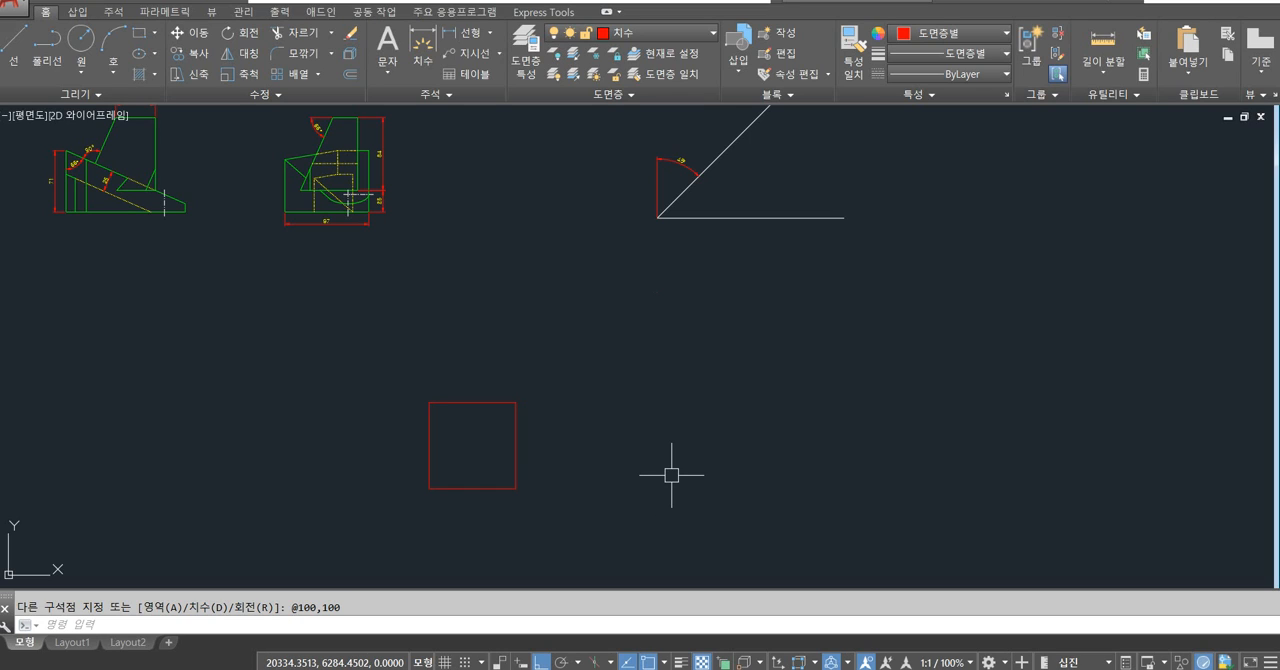
# Draw a six-sided polygon inscribed in a circle of radius 15, to the right of the square.
pyautogui.write('pol')
pyautogui.press('Return')
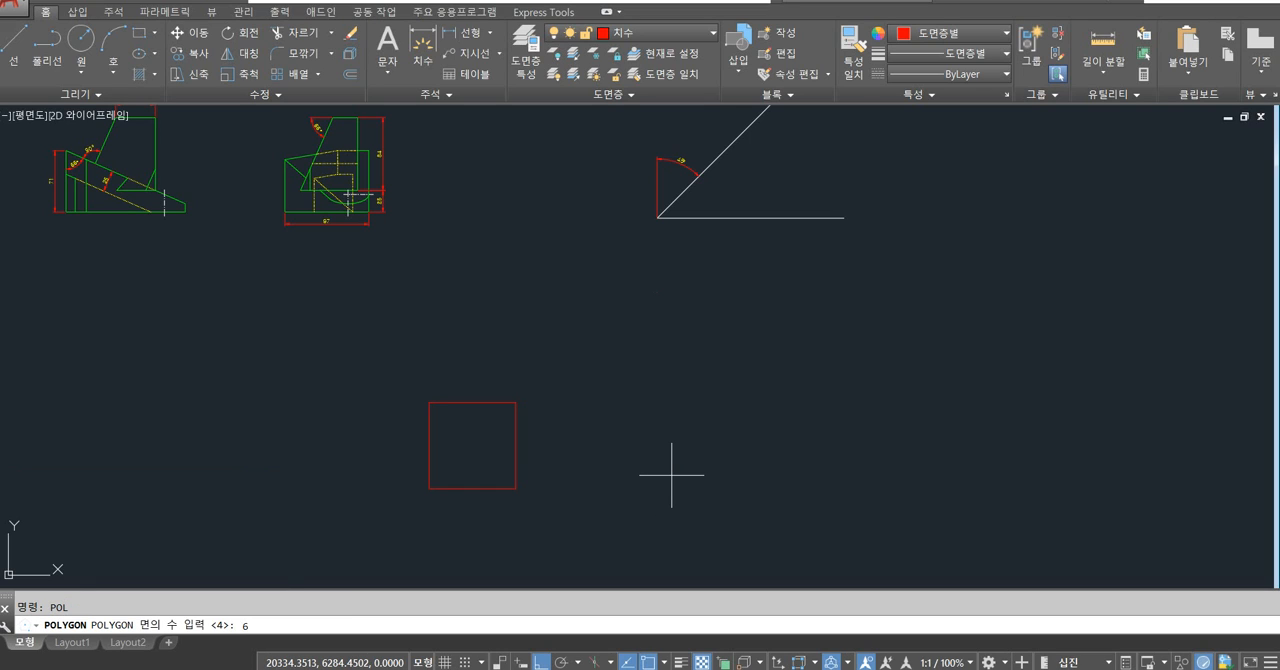
pyautogui.write('6')
pyautogui.press('Return')
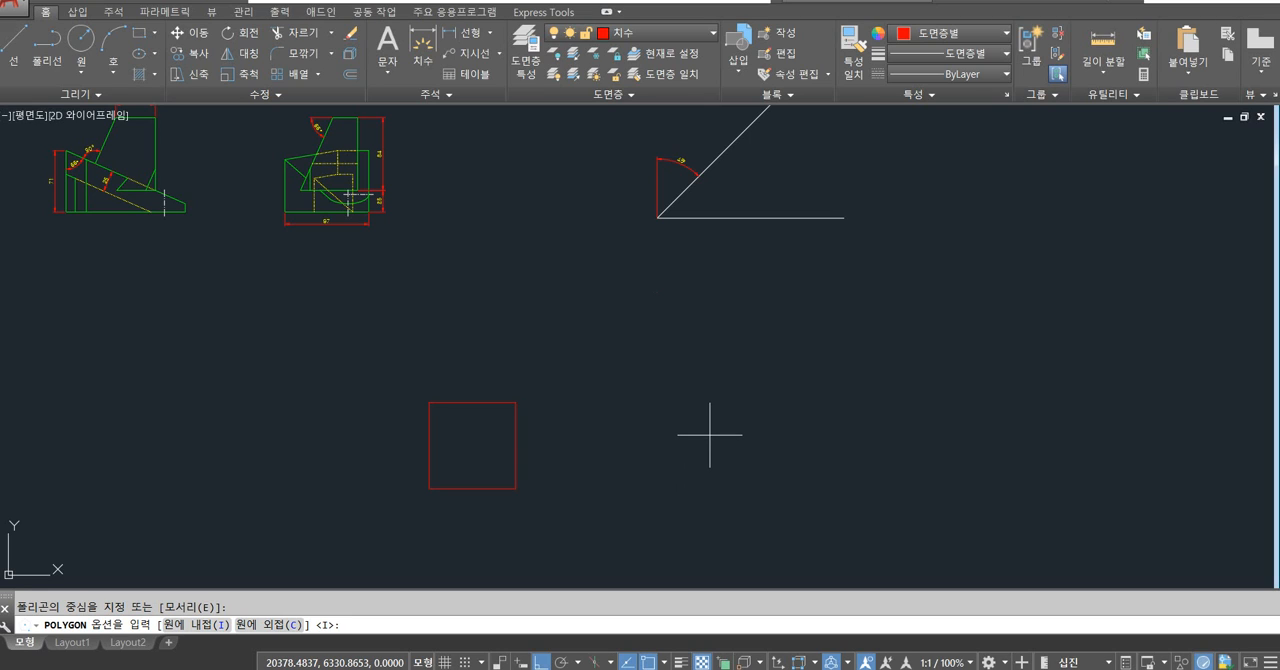
pyautogui.press('Return')
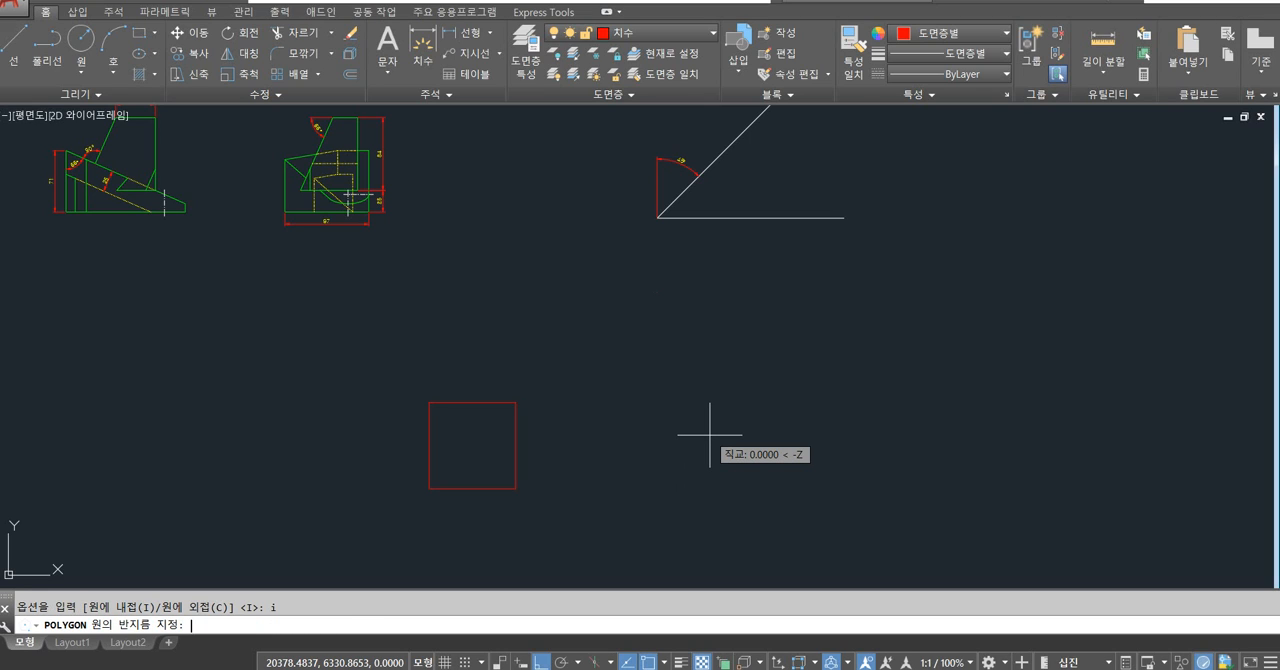
pyautogui.press('Return')
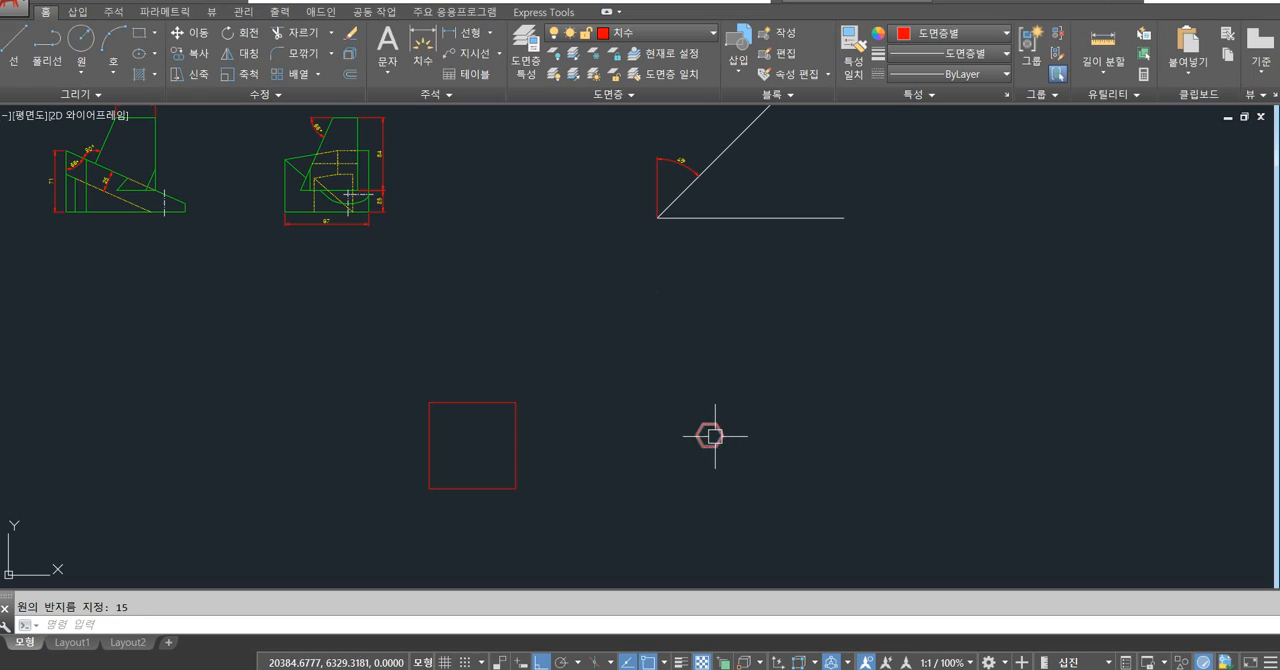
# Explode the square and the hexagon into individual lines.
pyautogui.scroll(4, 707, 437)
pyautogui.scroll(2, 752, 451)
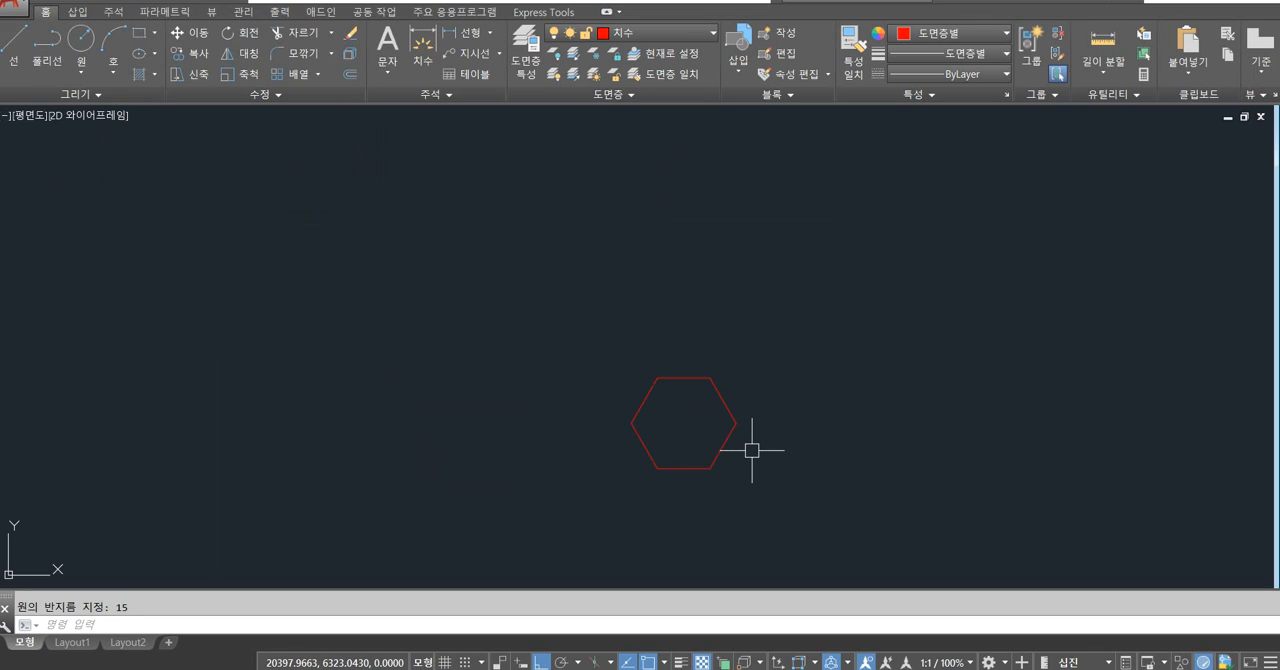
pyautogui.scroll(-4, 715, 432)
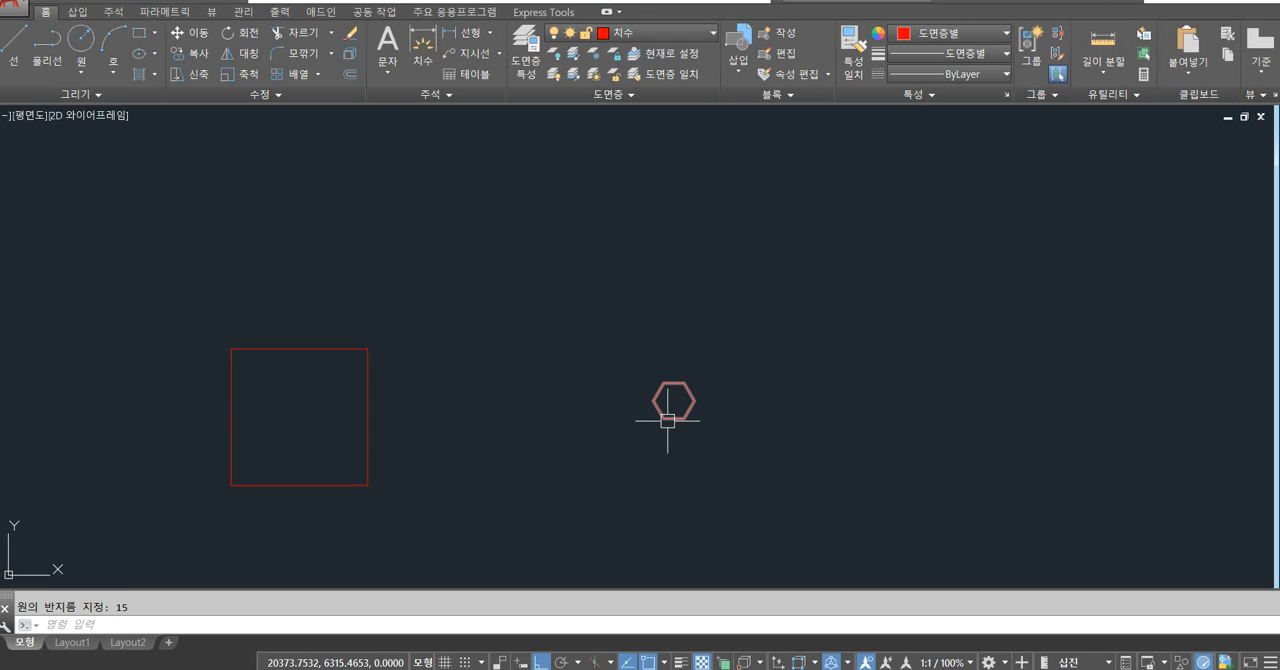
pyautogui.write('x')
pyautogui.press('Return')
pyautogui.click(748, 268)
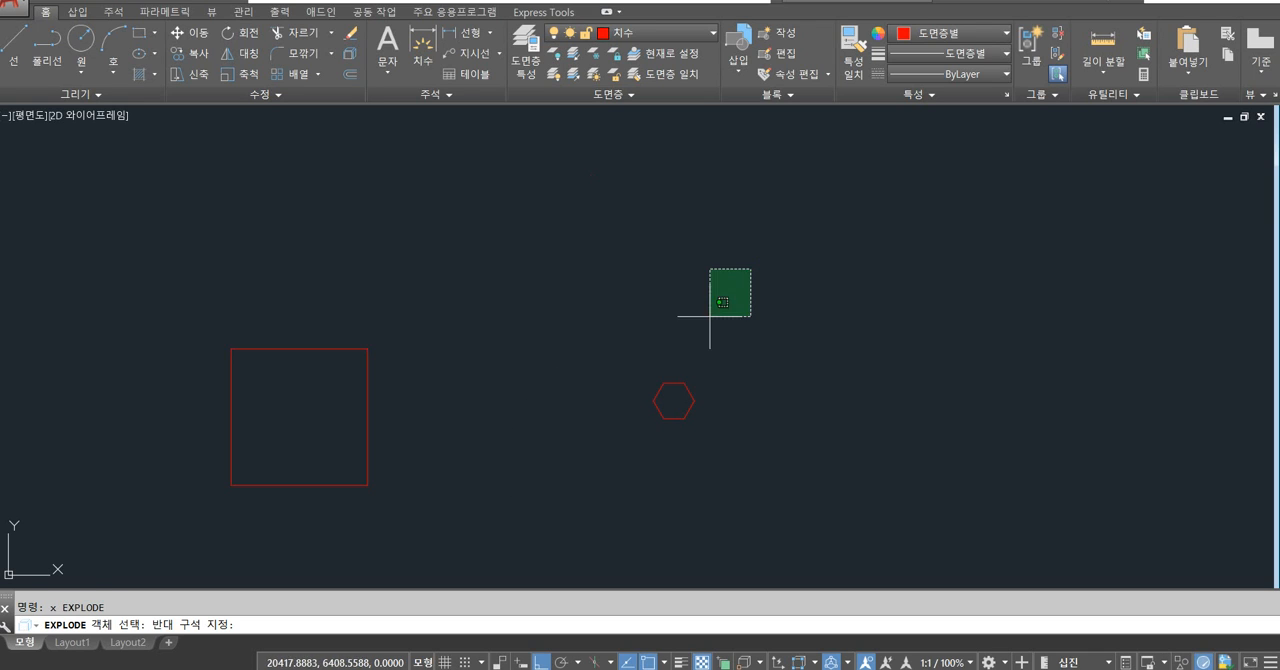
pyautogui.click(314, 528)
pyautogui.press('Return')
# Select single sides of the exploded square and hexagon to check how each shape is divided, then clear the selection.
pyautogui.click(368, 420)
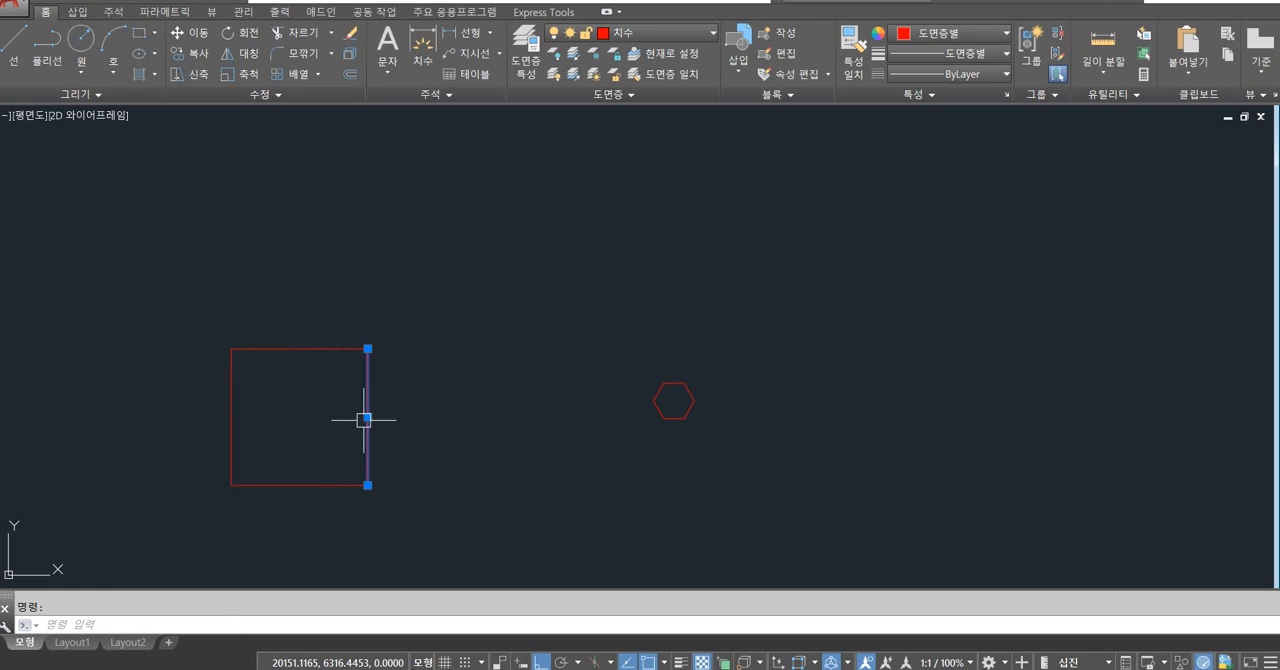
pyautogui.click(312, 348)
pyautogui.press('Escape')
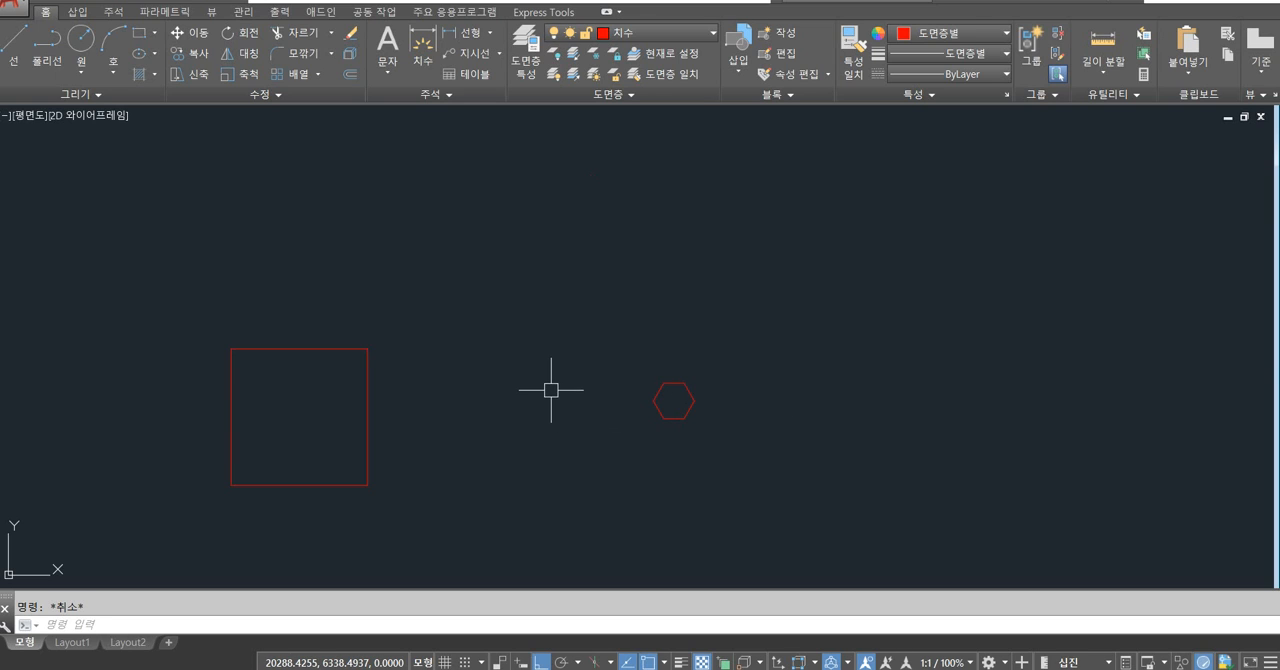
pyautogui.scroll(6, 690, 385)
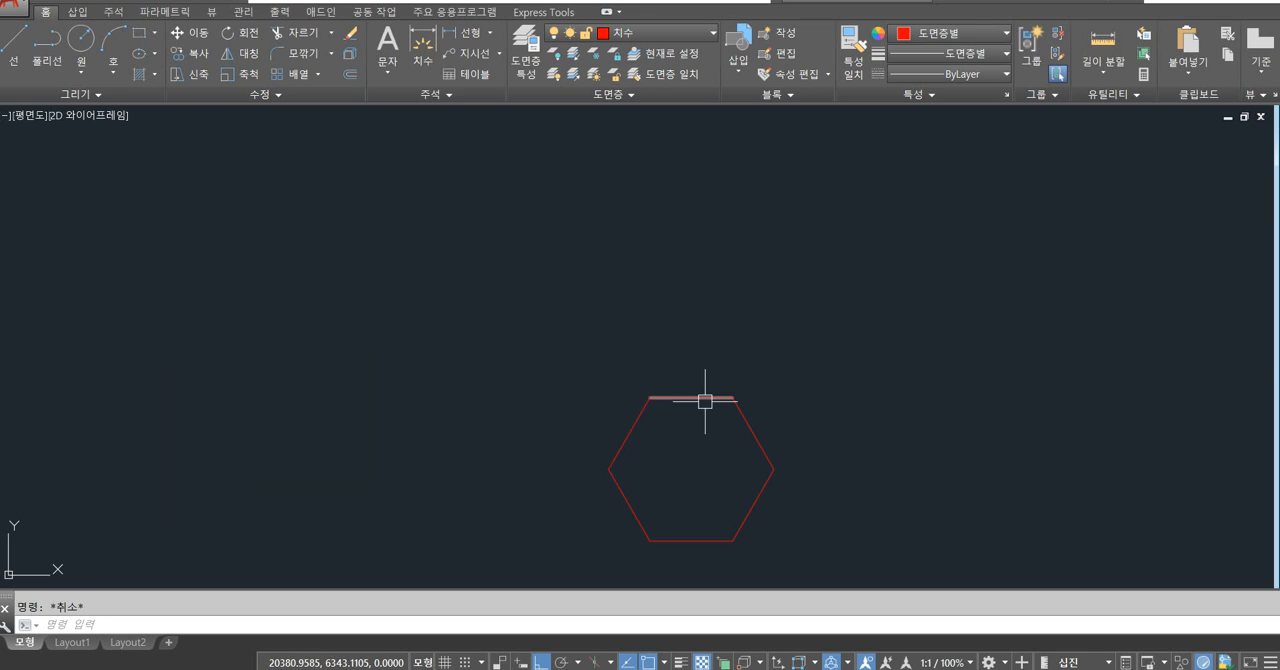
pyautogui.click(705, 401)
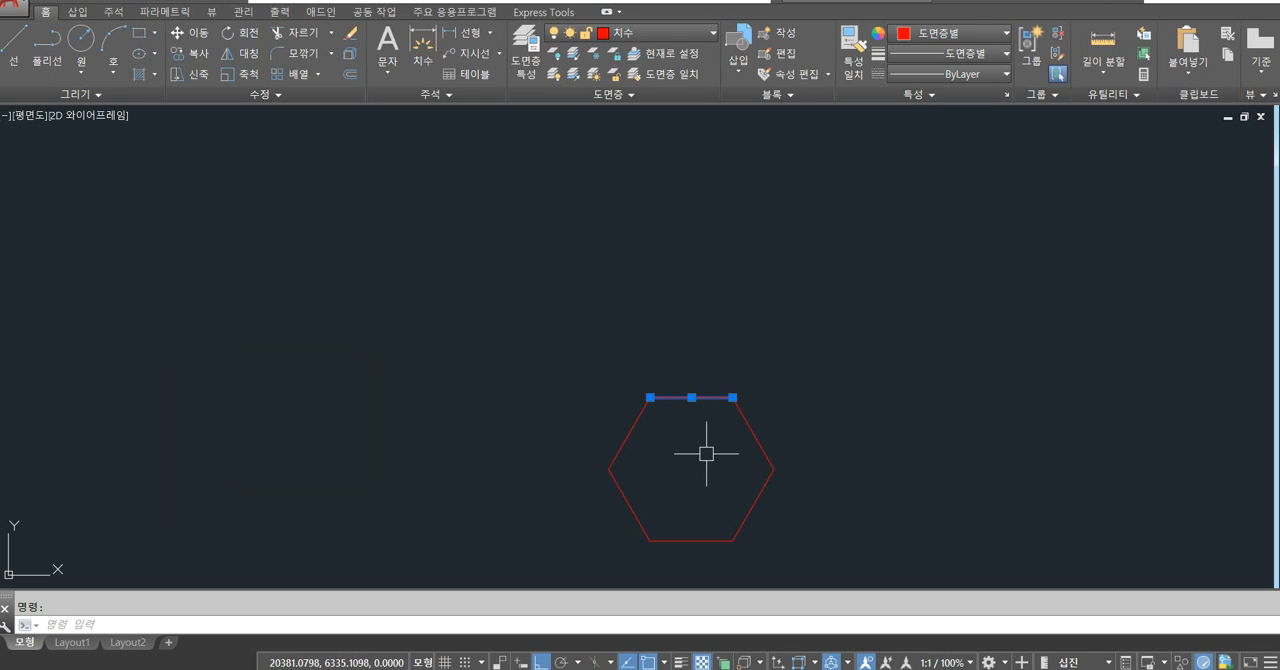
pyautogui.moveTo(708, 449); pyautogui.dragTo(694, 403, button='middle')
pyautogui.press('Escape')
pyautogui.click(705, 352)
pyautogui.click(735, 366)
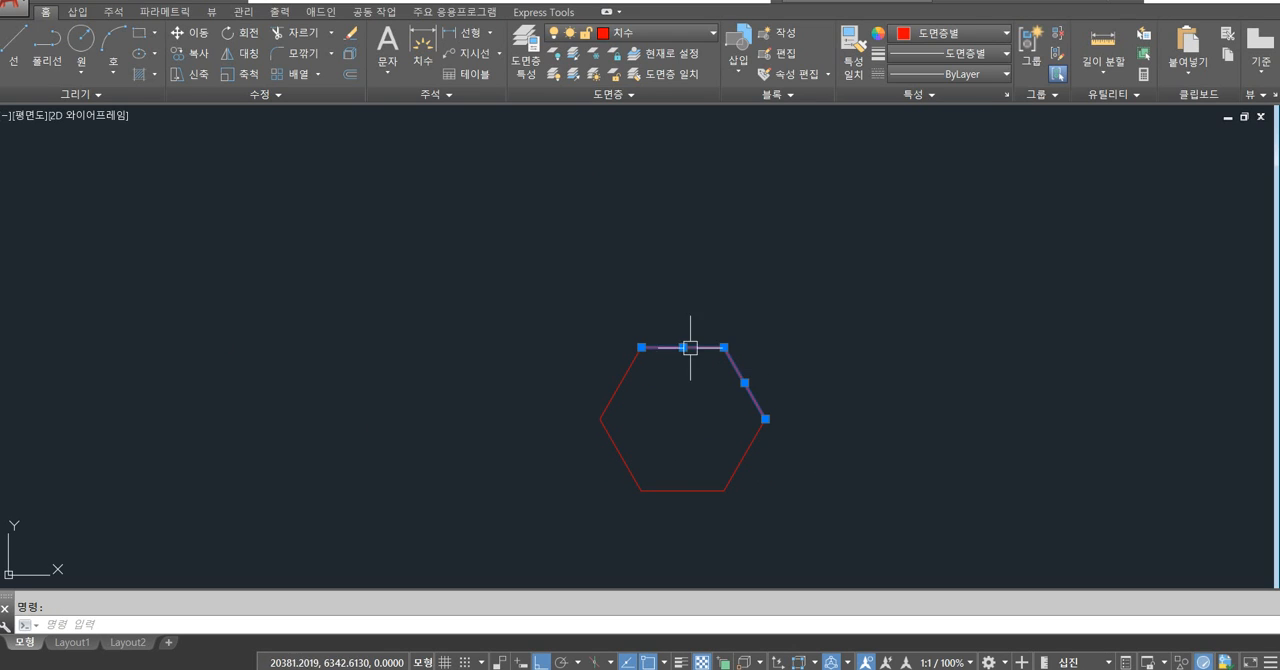
pyautogui.press('Escape')
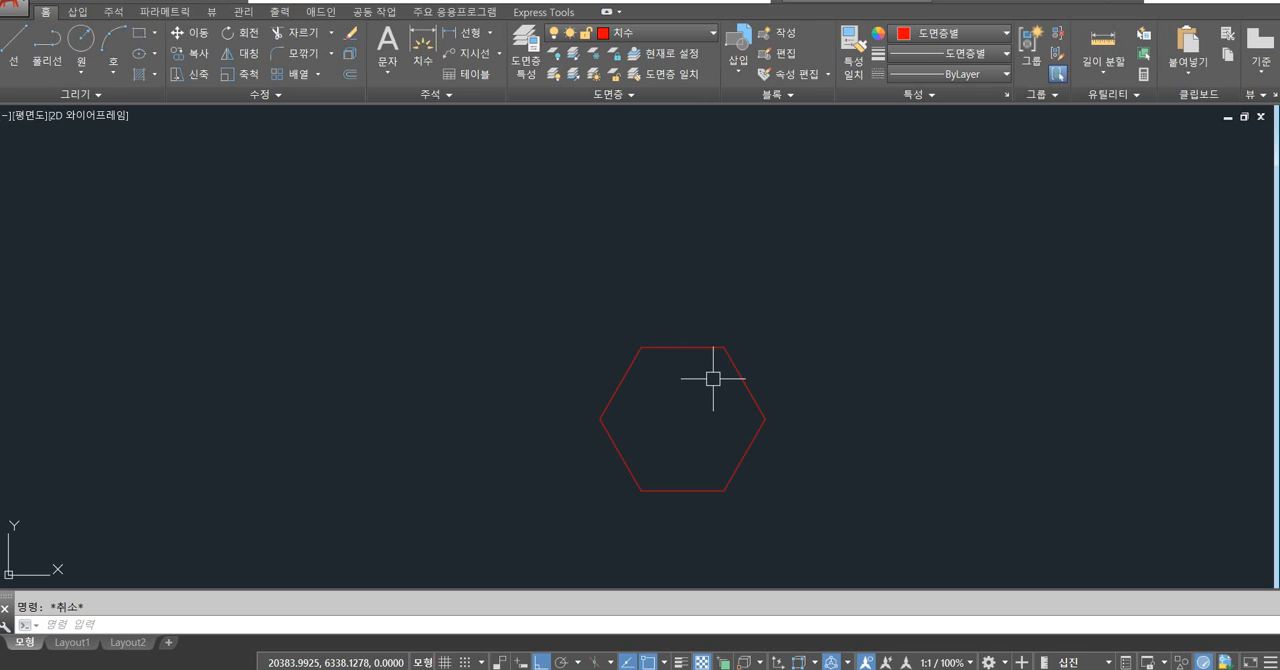
# Move all the sides of the hexagon to the 외형선 layer.
pyautogui.scroll(-1, 688, 378)
pyautogui.click(700, 372)
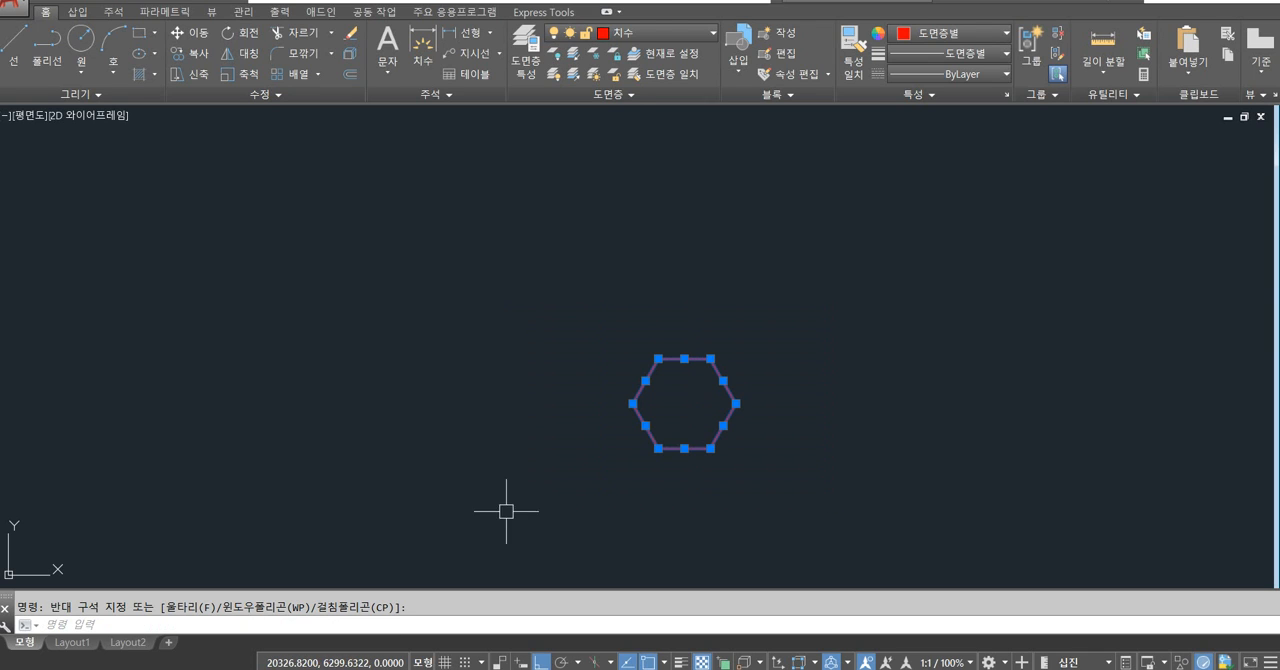
pyautogui.click(668, 31)
pyautogui.click(651, 177)
pyautogui.press('Escape')
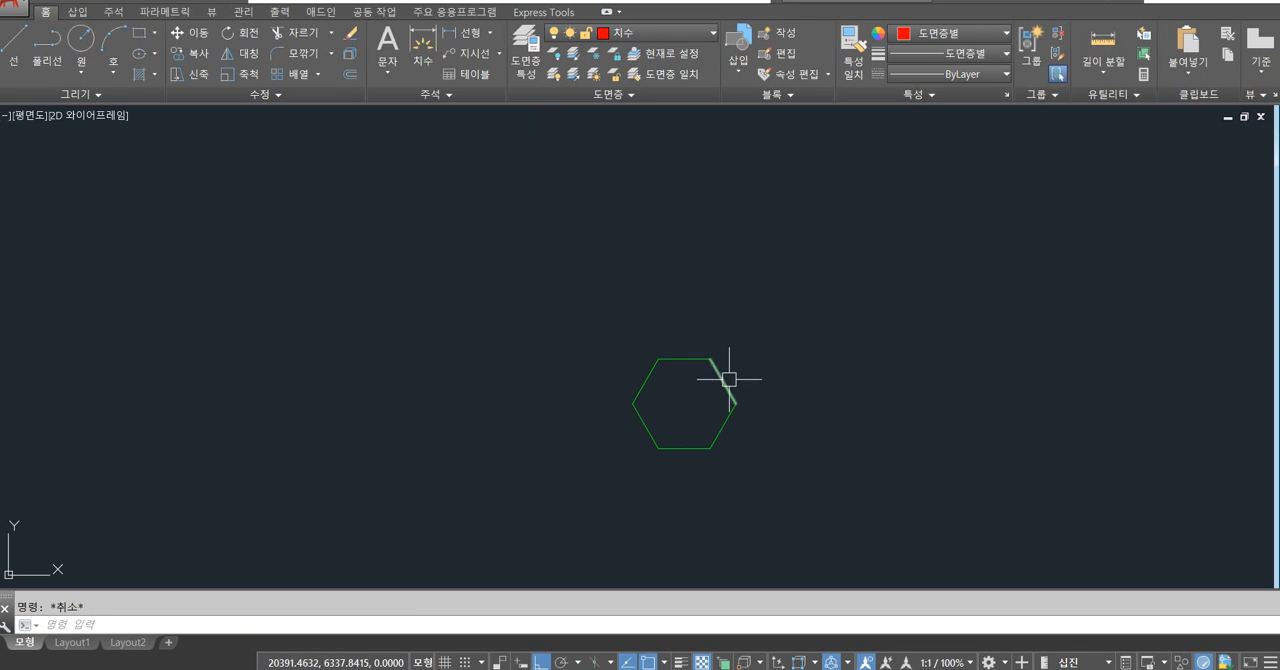
# Select the hexagon's top and upper-right sides to examine the individual segments, then clear the selection.
pyautogui.scroll(2, 729, 379)
pyautogui.click(669, 345)
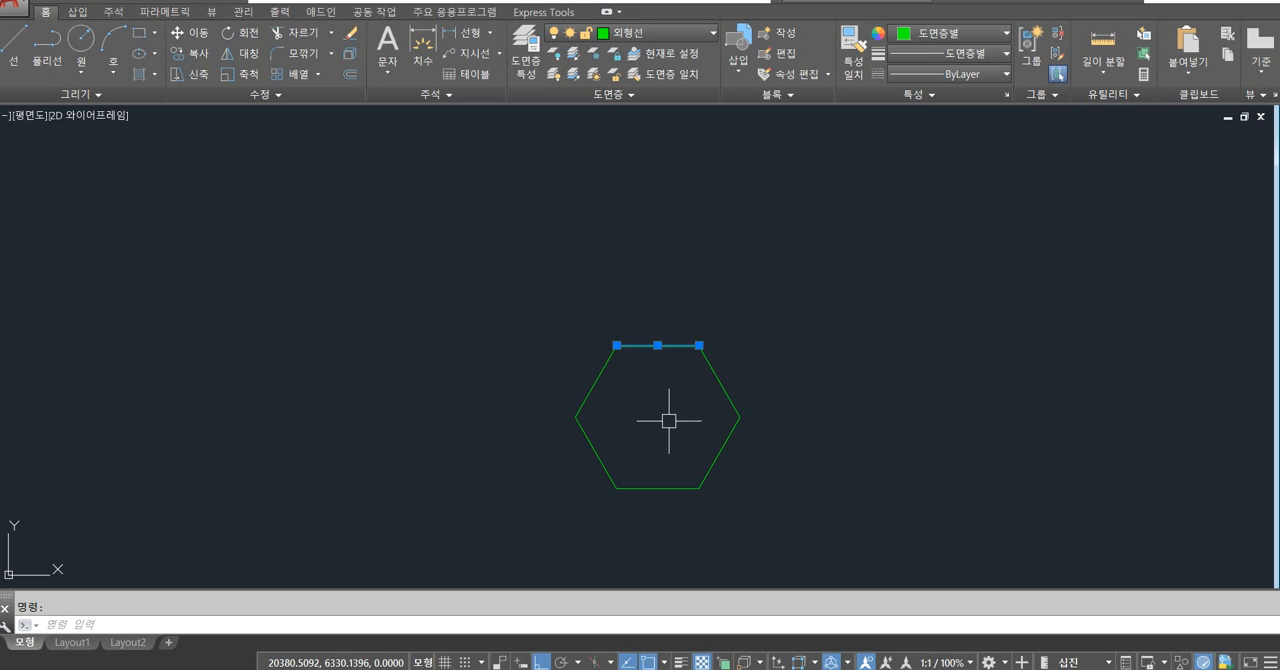
pyautogui.press('Escape')
pyautogui.click(640, 345)
pyautogui.click(720, 368)
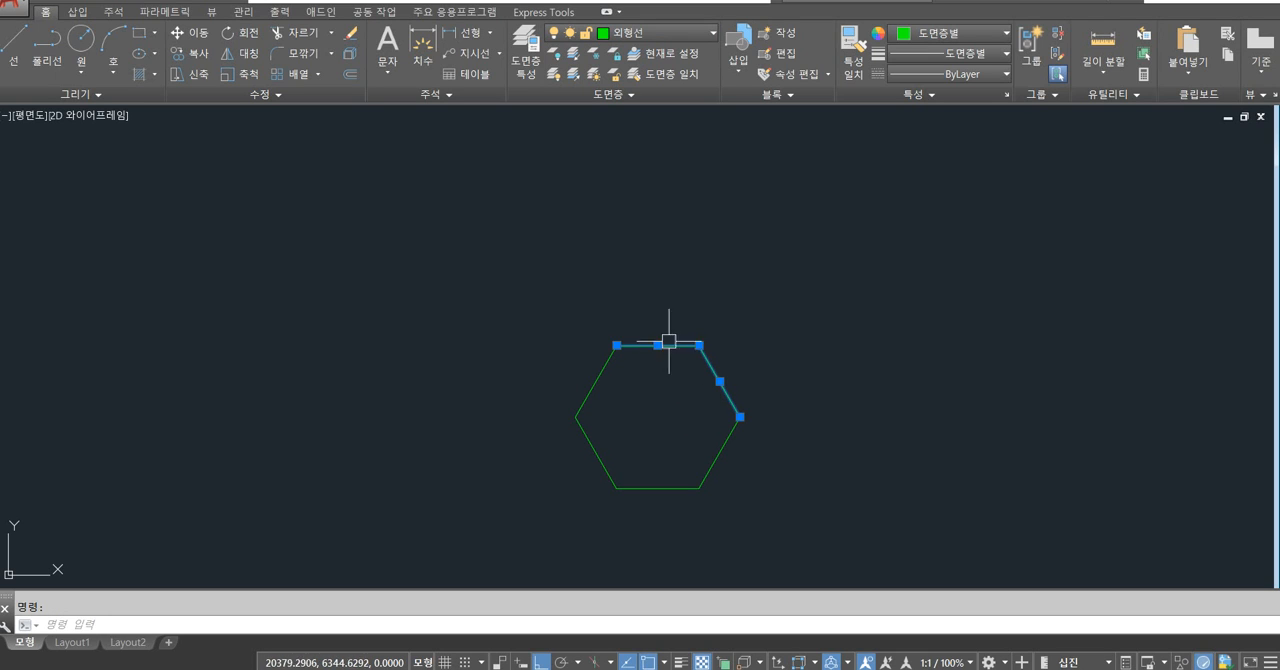
pyautogui.press('Escape')
# Draw a short vertical line upward from the midpoint of the hexagon's top side.
pyautogui.scroll(4, 673, 362)
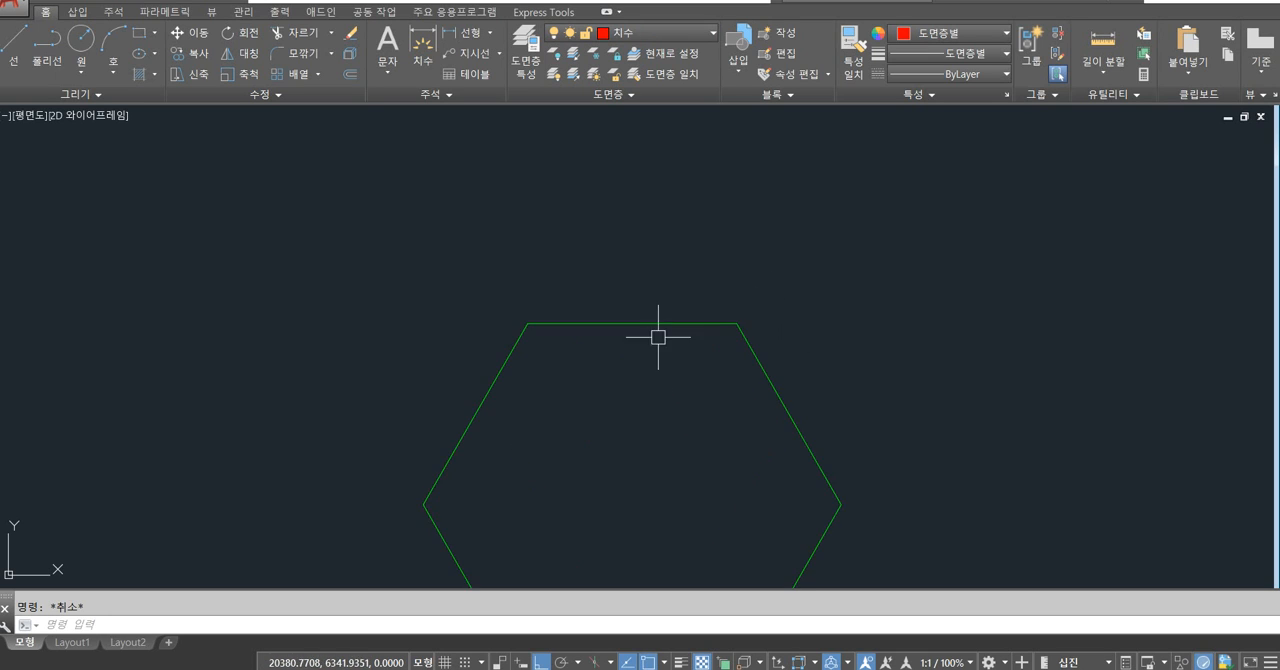
pyautogui.write('l')
pyautogui.press('space')
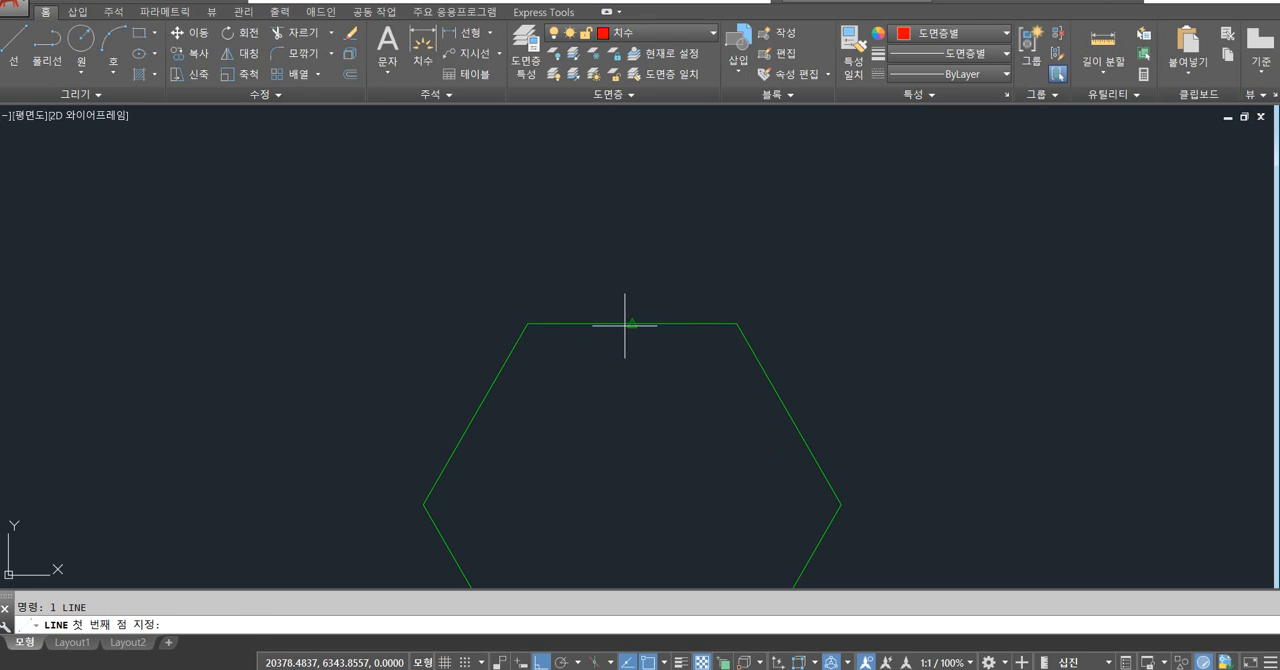
pyautogui.click(632, 323)
pyautogui.click(632, 273)
pyautogui.press('space')
# Trim the left half of the hexagon's top side and redraw it as a separate line from the midpoint to the upper-left corner.
pyautogui.write('tr')
pyautogui.press('space')
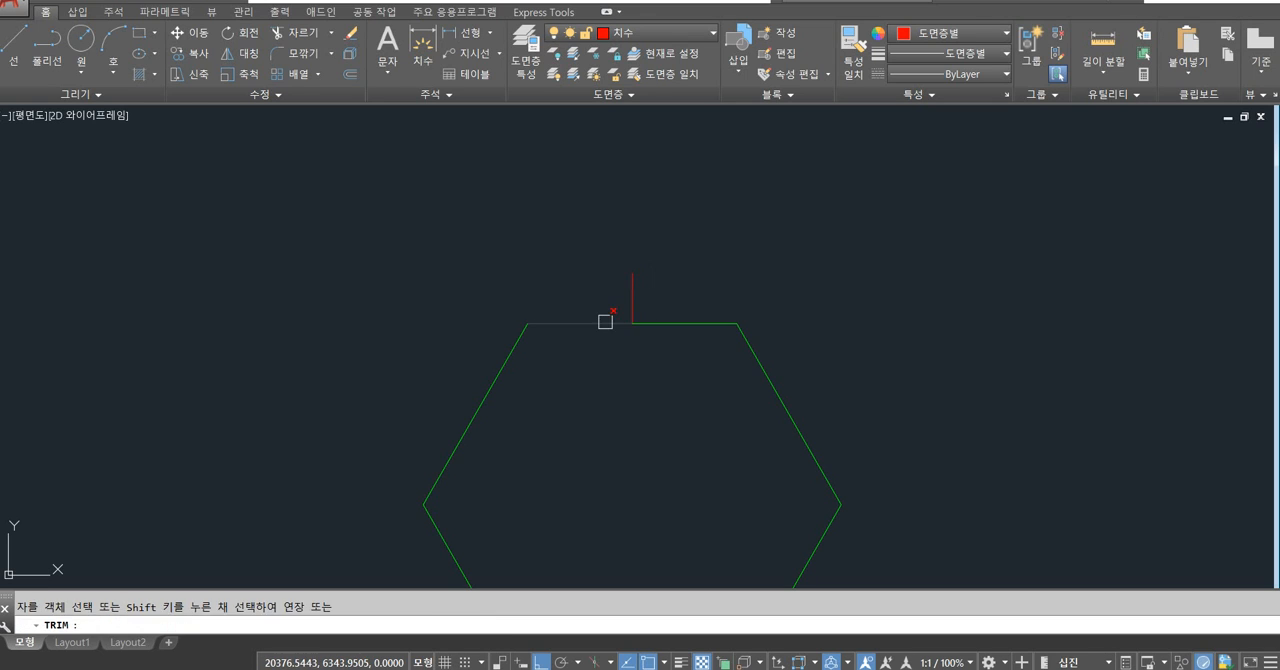
pyautogui.click(605, 321)
pyautogui.press('space')
pyautogui.write('l')
pyautogui.press('space')
pyautogui.click(632, 323)
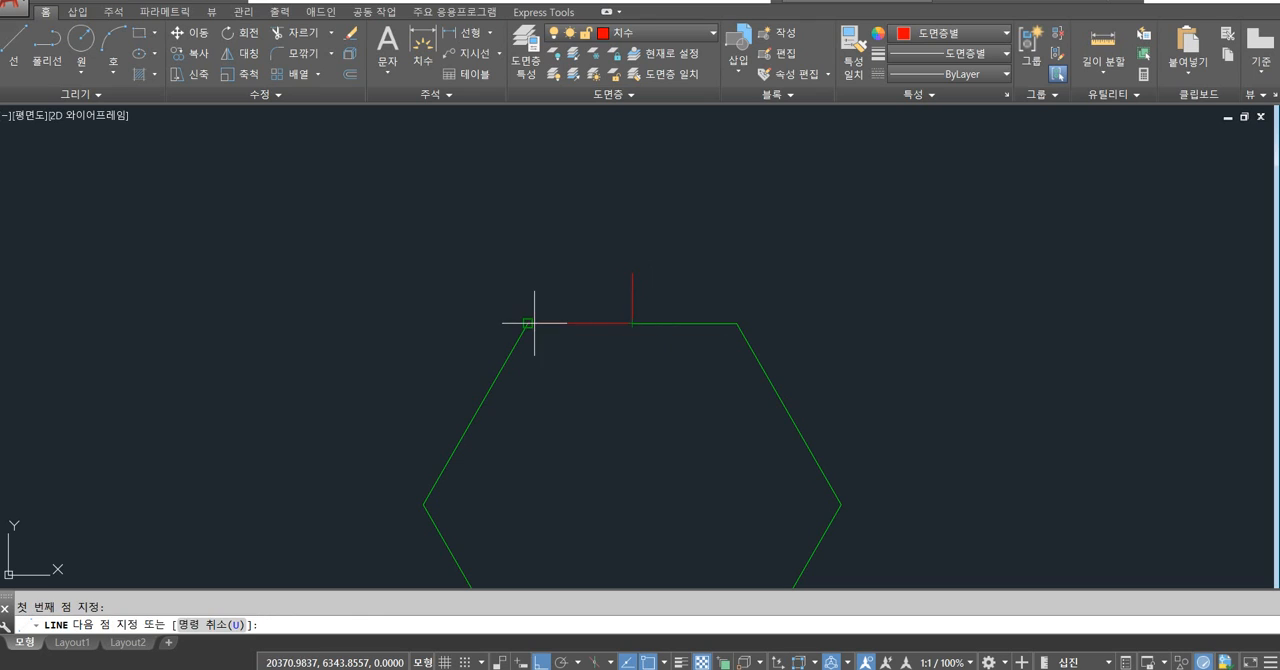
pyautogui.click(534, 323)
pyautogui.press('space')
# Match the properties of the top side's right half onto the redrawn left half.
pyautogui.write('m')
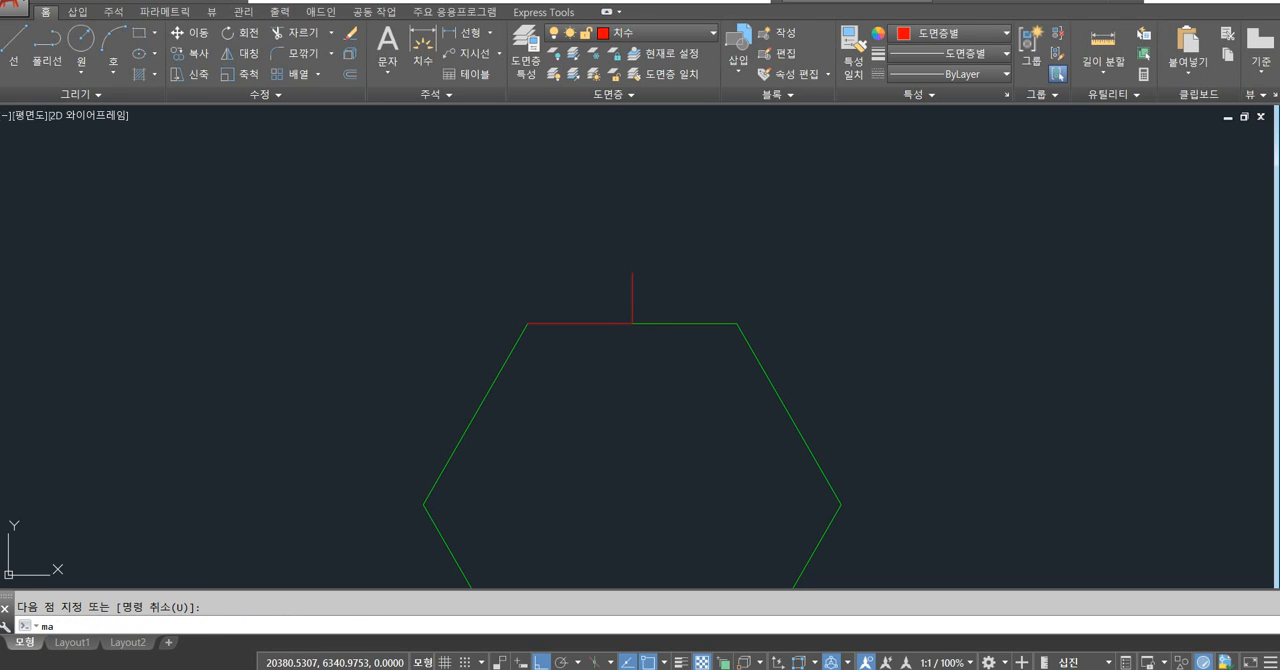
pyautogui.write('a')
pyautogui.press('space')
pyautogui.click(666, 326)
pyautogui.click(612, 326)
pyautogui.press('space')
# Delete the short vertical line above the hexagon's top side.
pyautogui.click(671, 255)
pyautogui.click(595, 287)
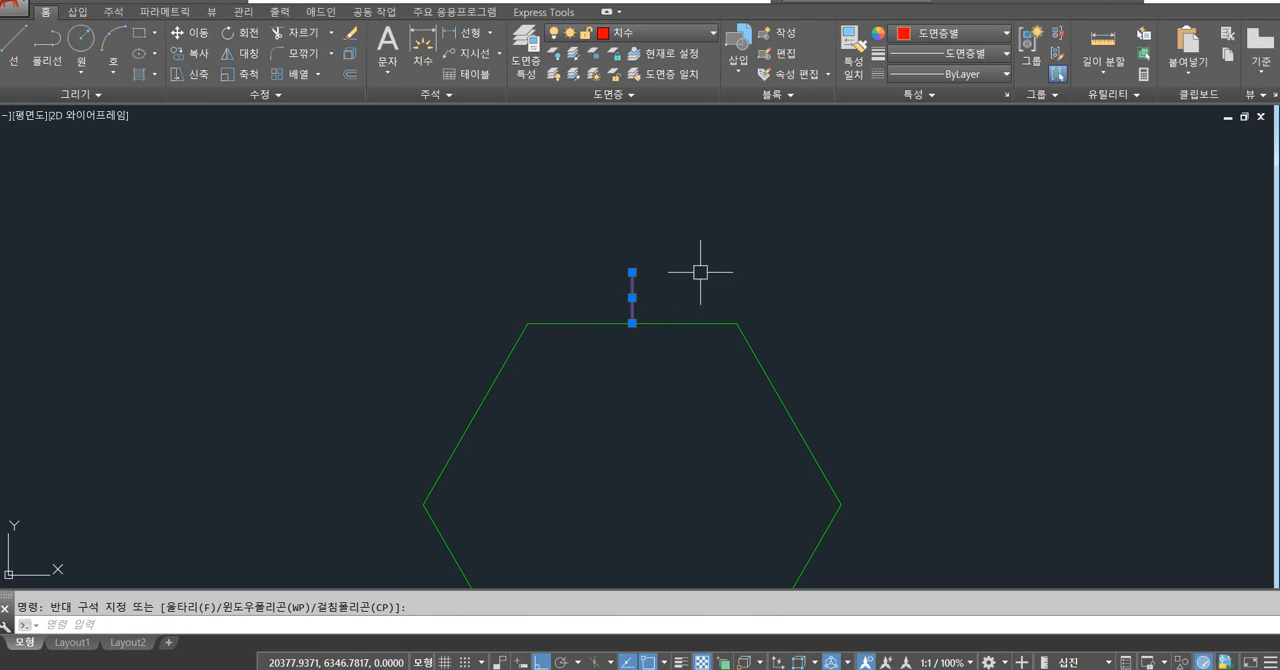
pyautogui.press('Delete')
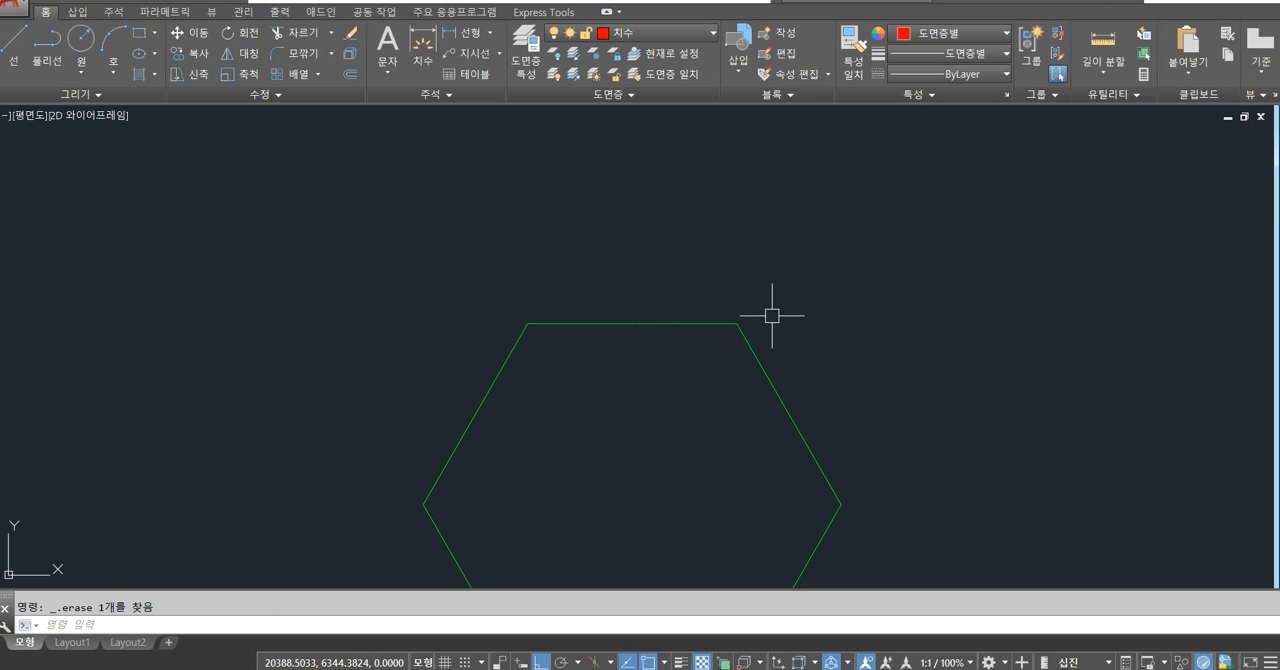
# Select the right and left halves of the hexagon's top side in turn to check whether they are separate lines.
pyautogui.click(668, 322)
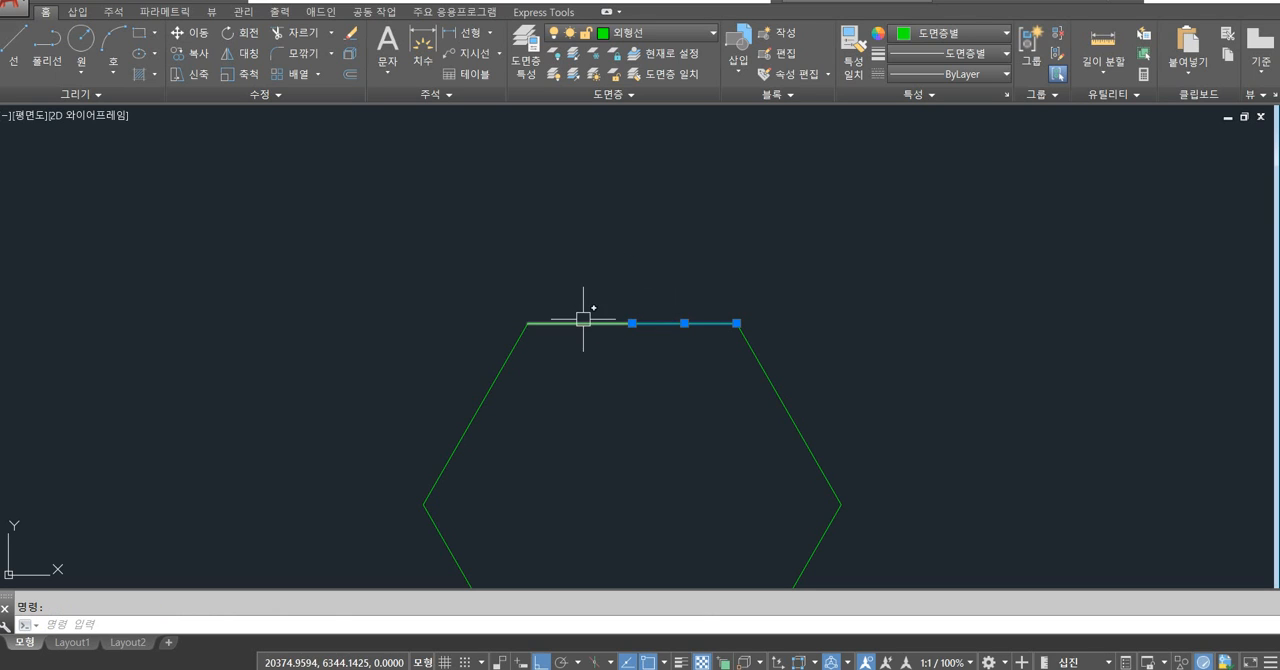
pyautogui.click(583, 321)
pyautogui.keyDown('shift'); pyautogui.click(673, 323); pyautogui.keyUp('shift')
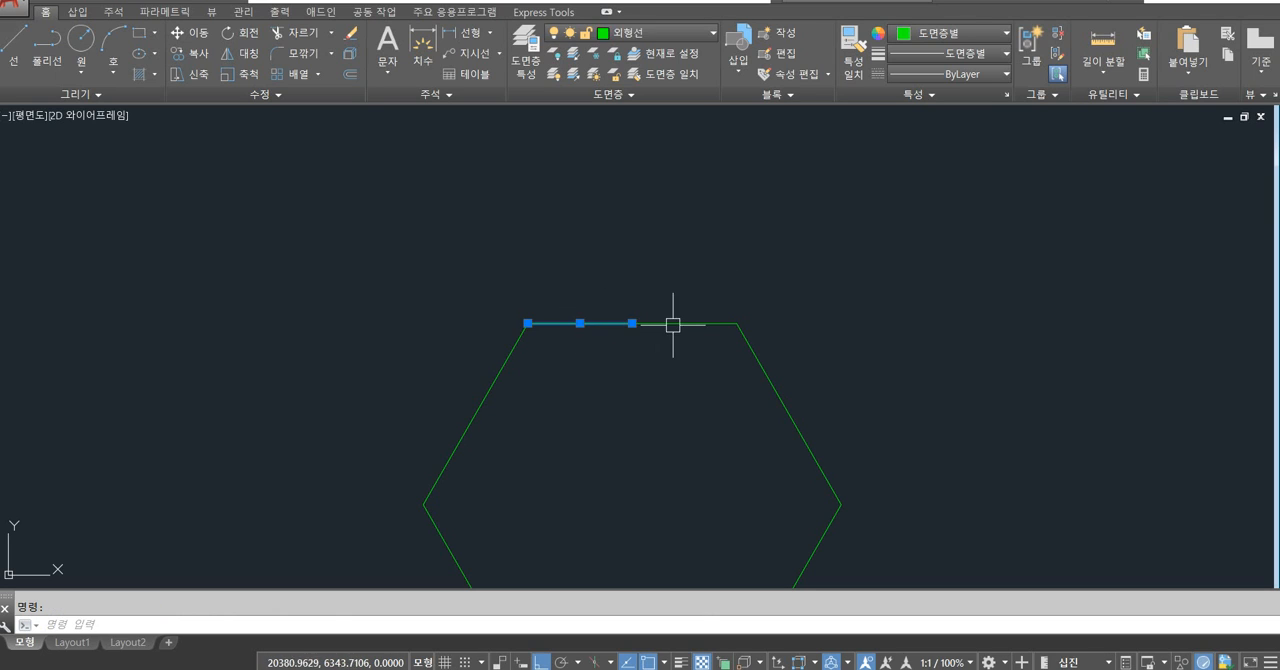
pyautogui.press('Escape')
# Delete the left half of the hexagon's top side and extend the right half to the upper-left corner as one line.
pyautogui.click(578, 323)
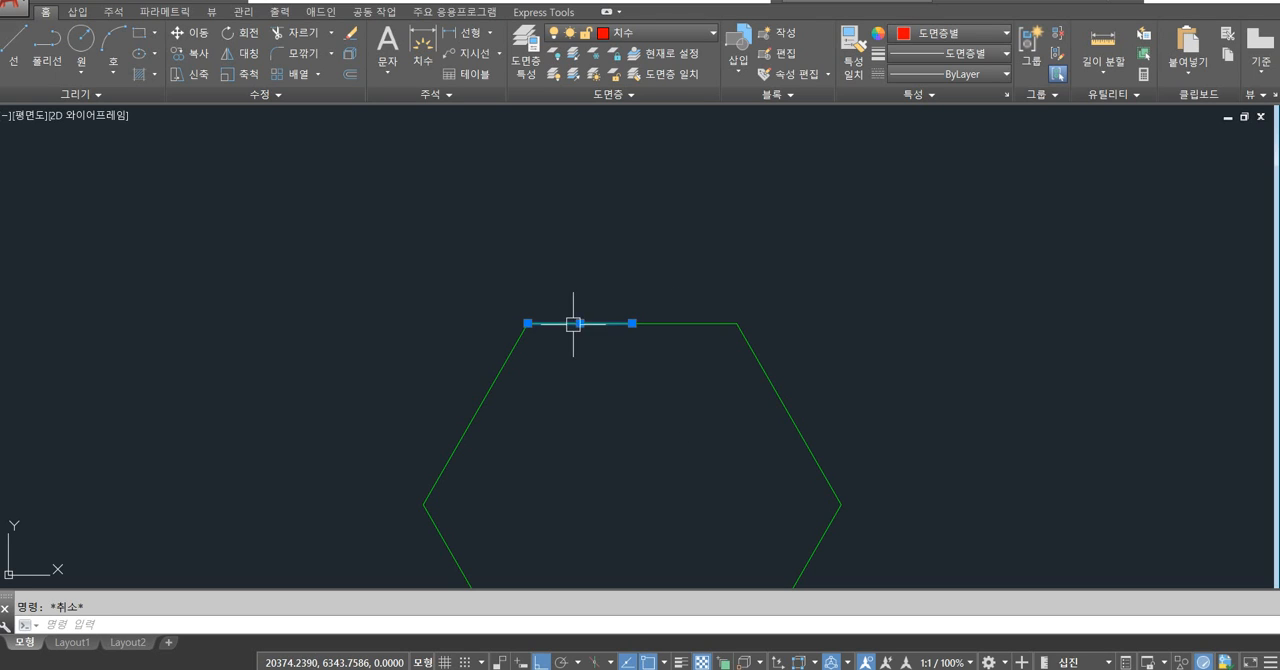
pyautogui.press('Delete')
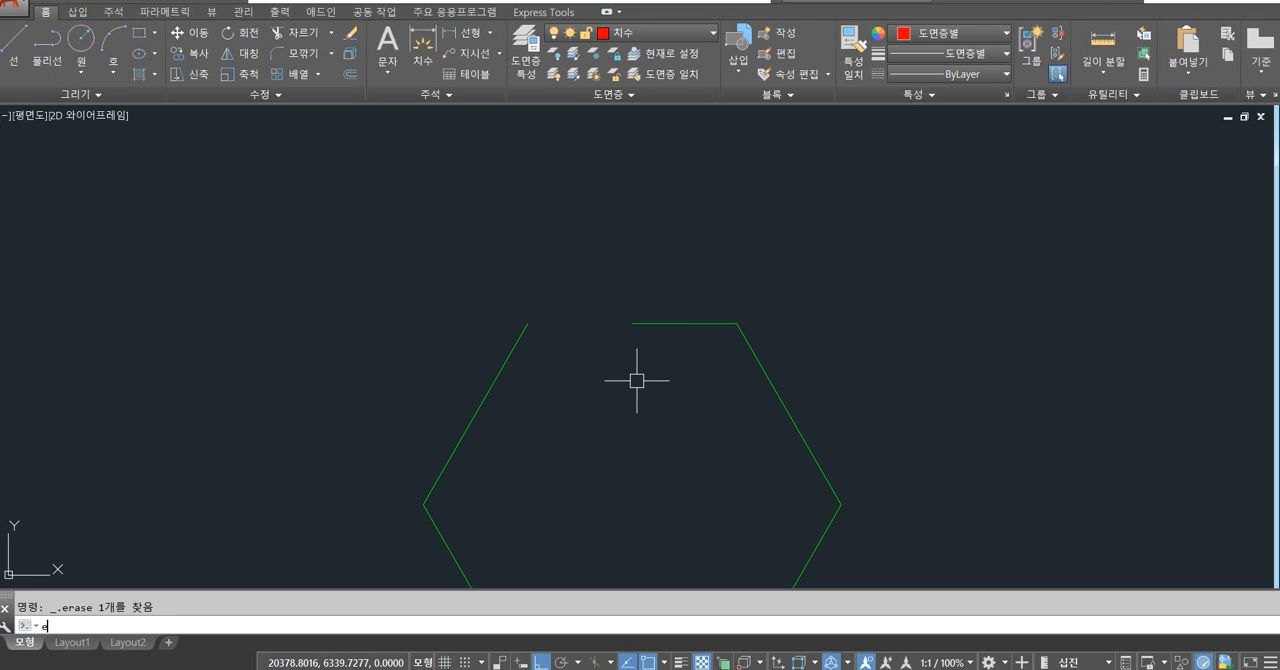
pyautogui.write('ex')
pyautogui.press('Return')
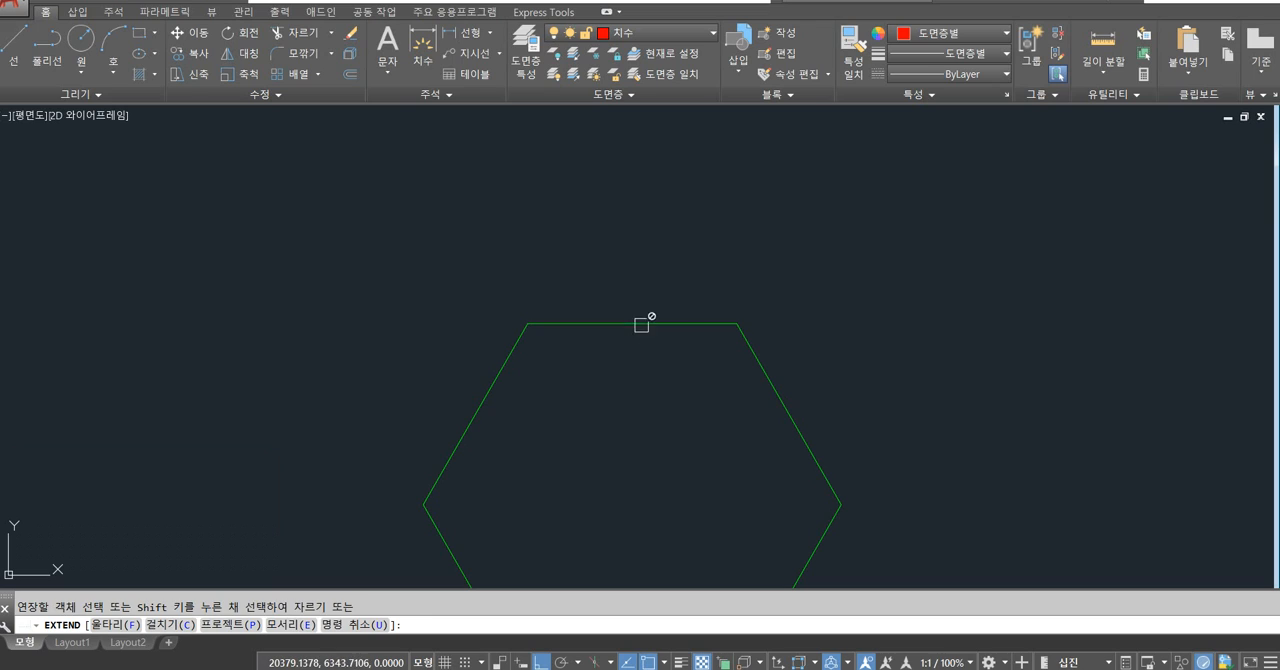
pyautogui.press('Return')
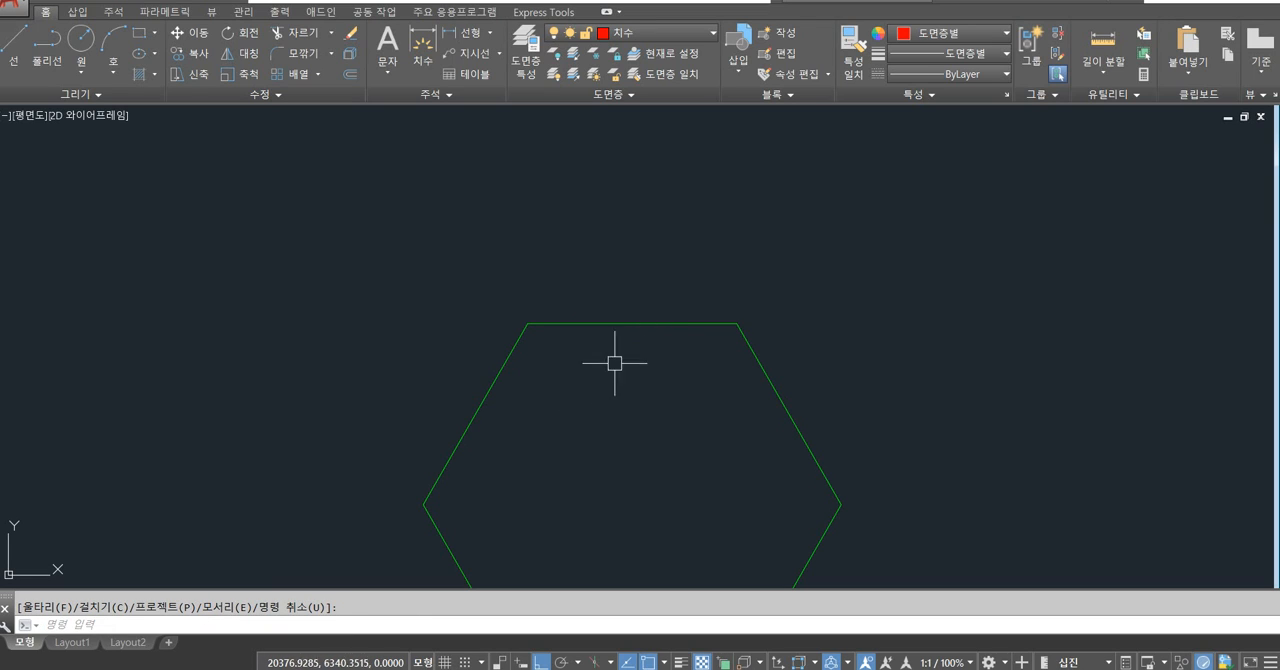
pyautogui.click(617, 322)
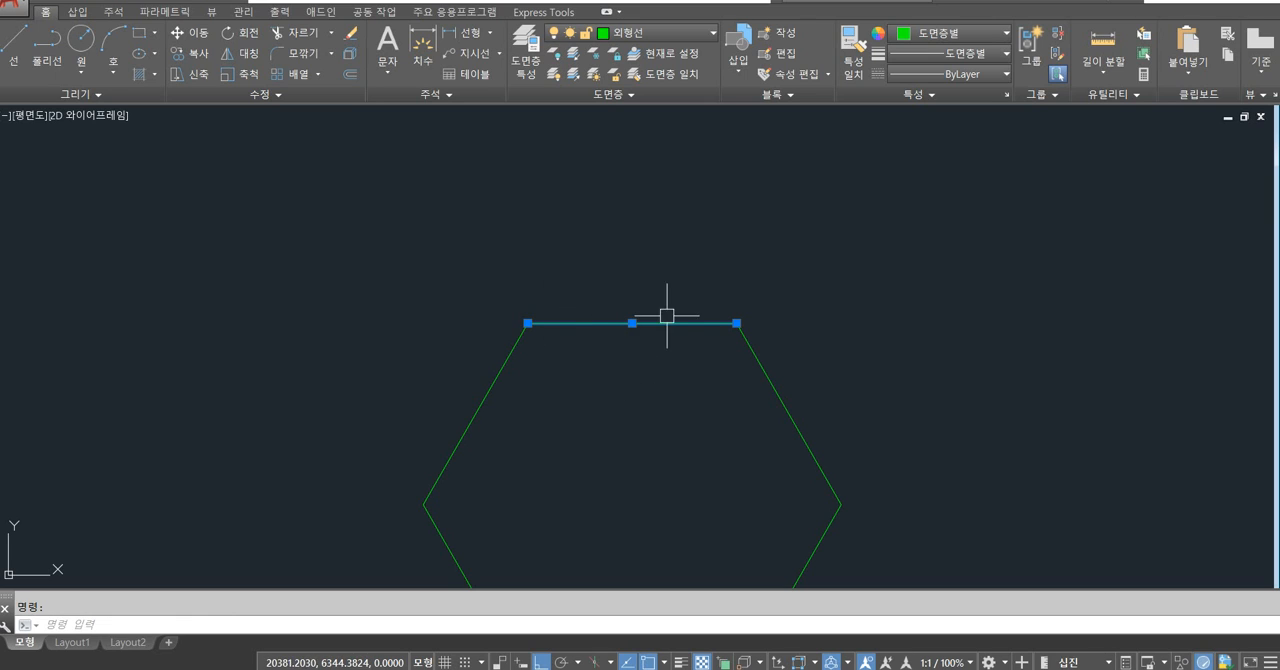
pyautogui.press('Escape')
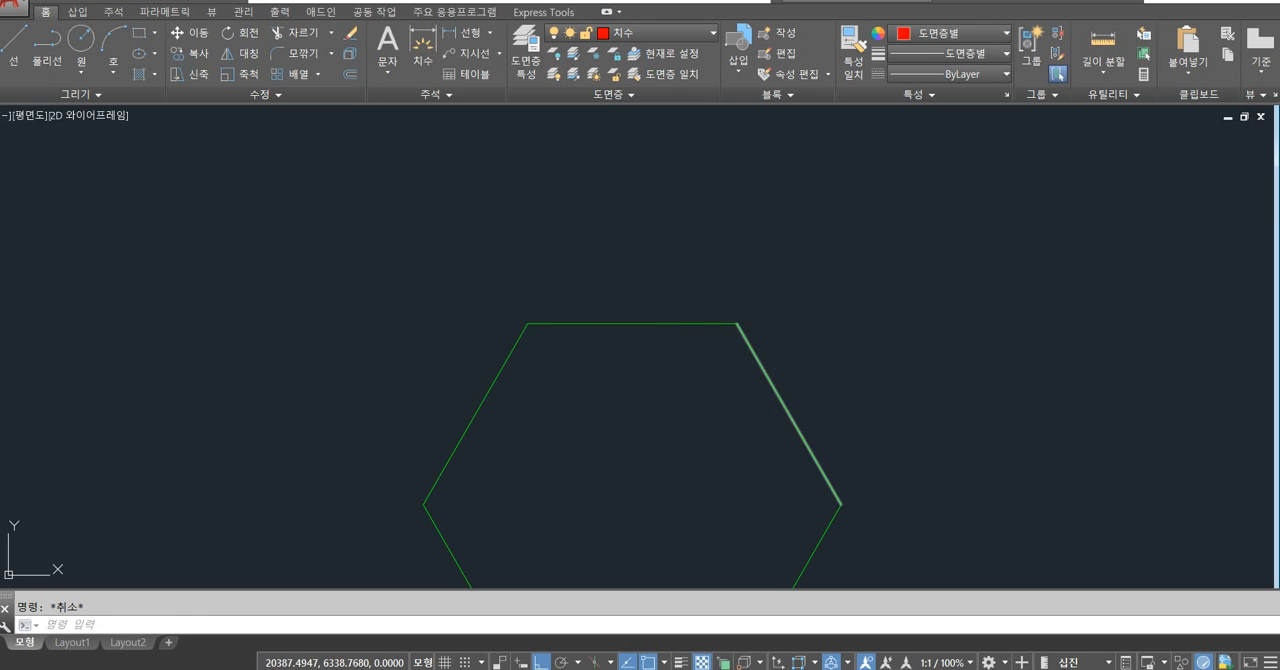
# Make 외형선 the current layer for drawing in the empty space between the red frame and the hexagon.
pyautogui.scroll(-4, 636, 345)
pyautogui.press('F8')
pyautogui.press('F8')
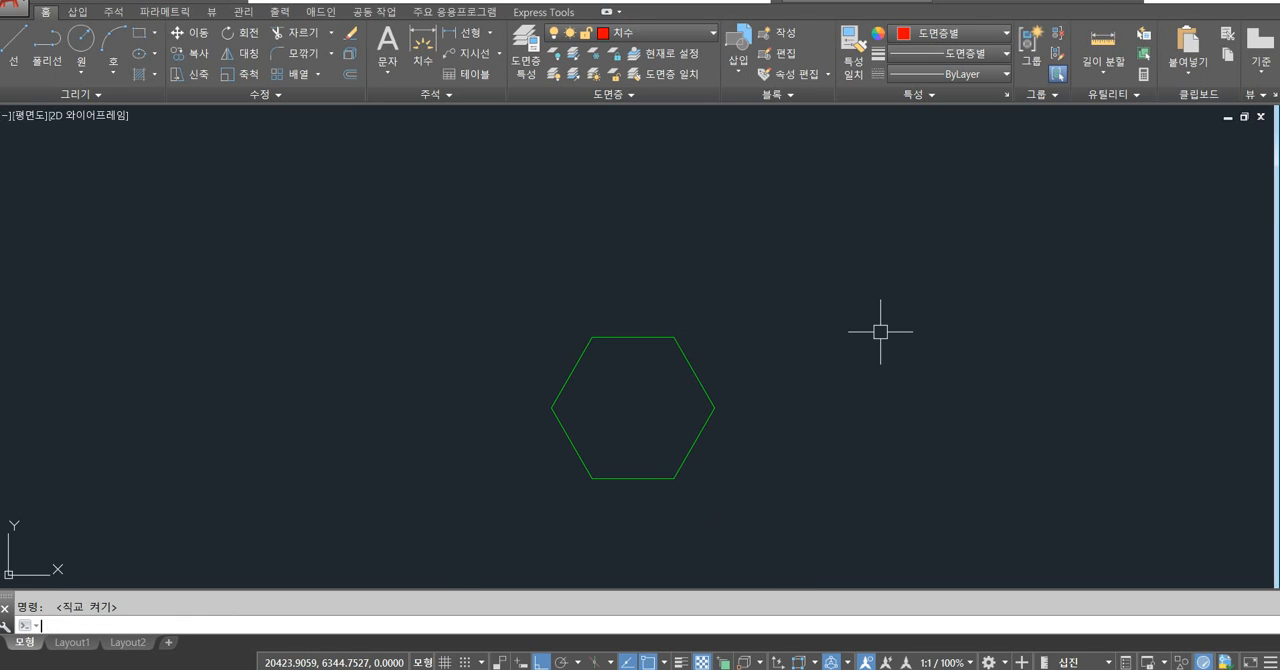
pyautogui.moveTo(749, 417); pyautogui.dragTo(697, 394, button='middle')
pyautogui.scroll(-2, 587, 381)
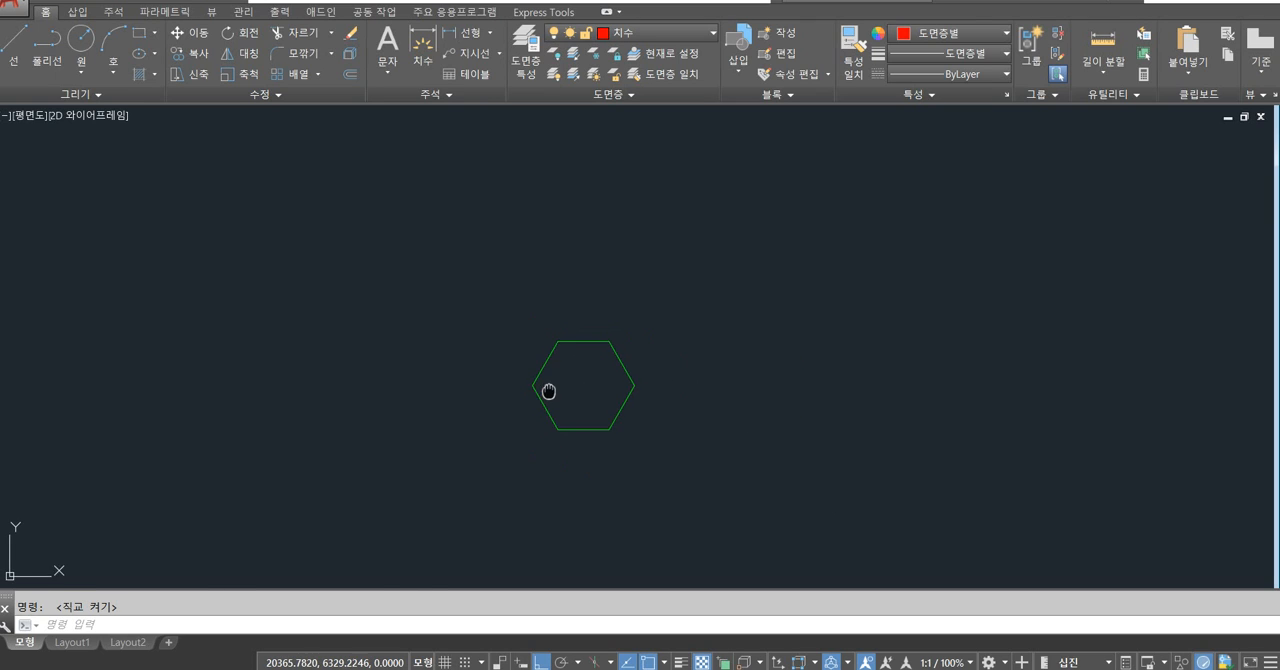
pyautogui.moveTo(546, 389); pyautogui.dragTo(929, 394, button='middle')
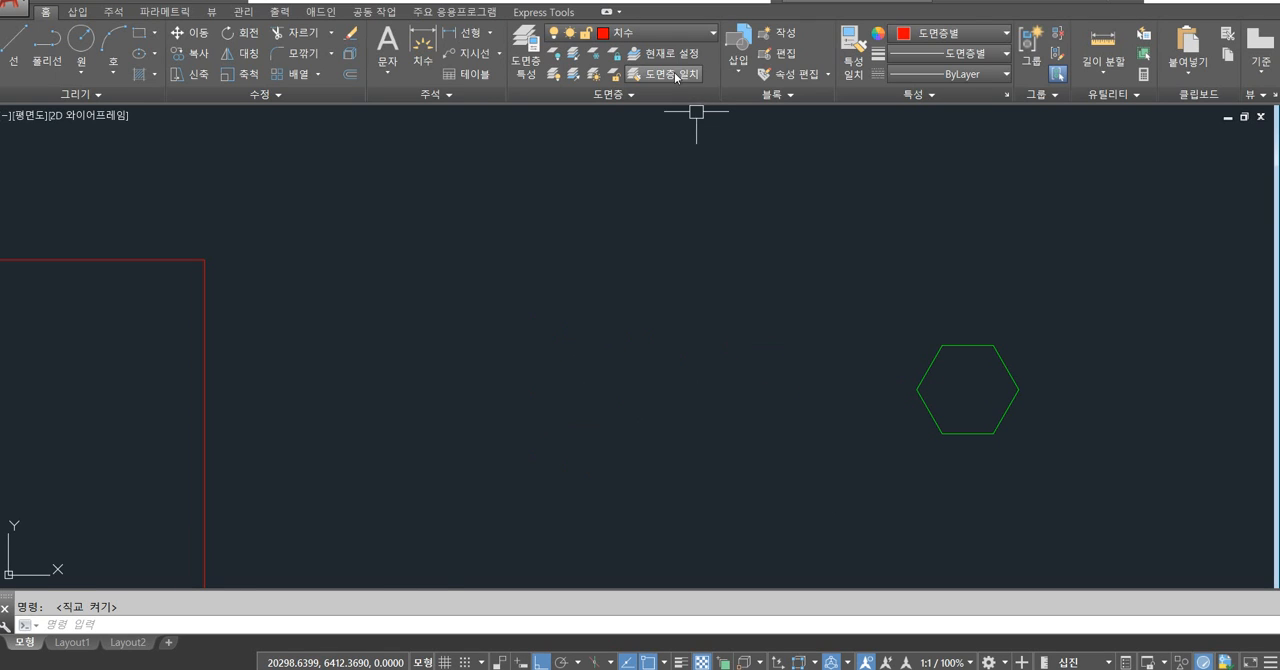
pyautogui.click(670, 36)
pyautogui.click(632, 174)
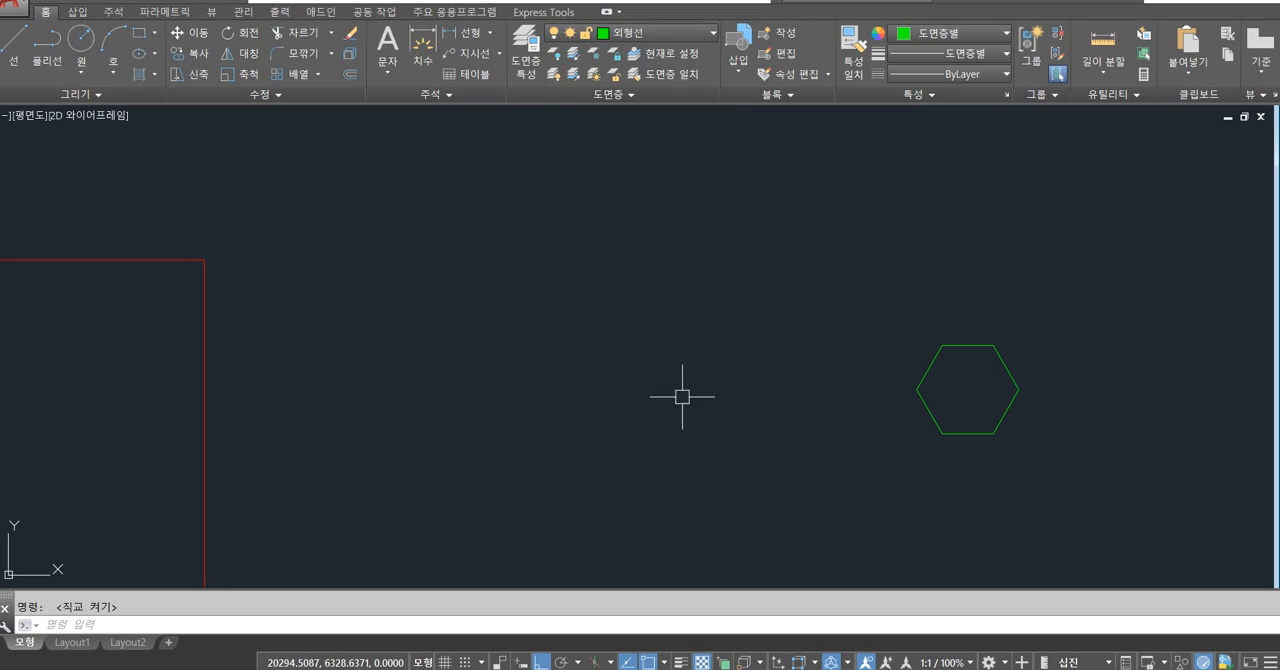
# Draw a circle of radius 30 between the red frame and the hexagon.
pyautogui.write('c')
pyautogui.press('Return')
pyautogui.click(598, 396)
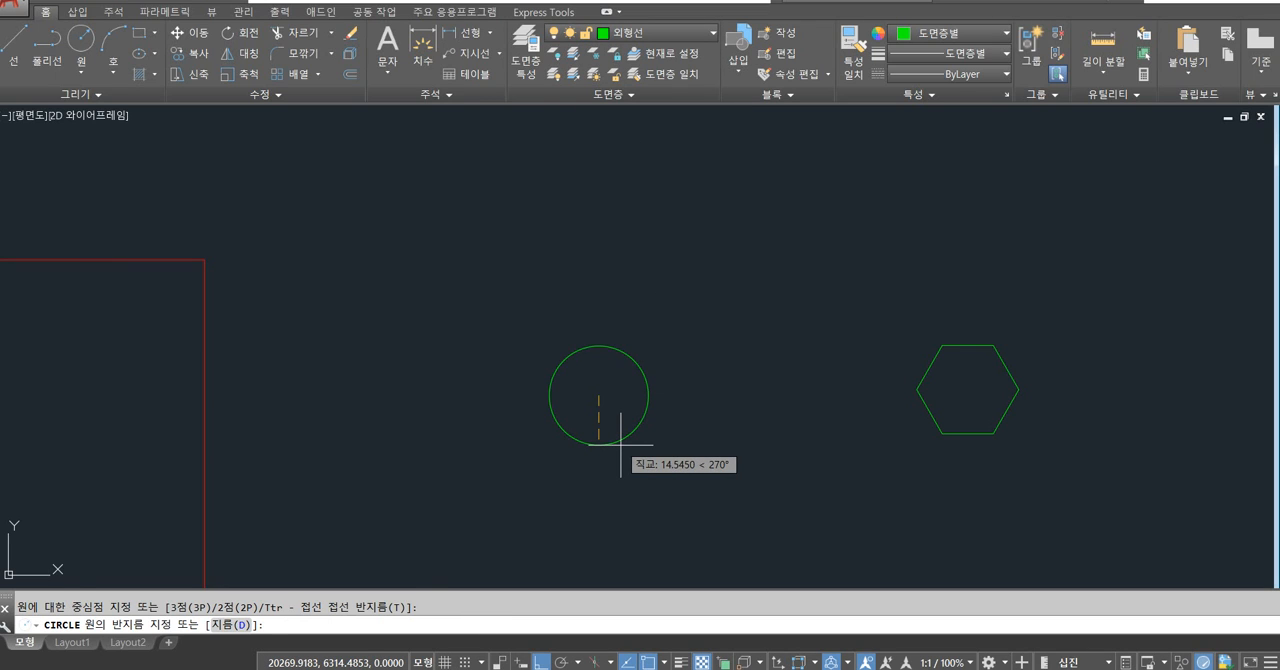
pyautogui.write('30')
pyautogui.press('Return')
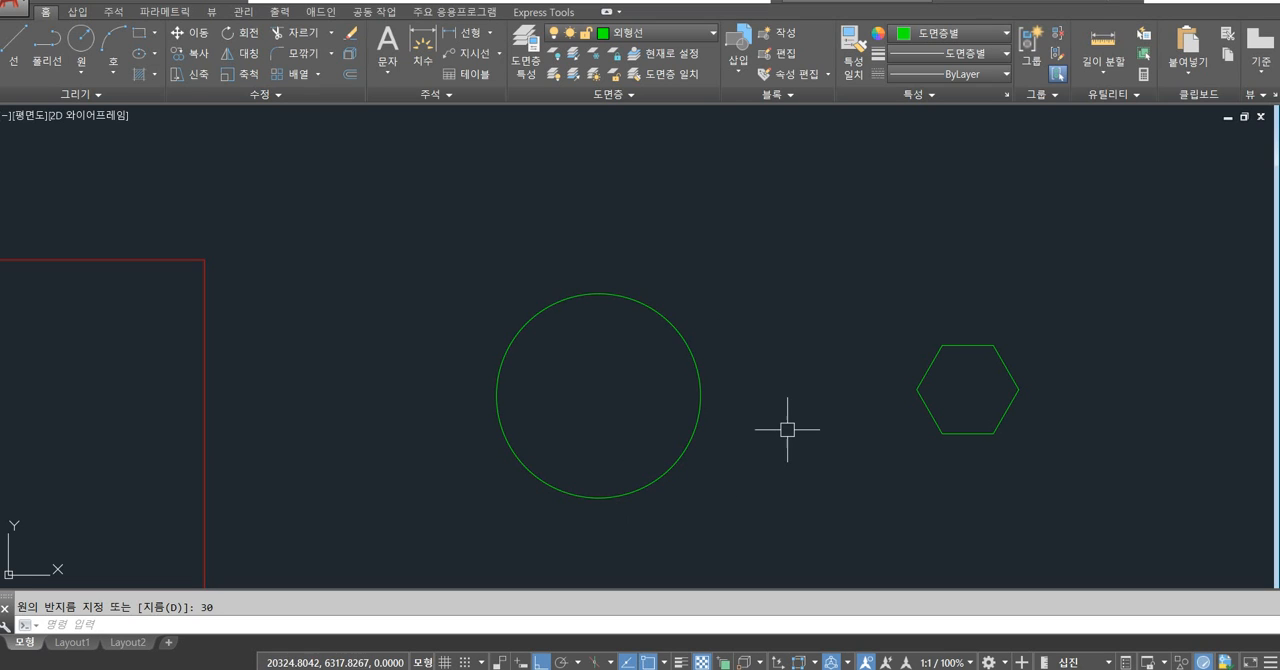
# Draw a horizontal diameter line across the circle from its right quadrant to its left quadrant.
pyautogui.write('l')
pyautogui.press('Return')
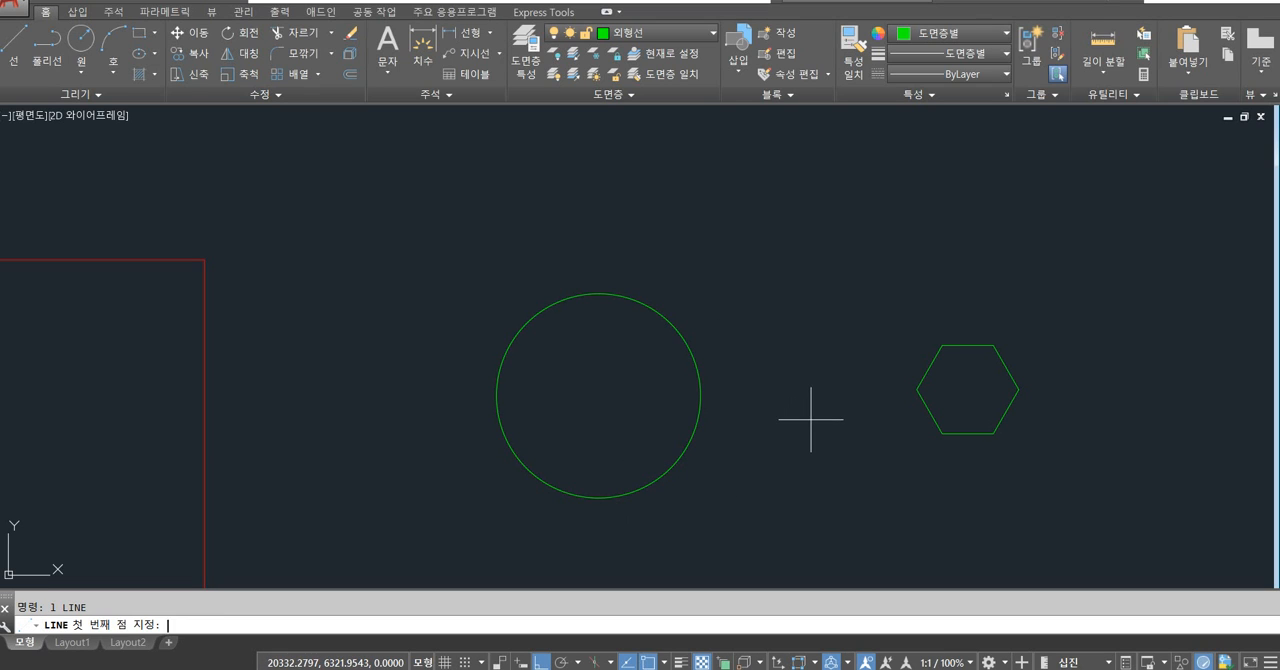
pyautogui.click(700, 395)
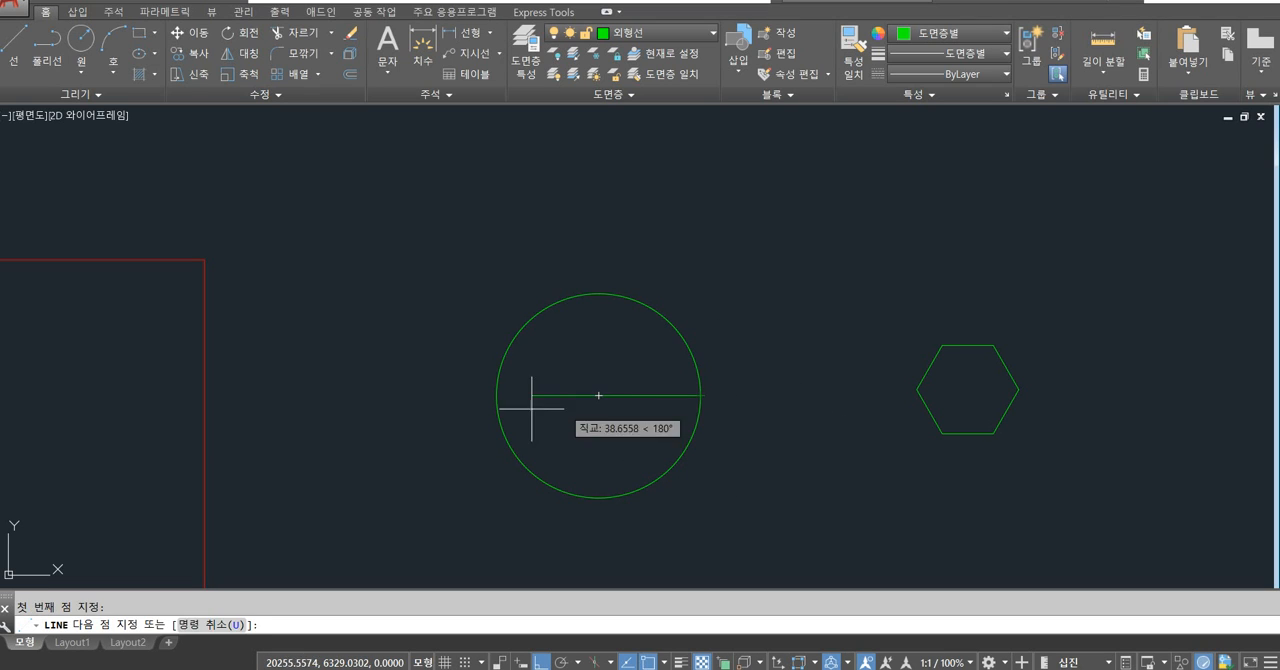
pyautogui.click(497, 395)
pyautogui.press('Return')
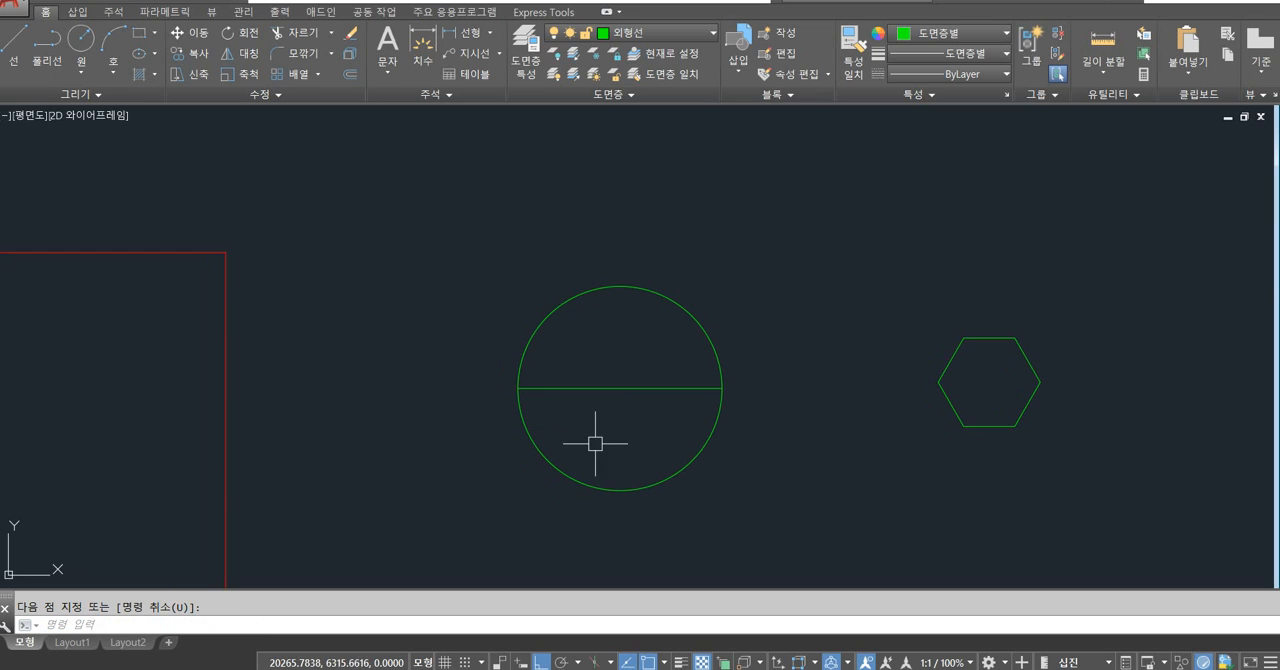
# Draw a horizontal helper line about 93 long just below the diameter, running past the circle on both sides.
pyautogui.scroll(2, 591, 445)
pyautogui.write('l')
pyautogui.press('Return')
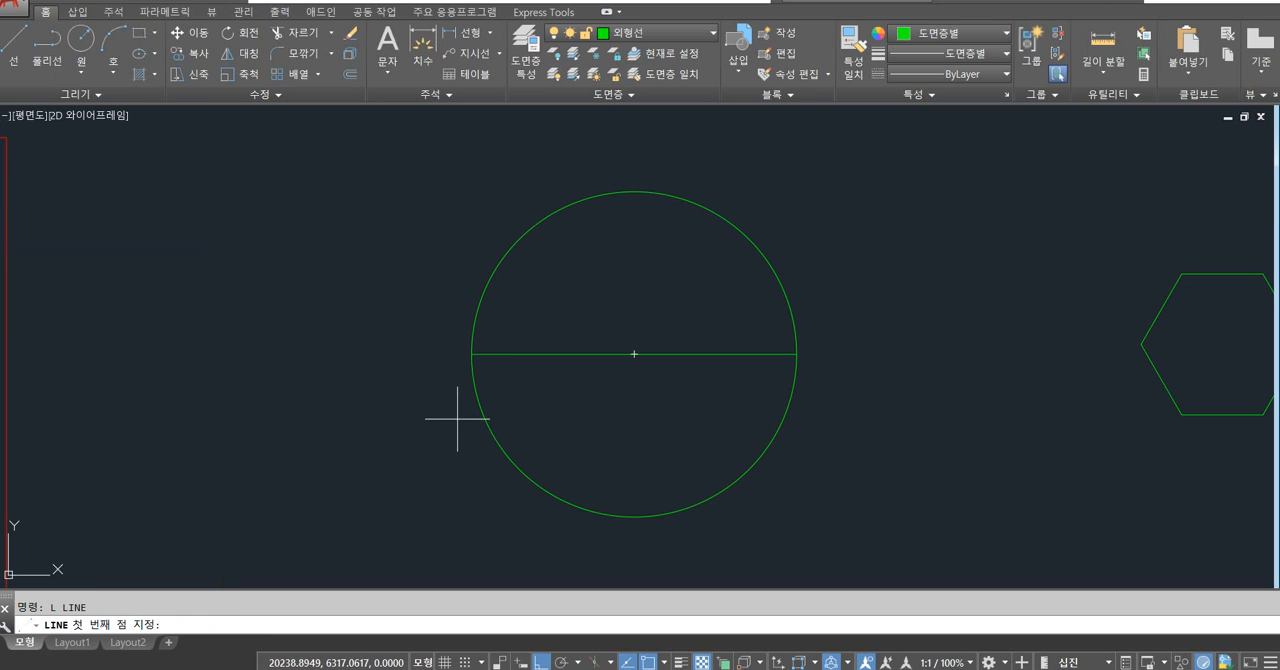
pyautogui.click(418, 399)
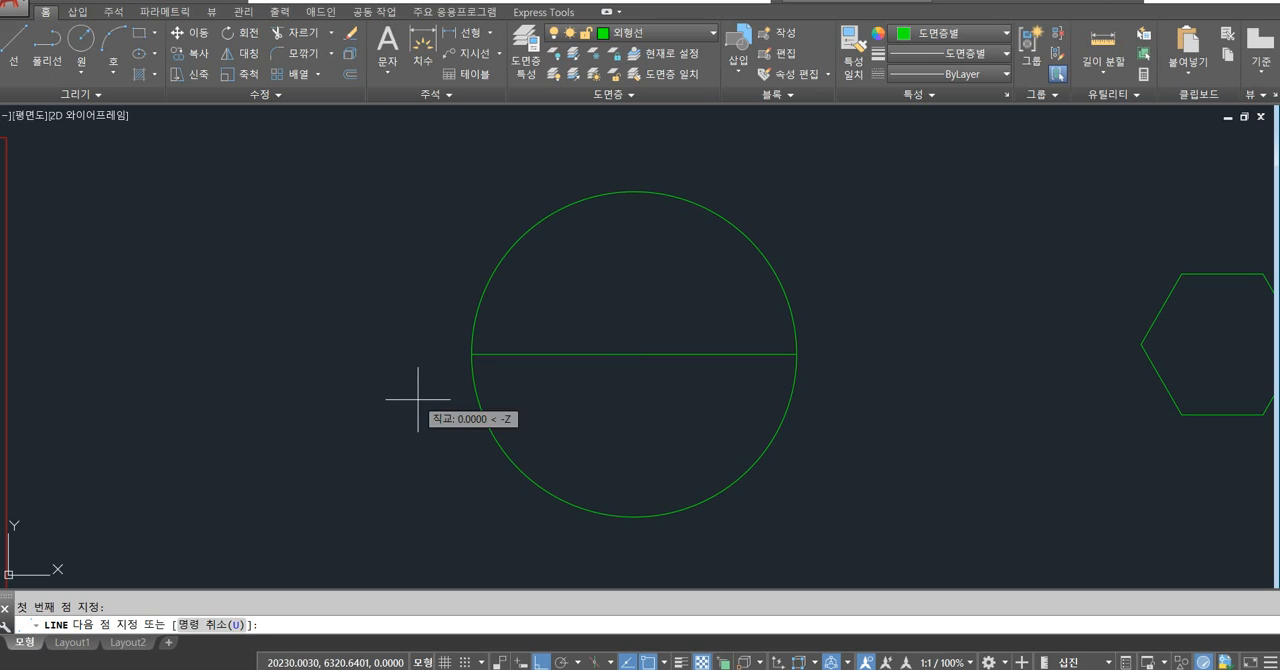
pyautogui.click(922, 446)
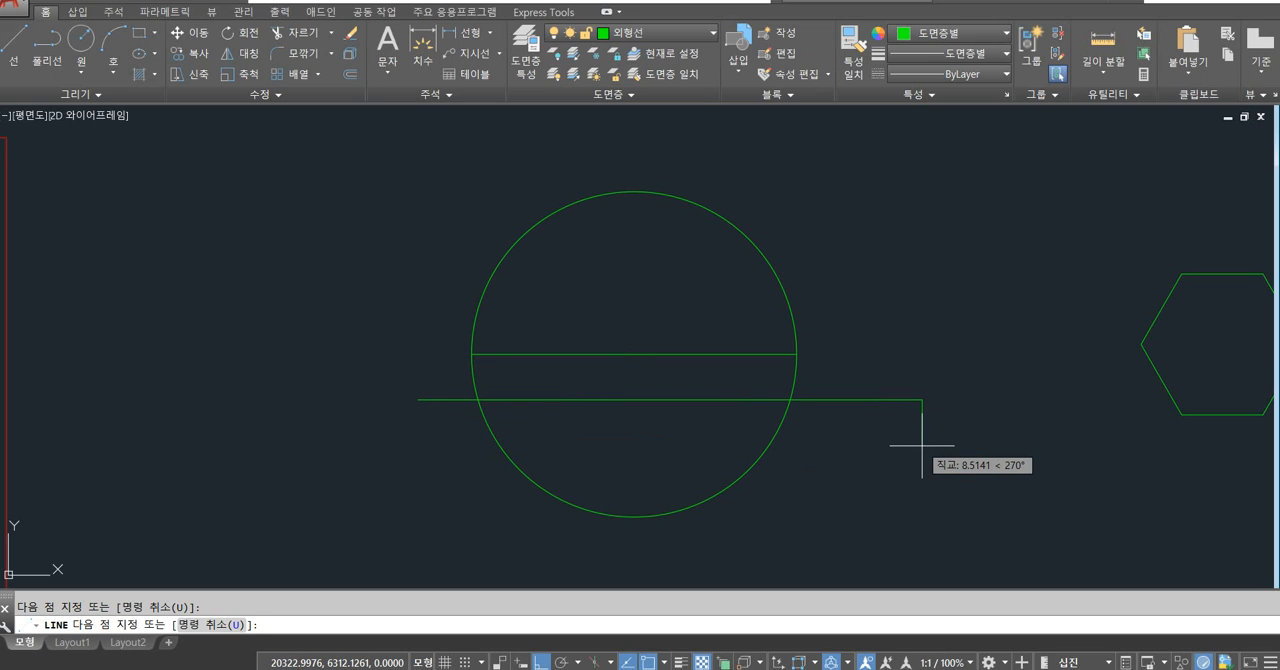
pyautogui.press('Escape')
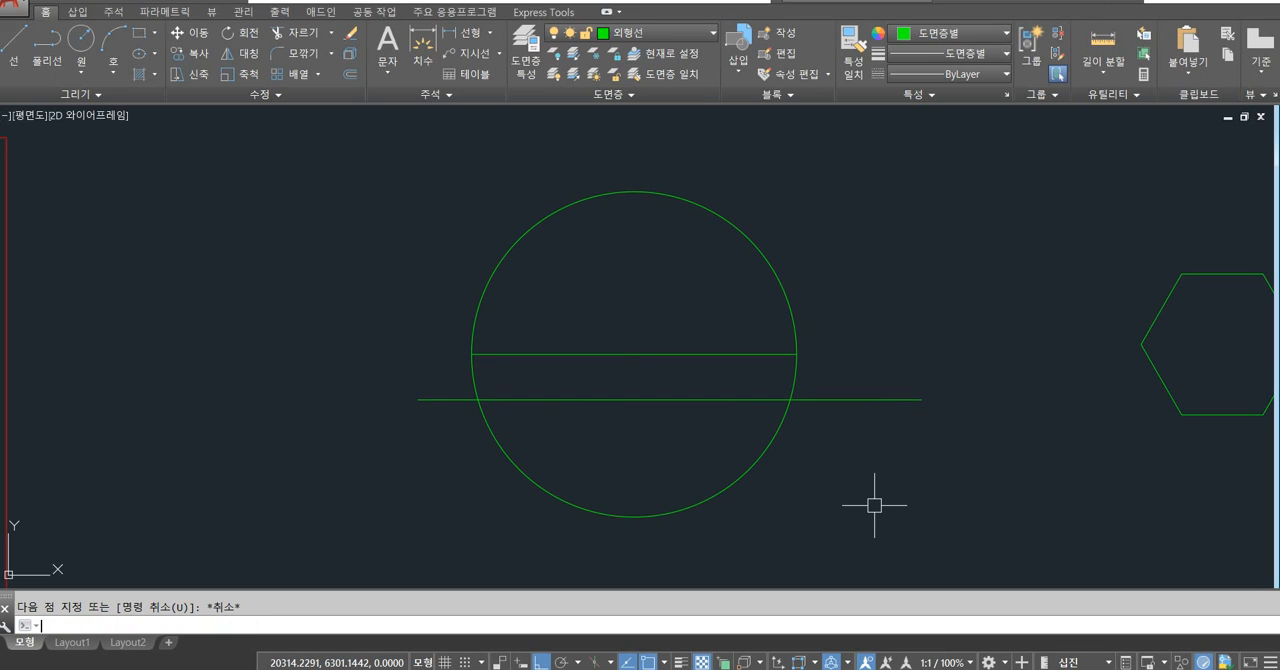
# Trim the two short arcs of the circle between the diameter line and the helper line below it.
pyautogui.write('tr')
pyautogui.press('Return')
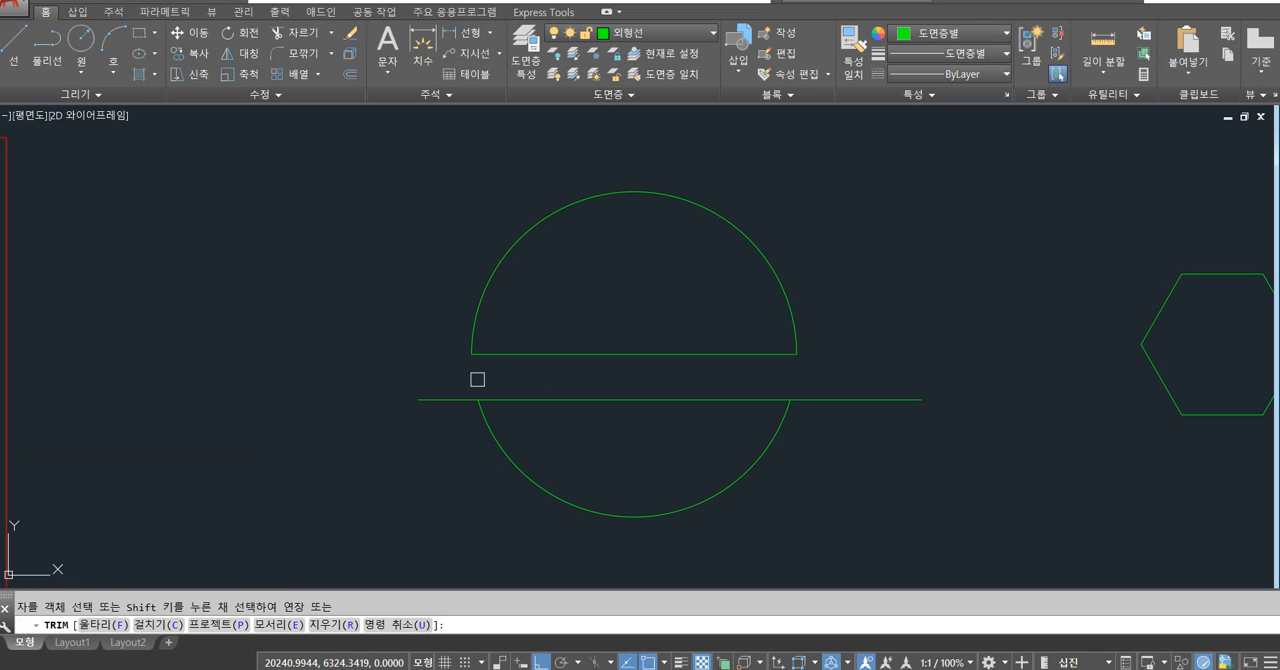
pyautogui.press('Return')
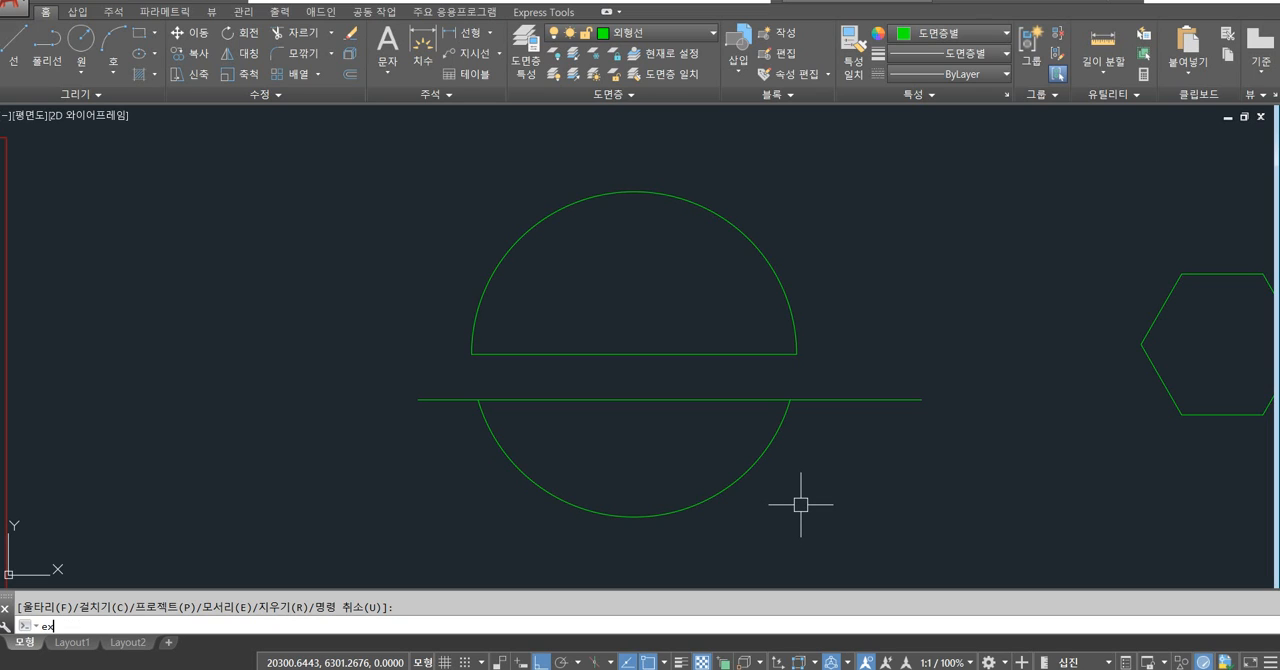
# Extend both ends of the lower arc up to the diameter line and delete the helper line.
pyautogui.press('Return')
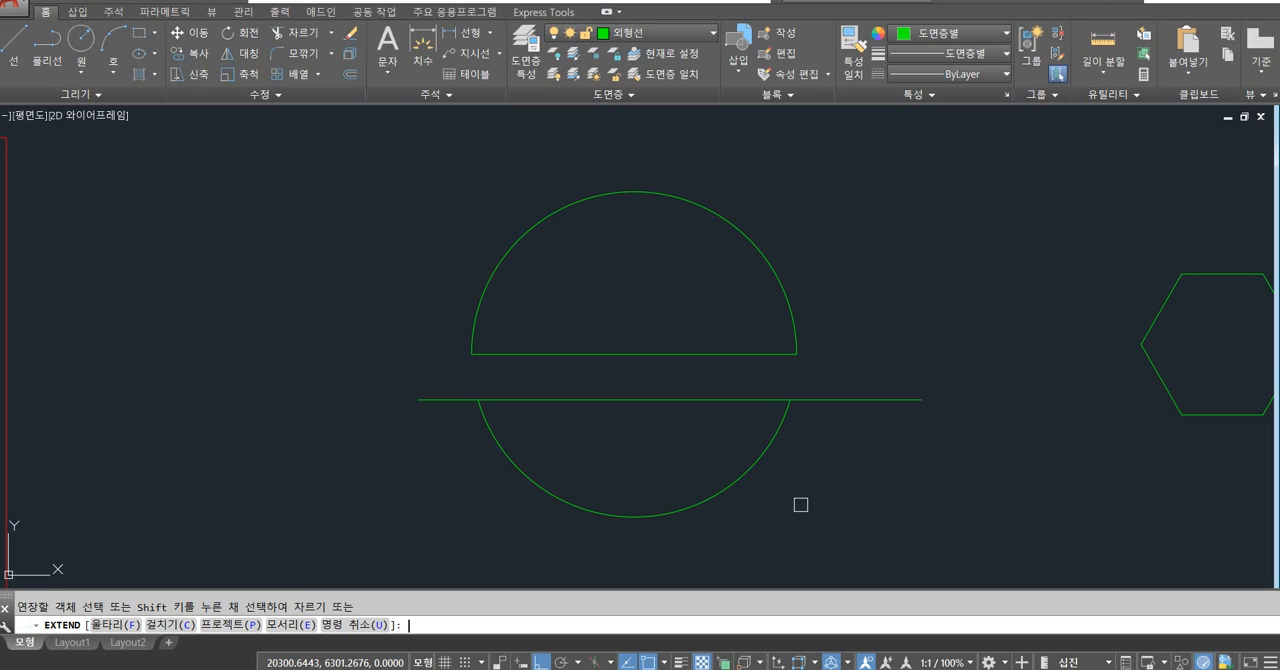
pyautogui.click(780, 433)
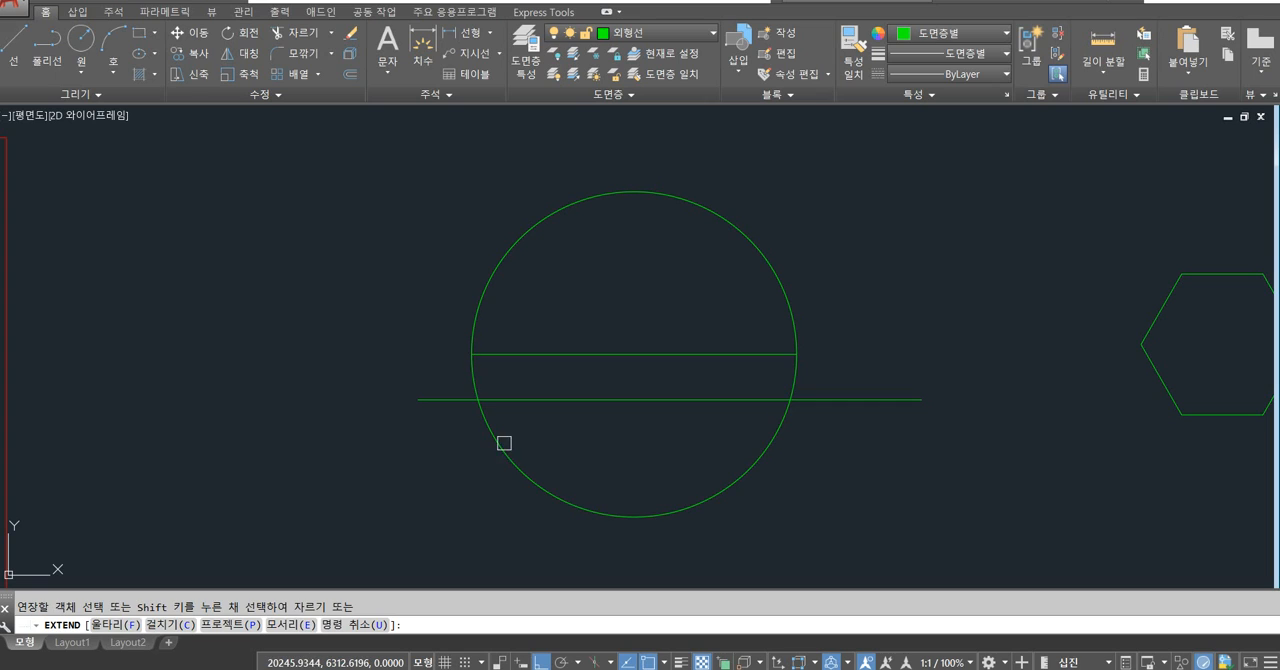
pyautogui.press('Return')
pyautogui.click(901, 402)
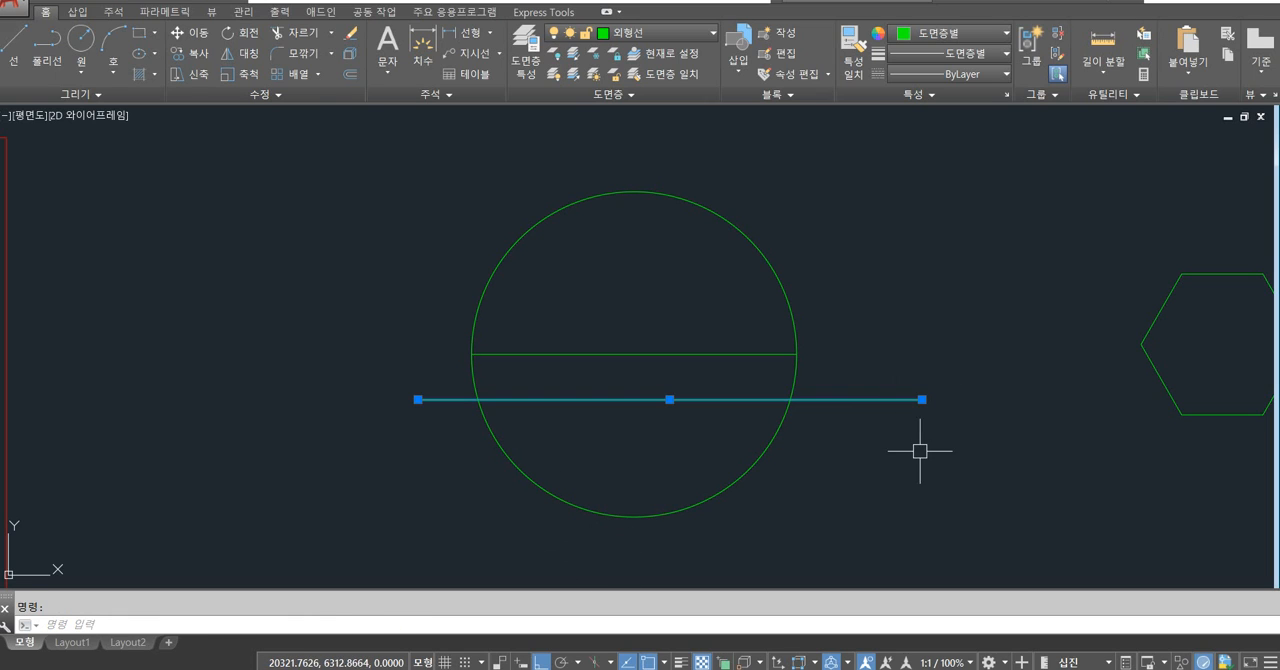
pyautogui.press('Delete')
# Move the circle's lower half arc to the 숨은선 layer.
pyautogui.click(766, 450)
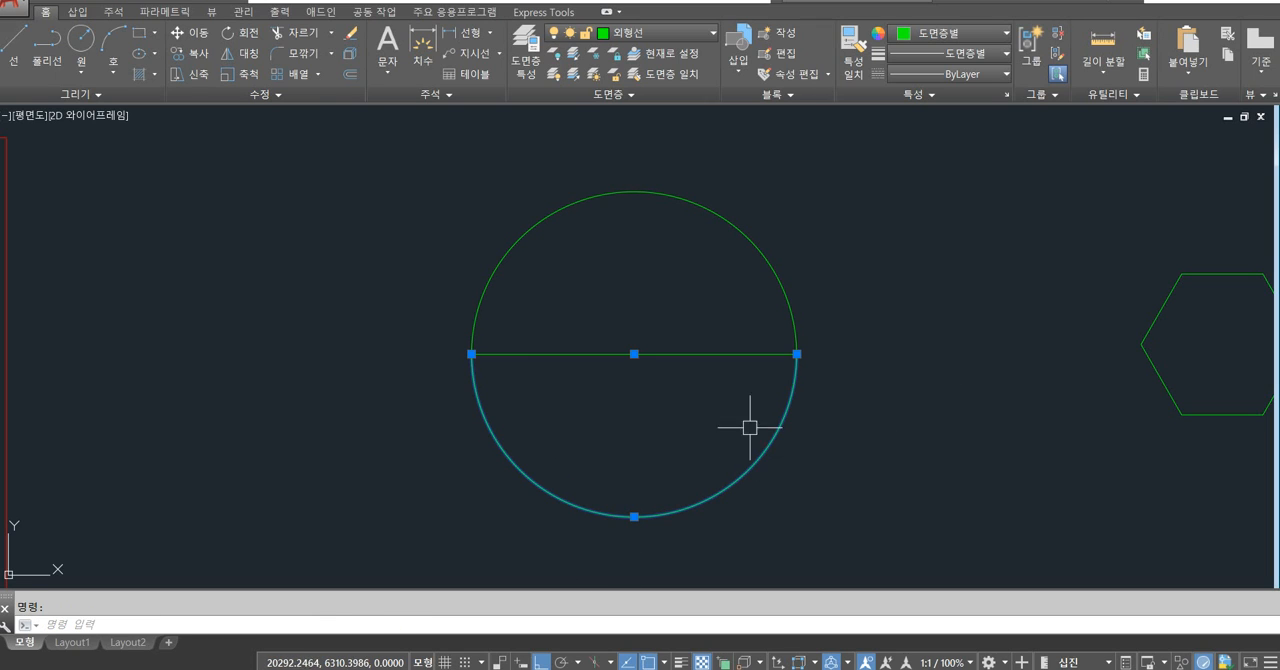
pyautogui.click(678, 42)
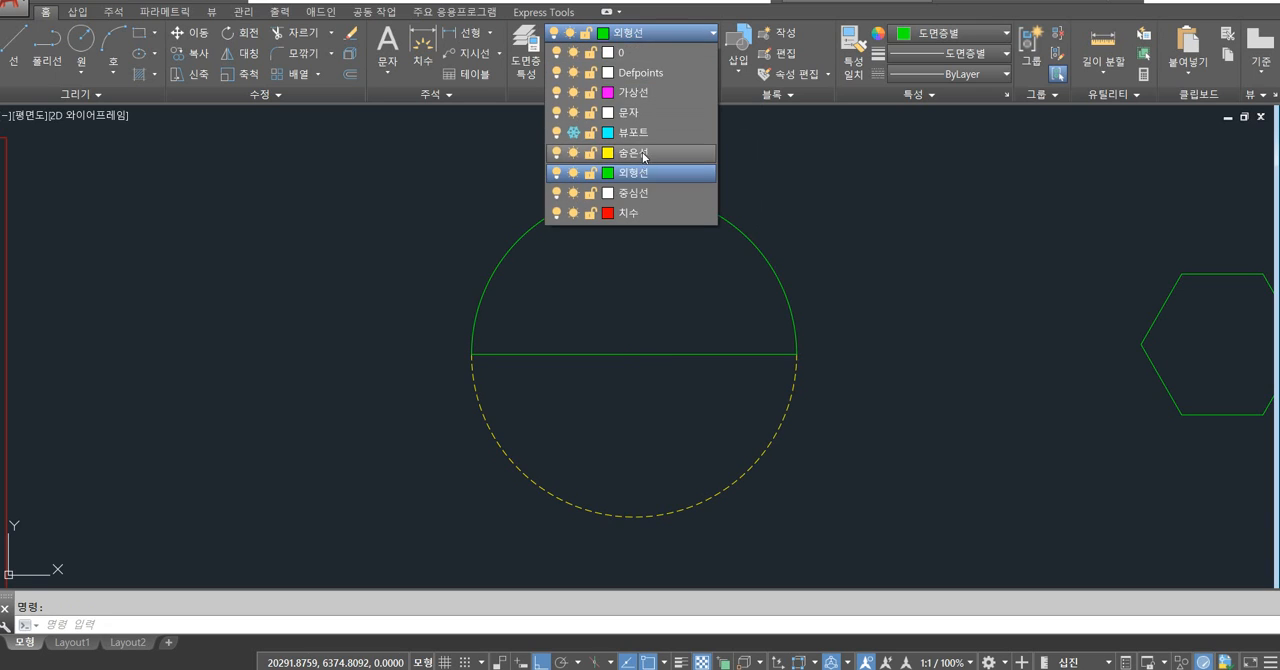
pyautogui.click(640, 174)
pyautogui.press('Escape')
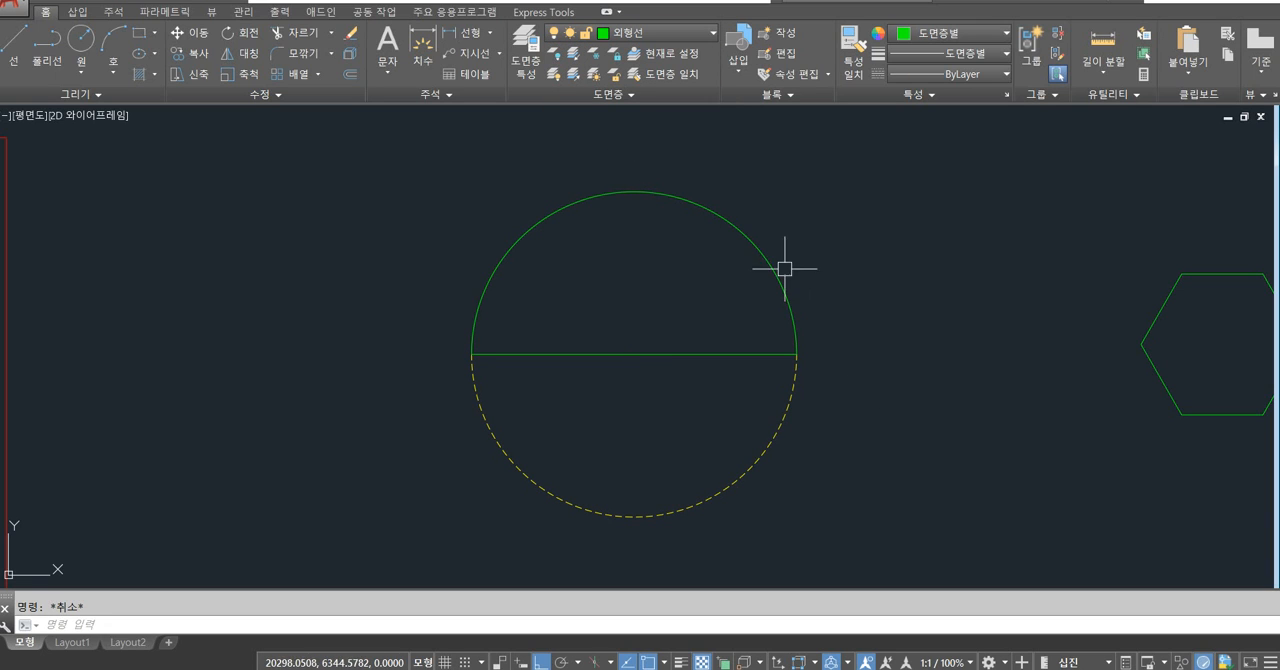
# Turn off the 치수 layer to hide the dimensions on the three-view drawing.
pyautogui.scroll(-2, 860, 364)
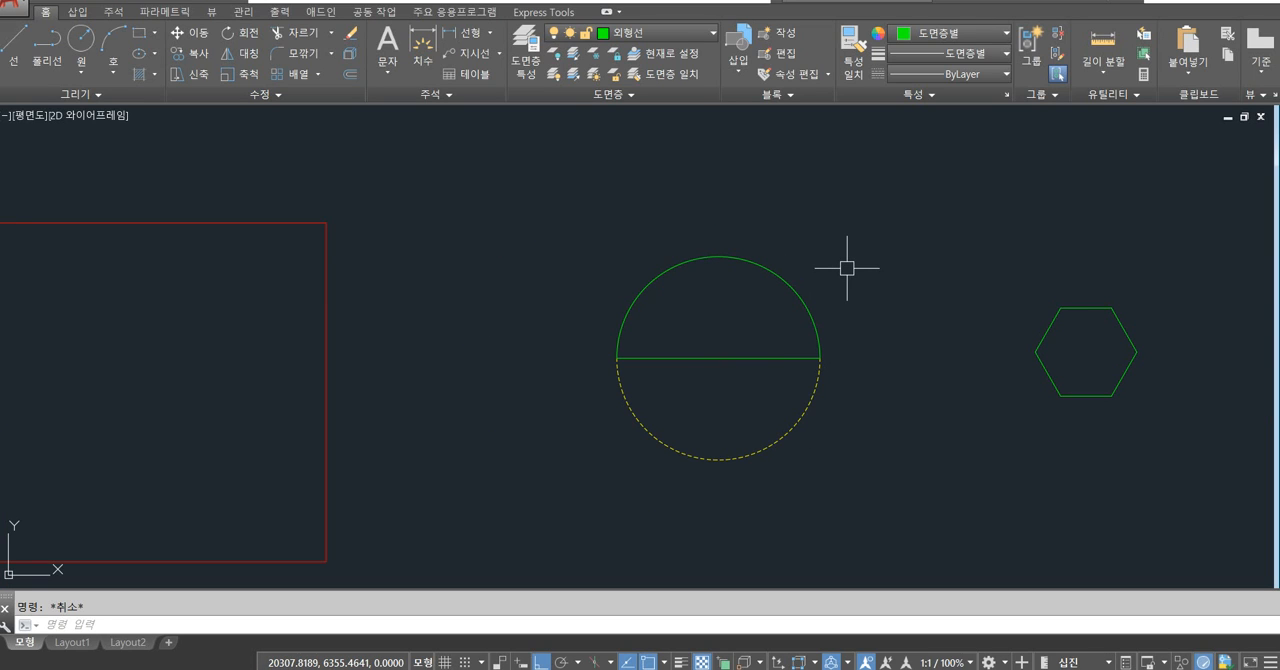
pyautogui.moveTo(847, 268); pyautogui.dragTo(768, 238, button='middle')
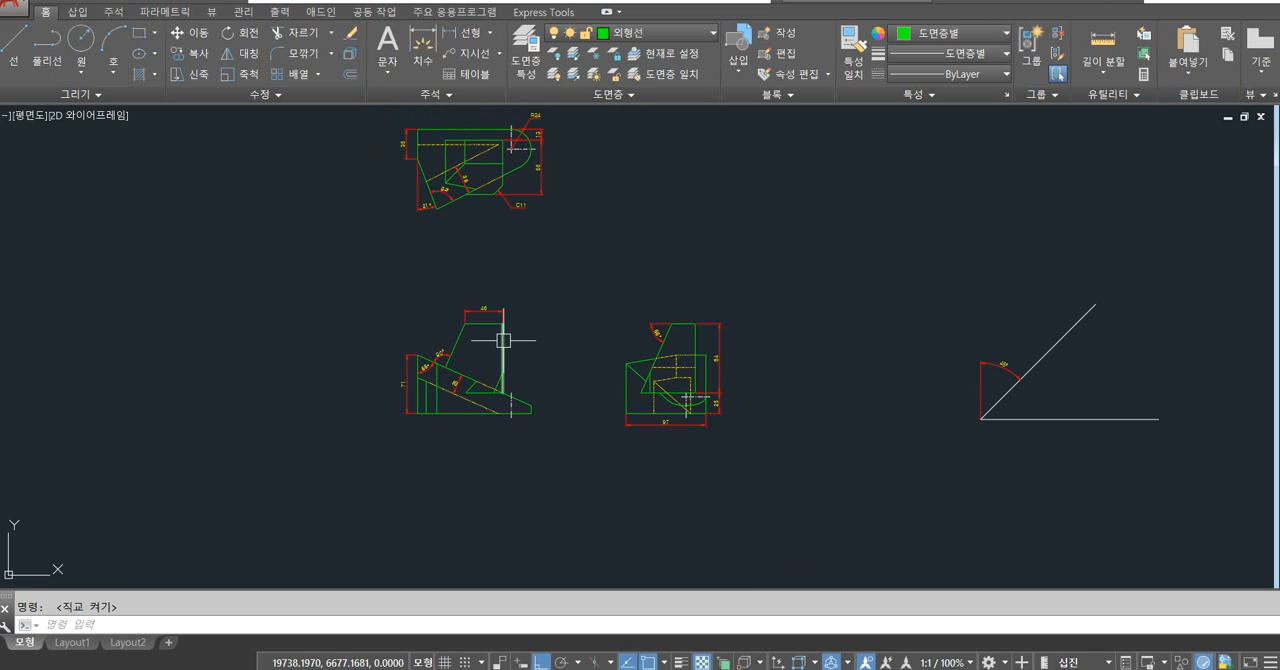
pyautogui.scroll(2, 488, 372)
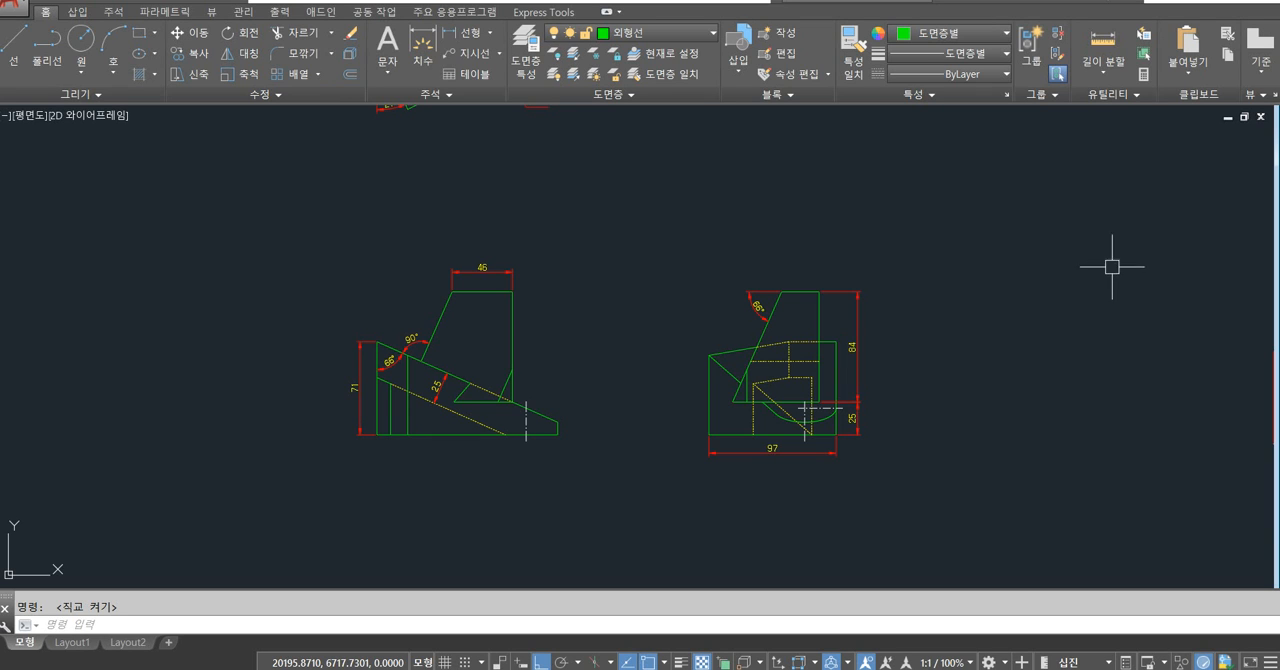
pyautogui.moveTo(893, 216)
pyautogui.mouseDown(button='middle')
pyautogui.moveTo(786, 369)
pyautogui.moveTo(819, 239)
pyautogui.moveTo(831, 244)
pyautogui.mouseUp(button='middle')
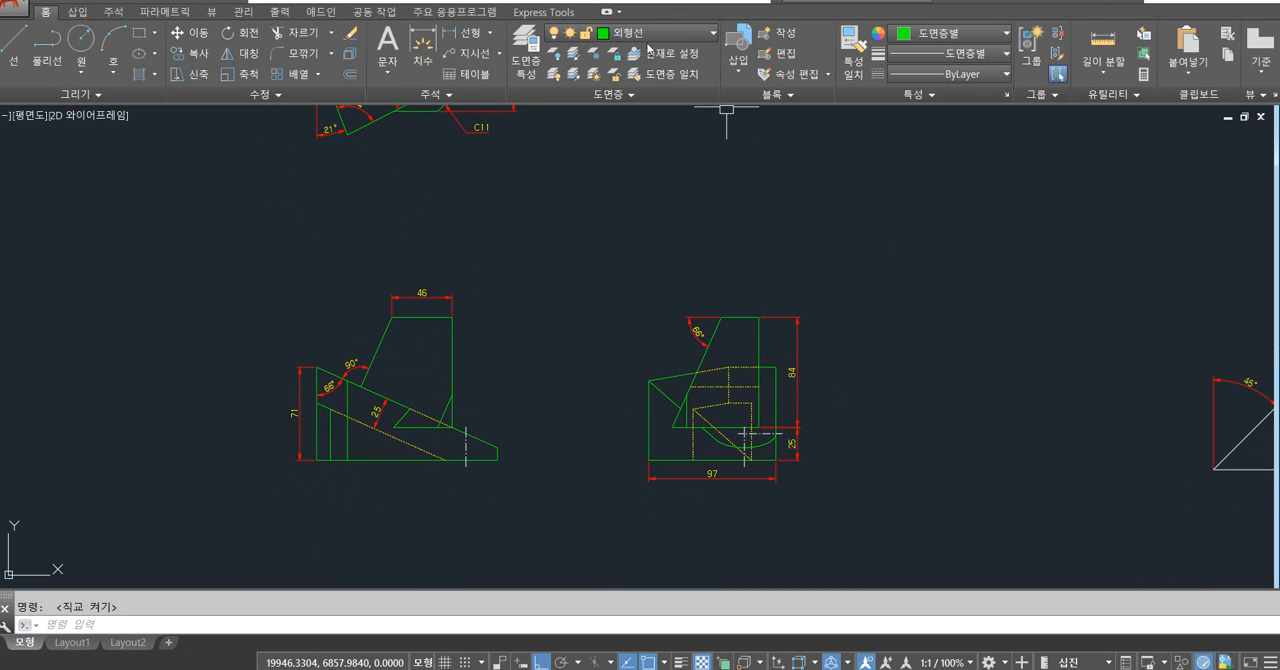
pyautogui.click(695, 33)
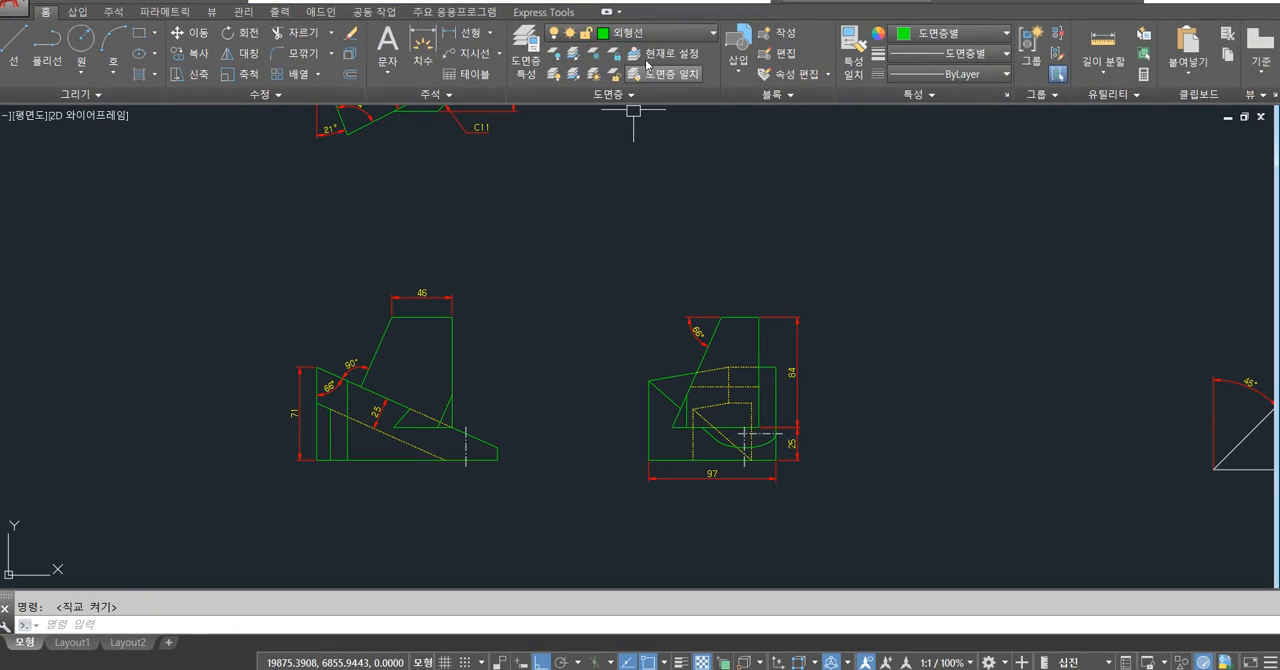
pyautogui.click(681, 82)
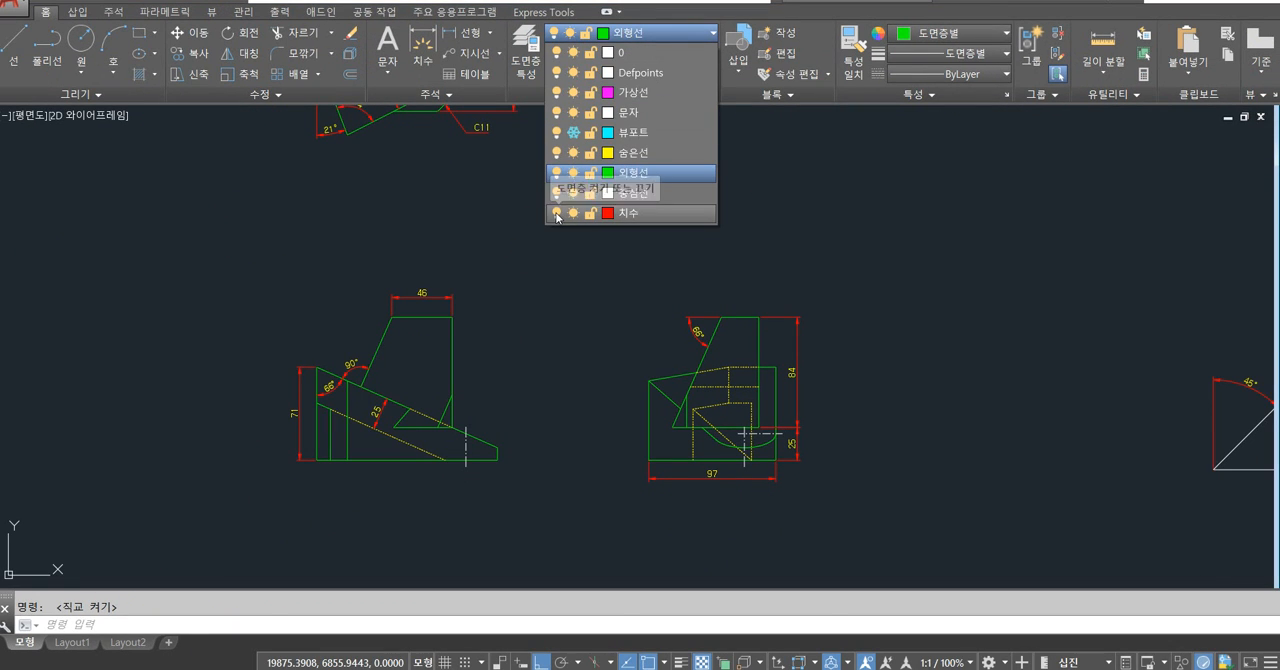
pyautogui.click(557, 213)
pyautogui.click(580, 310)
pyautogui.scroll(-2, 586, 331)
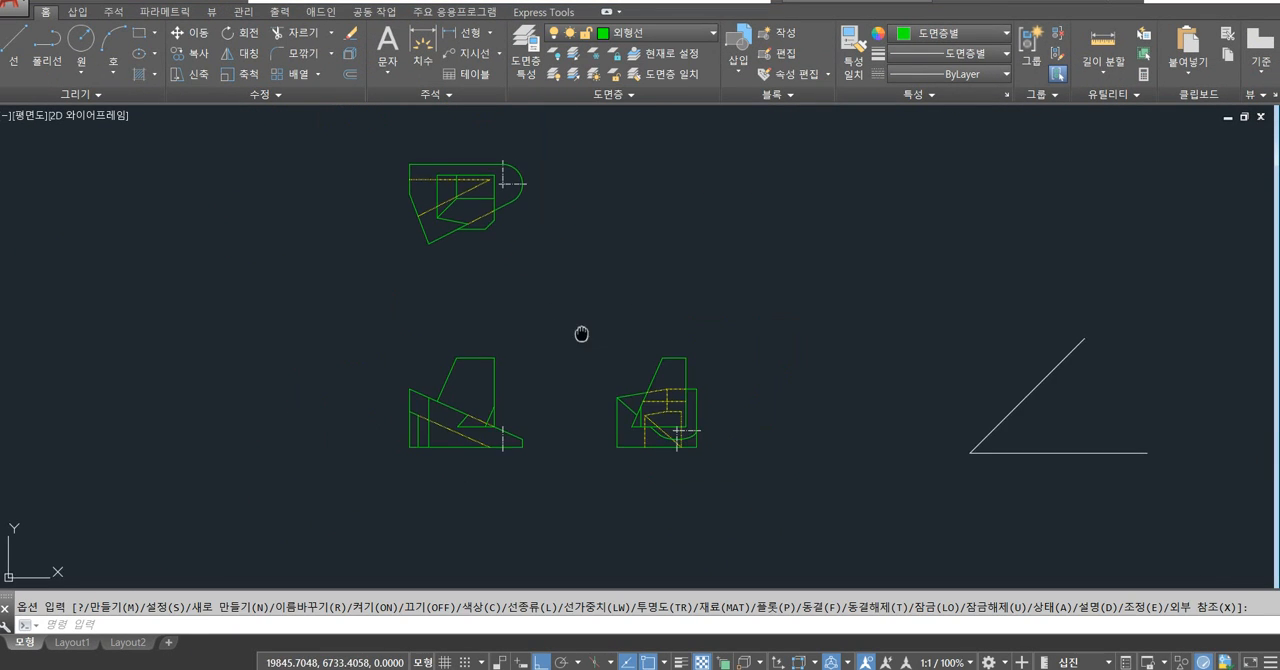
# Open the program options at the selection (선택) settings.
pyautogui.scroll(4, 678, 460)
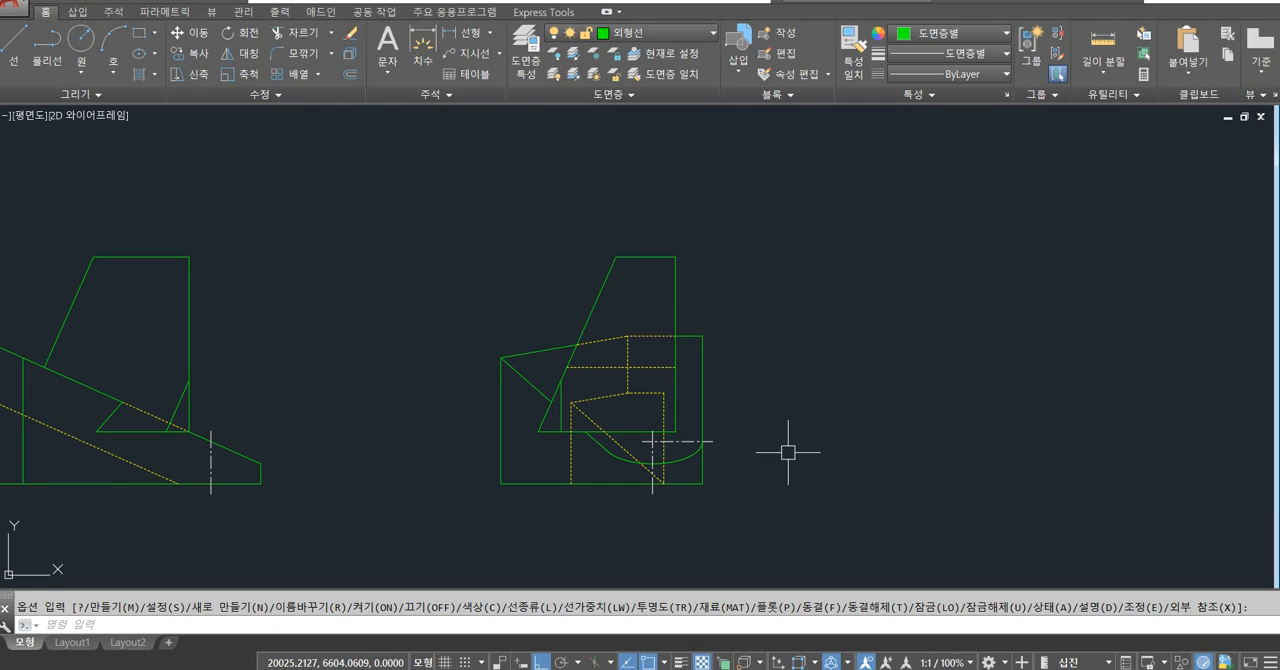
pyautogui.scroll(2, 743, 476)
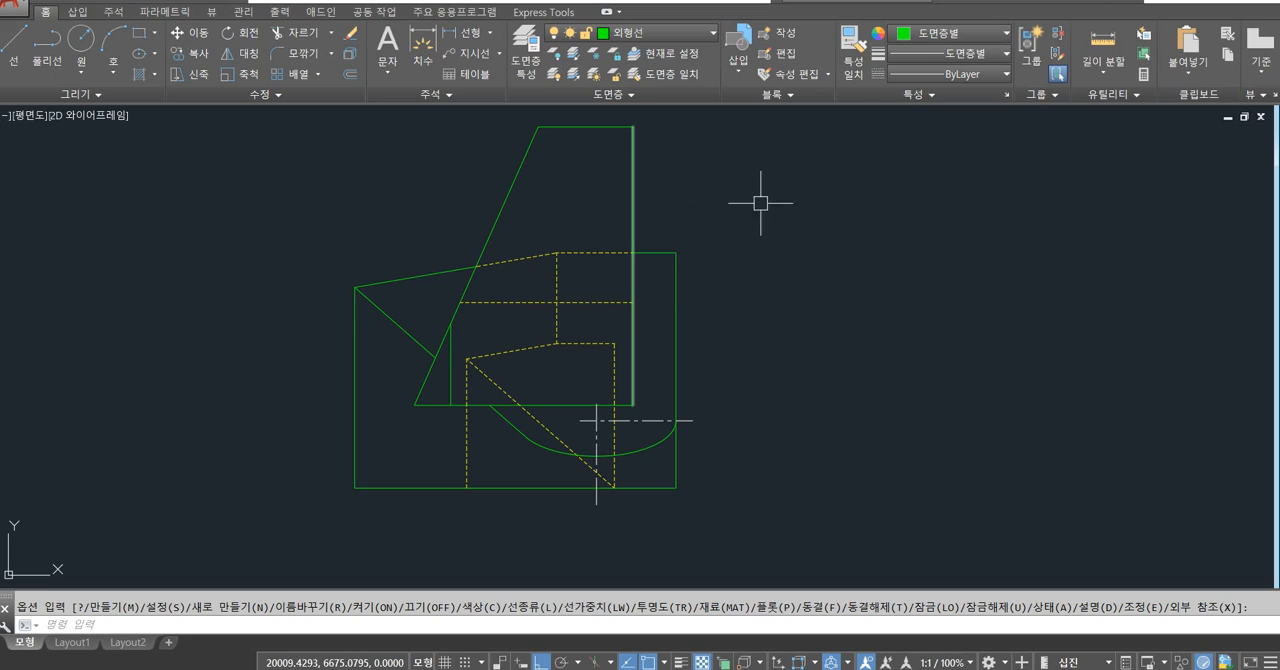
pyautogui.moveTo(763, 200)
pyautogui.mouseDown(button='middle')
pyautogui.moveTo(740, 229)
pyautogui.moveTo(454, 223)
pyautogui.mouseUp(button='middle')
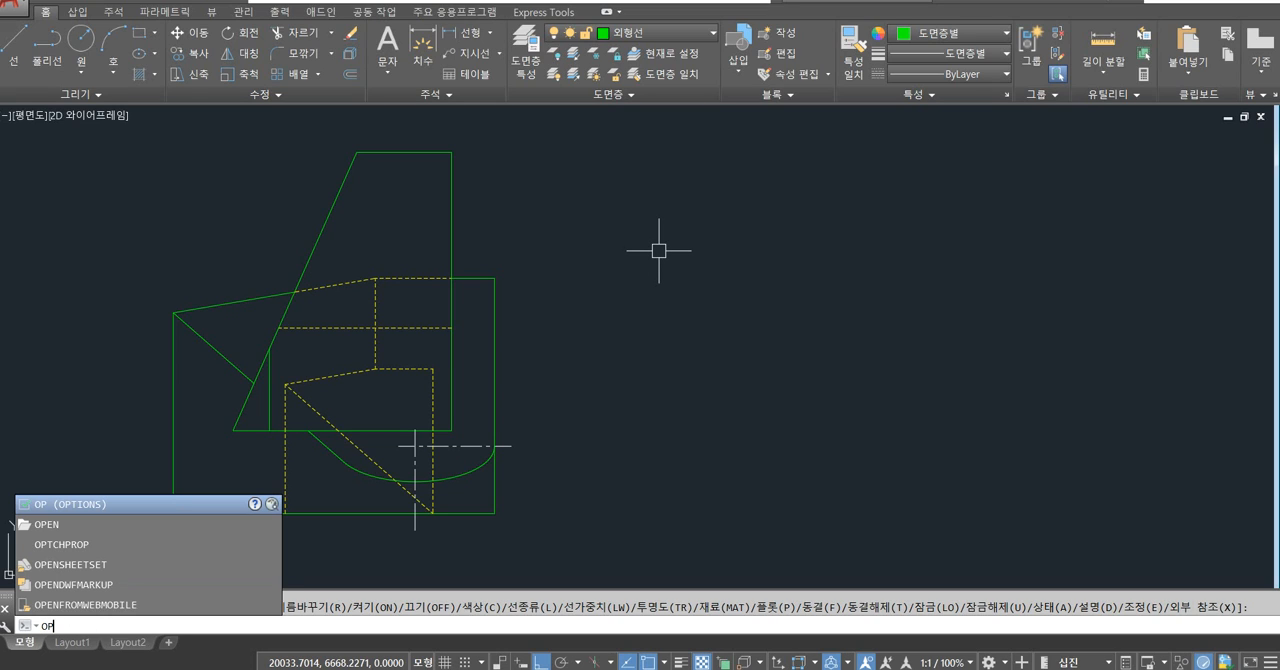
pyautogui.press('Return')
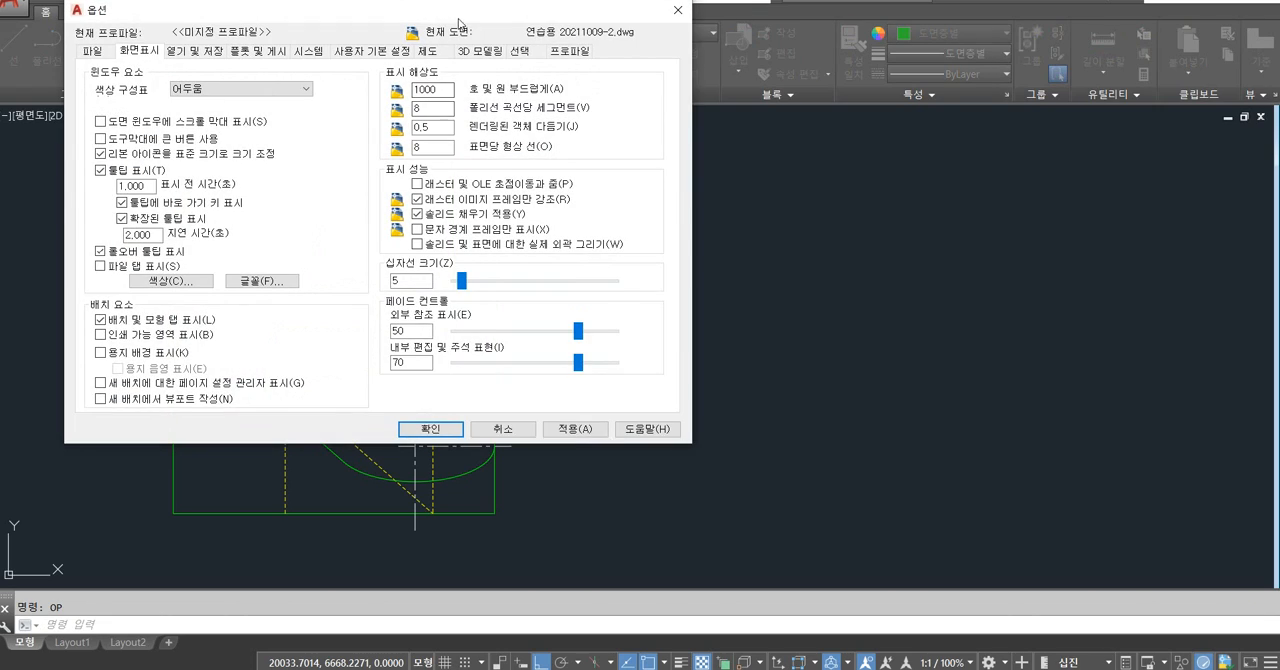
pyautogui.moveTo(459, 22); pyautogui.dragTo(714, 118)
pyautogui.click(769, 144)
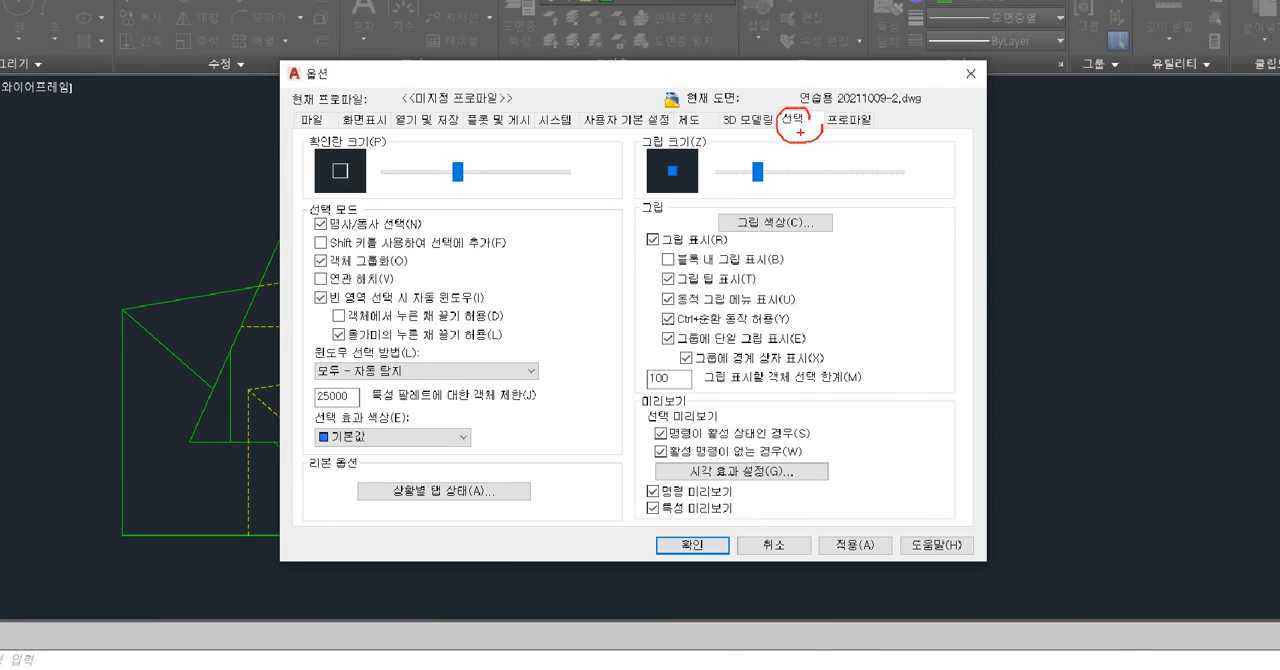
# Disable the lasso press-and-drag option (올가미의 누른 채 끌기 허용) under the selection modes and accept the options.
pyautogui.moveTo(790, 138); pyautogui.dragTo(562, 336)
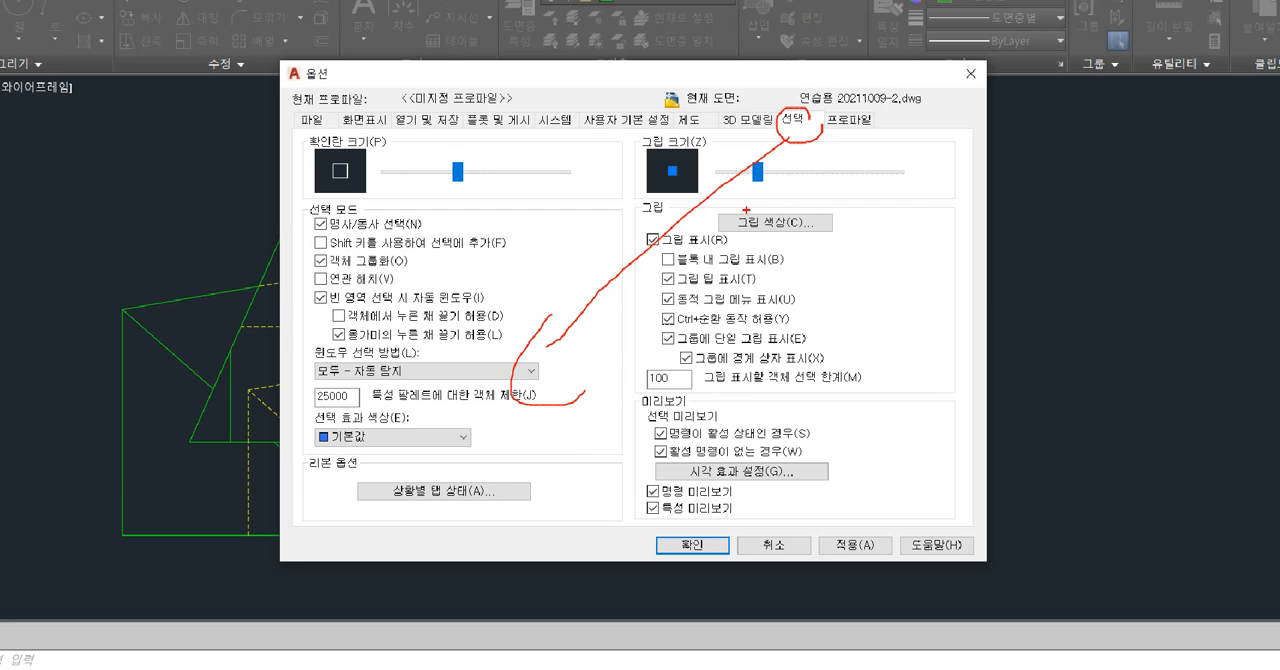
pyautogui.moveTo(792, 140); pyautogui.dragTo(760, 318)
pyautogui.moveTo(785, 483); pyautogui.dragTo(640, 497)
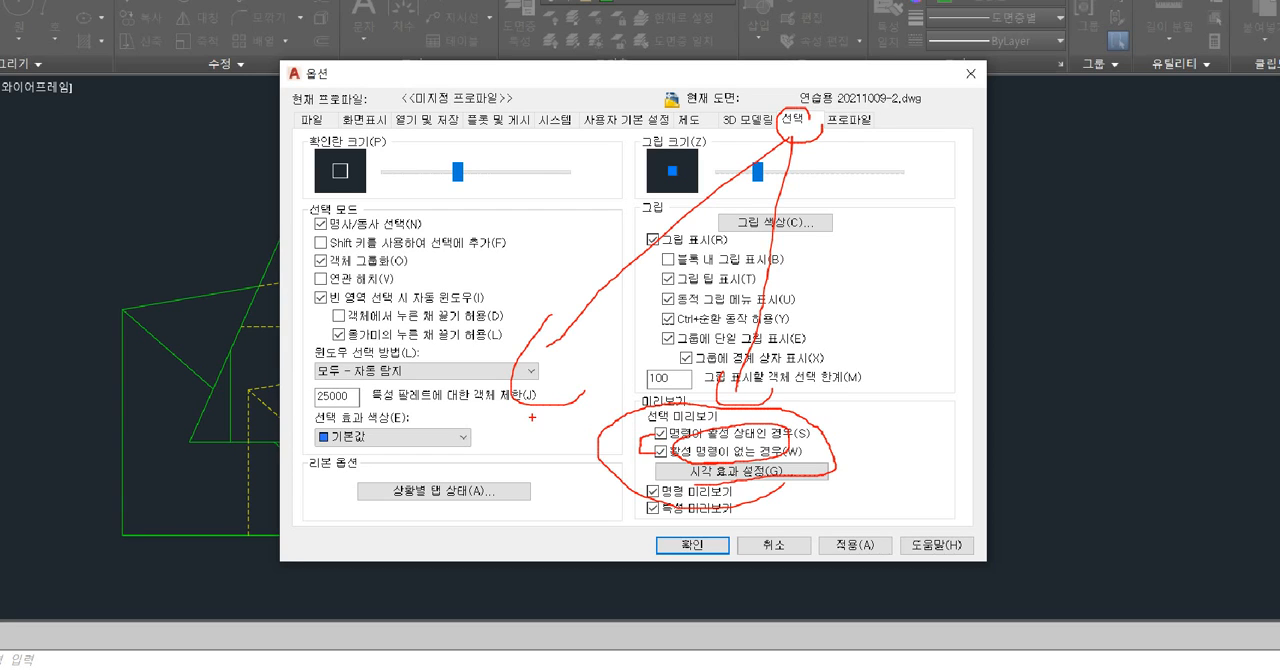
pyautogui.moveTo(315, 441); pyautogui.dragTo(490, 427)
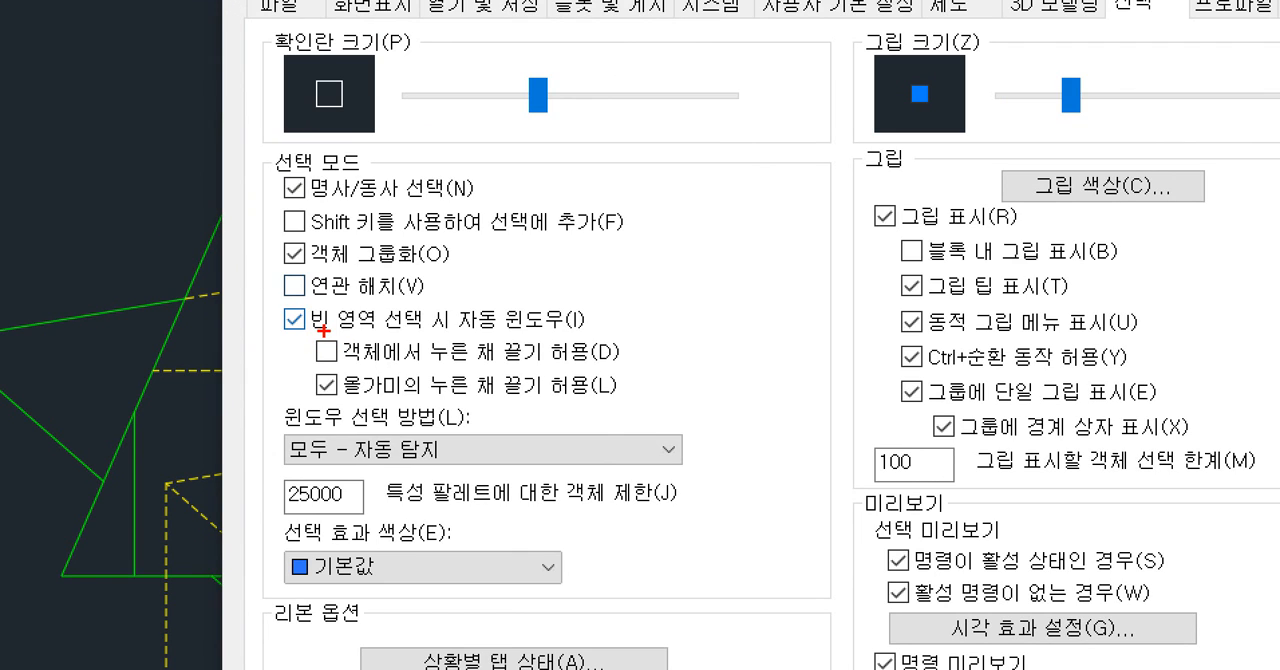
pyautogui.moveTo(270, 360)
pyautogui.mouseDown()
pyautogui.moveTo(347, 382)
pyautogui.moveTo(621, 406)
pyautogui.mouseUp()
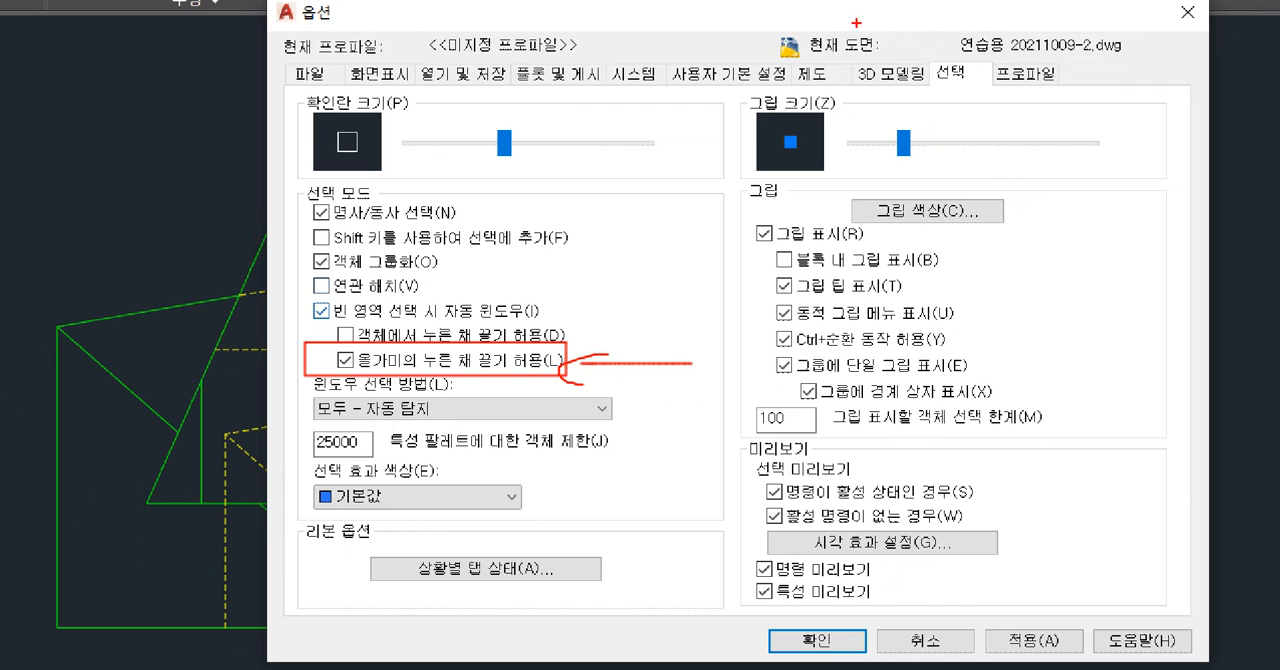
pyautogui.moveTo(980, 60); pyautogui.dragTo(907, 68)
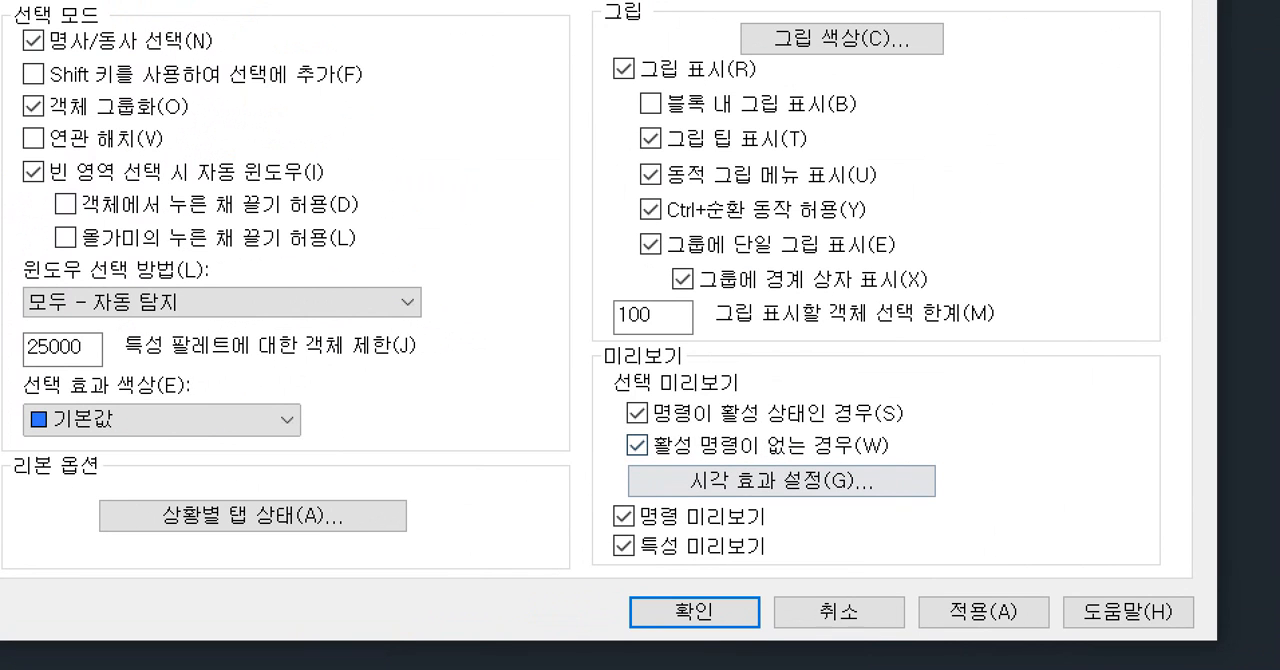
pyautogui.moveTo(757, 443)
pyautogui.mouseDown()
pyautogui.moveTo(620, 444)
pyautogui.moveTo(779, 462)
pyautogui.mouseUp()
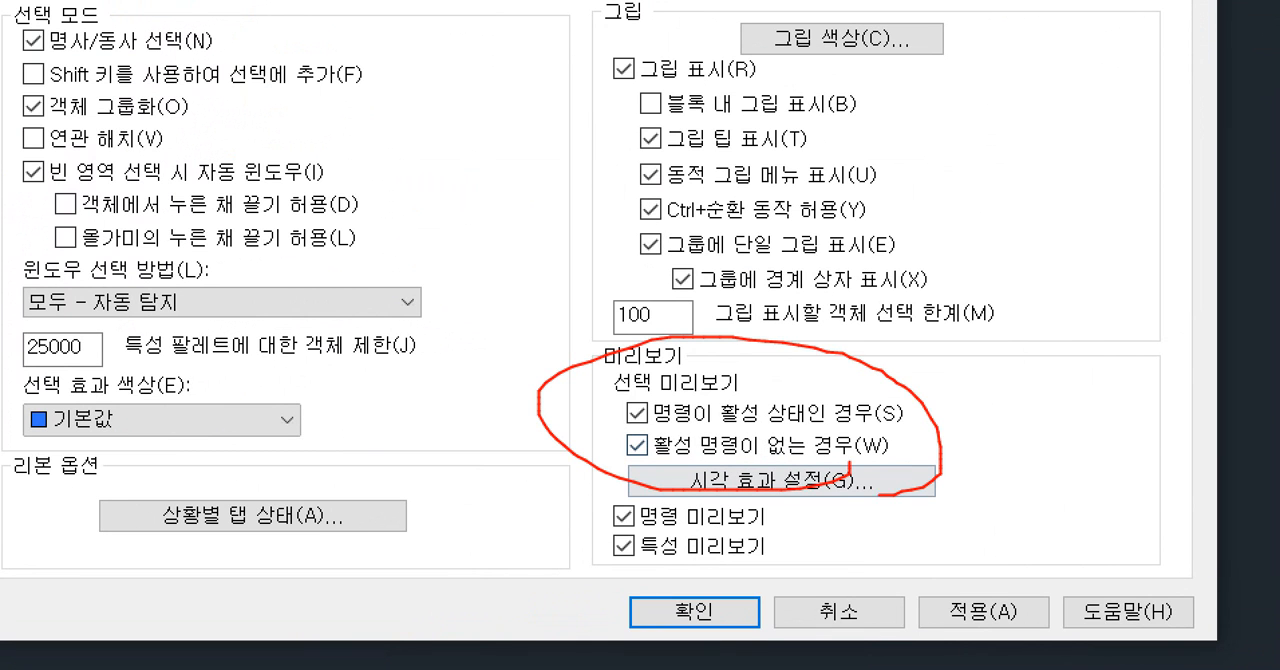
pyautogui.moveTo(267, 481)
pyautogui.mouseDown()
pyautogui.moveTo(454, 442)
pyautogui.moveTo(319, 475)
pyautogui.mouseUp()
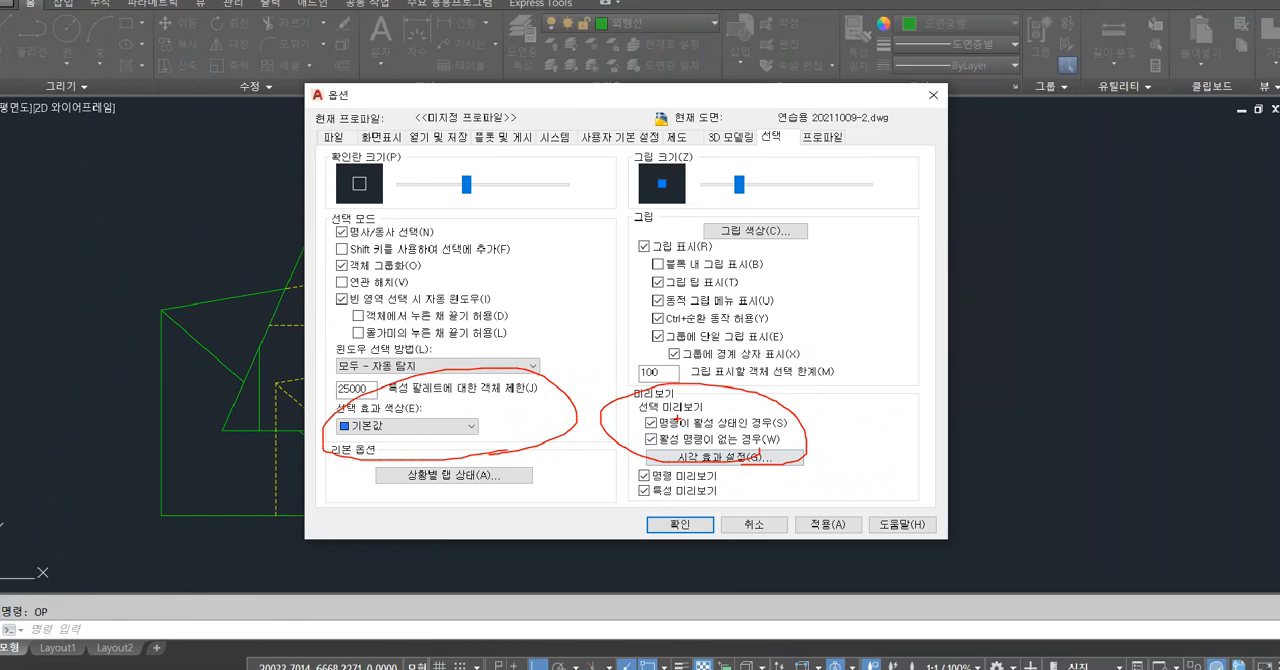
pyautogui.click(680, 522)
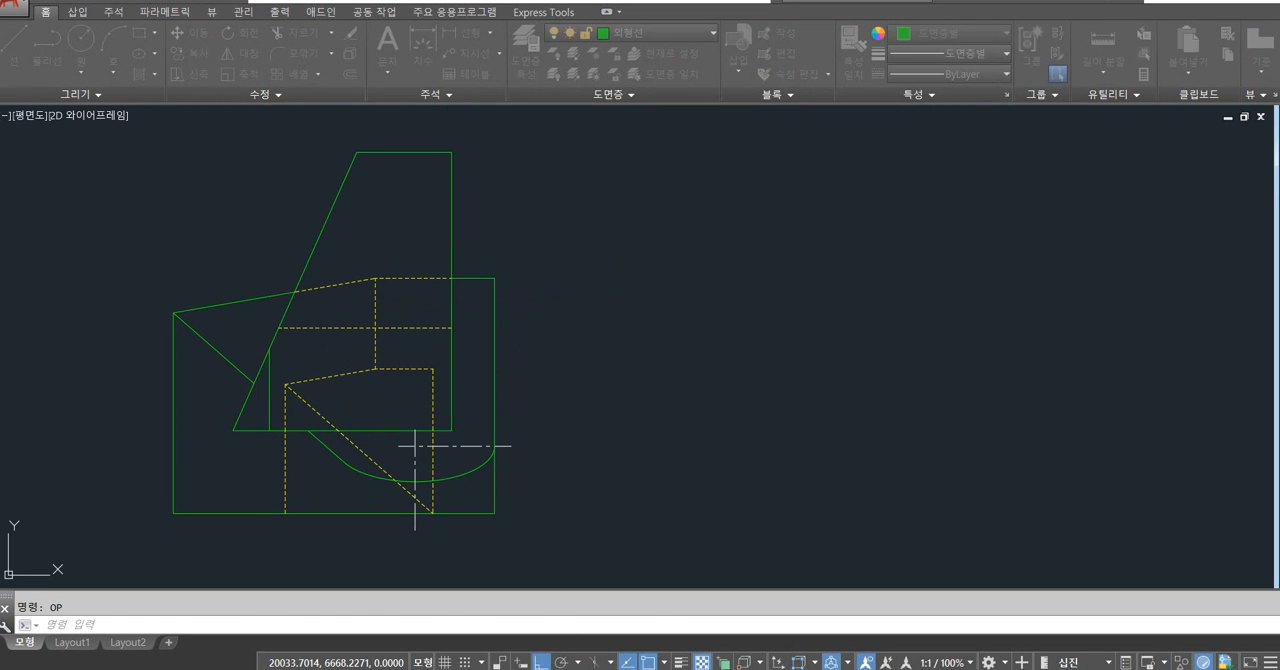
pyautogui.moveTo(604, 374); pyautogui.dragTo(720, 378, button='middle')
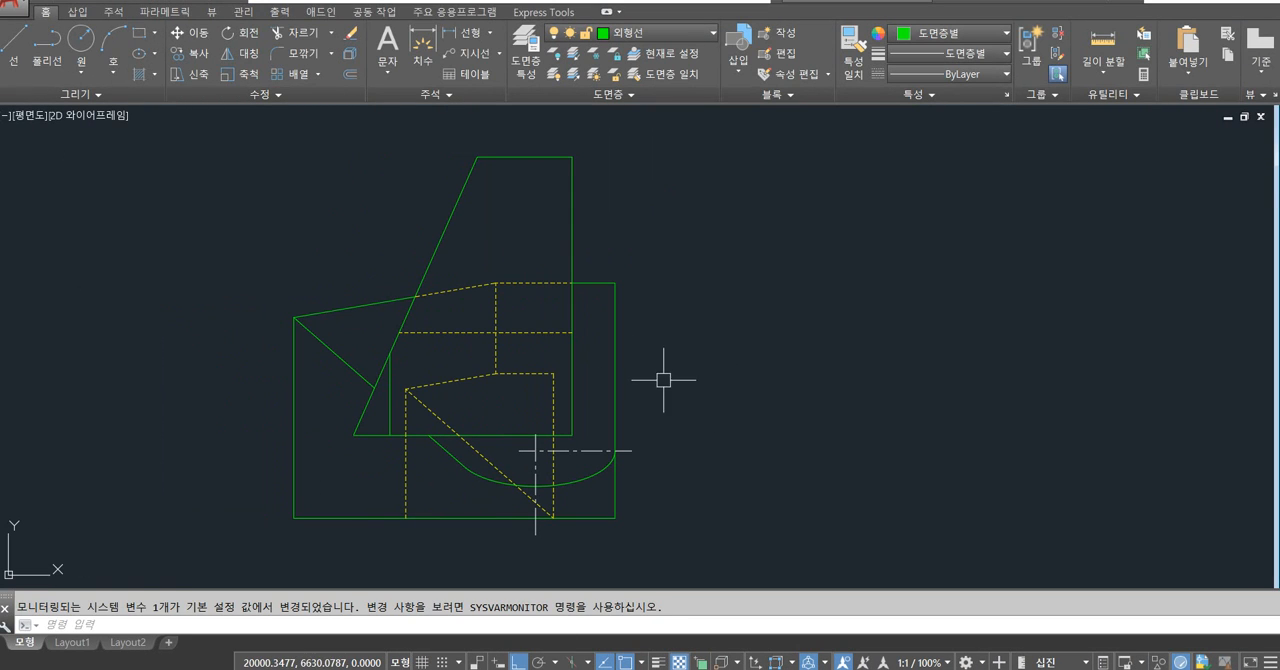
pyautogui.press('Escape')
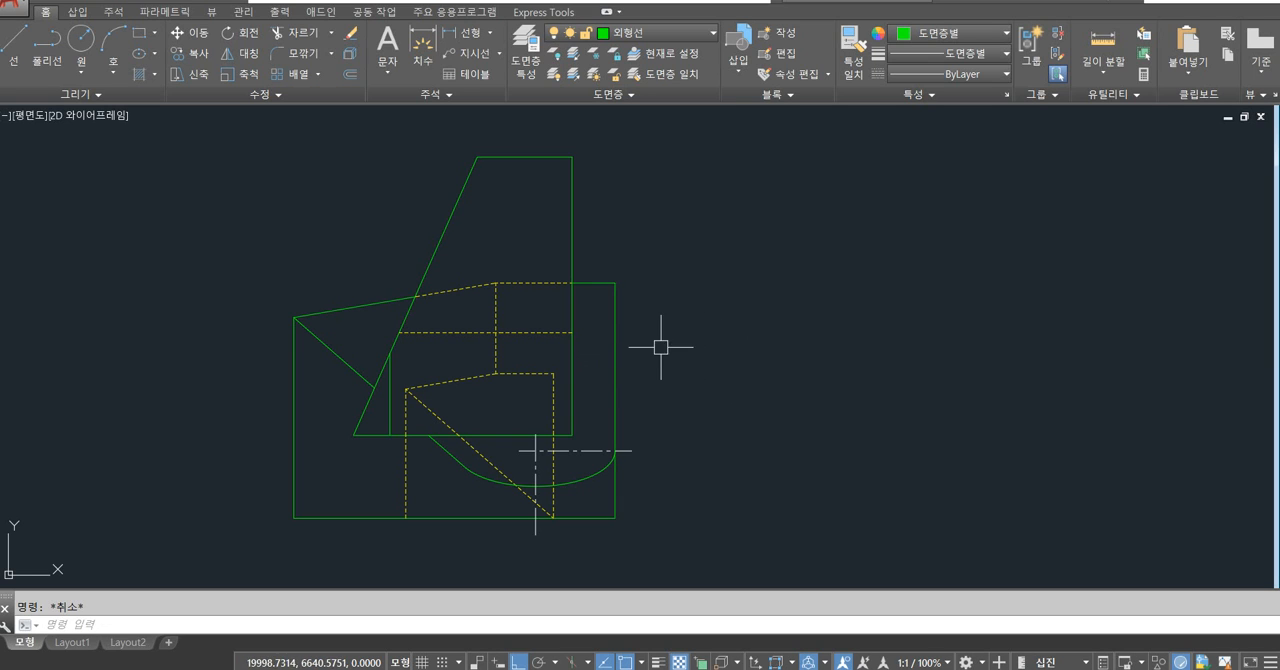
pyautogui.click(797, 323)
pyautogui.click(782, 346)
pyautogui.moveTo(831, 372)
pyautogui.mouseDown(button='middle')
pyautogui.moveTo(834, 420)
pyautogui.moveTo(796, 337)
pyautogui.mouseUp(button='middle')
pyautogui.press('Escape')
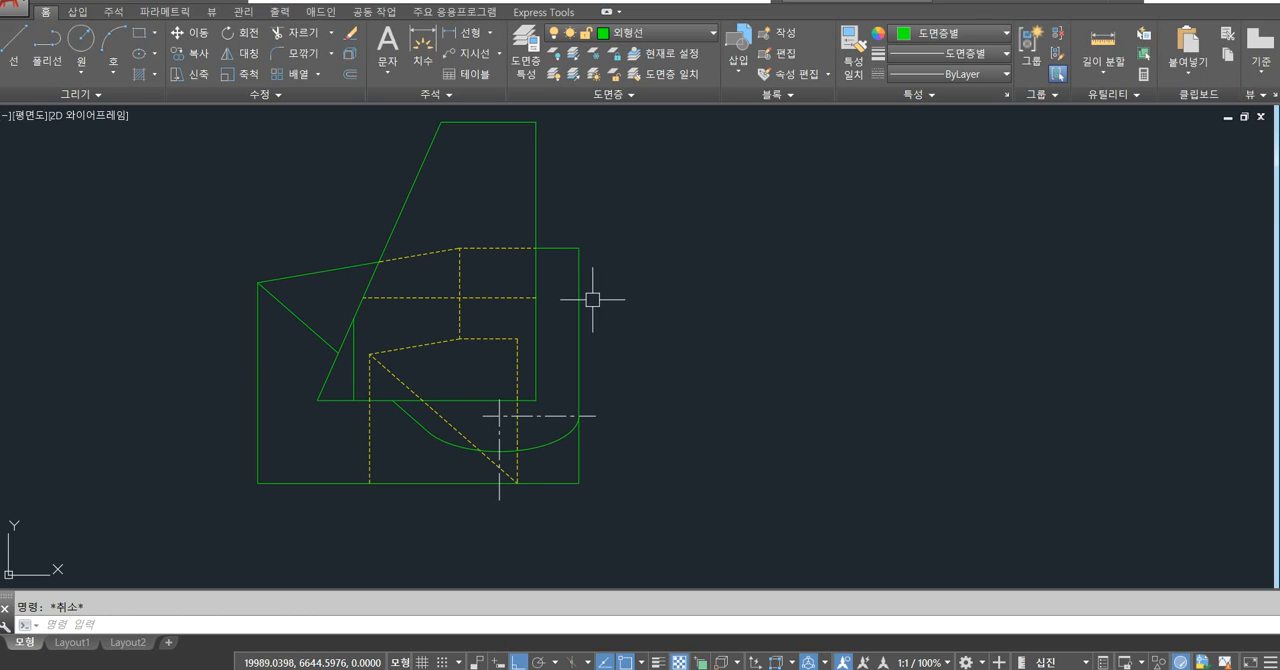
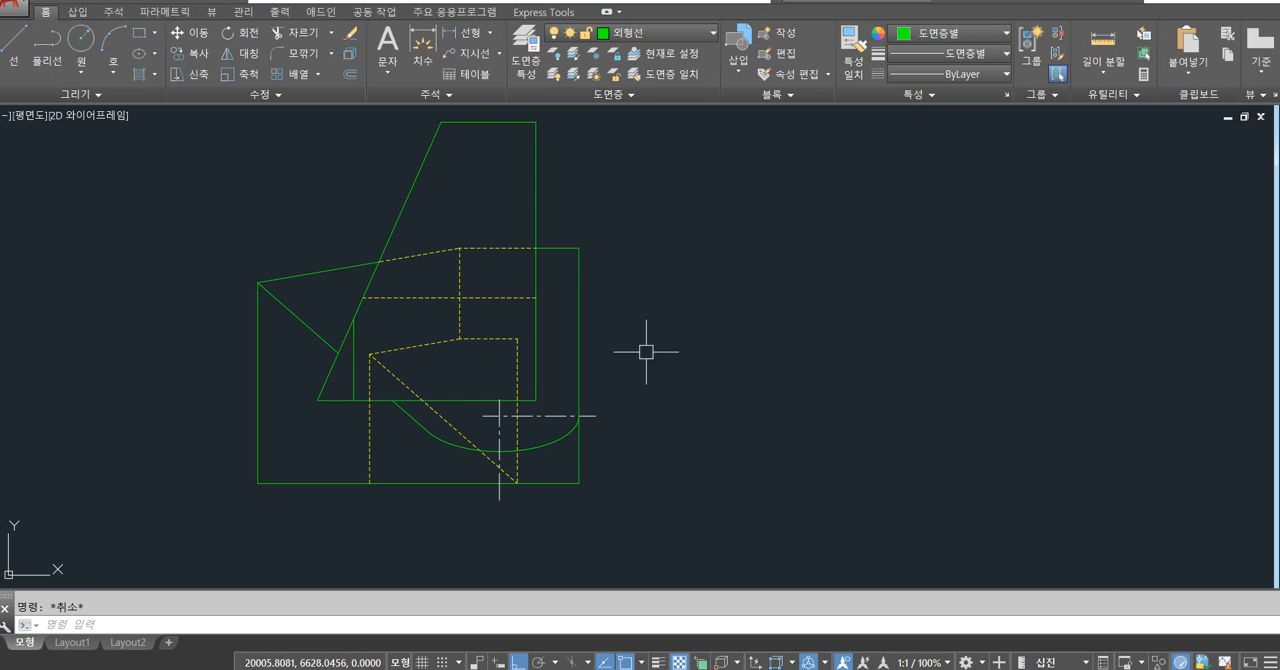
# Erase the side view's outline, hidden lines, center lines and arc one by one, leaving only the topmost horizontal edge.
pyautogui.click(580, 326)
pyautogui.press('Delete')
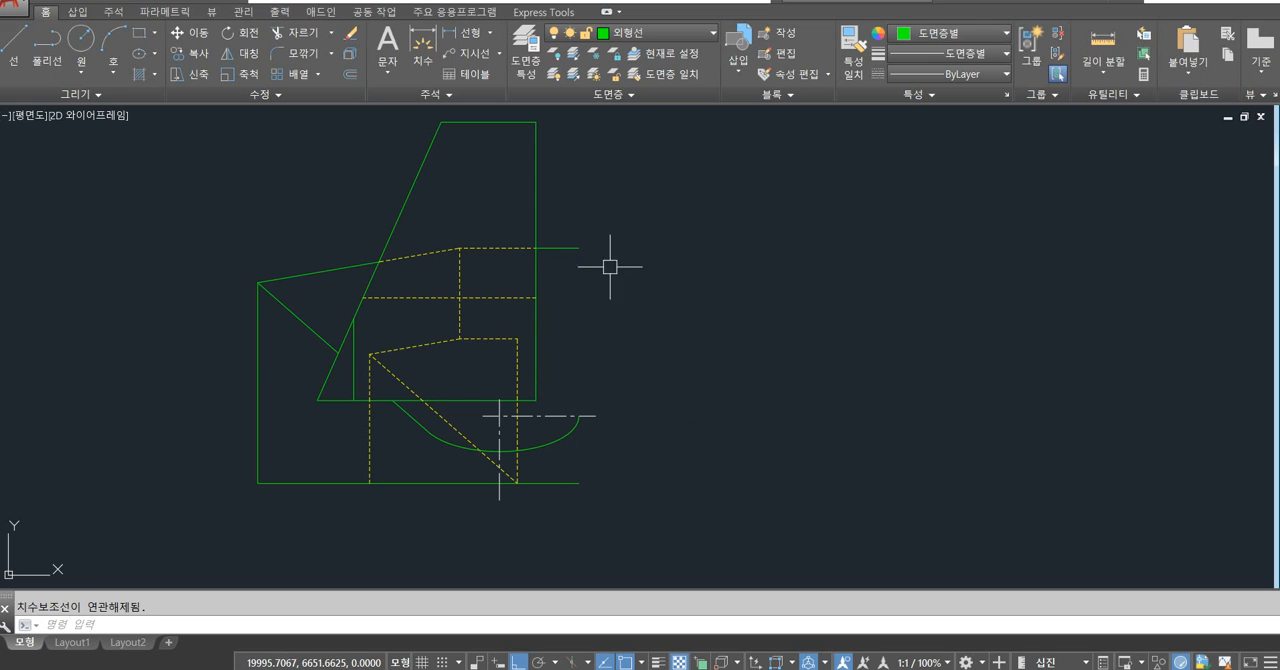
pyautogui.click(537, 214)
pyautogui.press('Delete')
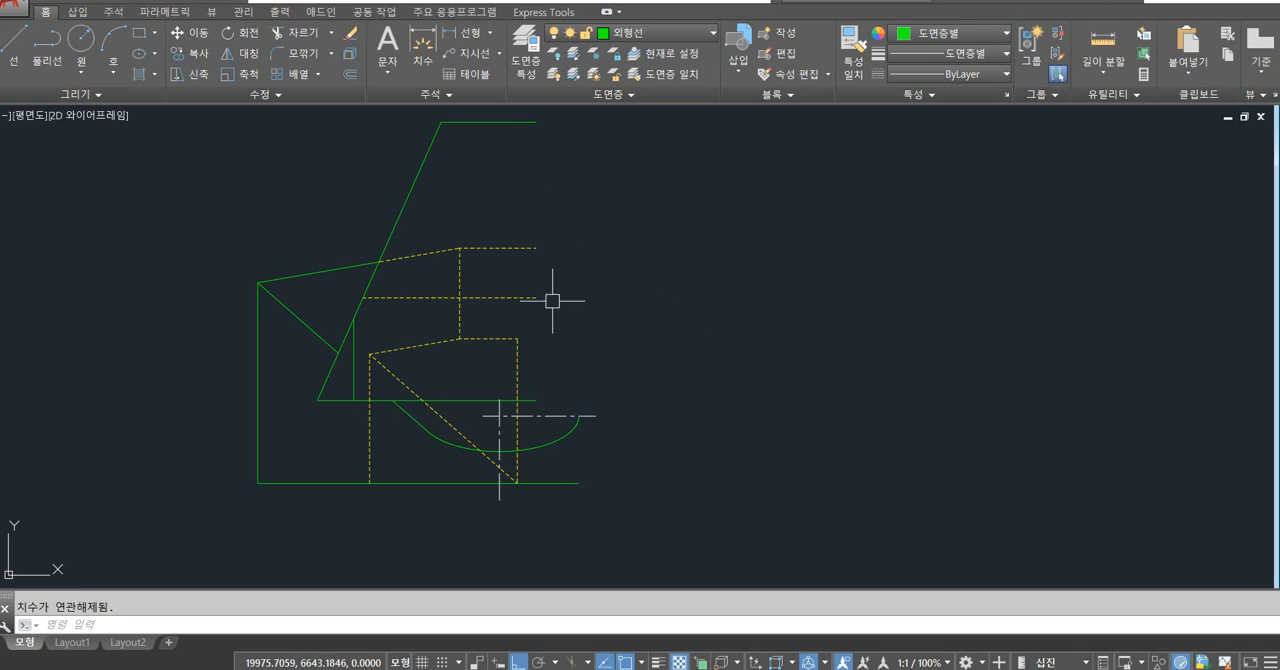
pyautogui.click(512, 248)
pyautogui.press('Delete')
pyautogui.click(377, 262)
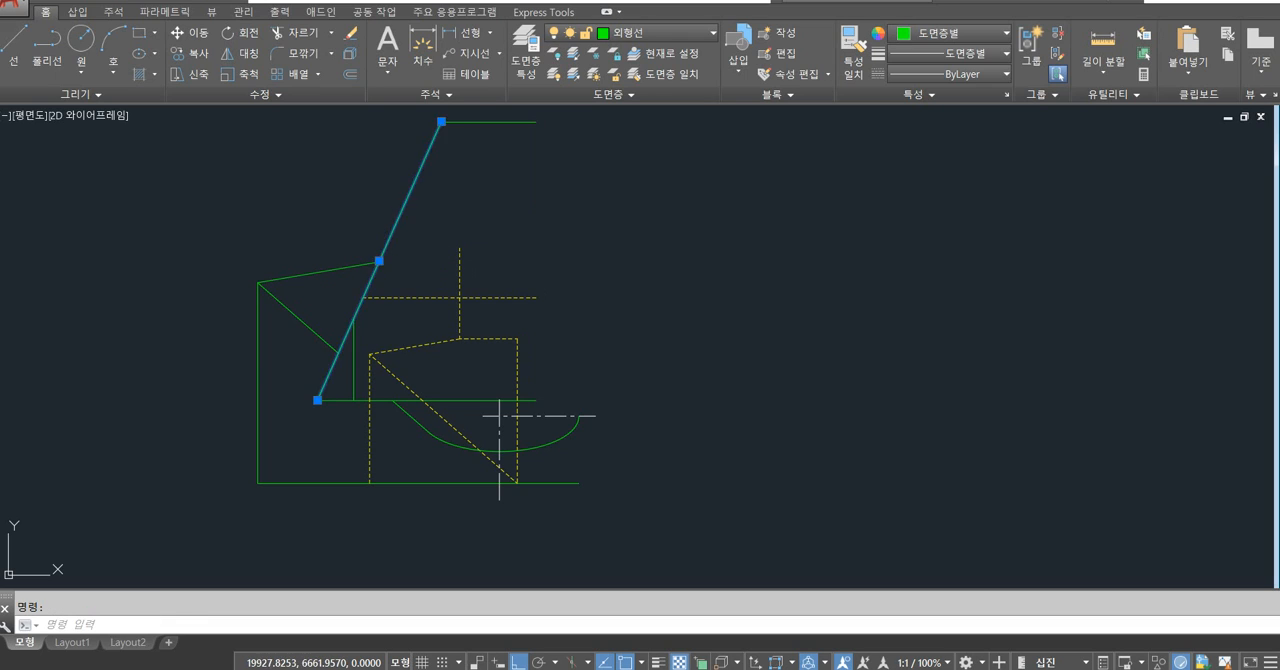
pyautogui.press('Delete')
pyautogui.click(412, 297)
pyautogui.press('Delete')
pyautogui.click(459, 283)
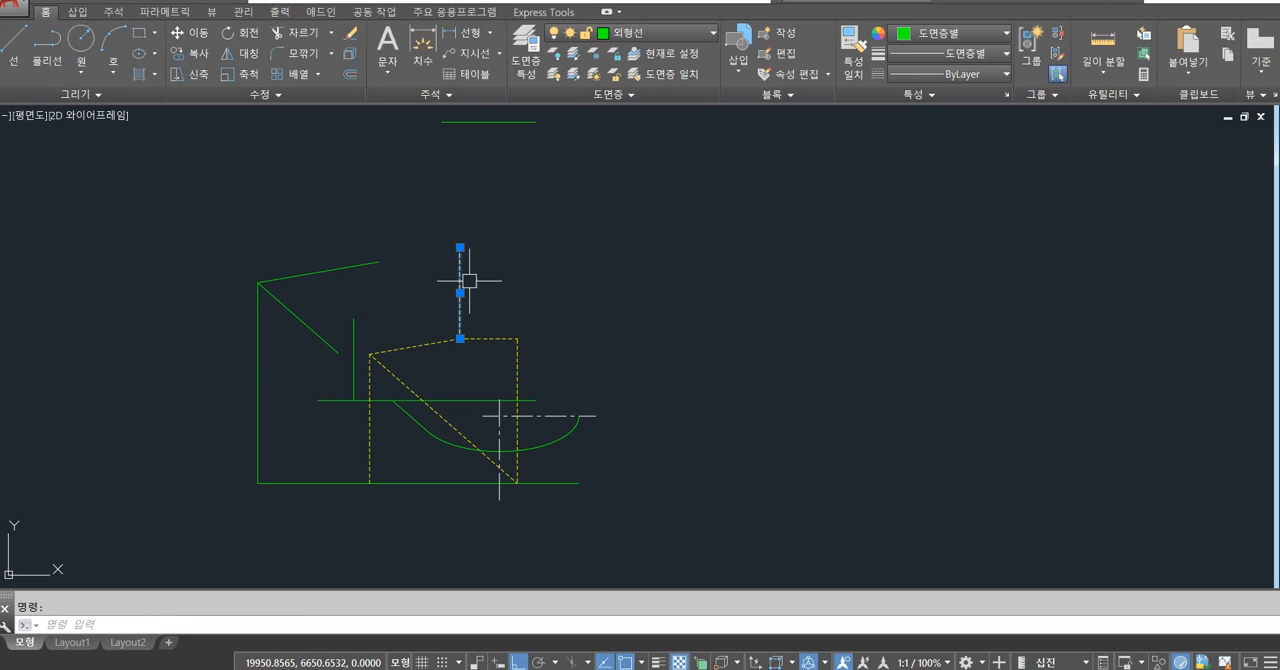
pyautogui.press('Delete')
pyautogui.click(481, 335)
pyautogui.press('Delete')
pyautogui.click(443, 339)
pyautogui.press('Delete')
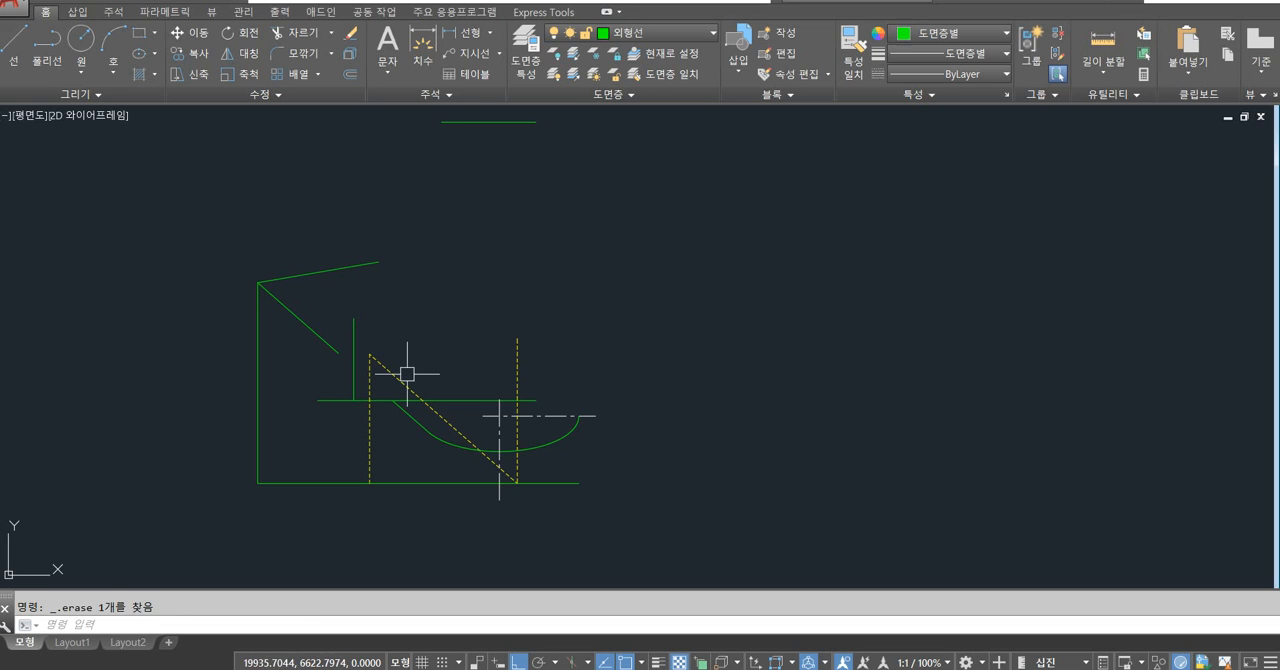
pyautogui.click(401, 380)
pyautogui.press('Delete')
pyautogui.click(517, 349)
pyautogui.press('Delete')
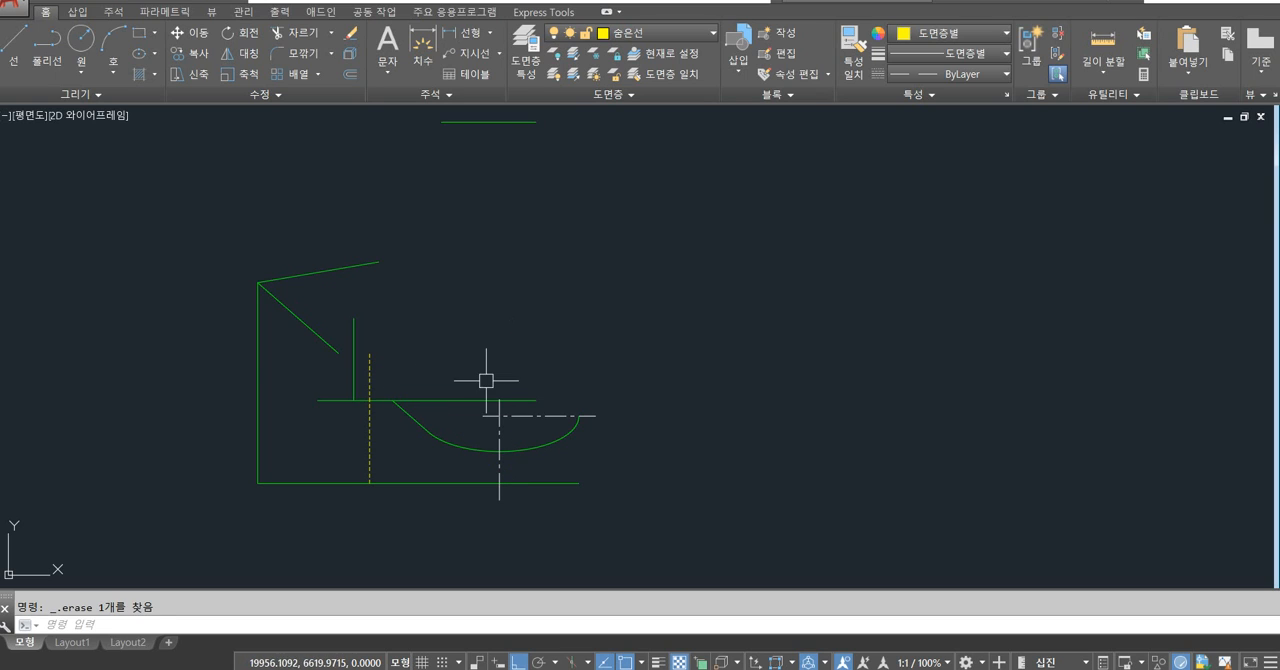
pyautogui.click(433, 400)
pyautogui.press('Delete')
pyautogui.click(413, 417)
pyautogui.press('Delete')
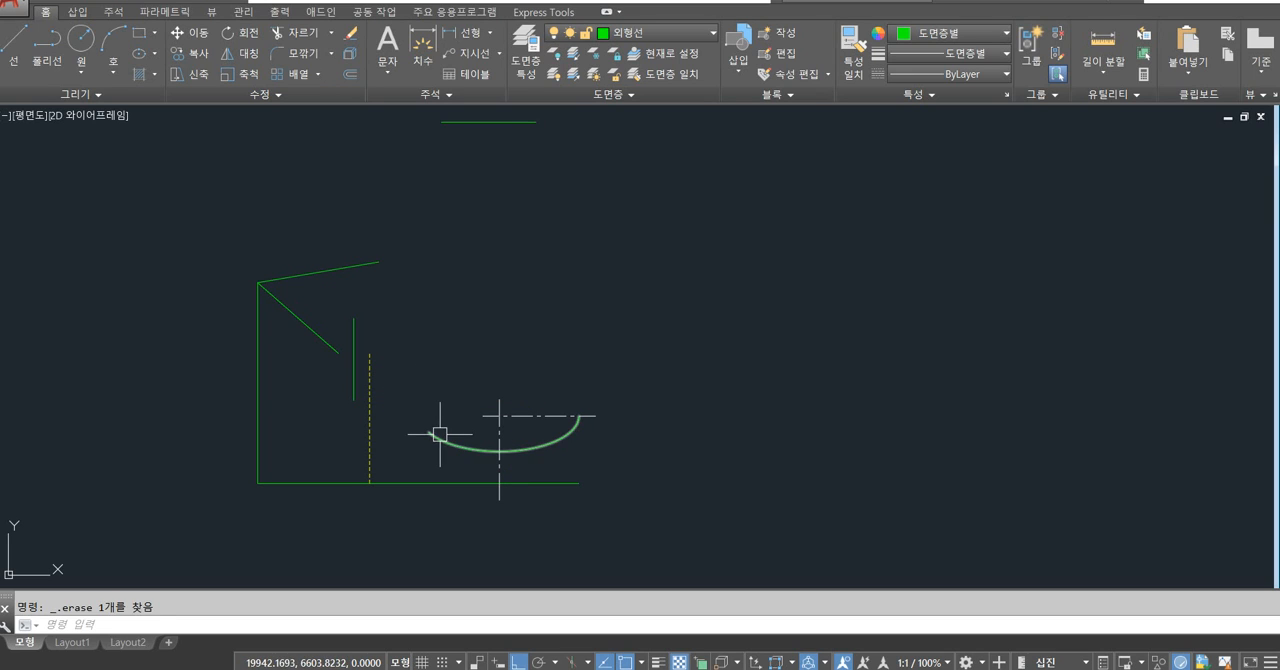
pyautogui.click(466, 443)
pyautogui.press('Delete')
pyautogui.click(499, 434)
pyautogui.press('Delete')
pyautogui.click(540, 416)
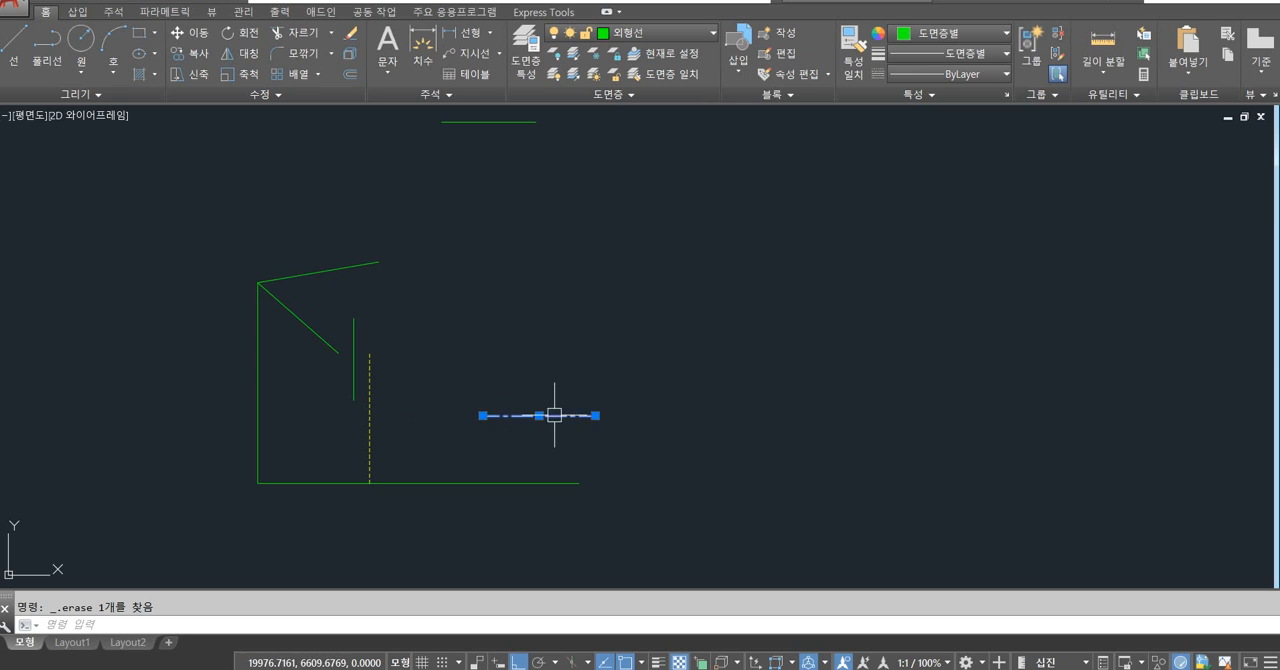
pyautogui.press('Delete')
pyautogui.click(516, 481)
pyautogui.press('Delete')
pyautogui.click(369, 437)
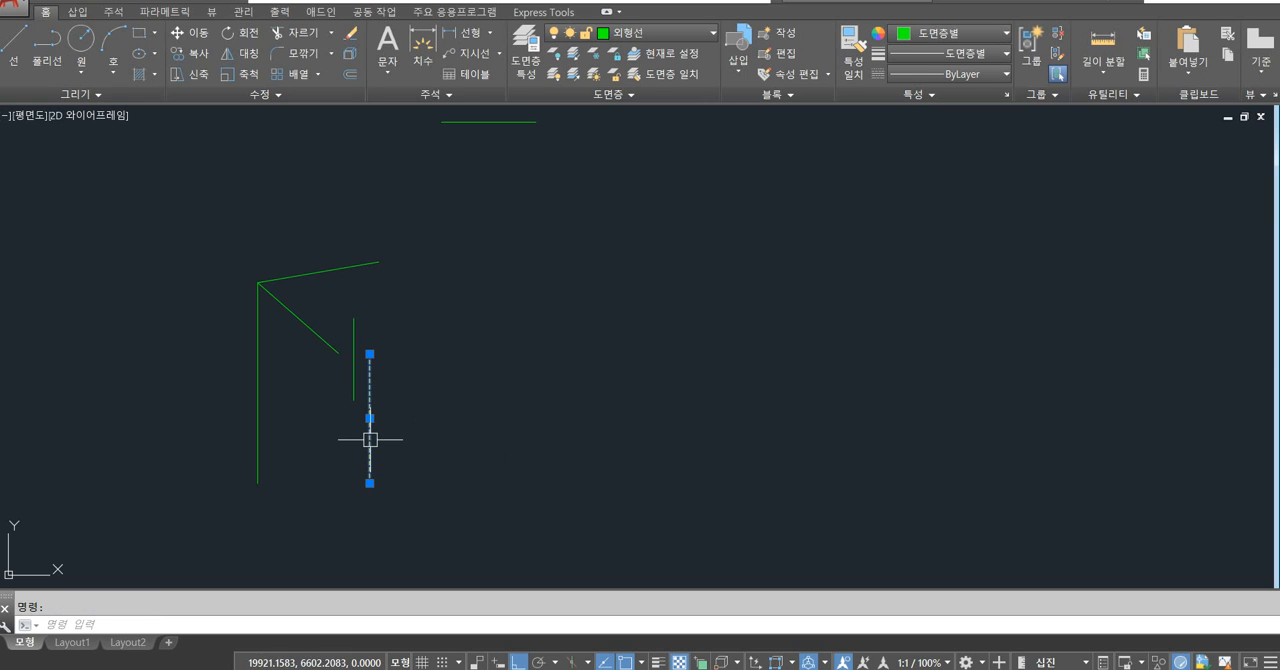
pyautogui.press('Delete')
pyautogui.click(354, 370)
pyautogui.press('Delete')
pyautogui.click(323, 338)
pyautogui.press('Delete')
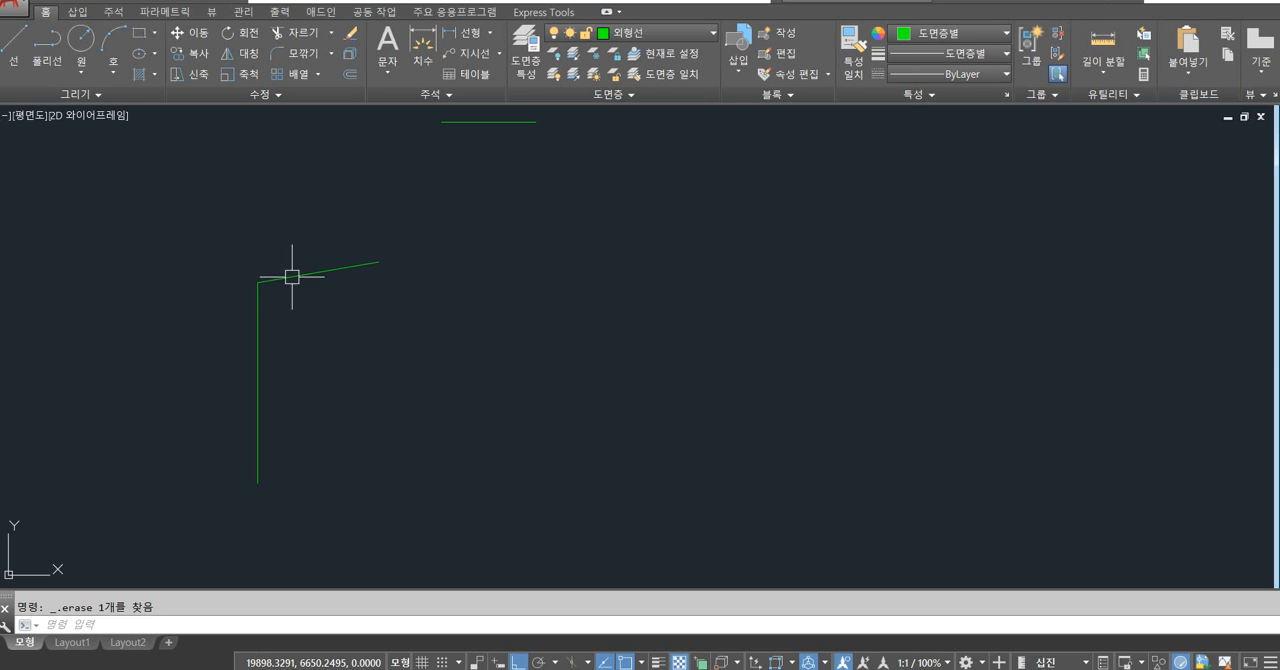
pyautogui.click(291, 274)
pyautogui.press('Delete')
pyautogui.click(259, 305)
pyautogui.press('Delete')
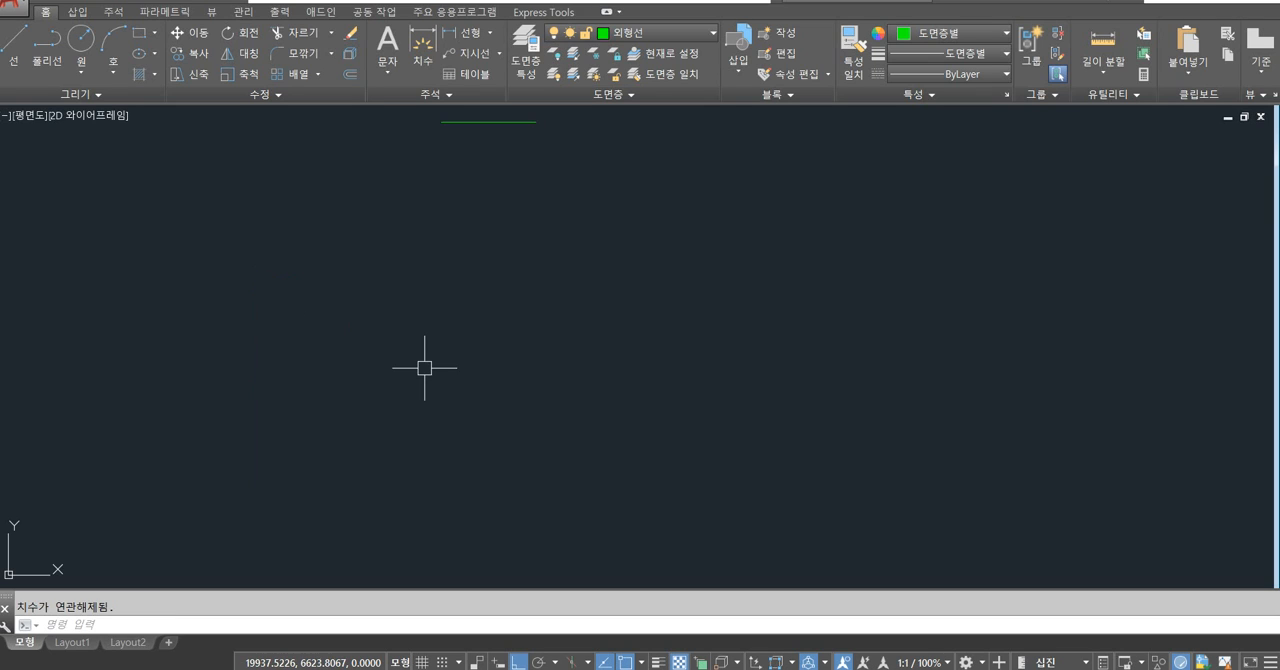
# Undo the side view erasures together with the earlier 치수 layer switch-off and the circle arc's layer change.
pyautogui.hotkey('ctrl', 'z')
pyautogui.hotkey('ctrl', 'z')
pyautogui.hotkey('ctrl', 'z')
pyautogui.hotkey('ctrl', 'z')
pyautogui.hotkey('ctrl', 'z')
pyautogui.hotkey('ctrl', 'z')
pyautogui.hotkey('ctrl', 'z')
pyautogui.hotkey('ctrl', 'z')
pyautogui.hotkey('ctrl', 'z')
pyautogui.hotkey('ctrl', 'z')
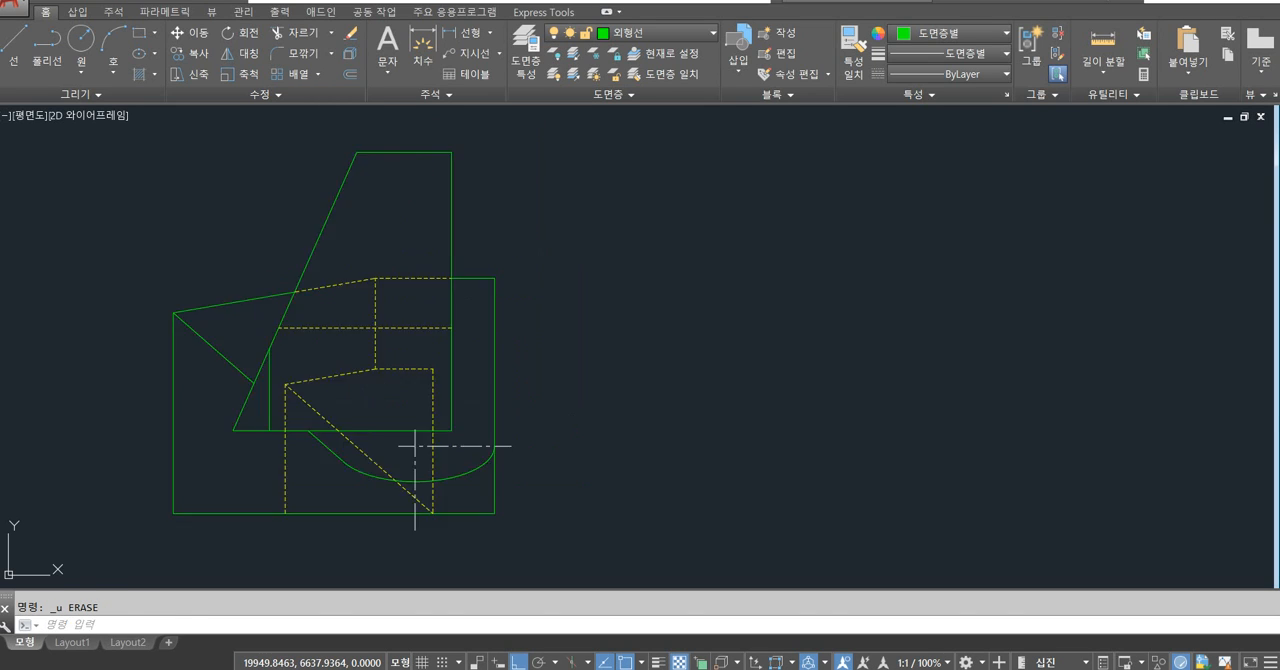
pyautogui.hotkey('ctrl', 'z')
pyautogui.hotkey('ctrl', 'z')
pyautogui.hotkey('ctrl', 'z')
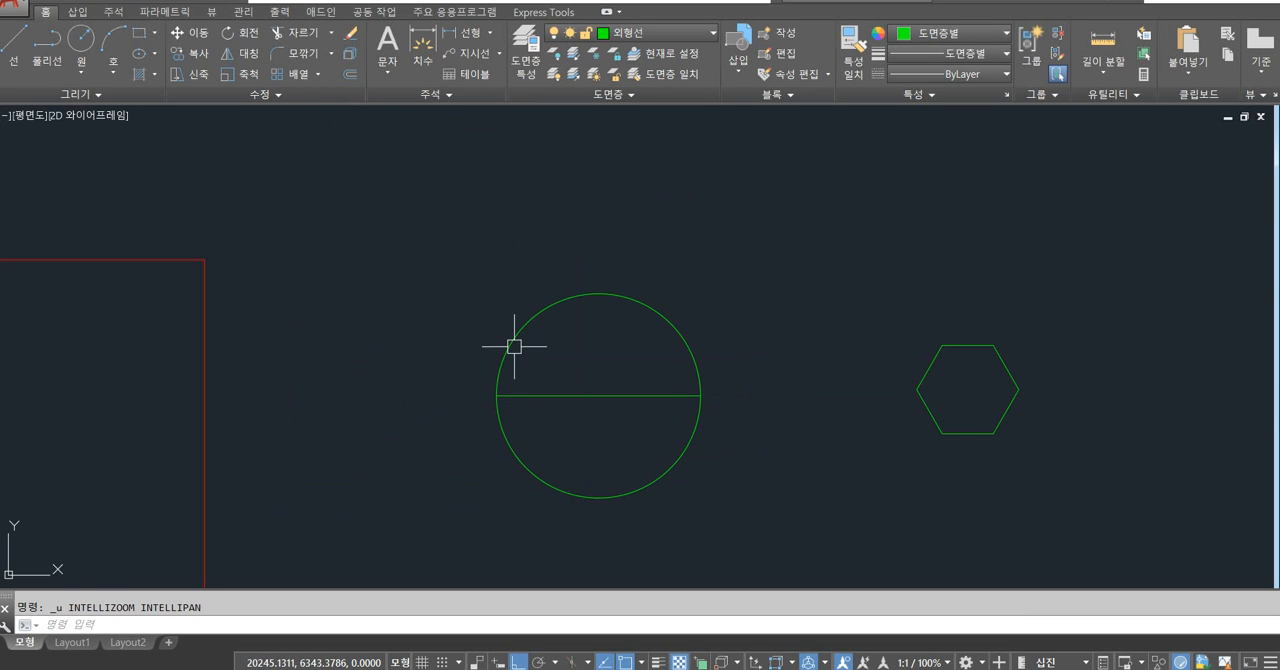
# Erase the C11 leader and its text at the chamfered corner of the top view.
pyautogui.moveTo(392, 319); pyautogui.dragTo(558, 400, button='middle')
pyautogui.scroll(-2, 483, 354)
pyautogui.moveTo(478, 255); pyautogui.dragTo(617, 462, button='middle')
pyautogui.moveTo(398, 327); pyautogui.dragTo(505, 380, button='middle')
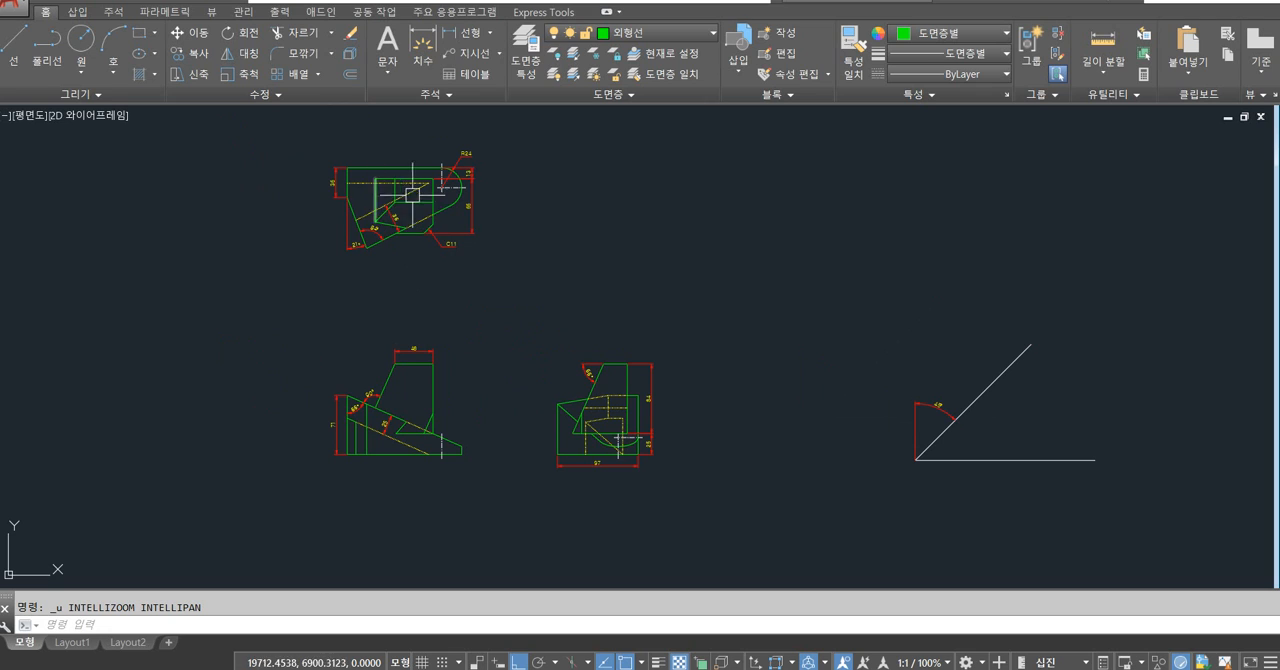
pyautogui.scroll(5, 403, 194)
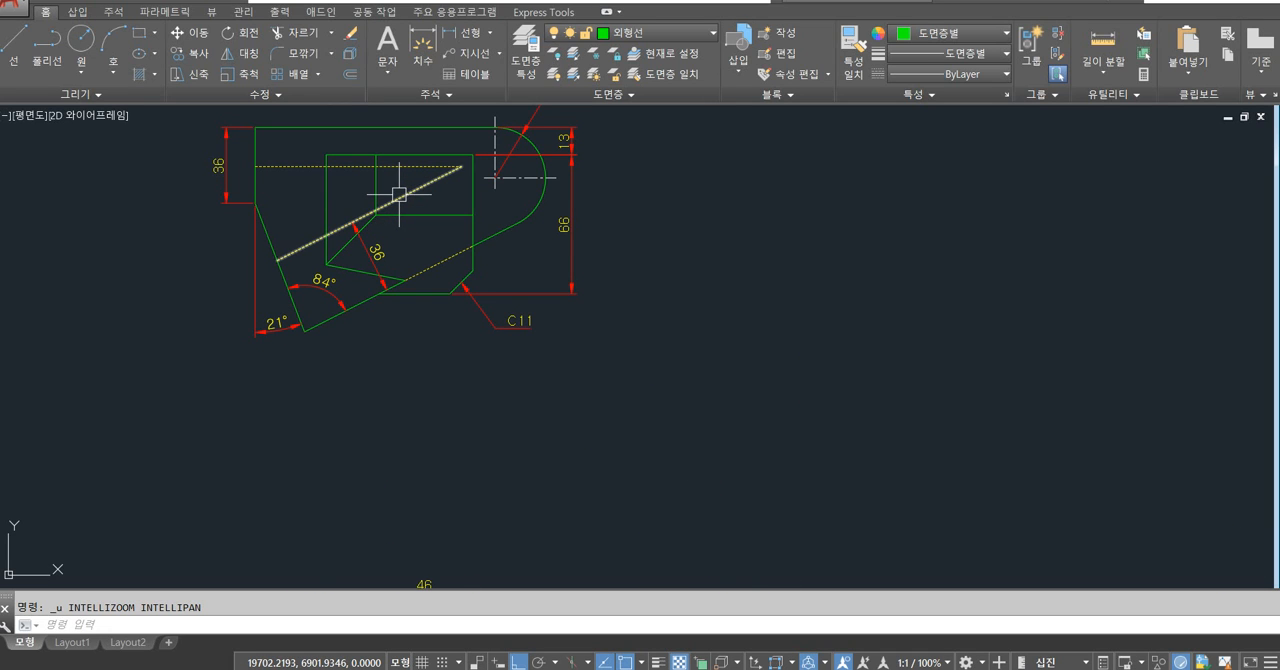
pyautogui.scroll(4, 349, 206)
pyautogui.moveTo(640, 409); pyautogui.dragTo(366, 283, button='middle')
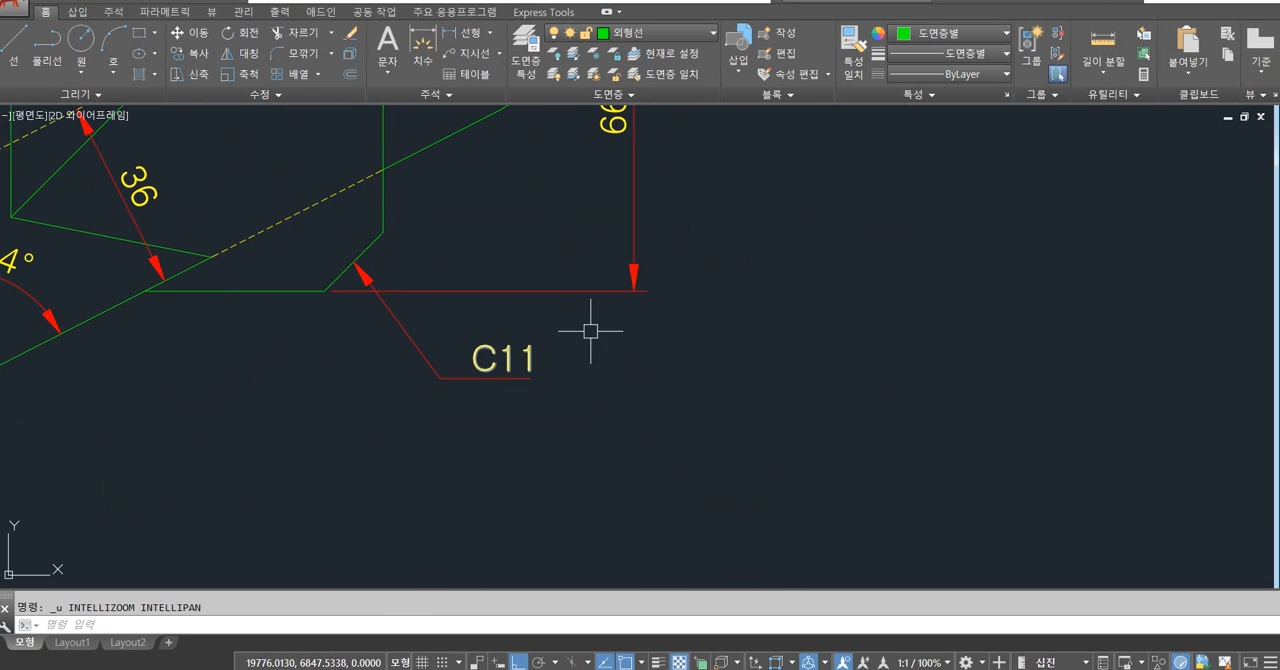
pyautogui.click(505, 378)
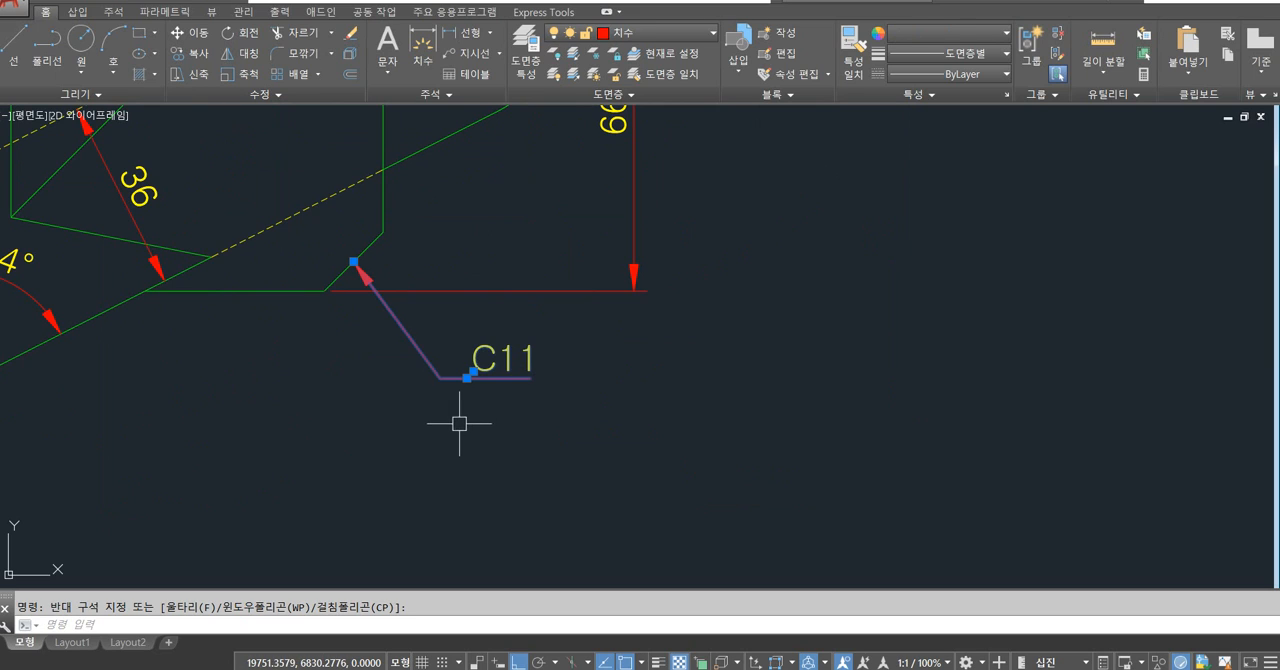
pyautogui.press('Delete')
pyautogui.hotkey('ctrl', 'z')
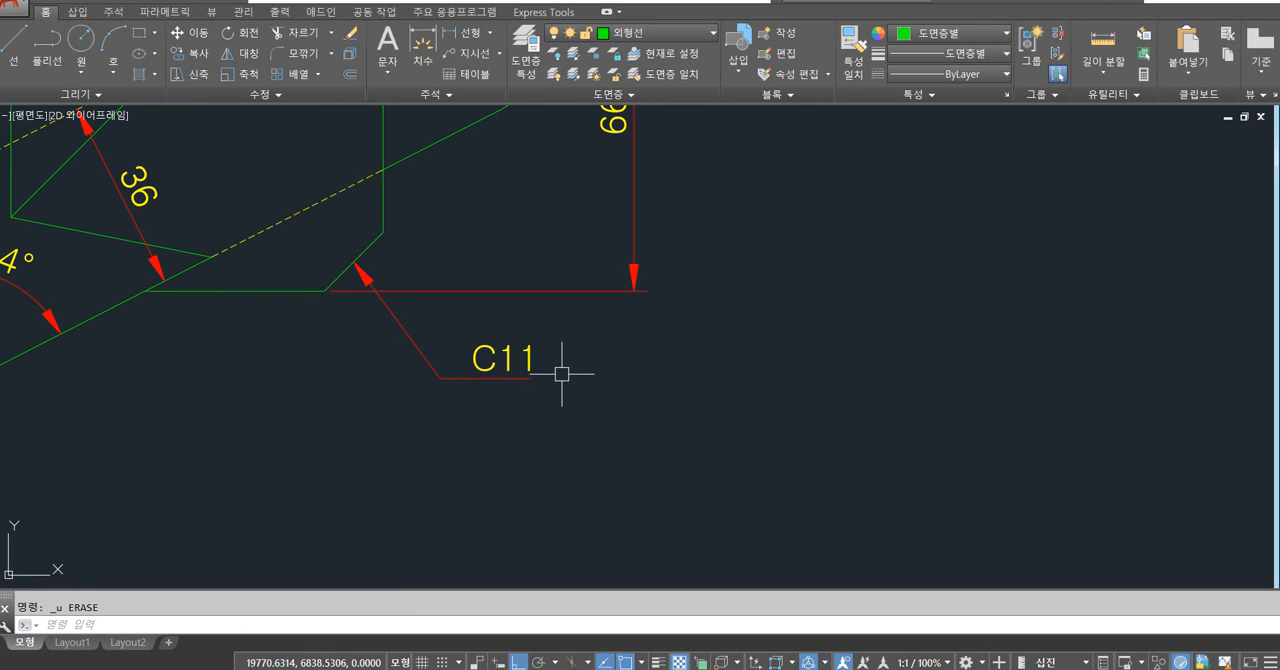
pyautogui.click(571, 323)
pyautogui.click(526, 363)
pyautogui.press('Delete')
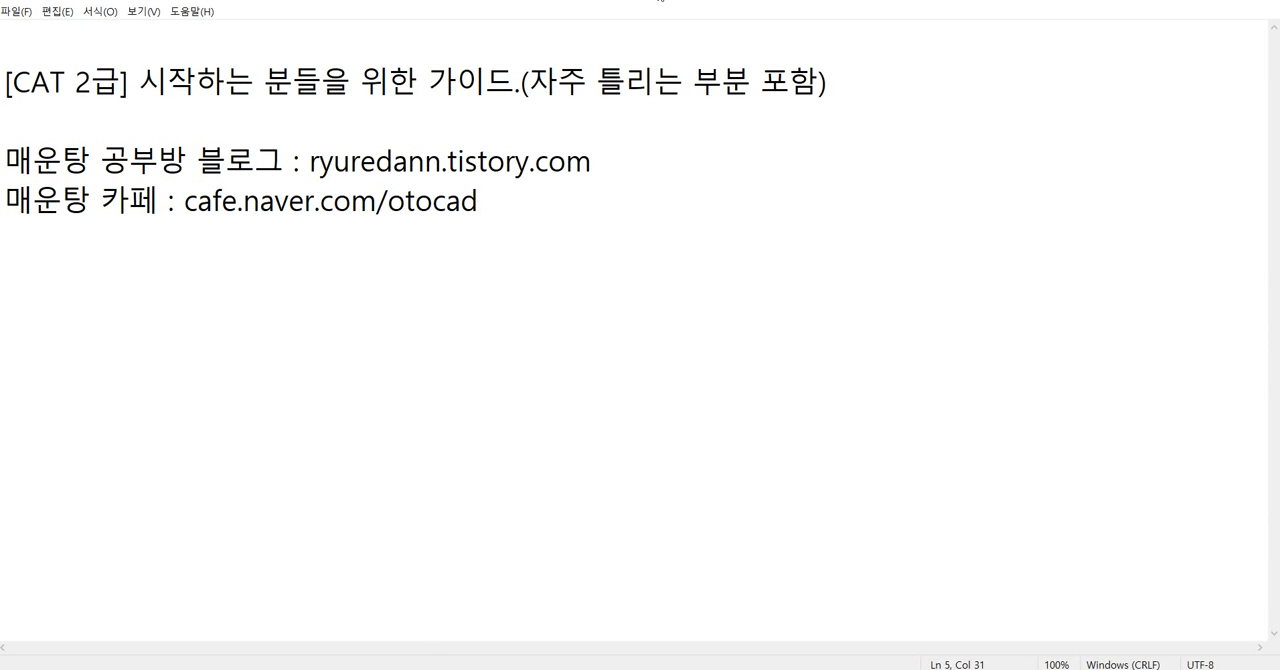
# Switch to the Notepad notes and arrange the window beside the AutoCAD drawing.
pyautogui.doubleClick(659, 0)
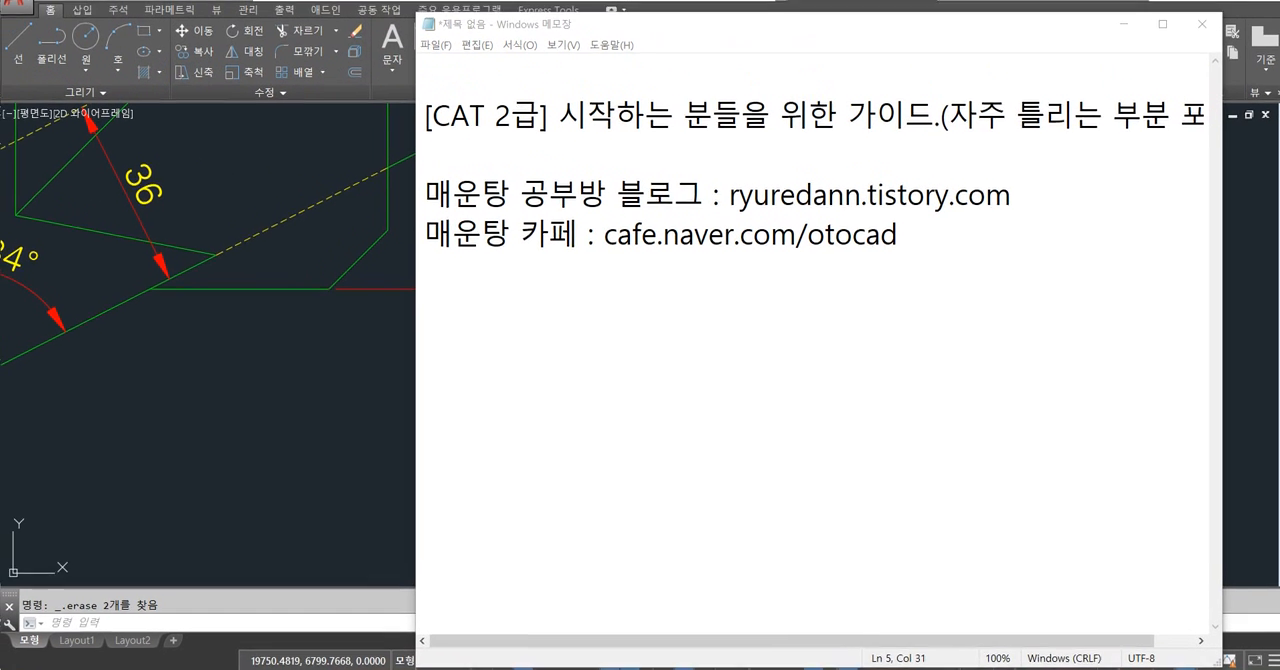
pyautogui.moveTo(755, 19); pyautogui.dragTo(543, 47)
pyautogui.click(632, 9)
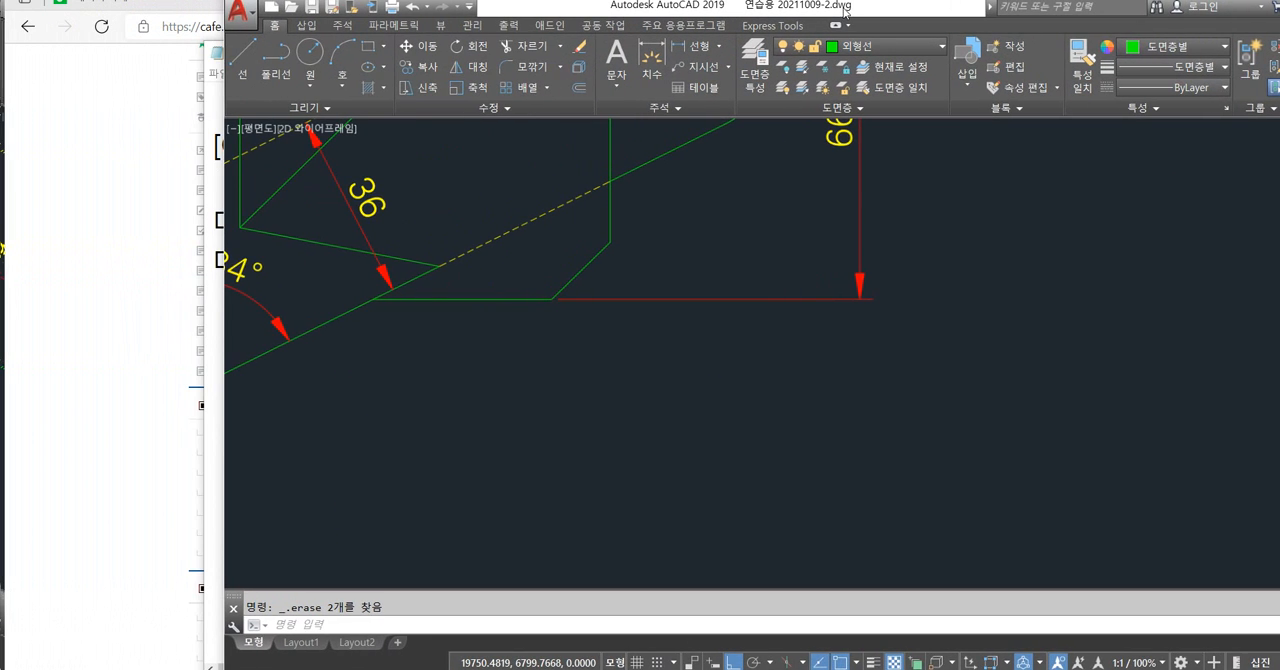
pyautogui.moveTo(844, 8); pyautogui.dragTo(965, 23)
pyautogui.moveTo(318, 46); pyautogui.dragTo(181, 40)
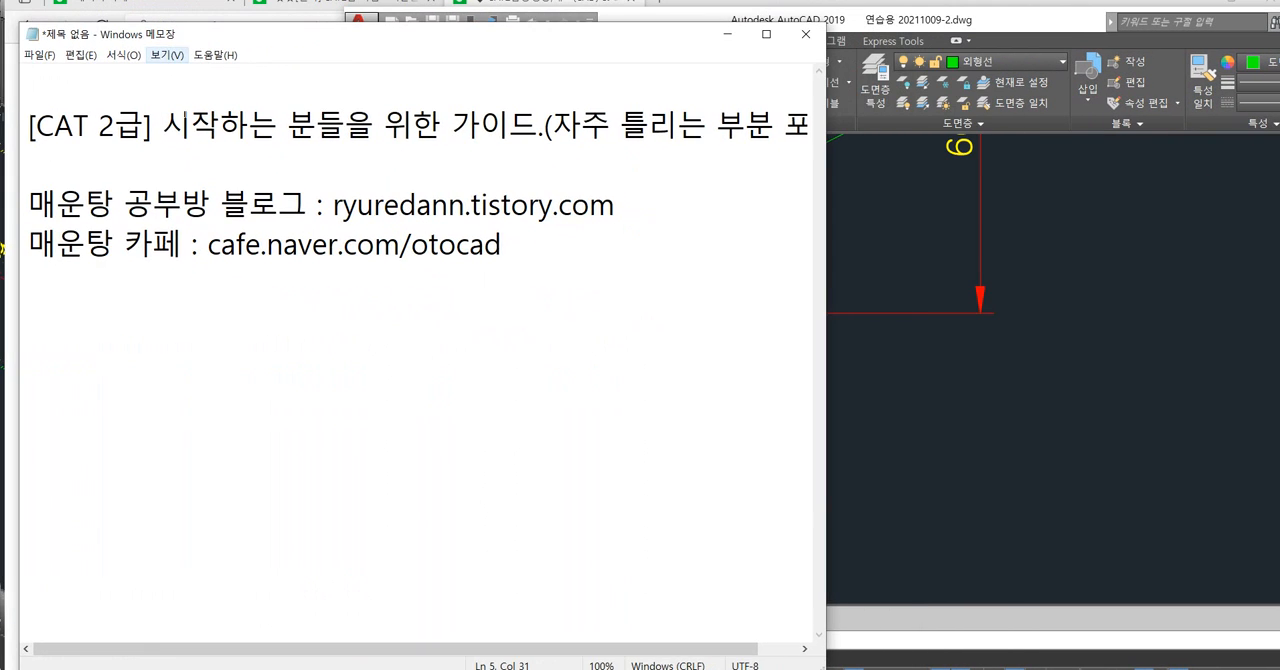
# Add the heading 지시선 기입 below the cafe address, leaving one blank line between them.
pyautogui.press('Return')
pyautogui.press('Return')
pyautogui.write('wl')
pyautogui.press('BackSpace')
pyautogui.press('BackSpace')
pyautogui.press('Hangul')
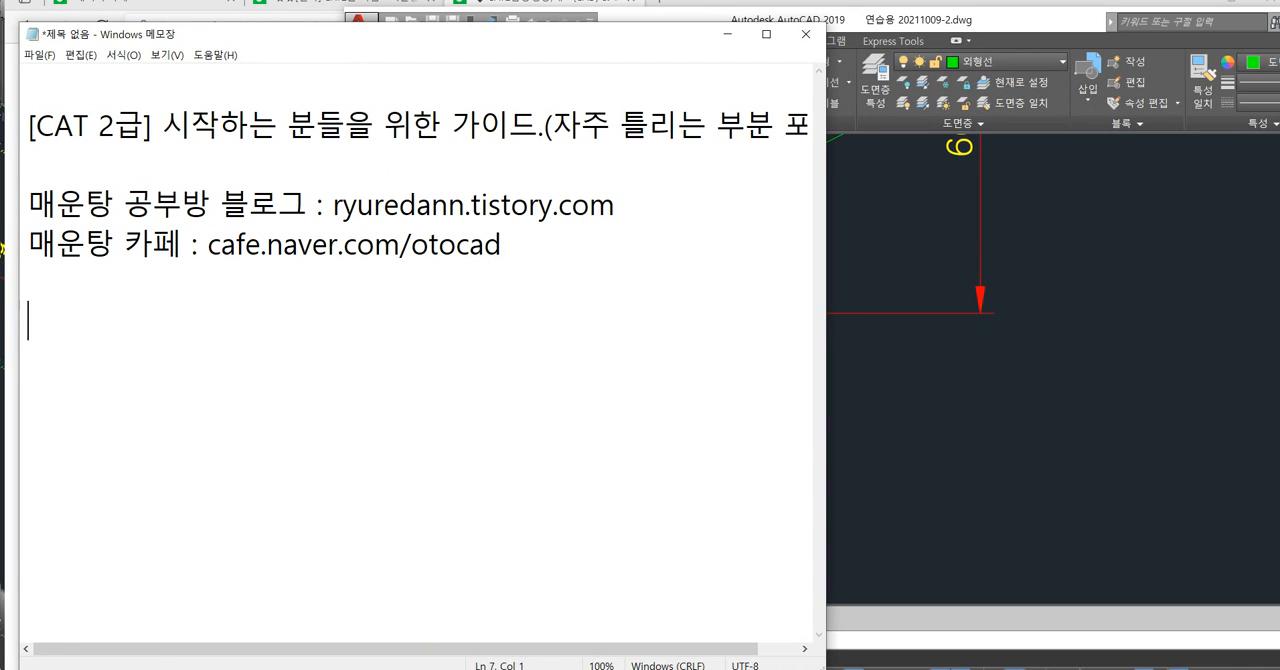
pyautogui.write('지시선 기입')
pyautogui.press('Return')
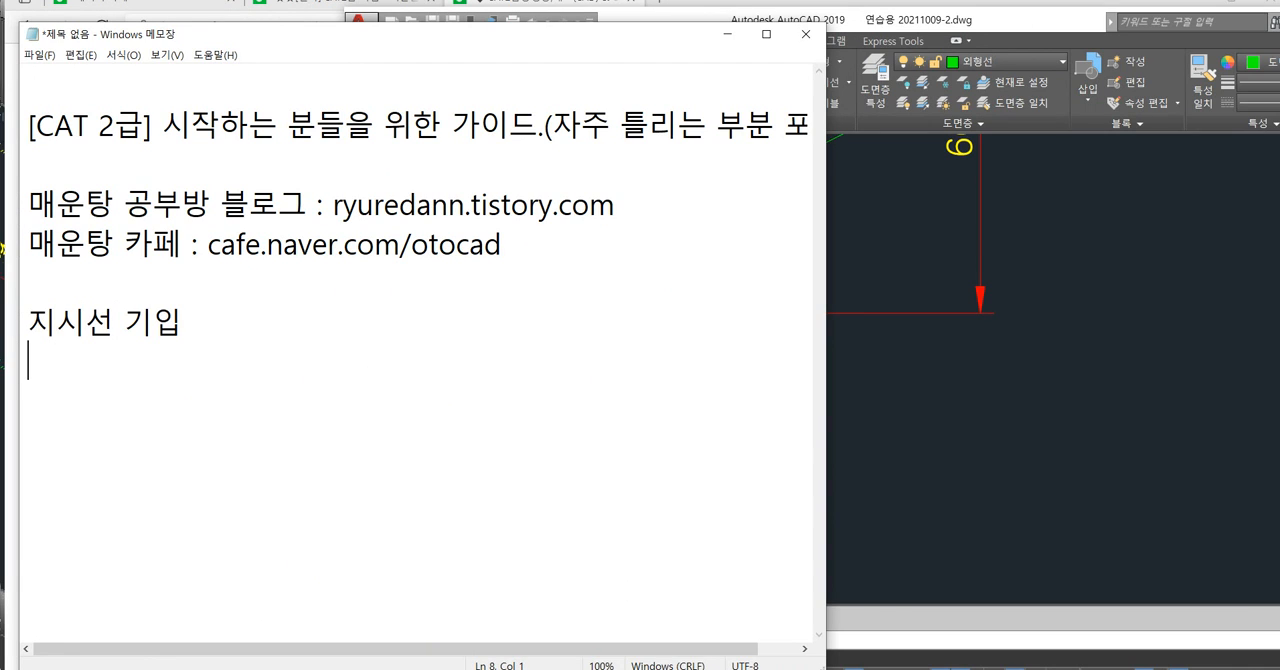
# Write the command line "Leader , Lead 엔터" under the 지시선 기입 heading.
pyautogui.write('ㄴ')
pyautogui.press('BackSpace')
pyautogui.press('Hangul')
pyautogui.write('Lead')
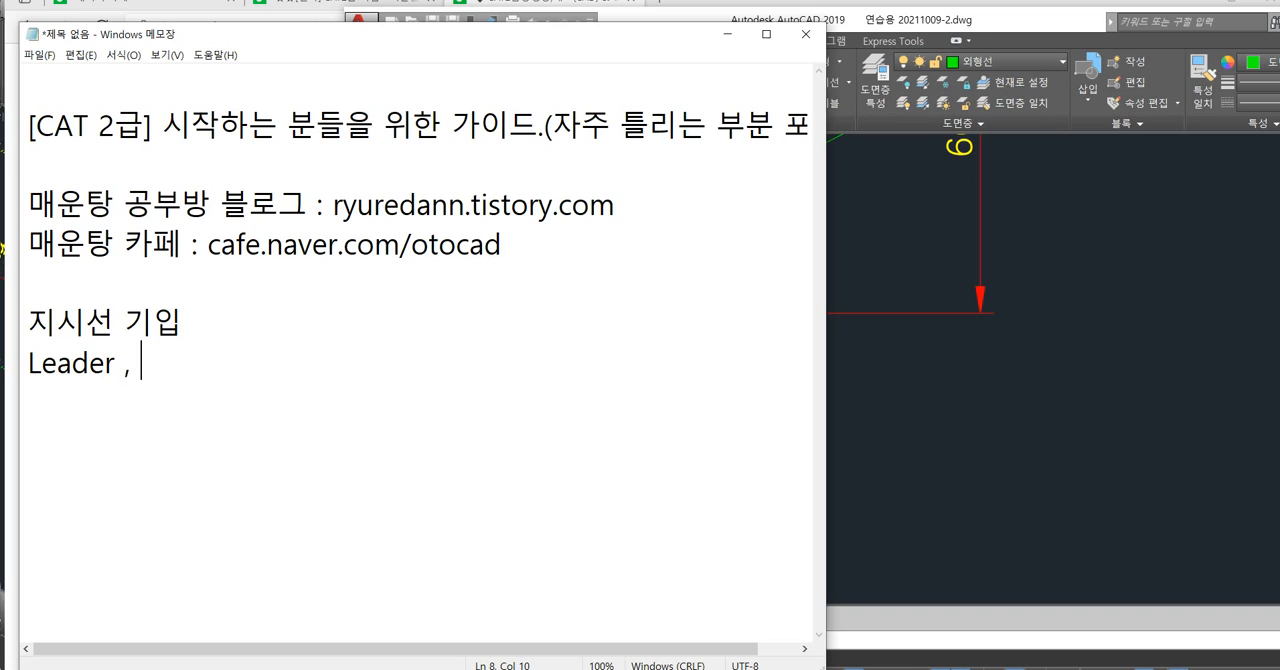
pyautogui.write('er , Lead 엔터')
pyautogui.press('Return')
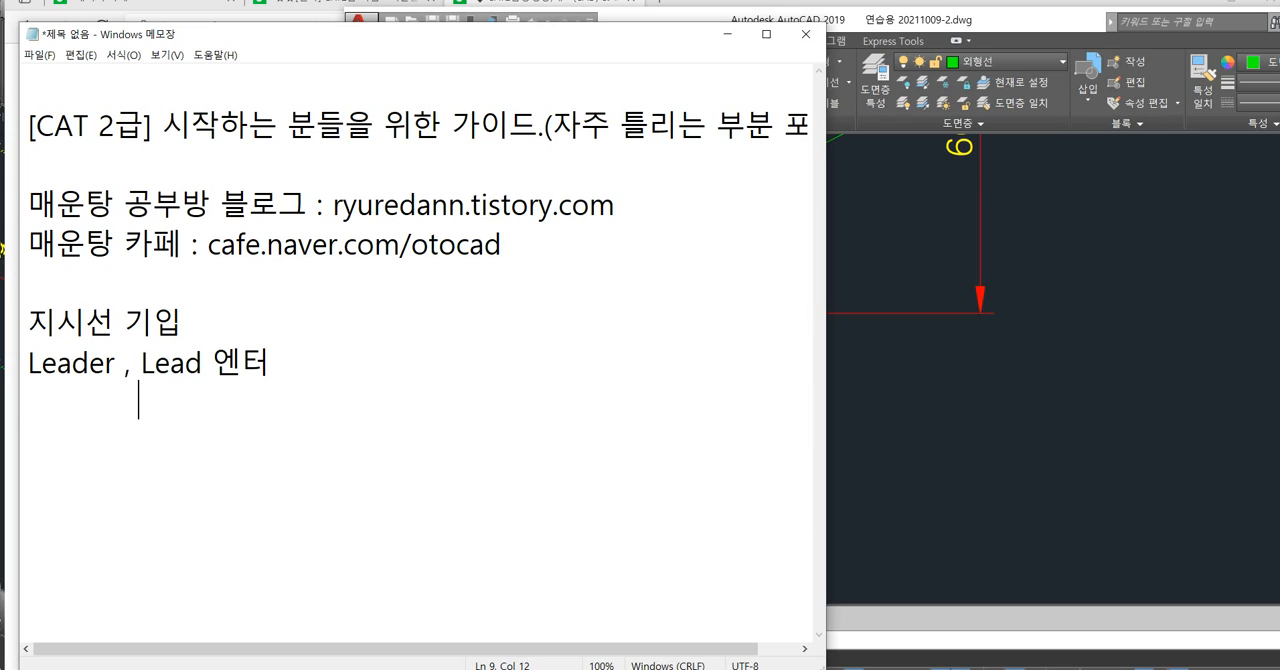
# Add the indented instruction lines "시작점 클릭" and "F8해제하고 적당히 대각선 가서 클릭" below the Leader command.
pyautogui.write('시작점 클릭')
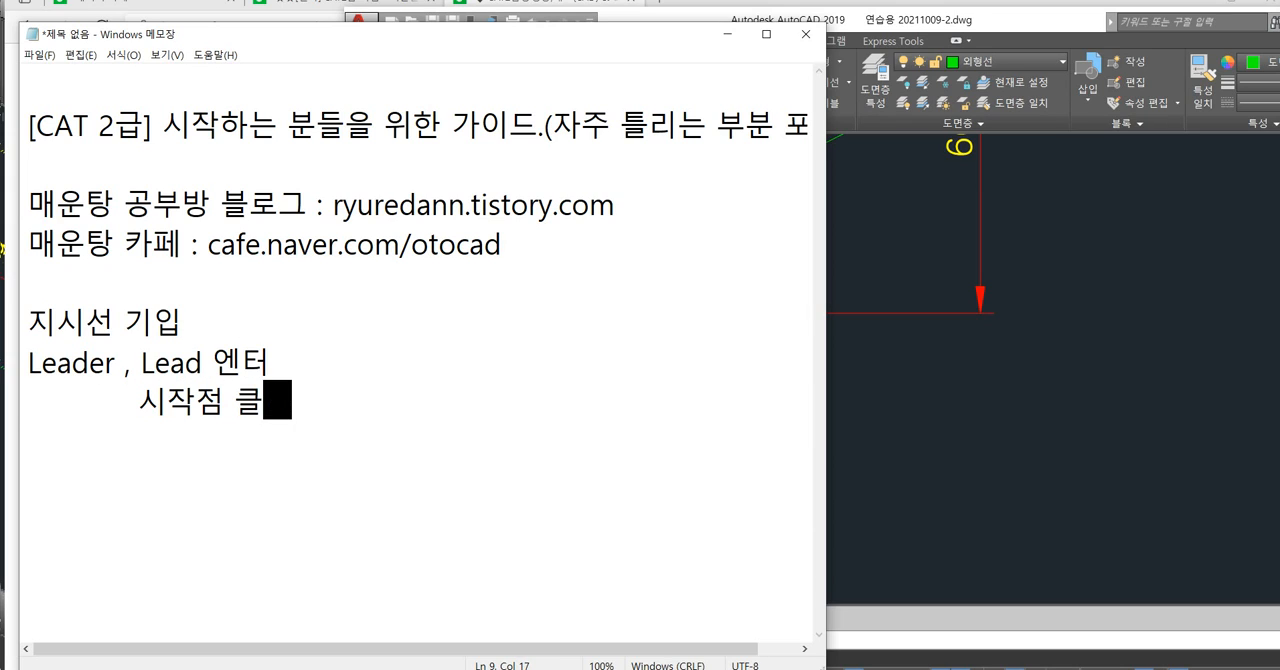
pyautogui.press('Return')
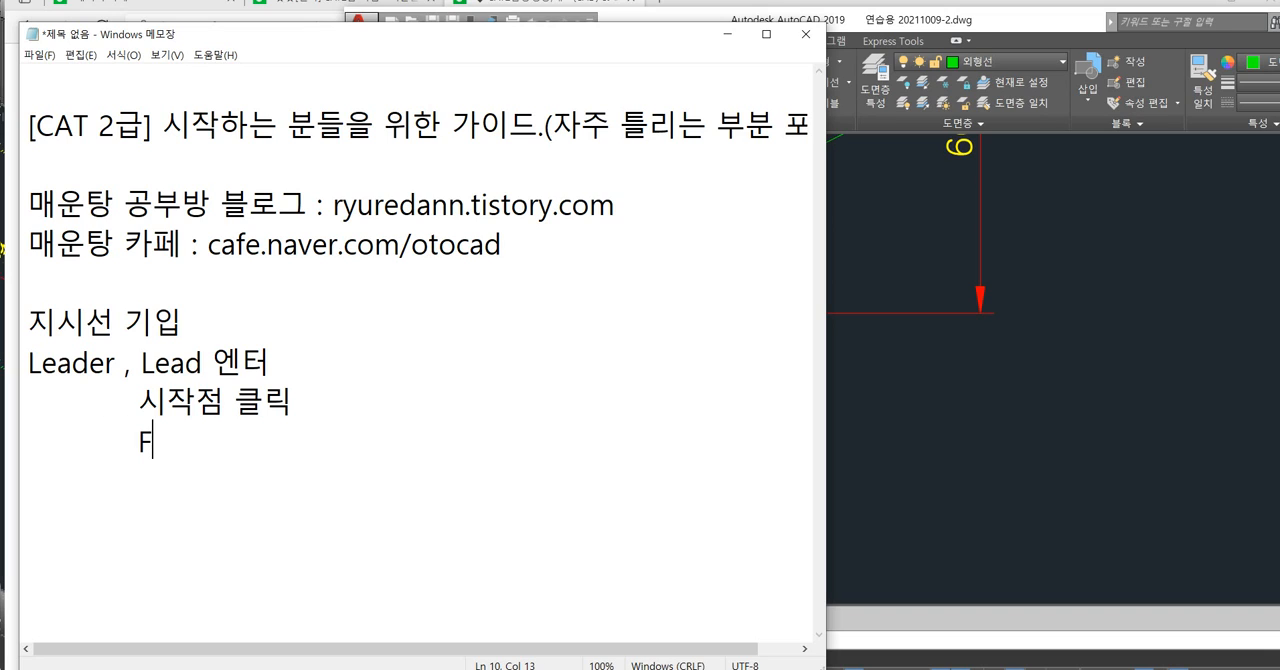
pyautogui.write('F8해제하고 적당')
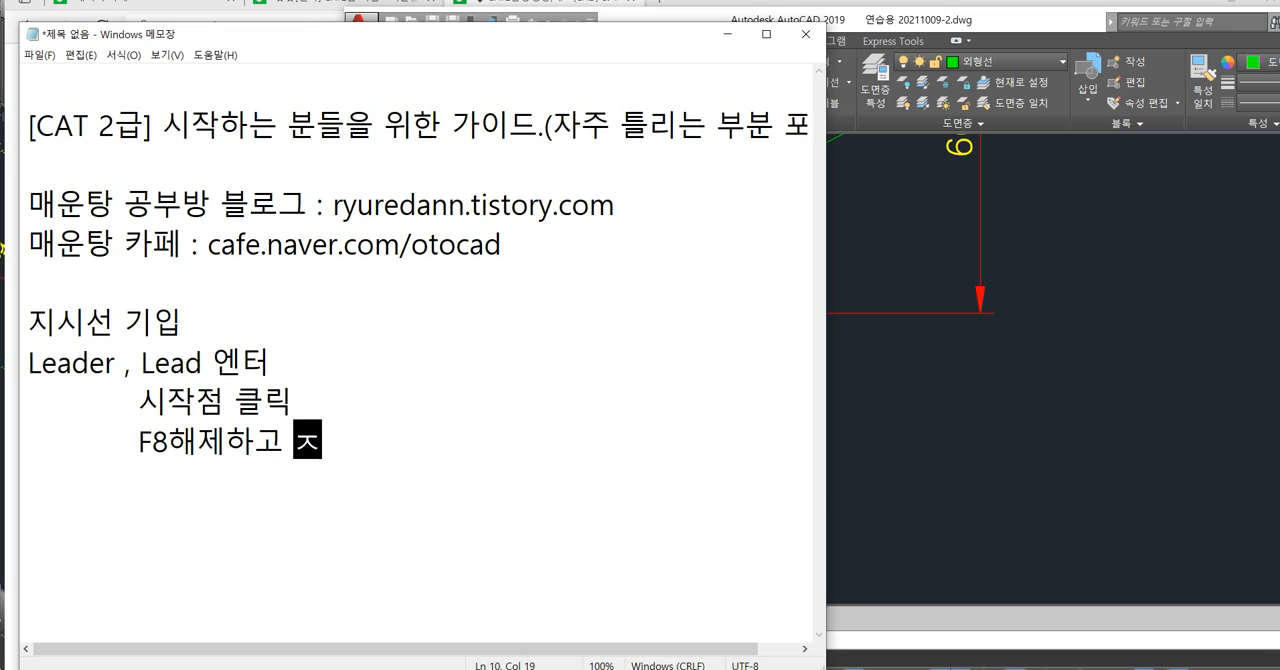
pyautogui.write('히 대각선 ')
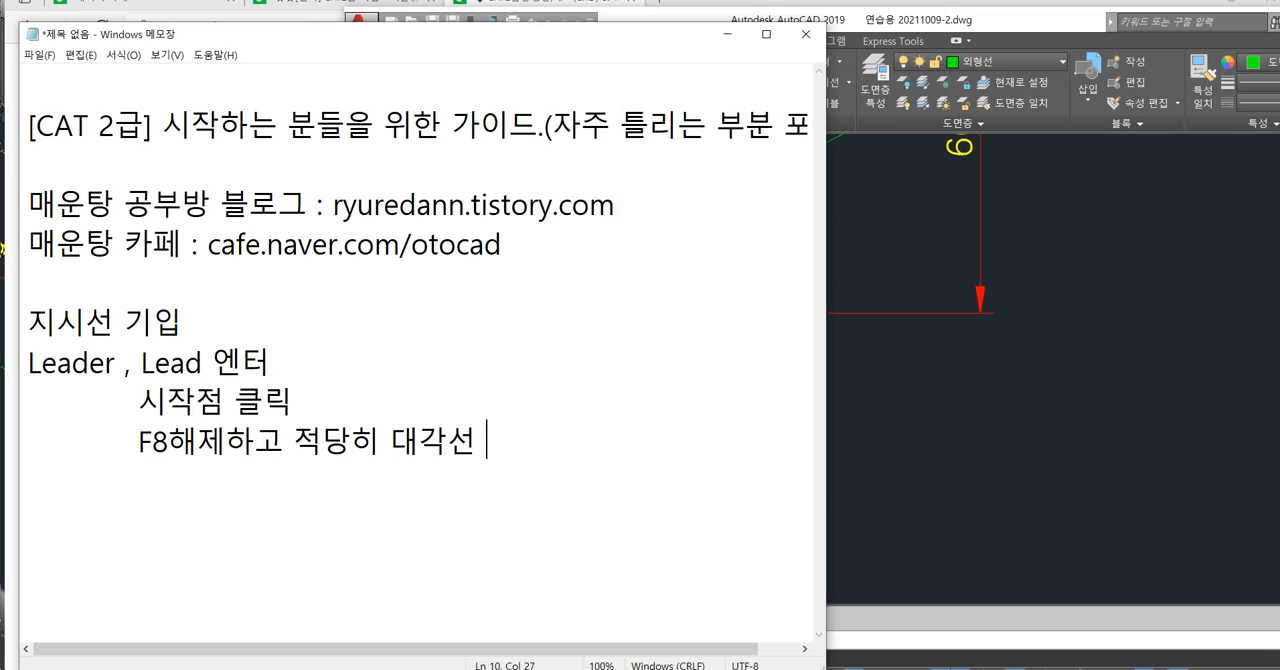
pyautogui.write('가서 클릭')
pyautogui.press('Return')
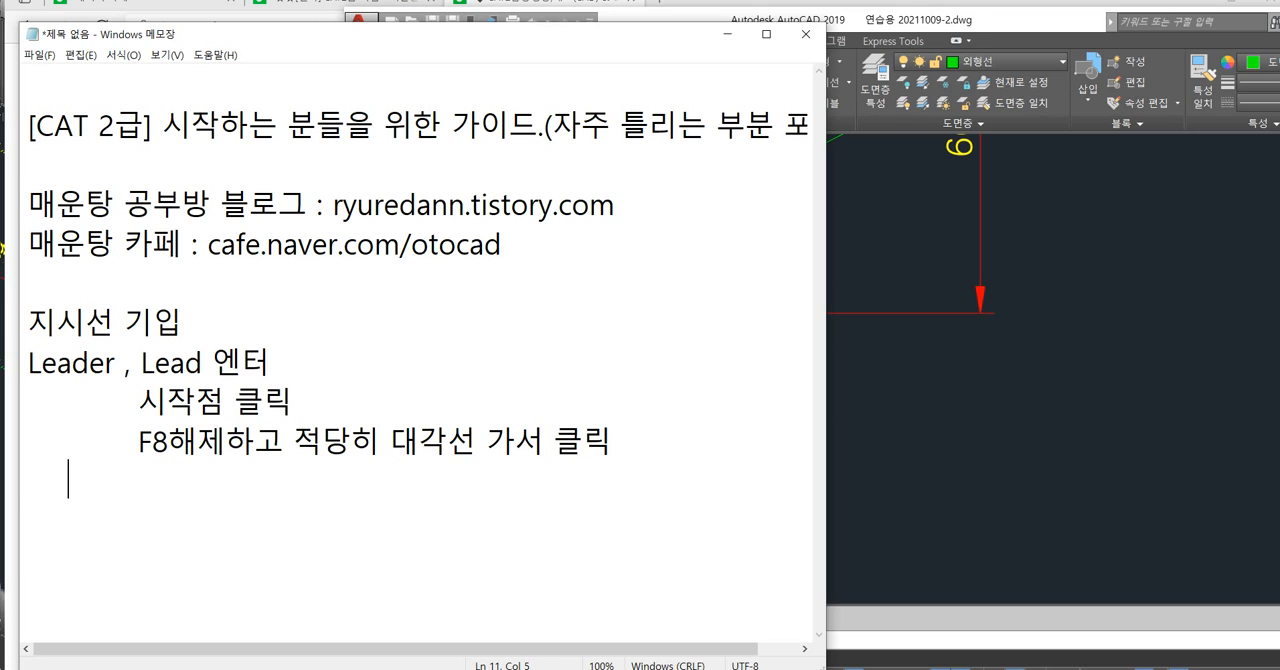
# Finish the leader instructions with the indented lines "엔터" and "내용입력 엔터(C11)".
pyautogui.write('엔터')
pyautogui.press('Return')
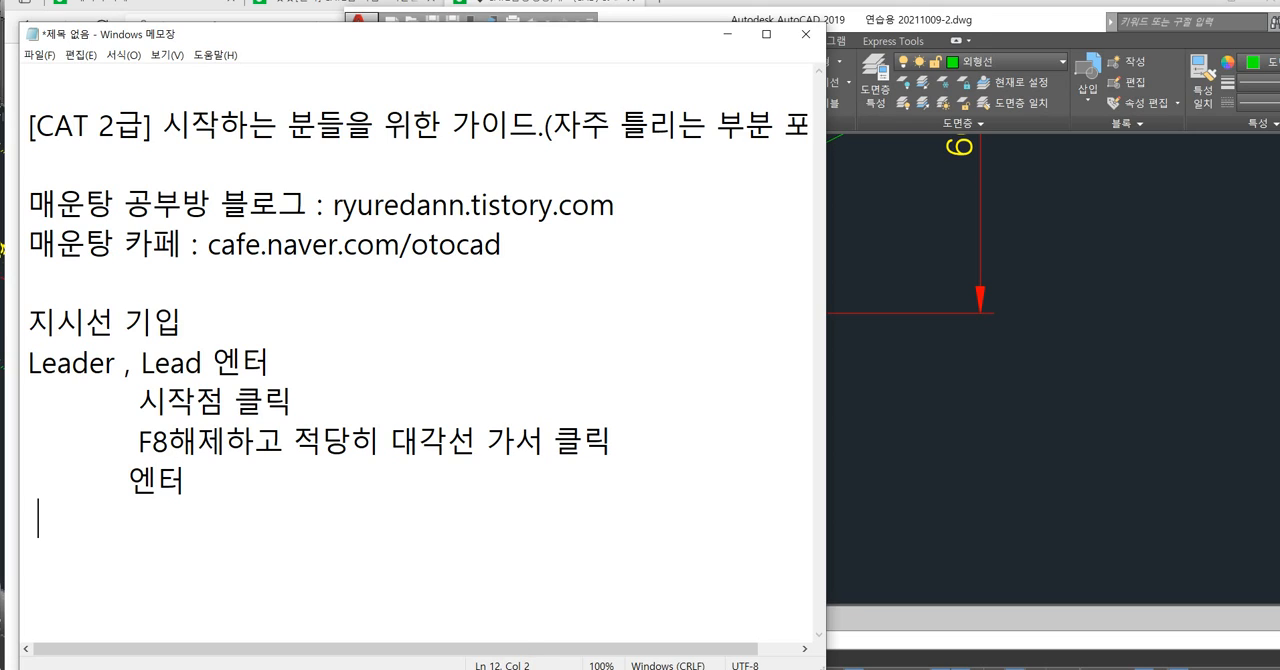
pyautogui.write('내용ㅇㅂㄹ')
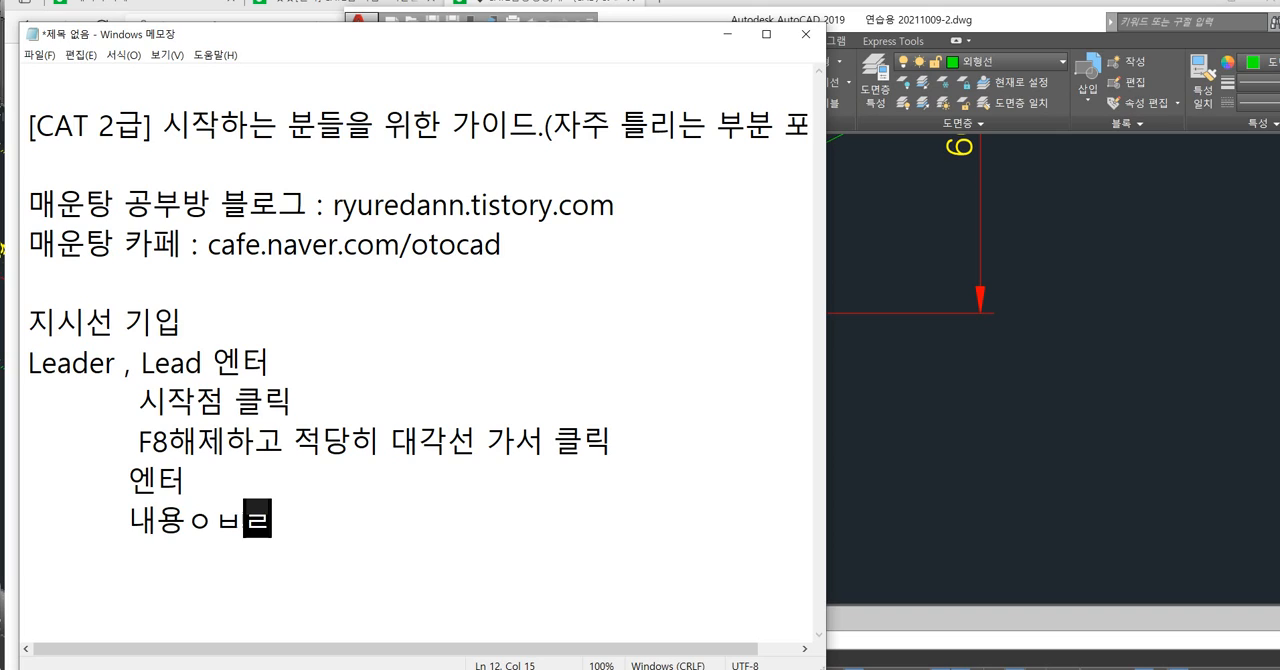
pyautogui.write('입력 엔ㅌ')
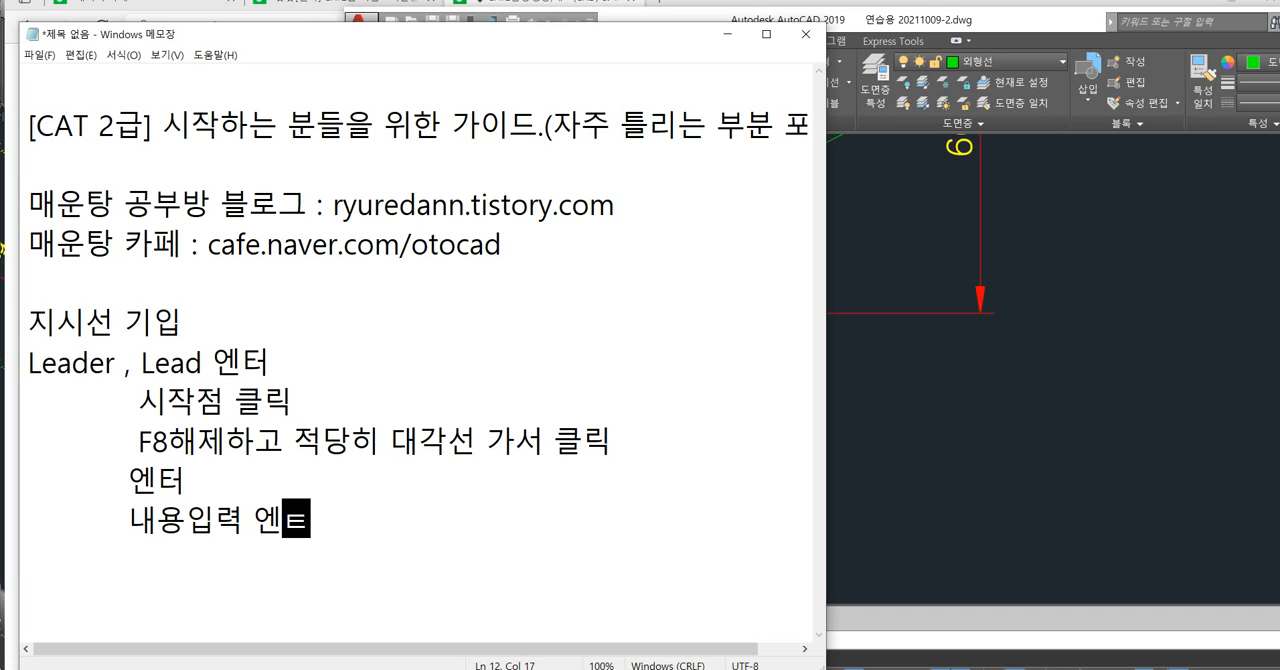
pyautogui.write('(C11')
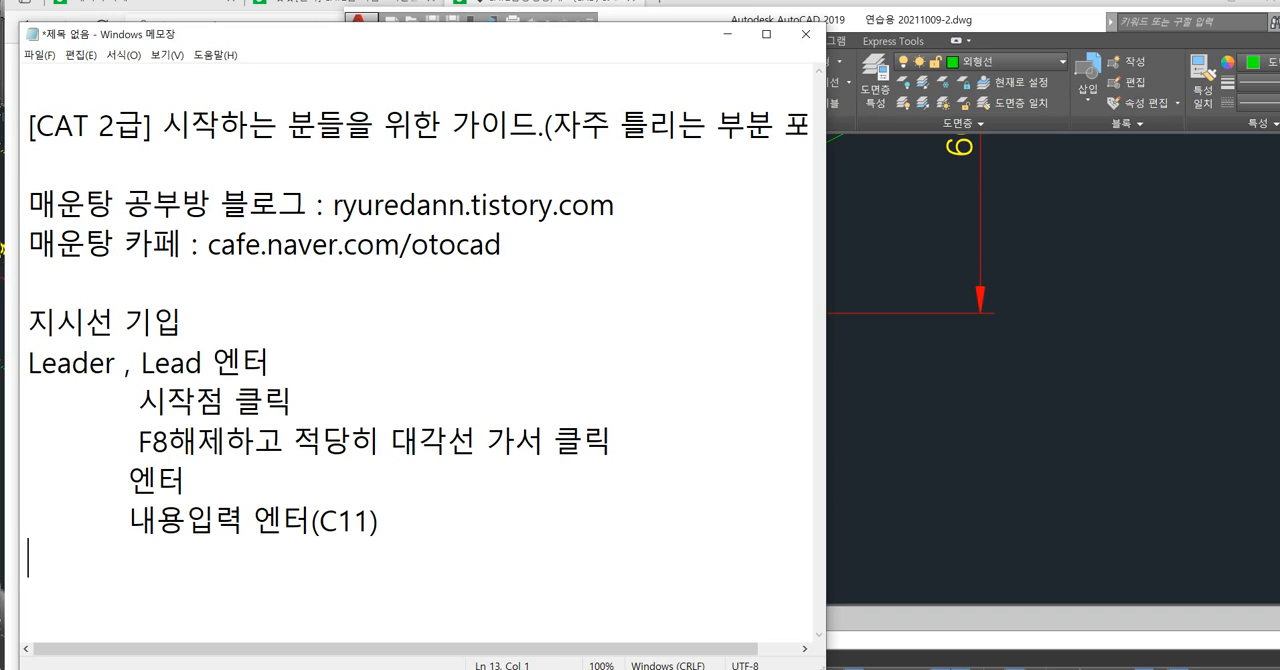
pyautogui.write('ekdma')
# Add the indented instruction line "다음줄 내용입력 엔터(없으면 그냥 엔터)" below the content entry line.
pyautogui.press('BackSpace')
pyautogui.press('BackSpace')
pyautogui.press('BackSpace')
pyautogui.press('BackSpace')
pyautogui.press('BackSpace')
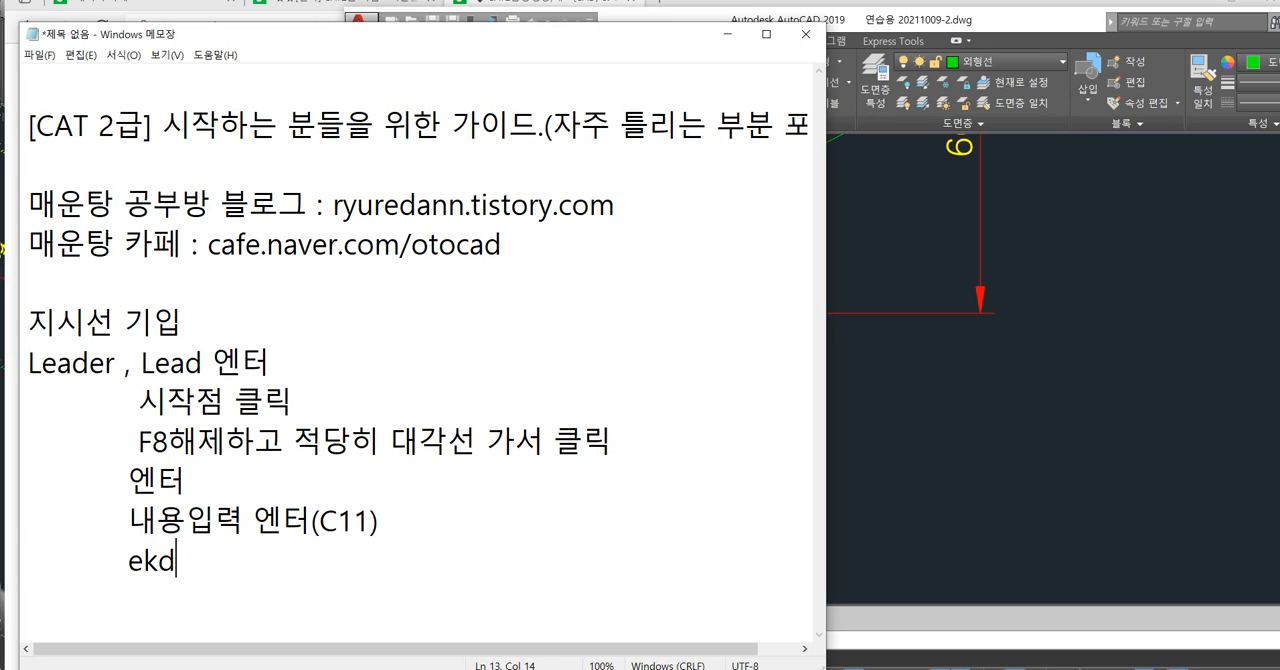
pyautogui.press('Hangul')
pyautogui.write('ㄷㅏ음줄 내용이')
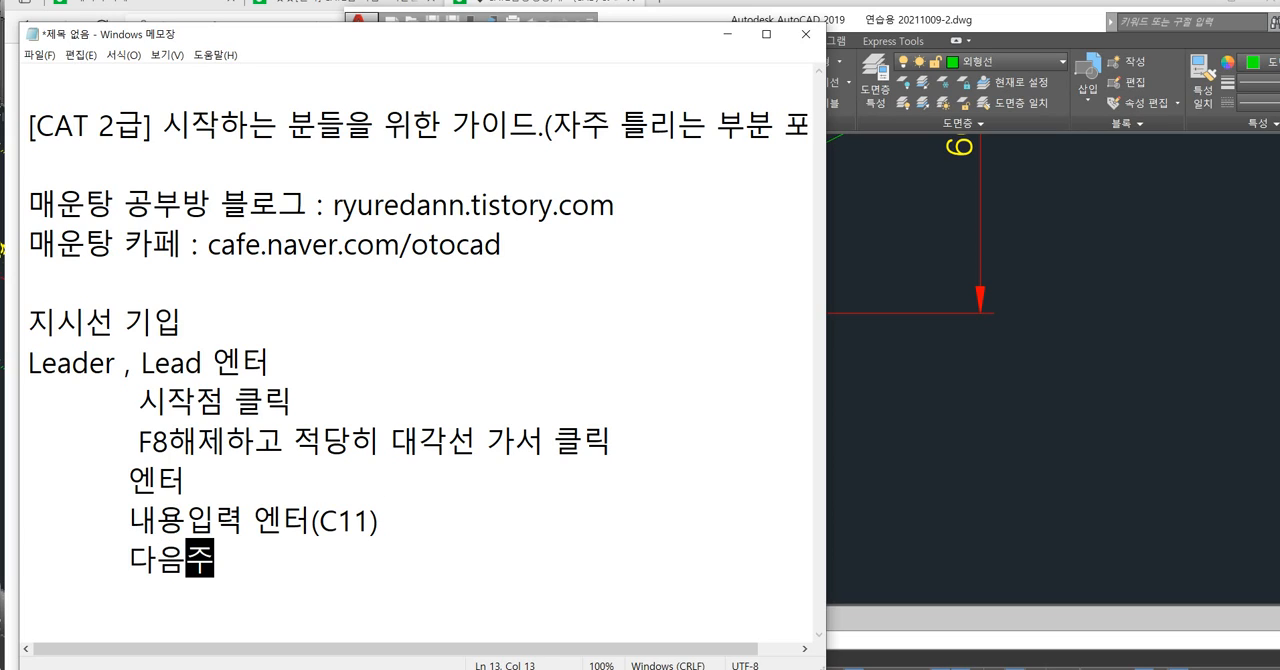
pyautogui.write('ㅂ력 엔터(없')
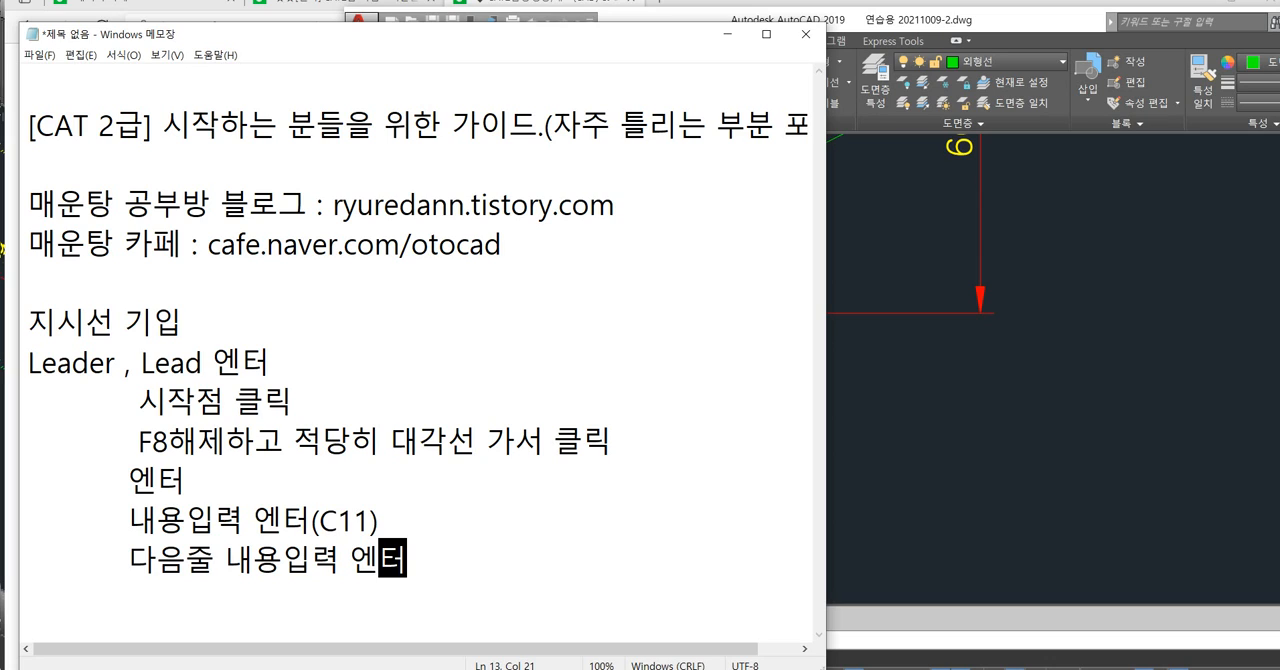
pyautogui.write('으면 그냥 에ㅐㄴㅌ')
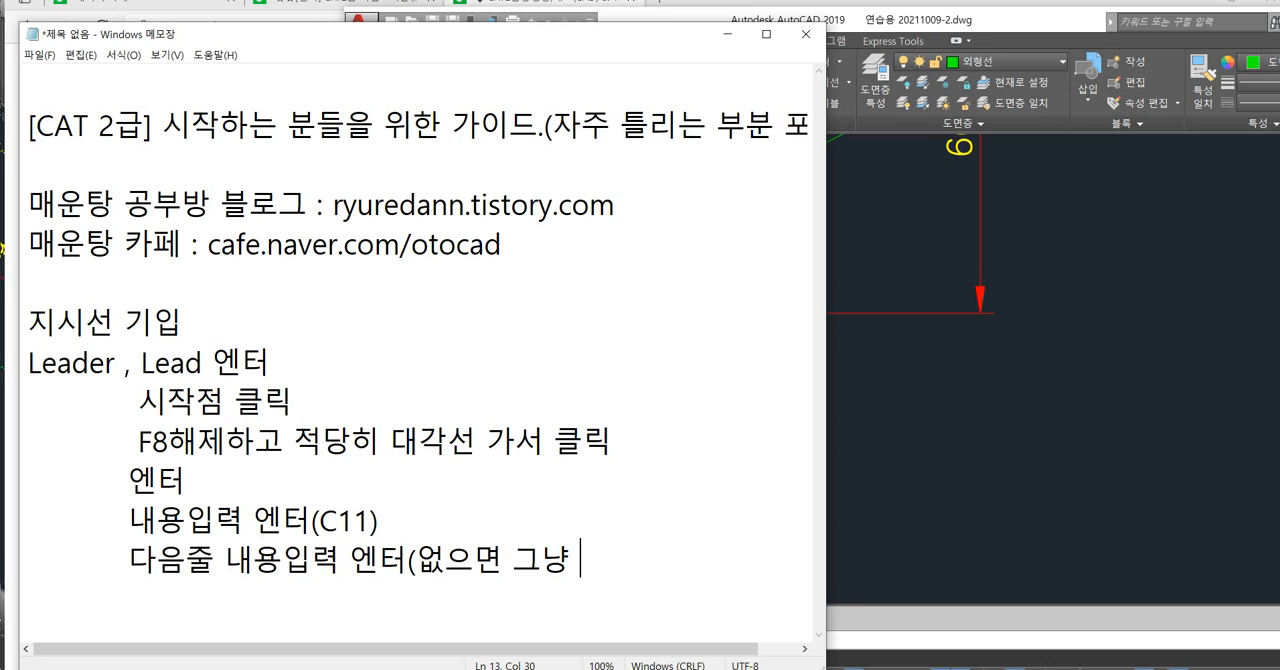
pyautogui.press('BackSpace')
pyautogui.write('ㅔㄴ터)')
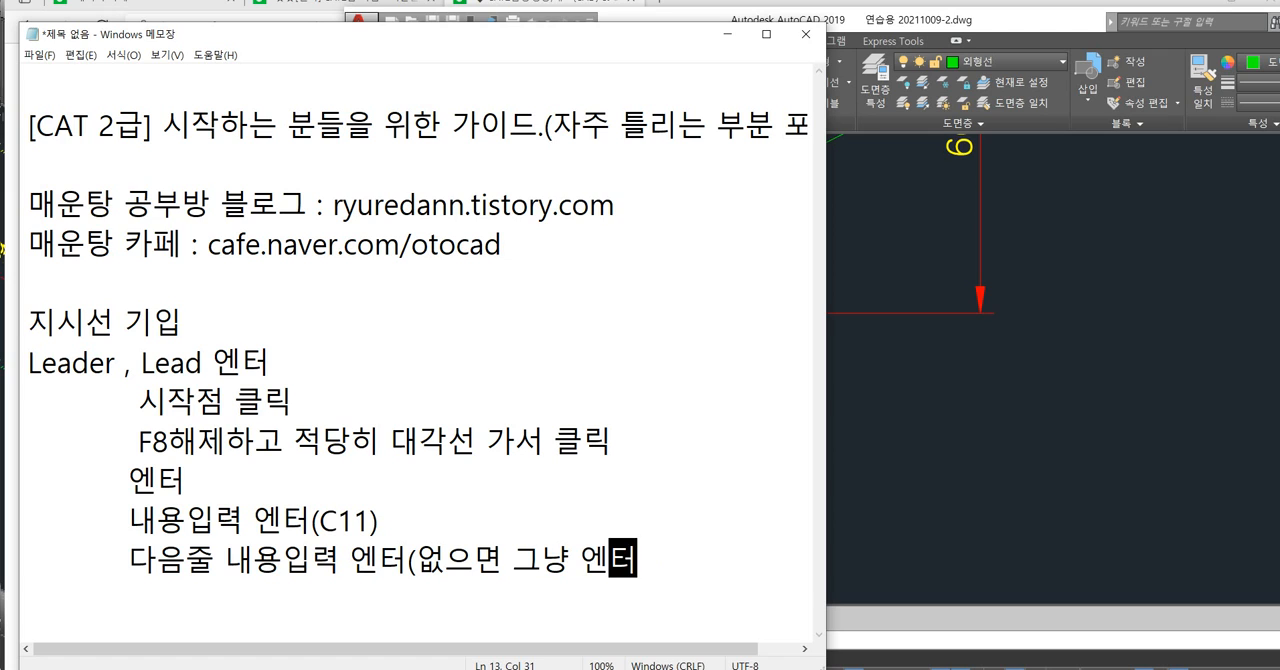
# Switch to AutoCAD and arrange its window beside Notepad so the leader notes and the drawing can be viewed together.
pyautogui.moveTo(668, 47); pyautogui.dragTo(533, 23)
pyautogui.hotkey('alt', 'Tab')
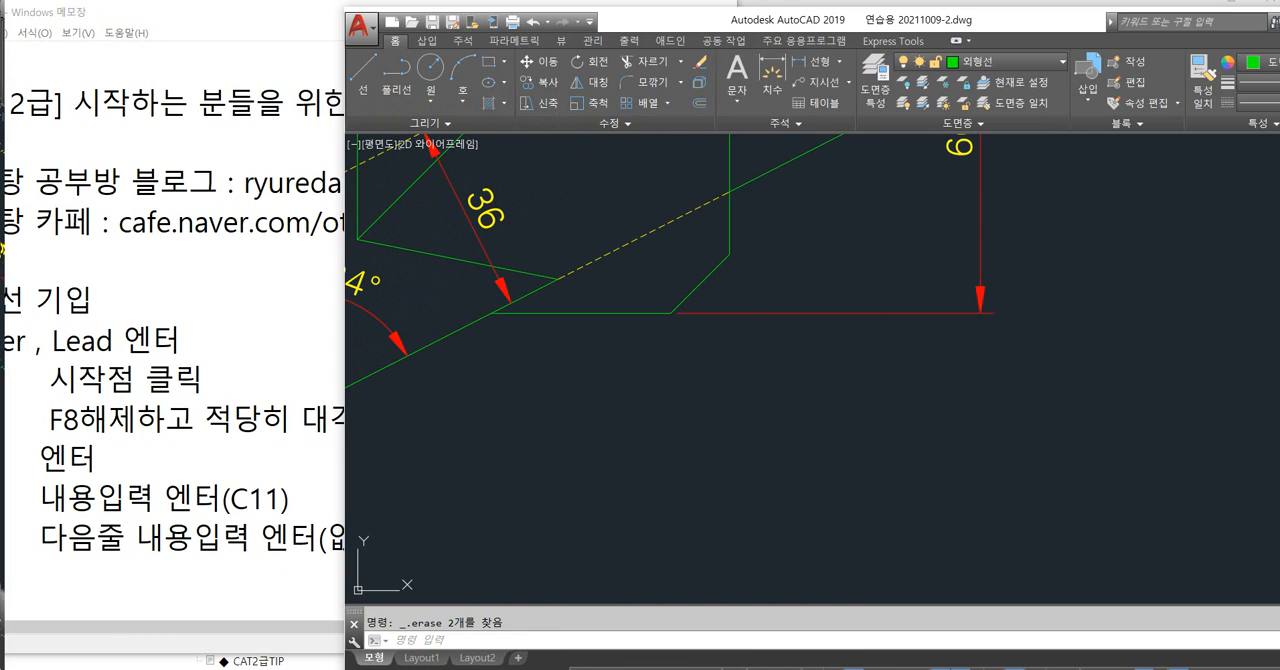
pyautogui.press('Escape')
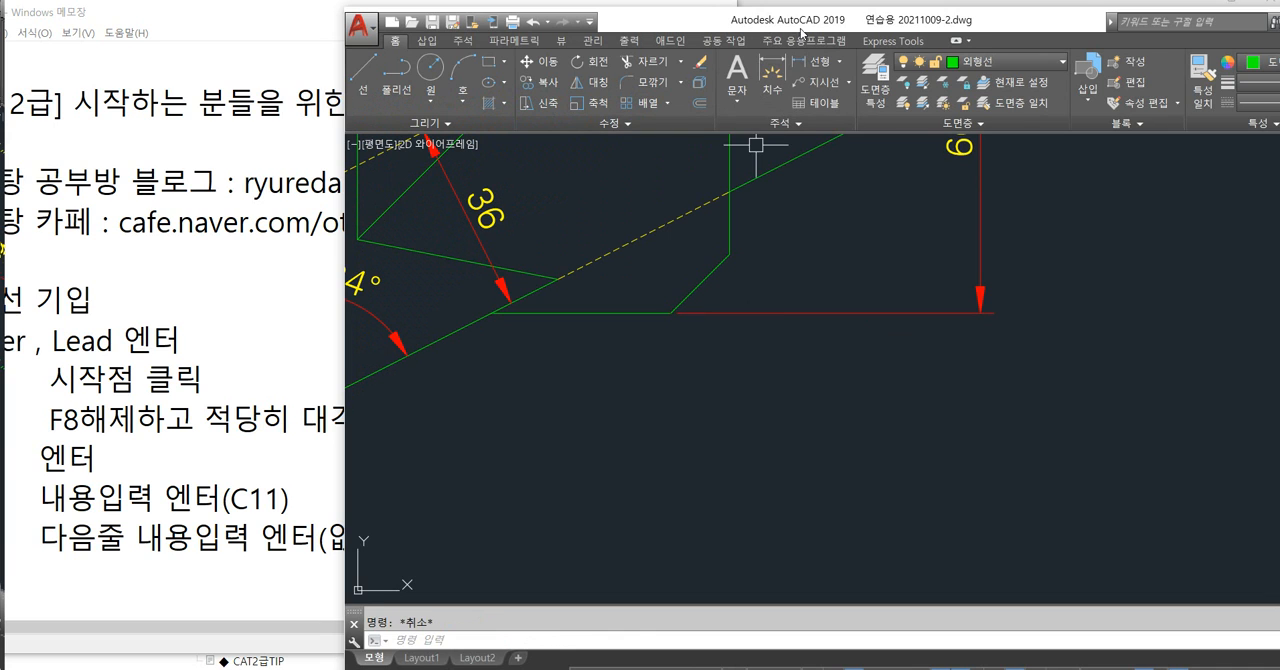
pyautogui.moveTo(812, 25); pyautogui.dragTo(1018, 9)
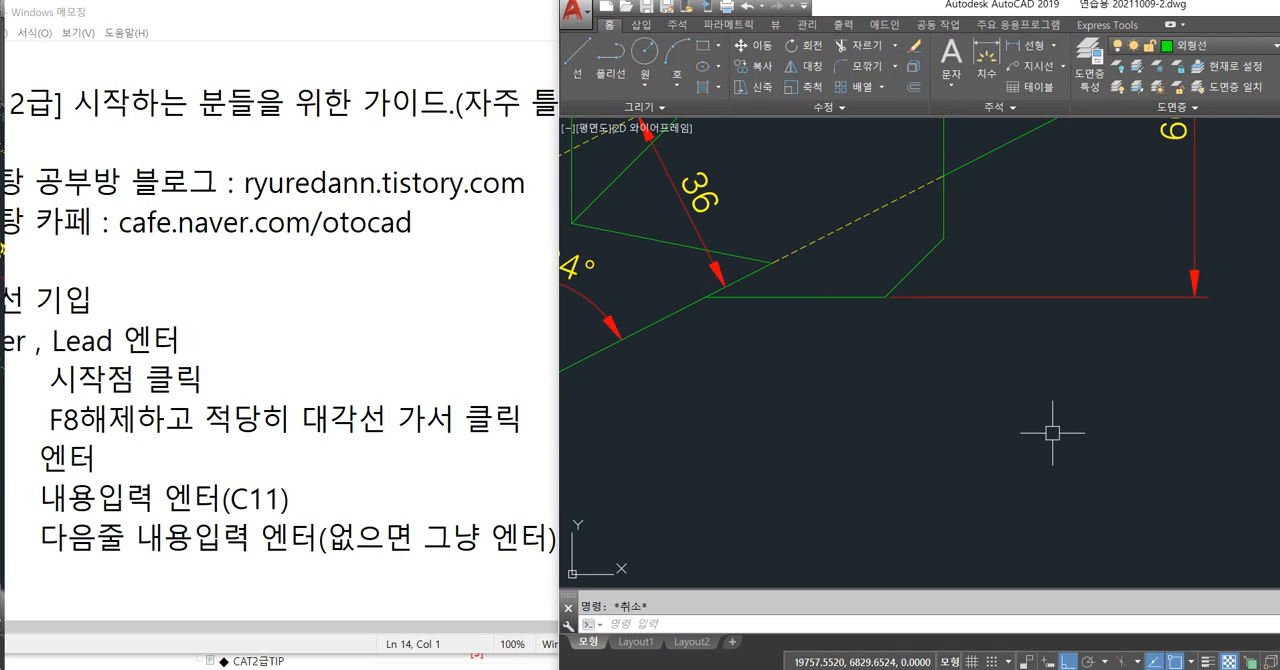
# With ortho off, draw a leader from the midpoint of the chamfered edge diagonally down to the right, annotated "C11".
pyautogui.write('Ea')
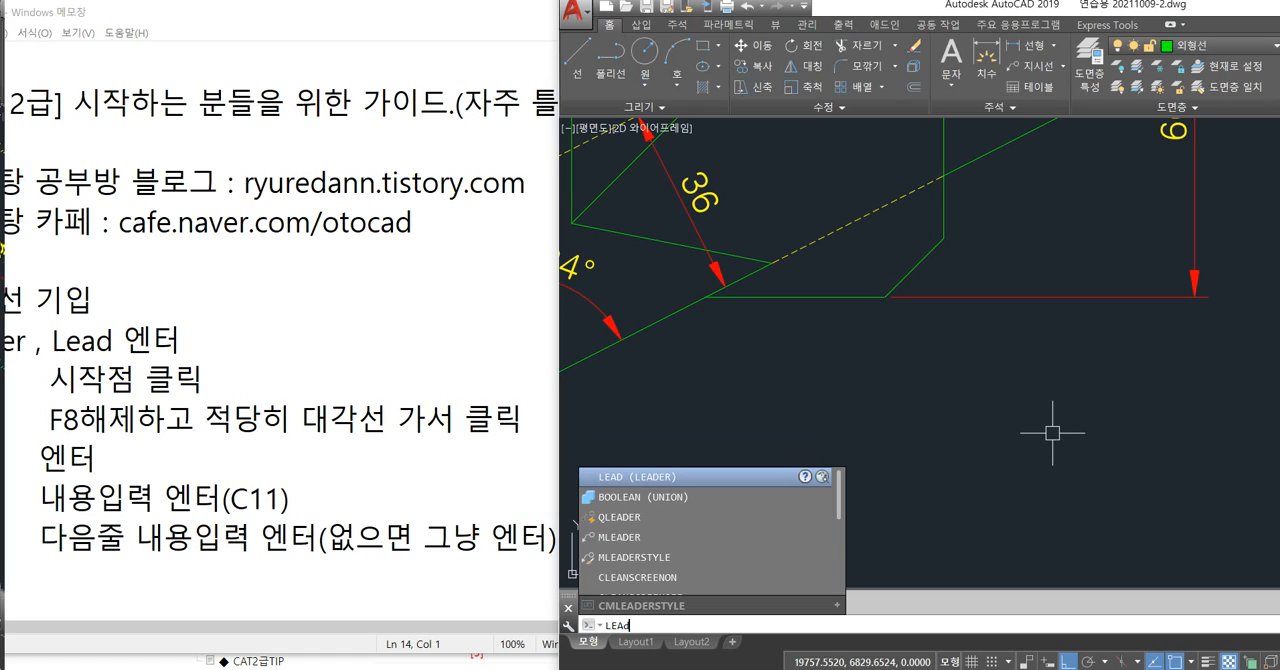
pyautogui.write('d')
pyautogui.press('Return')
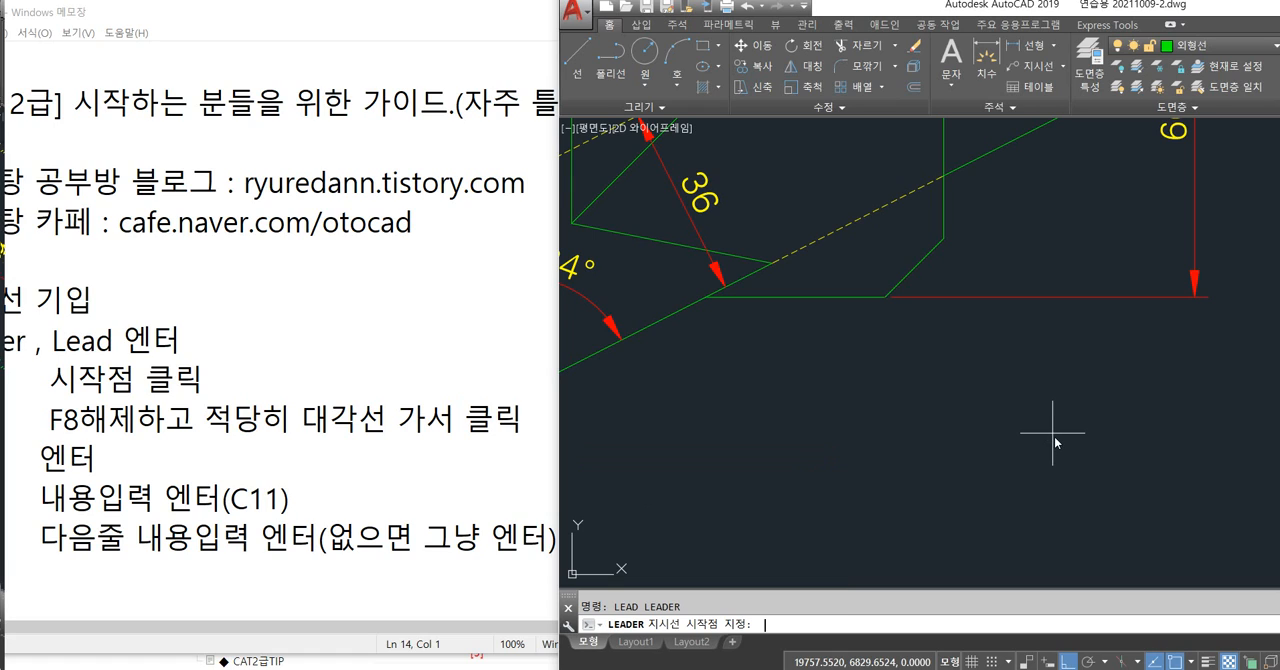
pyautogui.click(914, 268)
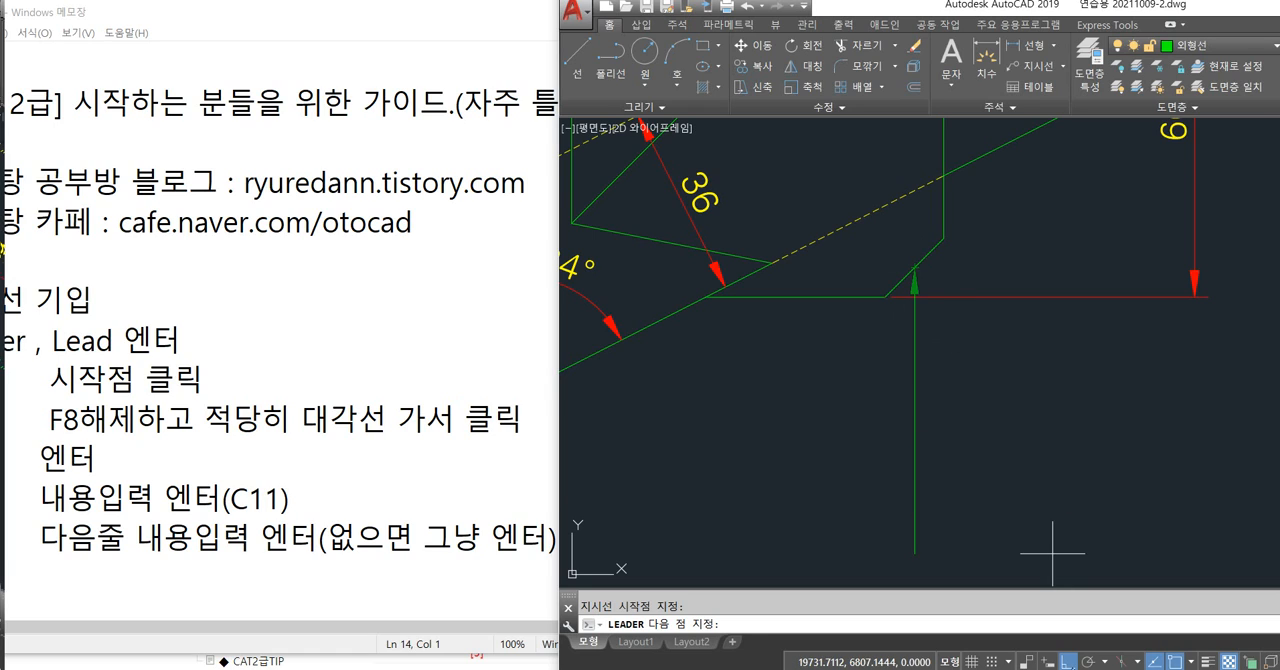
pyautogui.press('F8')
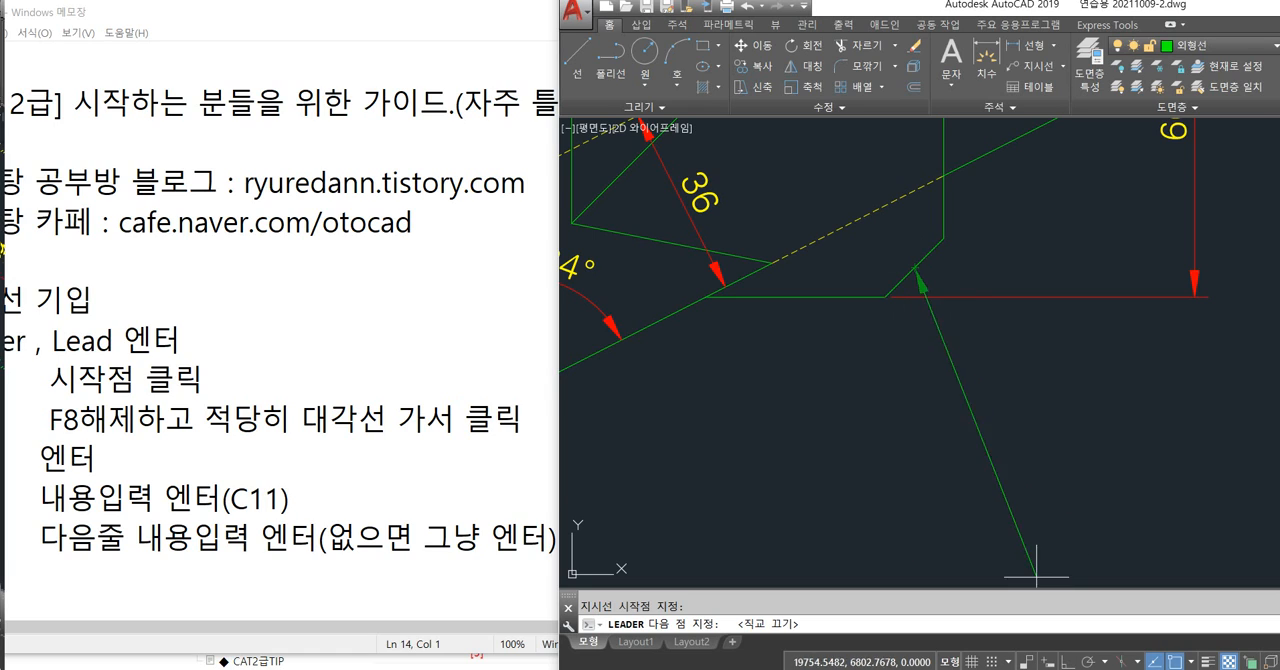
pyautogui.click(992, 366)
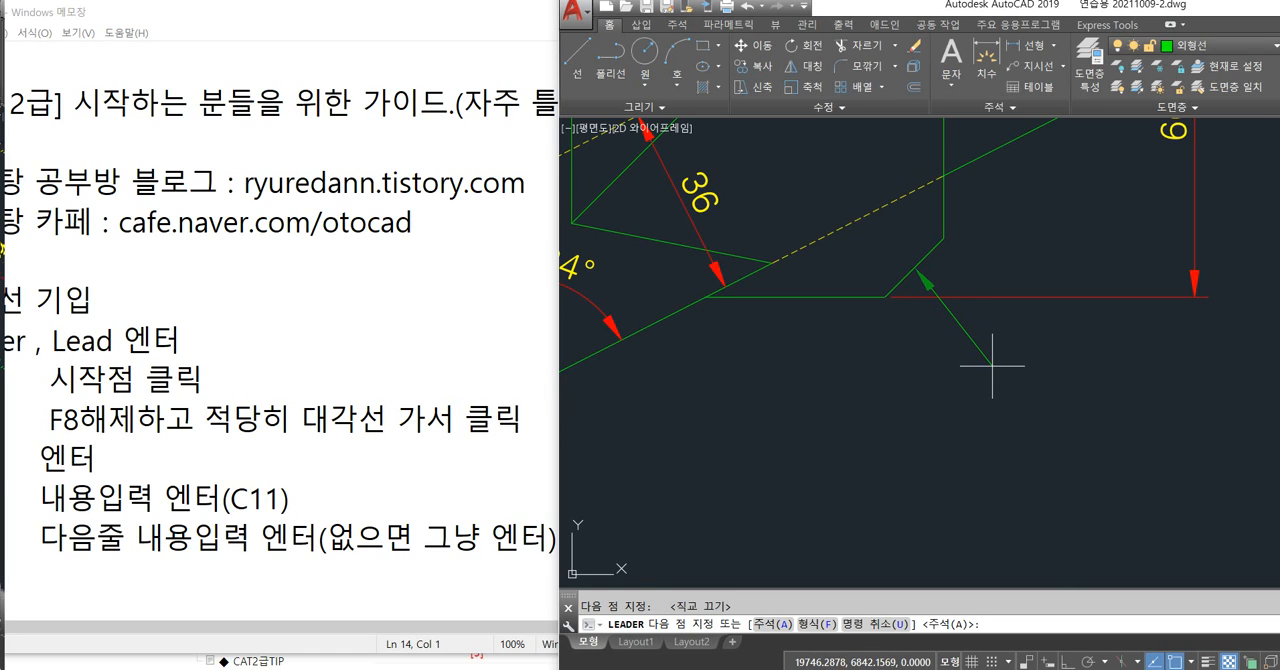
pyautogui.press('Return')
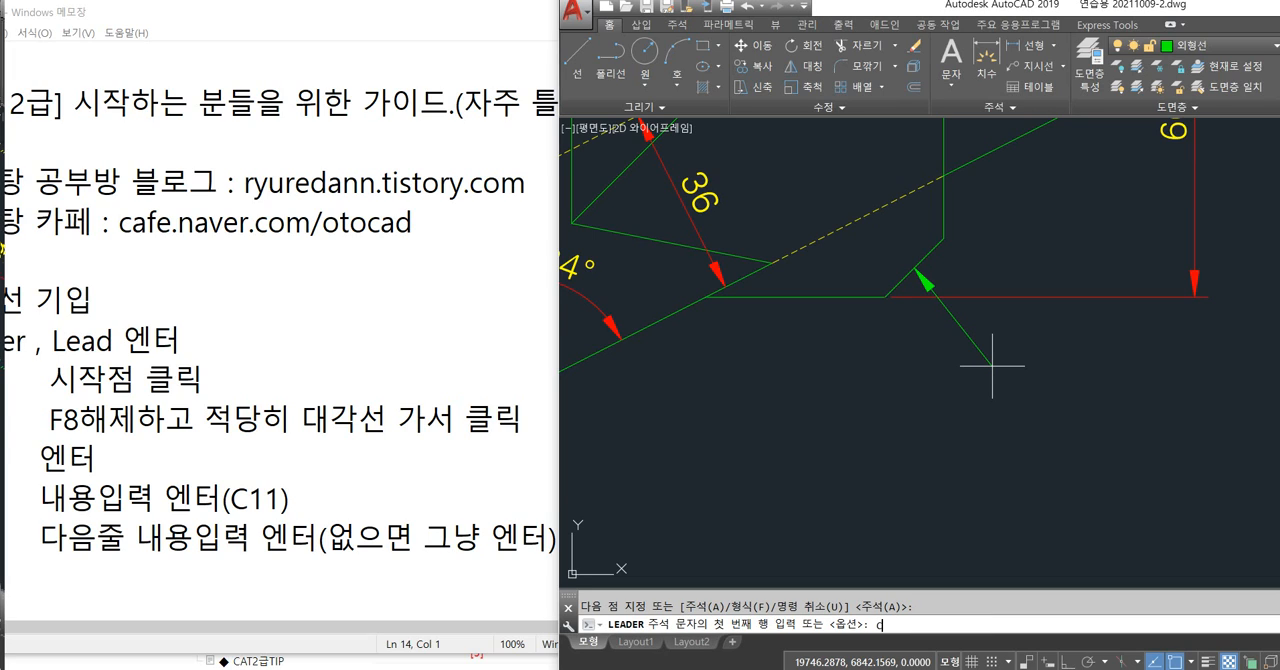
pyautogui.press('Return')
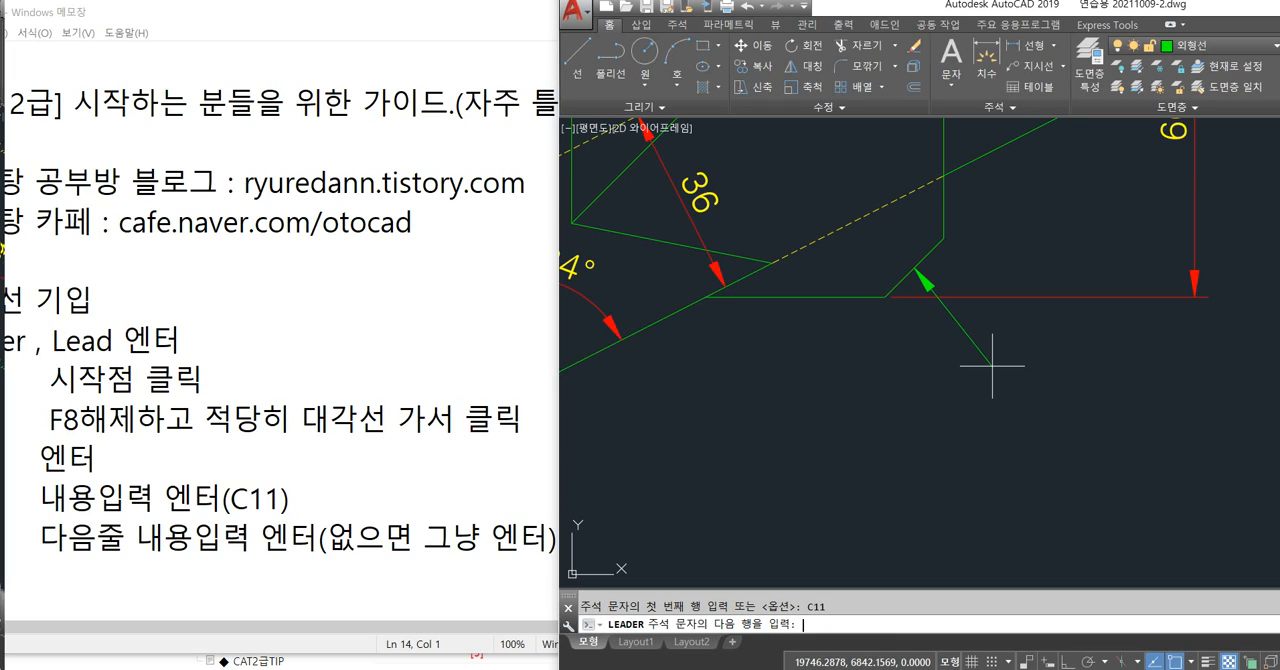
pyautogui.press('Return')
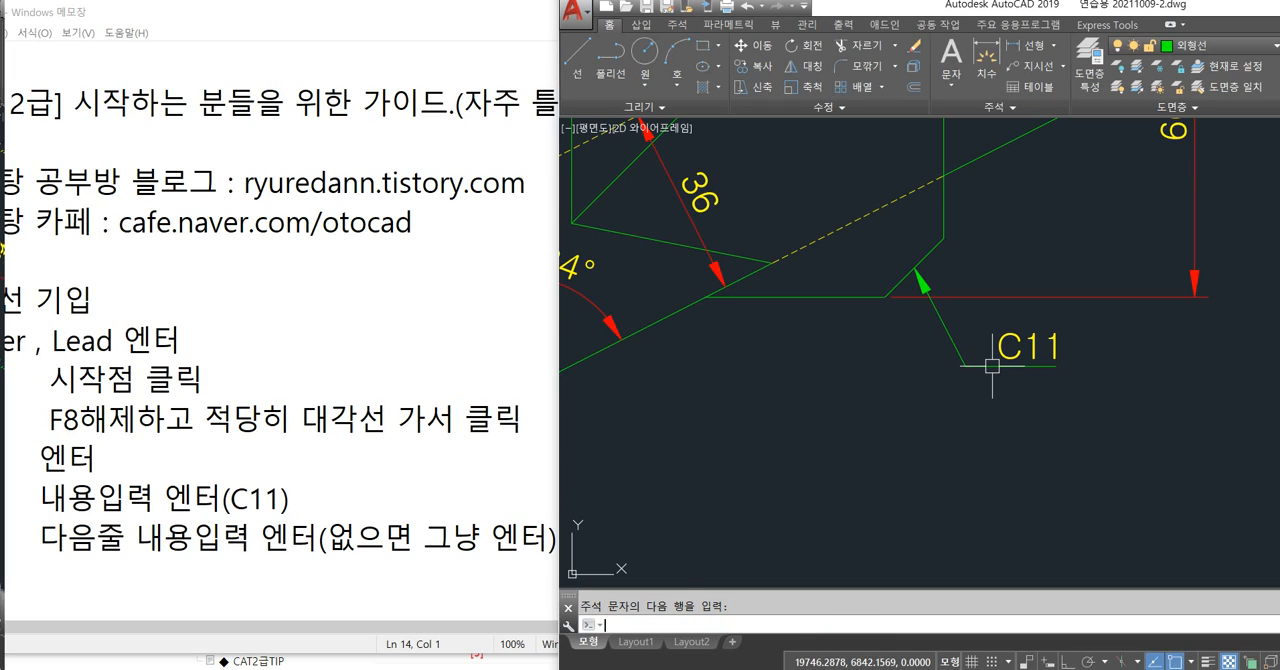
pyautogui.press('F8')
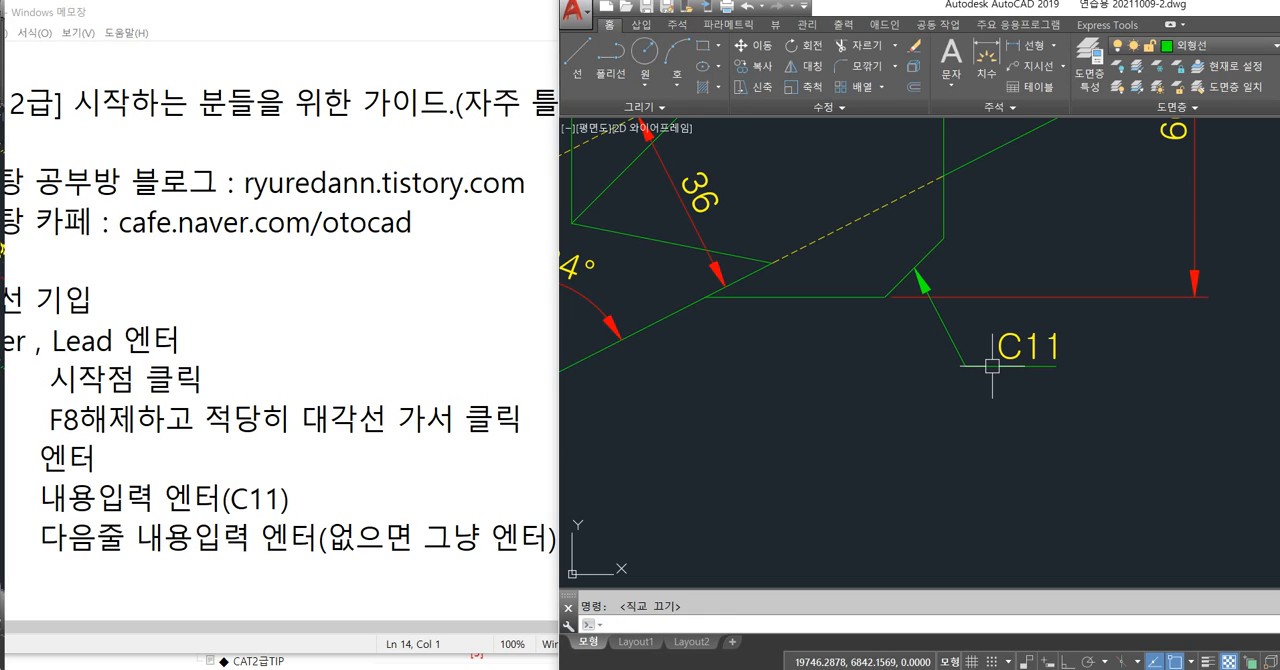
# Move the C11 leader and its text to the red 치수 layer.
pyautogui.click(1067, 418)
pyautogui.click(949, 336)
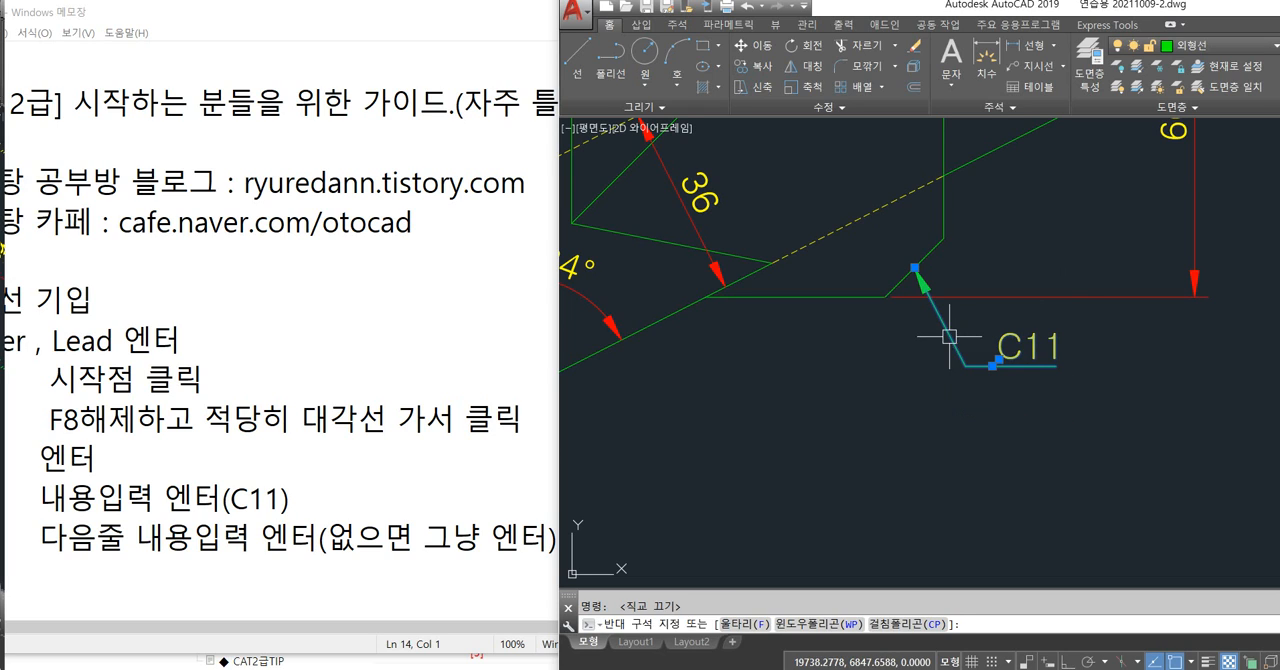
pyautogui.click(1195, 45)
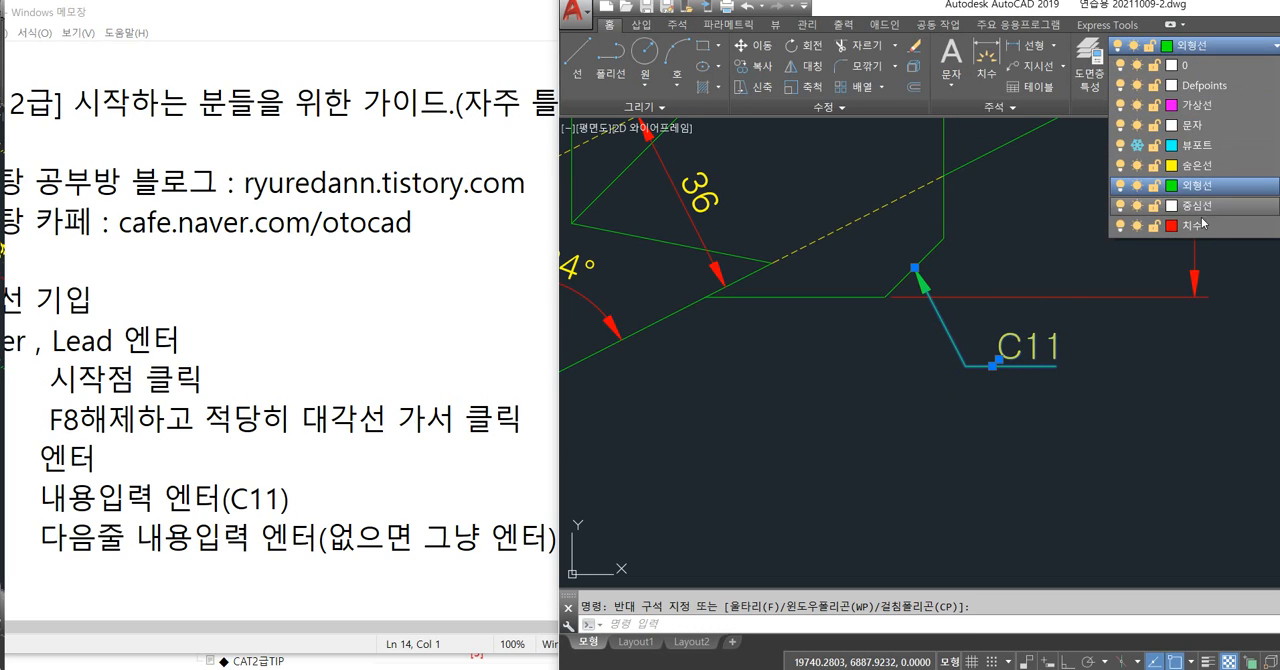
pyautogui.click(1200, 225)
pyautogui.press('Escape')
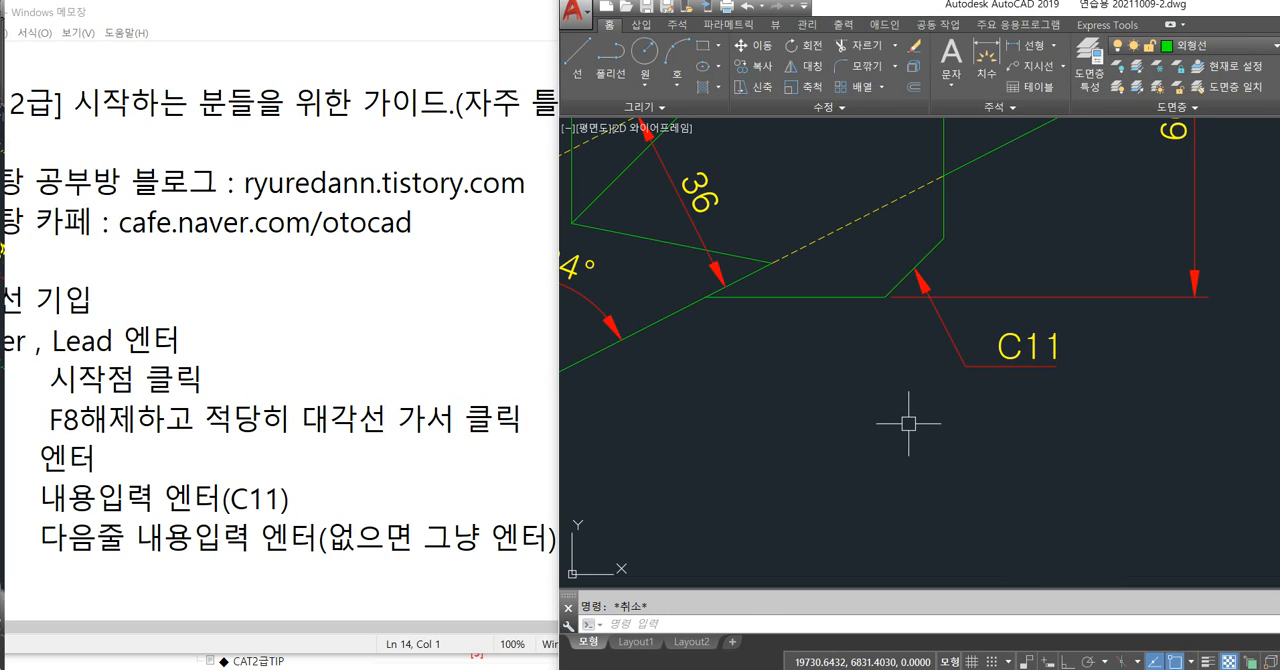
# Examine the stacked vertical dimensions beside the arc and the extension line they share.
pyautogui.scroll(-5, 900, 409)
pyautogui.press('F8')
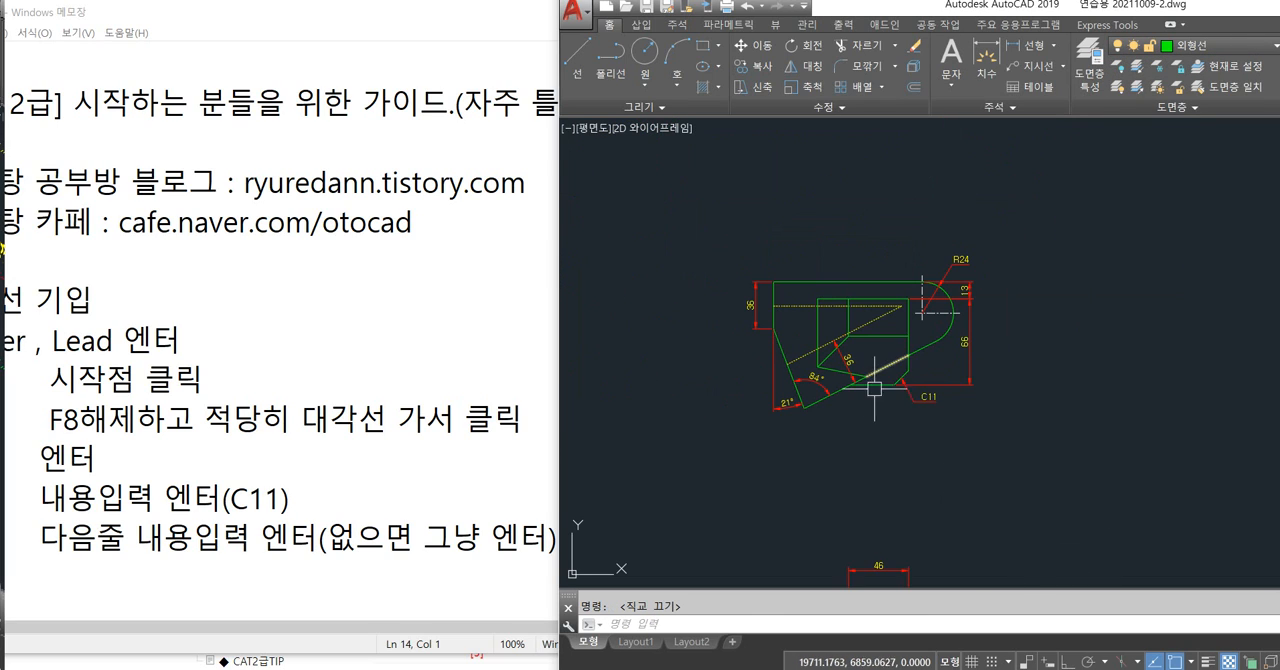
pyautogui.scroll(3, 925, 375)
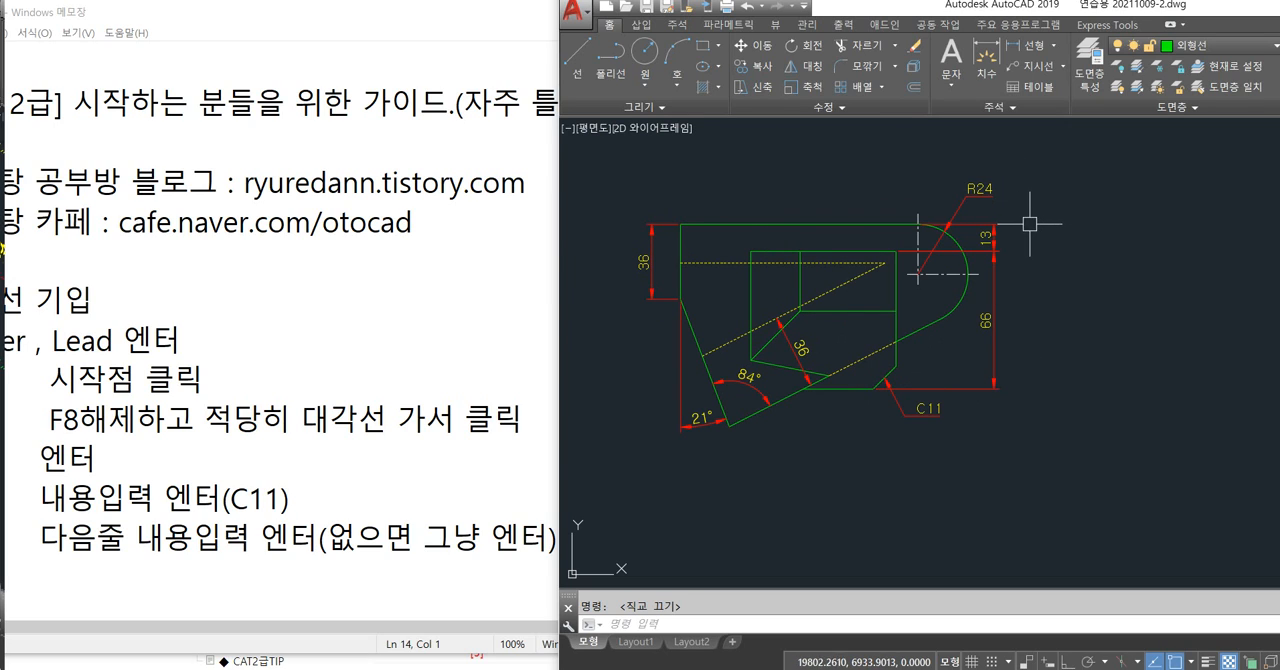
pyautogui.scroll(4, 1029, 223)
pyautogui.click(937, 257)
pyautogui.click(947, 316)
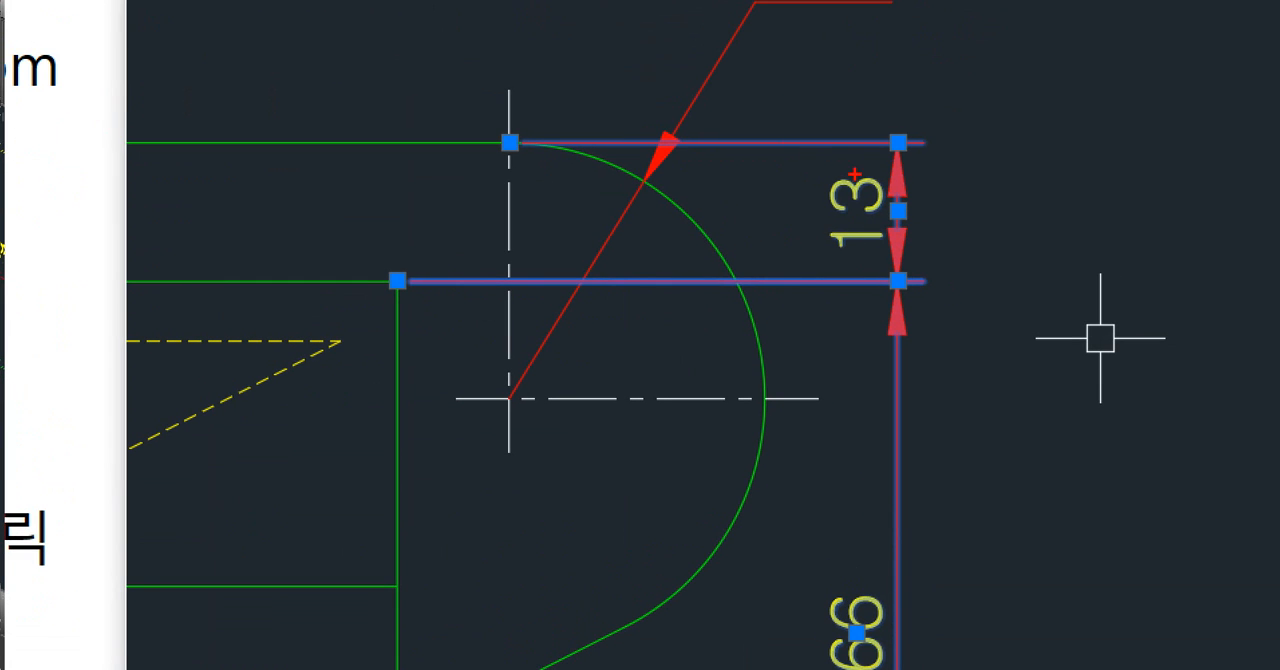
pyautogui.moveTo(415, 283)
pyautogui.keyDown('shift'); pyautogui.mouseDown()
pyautogui.moveTo(931, 259)
pyautogui.moveTo(930, 282)
pyautogui.mouseUp(); pyautogui.keyUp('shift')
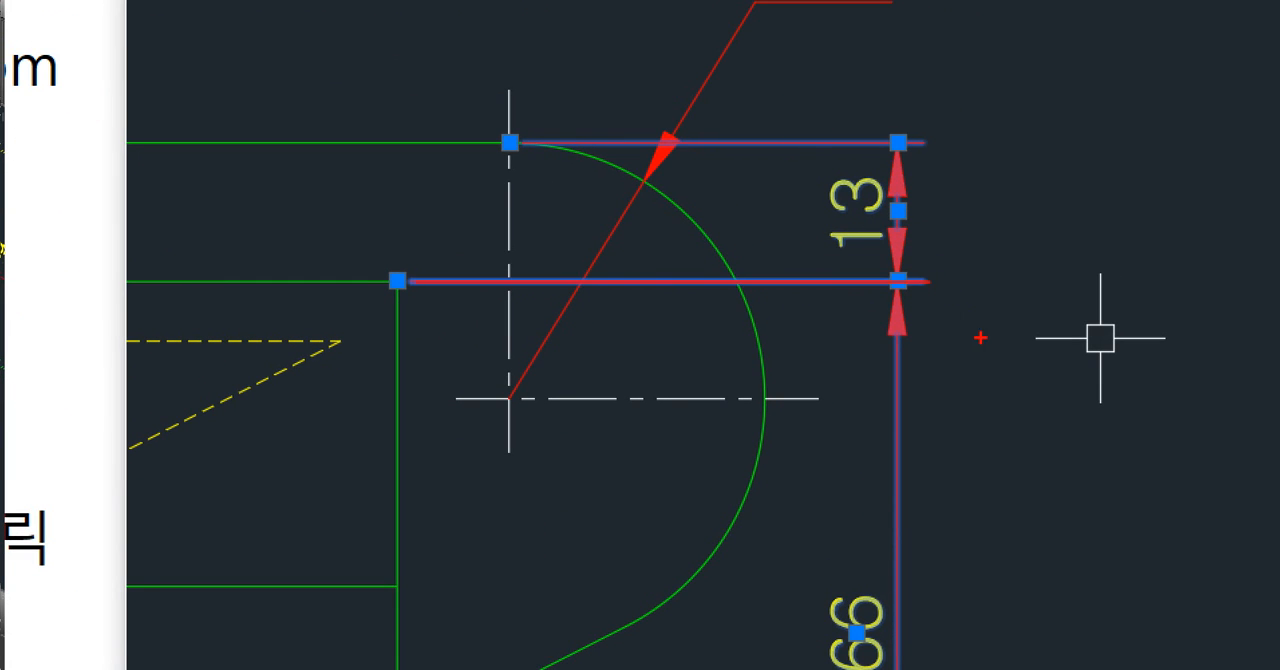
pyautogui.moveTo(875, 524)
pyautogui.mouseDown()
pyautogui.moveTo(758, 668)
pyautogui.moveTo(893, 527)
pyautogui.mouseUp()
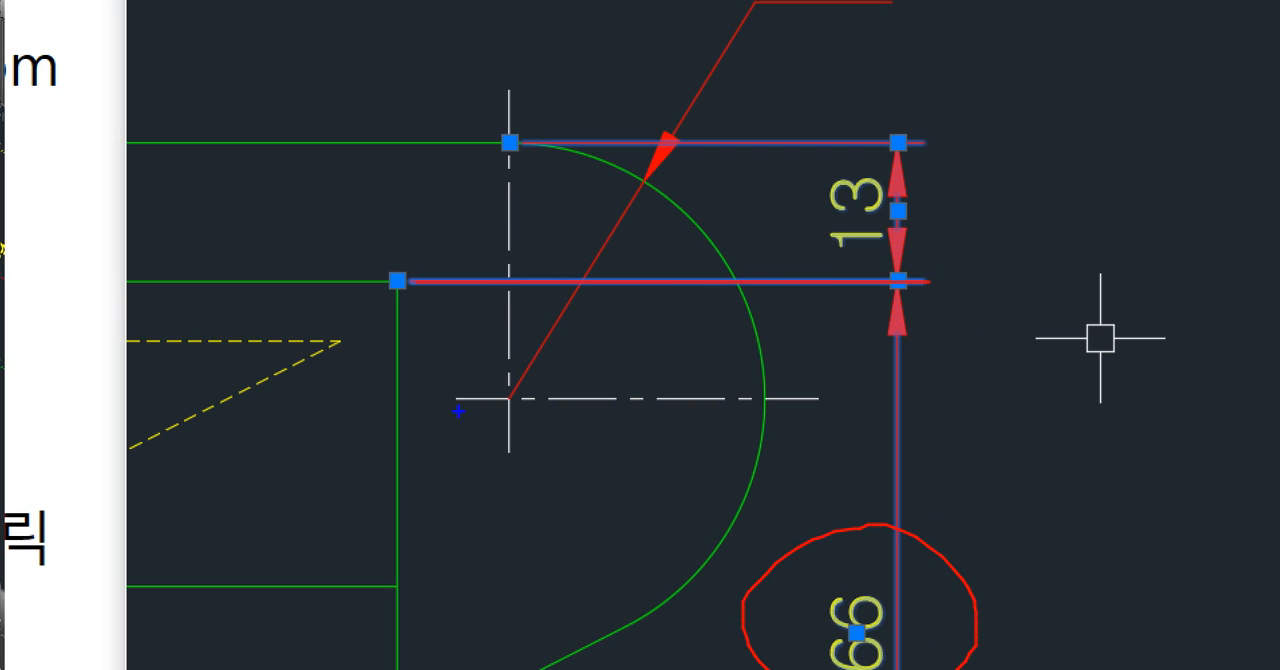
pyautogui.moveTo(414, 281)
pyautogui.keyDown('shift'); pyautogui.mouseDown()
pyautogui.moveTo(831, 252)
pyautogui.moveTo(930, 281)
pyautogui.mouseUp(); pyautogui.keyUp('shift')
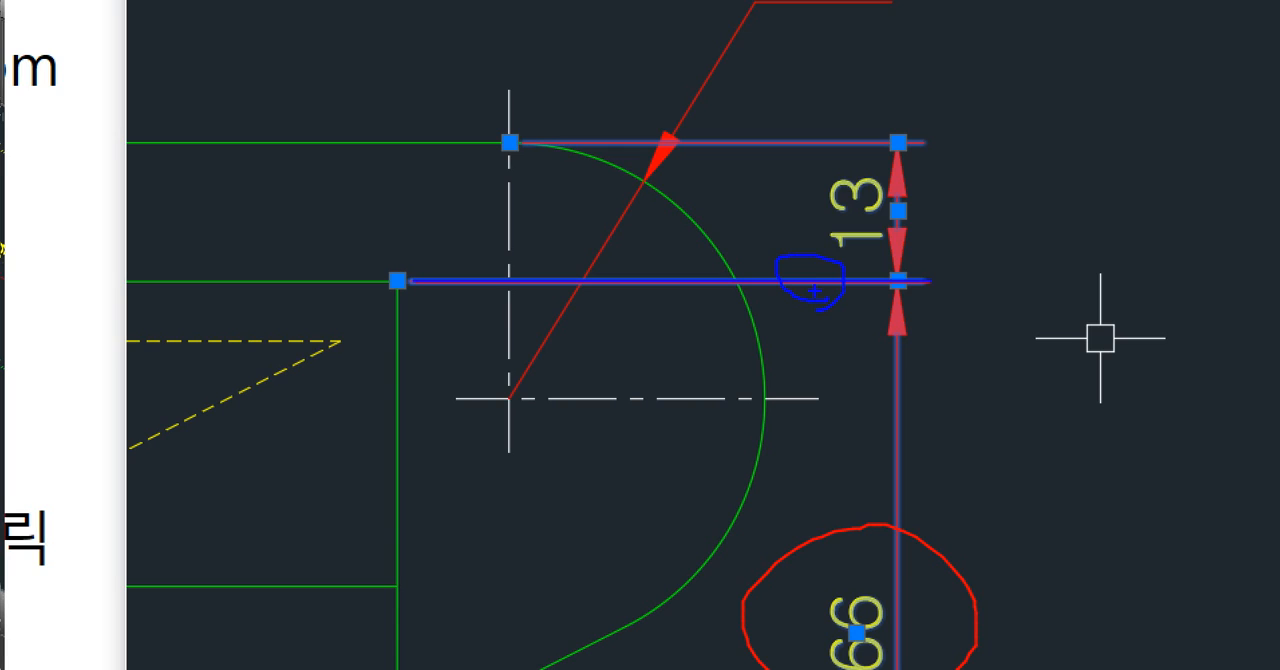
pyautogui.press('Escape')
pyautogui.press('Escape')
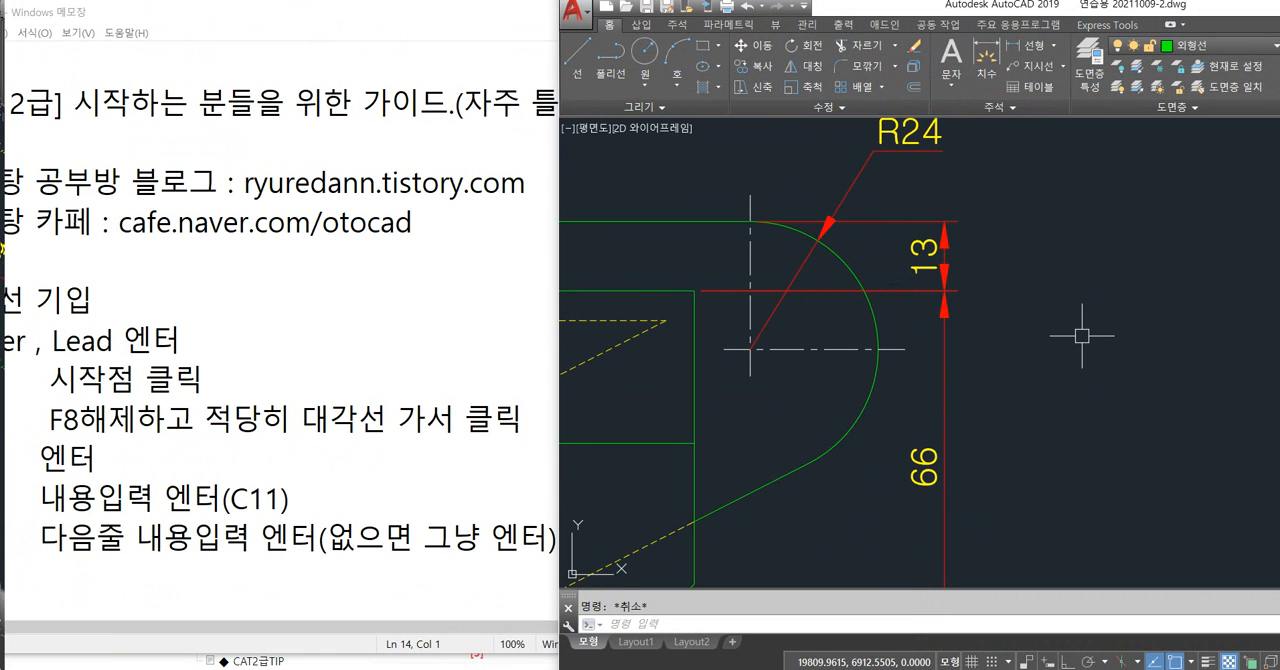
# Trim the overhanging ends of the arc's vertical and horizontal centre lines back to the outline.
pyautogui.scroll(-2, 1040, 298)
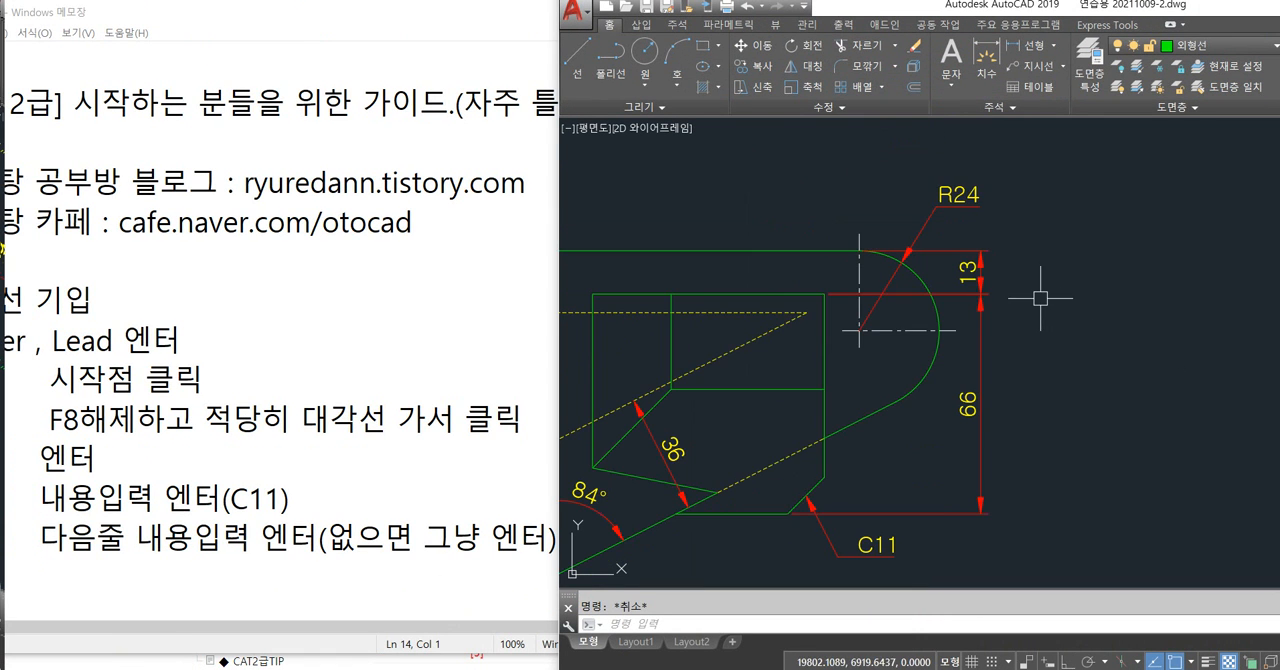
pyautogui.scroll(4, 859, 278)
pyautogui.click(865, 280)
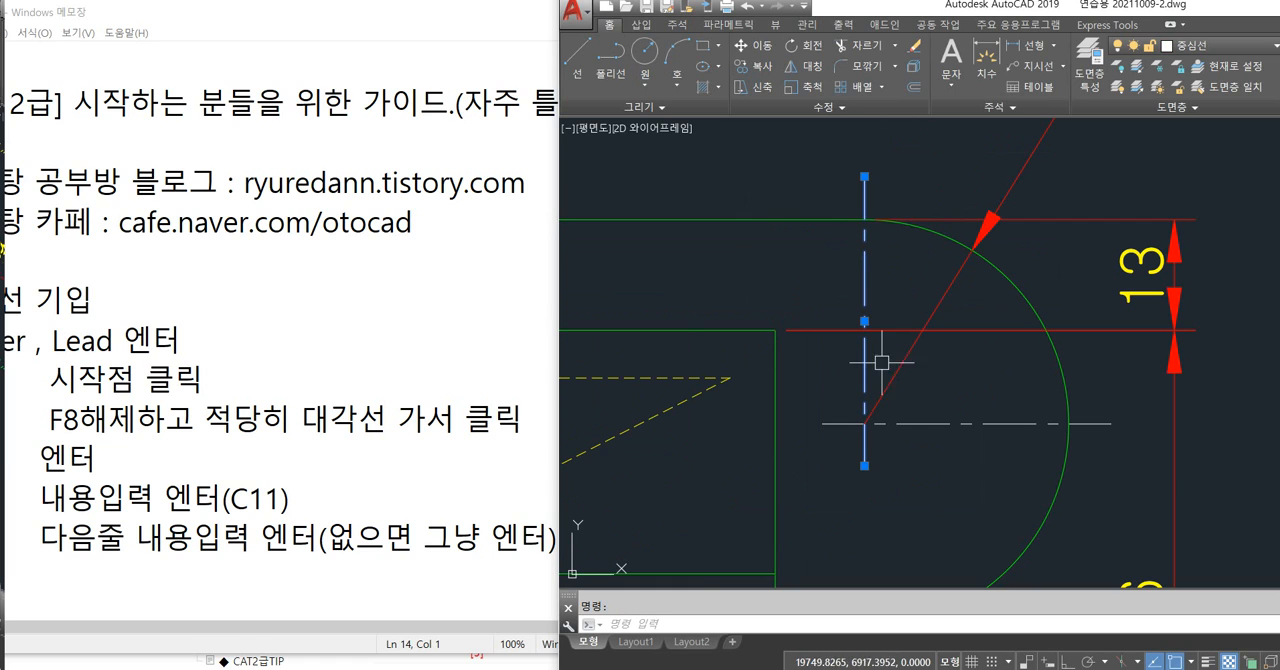
pyautogui.press('Escape')
pyautogui.scroll(-2, 860, 440)
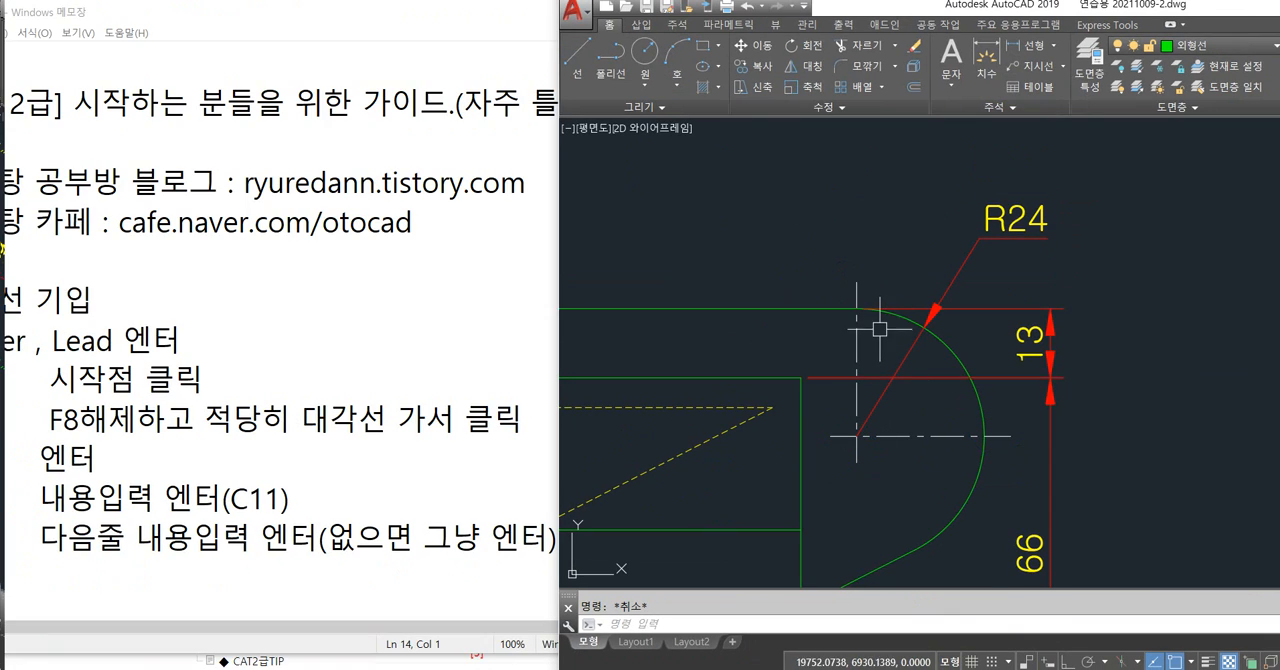
pyautogui.write('tr')
pyautogui.press('Return')
pyautogui.press('Return')
pyautogui.click(857, 296)
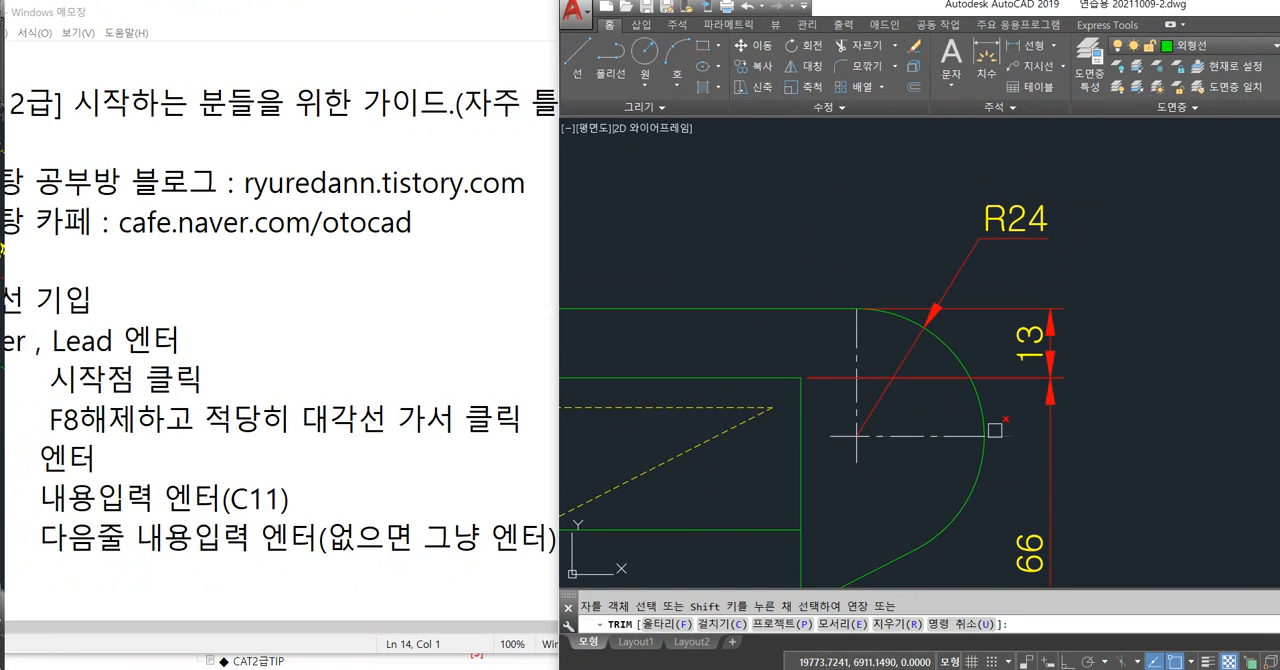
pyautogui.press('Return')
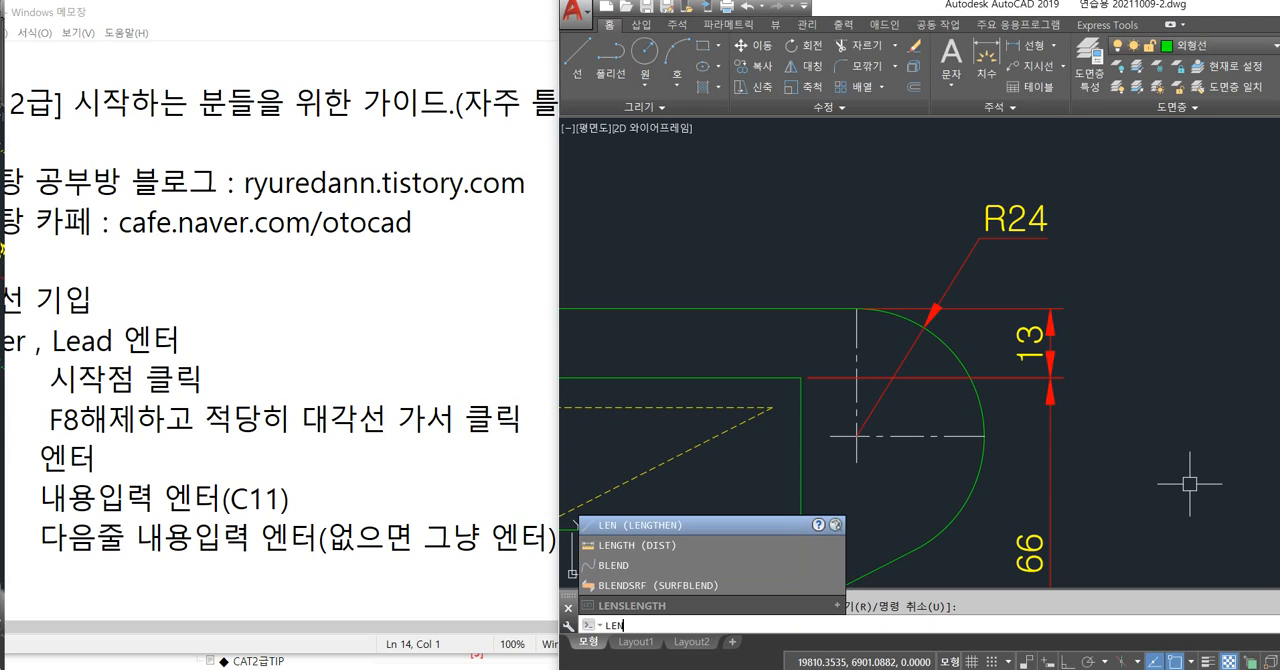
# Lengthen the top end of the arc's vertical centre line and the right end of its horizontal centre line by a 3 delta increment.
pyautogui.press('Return')
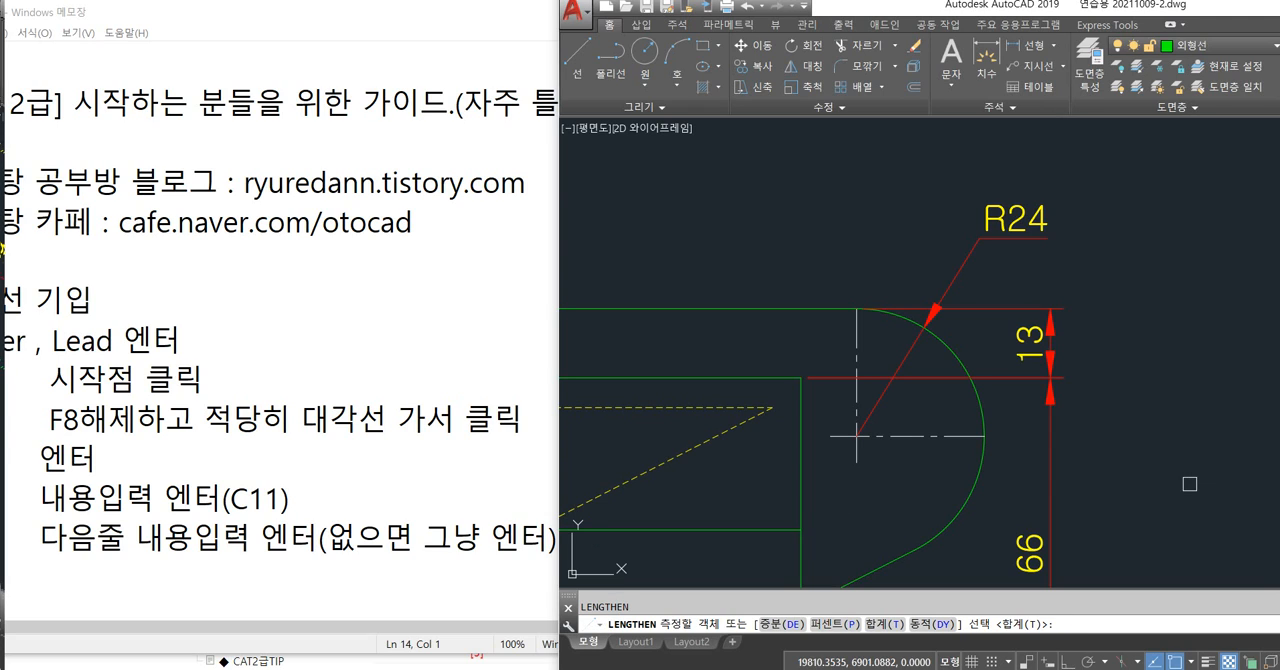
pyautogui.press('Return')
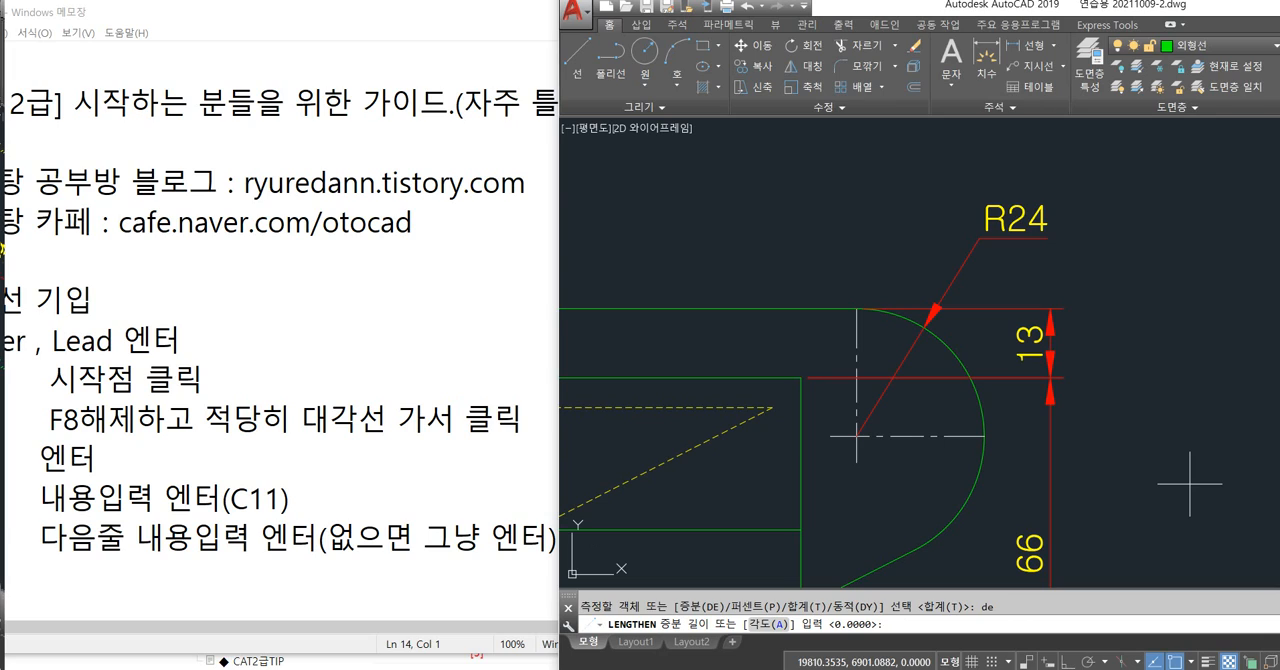
pyautogui.press('Return')
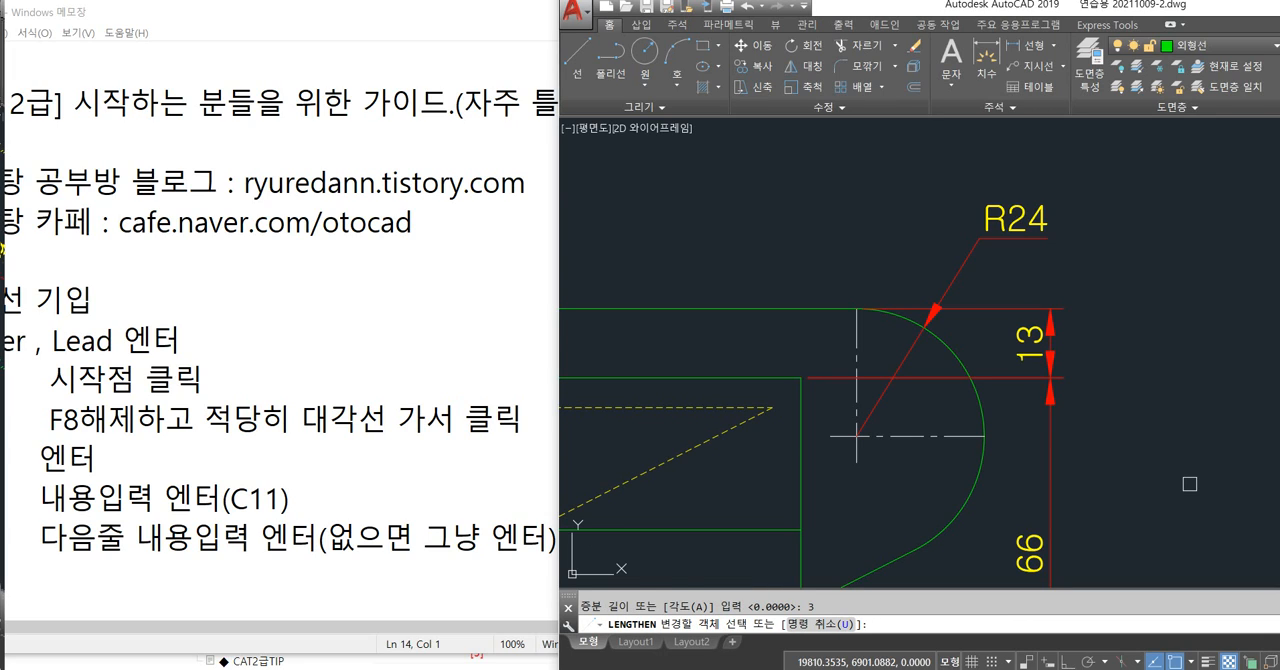
pyautogui.click(856, 337)
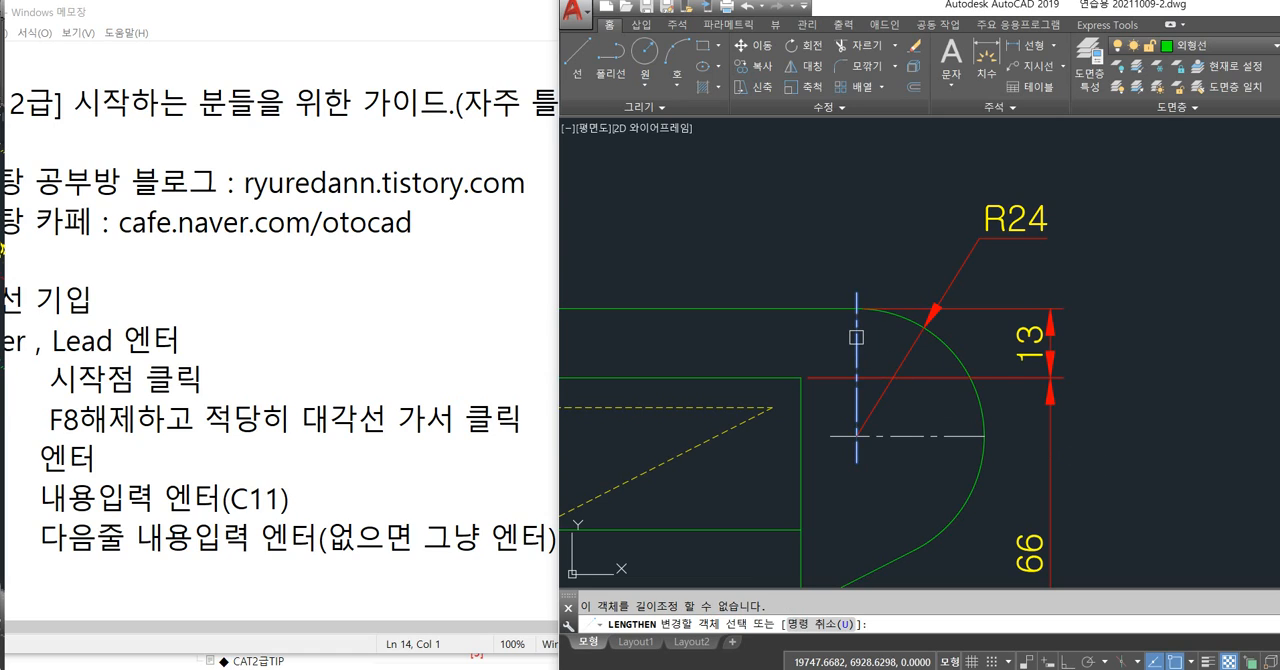
pyautogui.click(956, 435)
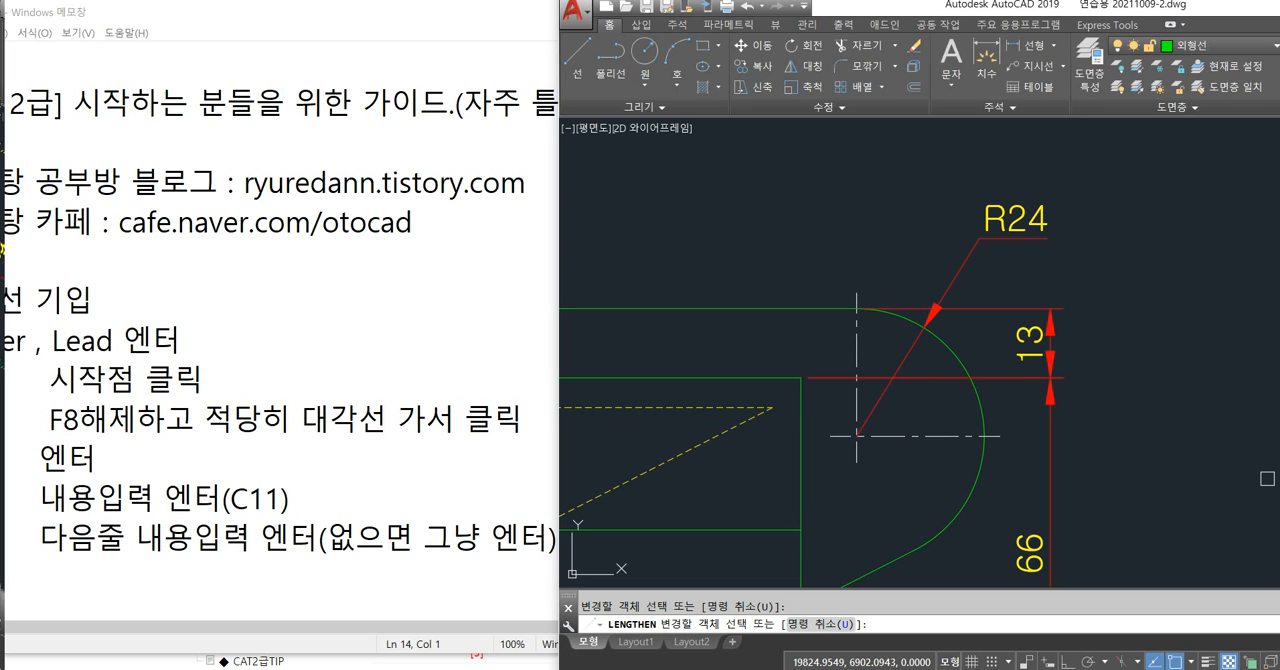
pyautogui.press('Escape')
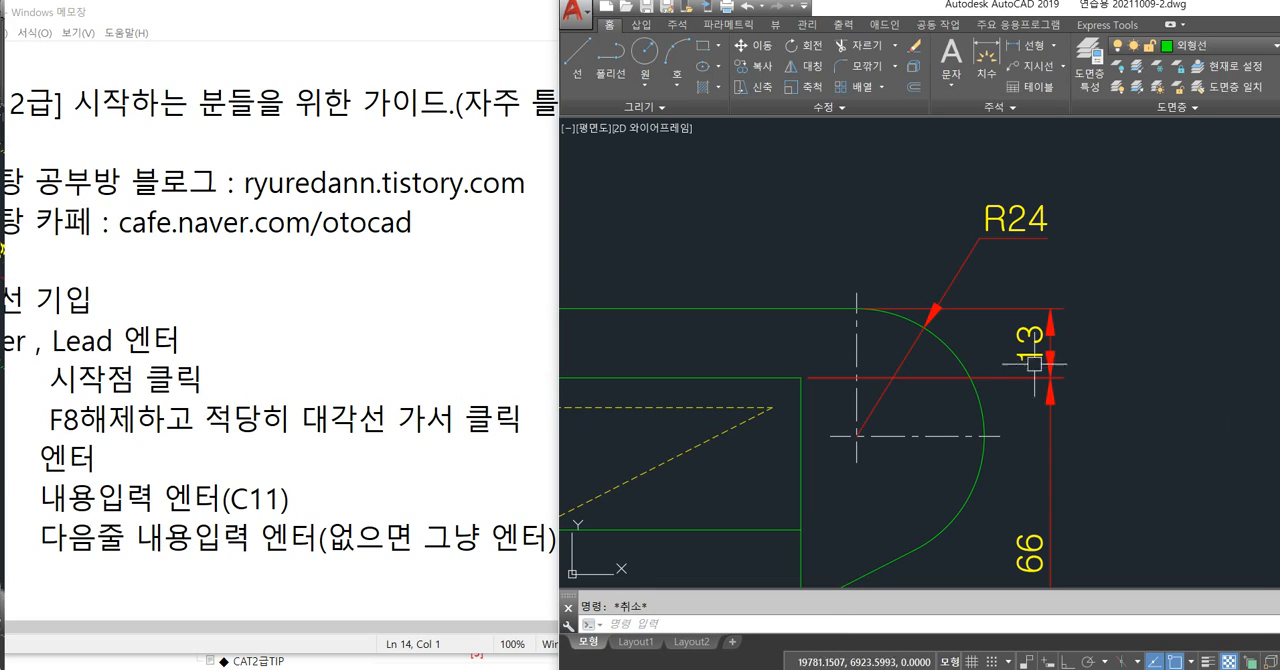
# Delete the vertical centre line and draw a line from the arc's centre up to the arc's upper end in its place.
pyautogui.click(857, 338)
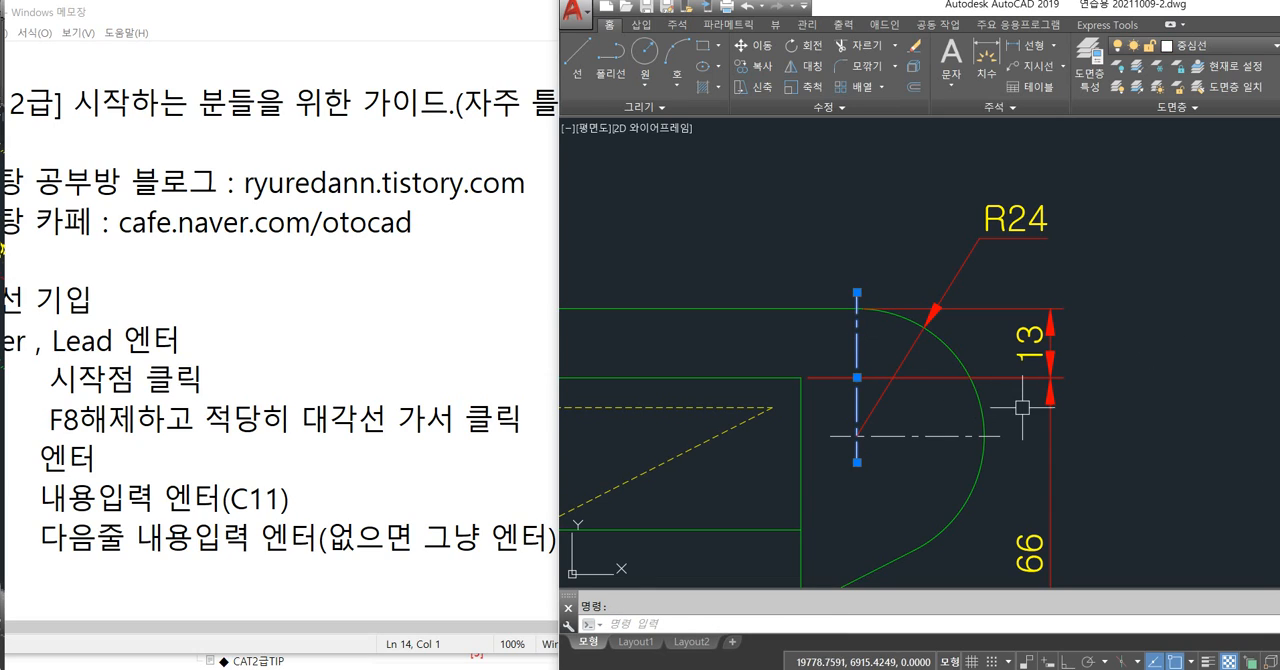
pyautogui.press('Delete')
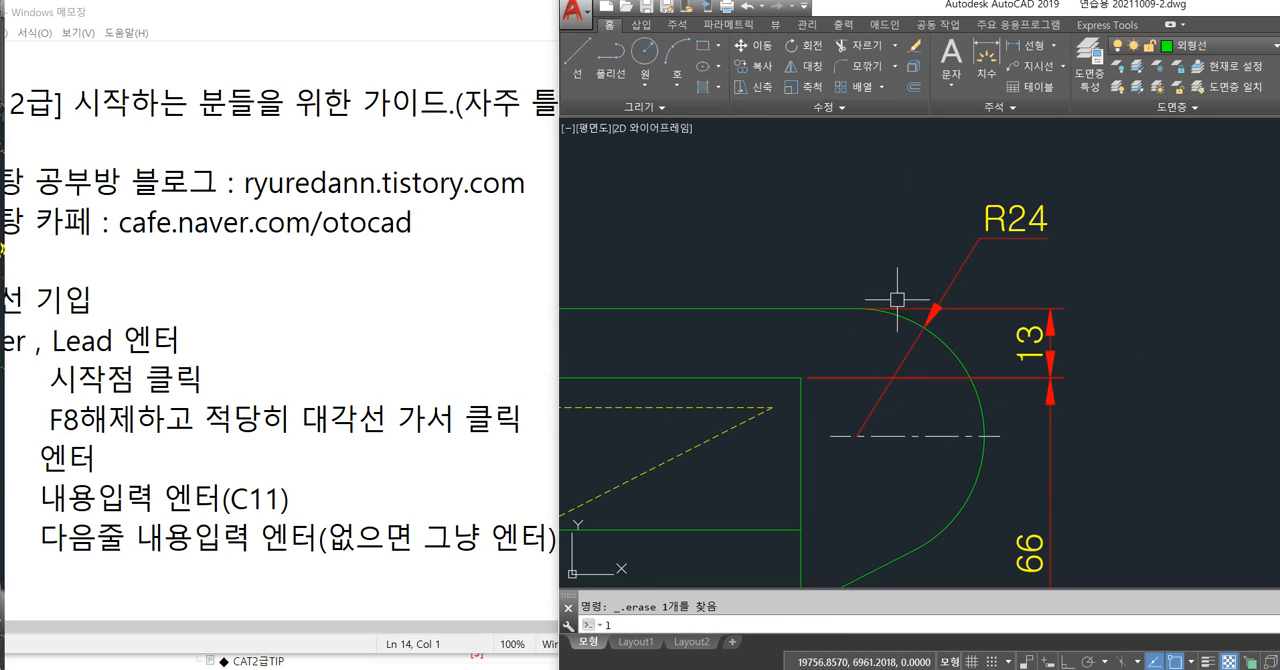
pyautogui.write('11')
pyautogui.press('Return')
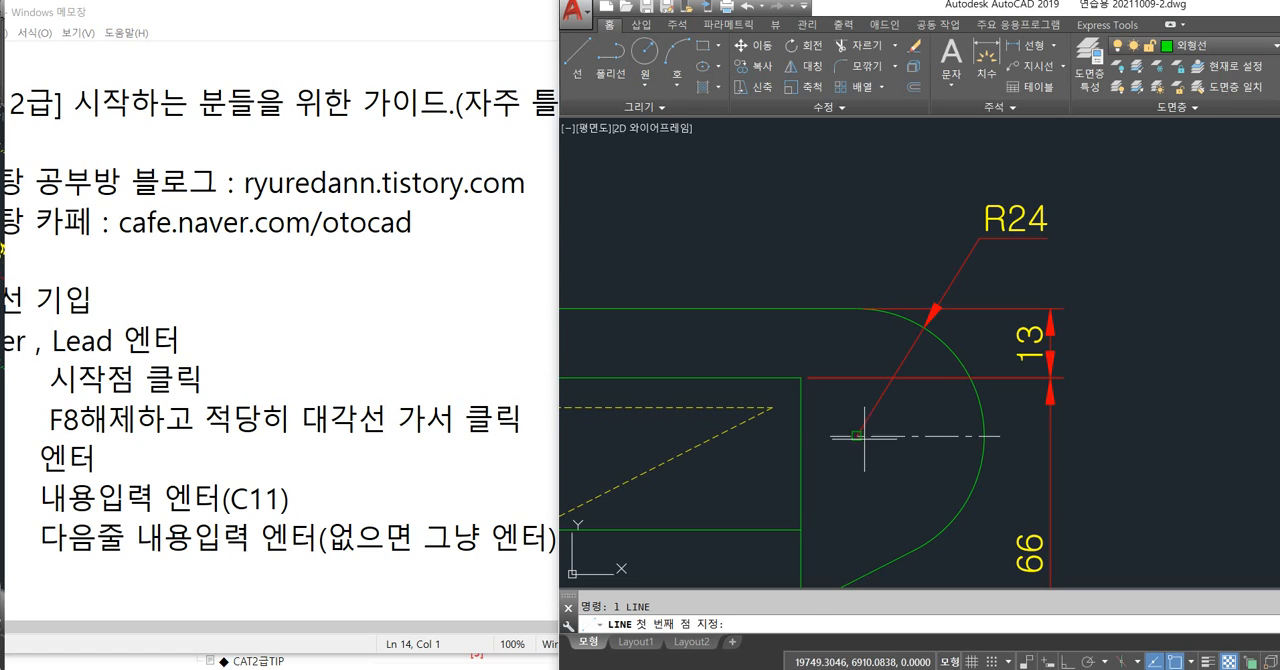
pyautogui.click(857, 435)
pyautogui.click(857, 309)
pyautogui.press('Return')
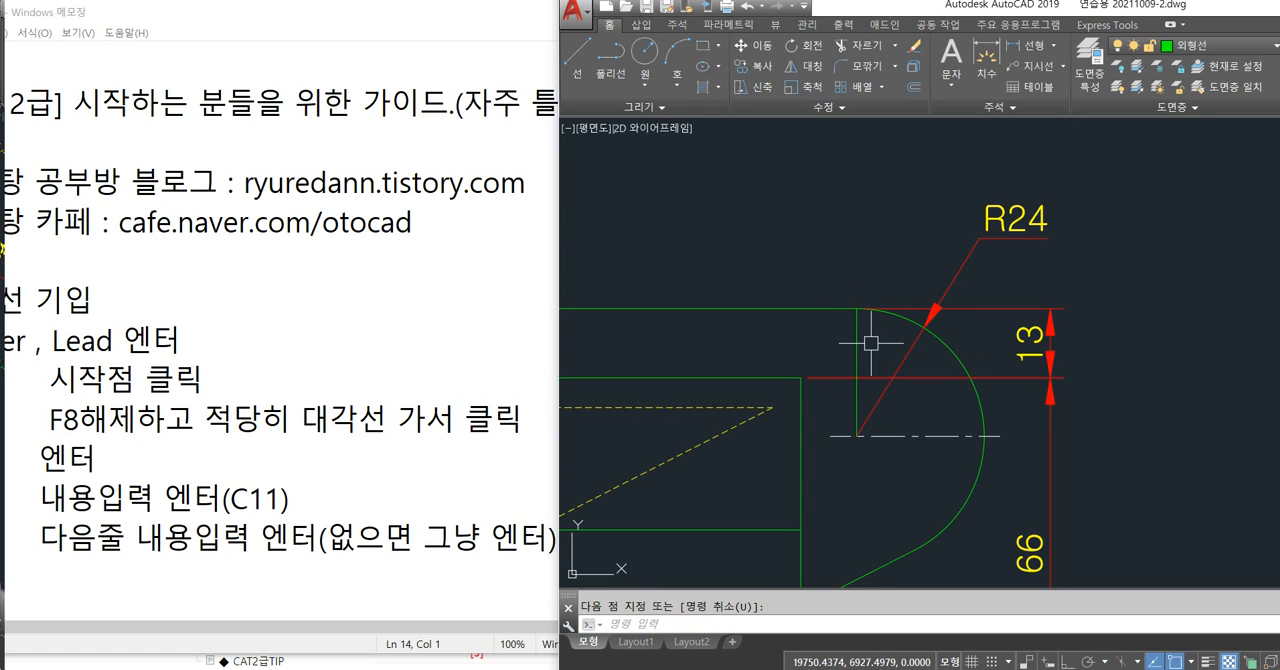
# Match the new vertical line's properties to those of the arc's horizontal centre line.
pyautogui.click(857, 345)
pyautogui.press('Escape')
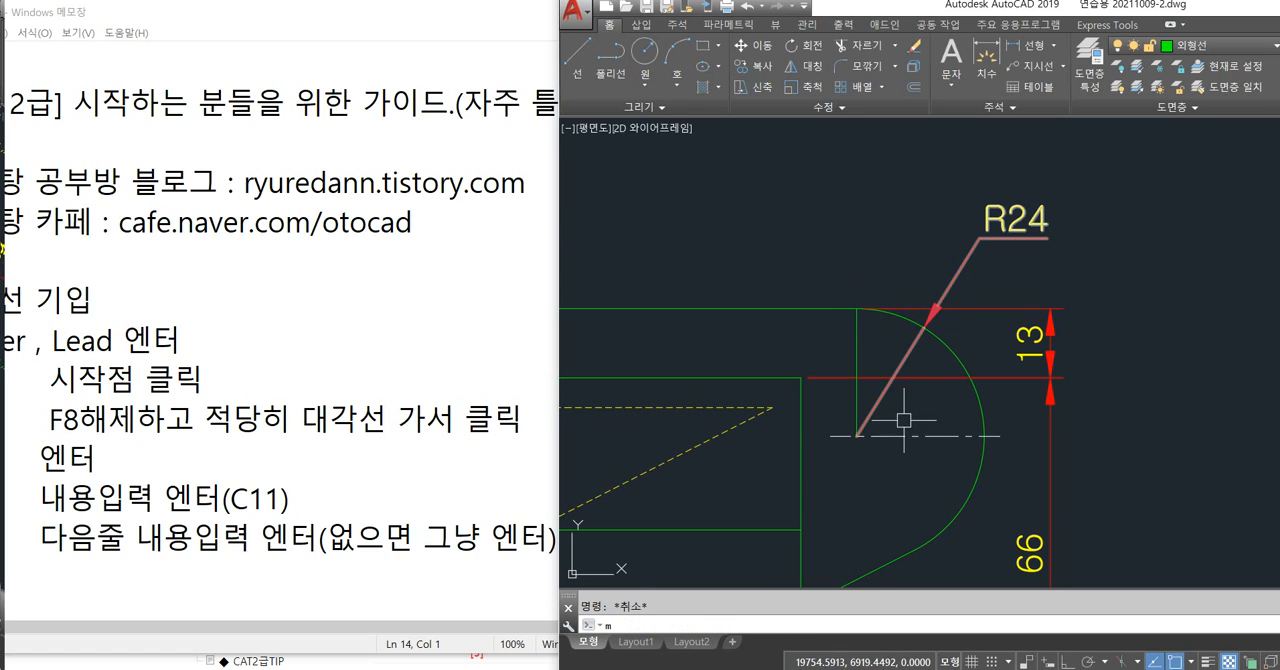
pyautogui.write('ma')
pyautogui.press('Return')
pyautogui.click(905, 434)
pyautogui.click(858, 343)
pyautogui.press('Escape')
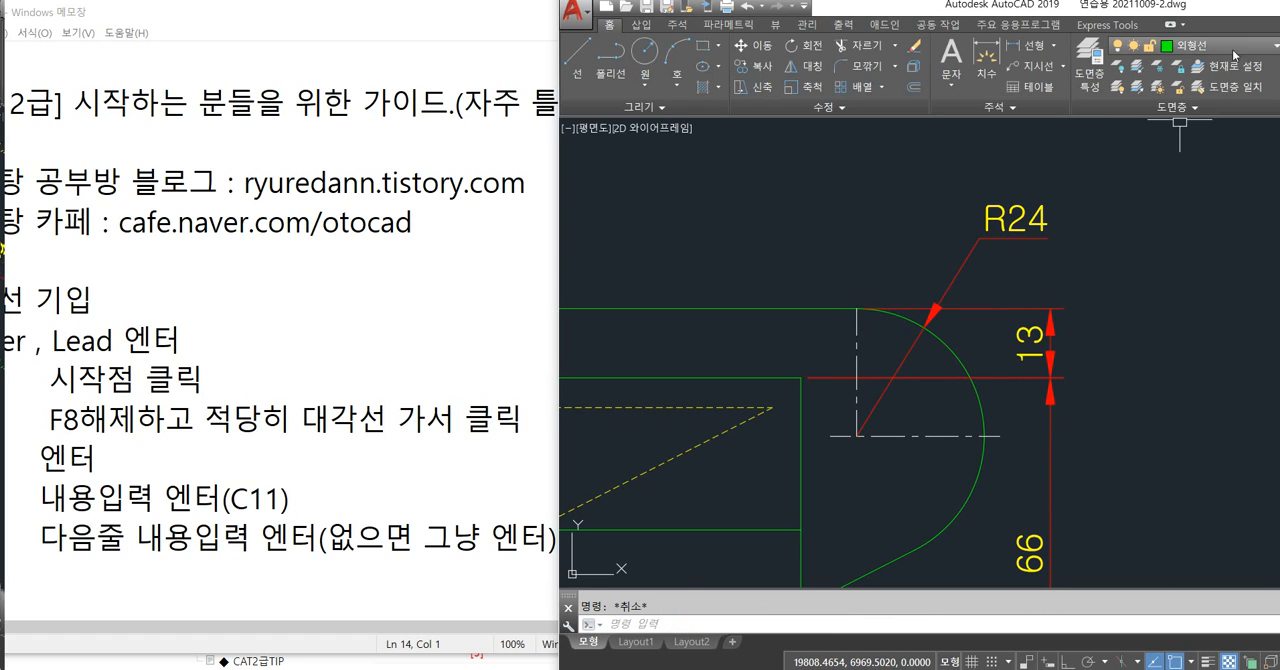
# Make 중심선 the current layer and, with ortho on, draw short vertical lines extending beyond both ends of the vertical centre line.
pyautogui.click(1200, 45)
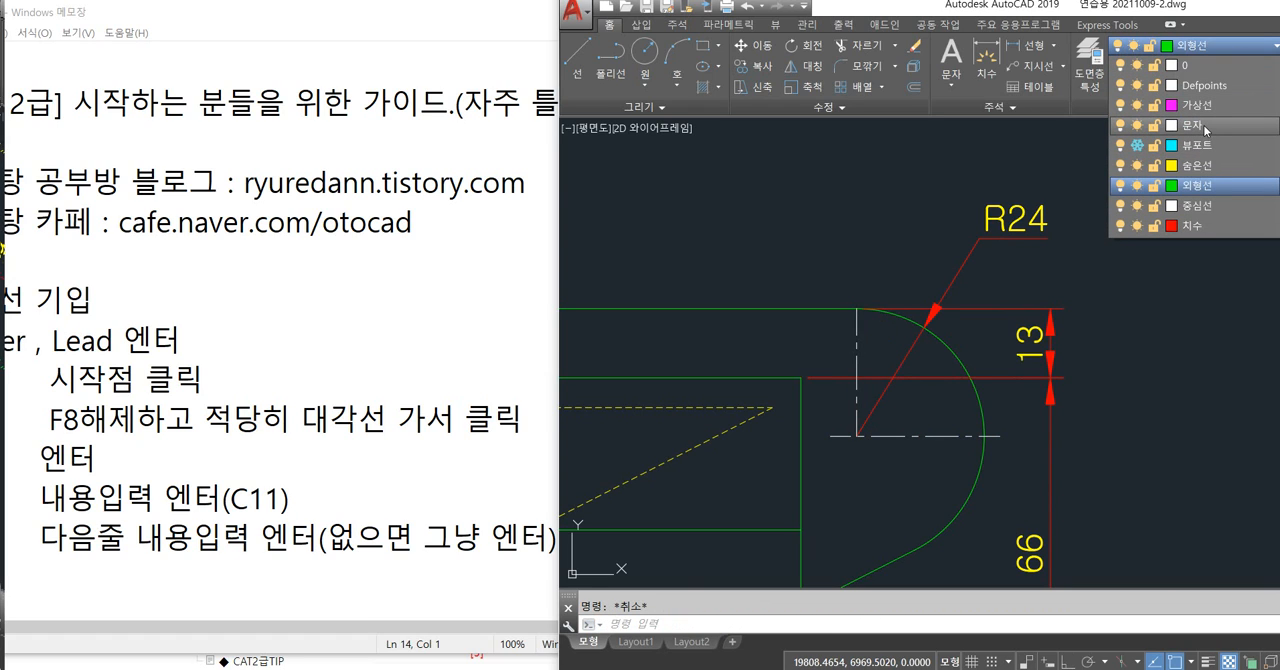
pyautogui.click(1200, 205)
pyautogui.write('l')
pyautogui.press('Return')
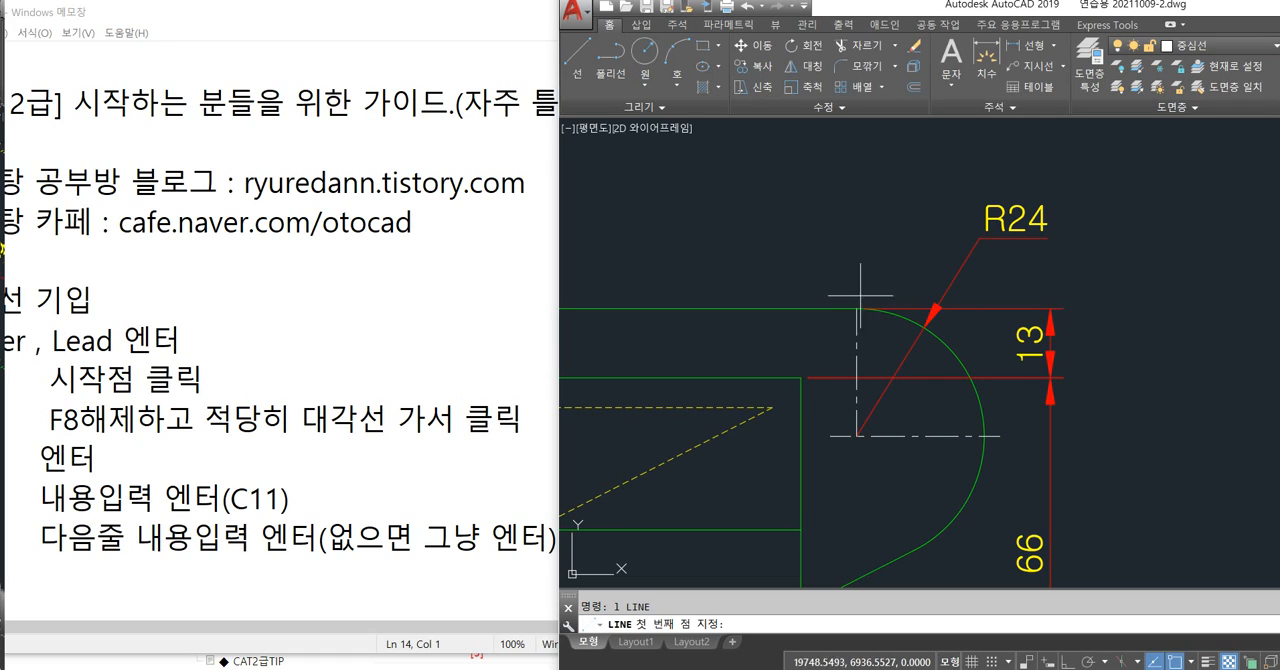
pyautogui.click(858, 306)
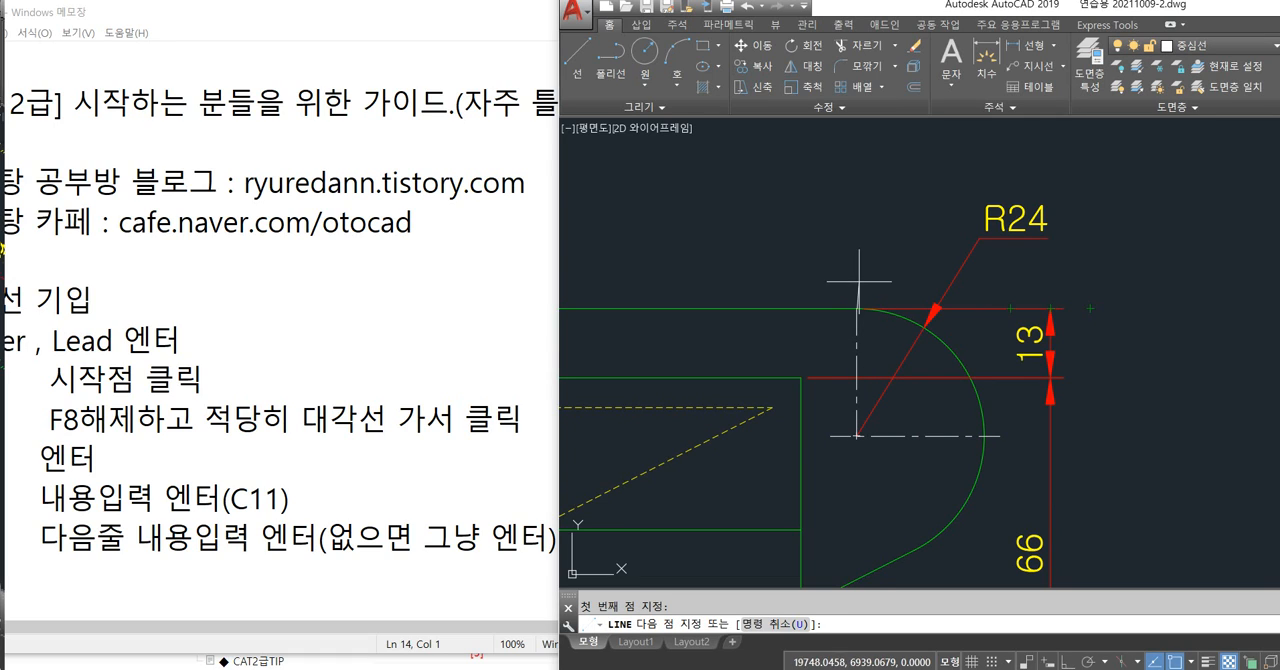
pyautogui.press('Escape')
pyautogui.write('l')
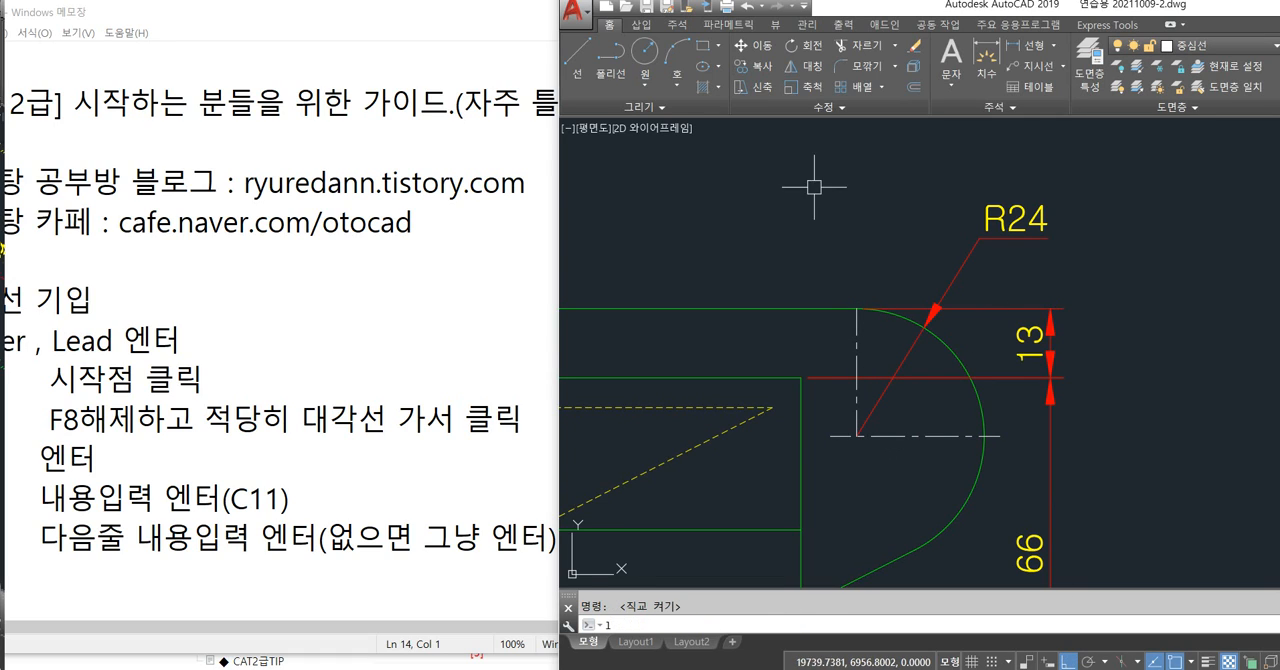
pyautogui.press('Return')
pyautogui.click(857, 307)
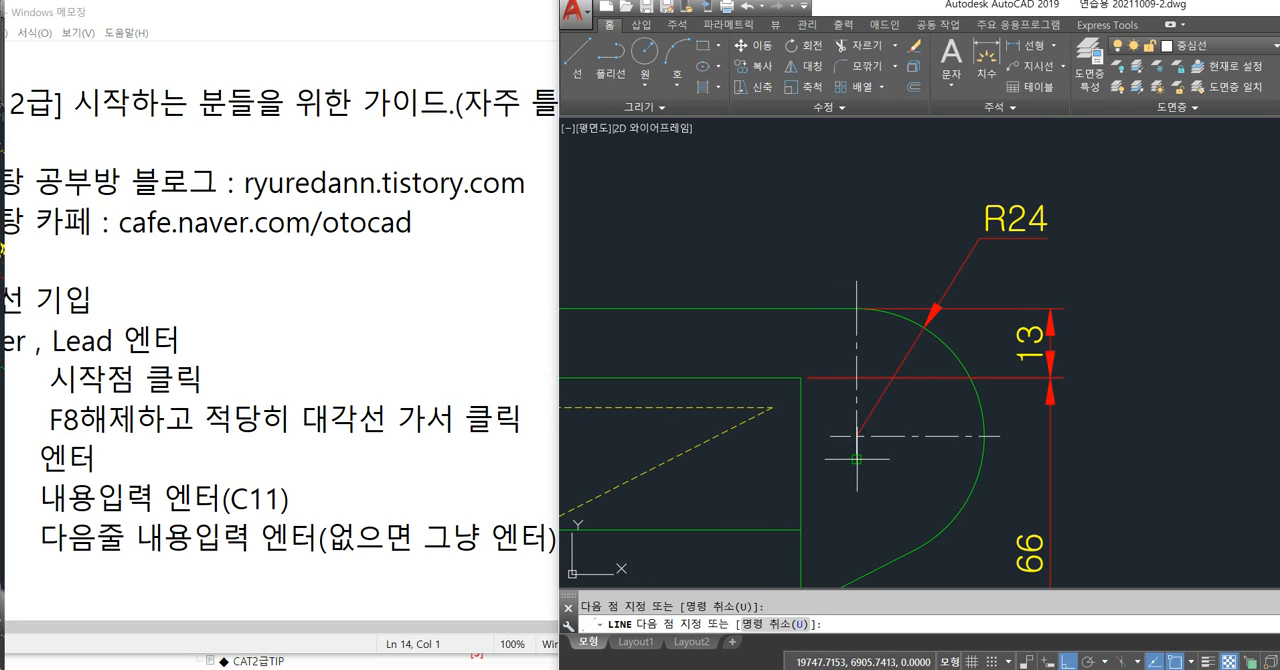
pyautogui.scroll(2, 876, 403)
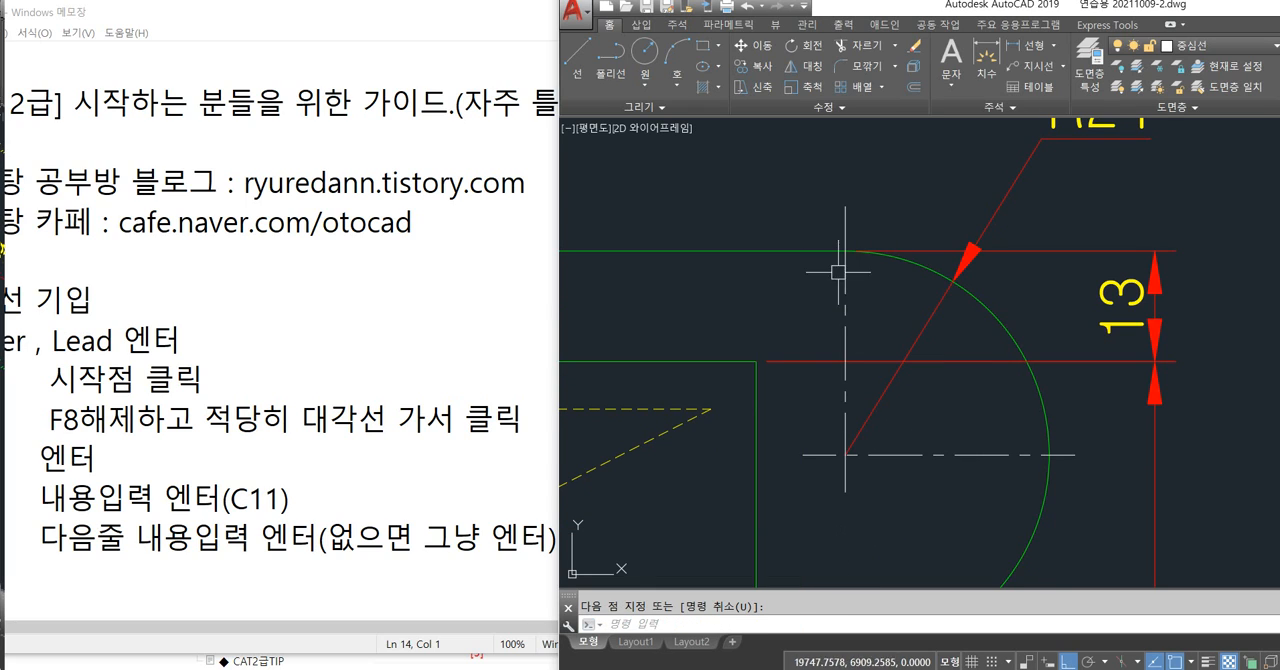
pyautogui.click(846, 205)
pyautogui.press('Return')
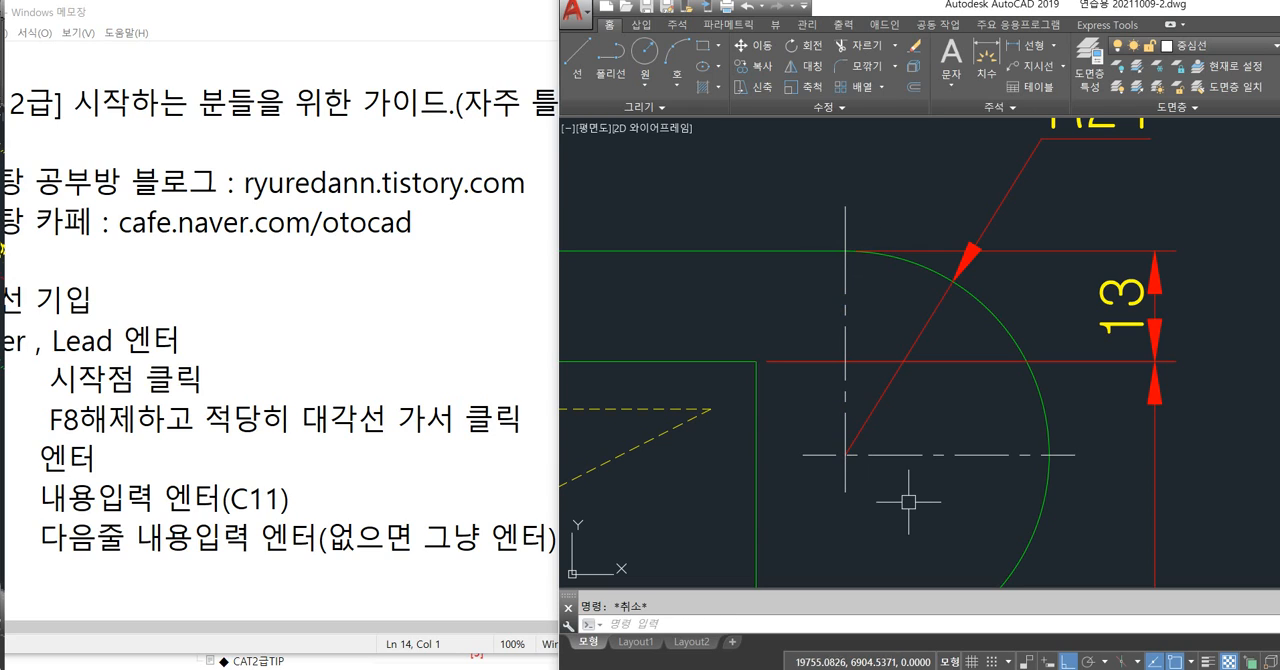
pyautogui.press('Escape')
# Check the separate pieces of the vertical centre line, then join them with its upper and lower extensions into one line.
pyautogui.click(842, 218)
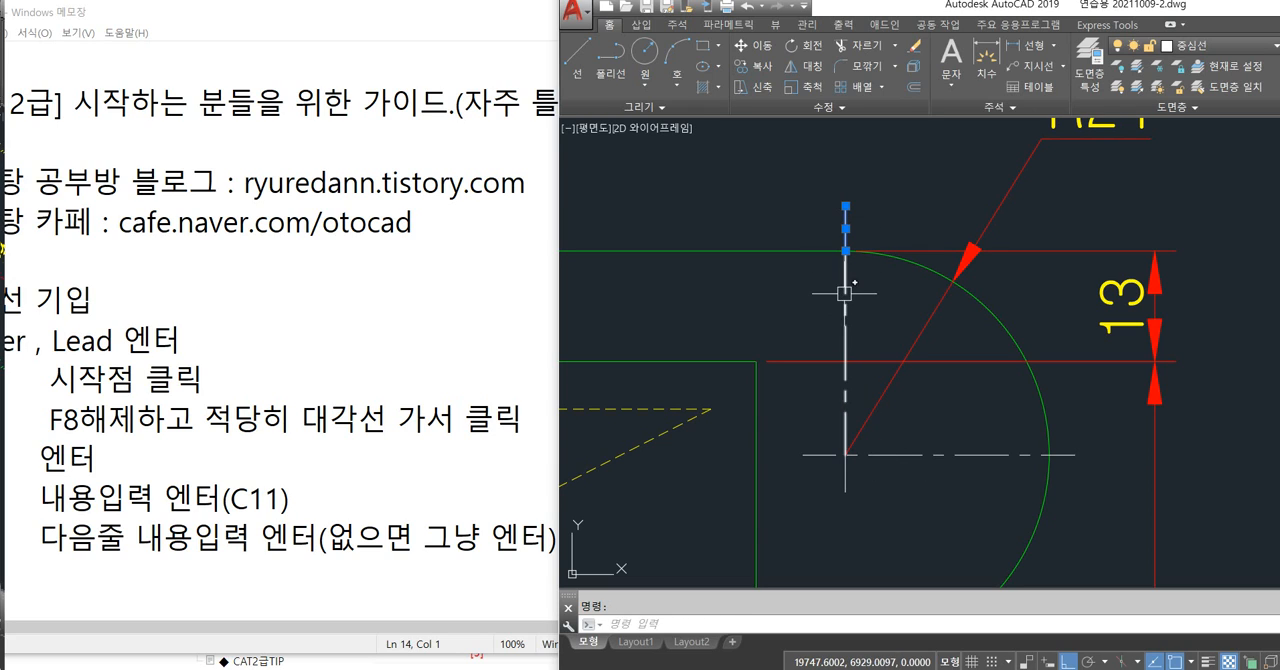
pyautogui.click(847, 303)
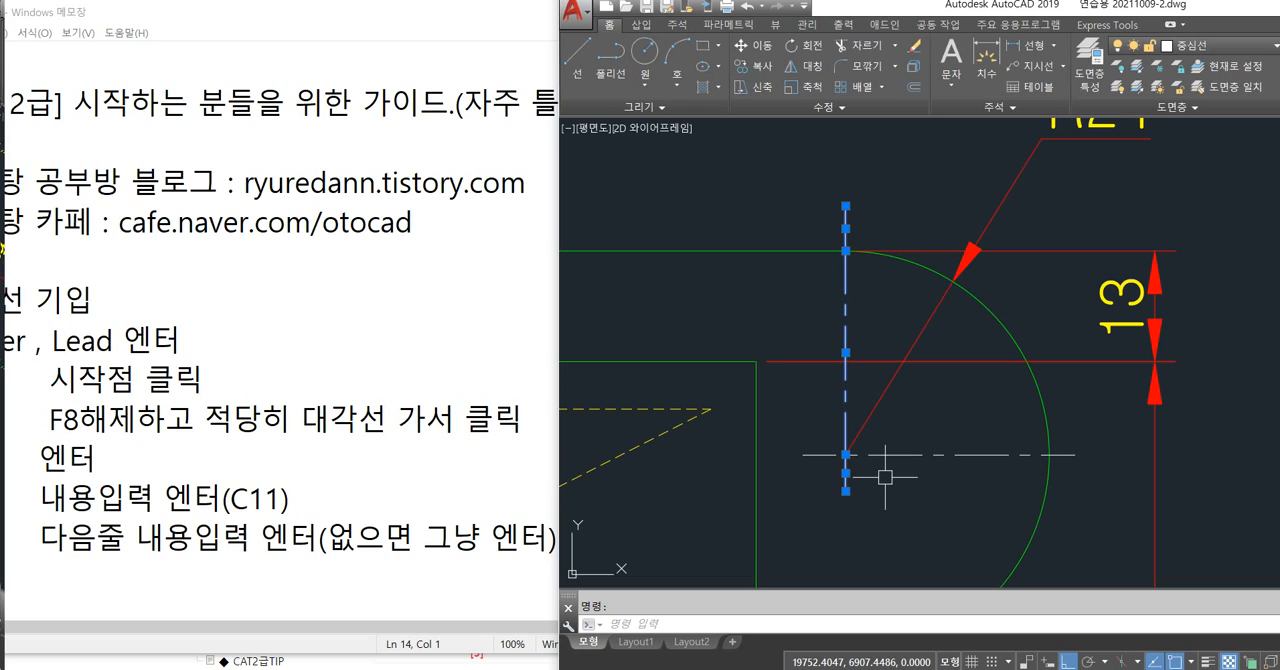
pyautogui.press('Escape')
pyautogui.write('j')
pyautogui.press('Return')
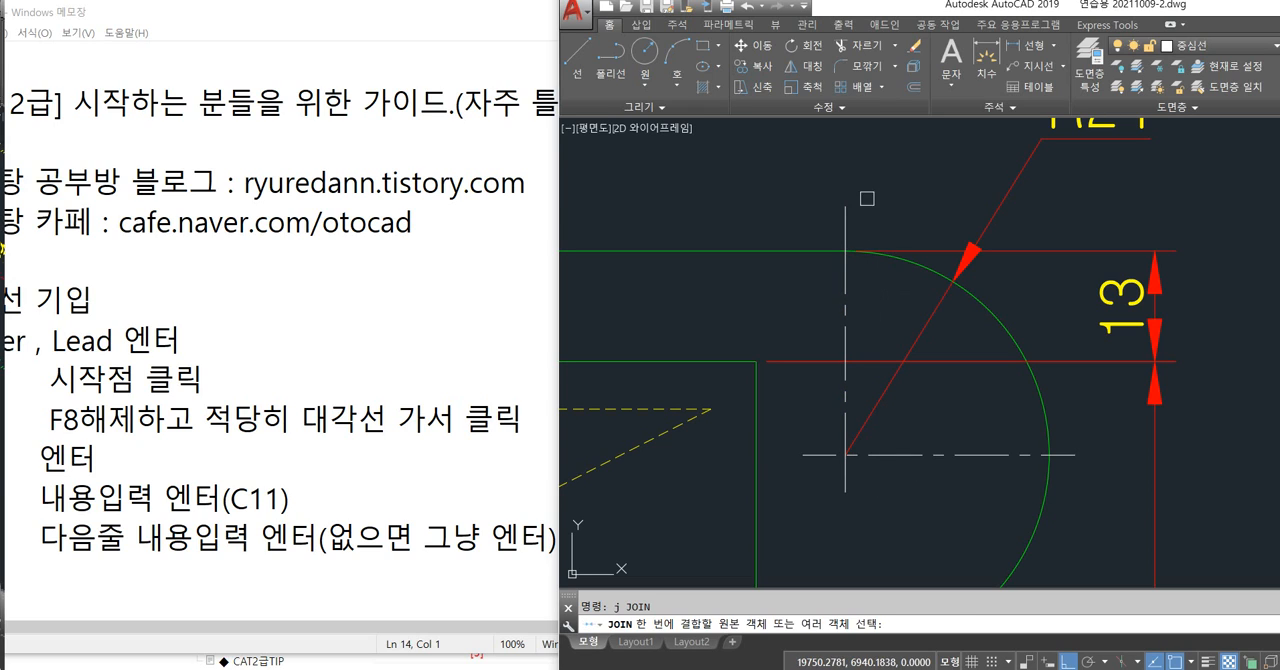
pyautogui.click(847, 222)
pyautogui.click(846, 390)
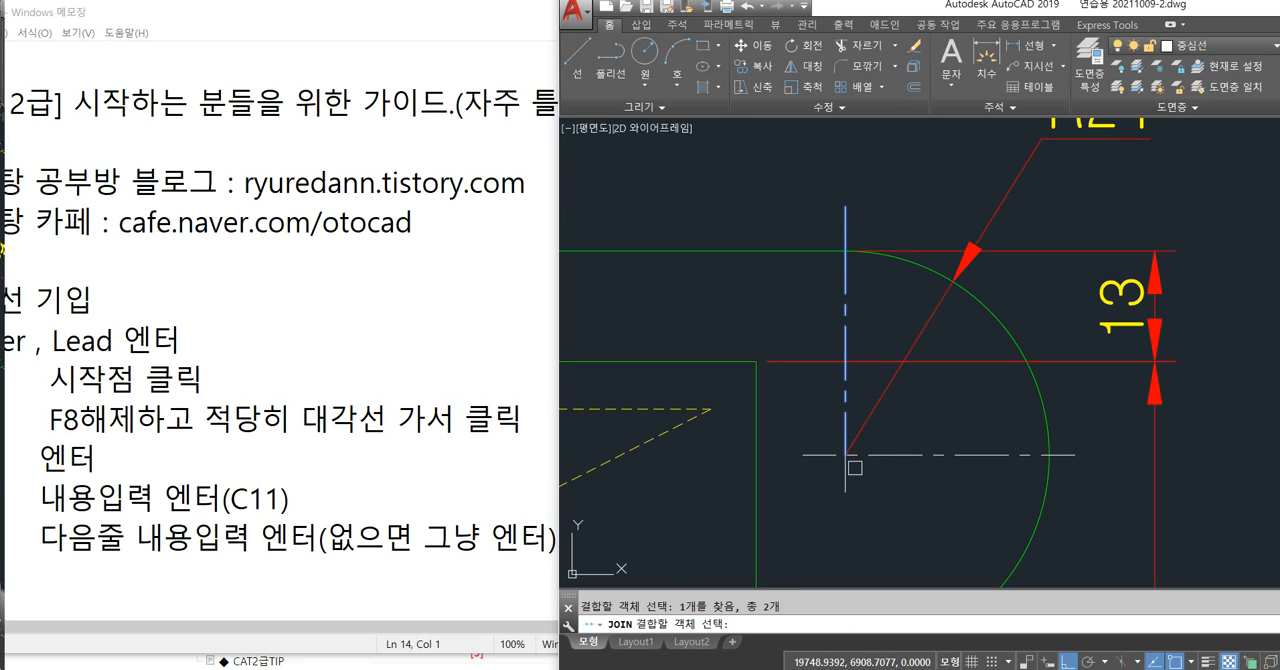
pyautogui.press('Escape')
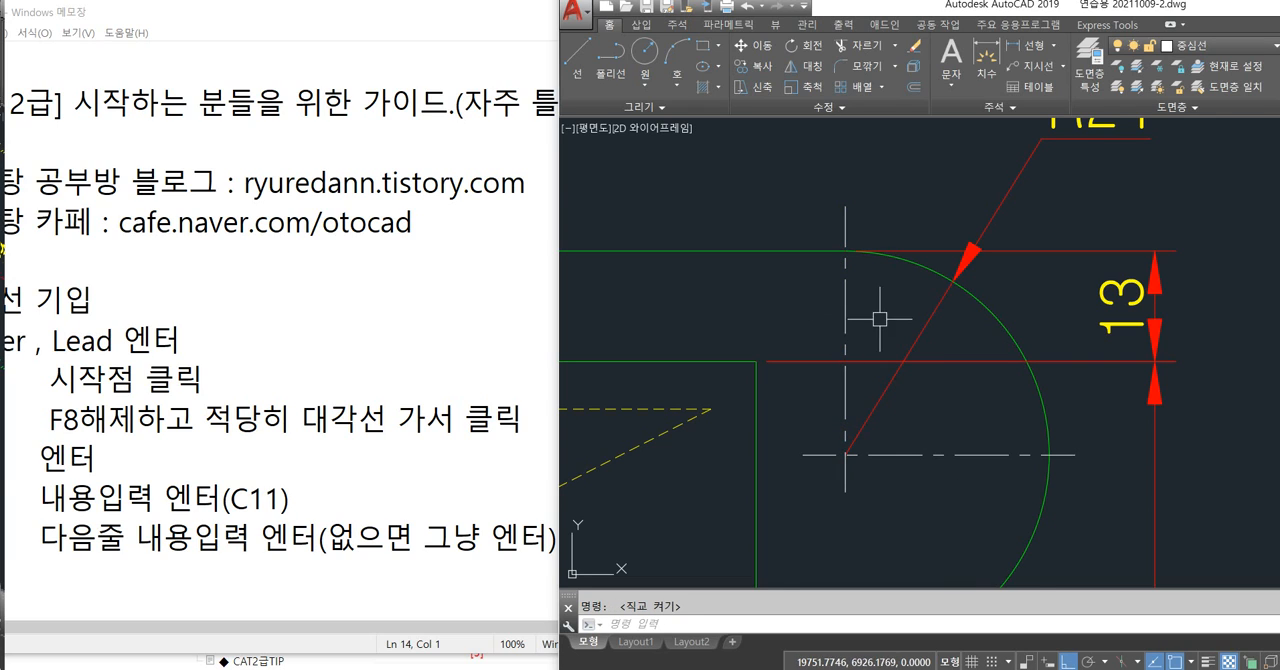
pyautogui.press('F8')
pyautogui.scroll(-1, 866, 324)
pyautogui.moveTo(816, 347); pyautogui.dragTo(844, 281, button='middle')
pyautogui.scroll(-6, 850, 284)
pyautogui.moveTo(972, 354); pyautogui.dragTo(937, 306, button='middle')
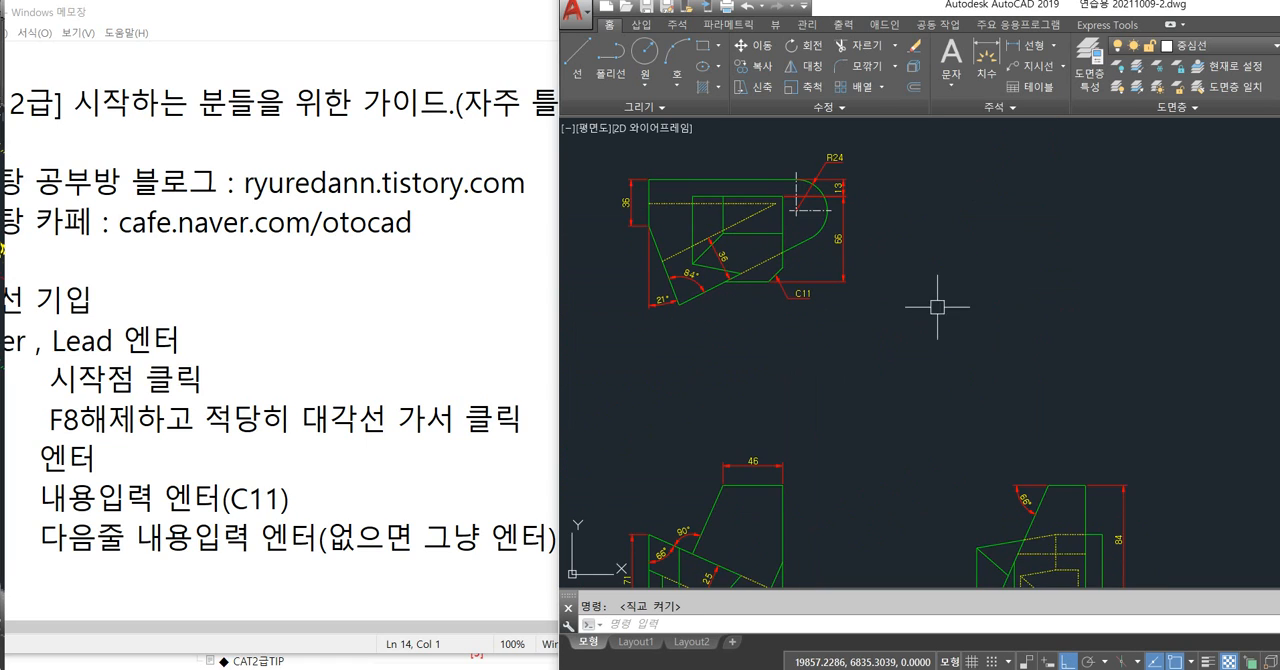
pyautogui.moveTo(932, 398)
pyautogui.mouseDown(button='middle')
pyautogui.moveTo(941, 360)
pyautogui.moveTo(896, 360)
pyautogui.mouseUp(button='middle')
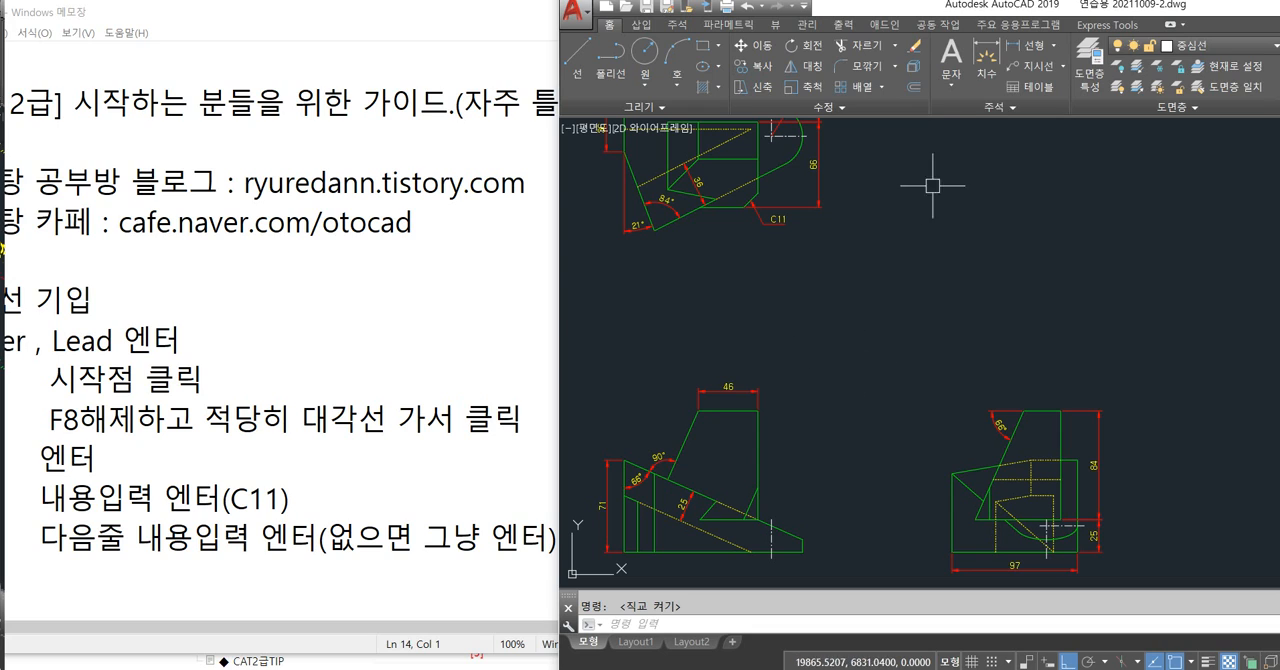
pyautogui.moveTo(1054, 311); pyautogui.dragTo(974, 331, button='middle')
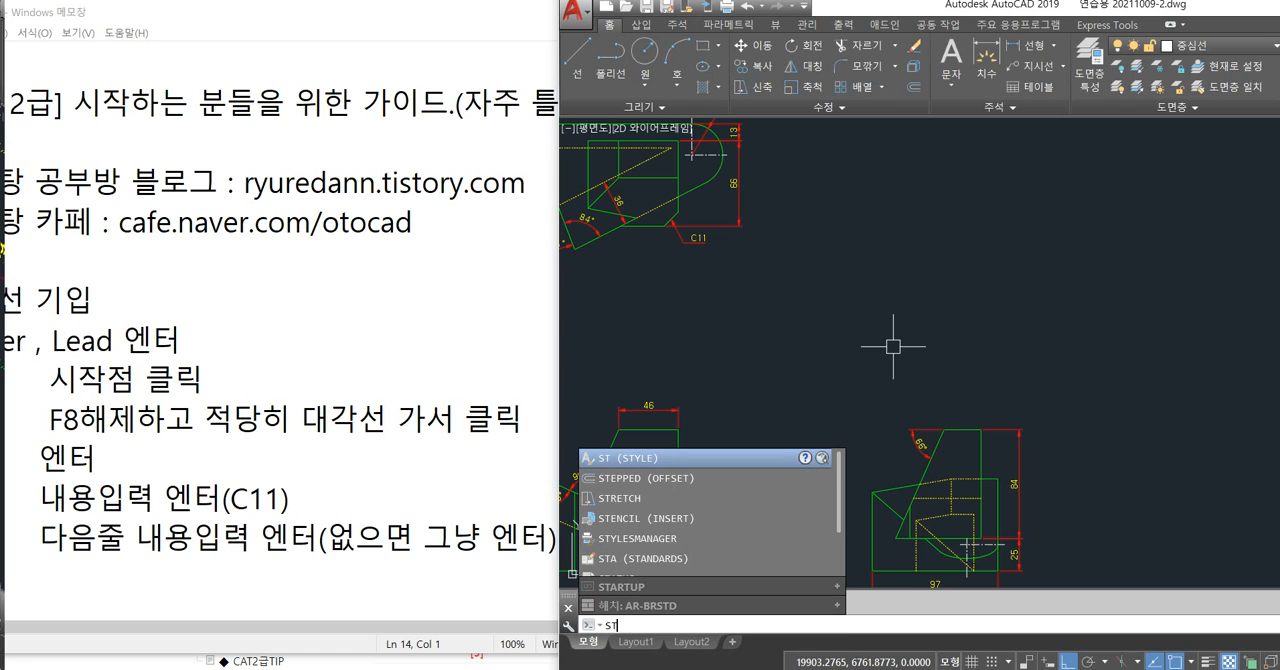
# Open the Text Style settings, set the Standard style current and close them.
pyautogui.press('F8')
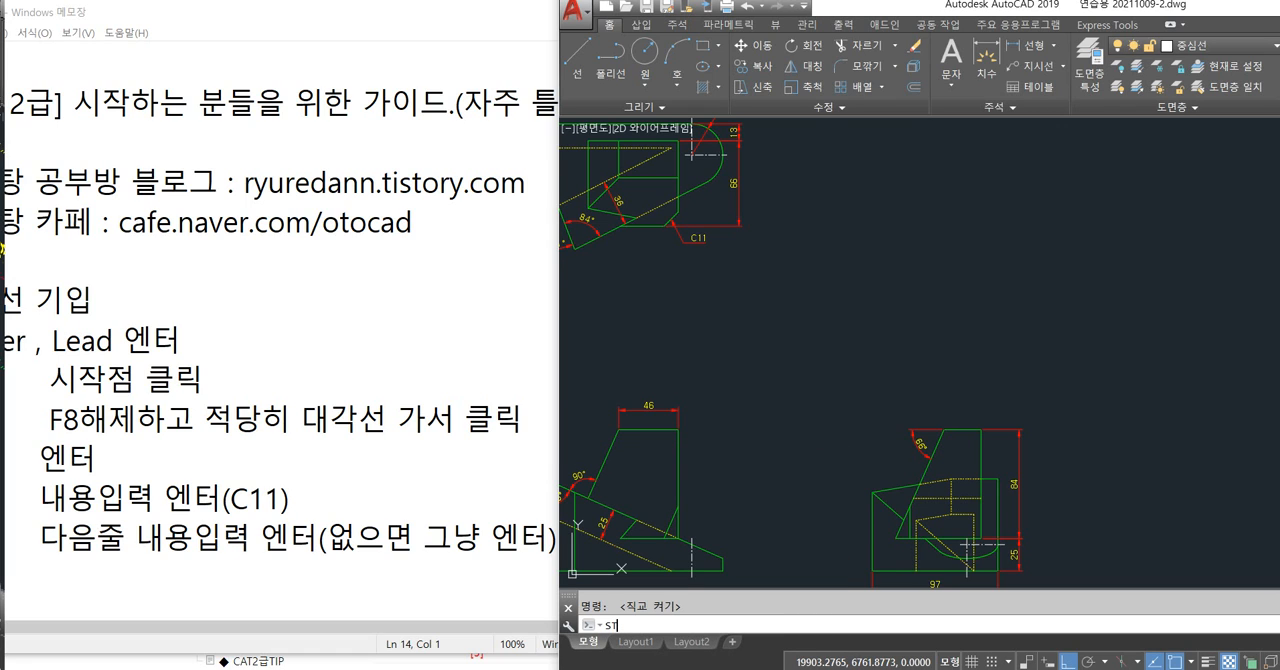
pyautogui.press('Return')
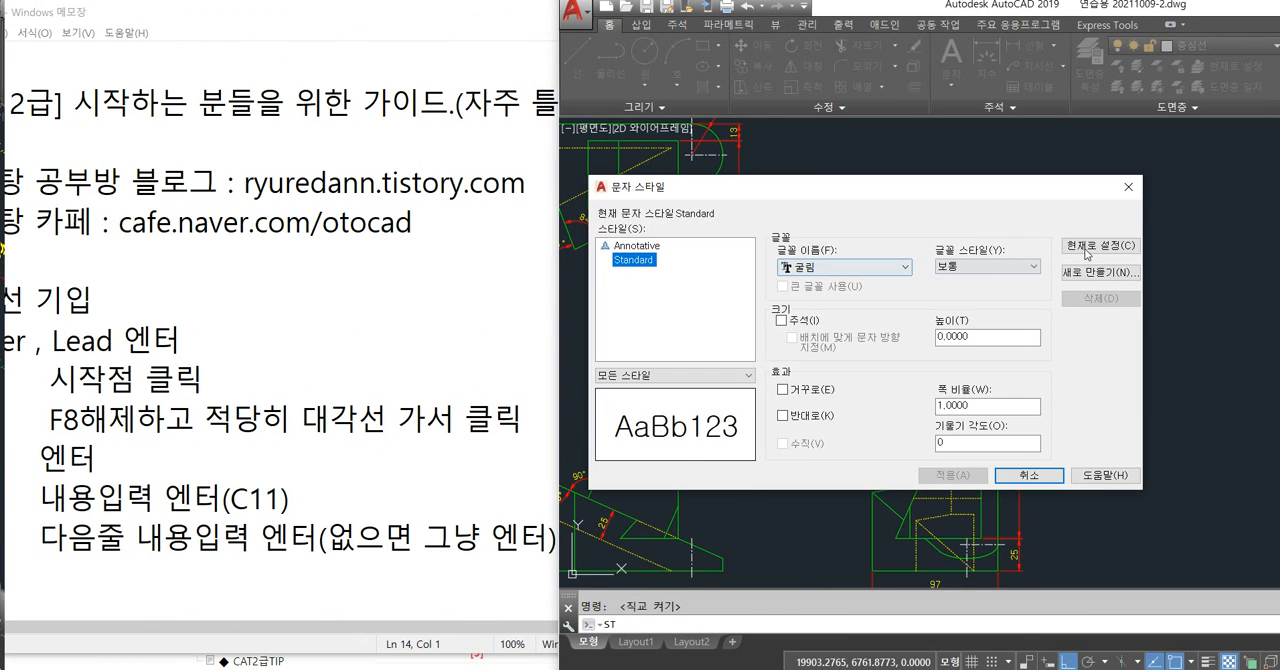
pyautogui.click(1087, 250)
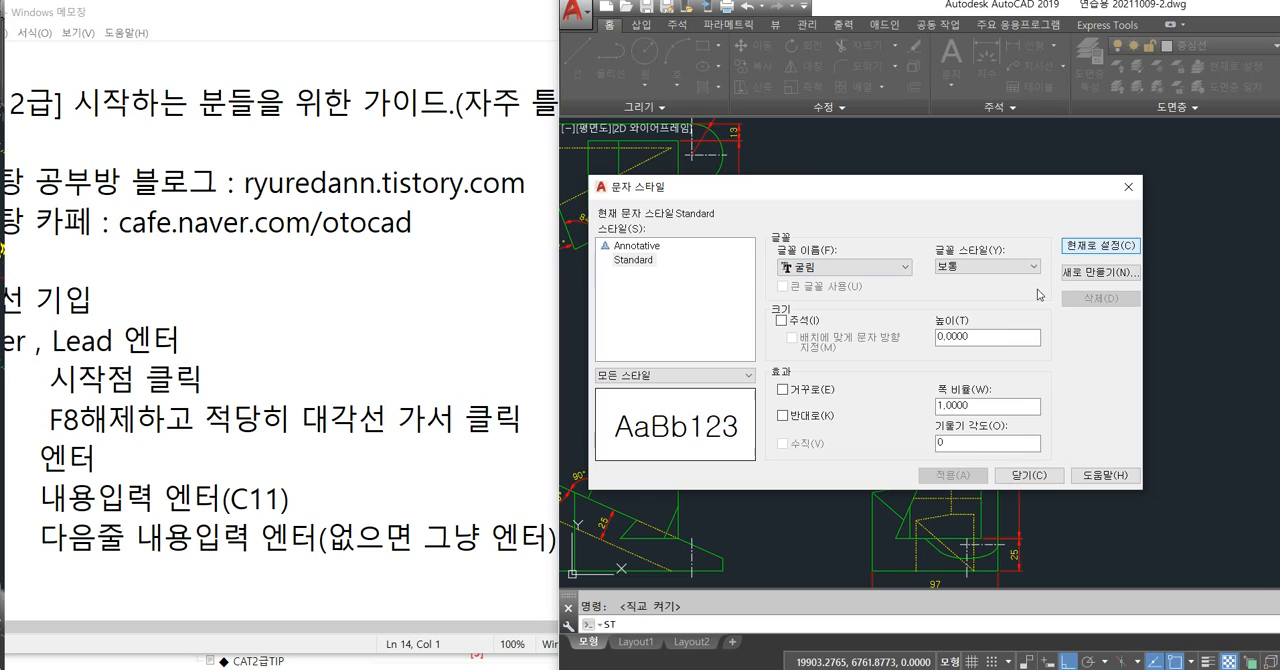
pyautogui.click(1028, 475)
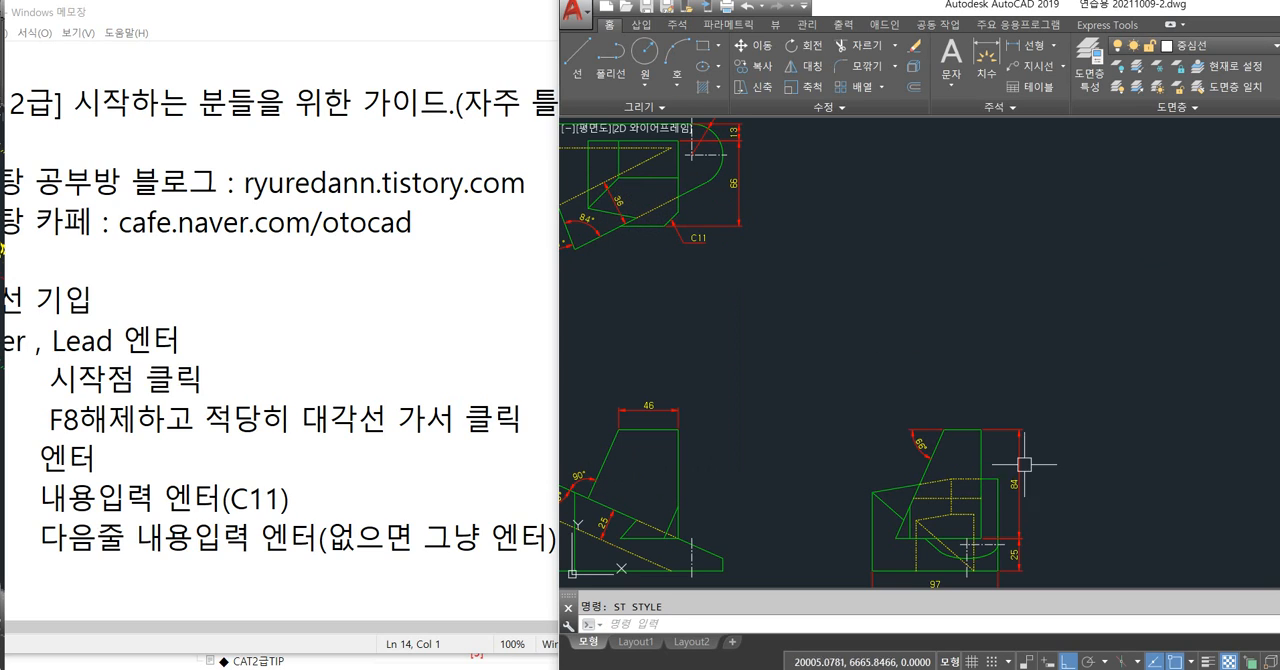
# Create a new drawing from the acadiso template.
pyautogui.click(824, 309)
pyautogui.click(750, 376)
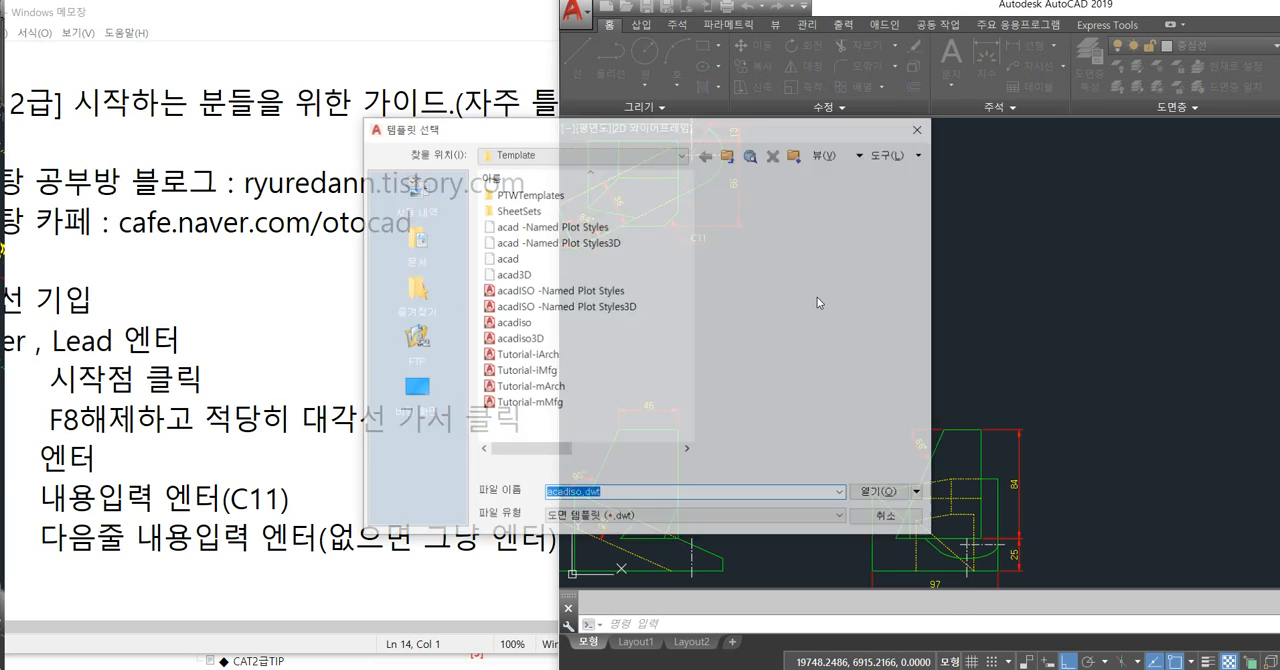
pyautogui.doubleClick(558, 321)
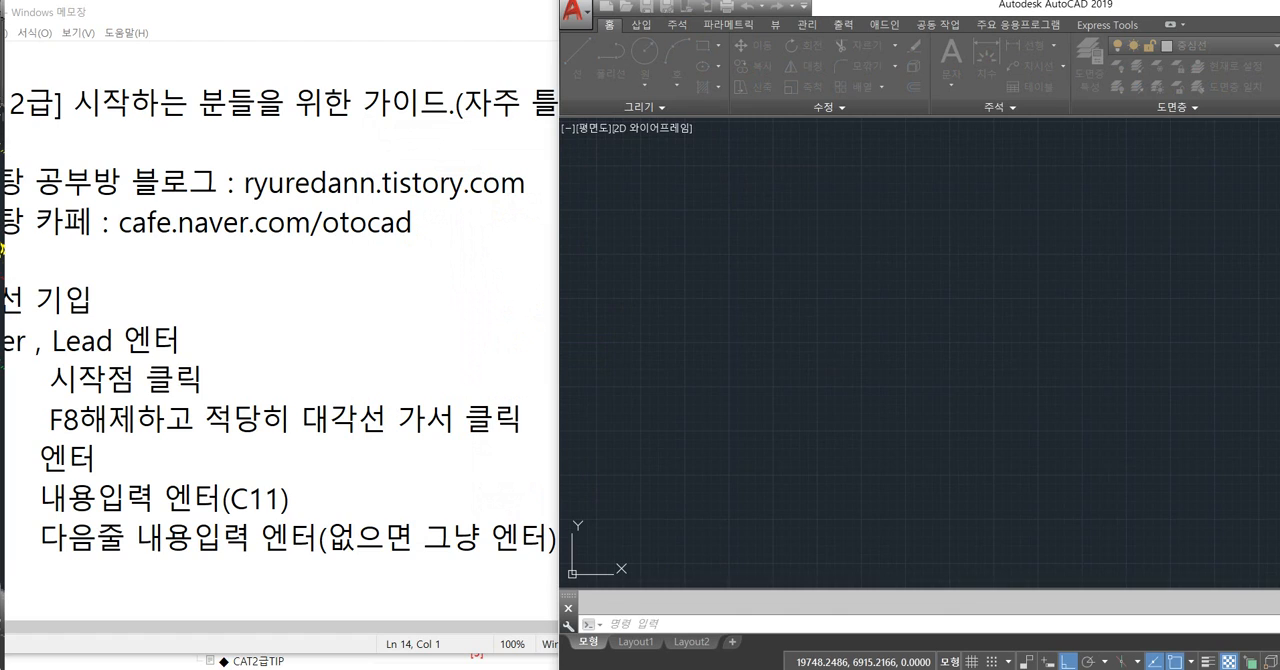
# Open the Text Style settings and choose the 굴림 font without the @ prefix for the Standard style.
pyautogui.write('st')
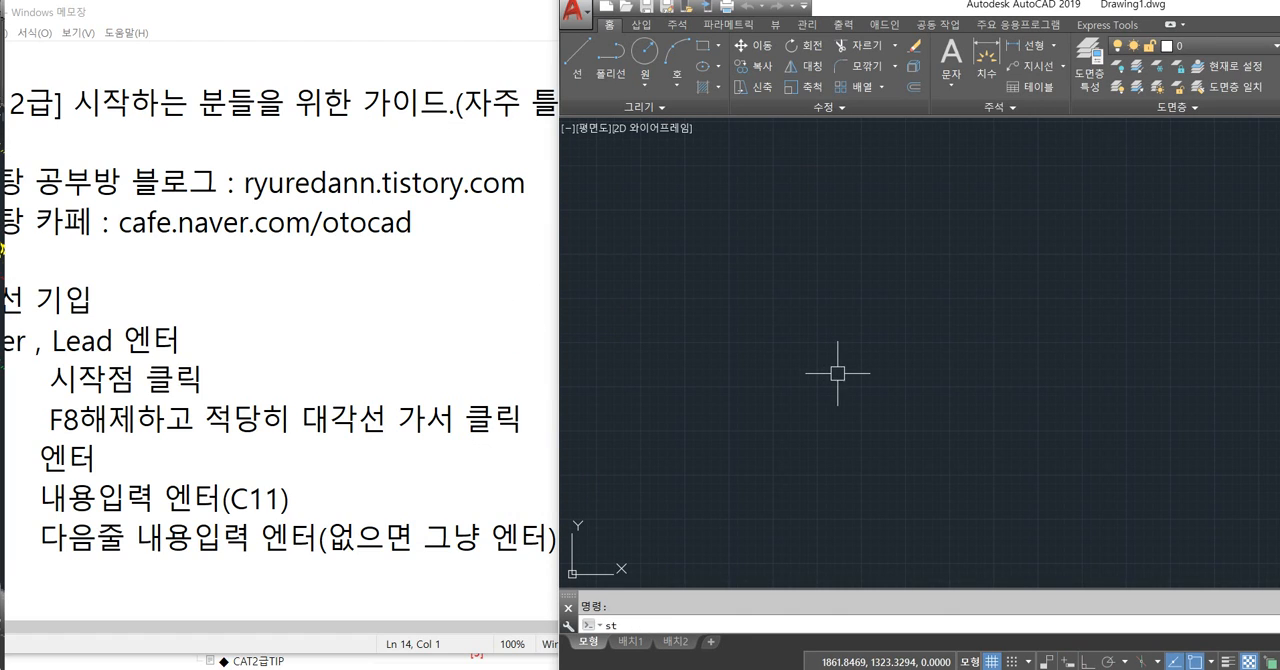
pyautogui.press('Return')
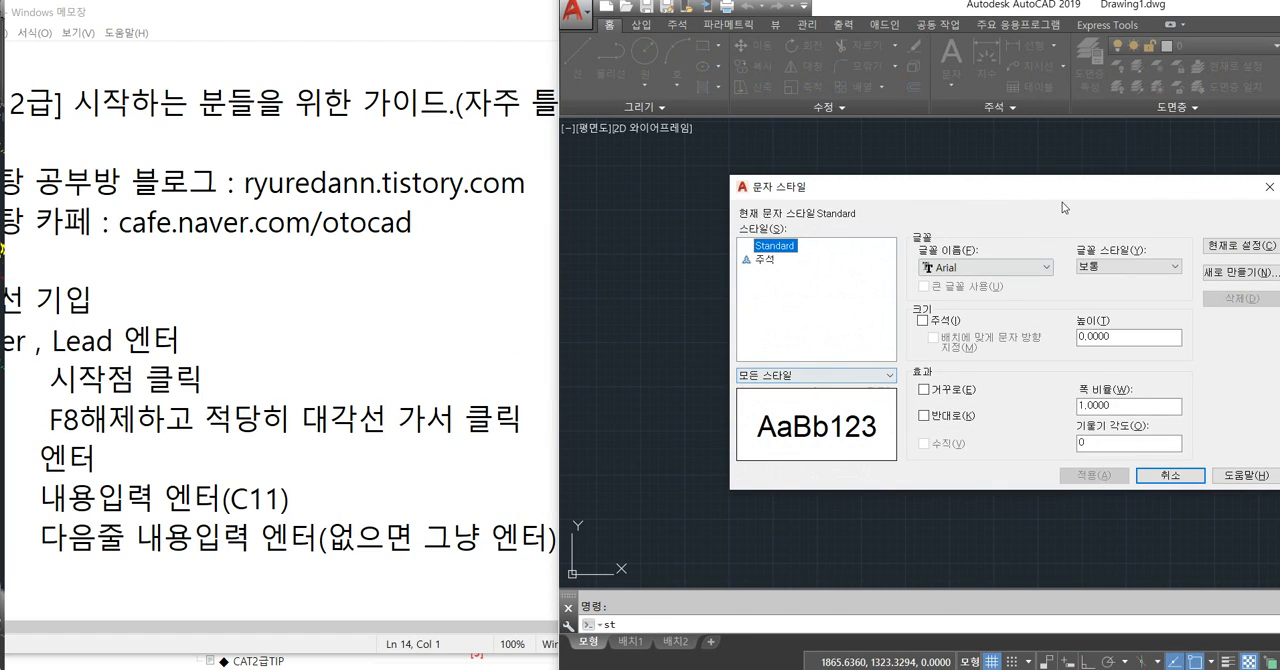
pyautogui.moveTo(1063, 195); pyautogui.dragTo(944, 194)
pyautogui.click(880, 266)
pyautogui.scroll(-4, 889, 403)
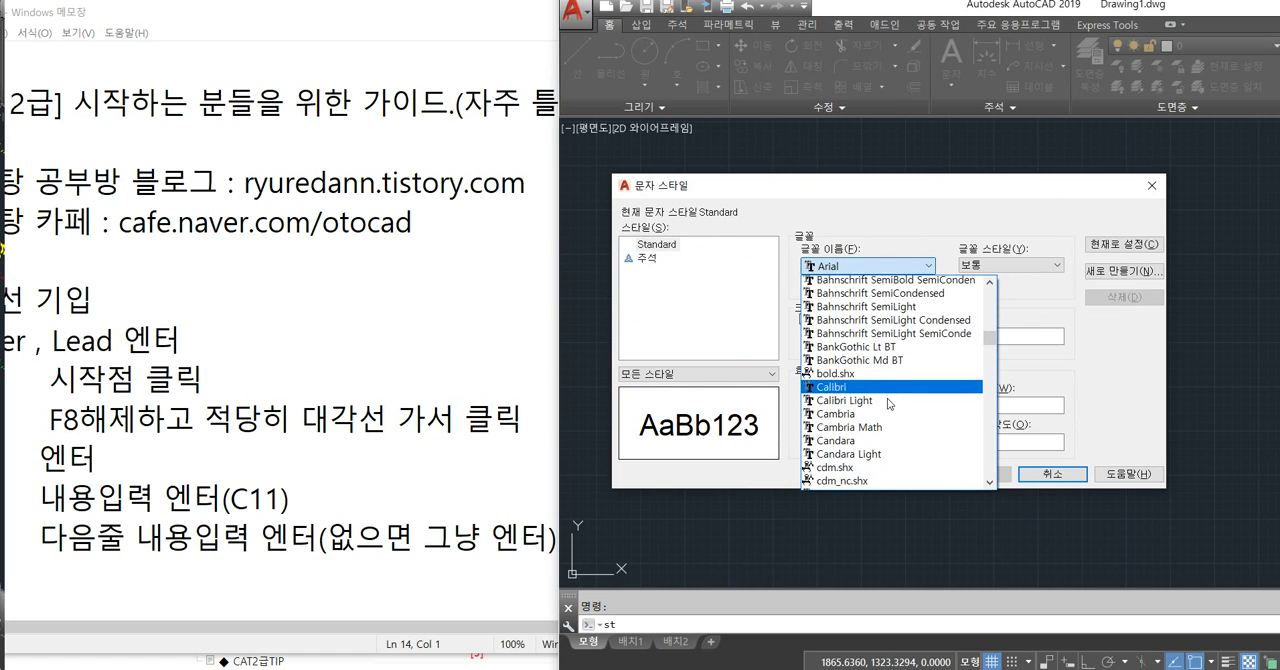
pyautogui.scroll(-12, 889, 403)
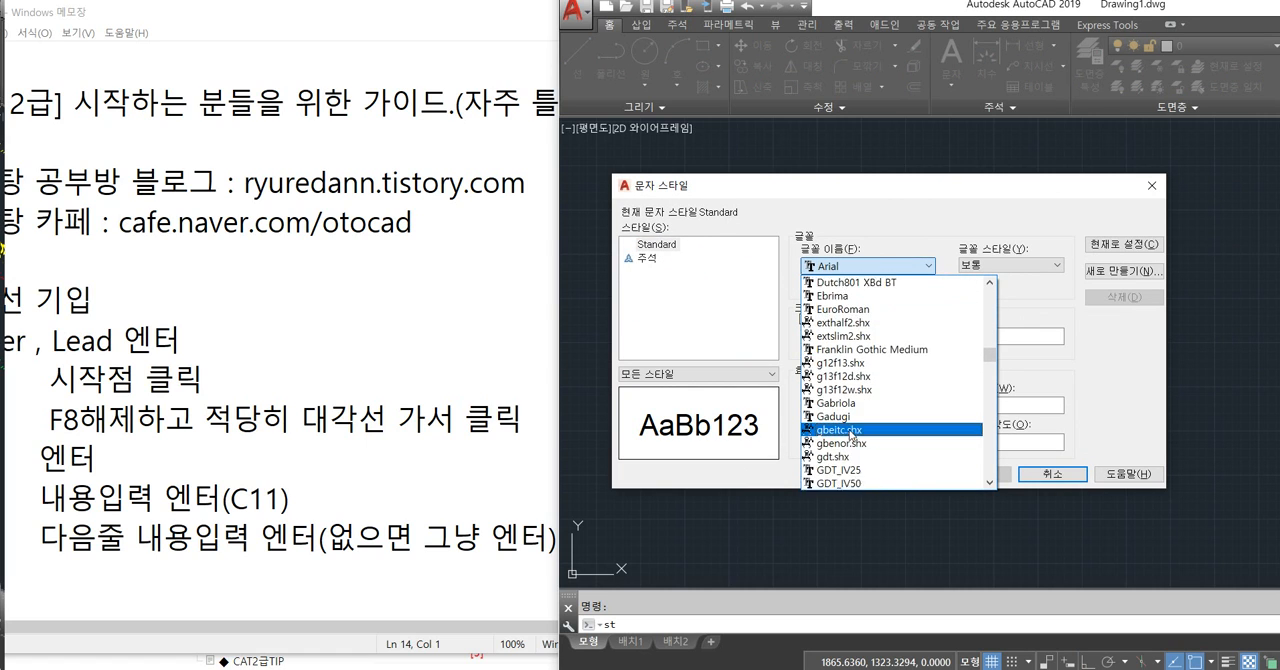
pyautogui.scroll(-3, 849, 433)
pyautogui.moveTo(990, 365); pyautogui.dragTo(948, 465)
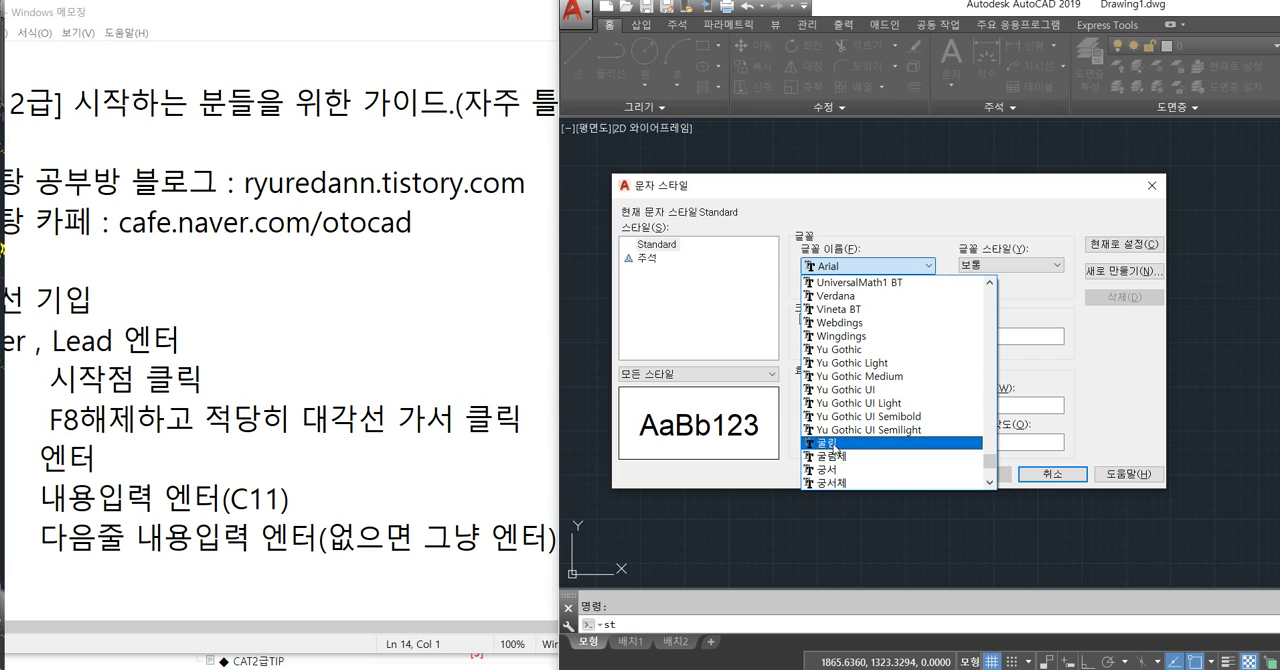
pyautogui.moveTo(991, 465); pyautogui.dragTo(1002, 313)
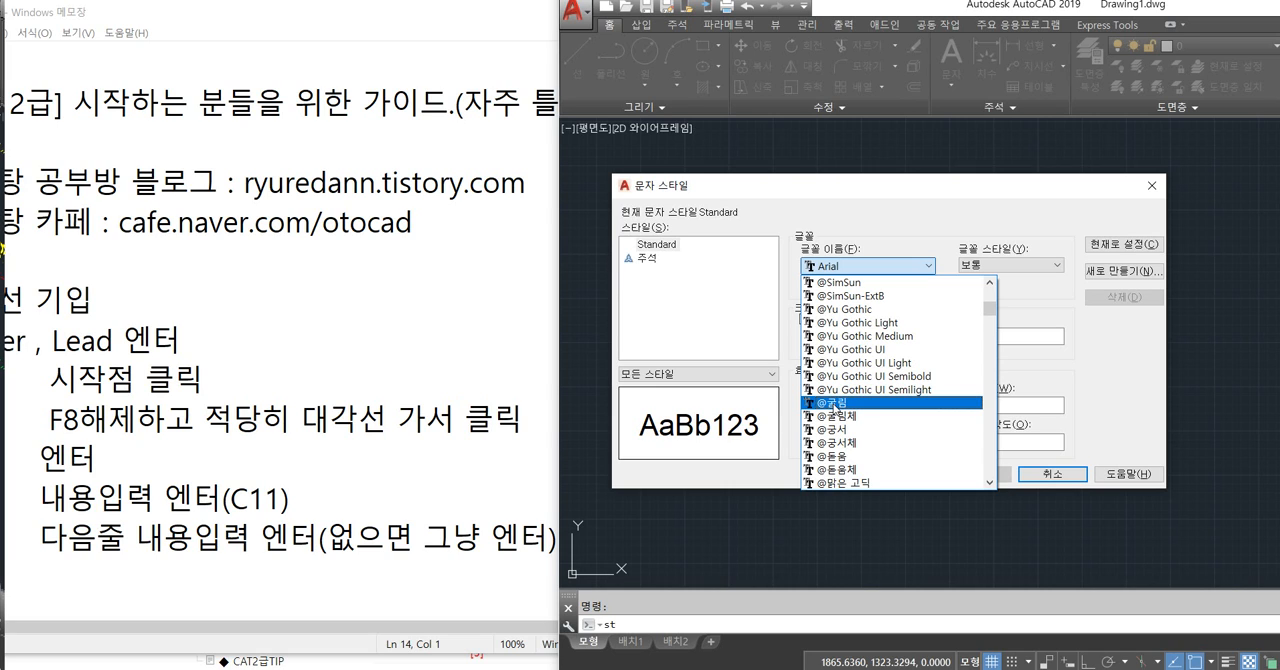
pyautogui.moveTo(993, 320); pyautogui.dragTo(939, 460)
pyautogui.click(842, 430)
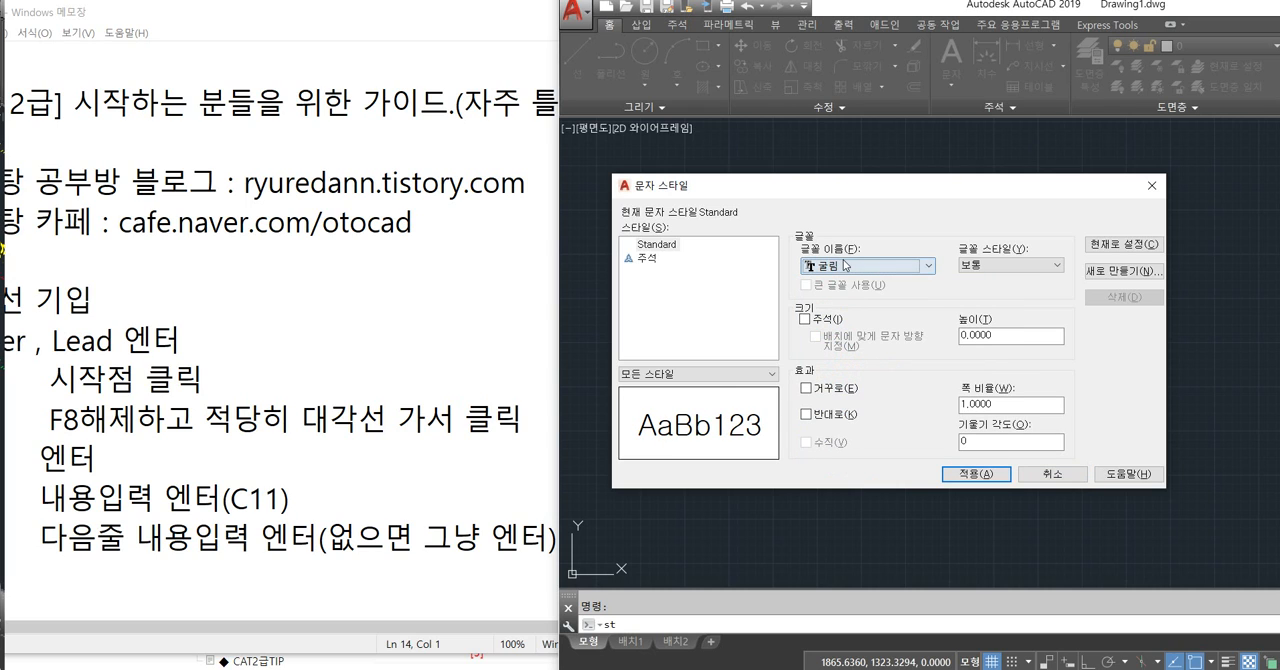
# Set the Standard text style current, save its font change and close the Text Style settings.
pyautogui.click(1130, 245)
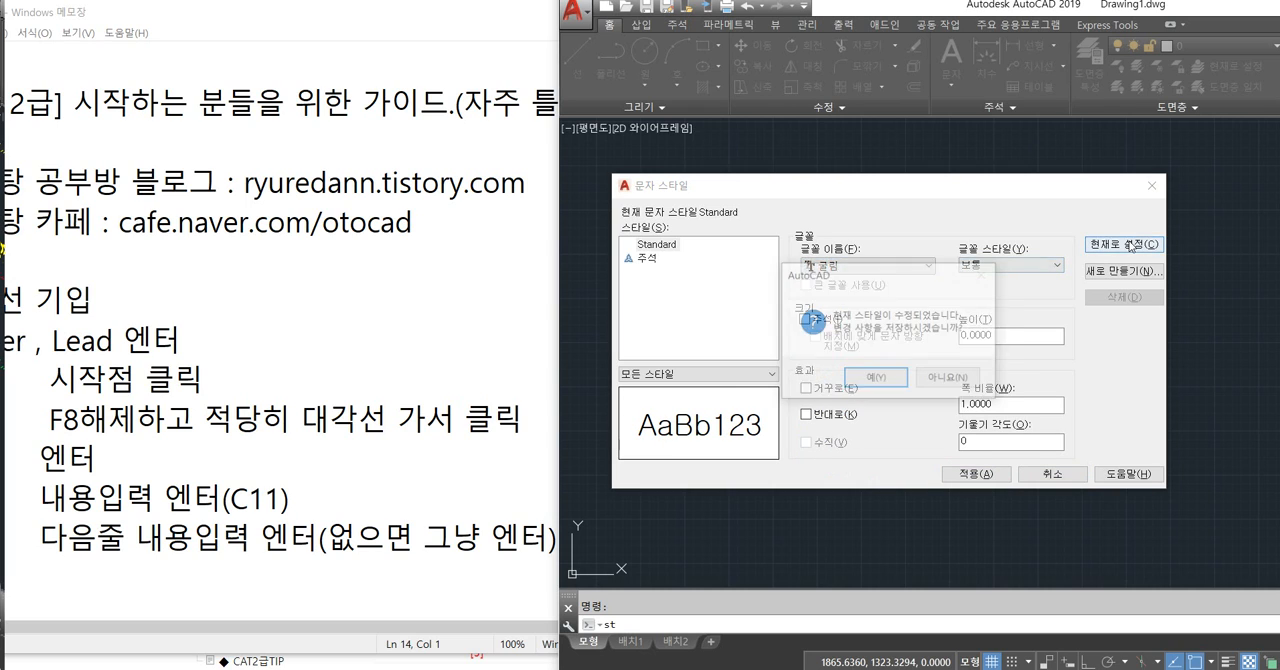
pyautogui.click(874, 379)
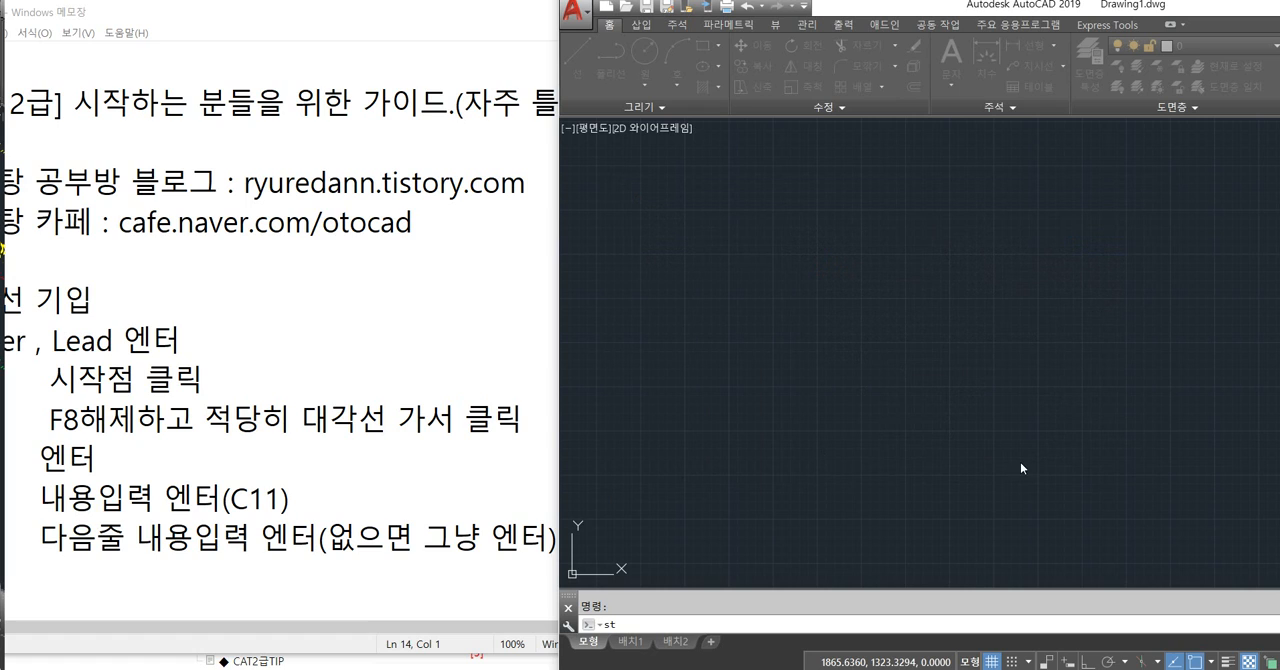
pyautogui.press('Escape')
pyautogui.click(1047, 293)
pyautogui.click(851, 433)
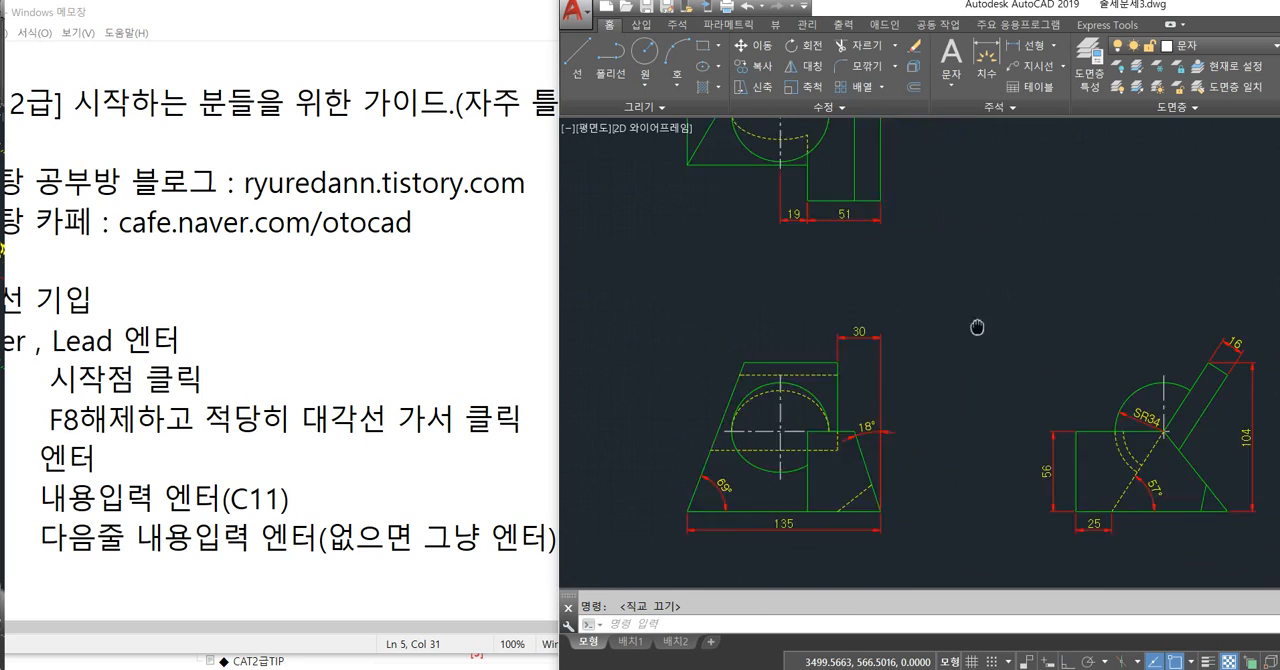
# In the 출제문제3 drawing, delete the 30 linear dimension and the 18° angular dimension of the front view.
pyautogui.scroll(1, 980, 323)
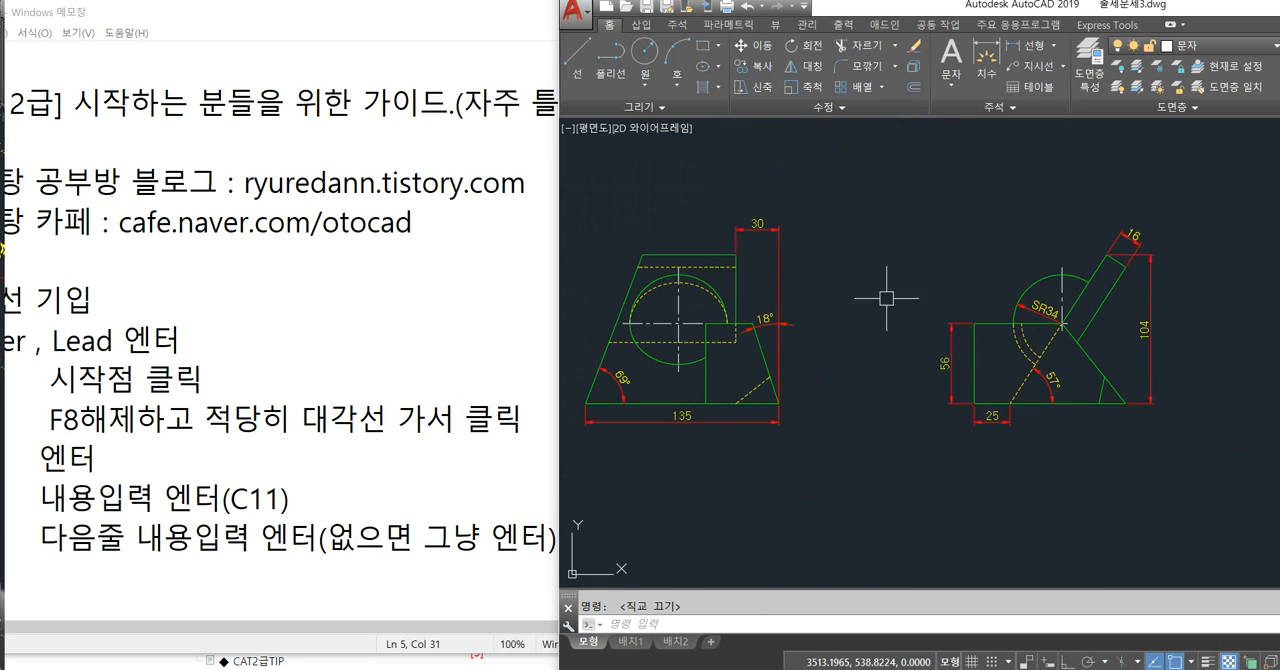
pyautogui.scroll(4, 725, 395)
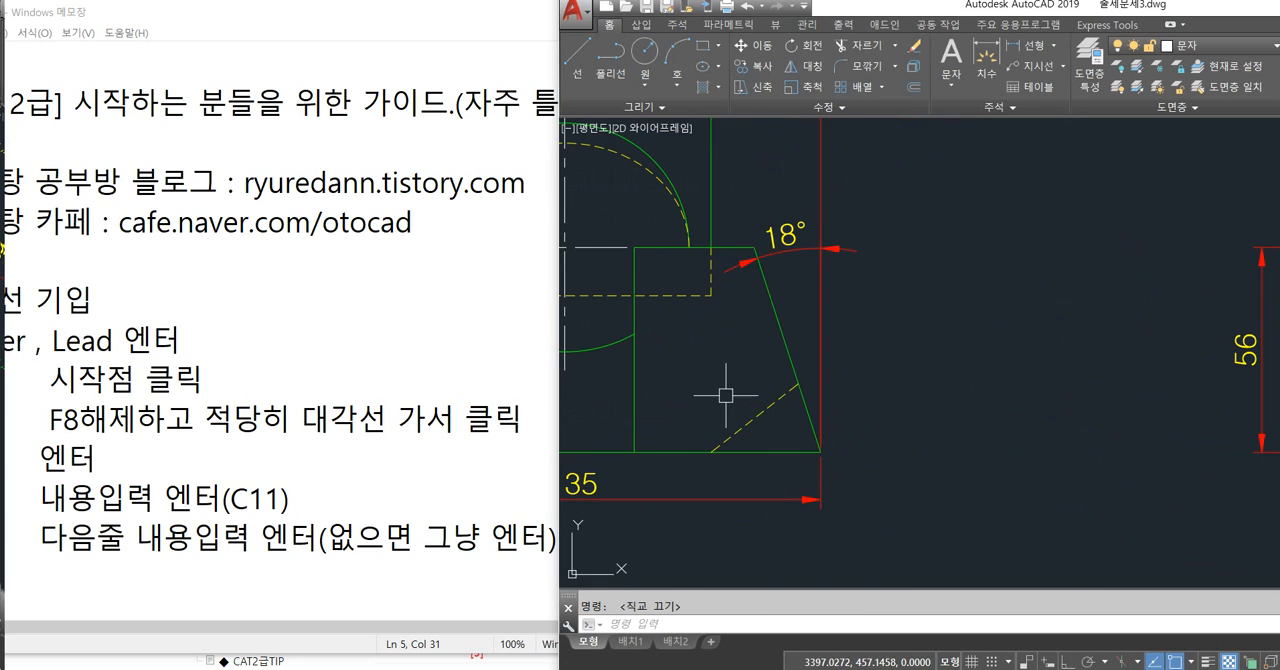
pyautogui.click(786, 241)
pyautogui.press('Escape')
pyautogui.click(866, 155)
pyautogui.click(811, 157)
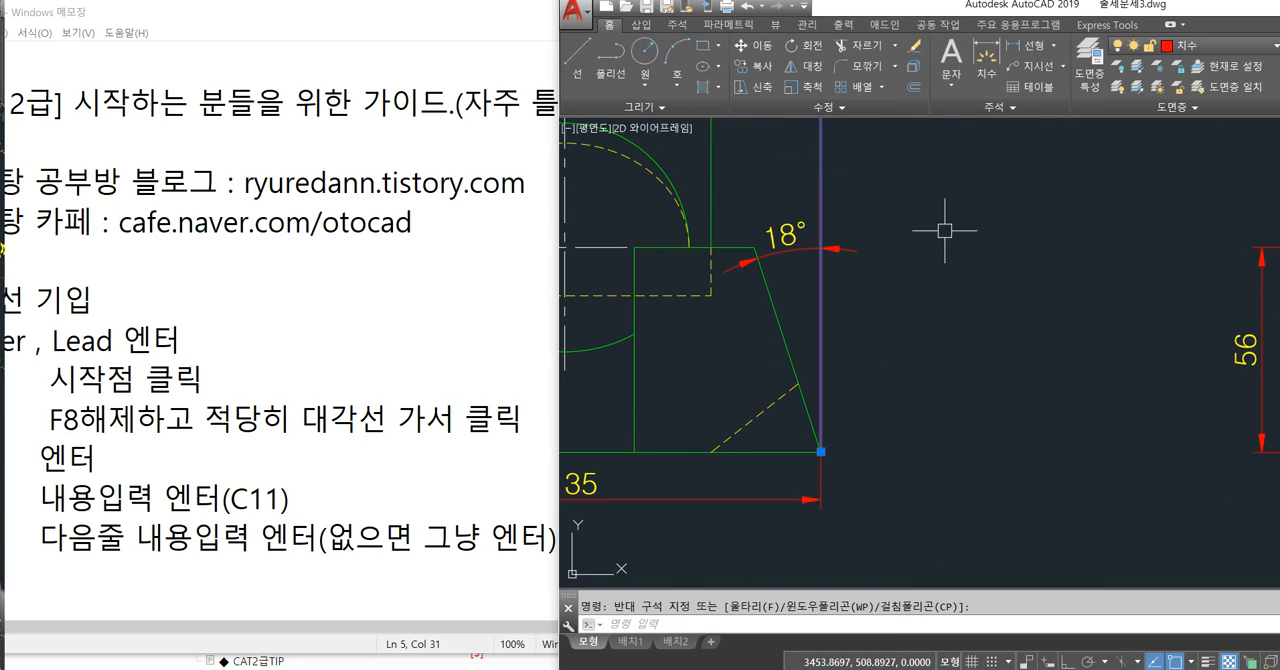
pyautogui.press('Delete')
pyautogui.click(859, 226)
pyautogui.click(815, 258)
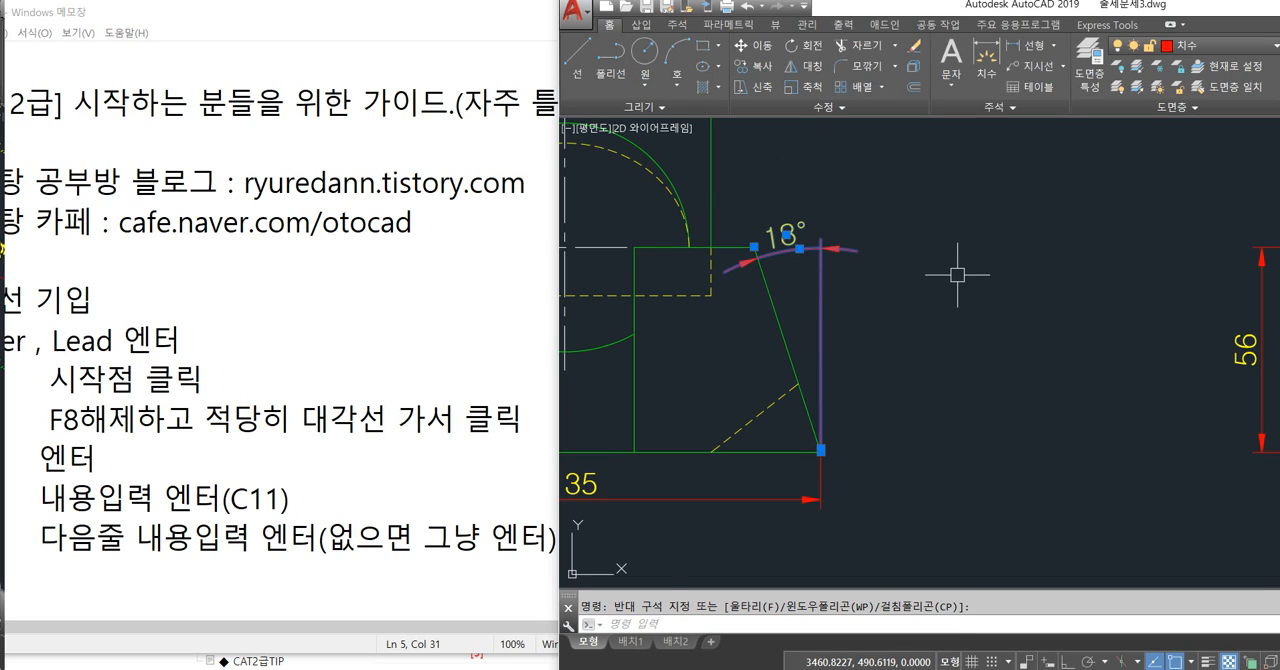
pyautogui.press('Delete')
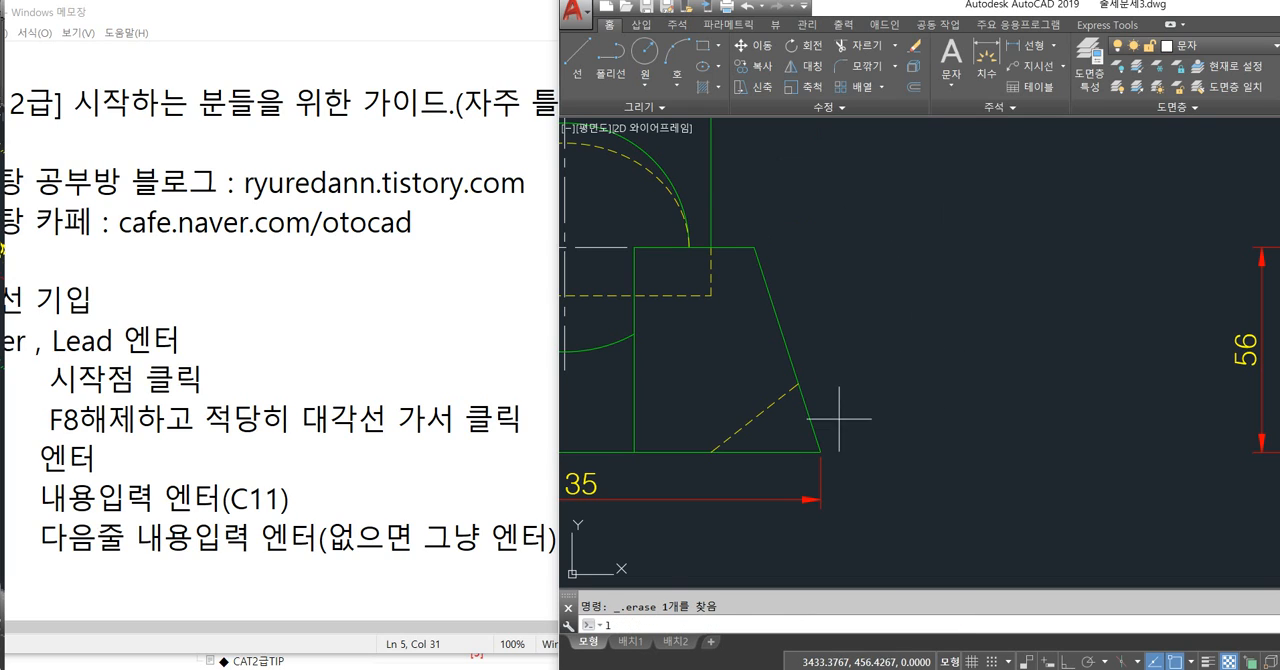
# Draw a vertical helper line downward from the lower-right corner of the front view.
pyautogui.write('l')
pyautogui.press('Return')
pyautogui.click(820, 451)
pyautogui.moveTo(859, 545); pyautogui.dragTo(894, 418, button='middle')
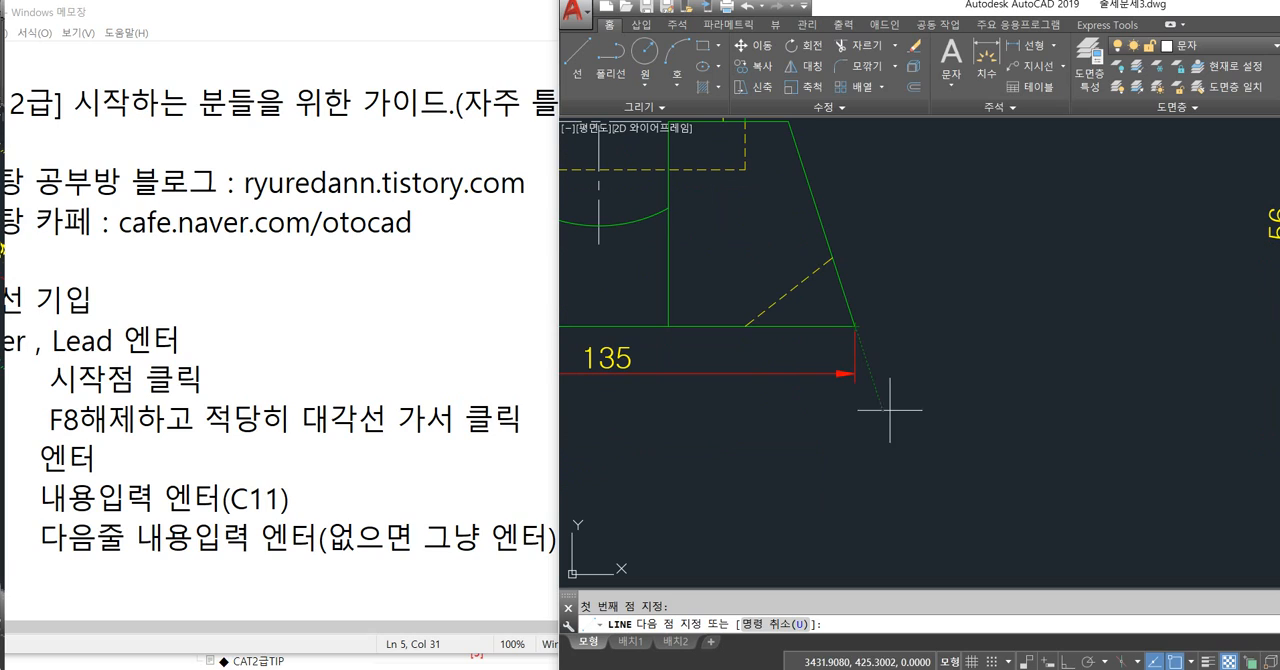
pyautogui.click(855, 507)
pyautogui.press('Return')
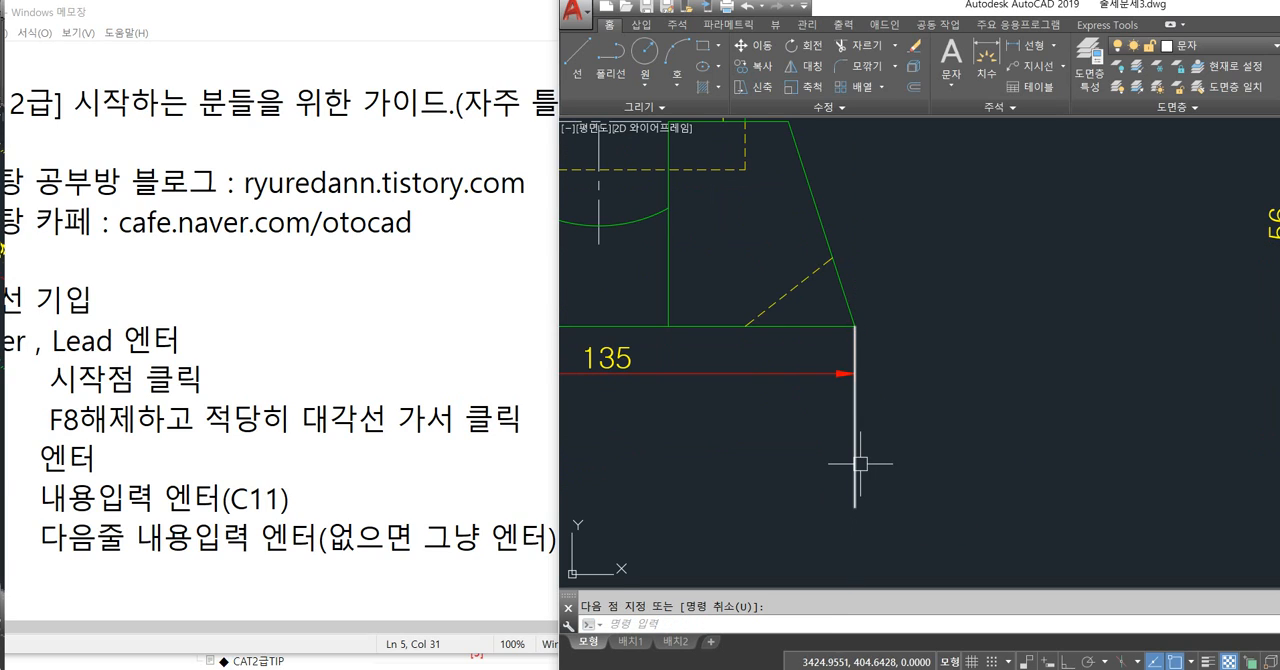
# Add an angular dimension between the front view's slanted right edge and the vertical helper line, placing it near the edge's upper end.
pyautogui.write('dan')
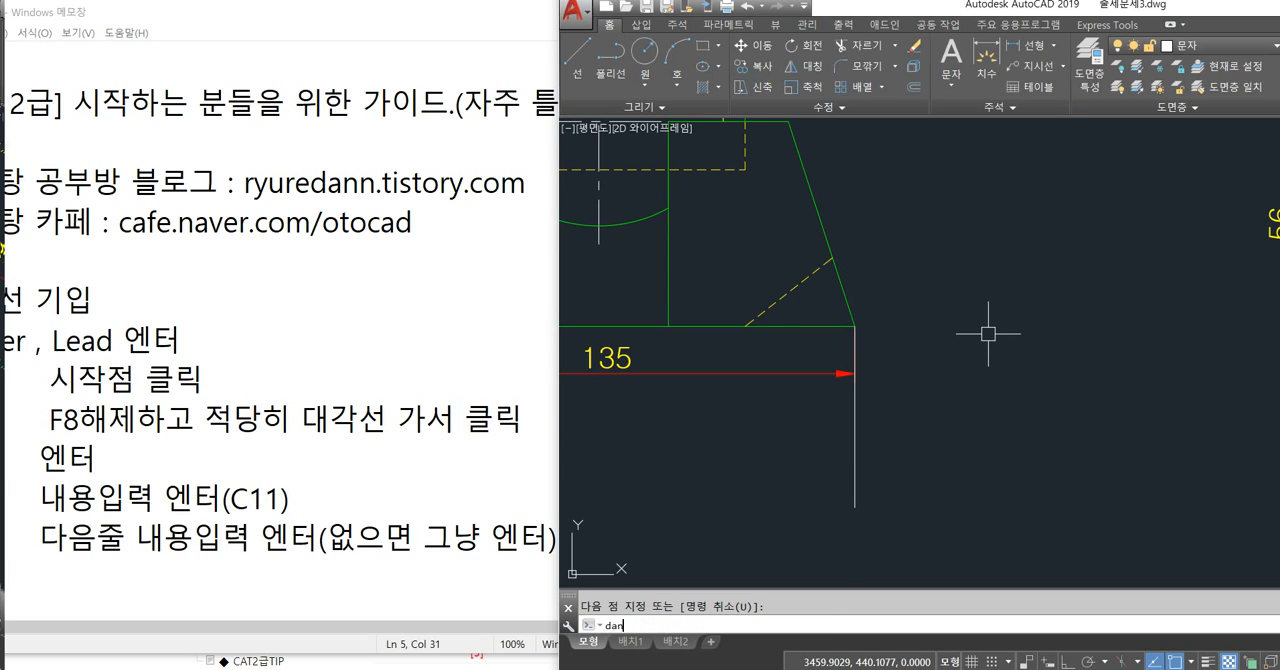
pyautogui.press('Return')
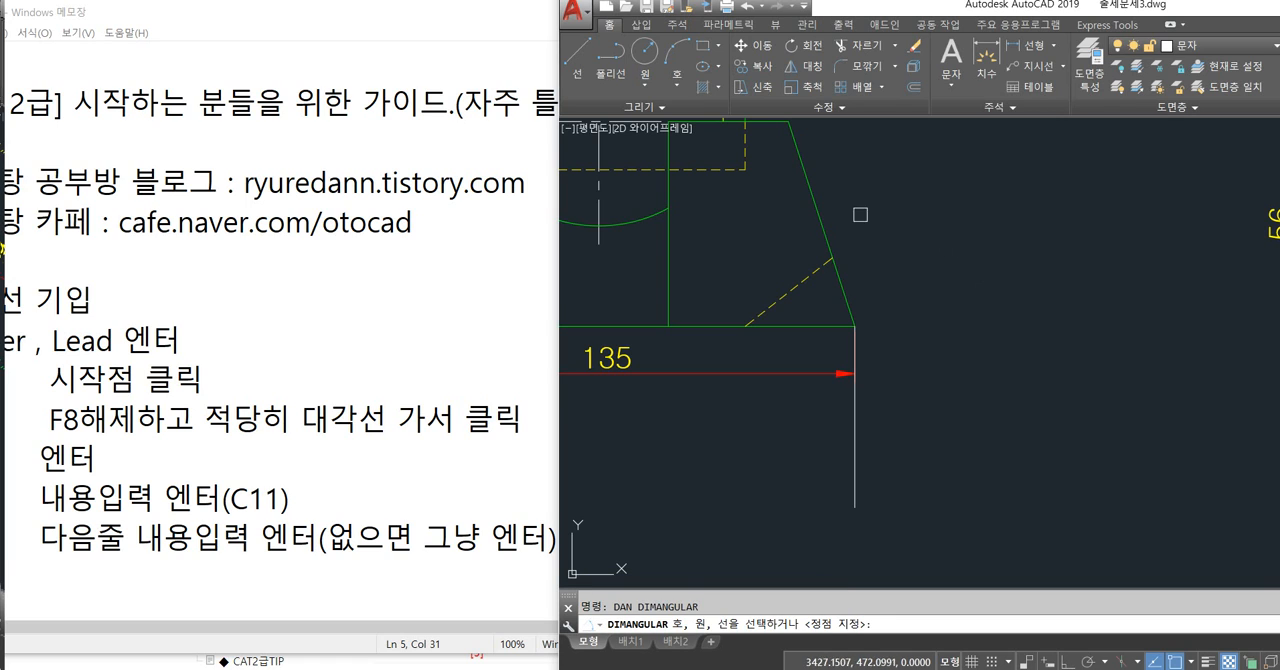
pyautogui.click(819, 212)
pyautogui.click(855, 466)
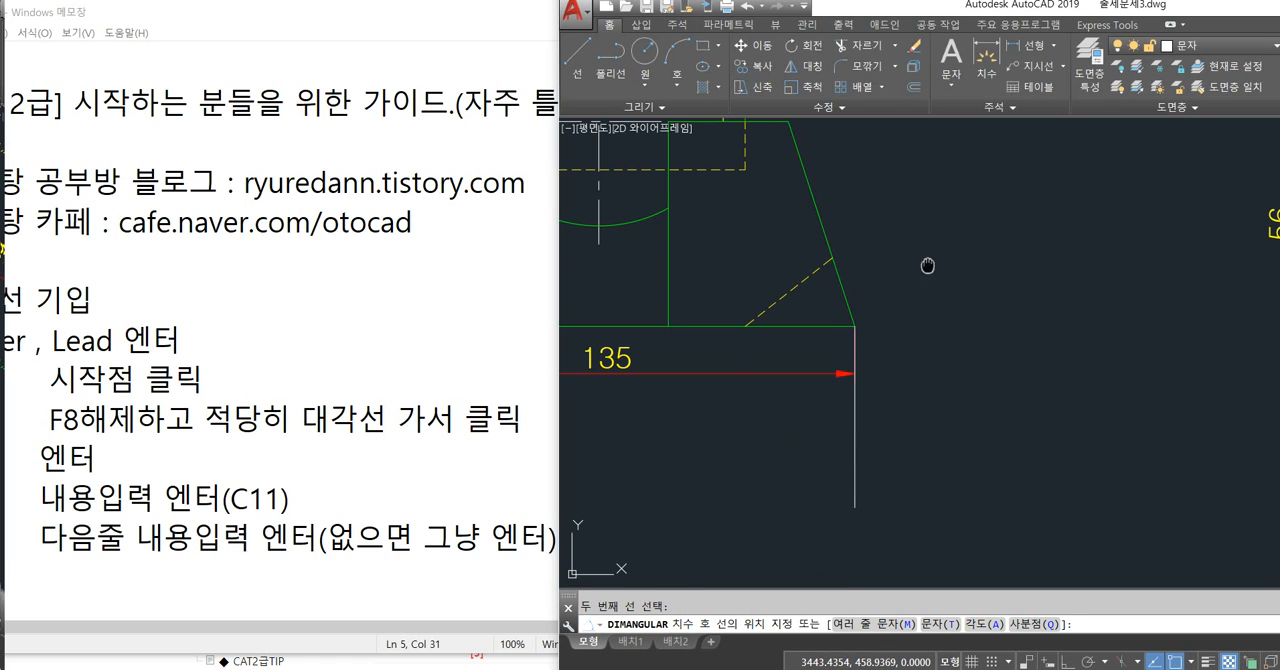
pyautogui.moveTo(928, 265); pyautogui.dragTo(938, 357, button='middle')
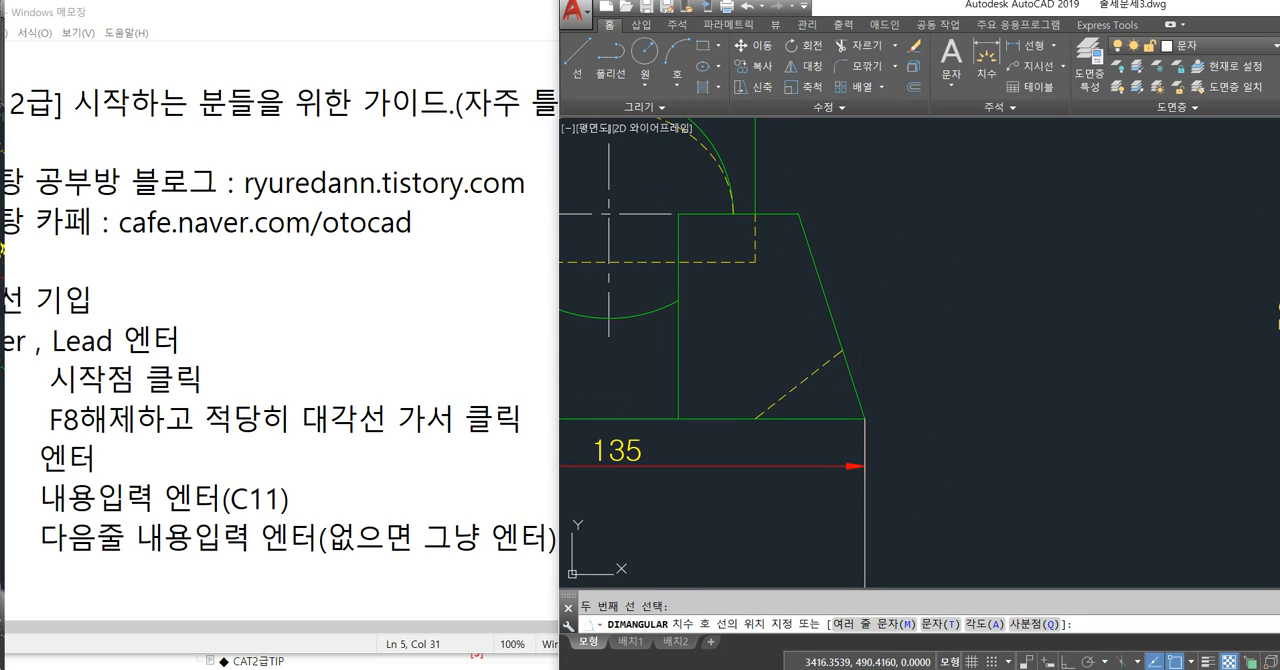
pyautogui.click(862, 256)
# Delete the new angular dimension and the vertical helper line from the front view.
pyautogui.click(863, 254)
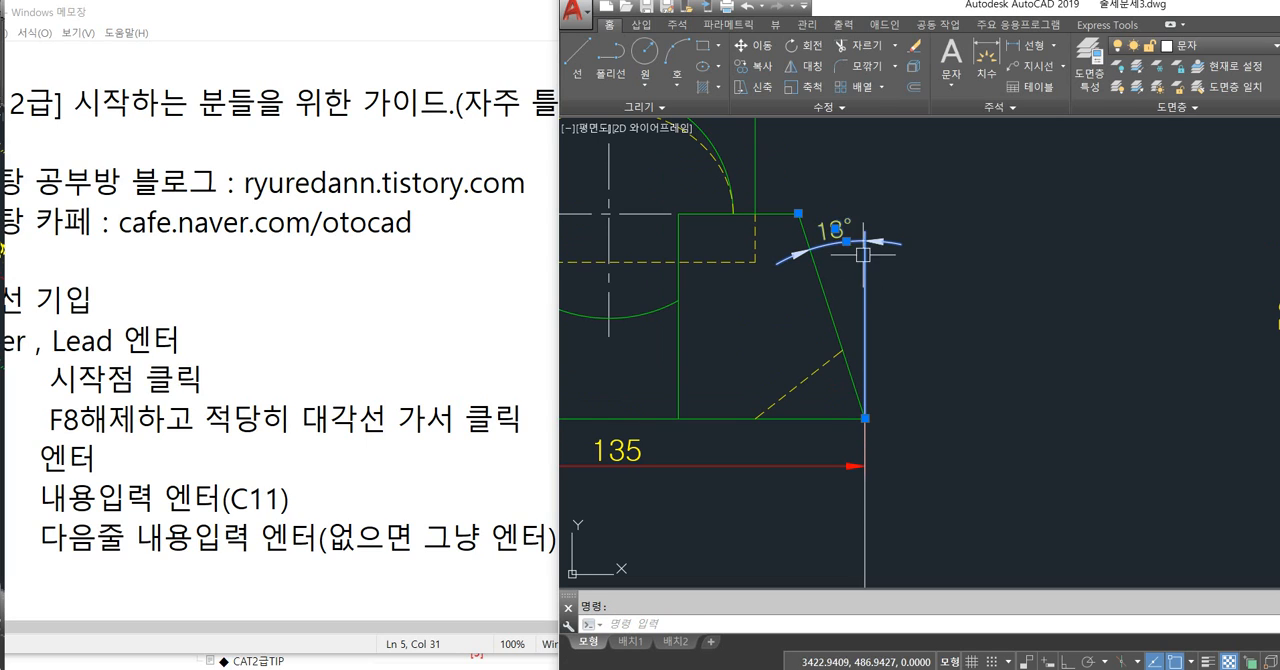
pyautogui.press('Delete')
pyautogui.scroll(-4, 843, 339)
pyautogui.moveTo(917, 303)
pyautogui.mouseDown(button='middle')
pyautogui.moveTo(881, 353)
pyautogui.moveTo(906, 365)
pyautogui.moveTo(898, 372)
pyautogui.mouseUp(button='middle')
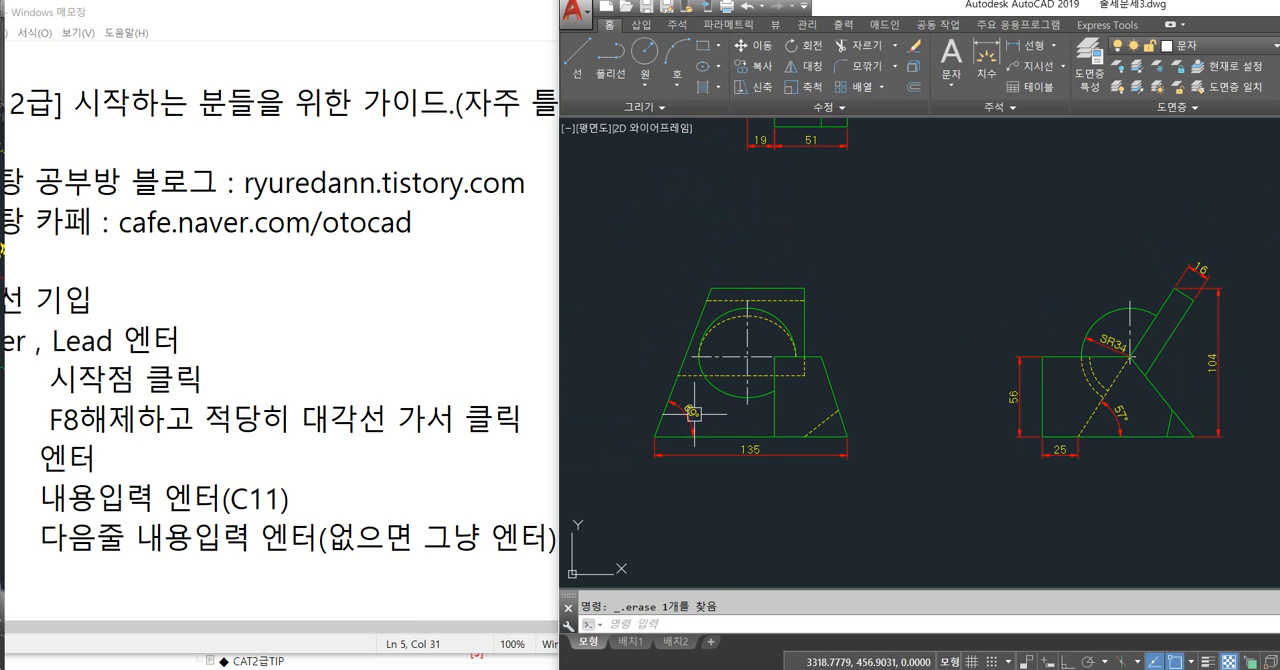
pyautogui.moveTo(775, 261); pyautogui.dragTo(795, 347, button='middle')
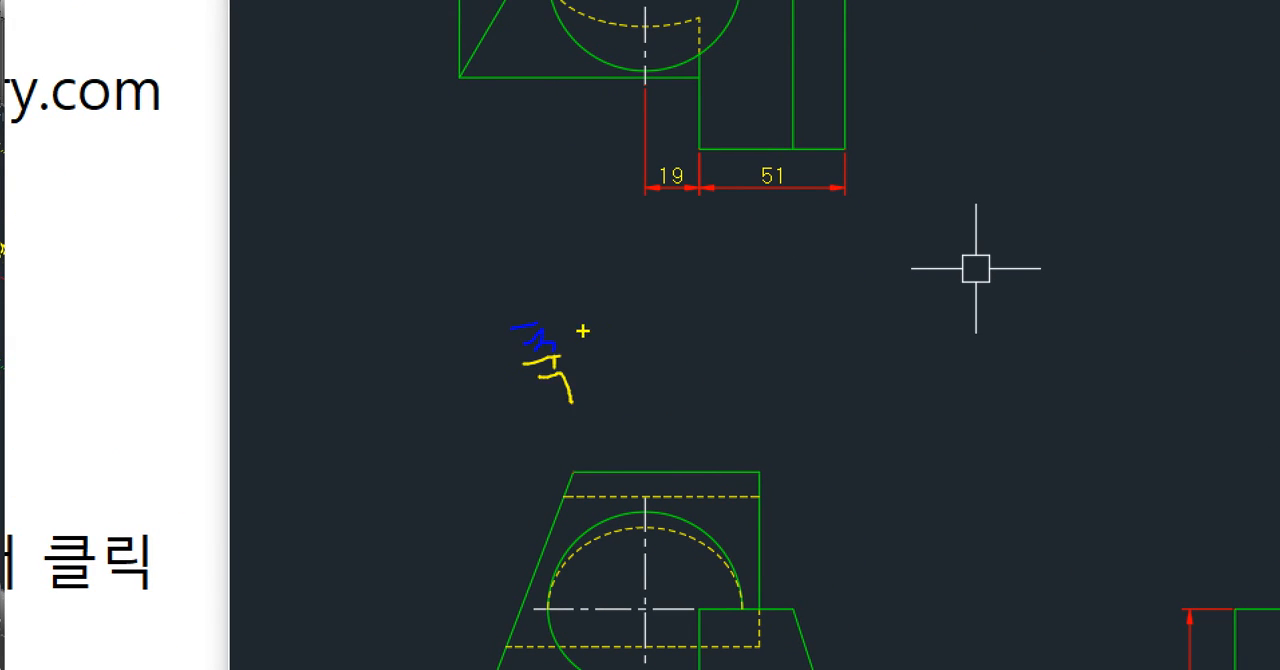
pyautogui.moveTo(584, 332); pyautogui.dragTo(594, 337)
pyautogui.moveTo(598, 335); pyautogui.dragTo(608, 384)
pyautogui.moveTo(674, 352); pyautogui.dragTo(708, 408)
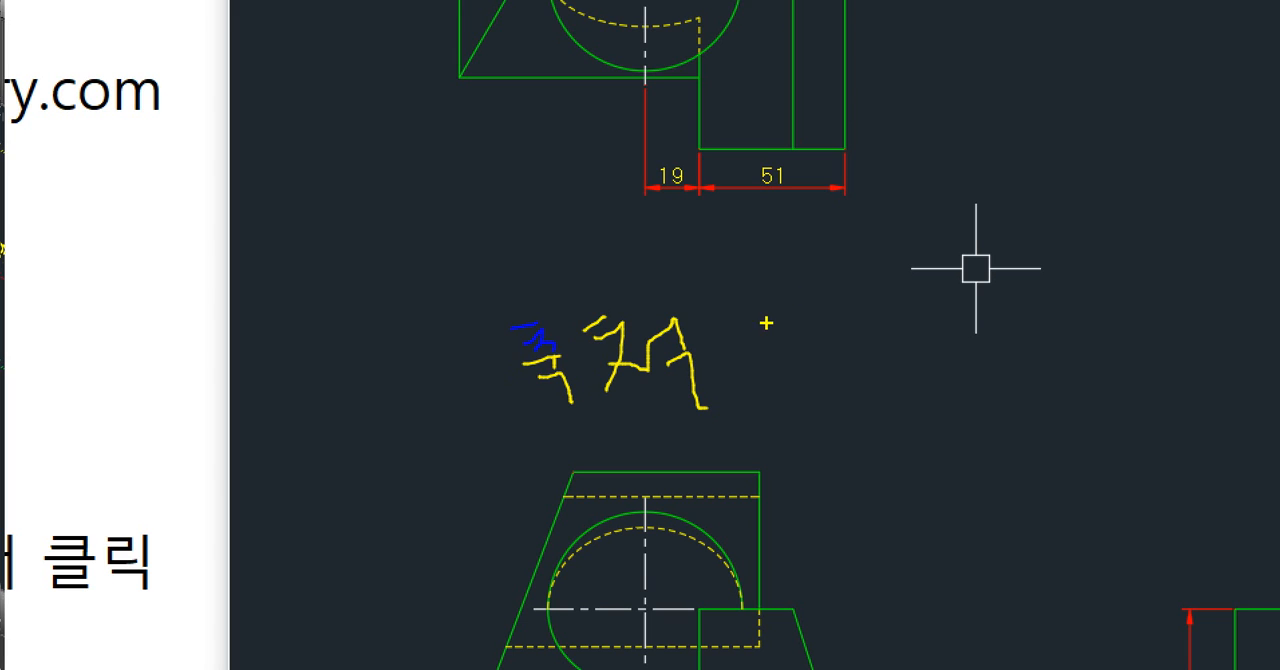
pyautogui.moveTo(800, 297); pyautogui.dragTo(803, 372)
pyautogui.moveTo(871, 263); pyautogui.dragTo(865, 388)
pyautogui.moveTo(890, 318); pyautogui.dragTo(940, 328)
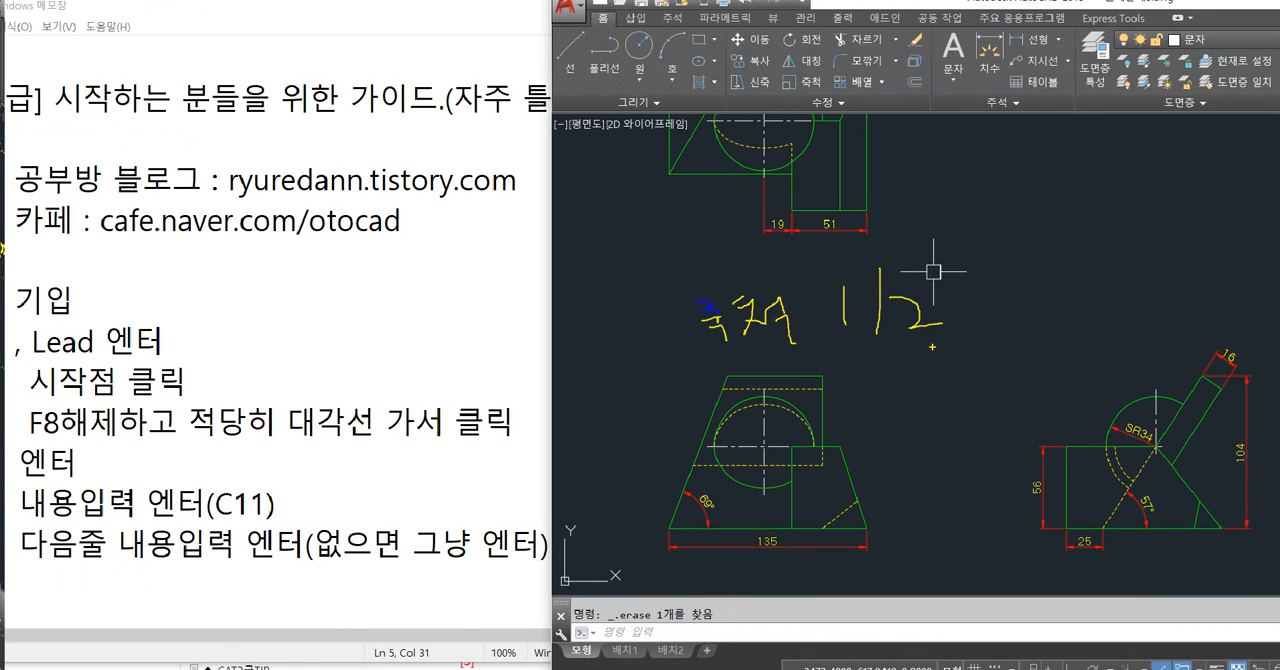
pyautogui.press('Escape')
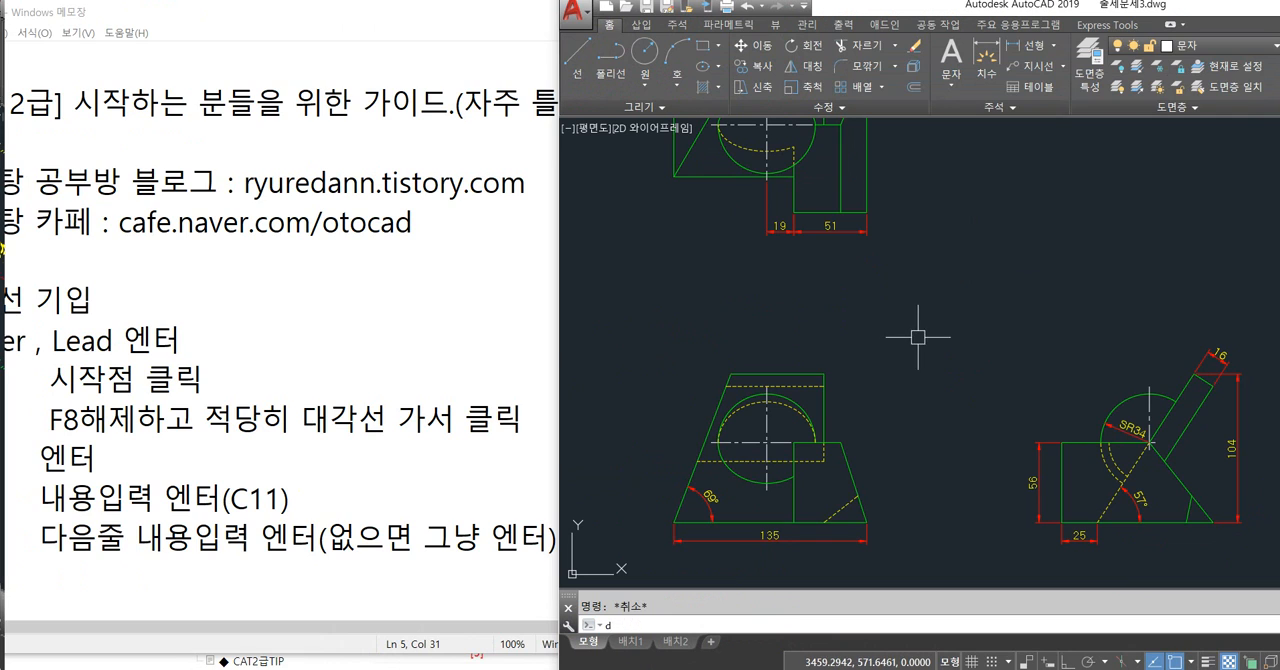
# Review the text and fit settings, including the overall scale, in the ISO-25 dimension style override, then close the Dimension Style Manager.
pyautogui.press('Return')
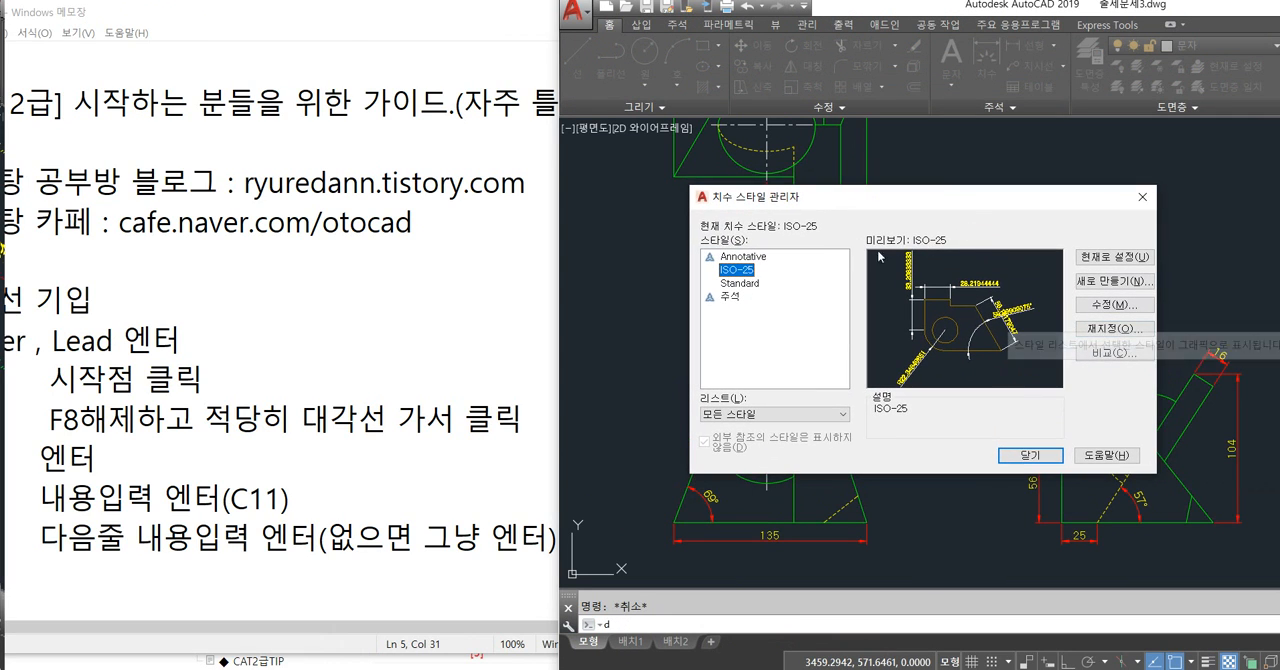
pyautogui.click(1110, 330)
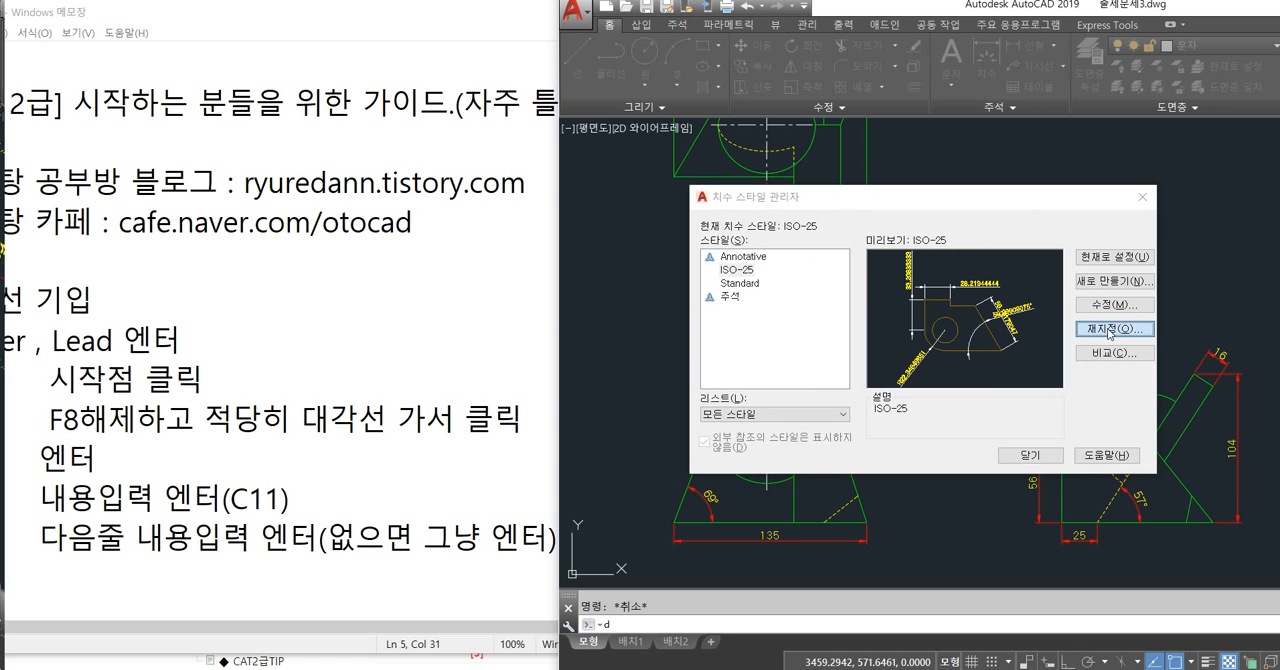
pyautogui.click(532, 167)
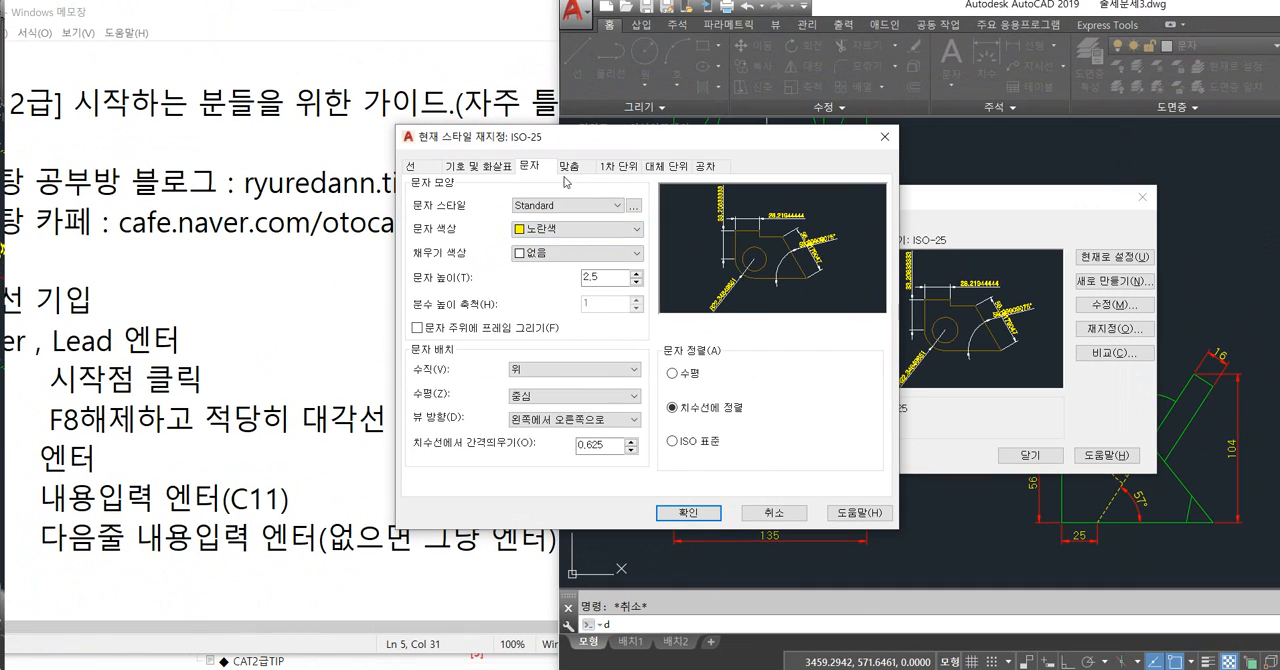
pyautogui.click(567, 168)
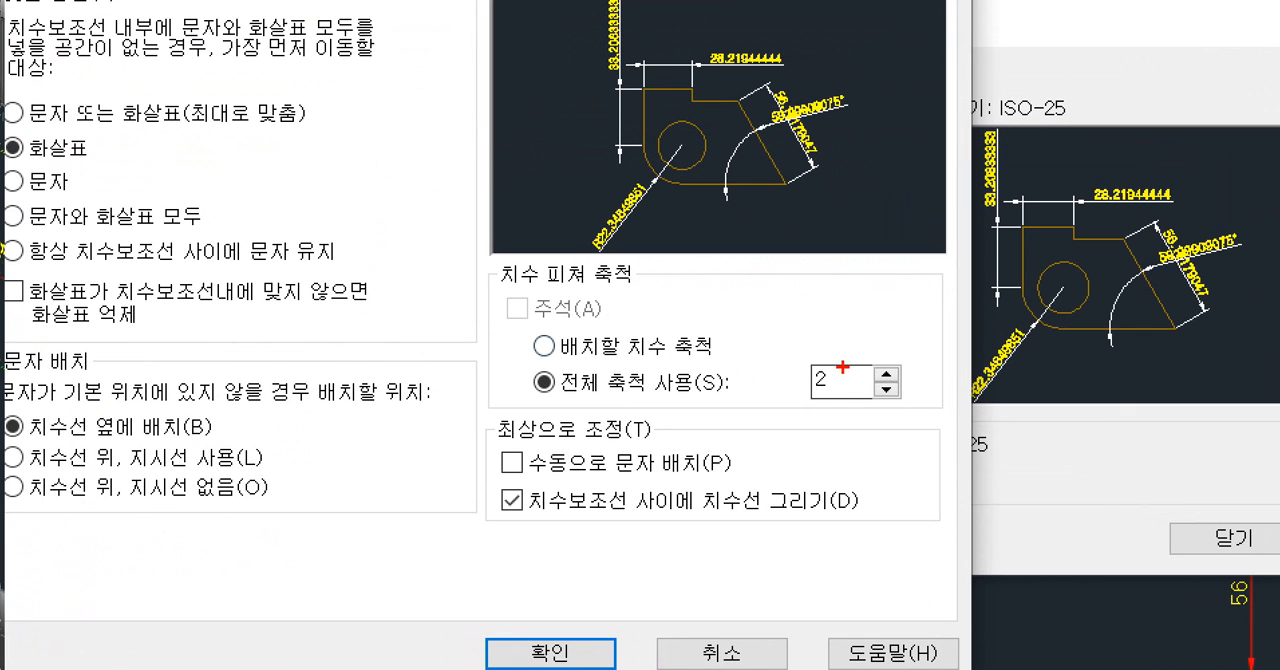
pyautogui.moveTo(866, 383)
pyautogui.mouseDown()
pyautogui.moveTo(808, 398)
pyautogui.moveTo(870, 355)
pyautogui.mouseUp()
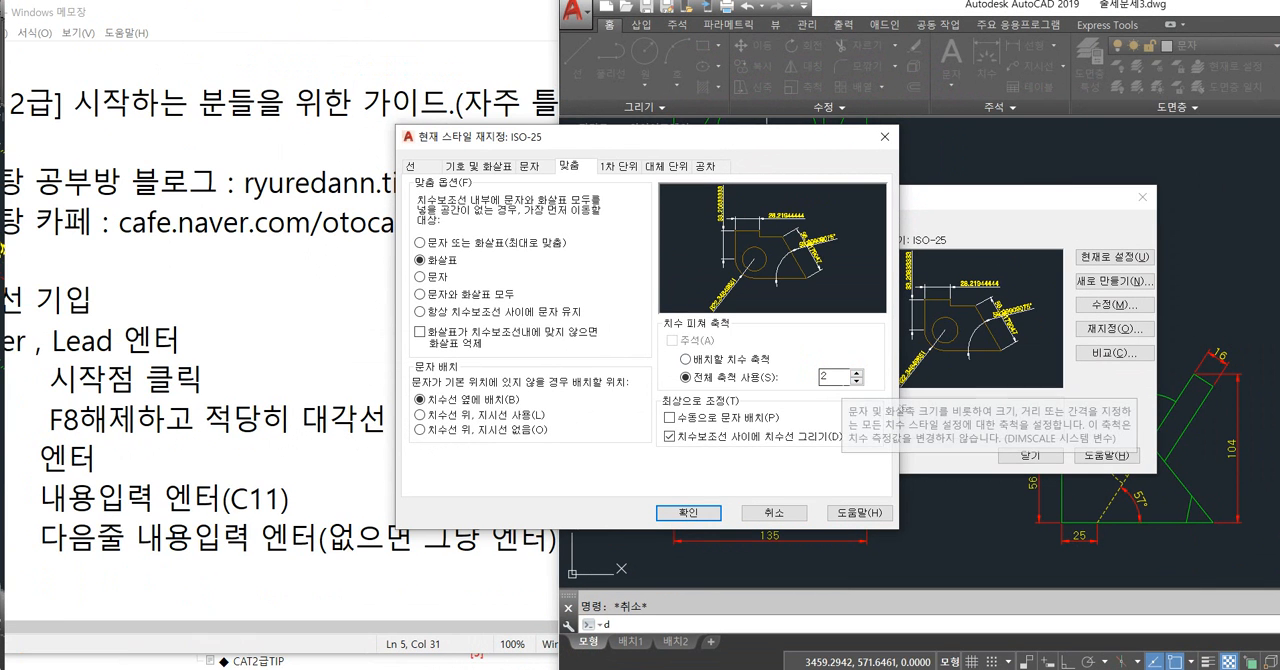
pyautogui.click(709, 517)
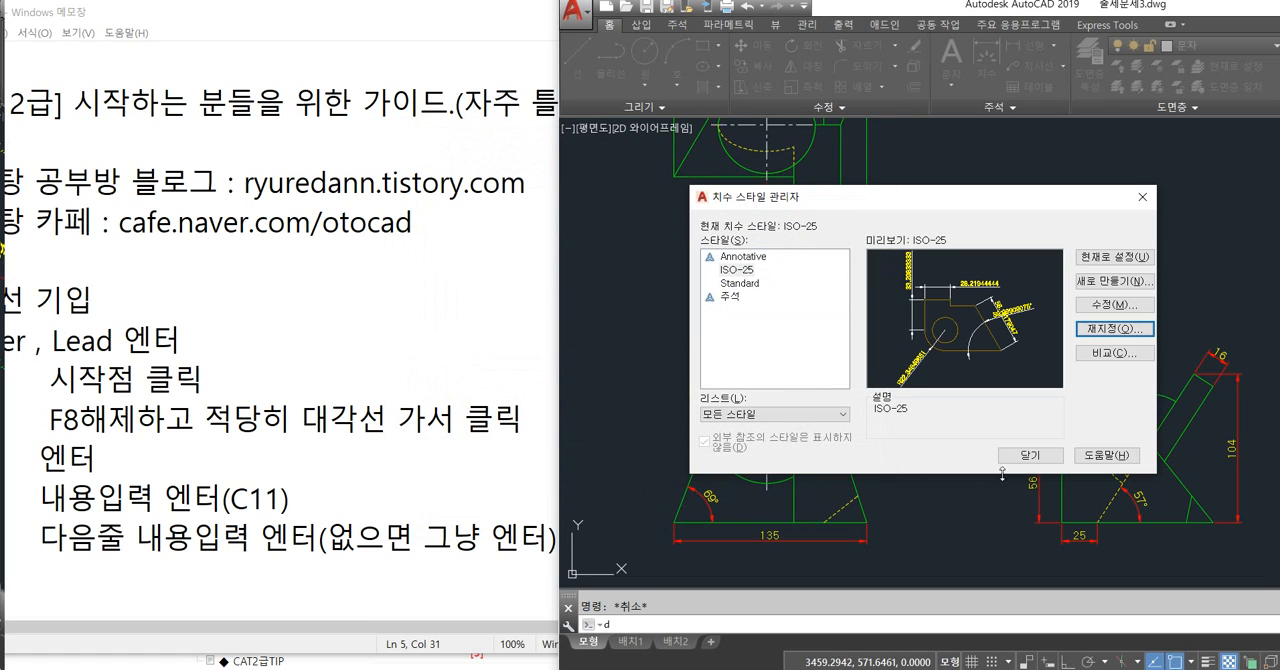
pyautogui.click(1030, 456)
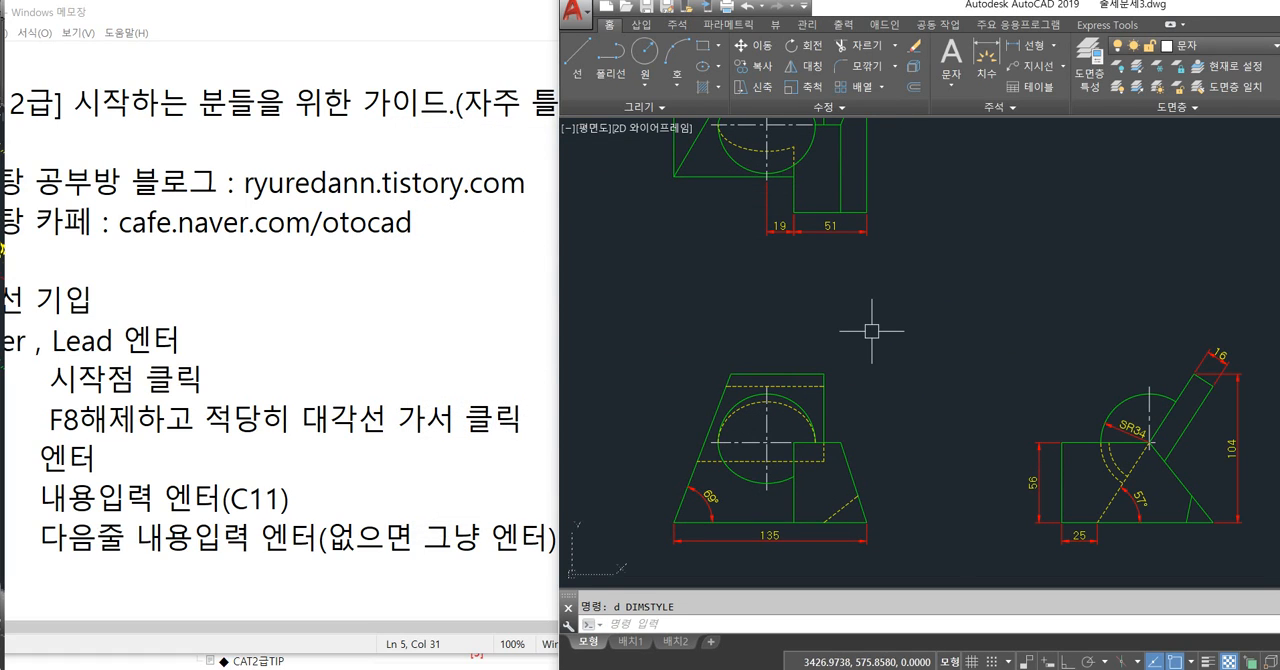
pyautogui.moveTo(820, 323); pyautogui.dragTo(945, 483, button='middle')
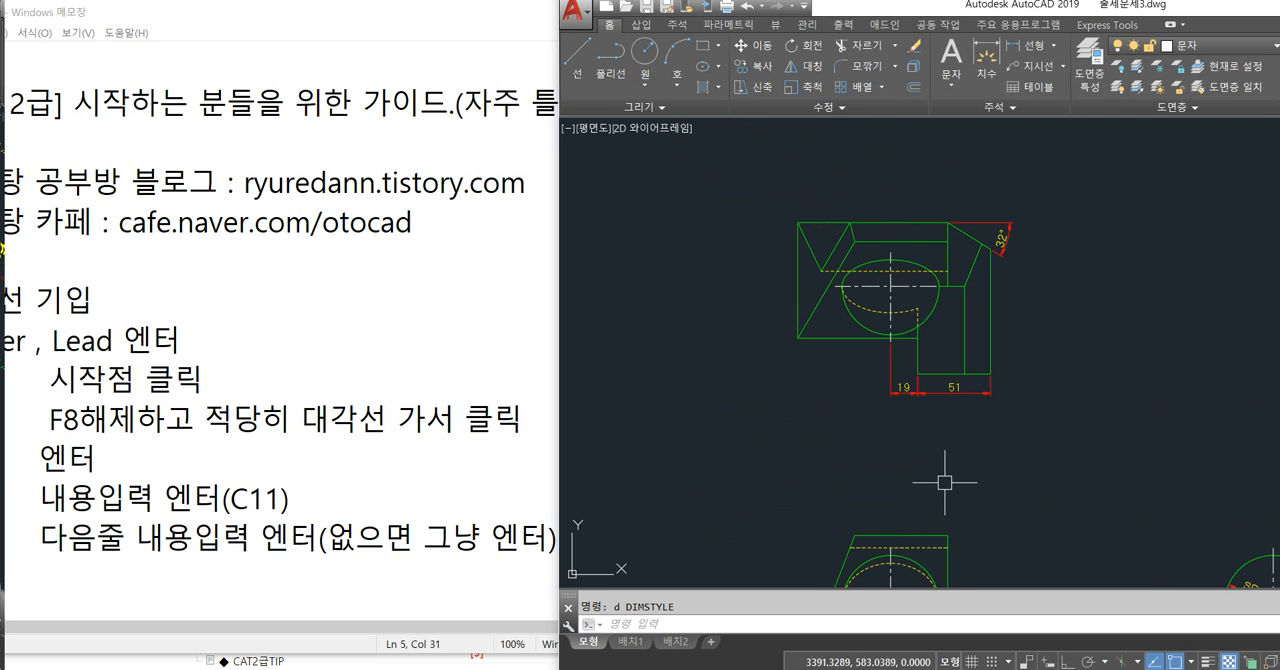
# Offset the top view's upper edge downward by 12.
pyautogui.scroll(6, 820, 205)
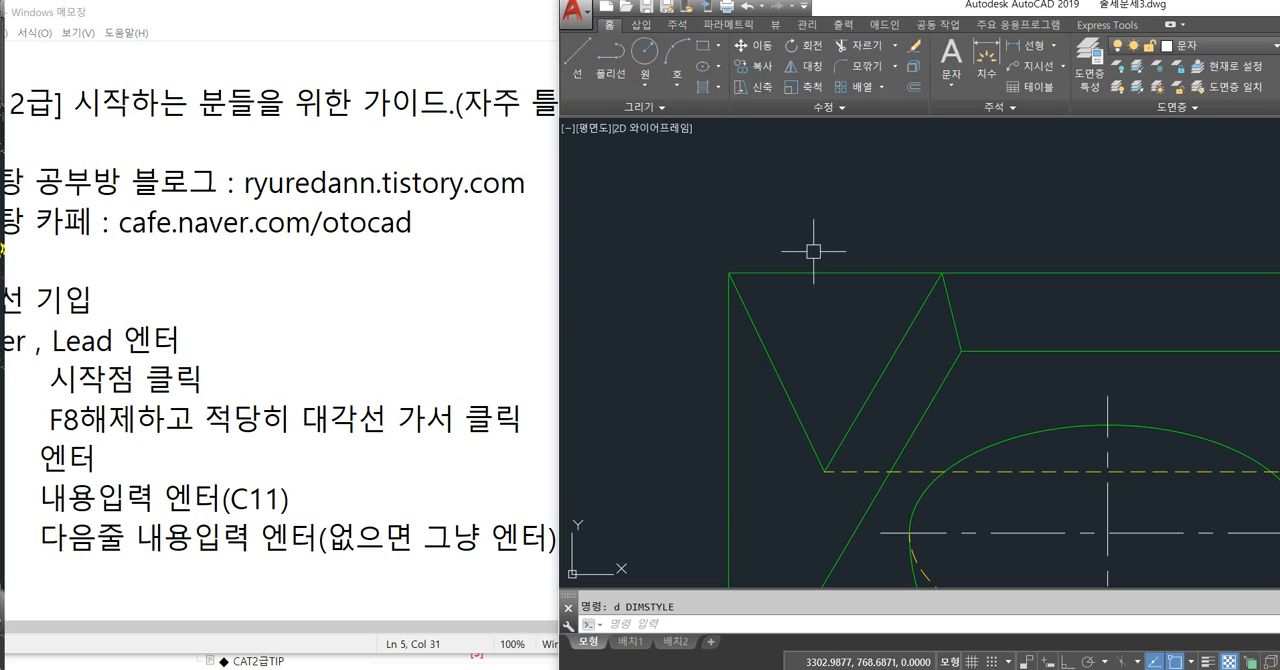
pyautogui.write('o')
pyautogui.press('Return')
pyautogui.press('Return')
pyautogui.click(790, 272)
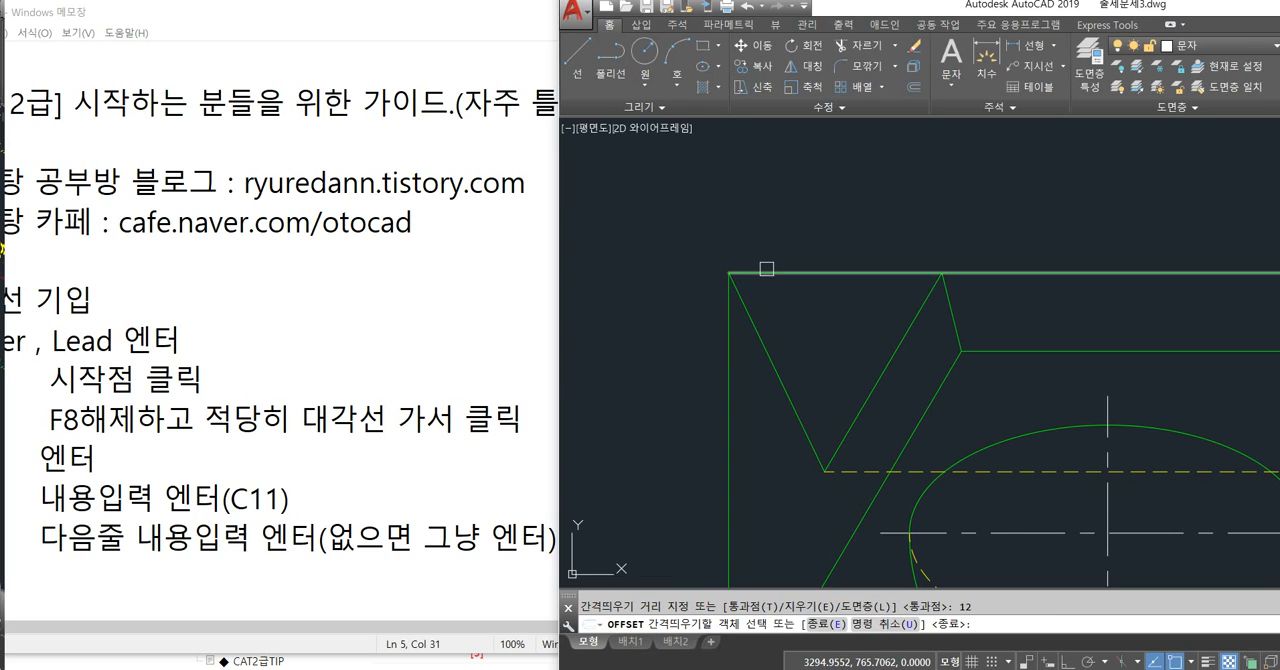
pyautogui.click(778, 304)
pyautogui.press('Escape')
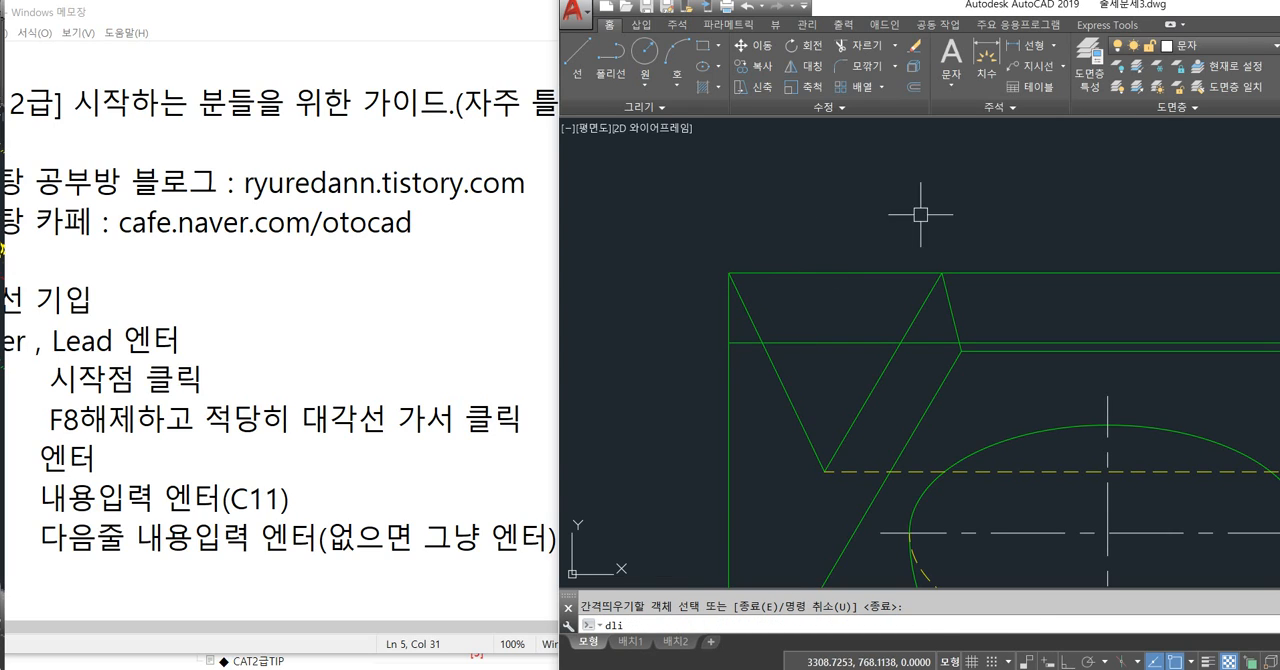
# Make the 치수 layer current and add a vertical linear dimension between the top view's upper edge and the offset line, placed outside the view's left edge.
pyautogui.click(1238, 55)
pyautogui.click(1200, 226)
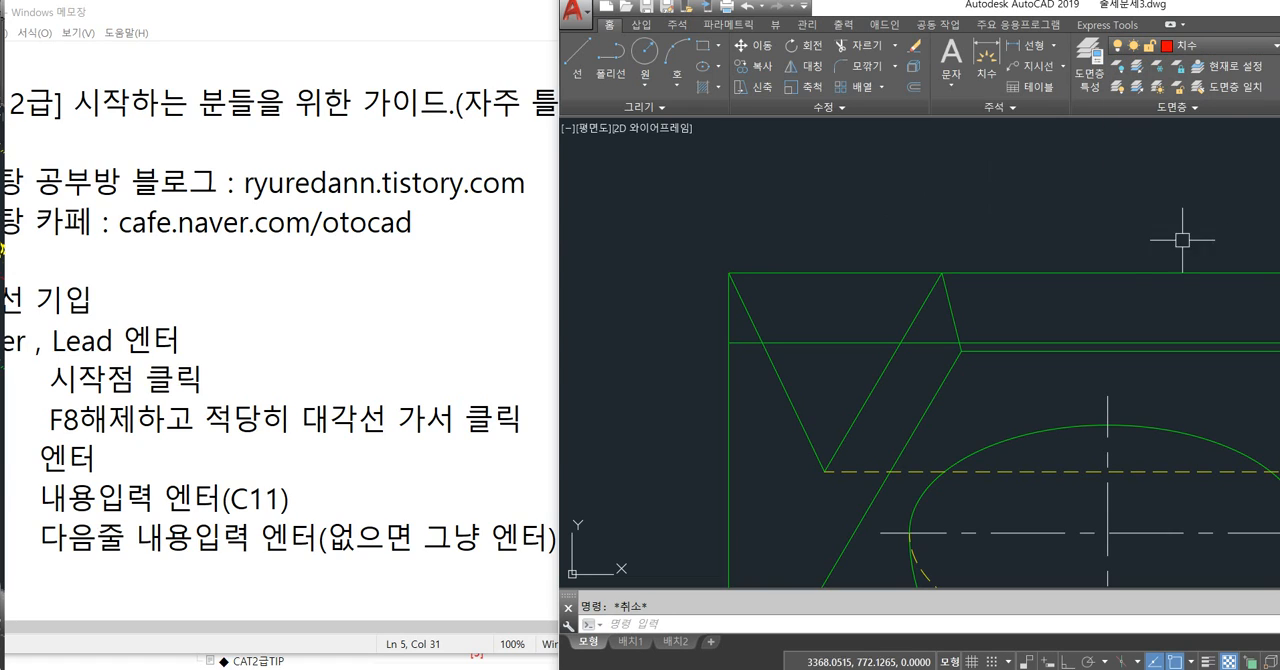
pyautogui.write('dli')
pyautogui.press('Return')
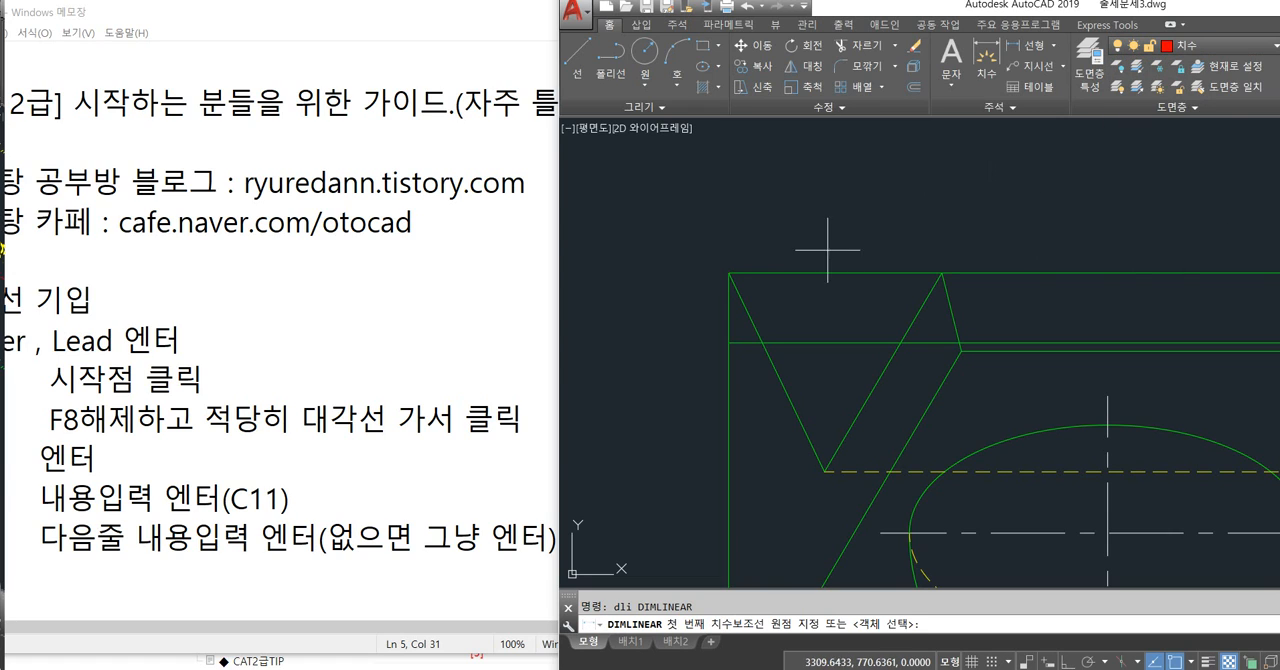
pyautogui.click(728, 272)
pyautogui.click(728, 343)
pyautogui.click(665, 332)
pyautogui.moveTo(665, 330); pyautogui.dragTo(817, 313, button='middle')
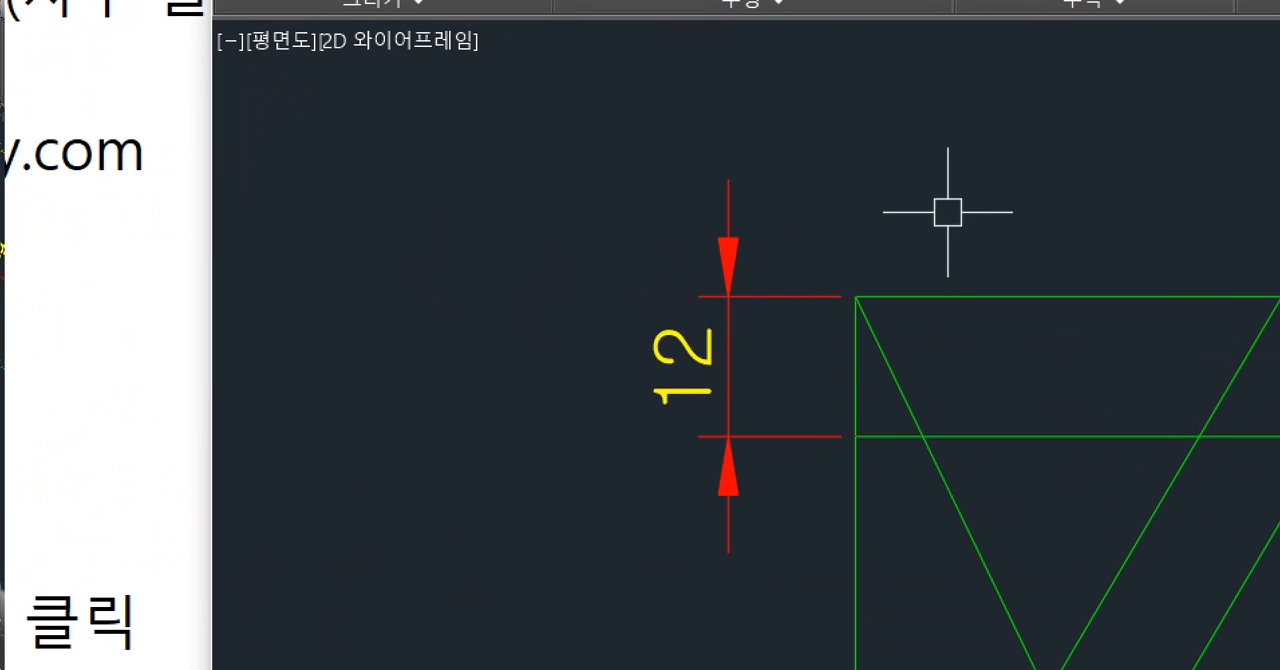
pyautogui.moveTo(846, 244)
pyautogui.mouseDown()
pyautogui.moveTo(827, 253)
pyautogui.moveTo(827, 236)
pyautogui.mouseUp()
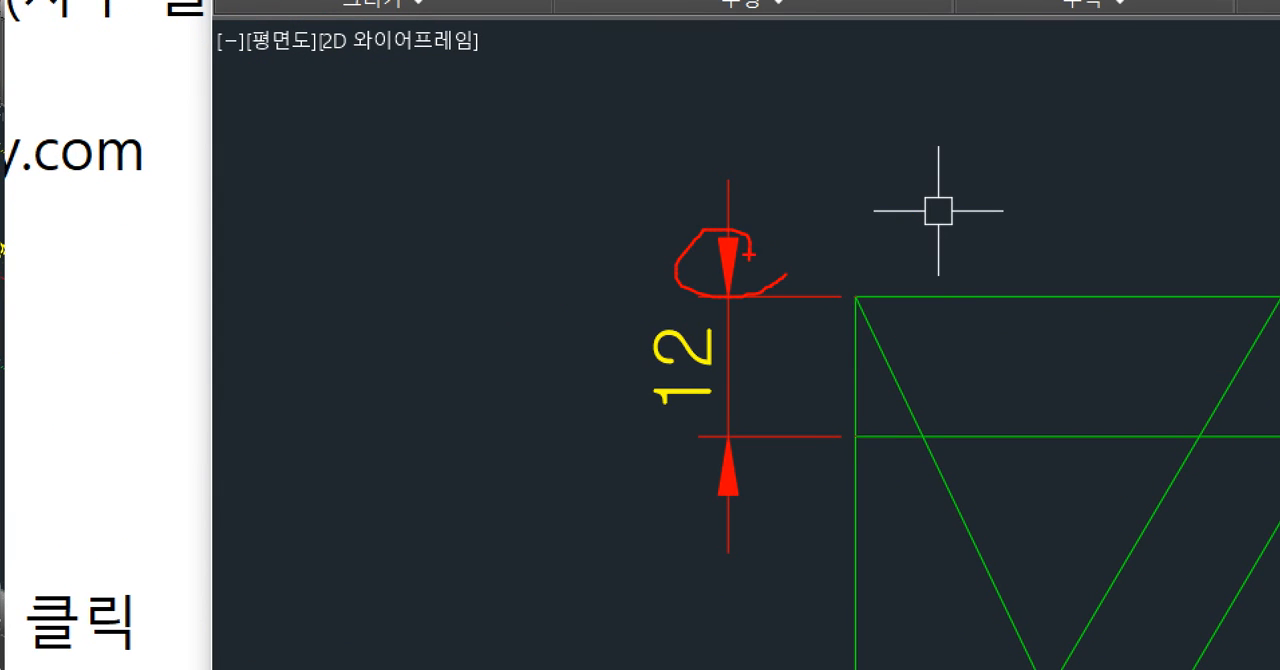
pyautogui.moveTo(774, 500)
pyautogui.mouseDown()
pyautogui.moveTo(743, 521)
pyautogui.moveTo(802, 374)
pyautogui.moveTo(823, 389)
pyautogui.mouseUp()
pyautogui.press('Escape')
pyautogui.press('Escape')
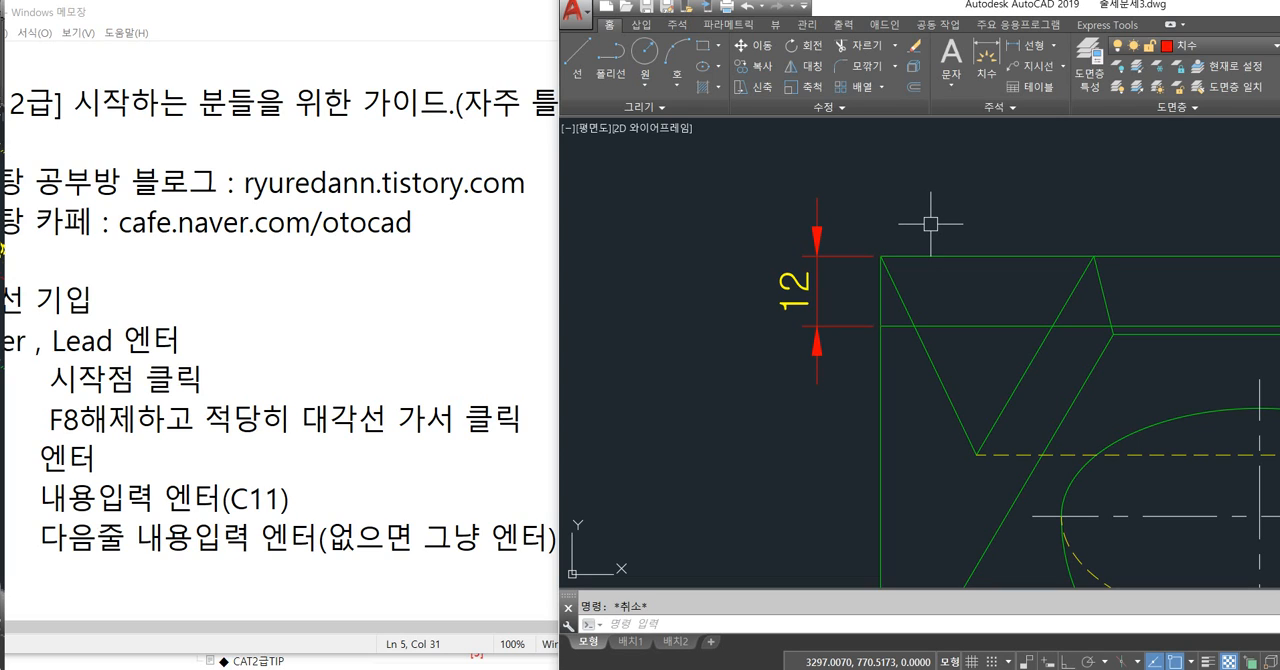
# Override the ISO-25 dimension style with an arrow size of 2 and close the Dimension Style Manager.
pyautogui.write('d')
pyautogui.press('Return')
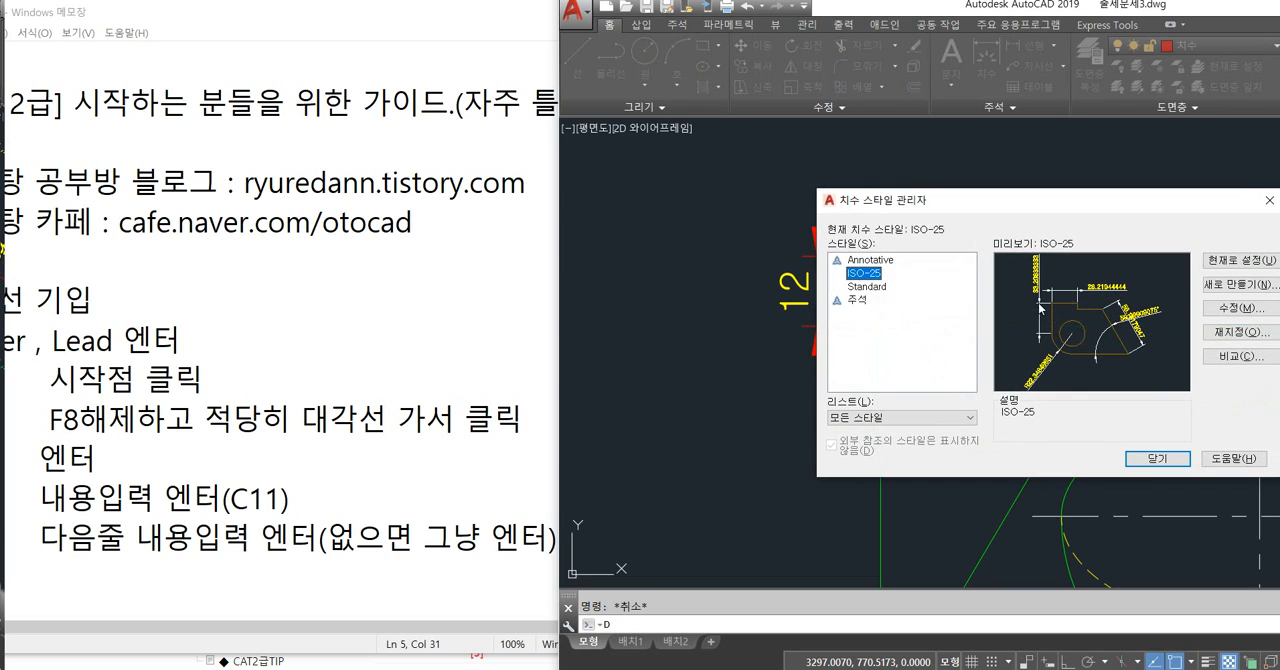
pyautogui.click(1249, 338)
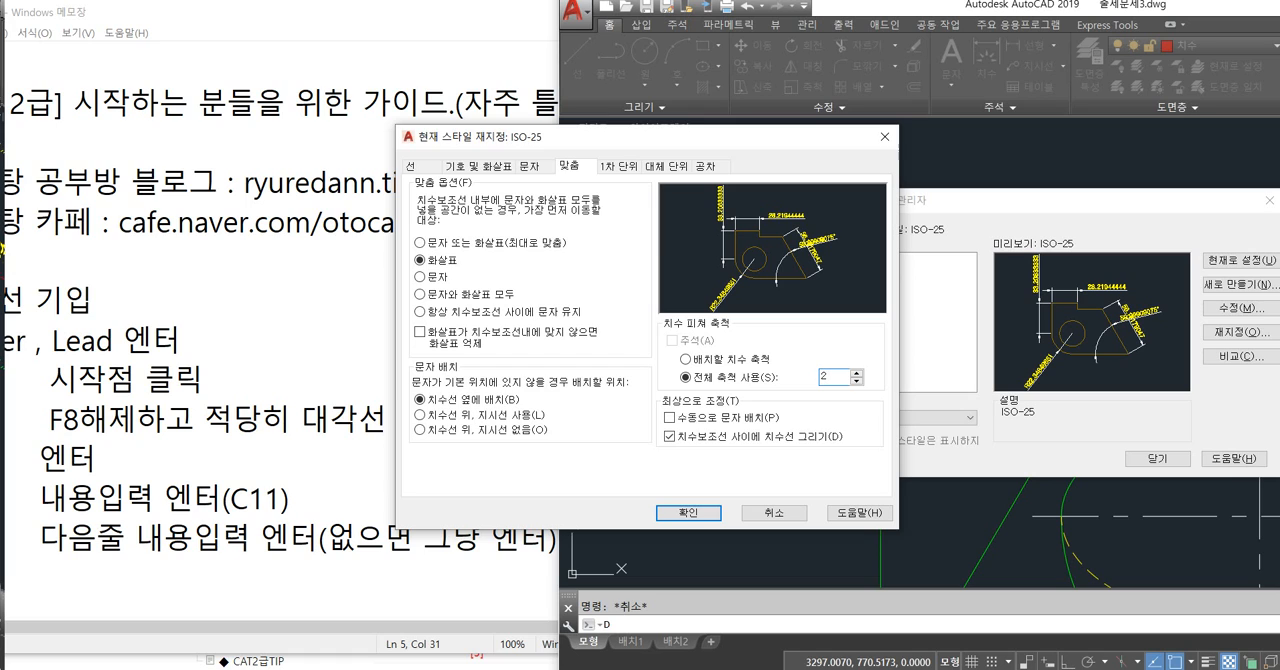
pyautogui.moveTo(828, 377); pyautogui.dragTo(800, 382)
pyautogui.click(462, 166)
pyautogui.moveTo(424, 182)
pyautogui.mouseDown()
pyautogui.moveTo(534, 190)
pyautogui.moveTo(492, 453)
pyautogui.moveTo(549, 474)
pyautogui.mouseUp()
pyautogui.press('Escape')
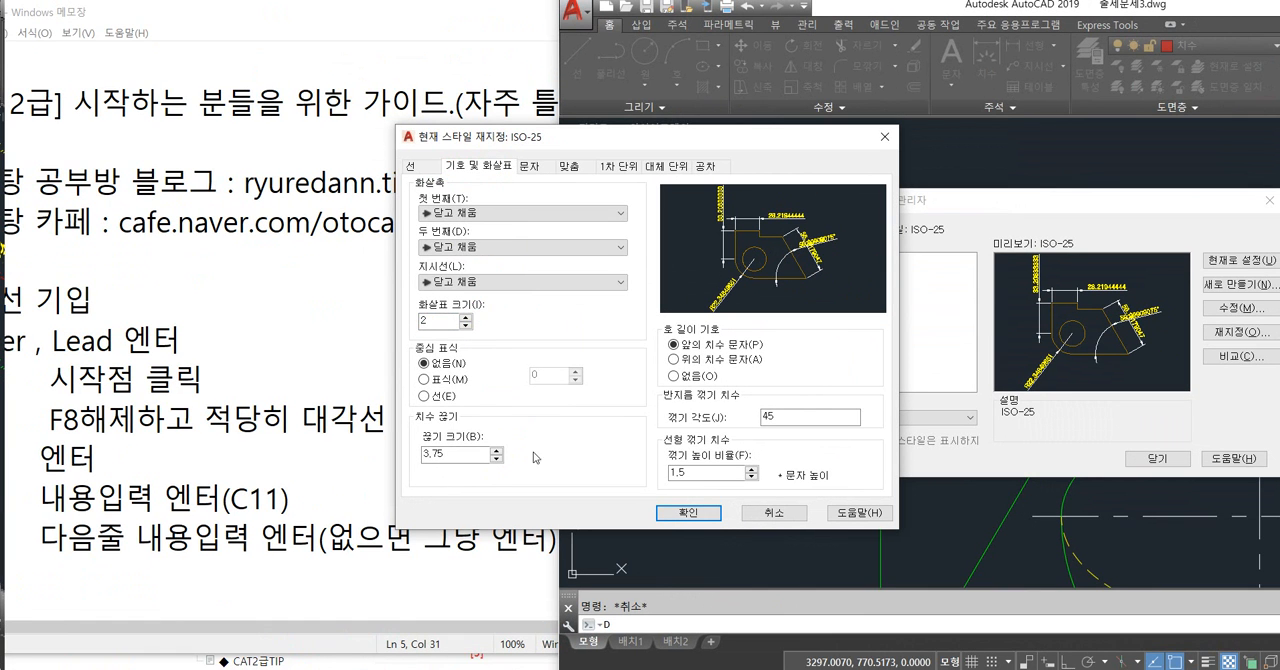
pyautogui.click(688, 512)
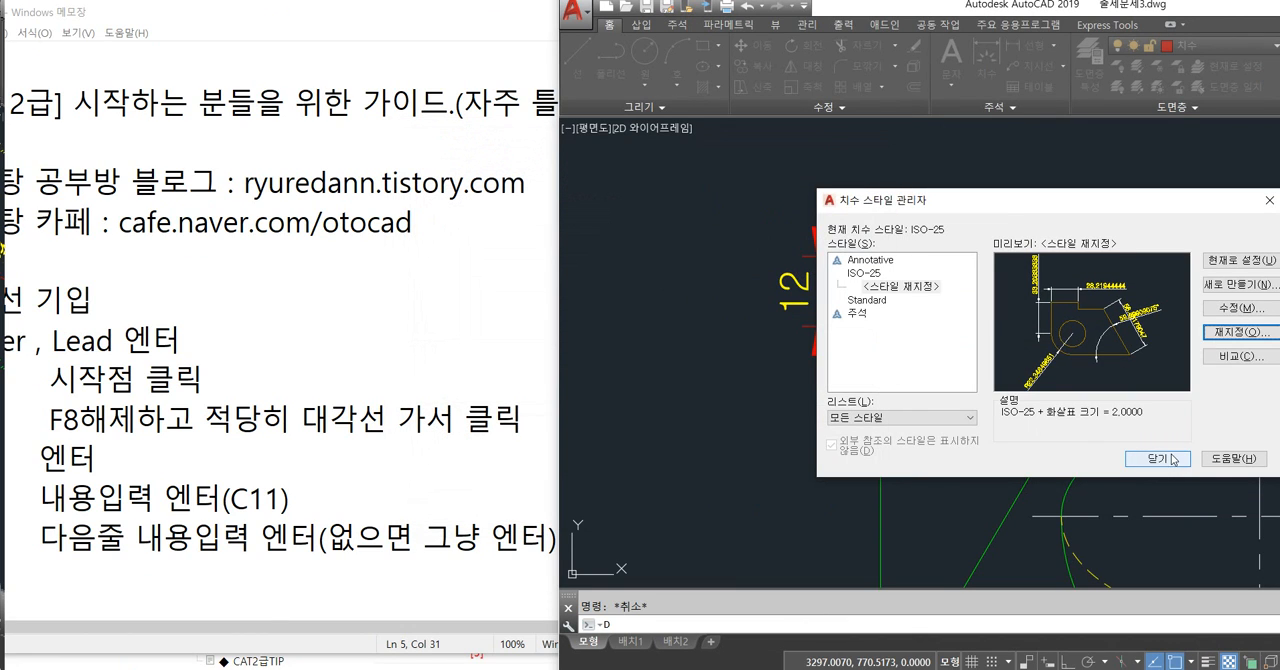
pyautogui.press('Return')
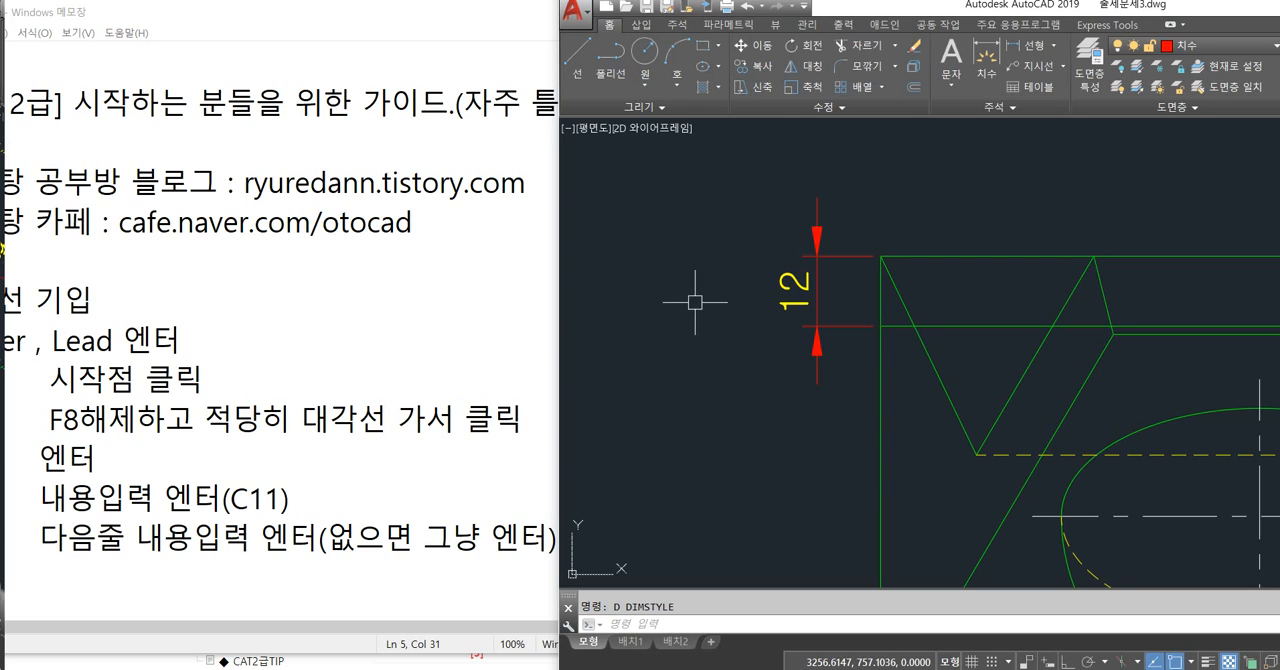
# Update all dimensions of the top view to the current dimension style override.
pyautogui.scroll(-2, 695, 297)
pyautogui.scroll(-3, 700, 299)
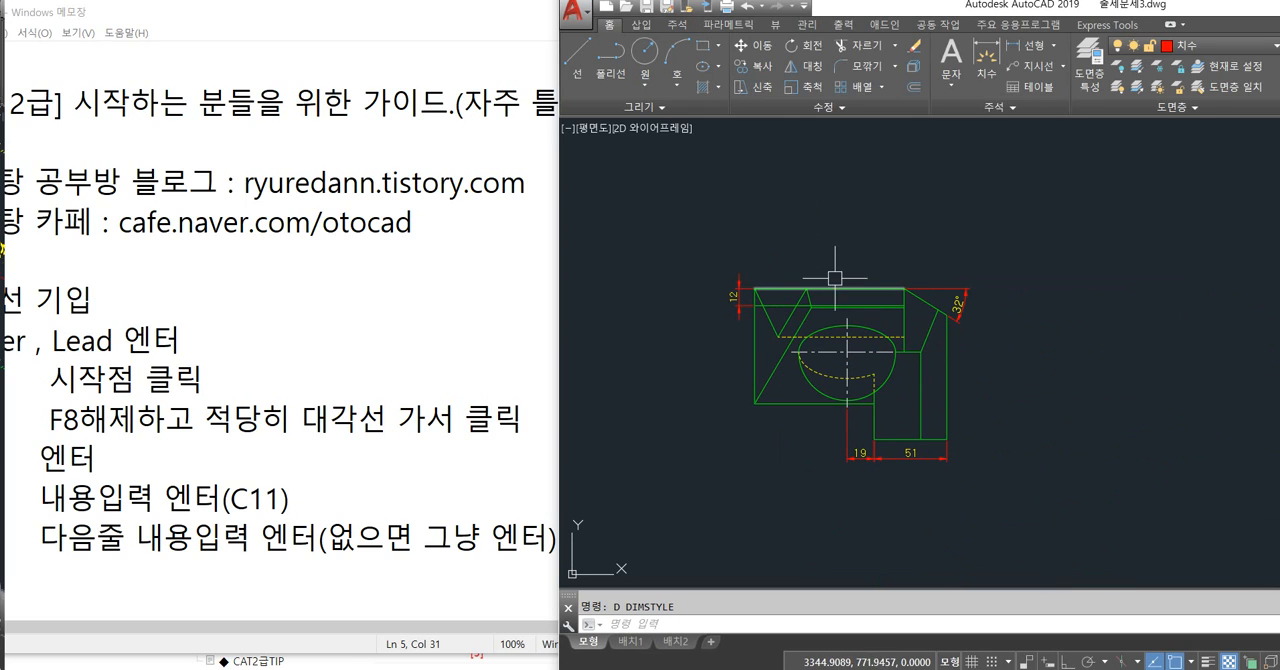
pyautogui.click(677, 25)
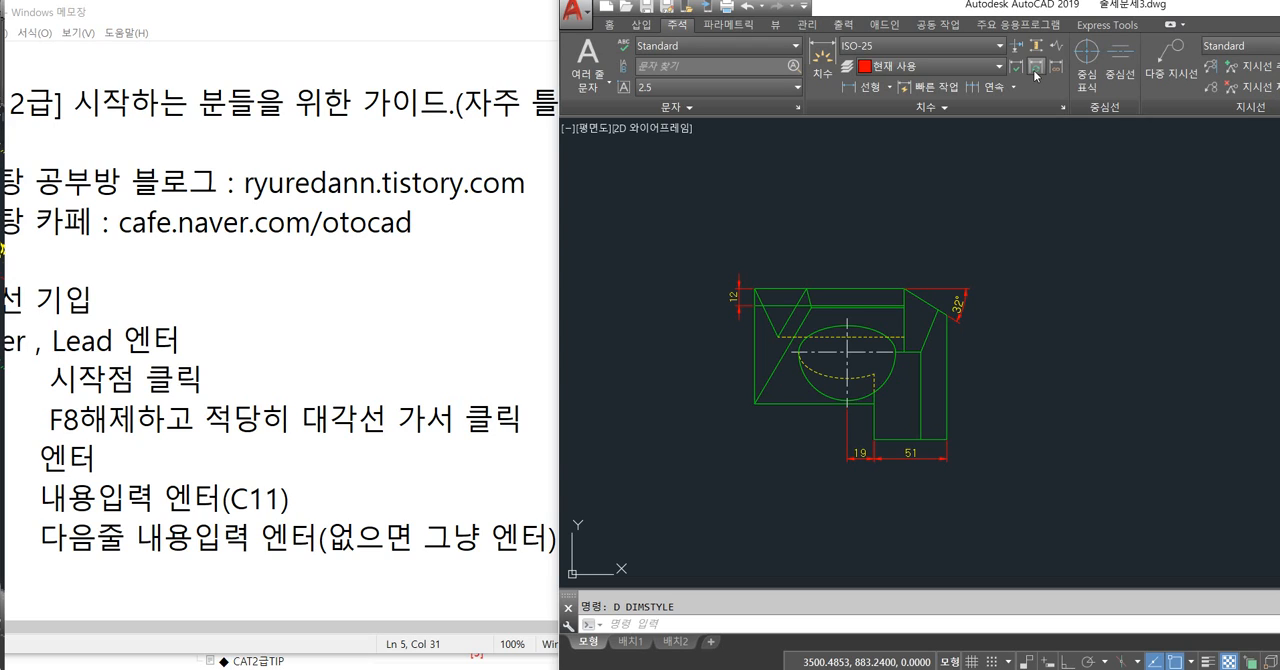
pyautogui.click(1045, 217)
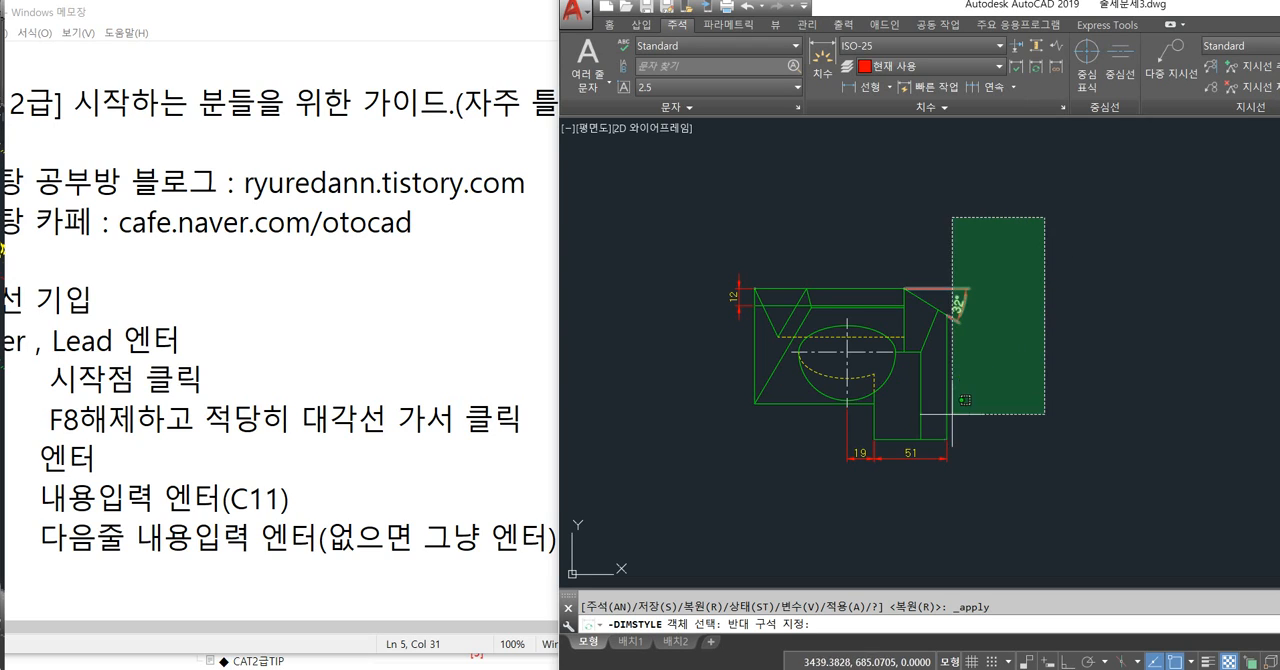
pyautogui.click(1068, 216)
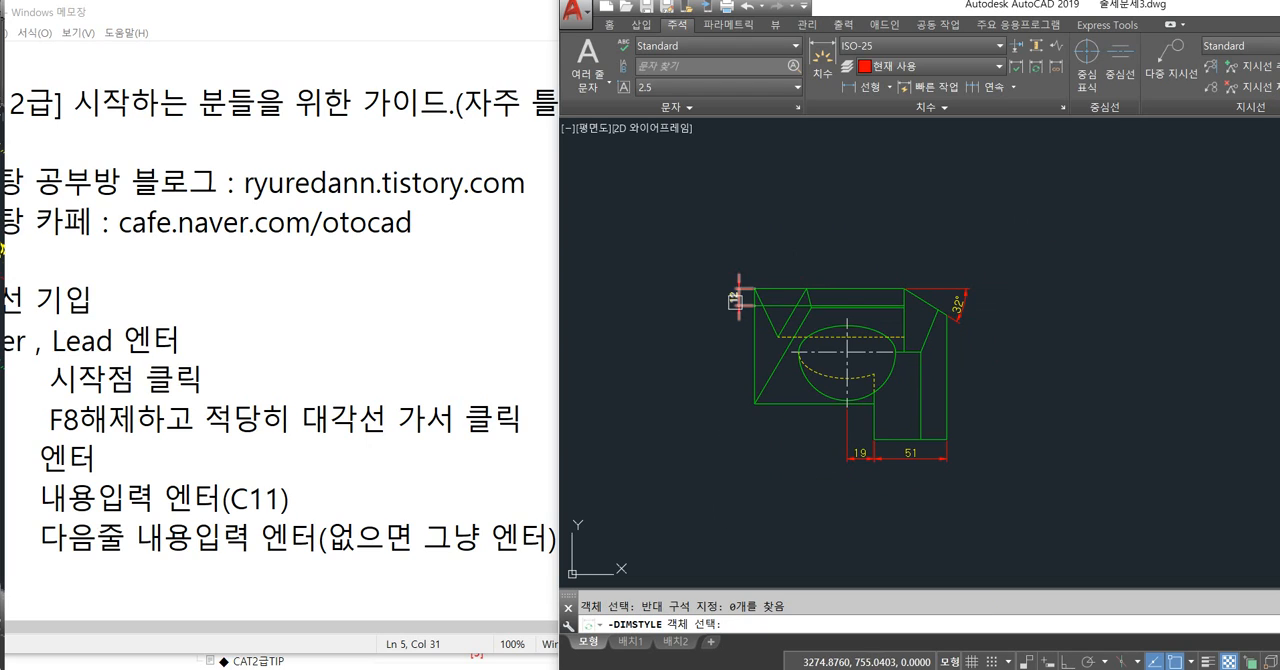
pyautogui.click(1068, 216)
pyautogui.click(666, 540)
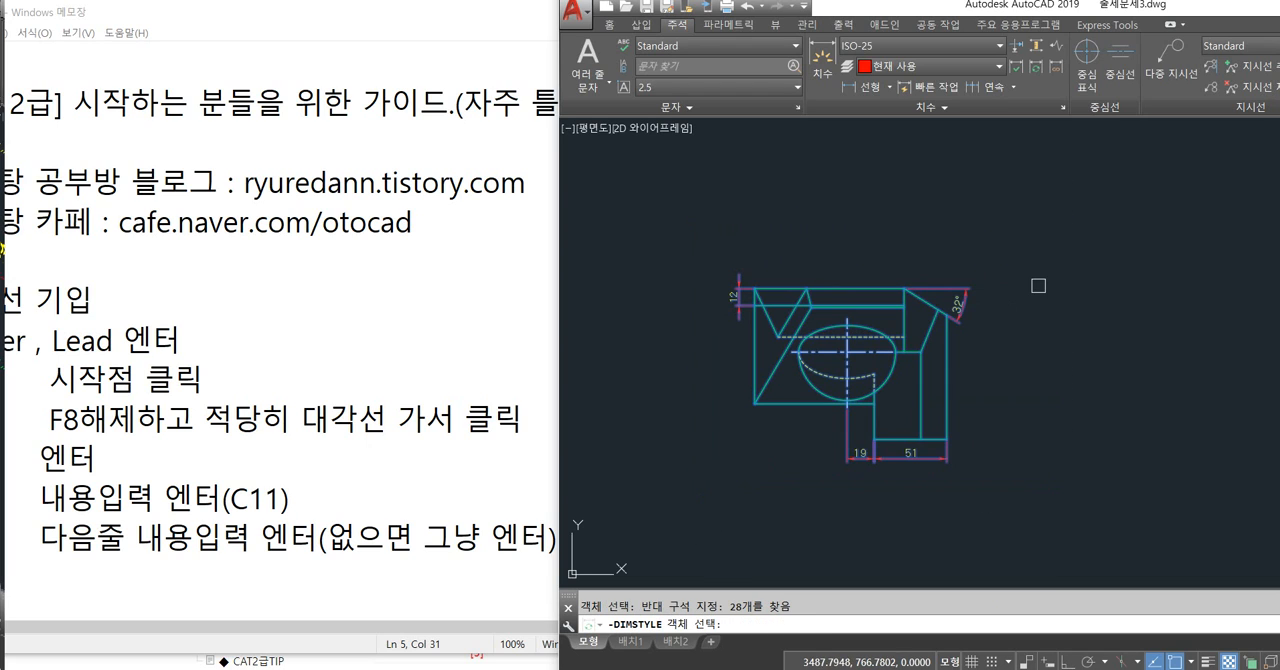
pyautogui.press('Return')
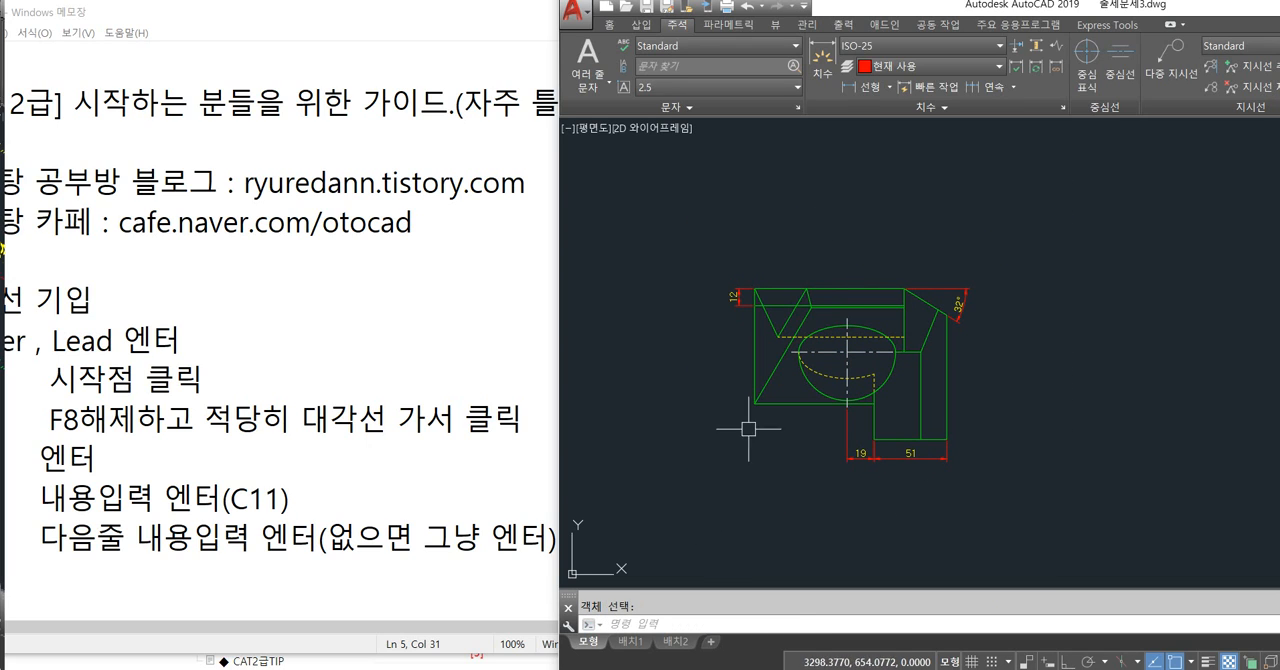
pyautogui.scroll(6, 728, 292)
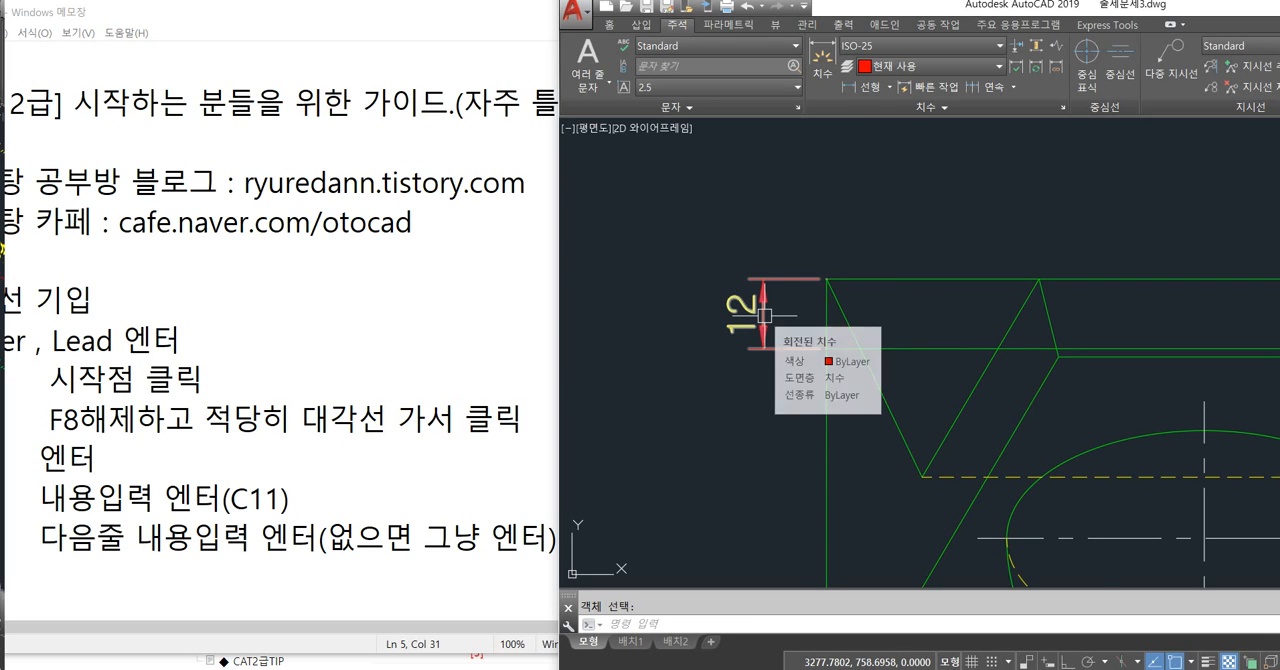
pyautogui.scroll(-5, 765, 316)
# Turn ortho mode off and delete the vertical 104 dimension from the side view.
pyautogui.moveTo(1010, 352); pyautogui.dragTo(1037, 322, button='middle')
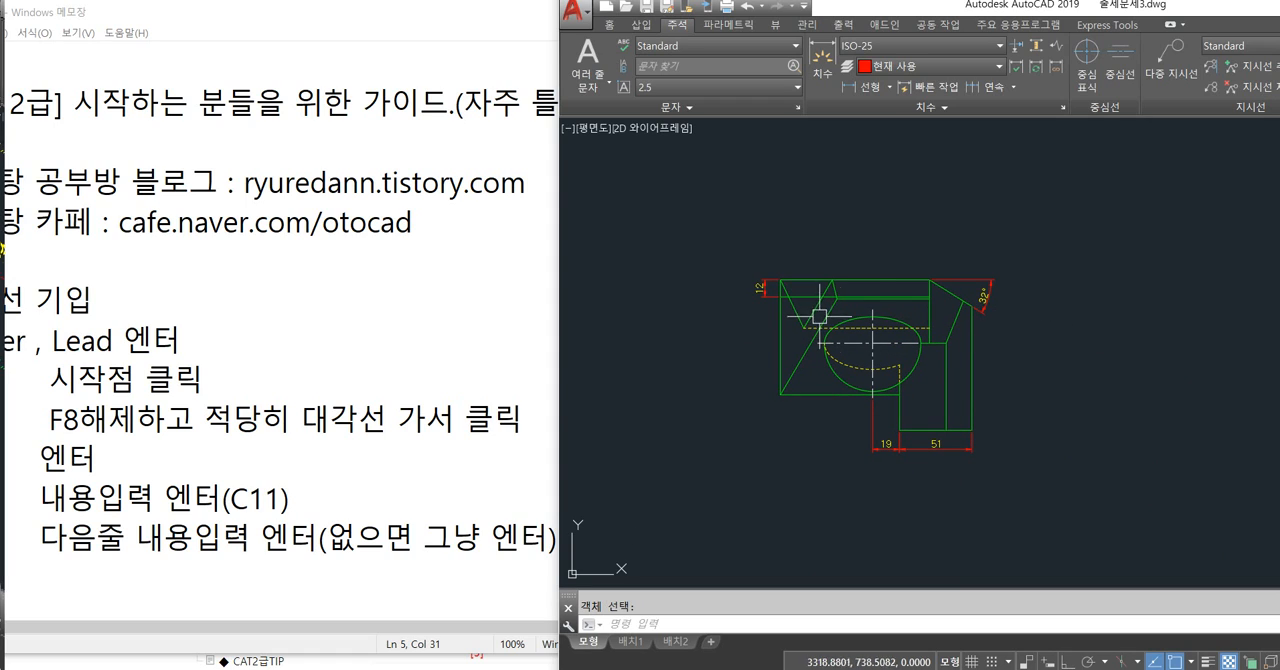
pyautogui.scroll(2, 754, 294)
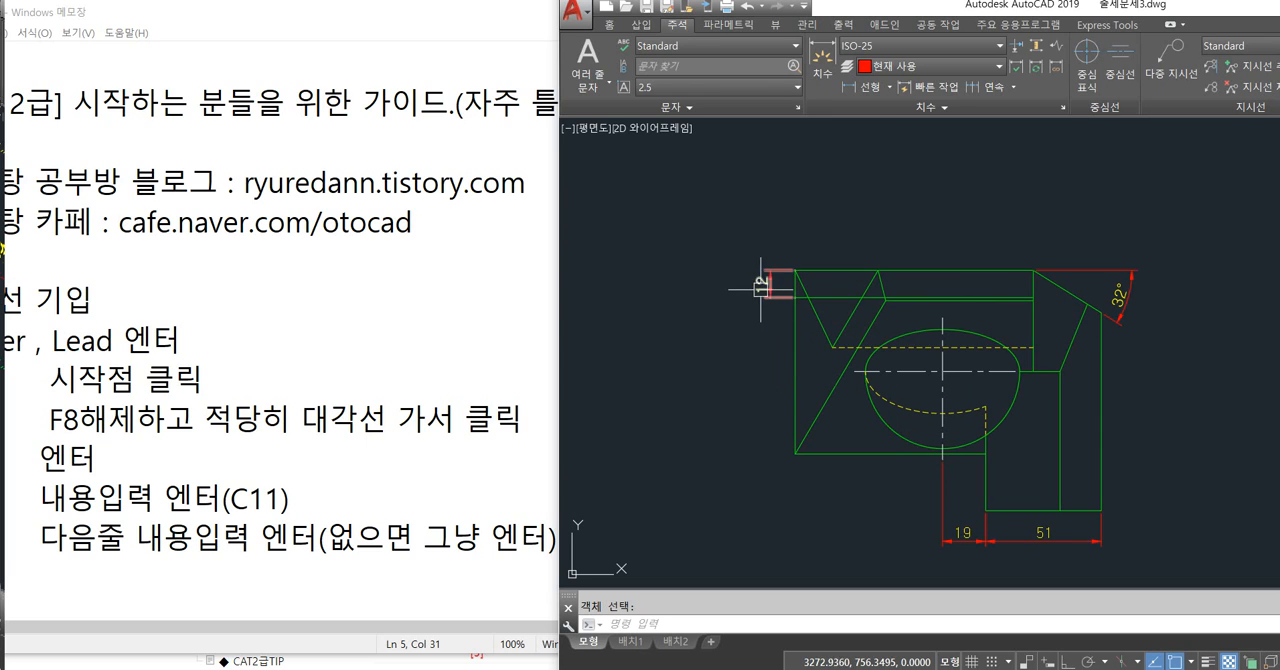
pyautogui.scroll(-4, 762, 269)
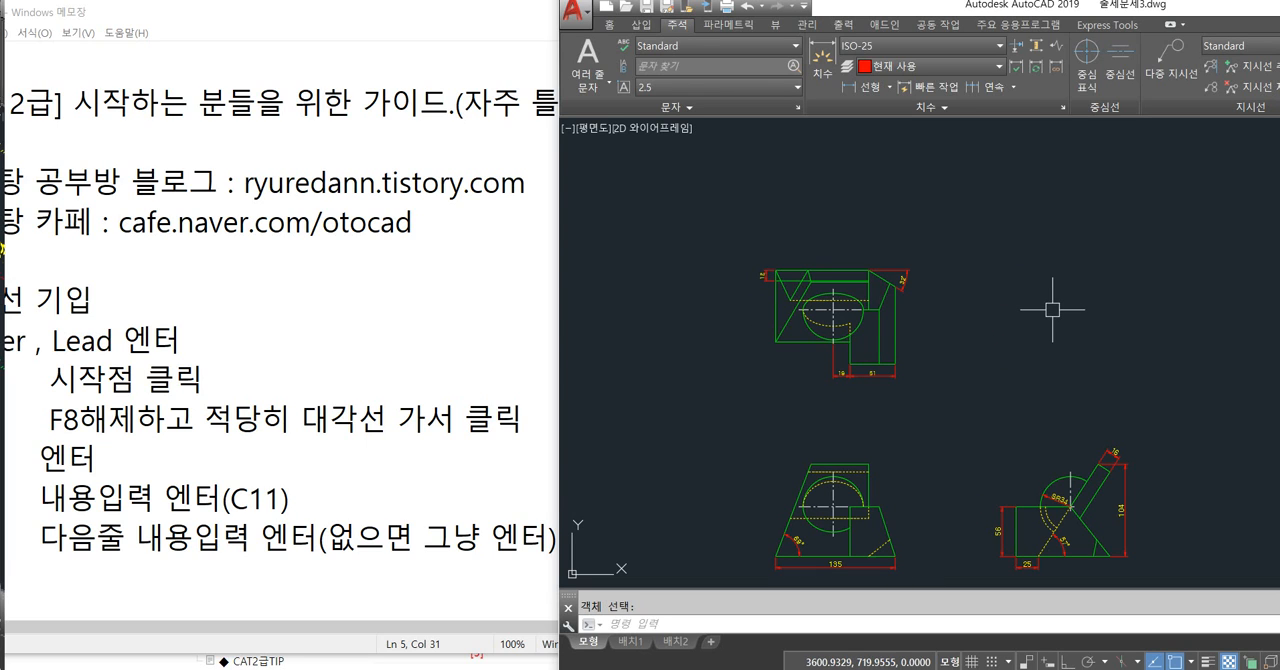
pyautogui.press('F8')
pyautogui.moveTo(1097, 395); pyautogui.dragTo(882, 275, button='middle')
pyautogui.scroll(4, 902, 347)
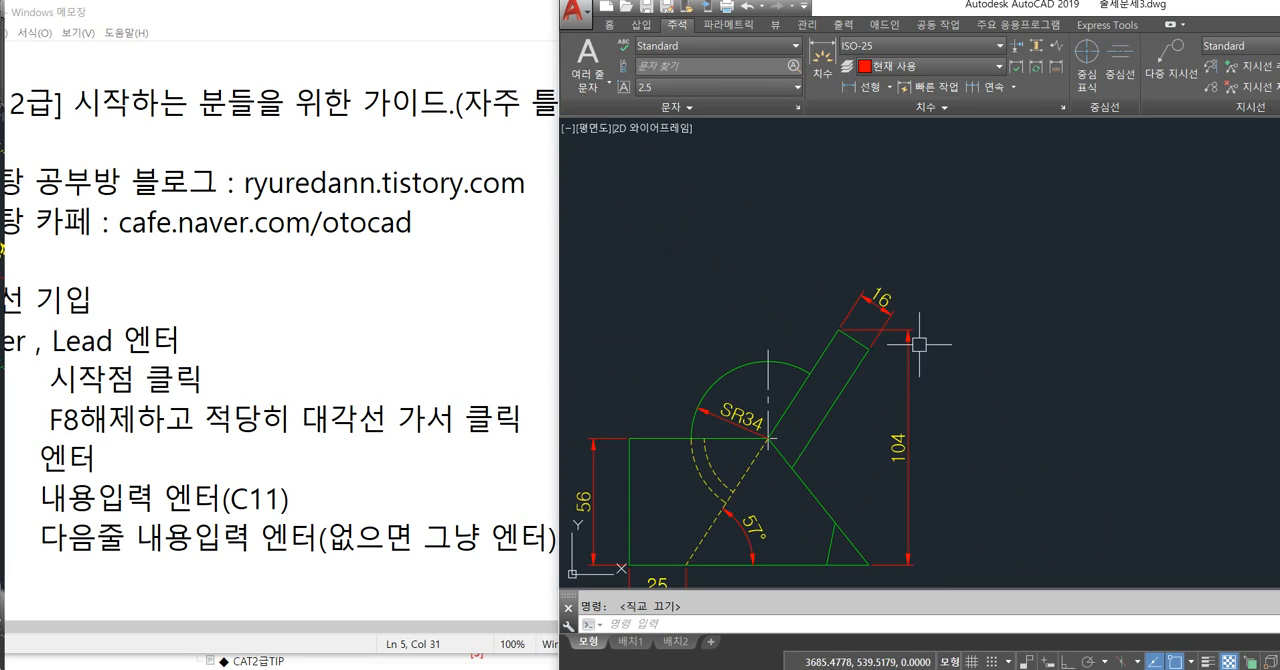
pyautogui.click(878, 300)
pyautogui.press('Escape')
pyautogui.click(908, 355)
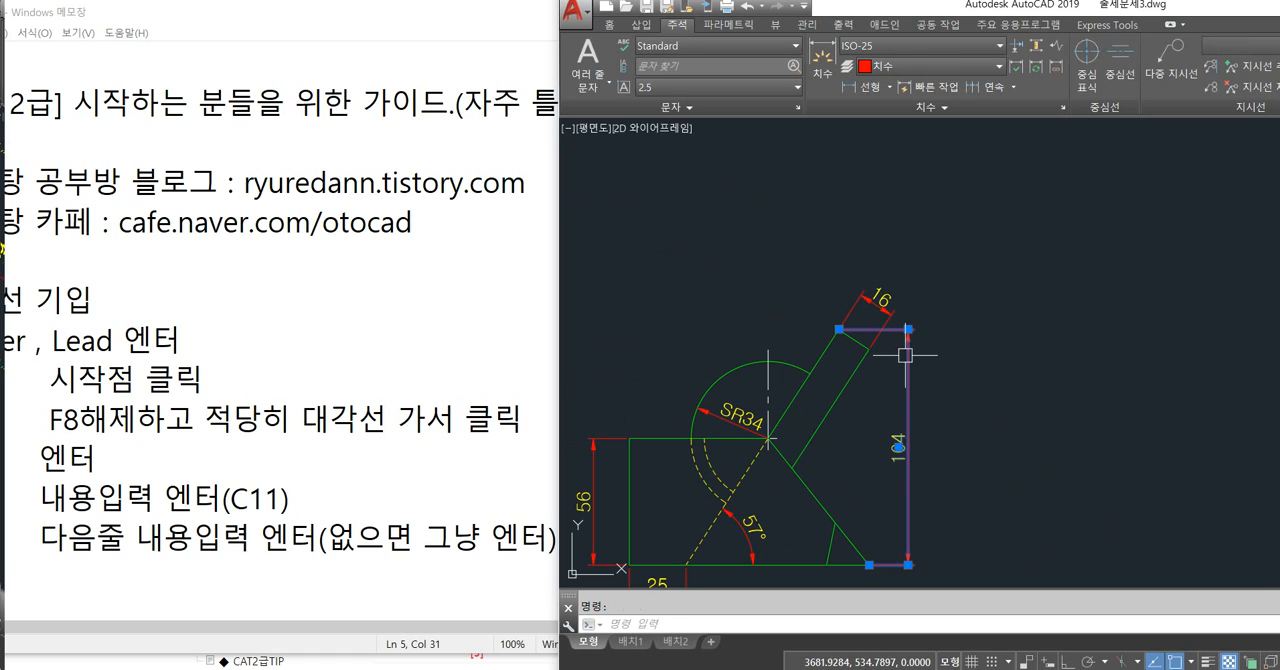
pyautogui.press('Delete')
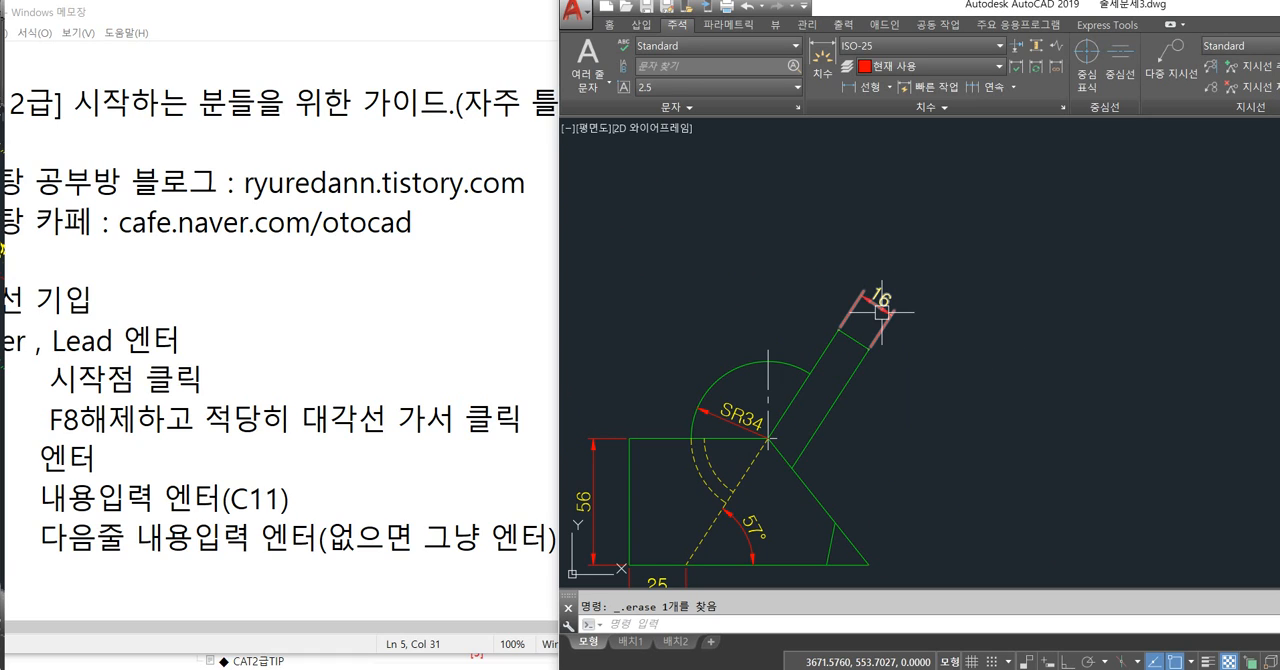
# Delete the aligned dimension at the upper end of the side view's slanted arm.
pyautogui.scroll(4, 844, 338)
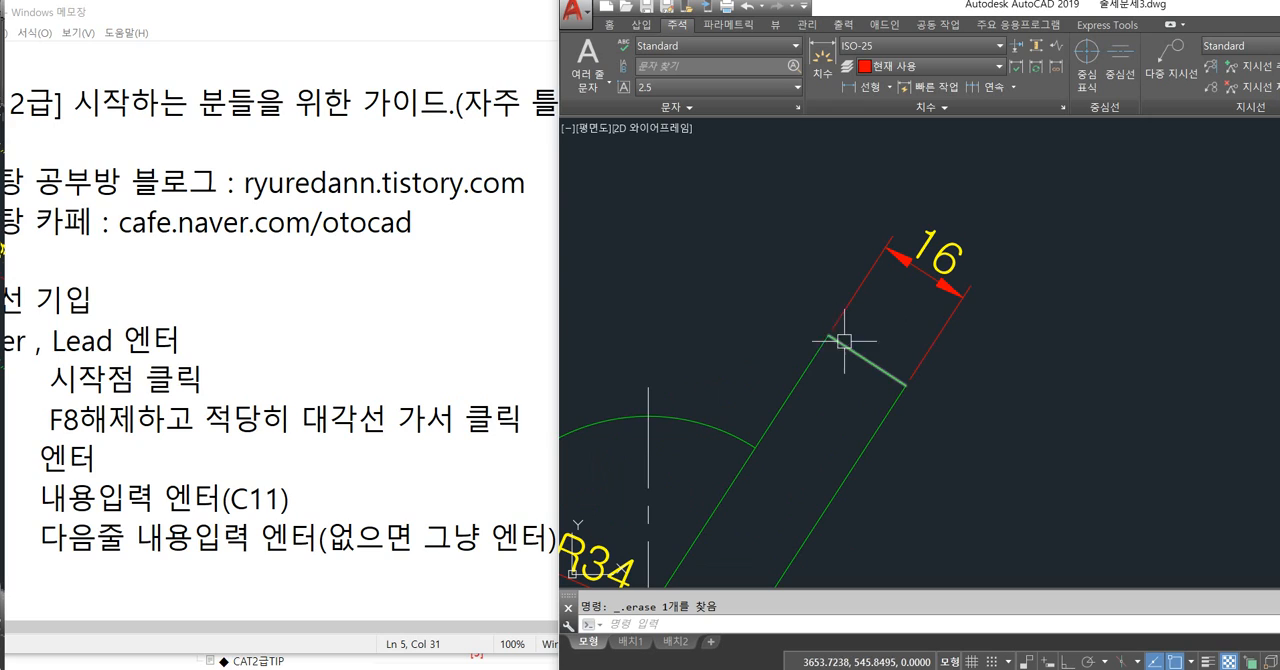
pyautogui.click(951, 297)
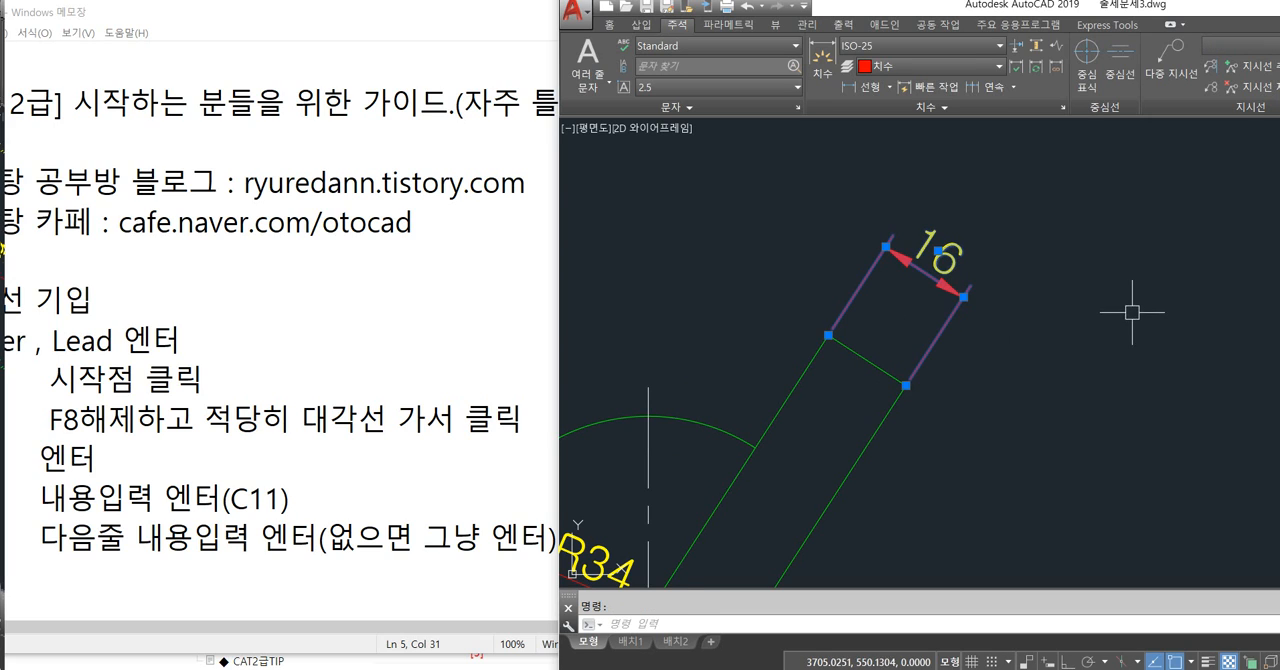
pyautogui.press('Delete')
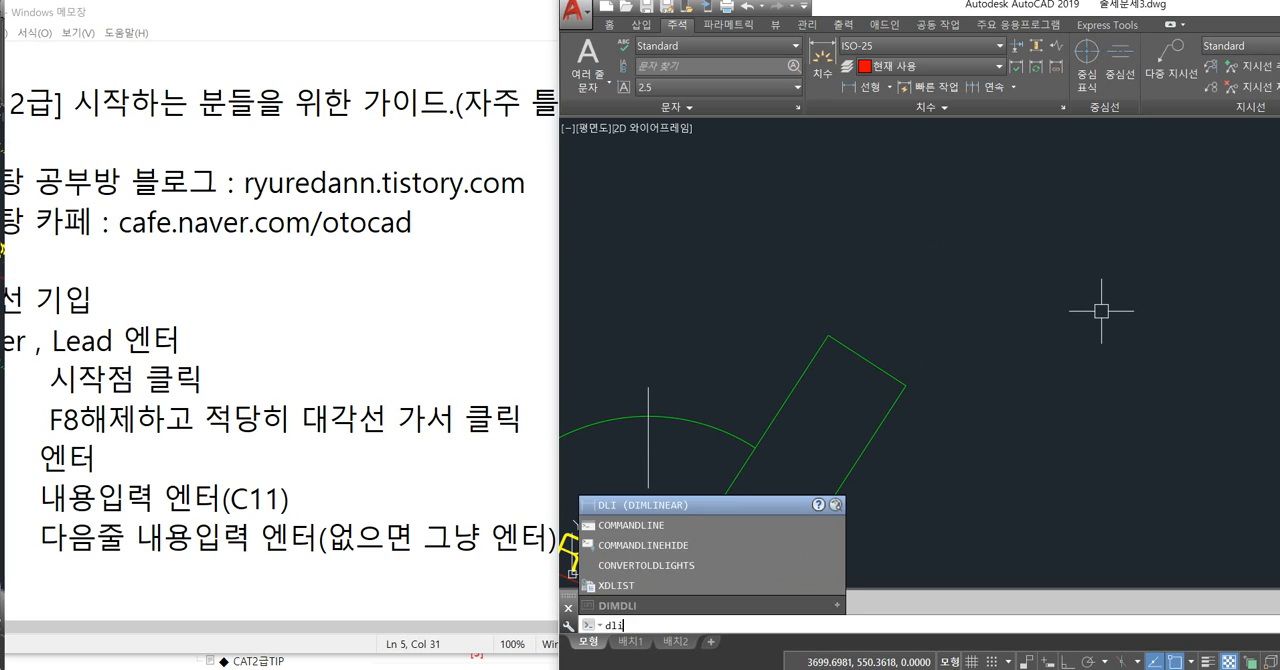
# Try to add an aligned dimension between the two upper corners of the side view's slanted arm.
pyautogui.press('Escape')
pyautogui.write('dal')
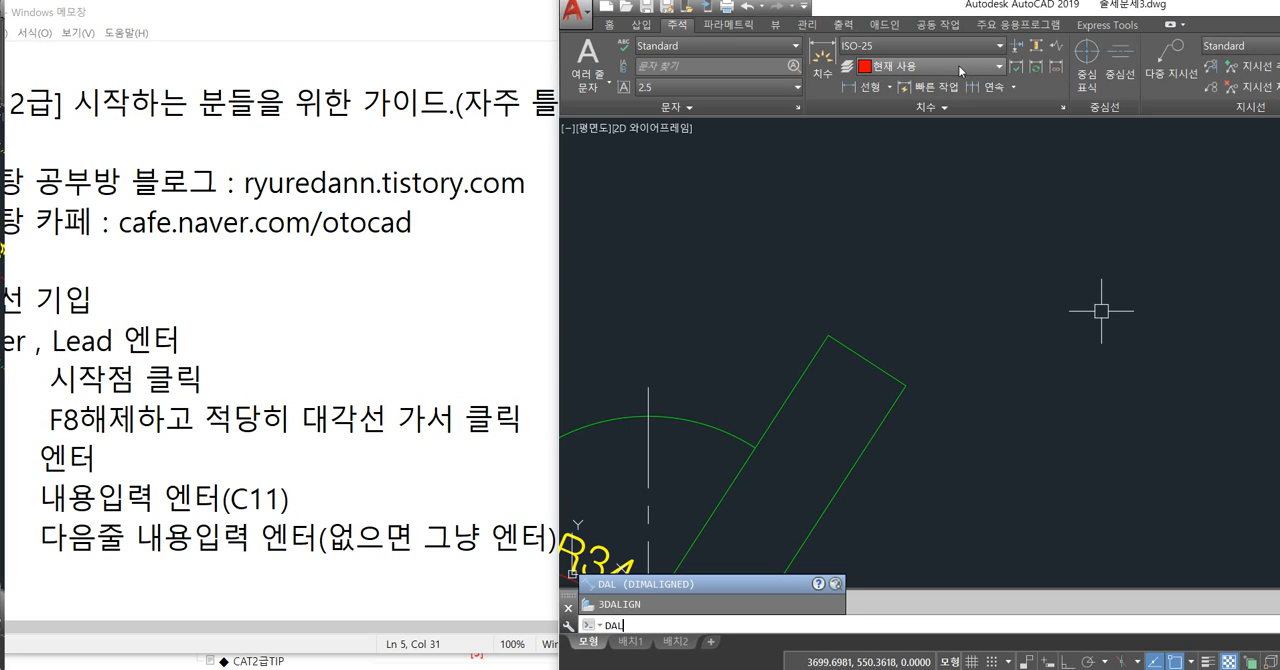
pyautogui.click(889, 89)
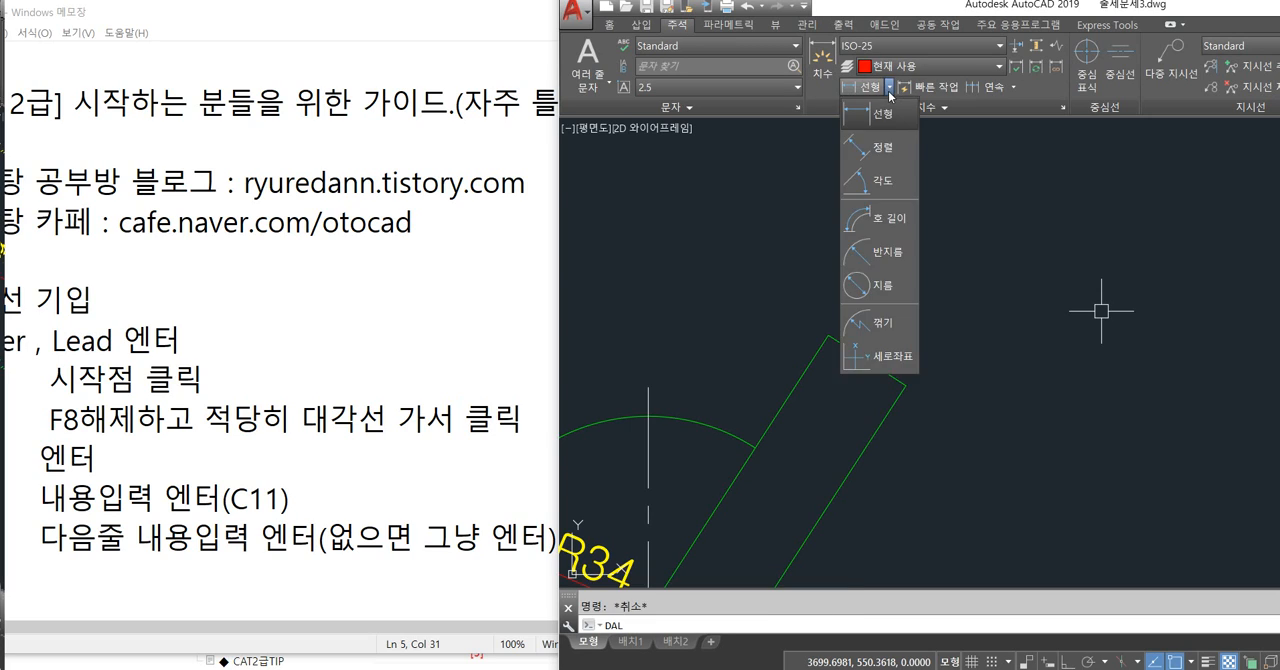
pyautogui.click(876, 150)
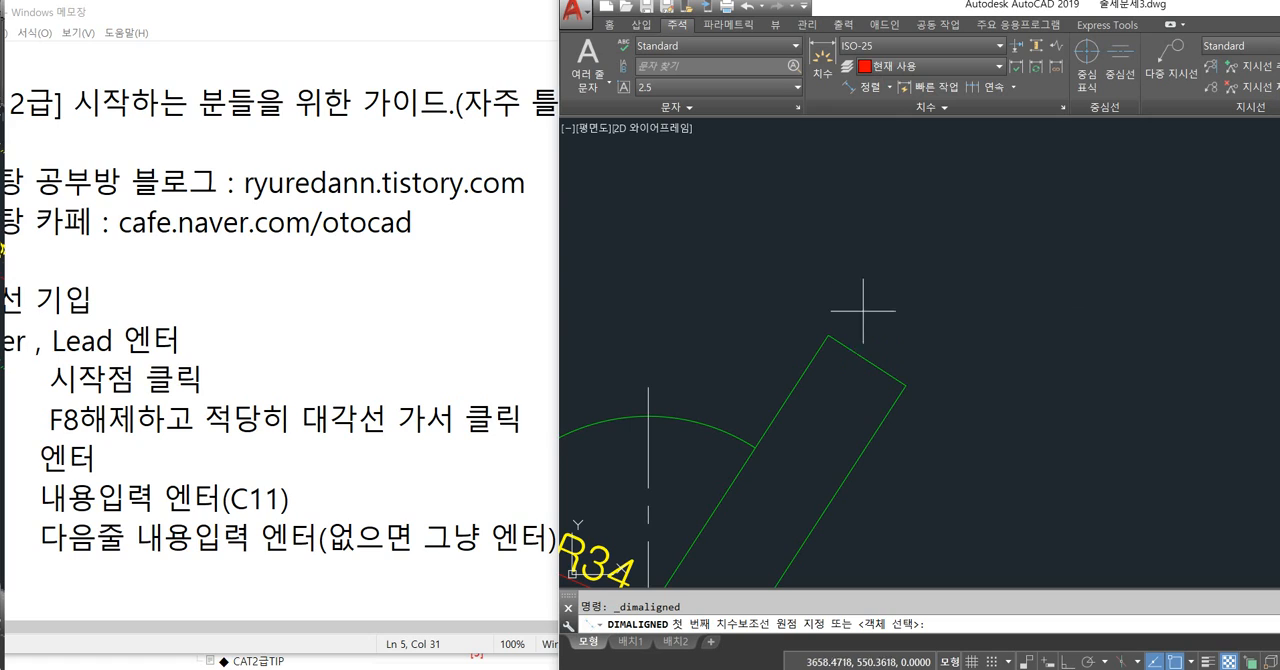
pyautogui.click(828, 336)
pyautogui.click(905, 384)
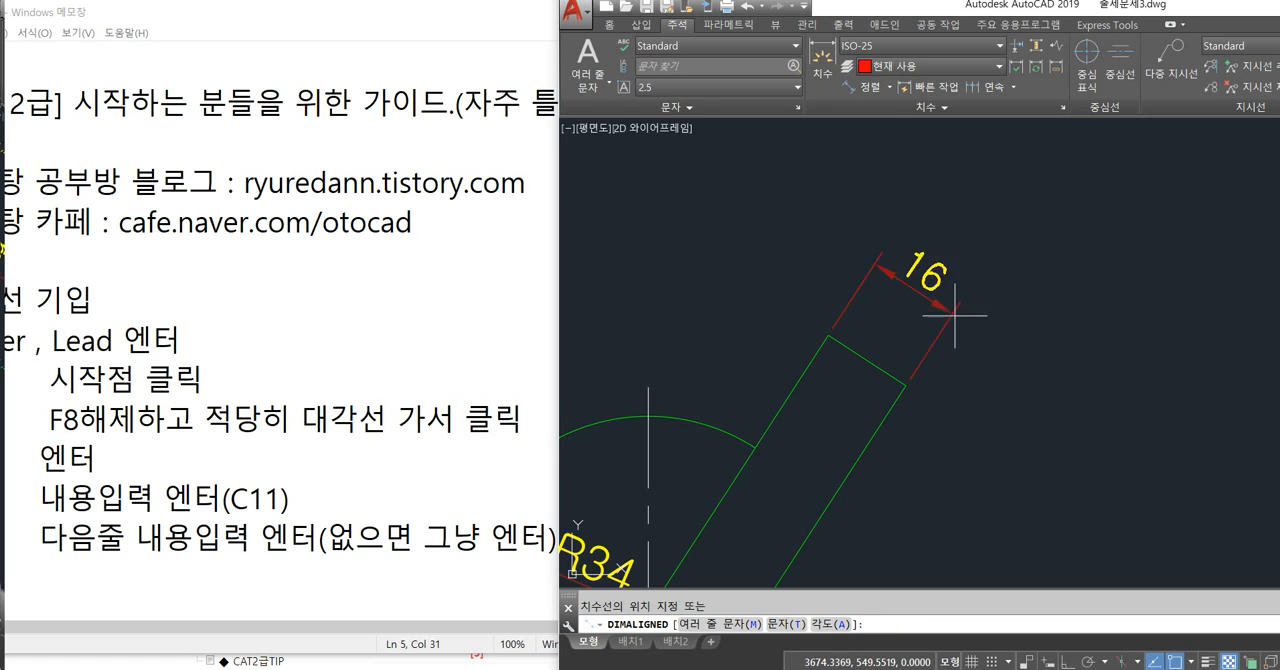
pyautogui.press('Escape')
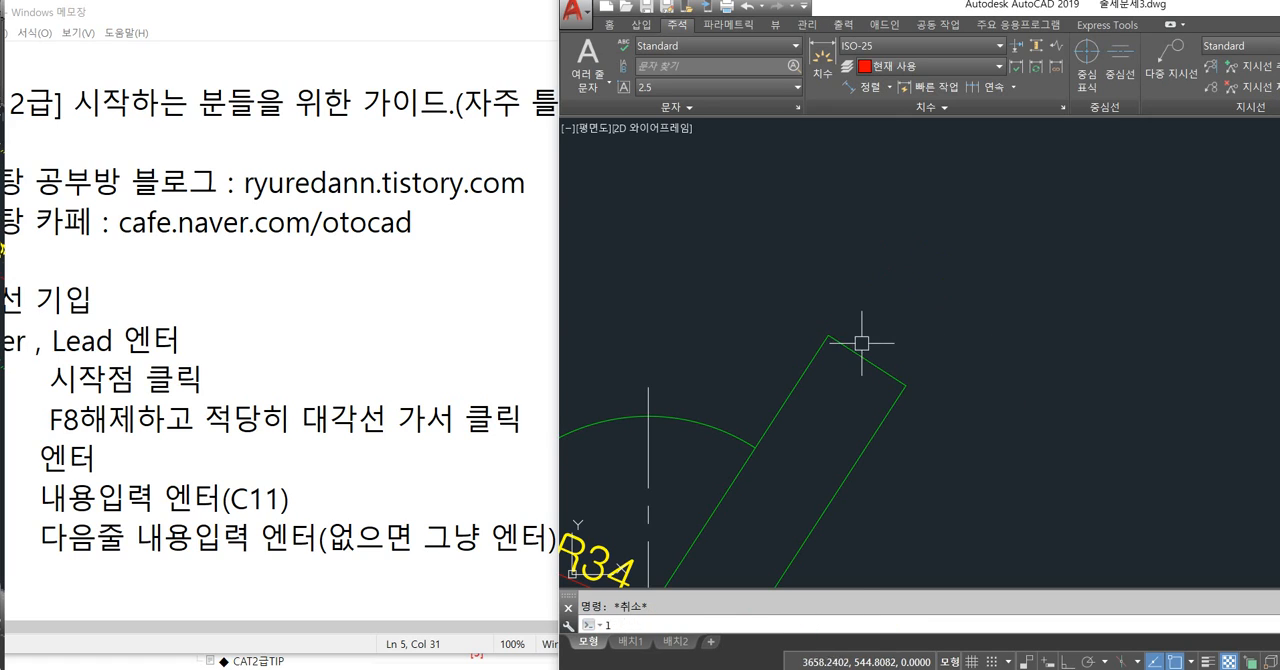
# Draw a line from the slanted arm's upper-left corner diagonally past its opposite long edge.
pyautogui.write('l')
pyautogui.press('Return')
pyautogui.click(828, 336)
pyautogui.click(927, 491)
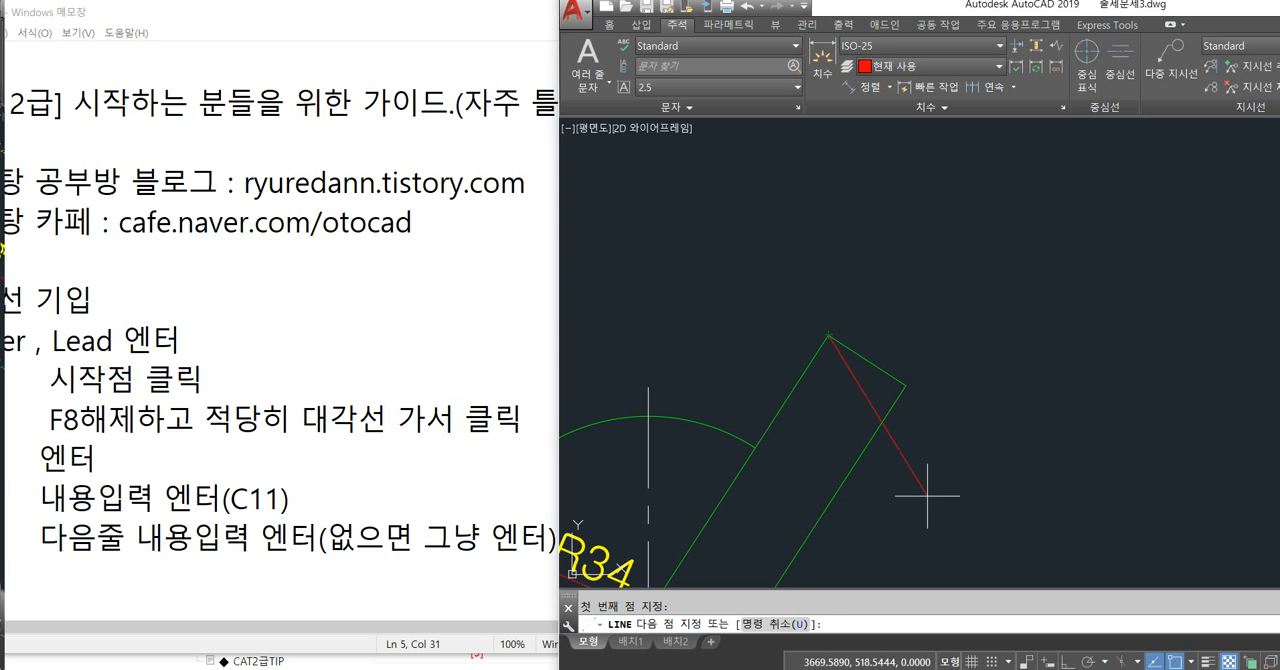
pyautogui.press('Escape')
# Trim the new line and the arm's long edge where they cross, and delete the arm's original end edge.
pyautogui.write('tr')
pyautogui.press('Return')
pyautogui.press('Return')
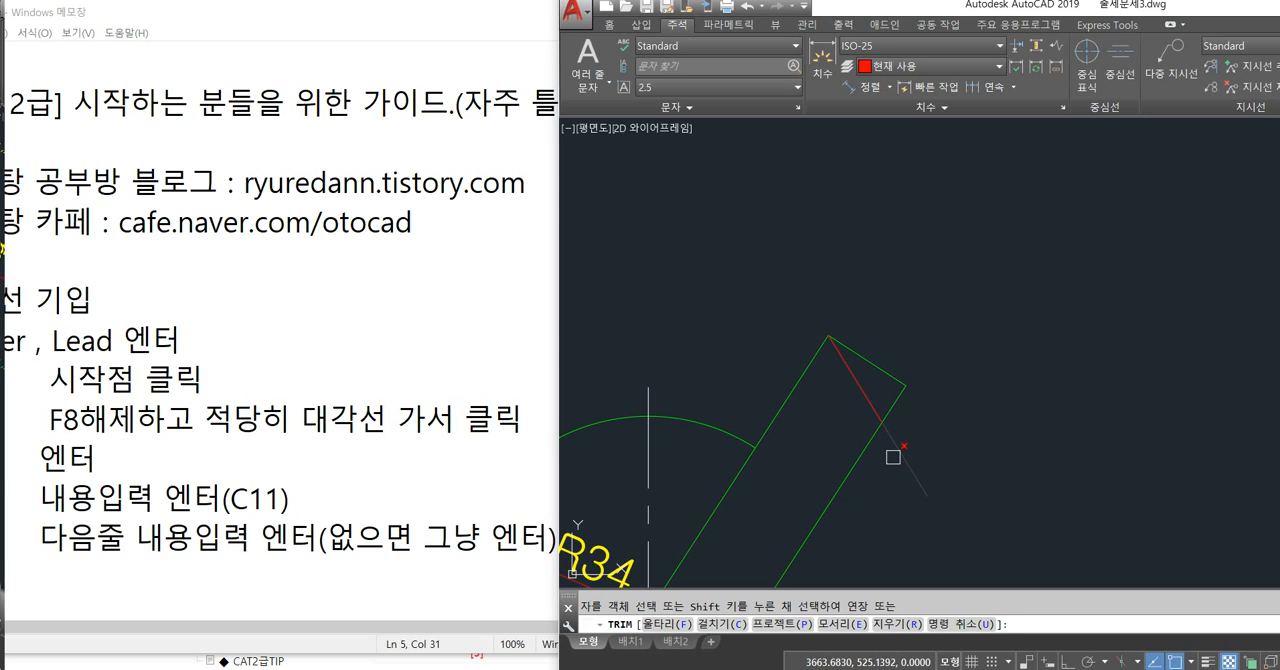
pyautogui.press('Escape')
pyautogui.click(880, 372)
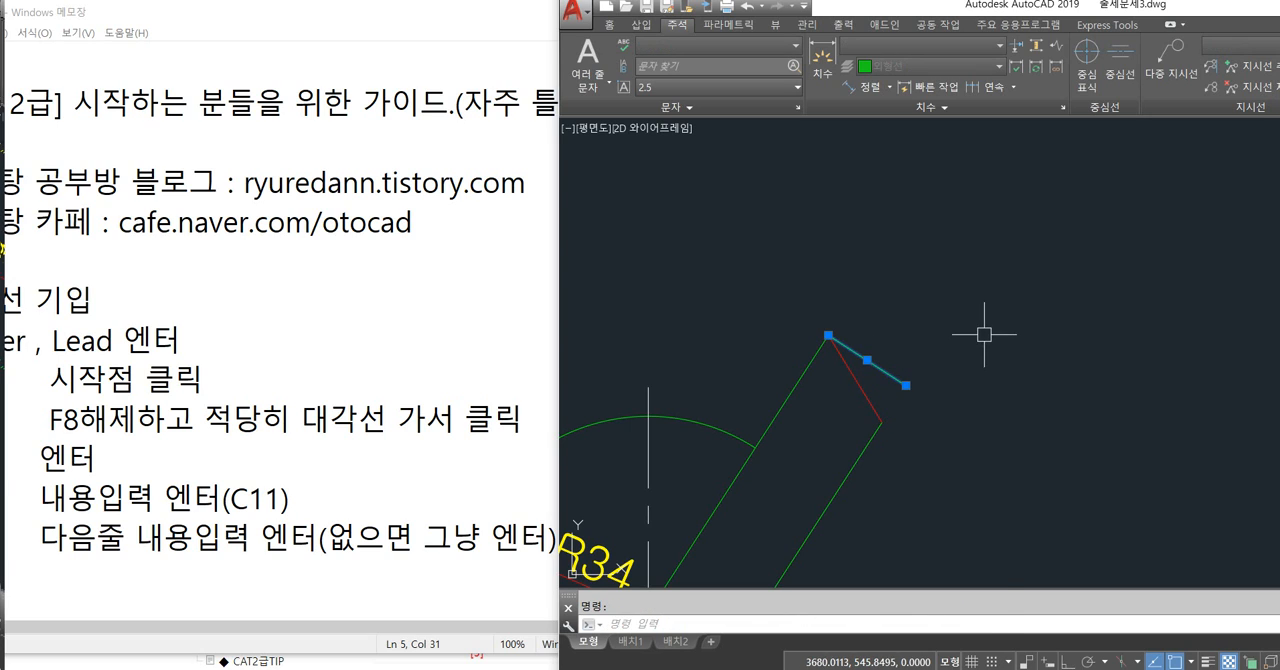
pyautogui.press('Delete')
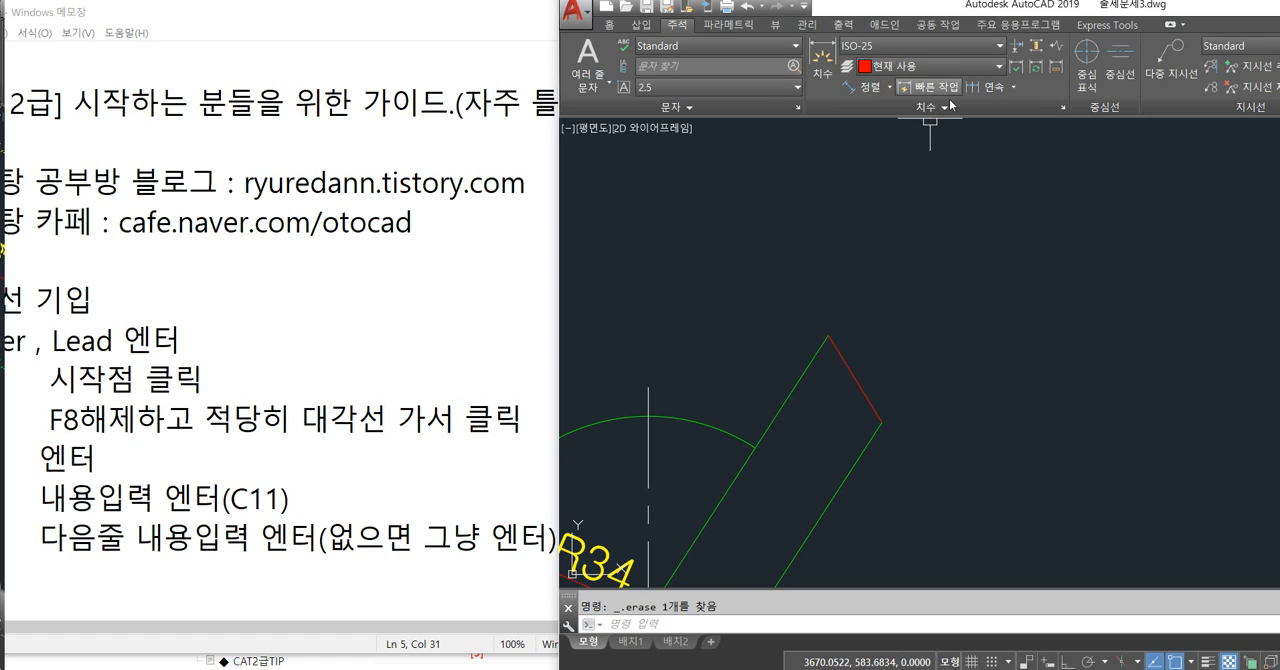
# Try to add an aligned dimension between the two end points of the arm's new oblique end line.
pyautogui.click(860, 87)
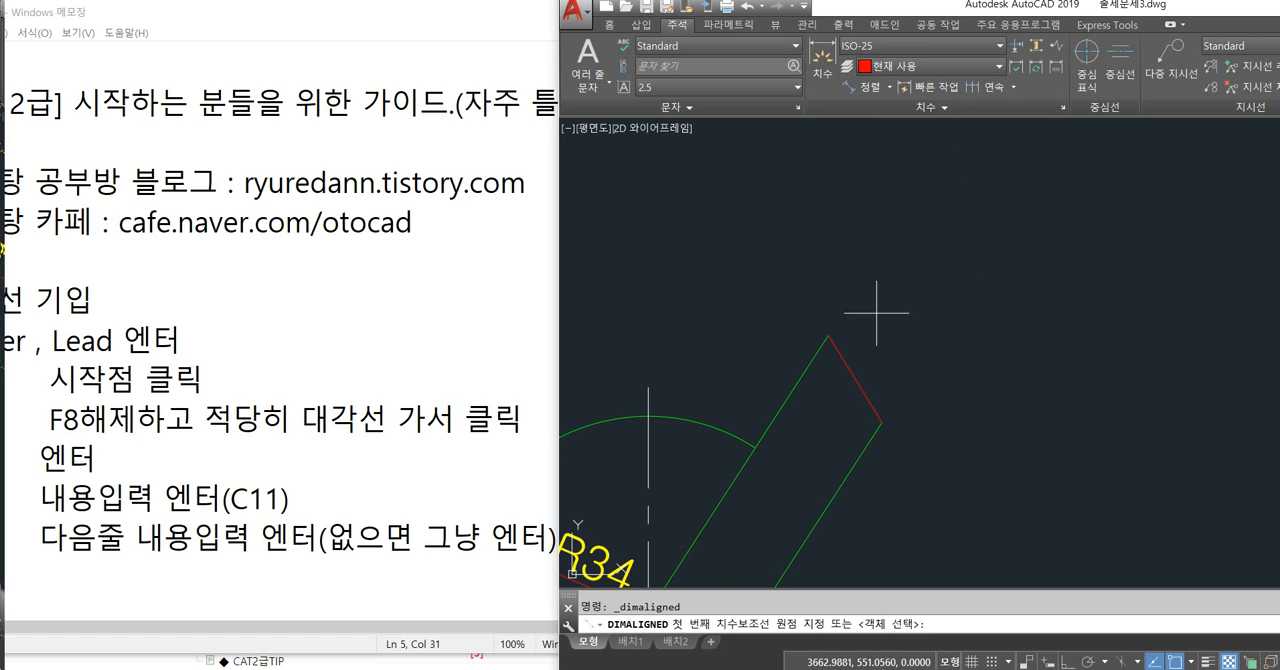
pyautogui.click(829, 337)
pyautogui.click(881, 422)
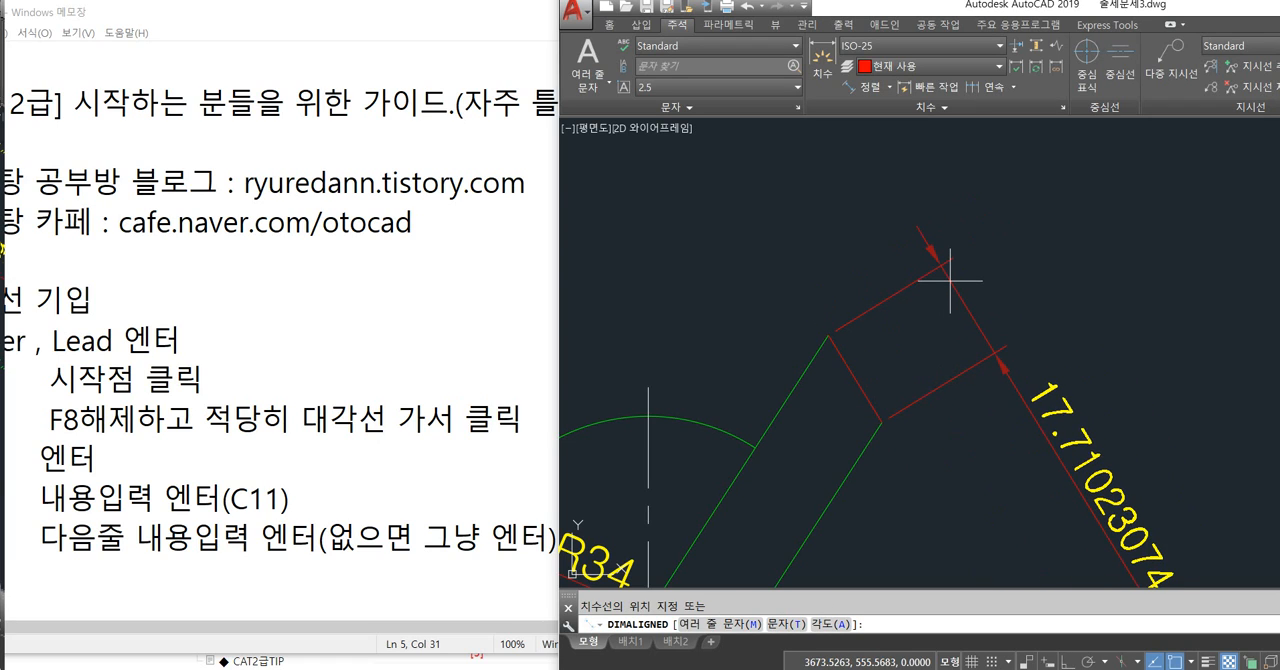
pyautogui.press('Escape')
pyautogui.moveTo(934, 267); pyautogui.dragTo(913, 214, button='middle')
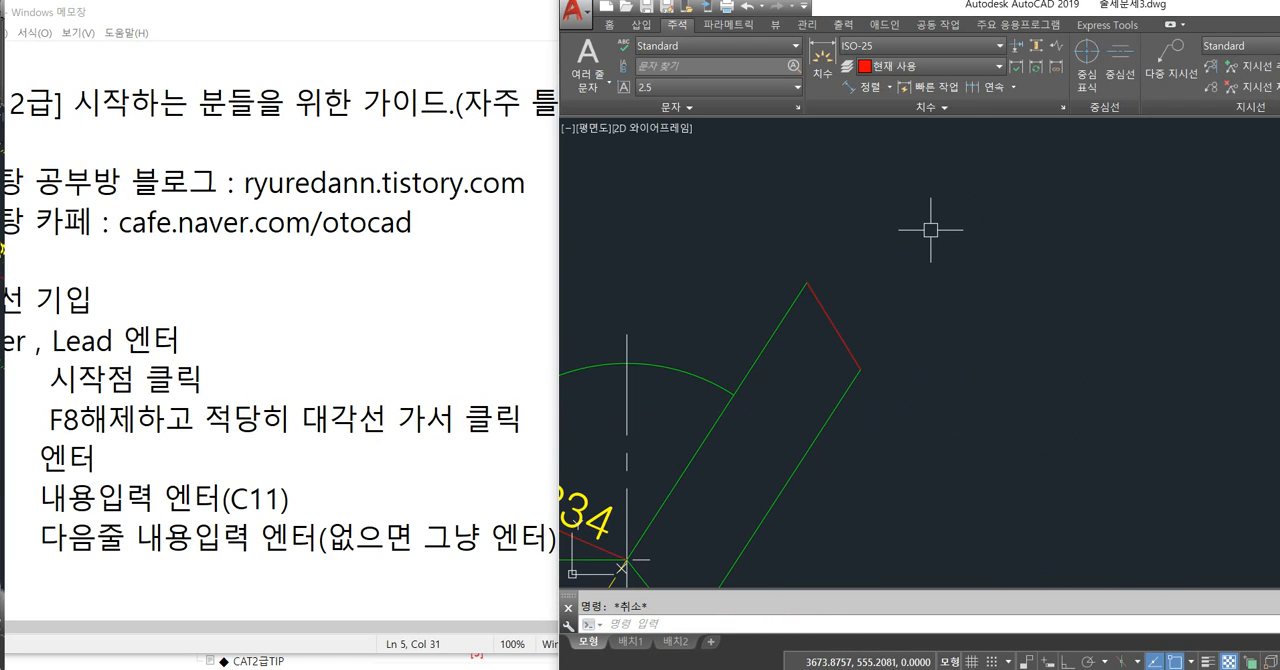
# Start a linear dimension between the two end points of the arm's oblique end line.
pyautogui.click(889, 87)
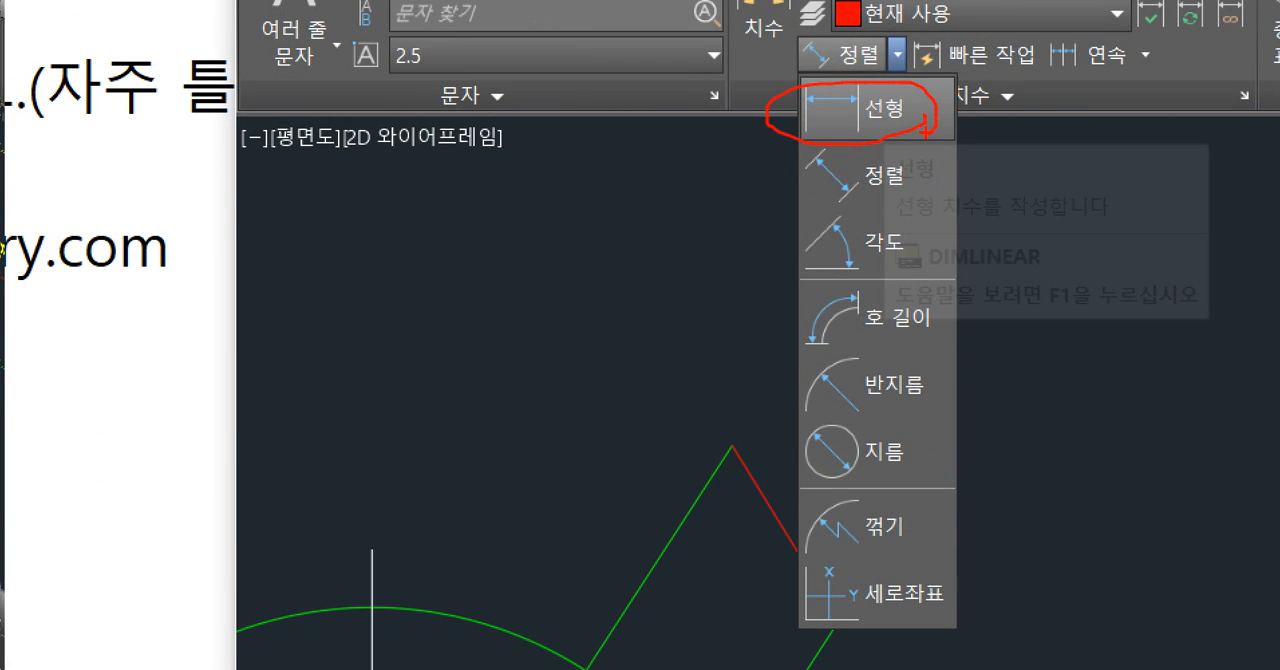
pyautogui.press('Escape')
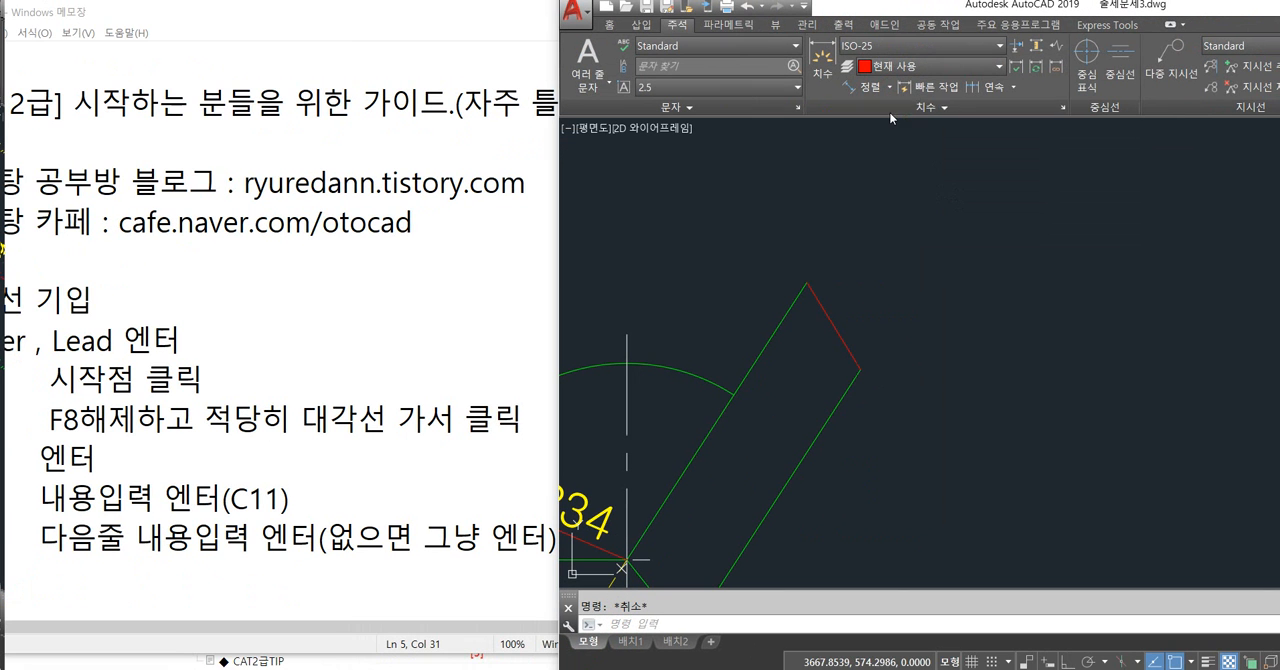
pyautogui.write('d')
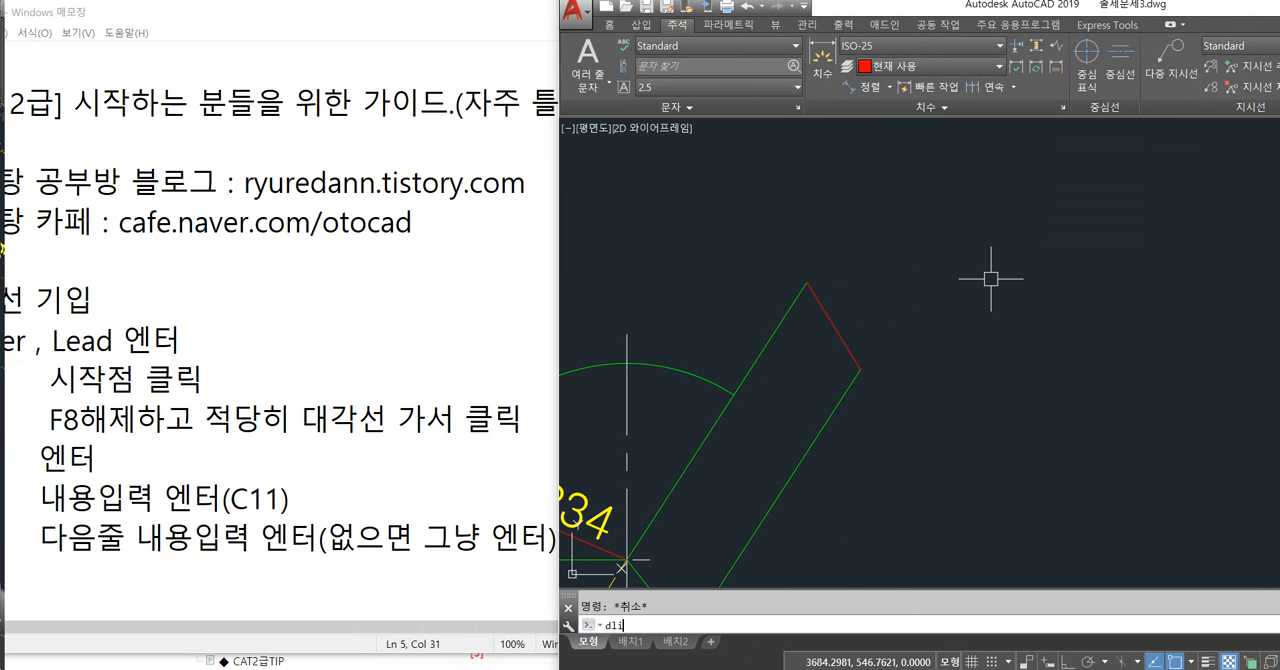
pyautogui.write('li')
pyautogui.press('Return')
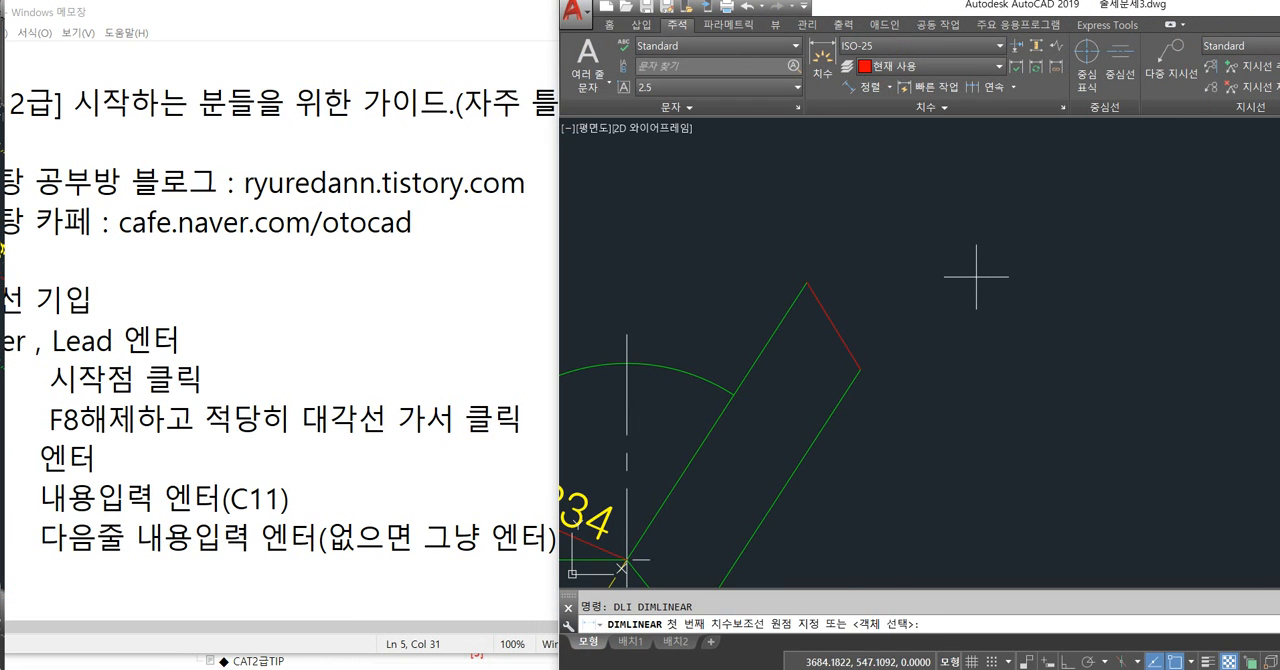
pyautogui.click(813, 281)
pyautogui.click(860, 369)
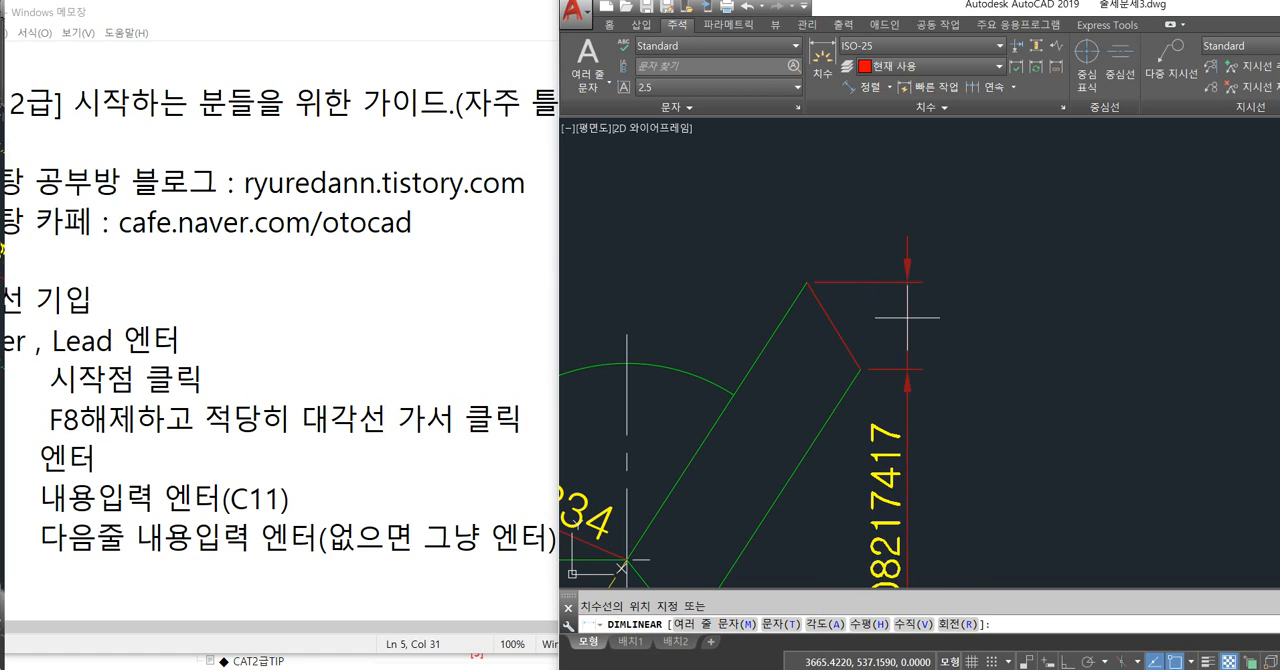
pyautogui.scroll(-2, 717, 228)
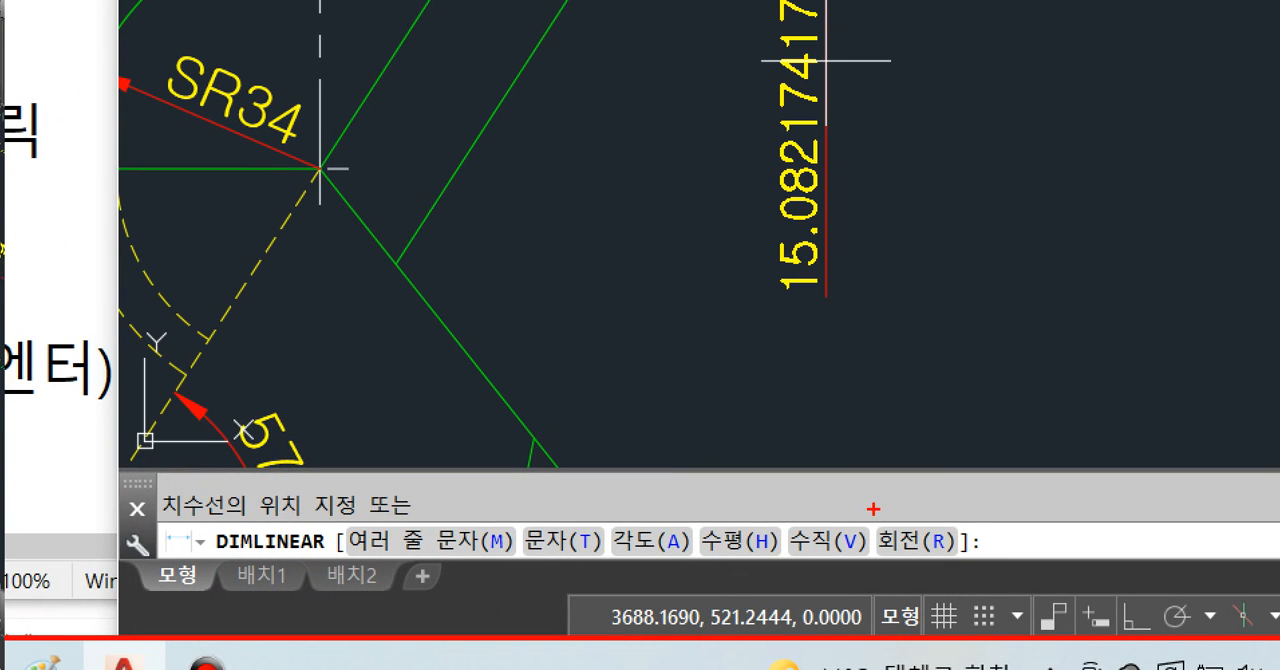
pyautogui.moveTo(867, 508); pyautogui.dragTo(982, 561)
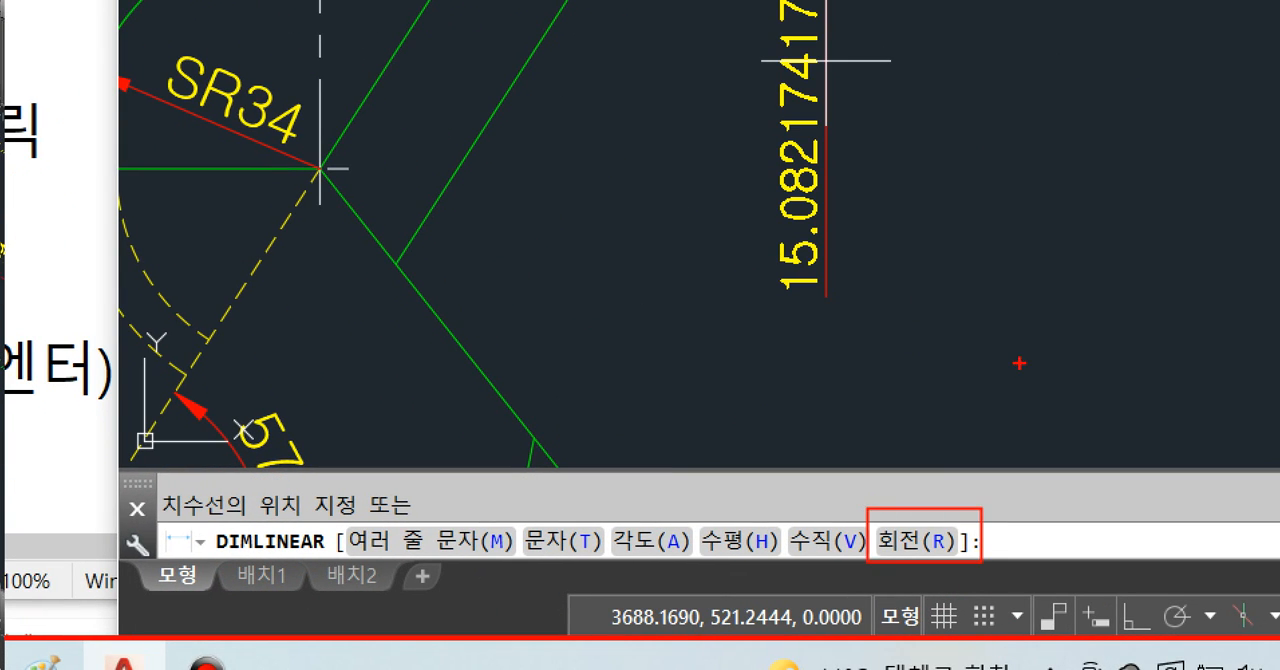
pyautogui.moveTo(962, 449); pyautogui.dragTo(1065, 462)
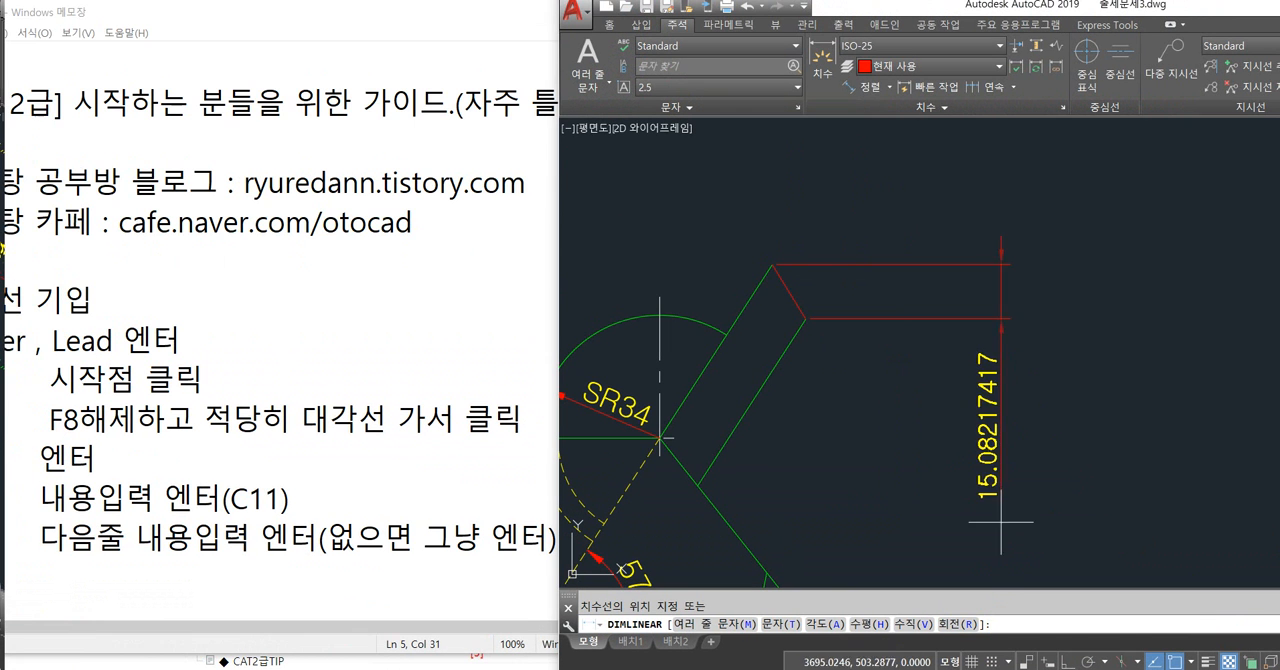
# Rotate the linear dimension to measure square across the arm's long edges and place it beyond the arm's upper end.
pyautogui.write('r')
pyautogui.press('Return')
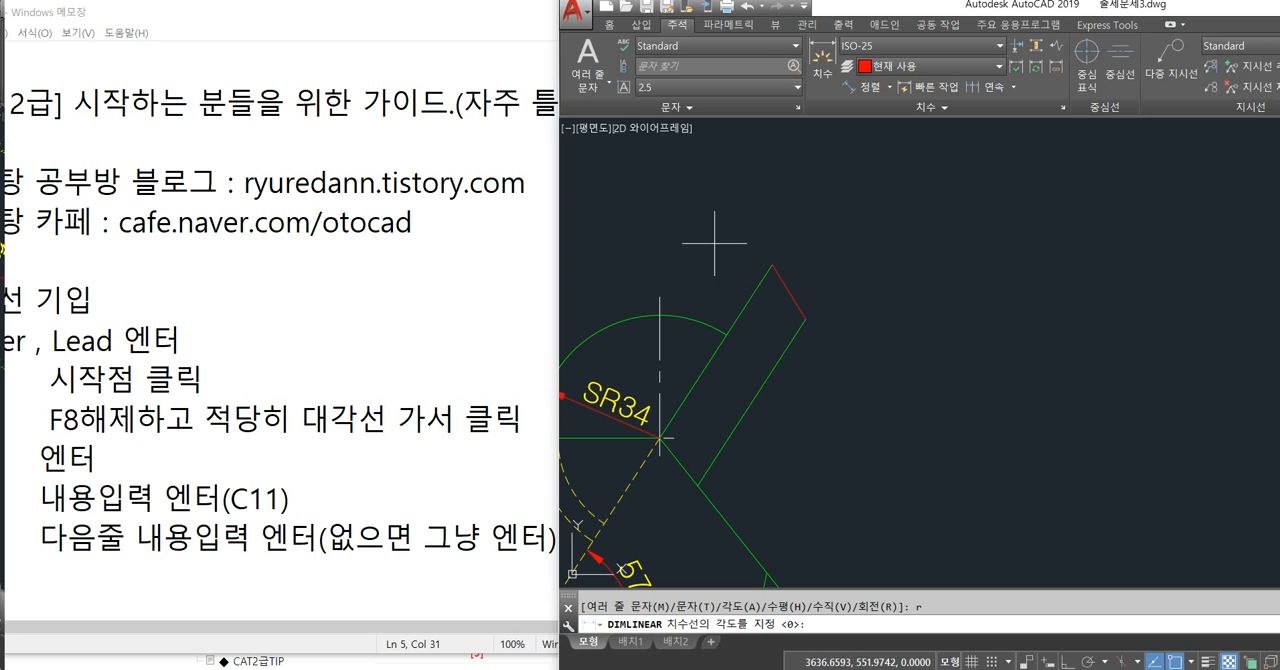
pyautogui.scroll(3, 710, 274)
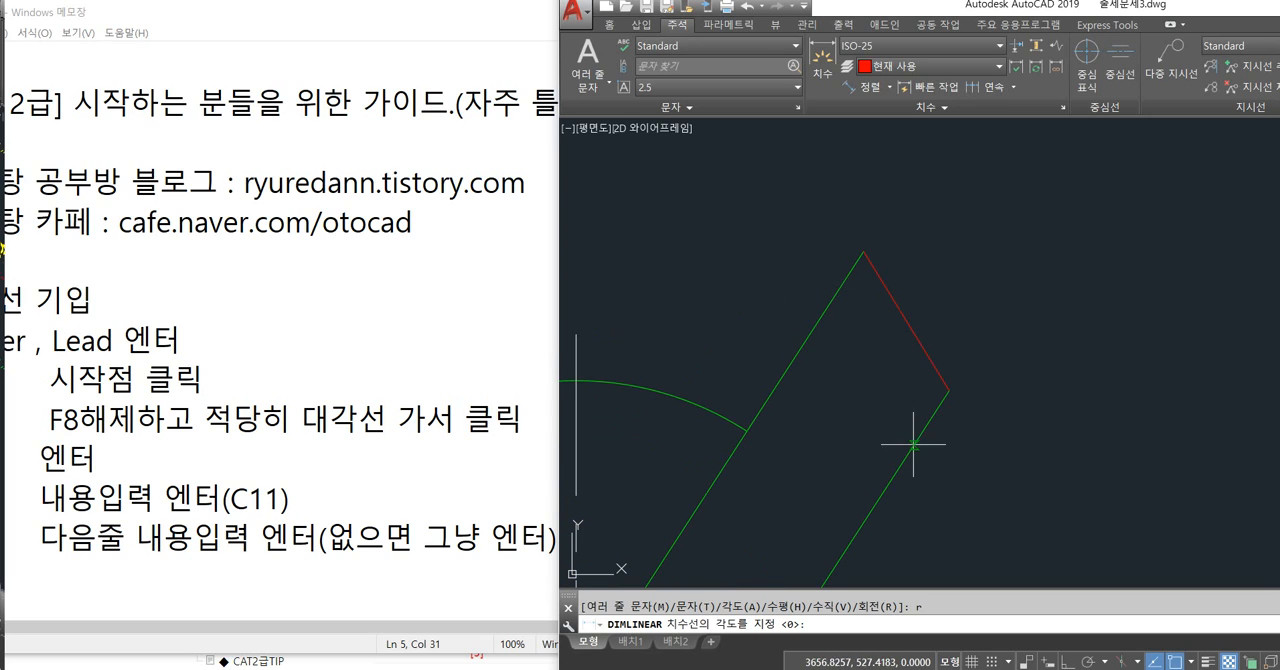
pyautogui.click(792, 360)
pyautogui.click(813, 328)
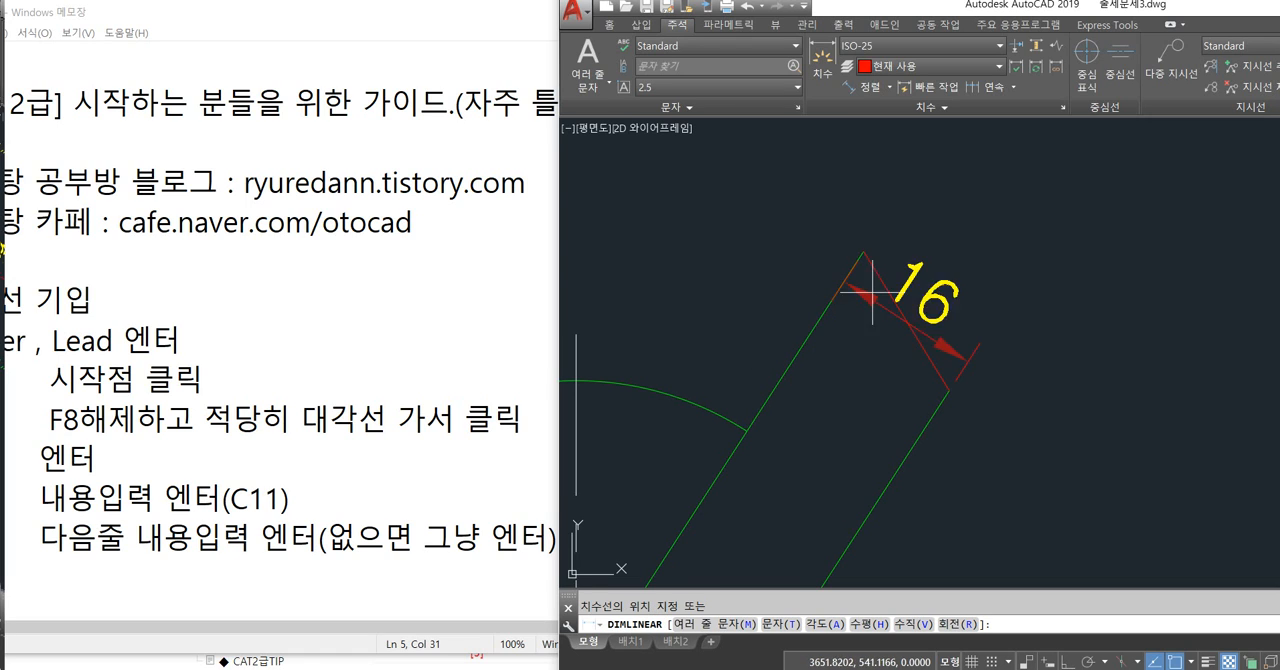
pyautogui.click(1055, 211)
pyautogui.moveTo(1126, 387); pyautogui.dragTo(1098, 440, button='middle')
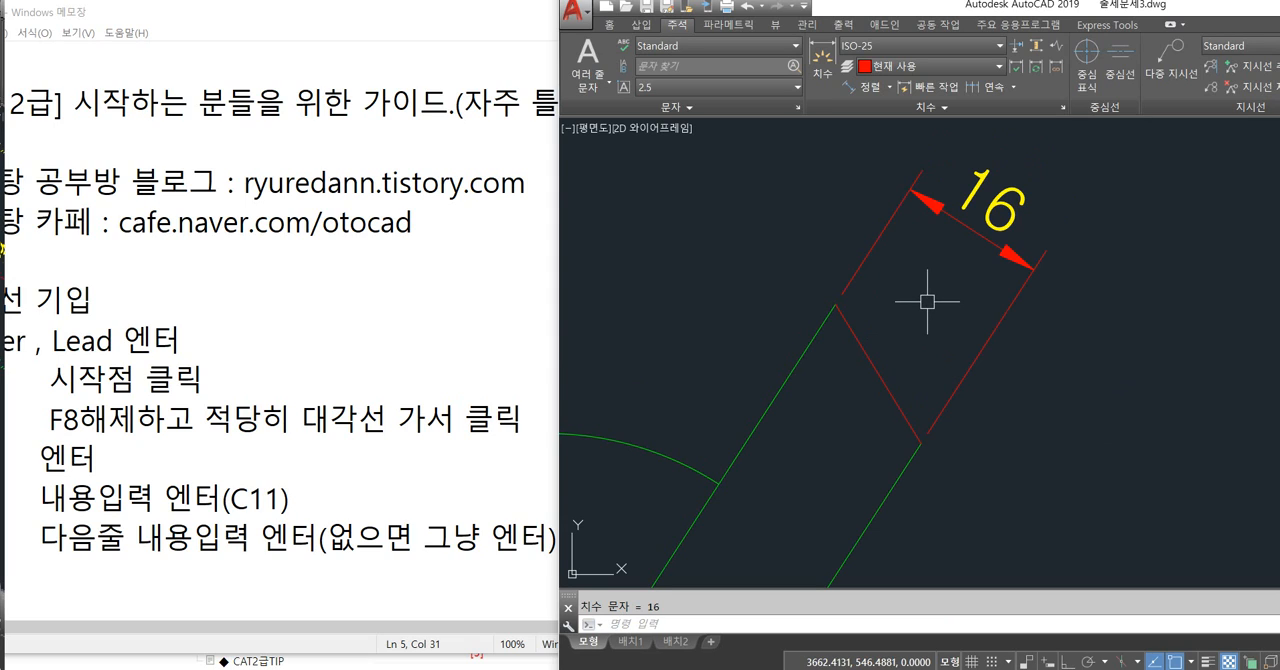
pyautogui.scroll(-2, 930, 298)
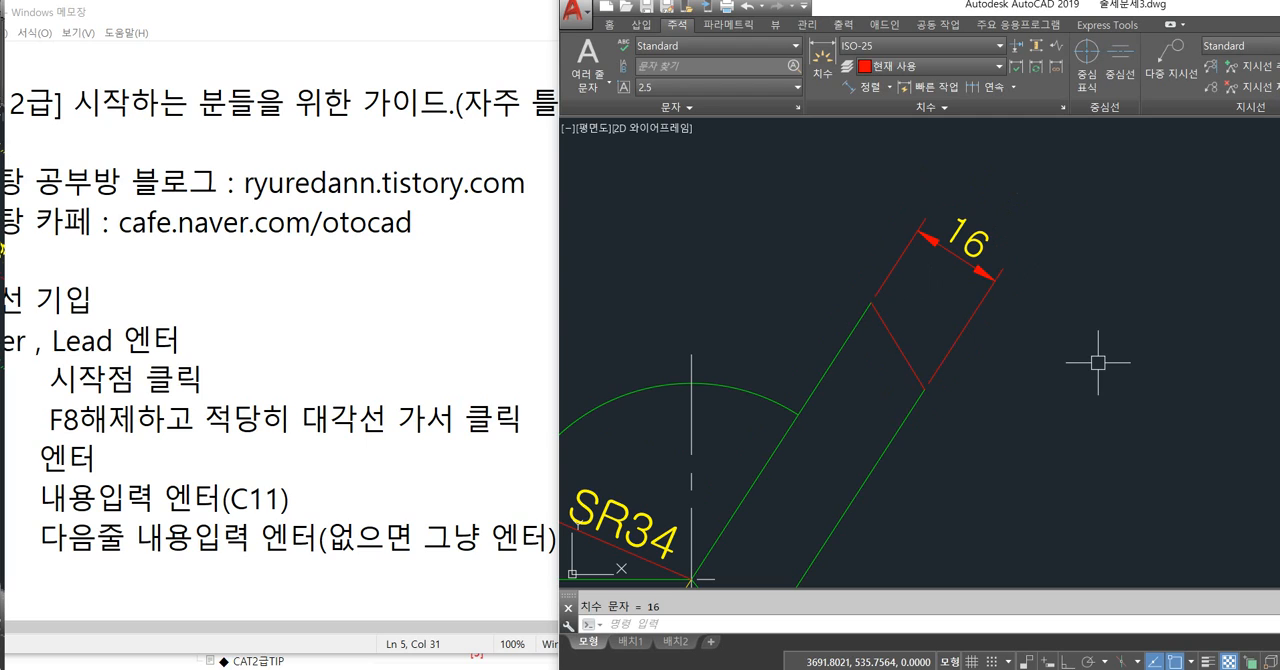
pyautogui.scroll(-6, 1092, 335)
pyautogui.press('F8')
pyautogui.press('F8')
pyautogui.scroll(8, 1033, 324)
pyautogui.moveTo(994, 335); pyautogui.dragTo(997, 358, button='middle')
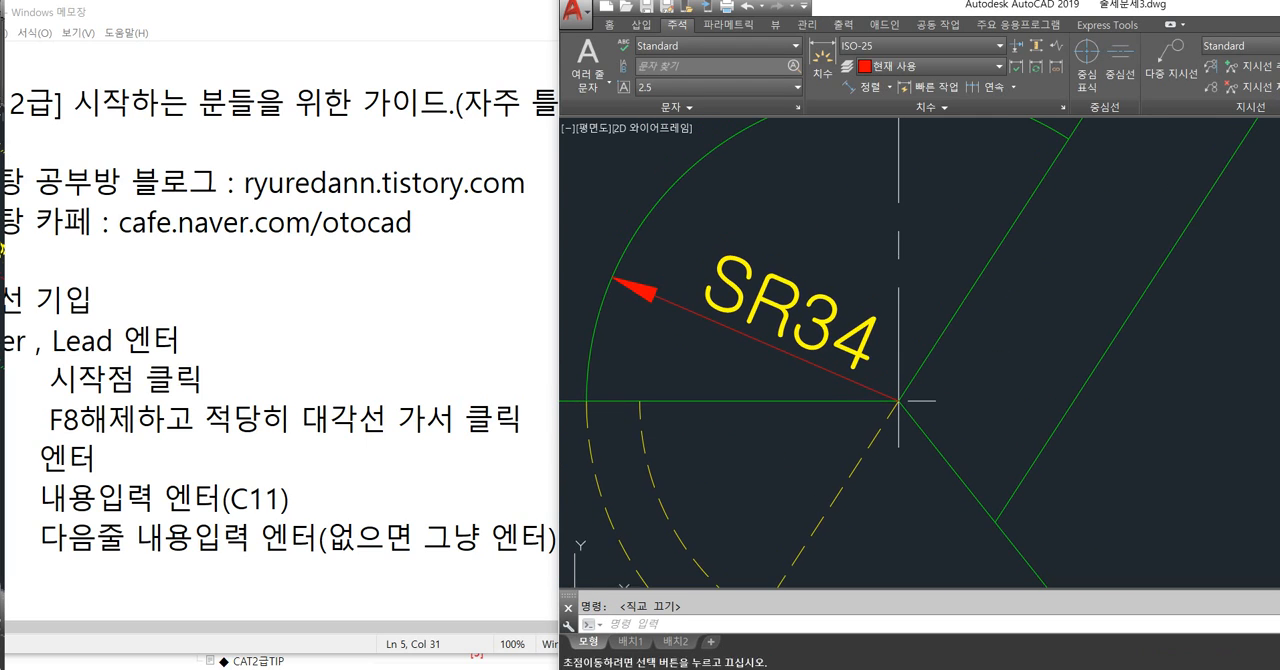
pyautogui.moveTo(899, 400); pyautogui.dragTo(923, 407, button='middle')
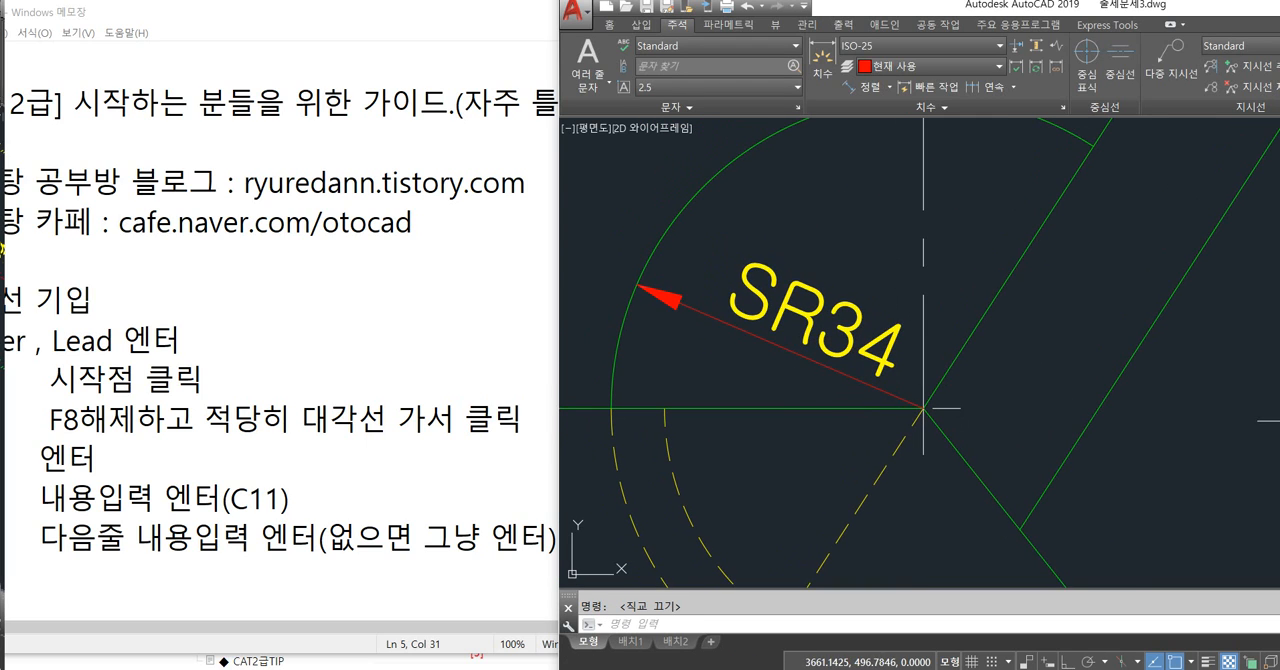
pyautogui.write('d')
pyautogui.press('Return')
pyautogui.press('F8')
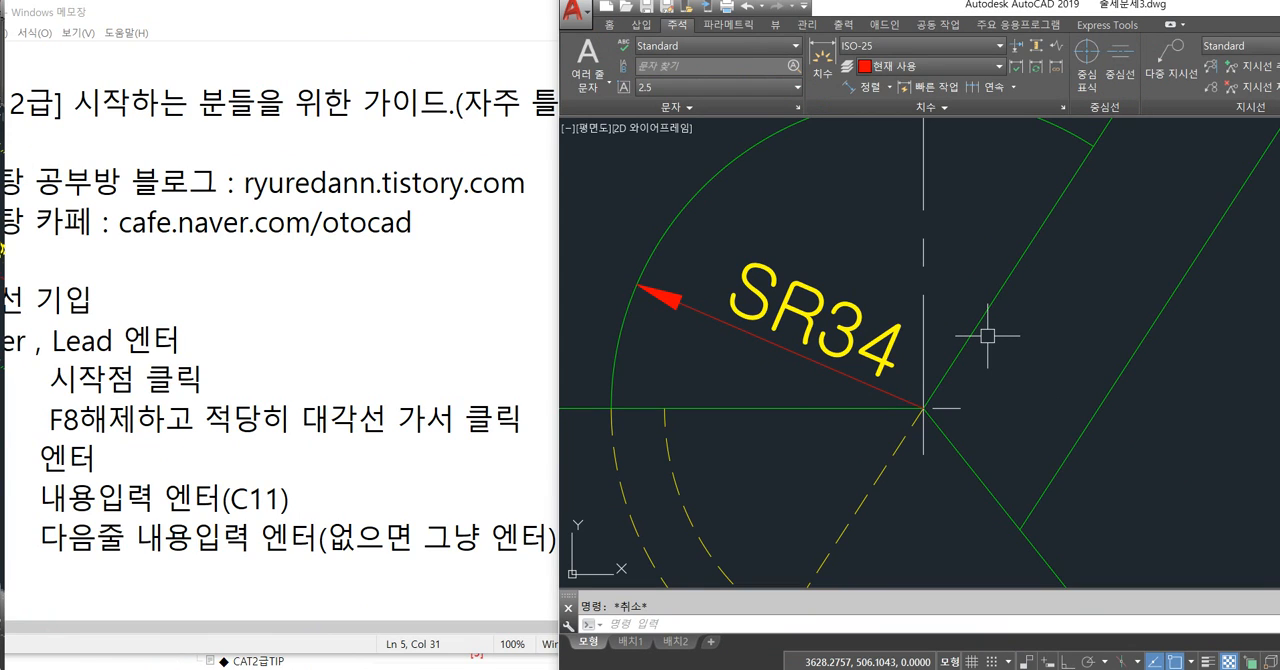
# Add a radius dimension inside the large arc, just above the SR34 dimension, and turn ortho mode off.
pyautogui.write('a')
pyautogui.press('Return')
pyautogui.click(740, 166)
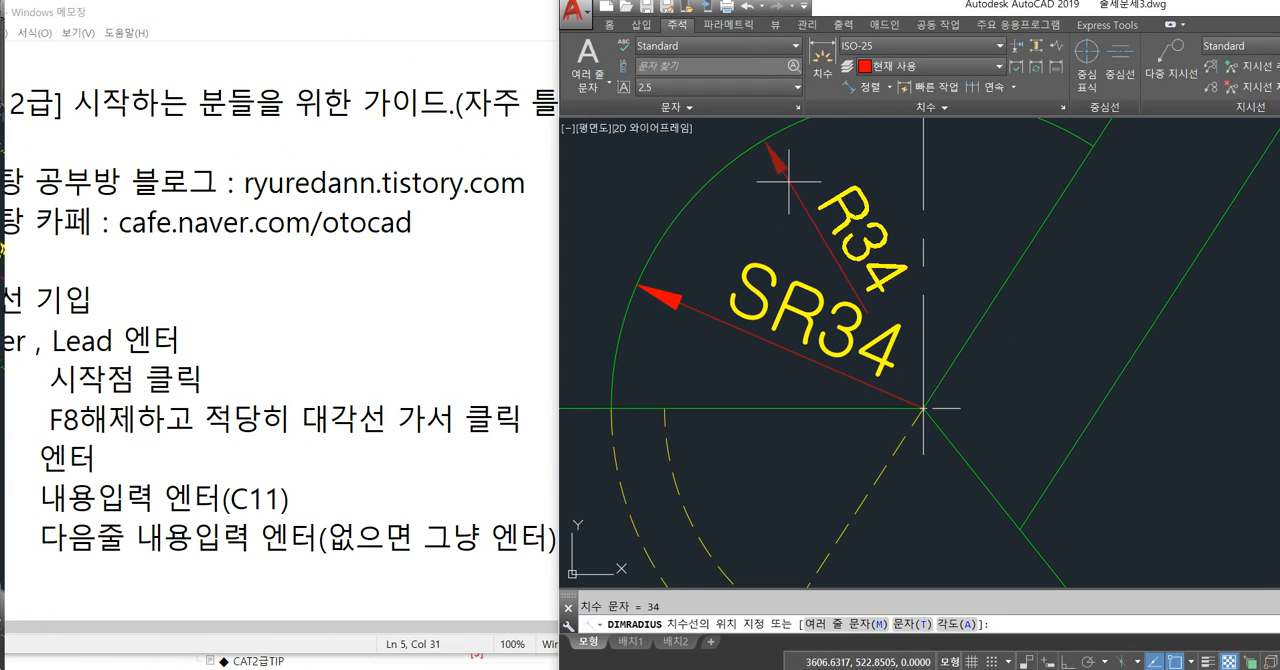
pyautogui.click(806, 179)
pyautogui.moveTo(1132, 388); pyautogui.dragTo(1093, 403, button='middle')
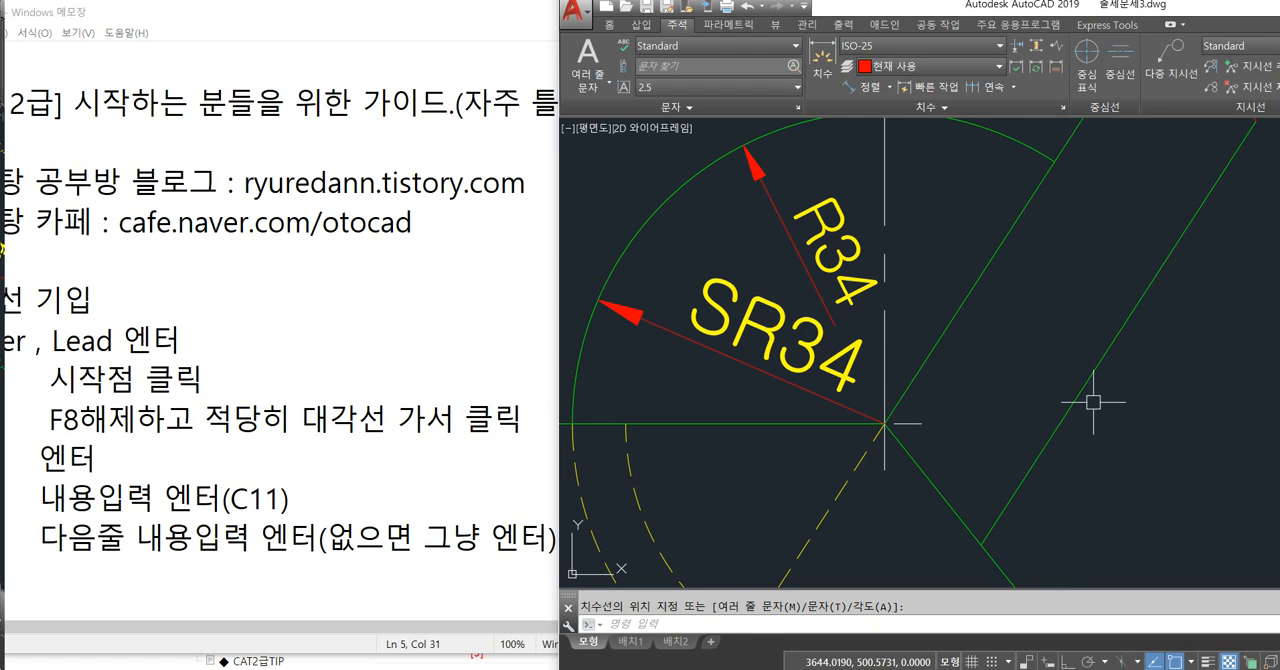
pyautogui.press('F8')
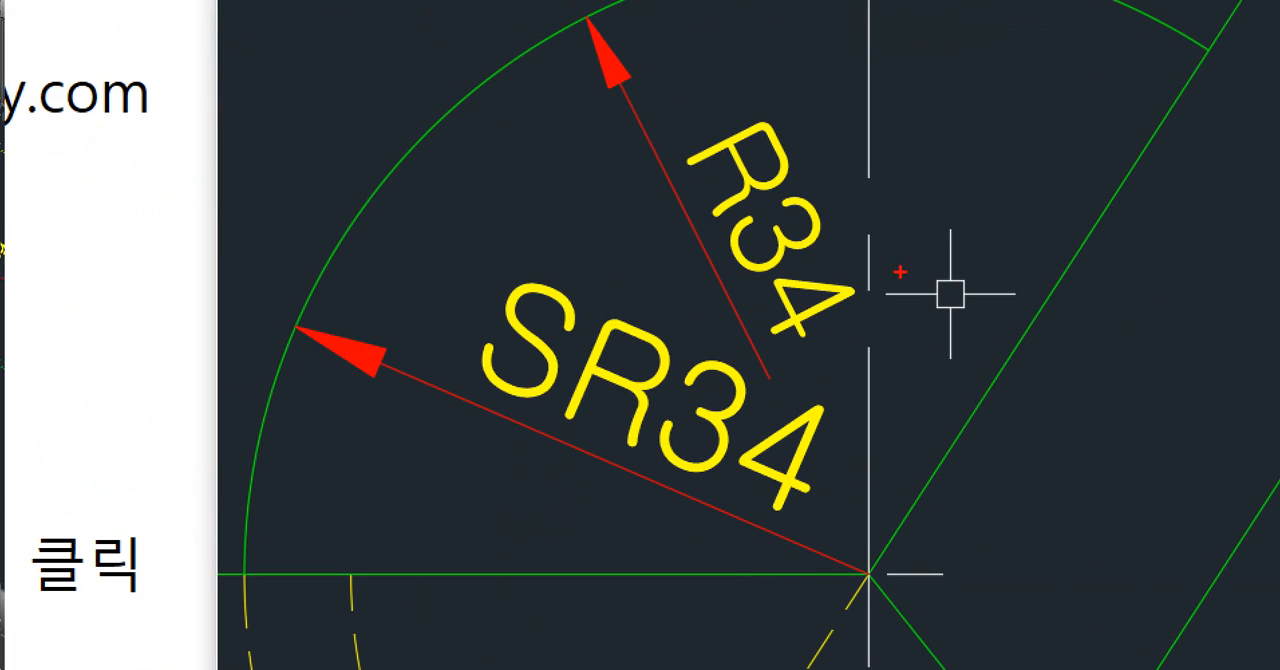
# Delete the R34 radius dimension from the large arc.
pyautogui.moveTo(872, 576)
pyautogui.keyDown('shift'); pyautogui.mouseDown()
pyautogui.moveTo(808, 378)
pyautogui.moveTo(775, 379)
pyautogui.mouseUp(); pyautogui.keyUp('shift')
pyautogui.moveTo(800, 402); pyautogui.dragTo(760, 479)
pyautogui.moveTo(750, 414); pyautogui.dragTo(872, 448)
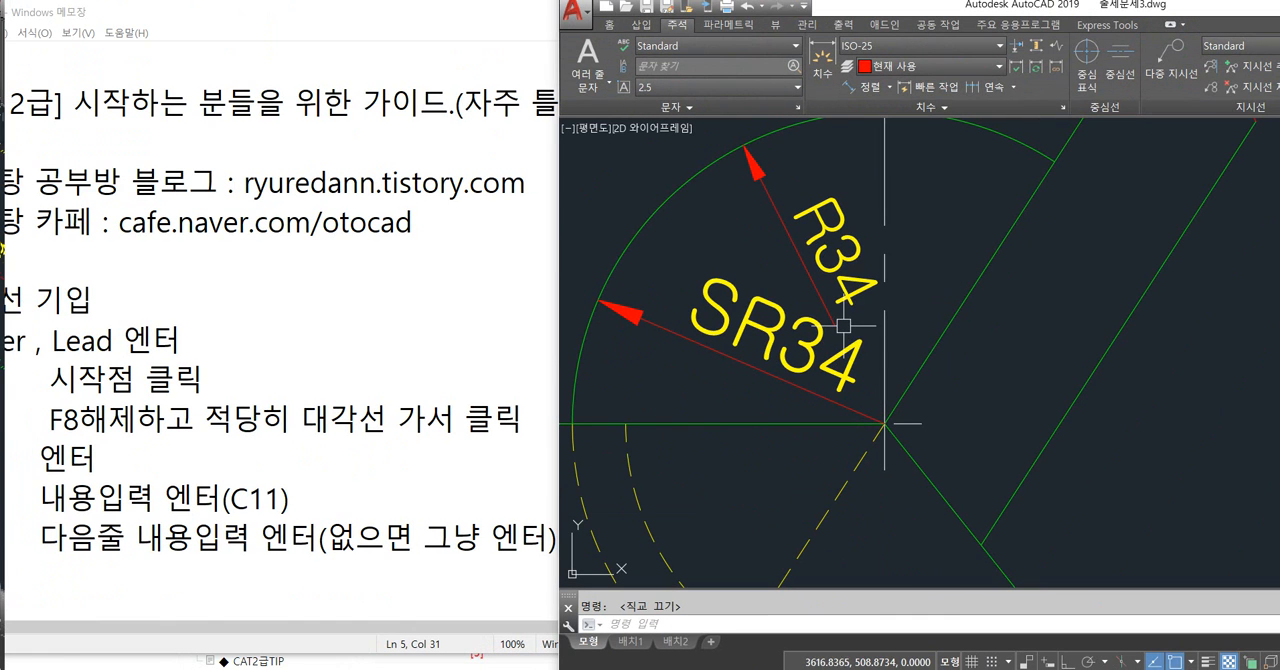
pyautogui.click(835, 123)
pyautogui.click(835, 173)
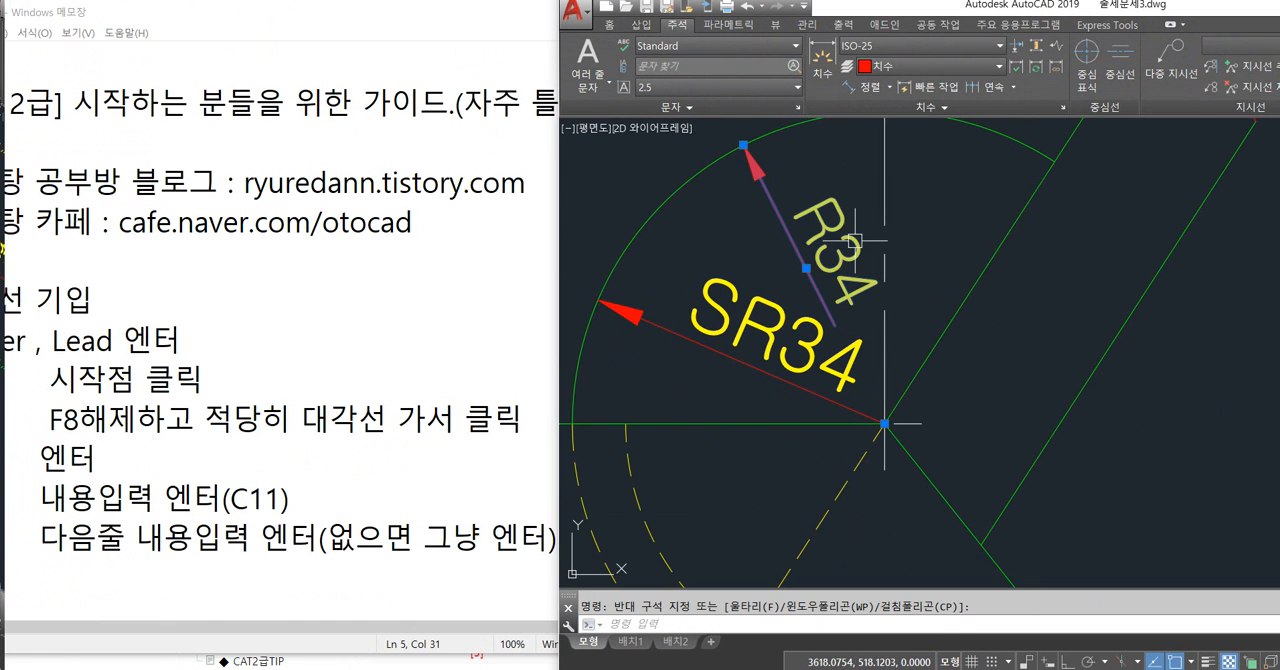
pyautogui.press('Delete')
# Override the current ISO-25 dimension style's fit option to 화살표, so the arrows move out first.
pyautogui.write('d')
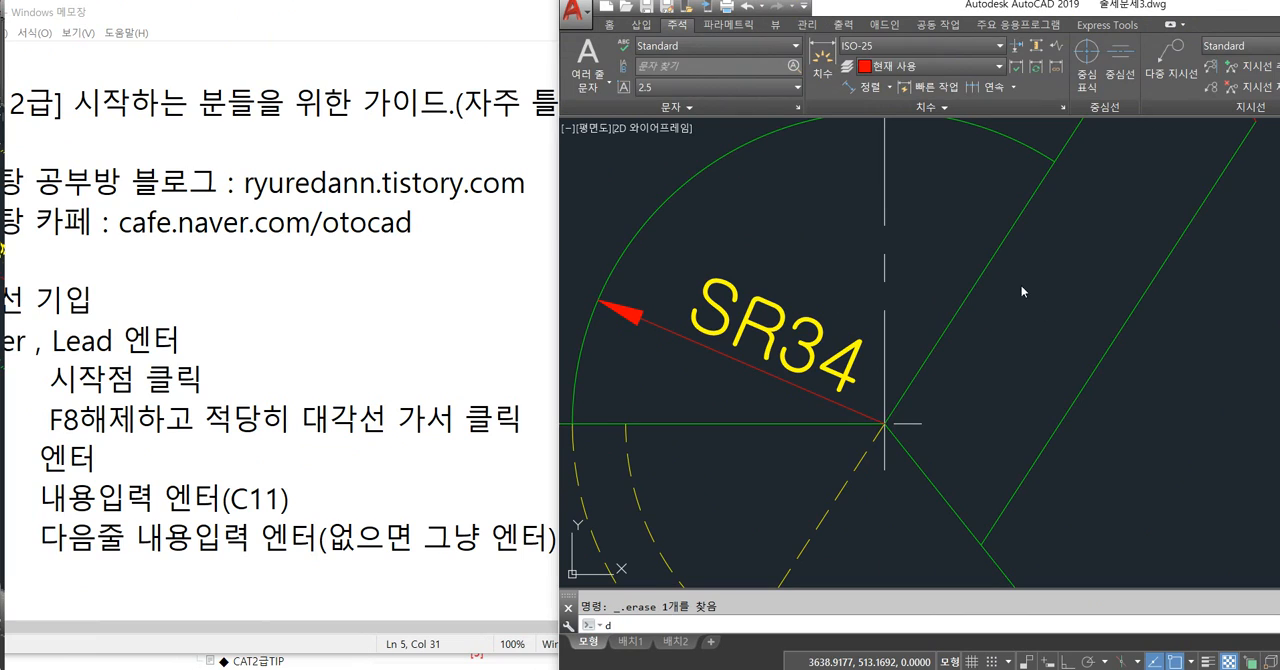
pyautogui.press('Return')
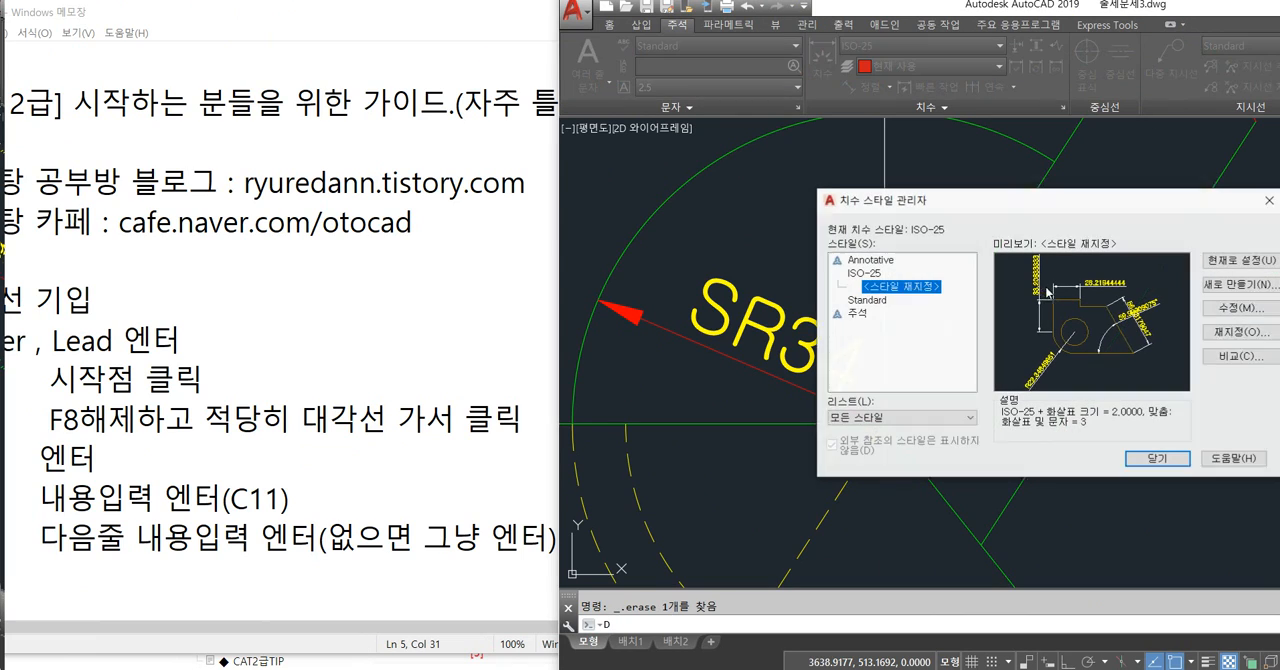
pyautogui.click(1234, 338)
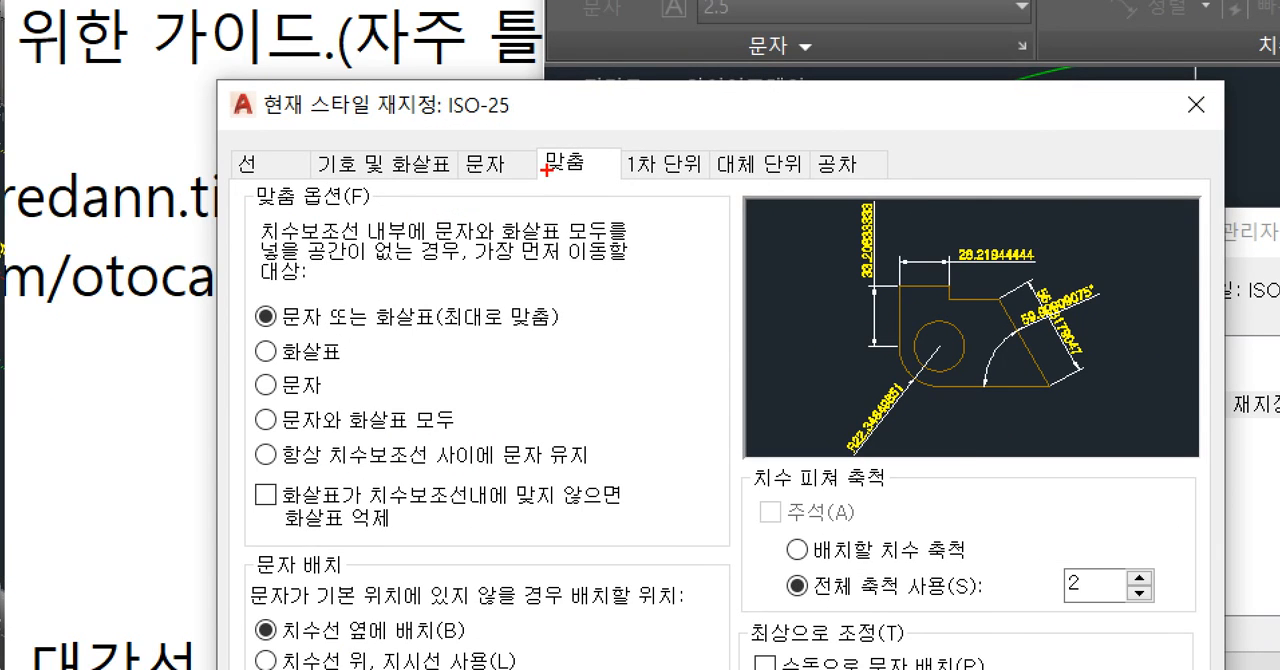
pyautogui.keyDown('ctrl'); pyautogui.moveTo(232, 181); pyautogui.dragTo(434, 229); pyautogui.keyUp('ctrl')
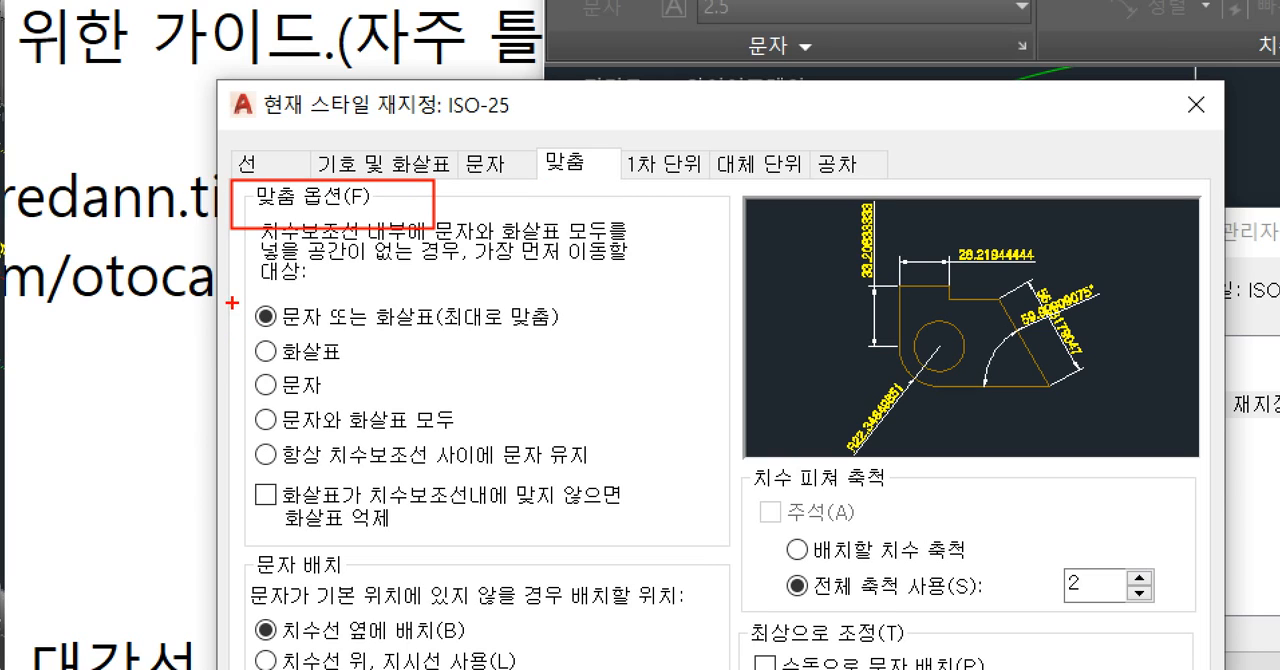
pyautogui.moveTo(217, 292)
pyautogui.keyDown('ctrl'); pyautogui.mouseDown()
pyautogui.moveTo(310, 322)
pyautogui.moveTo(569, 337)
pyautogui.moveTo(708, 310)
pyautogui.mouseUp(); pyautogui.keyUp('ctrl')
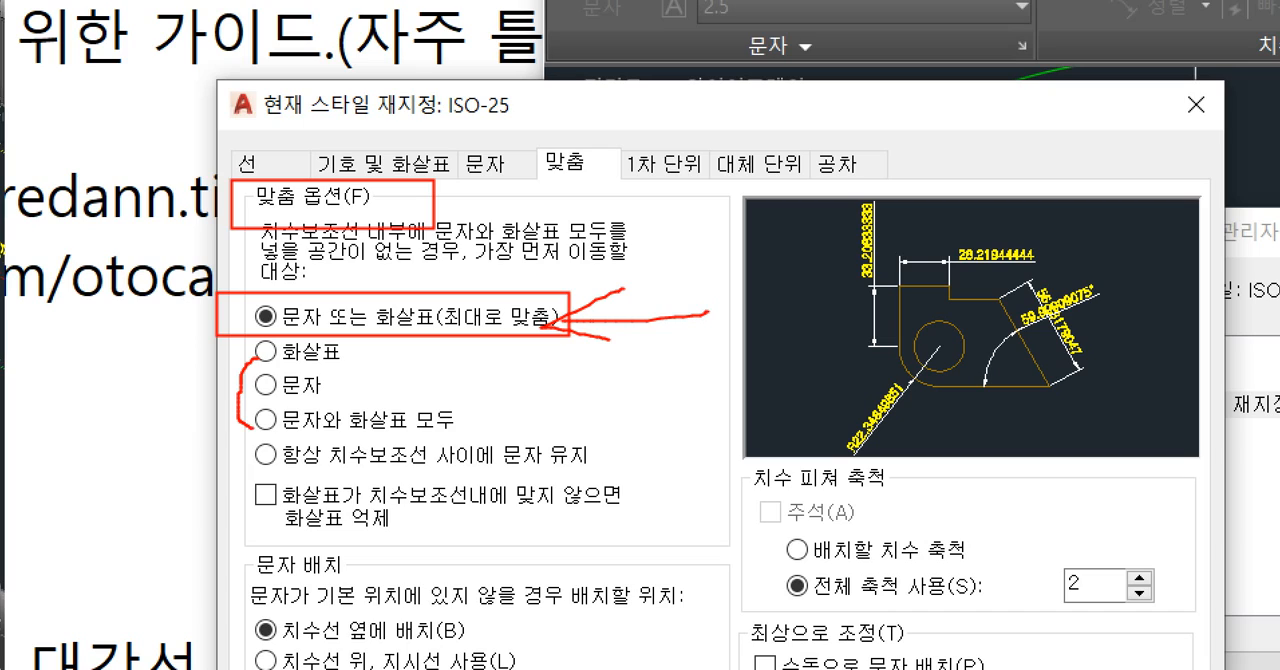
pyautogui.moveTo(228, 368)
pyautogui.mouseDown()
pyautogui.moveTo(408, 362)
pyautogui.moveTo(316, 440)
pyautogui.mouseUp()
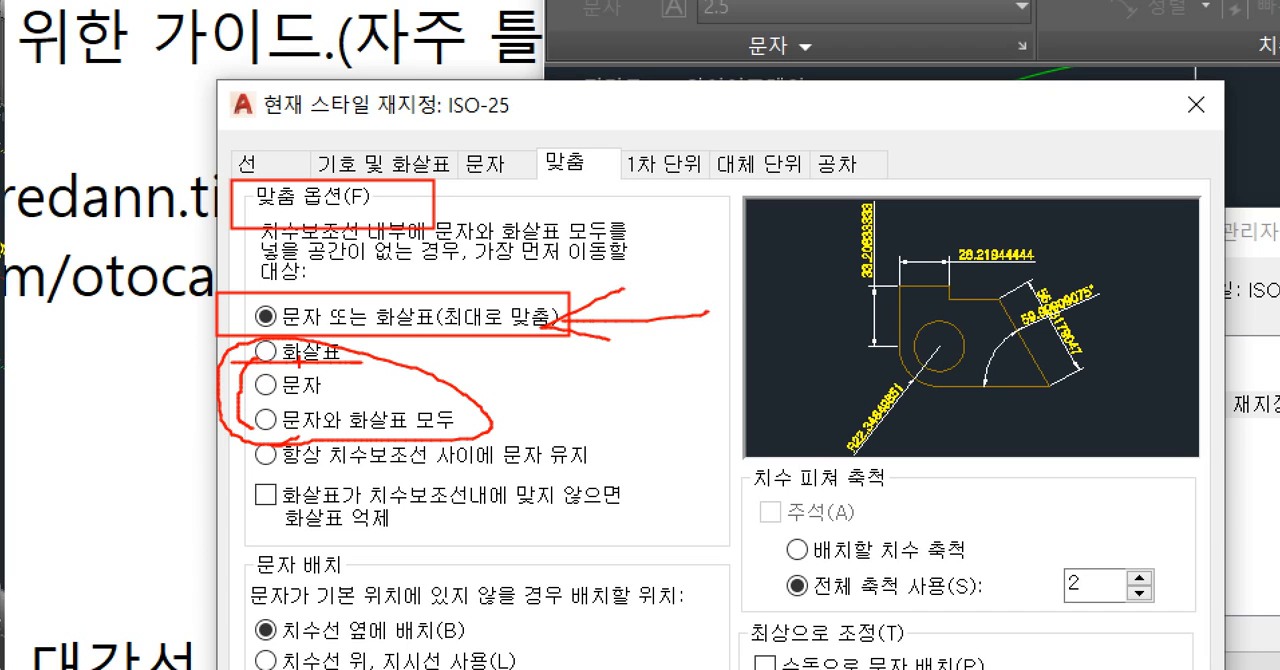
pyautogui.press('Escape')
pyautogui.click(446, 261)
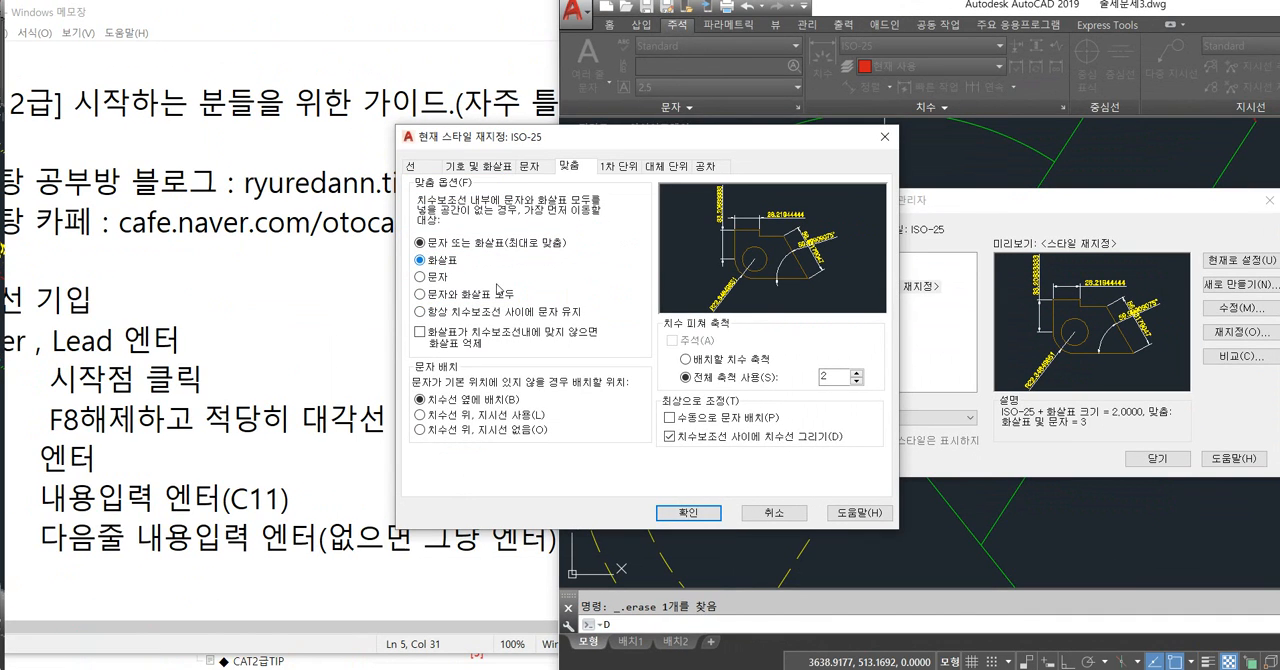
pyautogui.click(689, 511)
pyautogui.click(1157, 458)
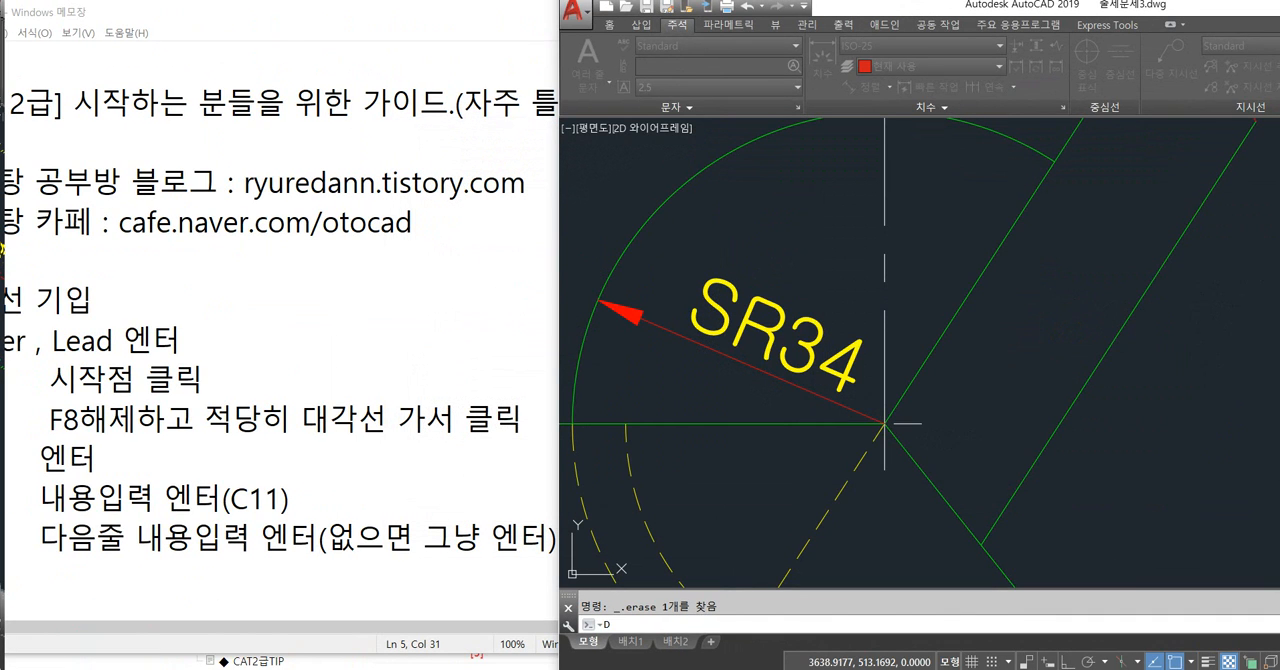
# Add a radius dimension to the large arc, placed inside it just above the SR34 dimension.
pyautogui.write('dra')
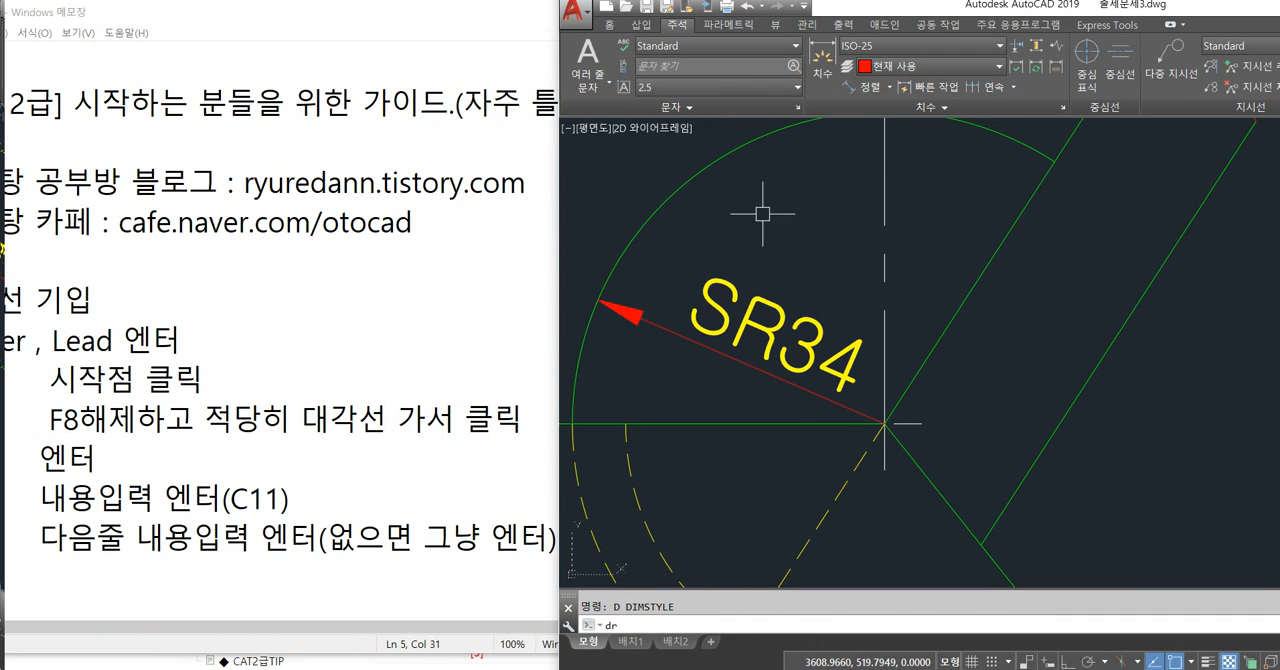
pyautogui.press('Return')
pyautogui.click(768, 136)
pyautogui.click(770, 142)
pyautogui.click(822, 258)
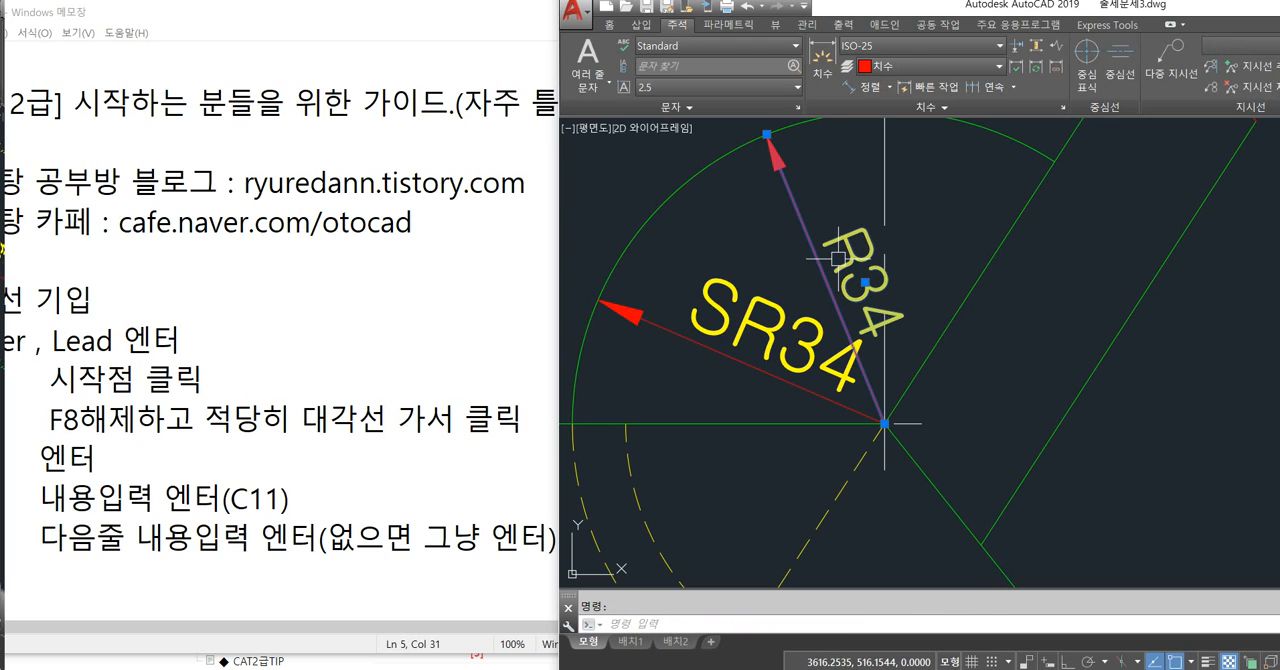
pyautogui.press('Escape')
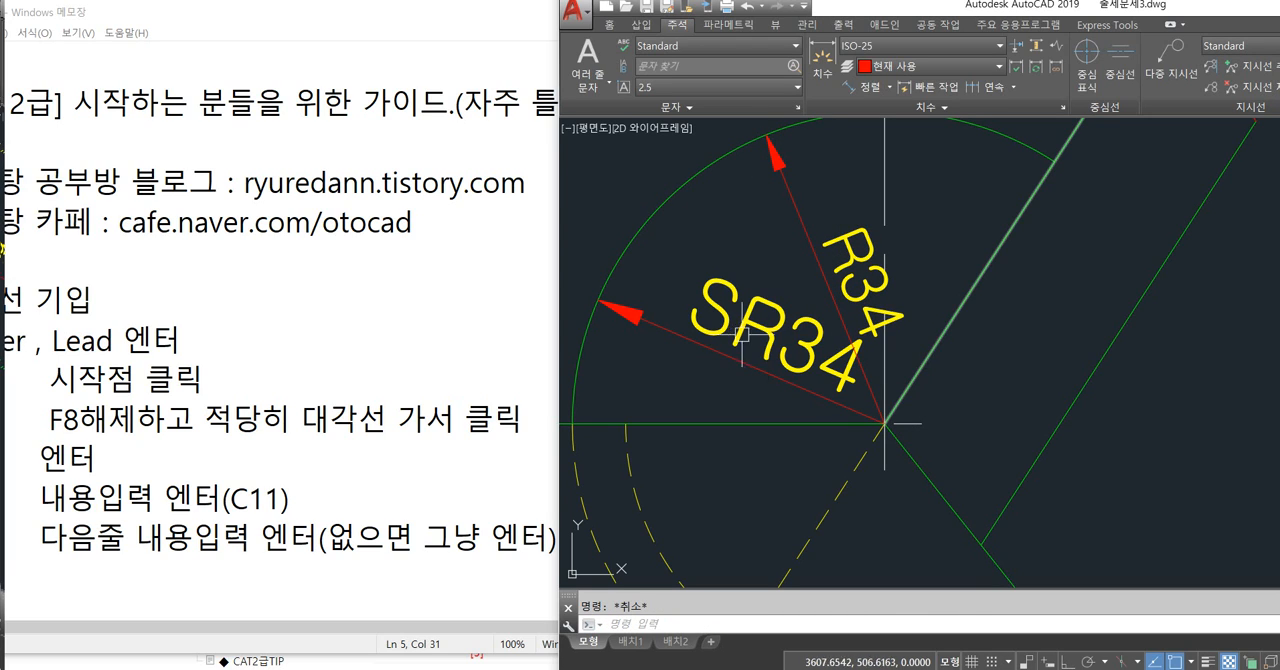
# Prefix the new radius dimension's text with S so it reads SR34.
pyautogui.click(828, 254)
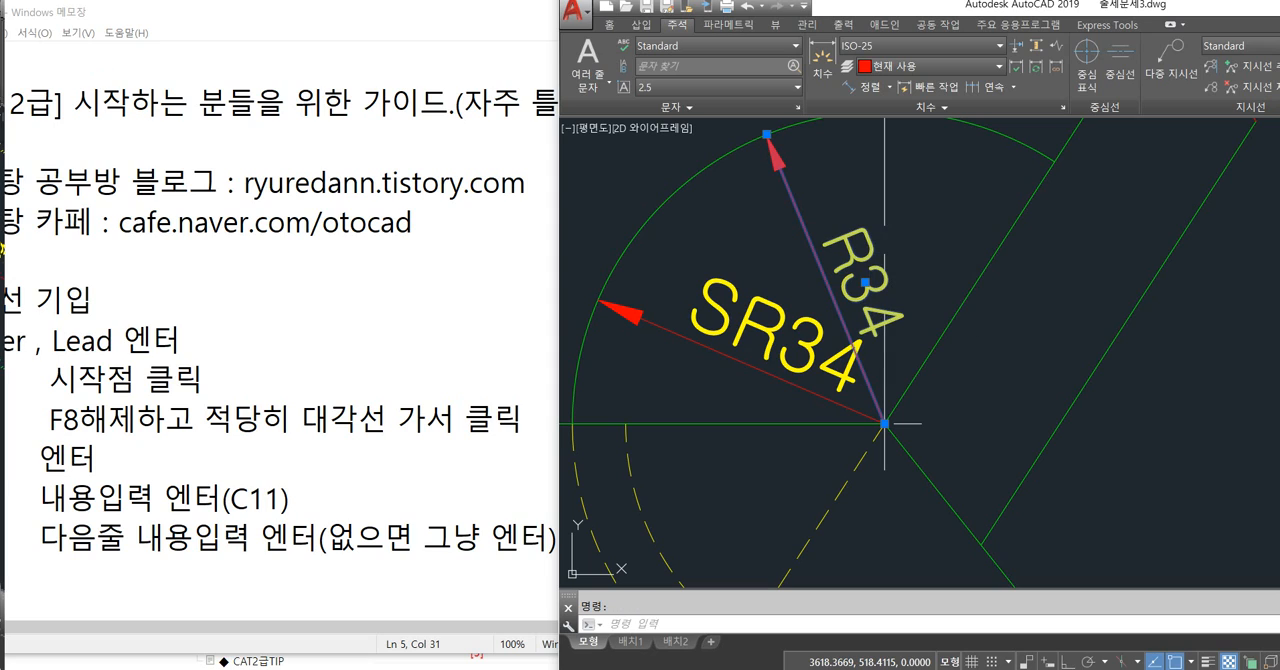
pyautogui.doubleClick(845, 290)
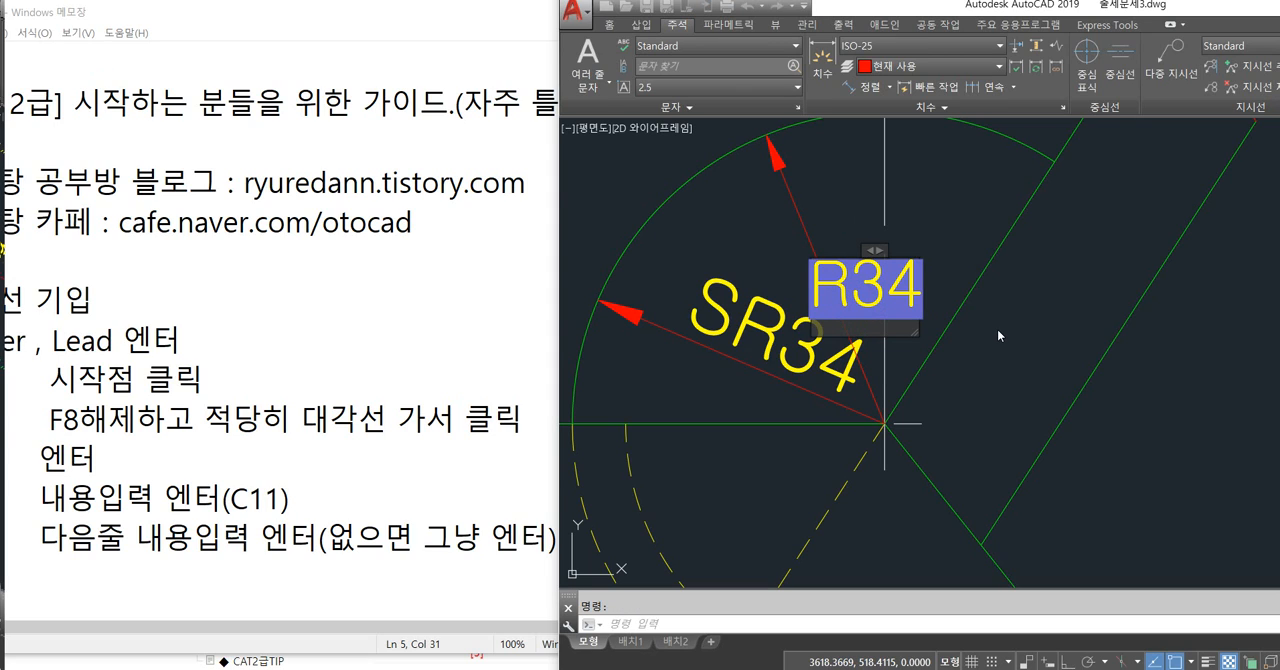
pyautogui.write('S')
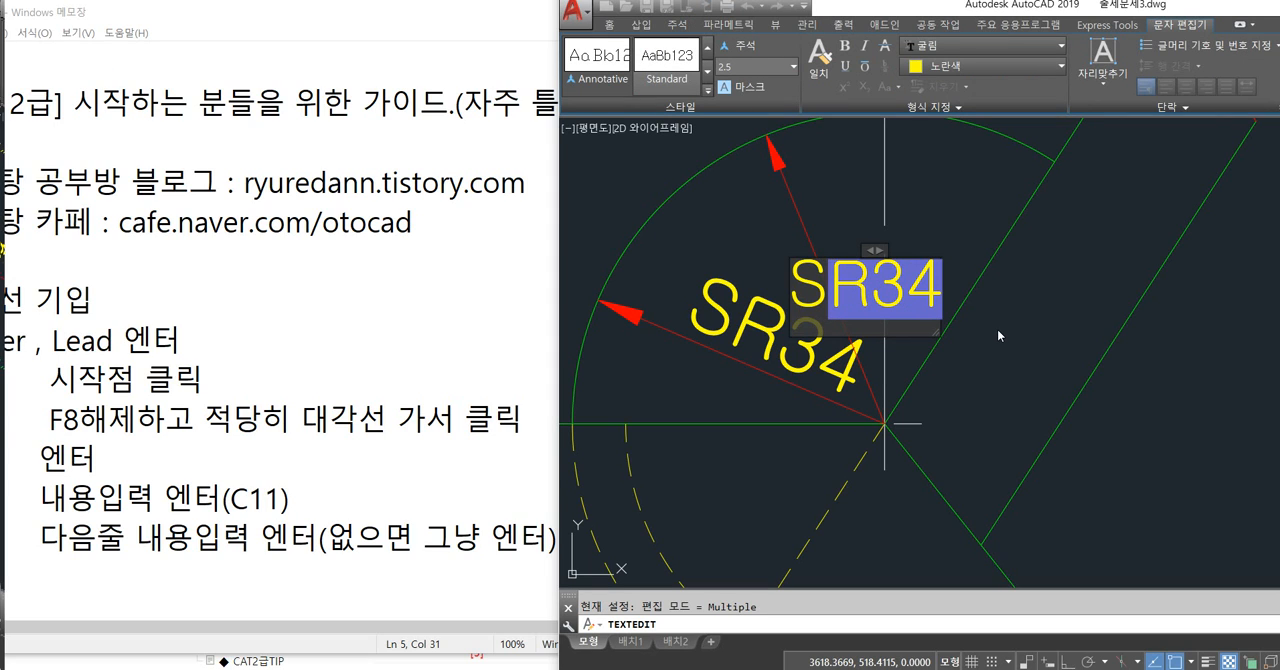
pyautogui.click(1106, 336)
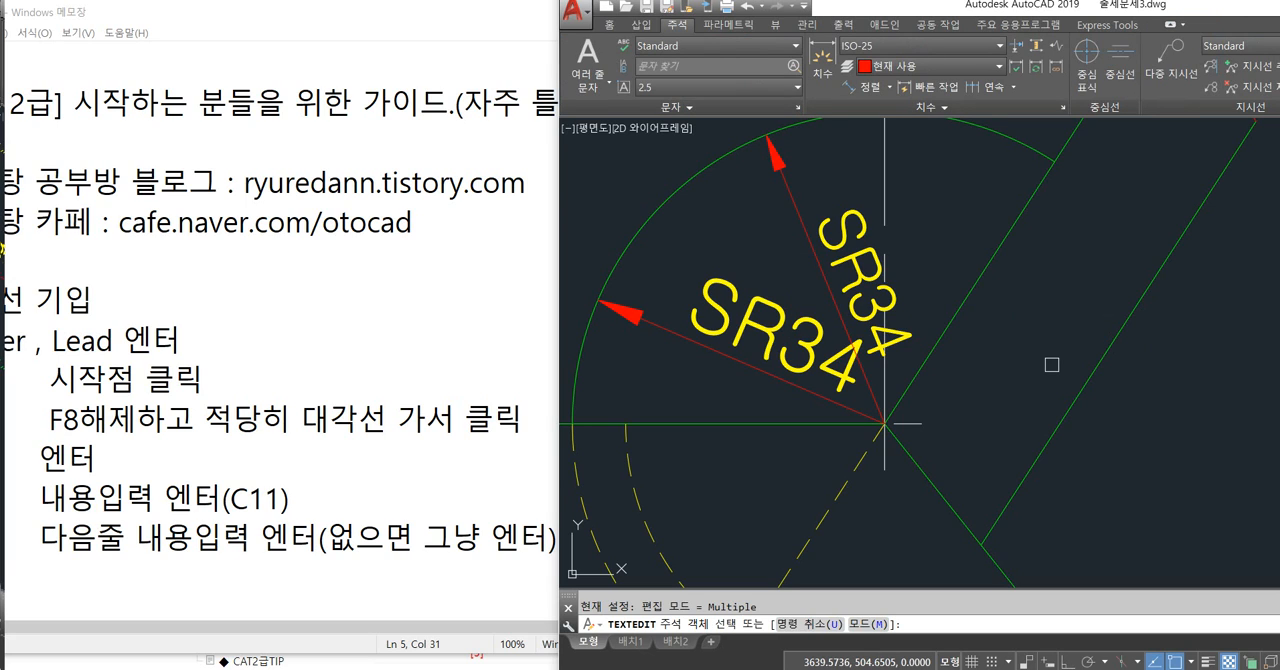
pyautogui.press('Escape')
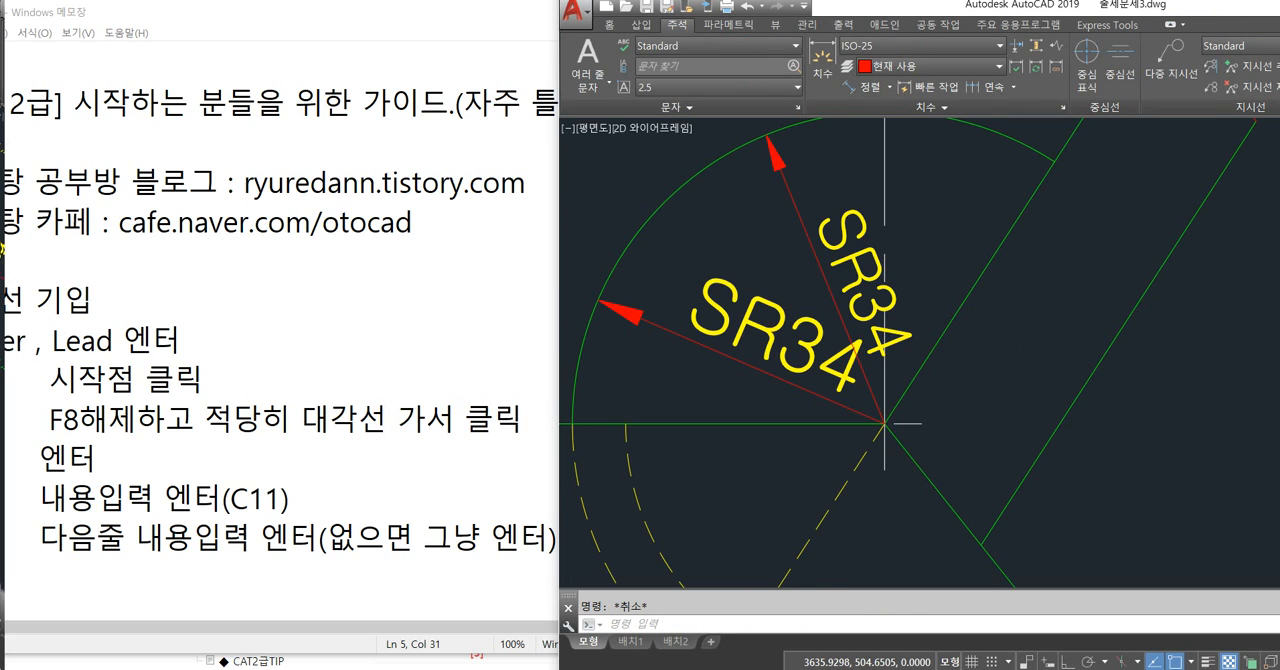
# Review the ISO-25 style override in the Dimension Style Manager and close it without changes.
pyautogui.scroll(-2, 1018, 362)
pyautogui.moveTo(1018, 362); pyautogui.dragTo(1015, 365, button='middle')
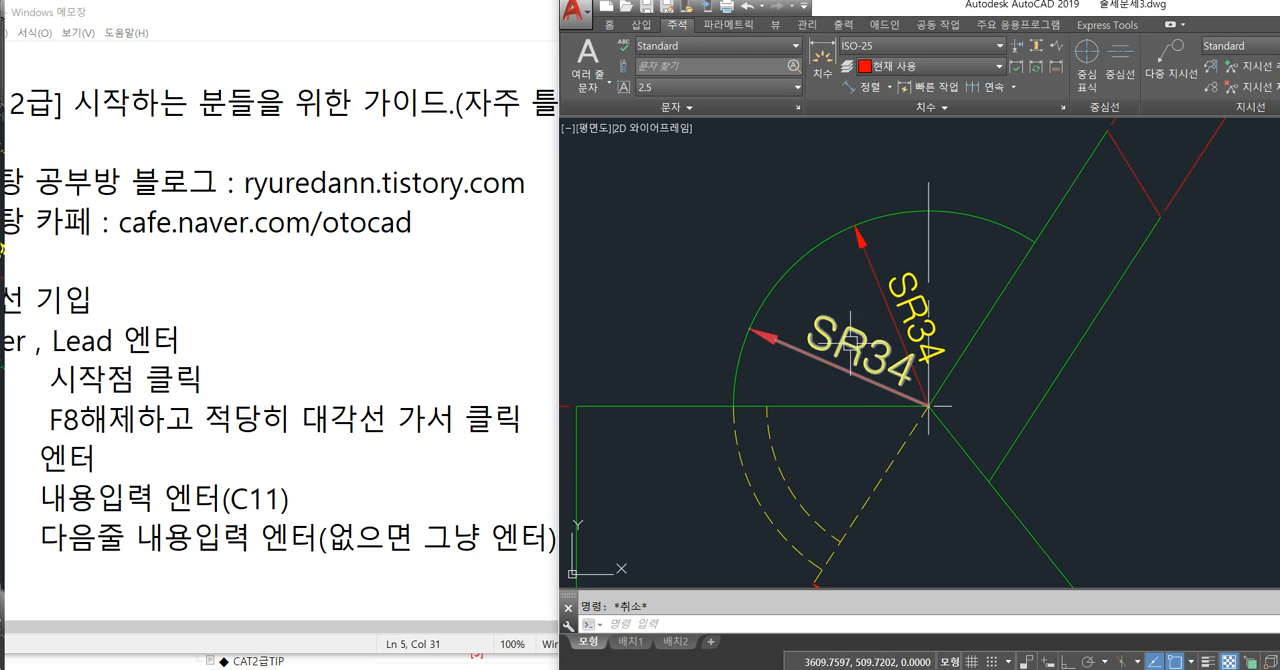
pyautogui.write('d')
pyautogui.press('Return')
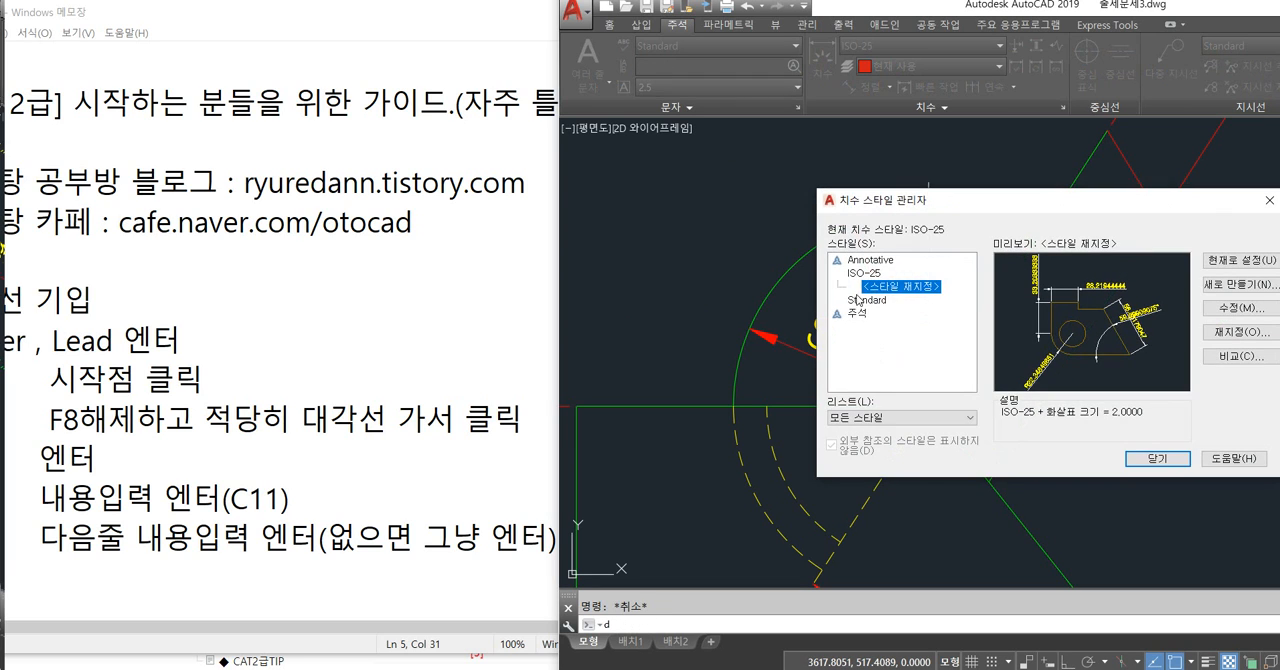
pyautogui.moveTo(1065, 206); pyautogui.dragTo(995, 207)
pyautogui.press('Escape')
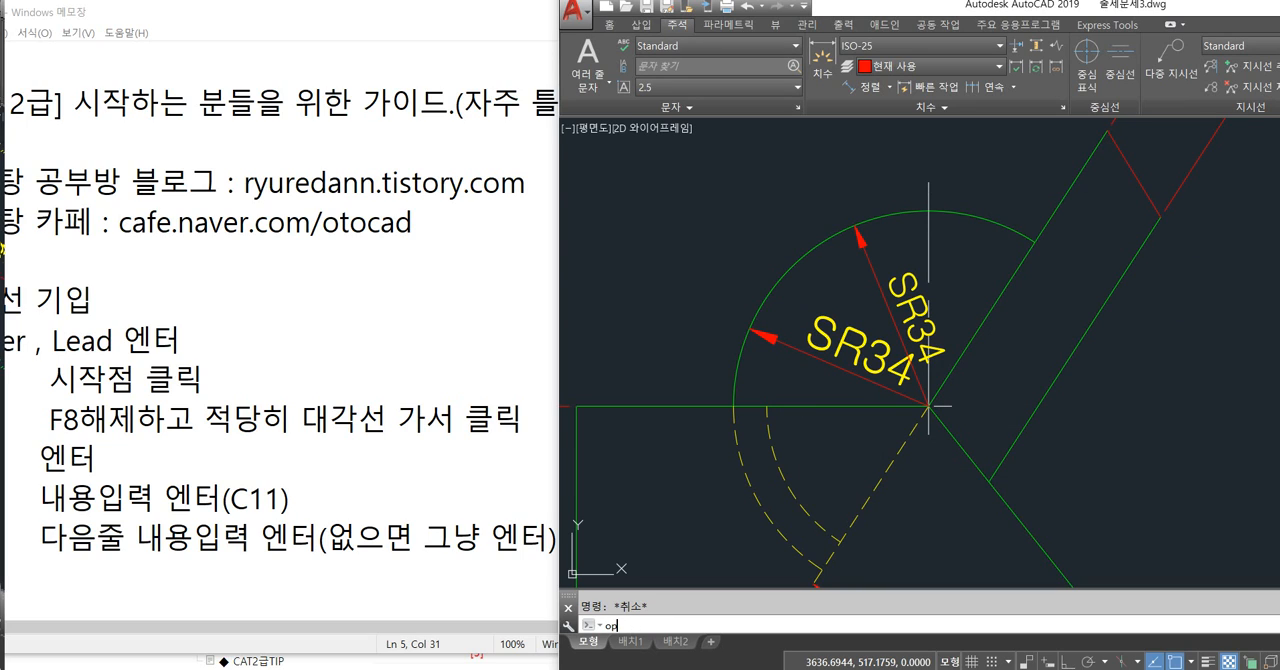
# Examine the double-click editing setting (두 번 클릭 편집) among the user preferences in the program options.
pyautogui.press('Return')
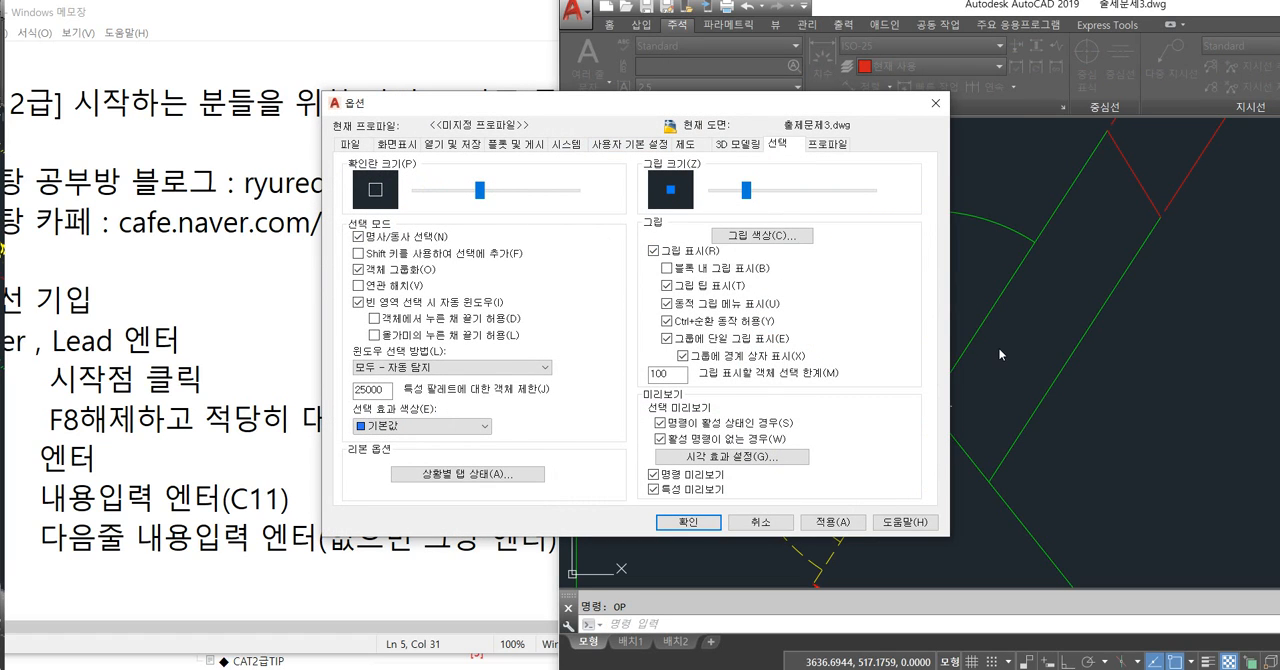
pyautogui.click(630, 144)
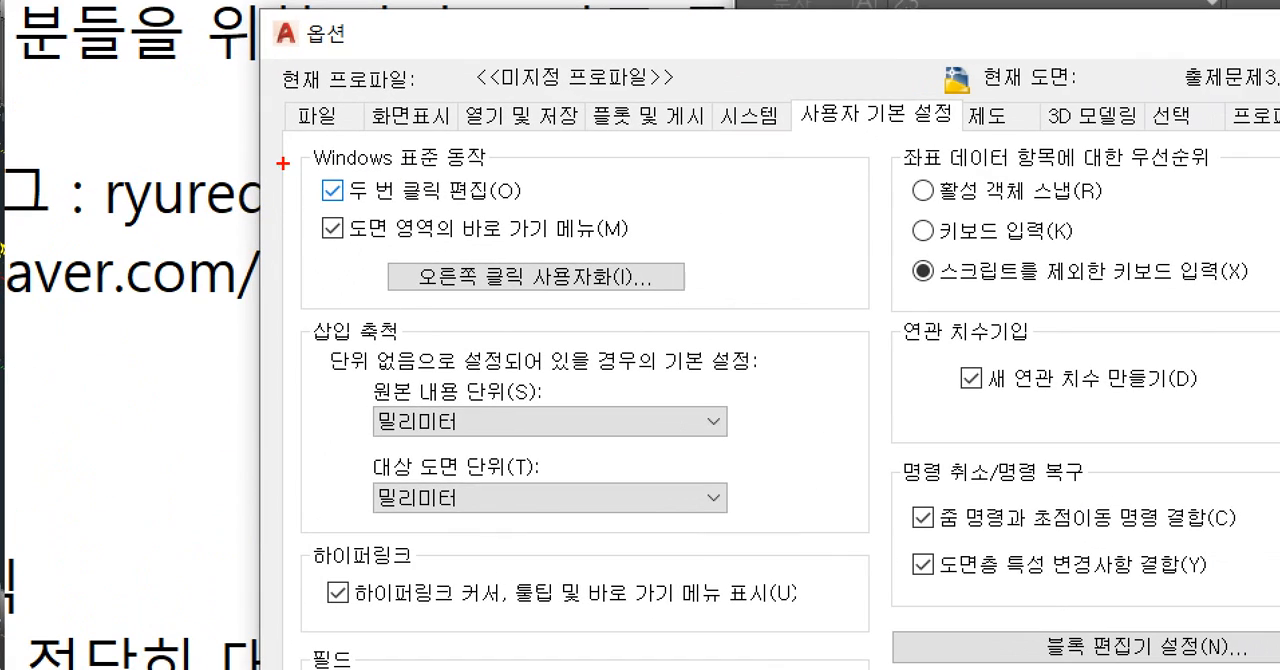
pyautogui.moveTo(283, 163); pyautogui.dragTo(533, 208)
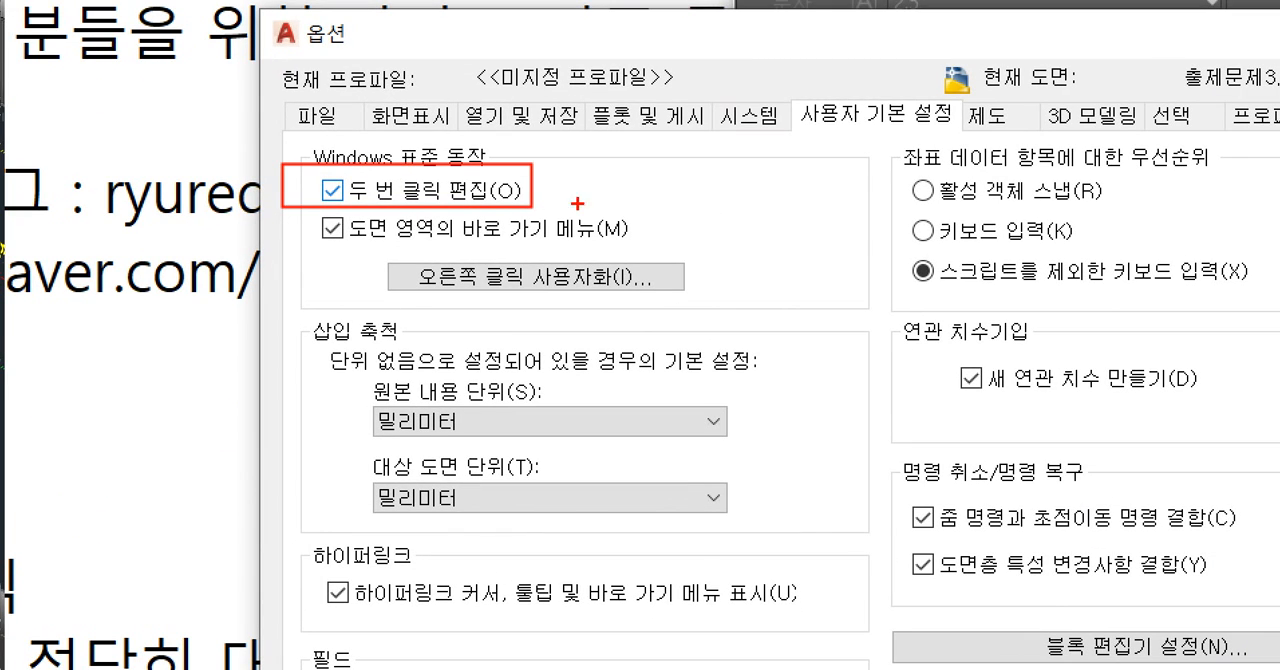
pyautogui.moveTo(590, 150); pyautogui.dragTo(506, 187)
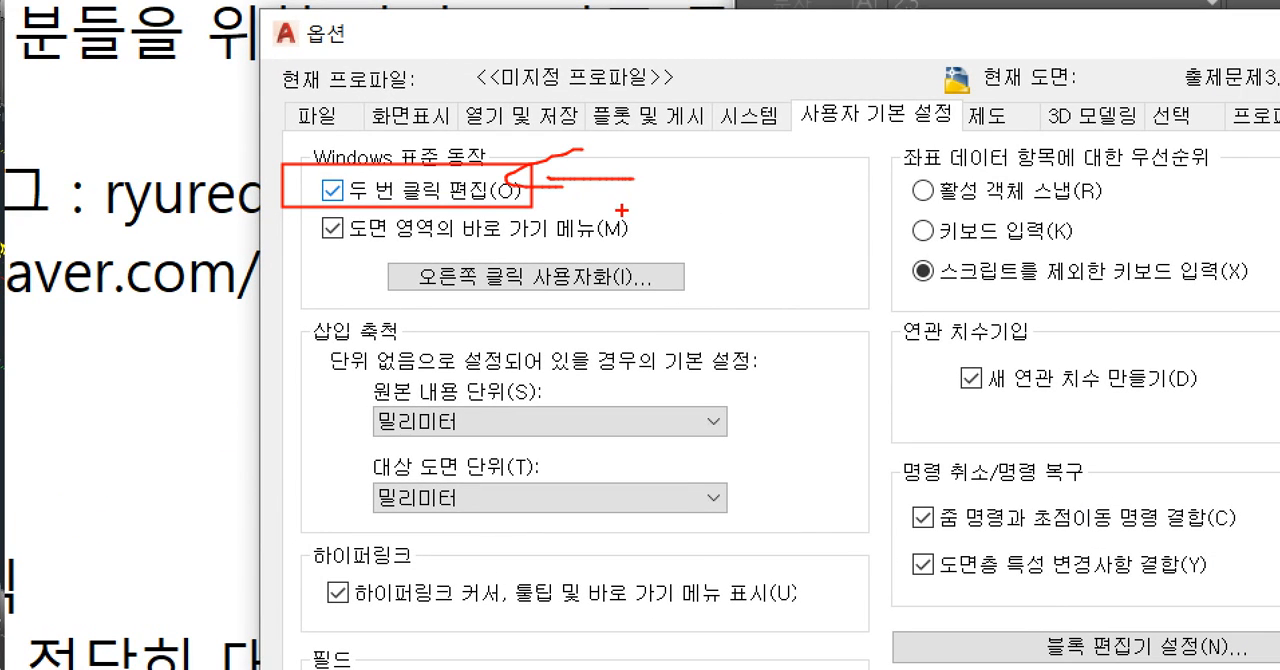
pyautogui.press('Escape')
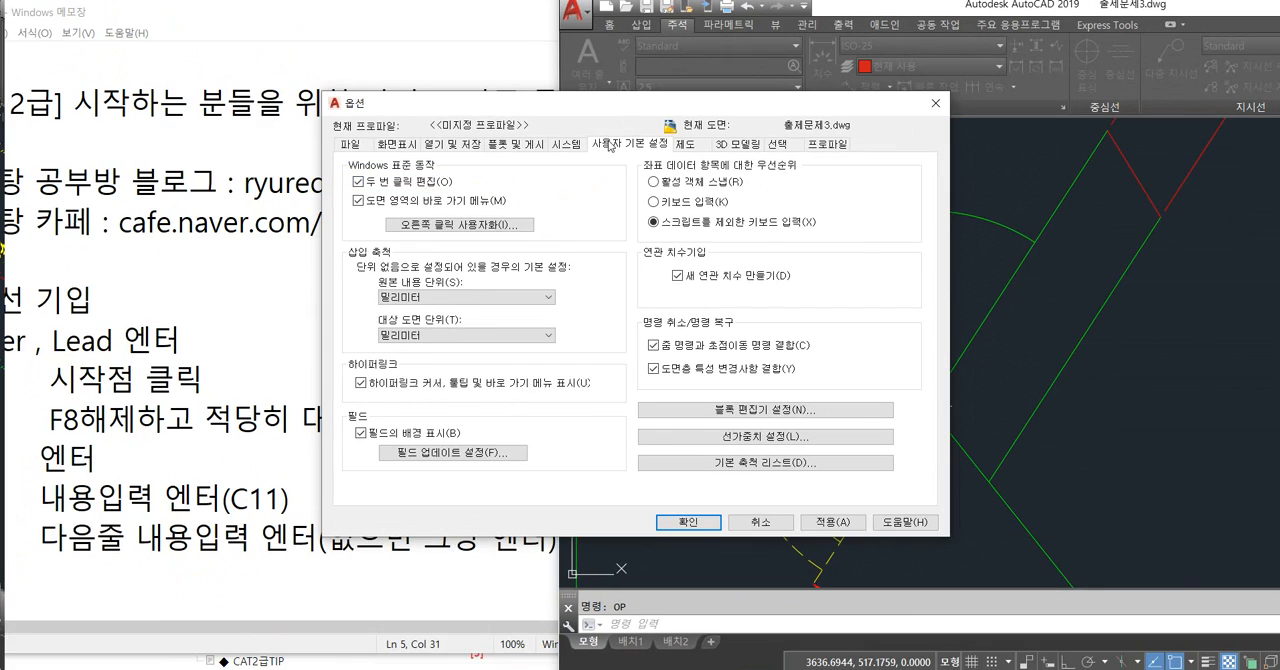
# Examine the noun/verb selection setting (명사/동사 선택) among the selection mode options.
pyautogui.click(779, 146)
pyautogui.hotkey('ctrl', '1')
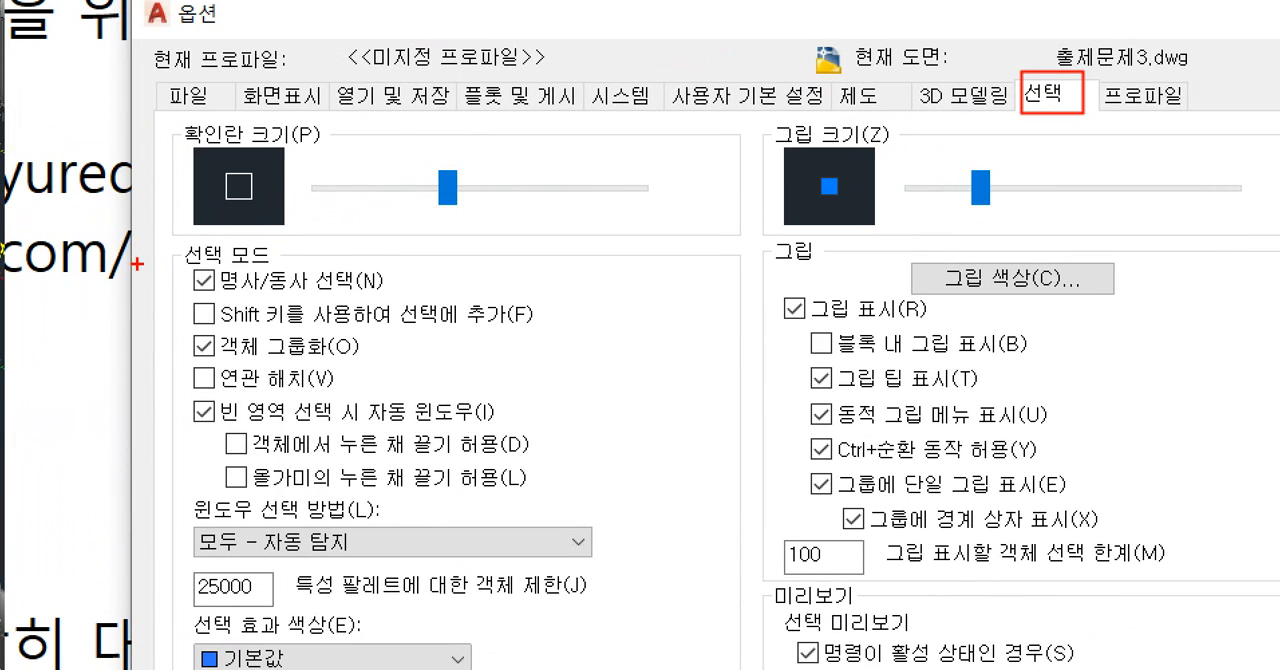
pyautogui.keyDown('ctrl'); pyautogui.keyDown('shift'); pyautogui.moveTo(147, 264); pyautogui.dragTo(410, 294); pyautogui.keyUp('shift'); pyautogui.keyUp('ctrl')
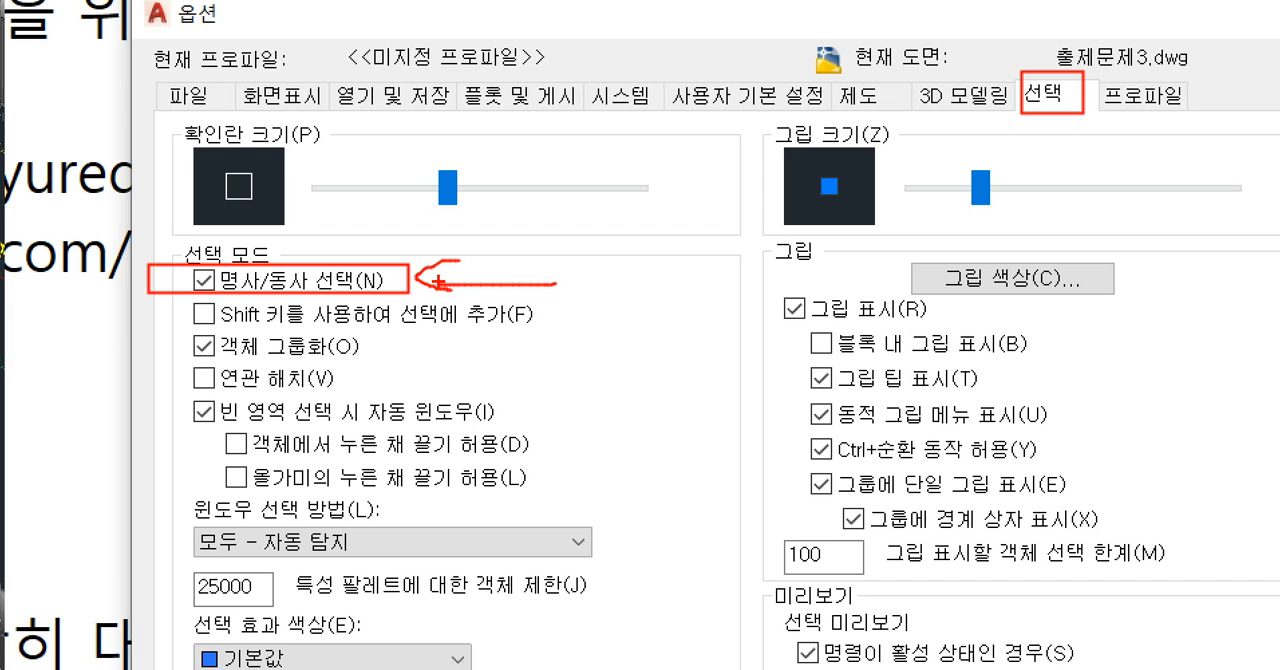
# Review noun/verb selection (명사/동사 선택) in the selection mode options and close the program options with it still enabled.
pyautogui.moveTo(245, 305)
pyautogui.mouseDown()
pyautogui.moveTo(205, 305)
pyautogui.moveTo(270, 228)
pyautogui.moveTo(424, 300)
pyautogui.moveTo(232, 318)
pyautogui.mouseUp()
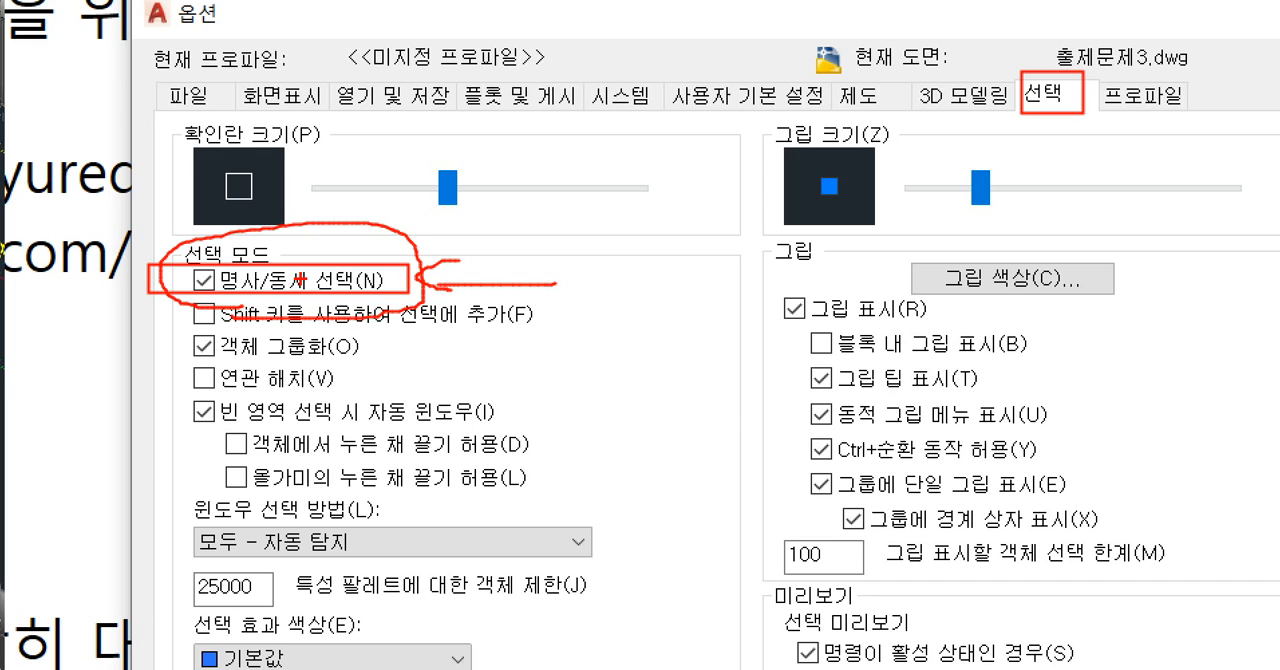
pyautogui.moveTo(1085, 120)
pyautogui.mouseDown()
pyautogui.moveTo(1090, 55)
pyautogui.moveTo(1062, 118)
pyautogui.moveTo(940, 120)
pyautogui.moveTo(420, 282)
pyautogui.mouseUp()
pyautogui.moveTo(472, 212)
pyautogui.mouseDown()
pyautogui.moveTo(425, 258)
pyautogui.moveTo(488, 264)
pyautogui.mouseUp()
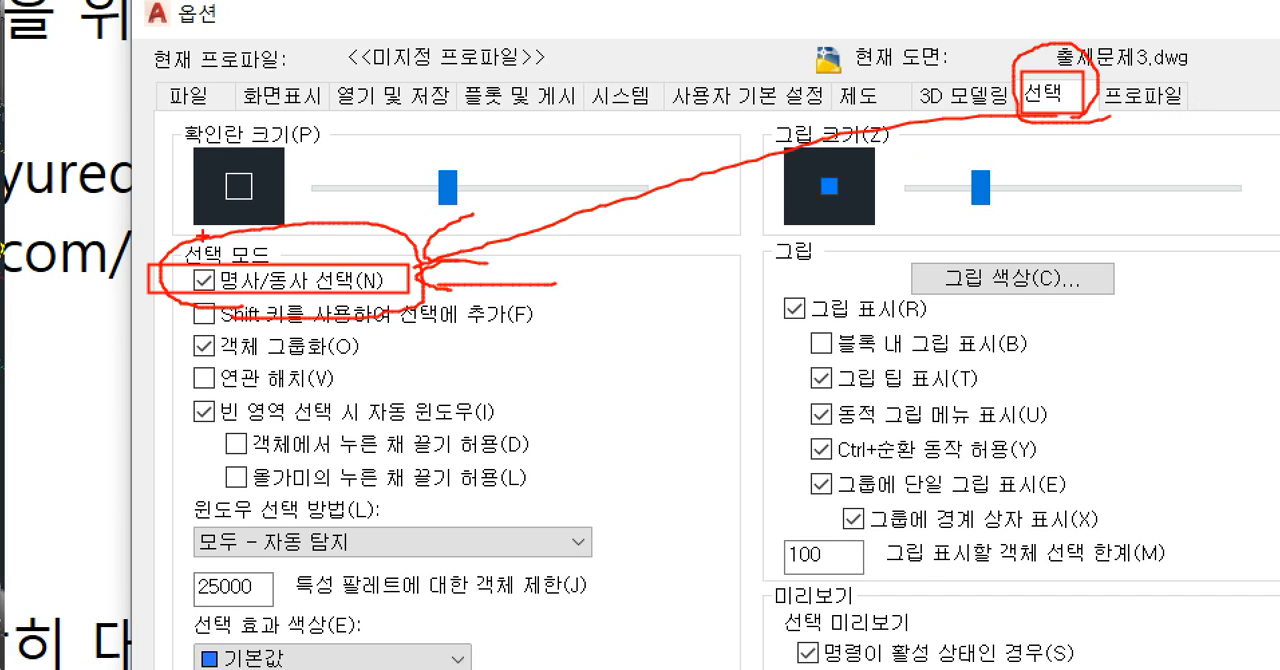
pyautogui.moveTo(215, 300)
pyautogui.mouseDown()
pyautogui.moveTo(185, 260)
pyautogui.moveTo(366, 258)
pyautogui.moveTo(192, 302)
pyautogui.mouseUp()
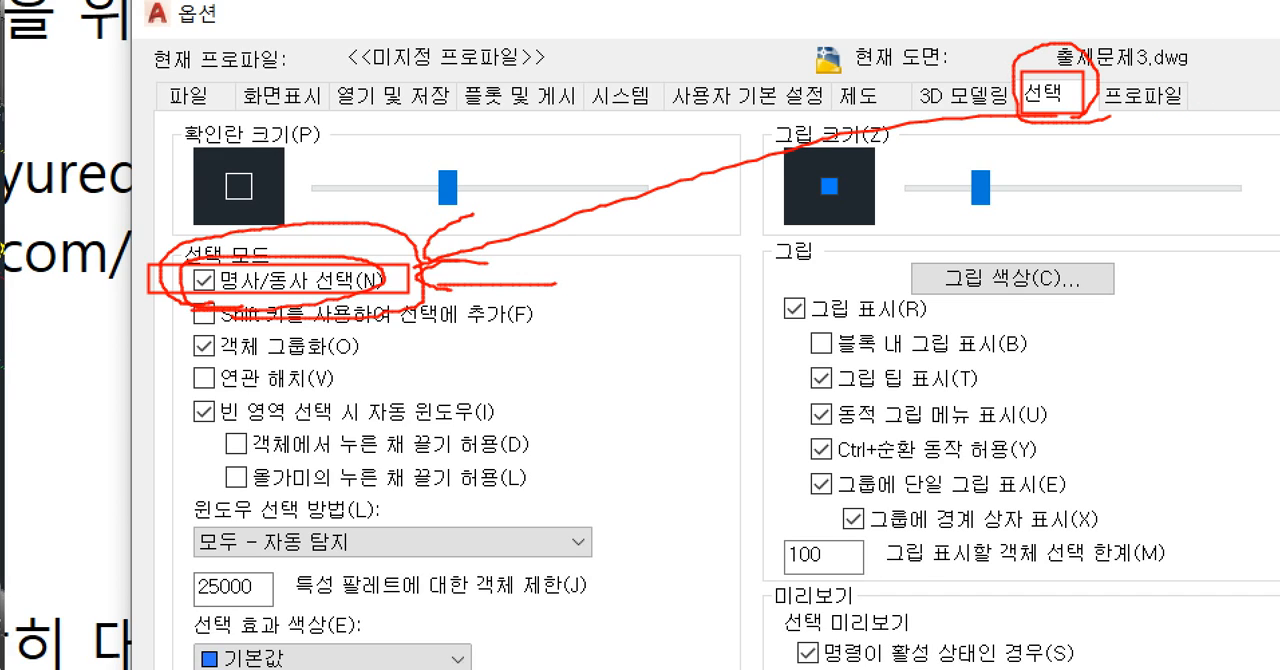
pyautogui.press('Escape')
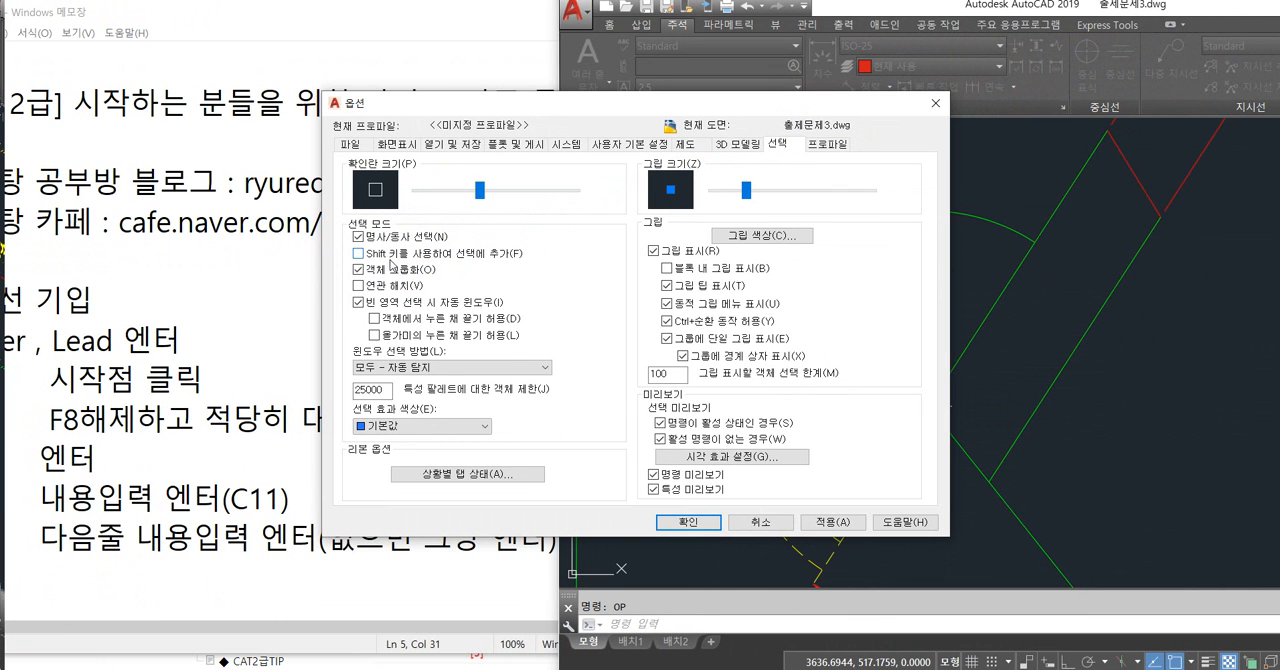
pyautogui.click(672, 522)
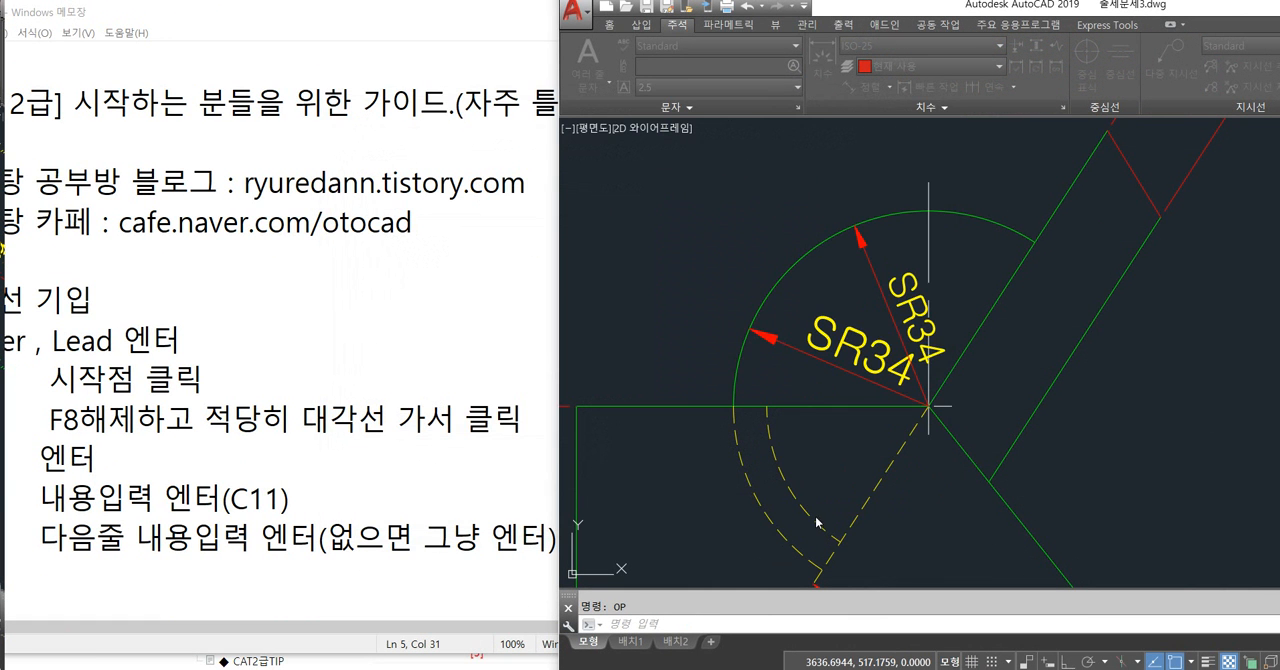
# Erase the steeper of the two SR34 radius dimensions on the arc.
pyautogui.click(876, 272)
pyautogui.press('Delete')
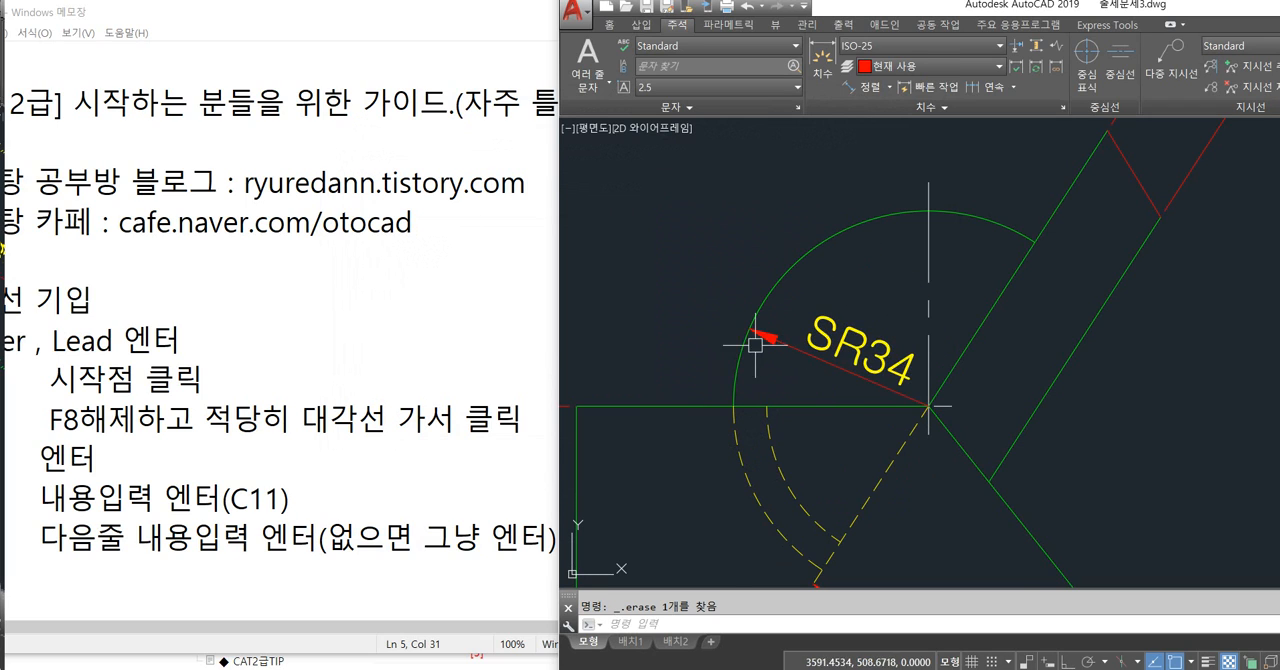
# Enable the Shift-to-add selection option (Shift 키를 사용하여 선택에 추가) in the program options and apply it.
pyautogui.scroll(-2, 757, 343)
pyautogui.moveTo(781, 342); pyautogui.dragTo(829, 344, button='middle')
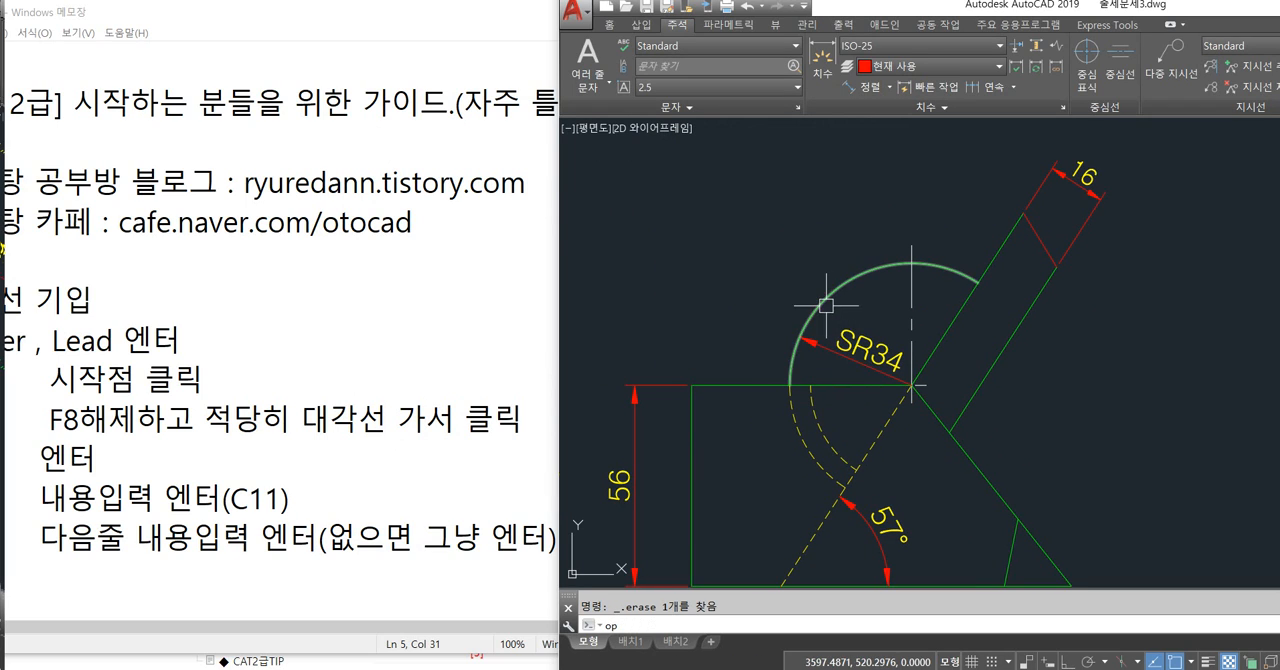
pyautogui.write('op')
pyautogui.press('Return')
pyautogui.moveTo(697, 108); pyautogui.dragTo(558, 108)
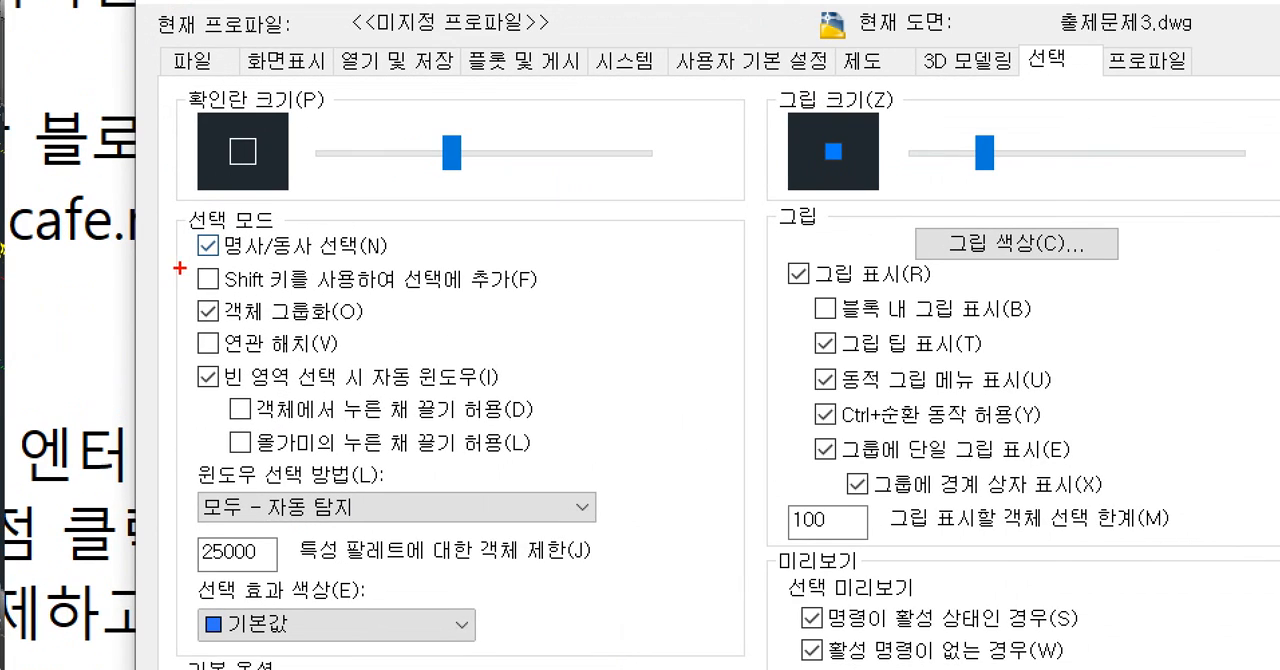
pyautogui.moveTo(184, 261)
pyautogui.mouseDown()
pyautogui.moveTo(364, 290)
pyautogui.moveTo(552, 291)
pyautogui.mouseUp()
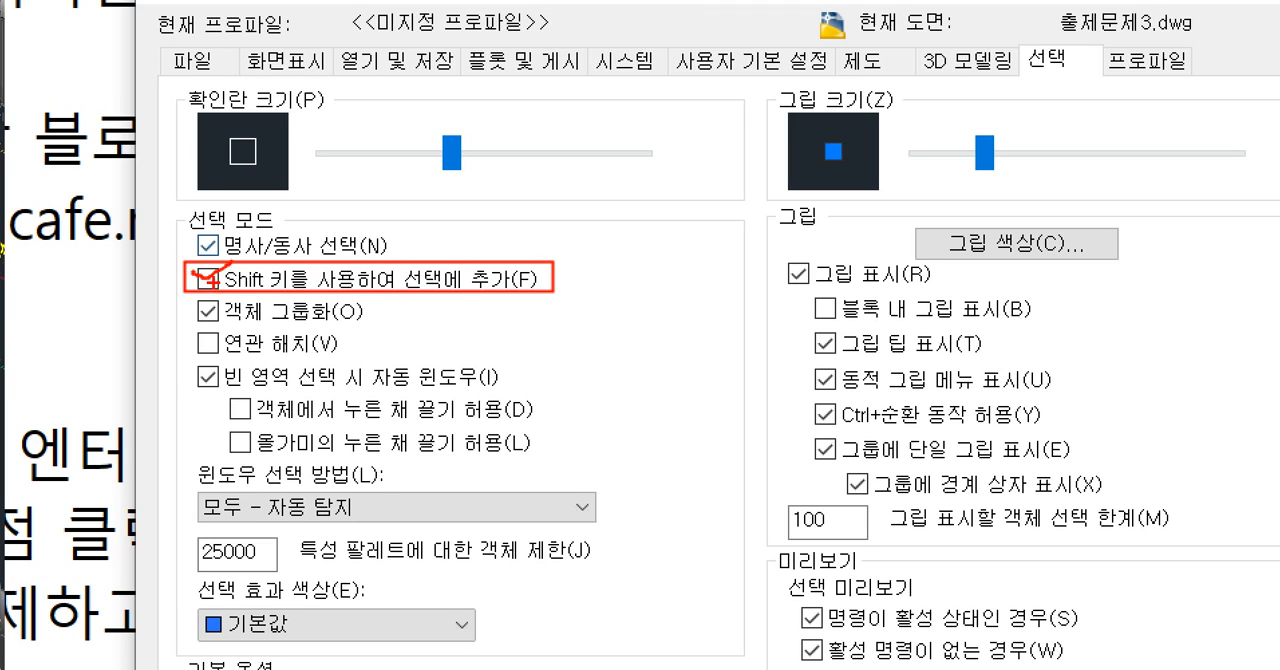
pyautogui.press('Escape')
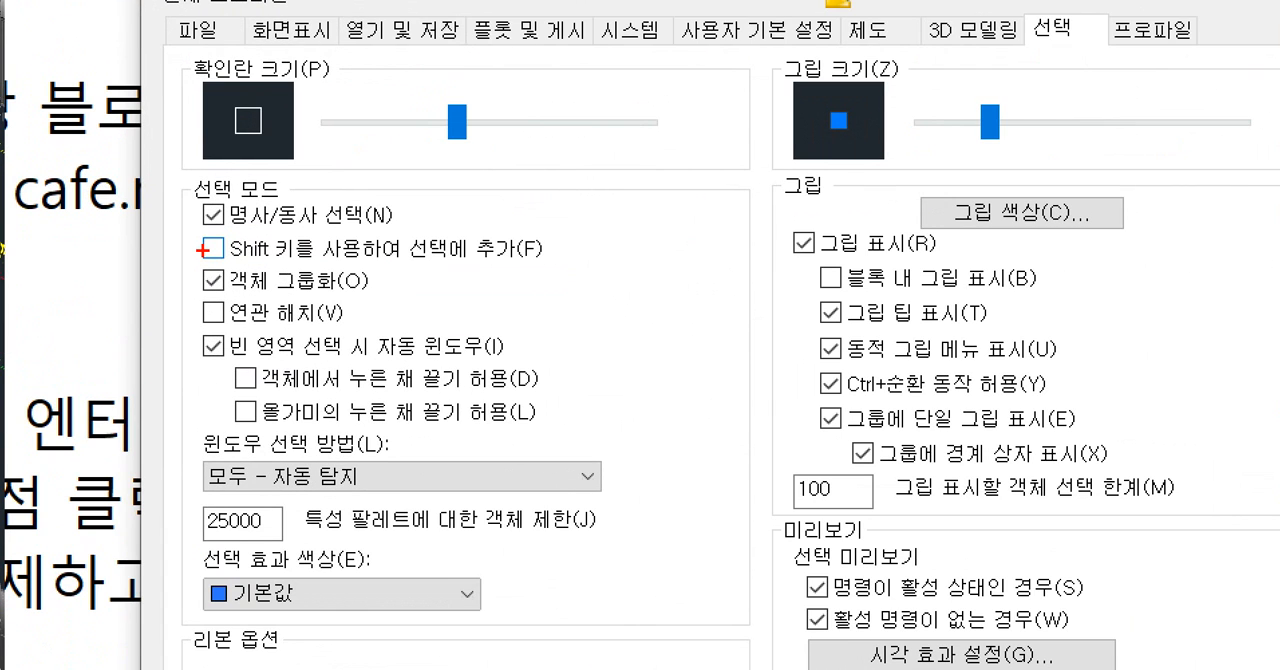
pyautogui.moveTo(194, 239); pyautogui.dragTo(207, 251)
pyautogui.press('Escape')
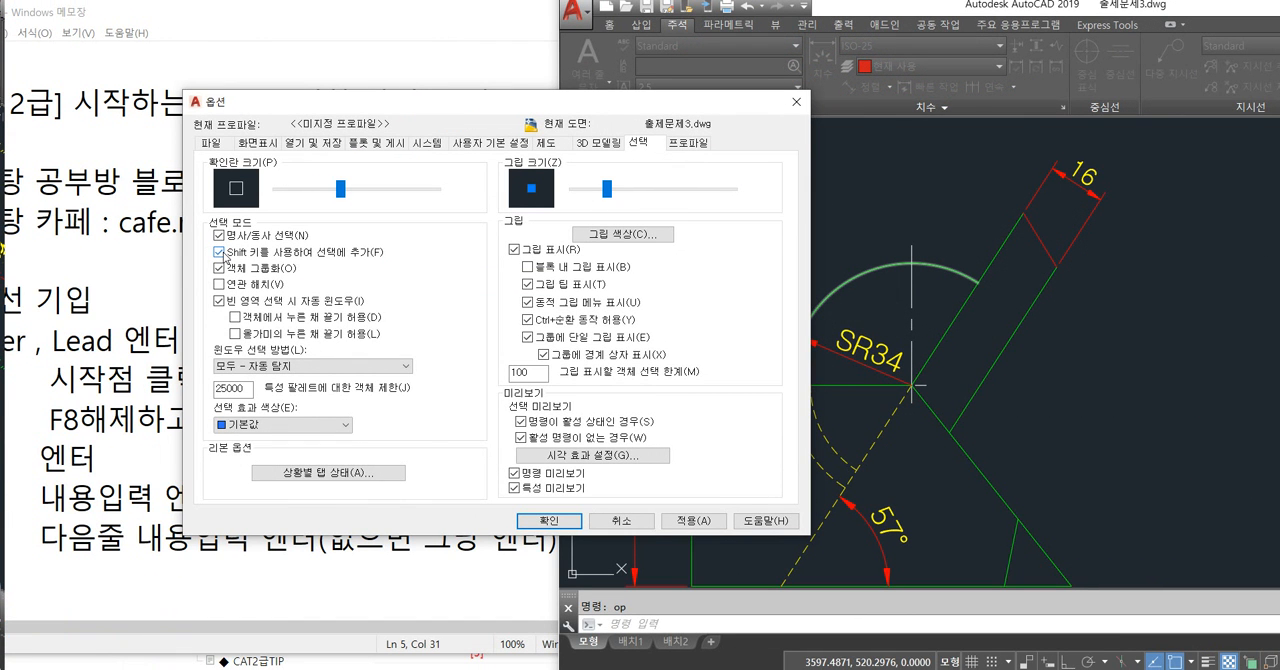
pyautogui.click(549, 520)
# Test the Shift-to-add behaviour by selecting the side view's sloped, bottom and slanted bar edges, and clear the selection.
pyautogui.moveTo(888, 427)
pyautogui.mouseDown(button='middle')
pyautogui.moveTo(766, 404)
pyautogui.moveTo(658, 314)
pyautogui.mouseUp(button='middle')
pyautogui.click(821, 443)
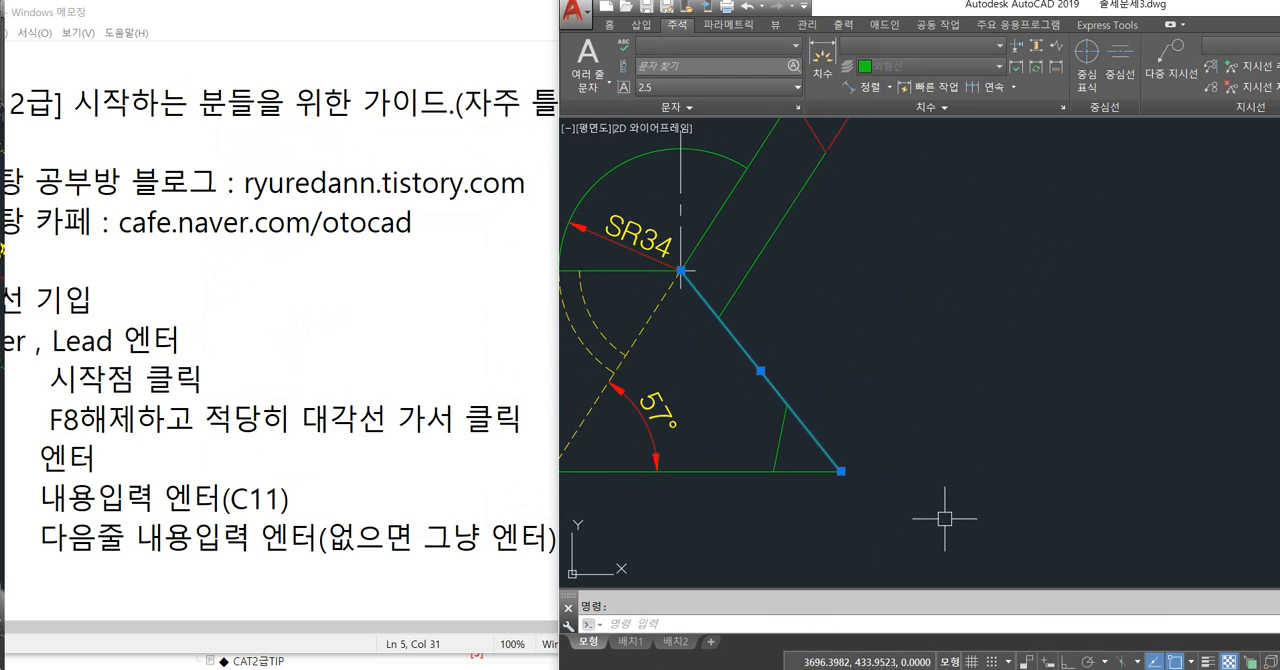
pyautogui.click(740, 470)
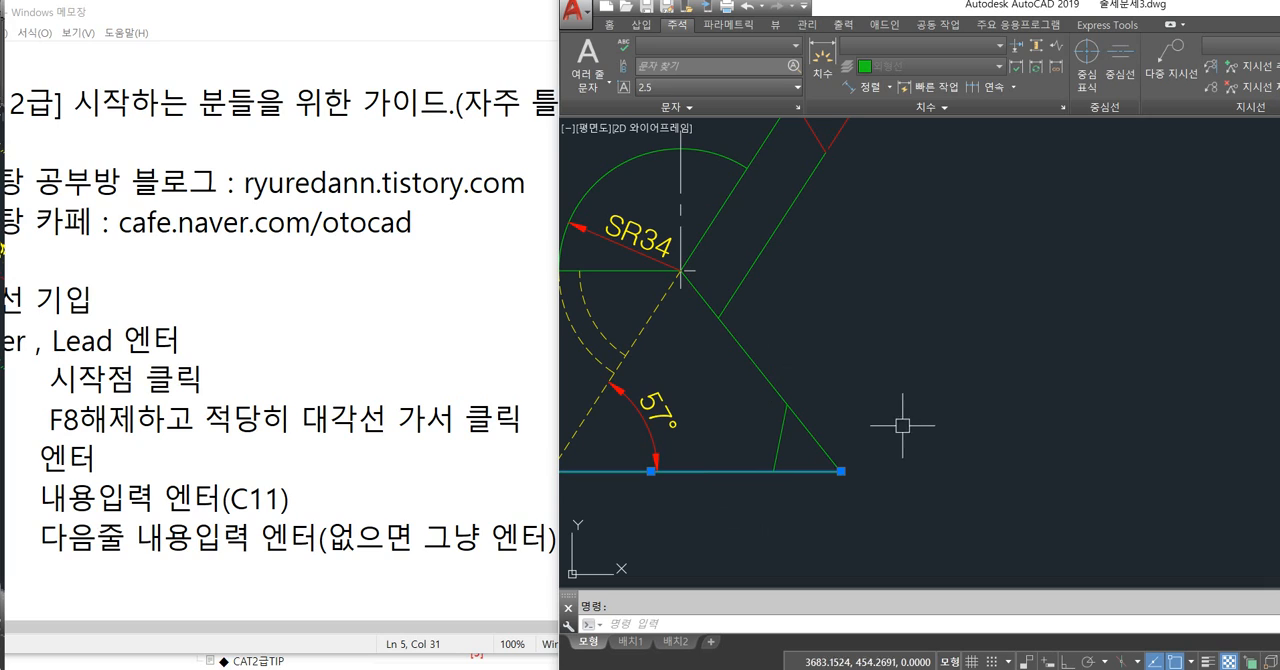
pyautogui.click(760, 362)
pyautogui.click(749, 271)
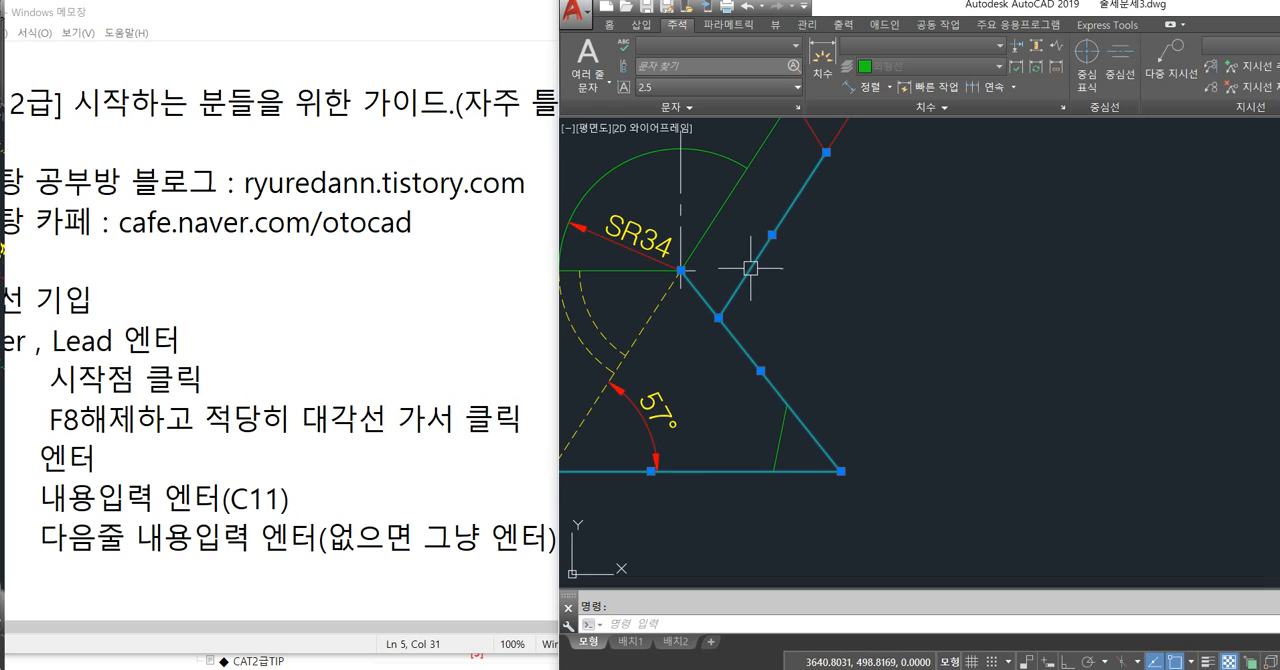
pyautogui.click(738, 188)
pyautogui.press('Escape')
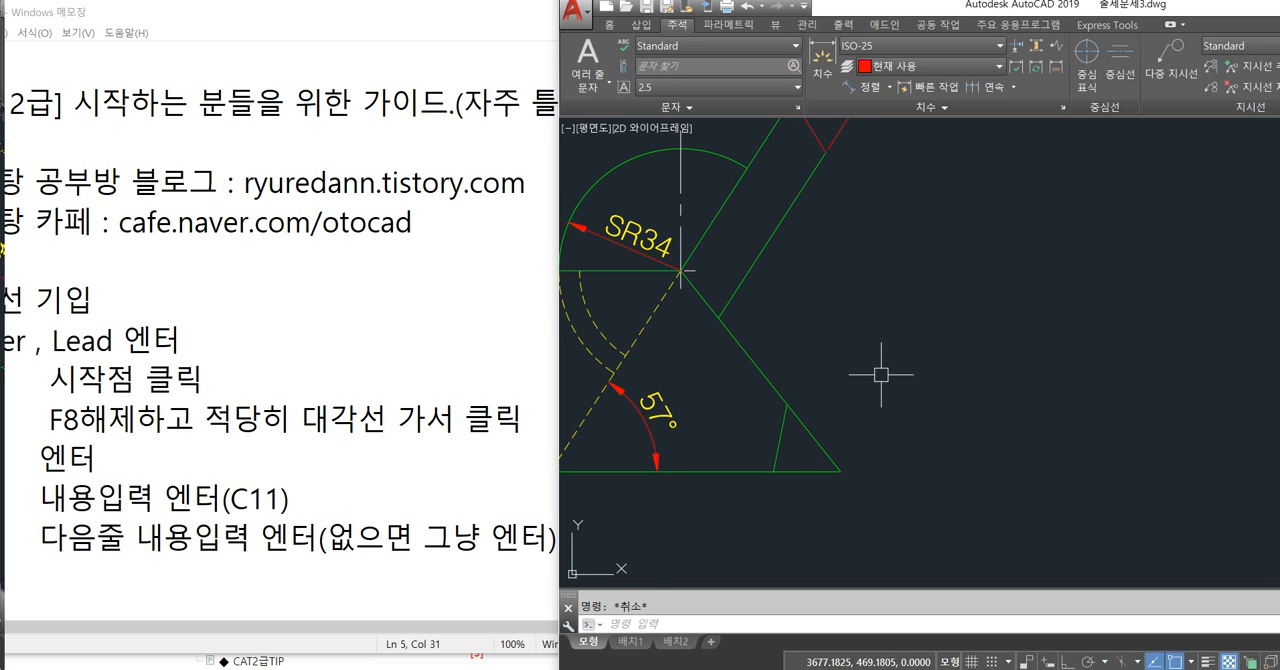
# Disable the Shift-to-add selection option (Shift 키를 사용하여 선택에 추가) in the program options and apply it.
pyautogui.moveTo(881, 369); pyautogui.dragTo(1021, 375, button='middle')
pyautogui.write('op')
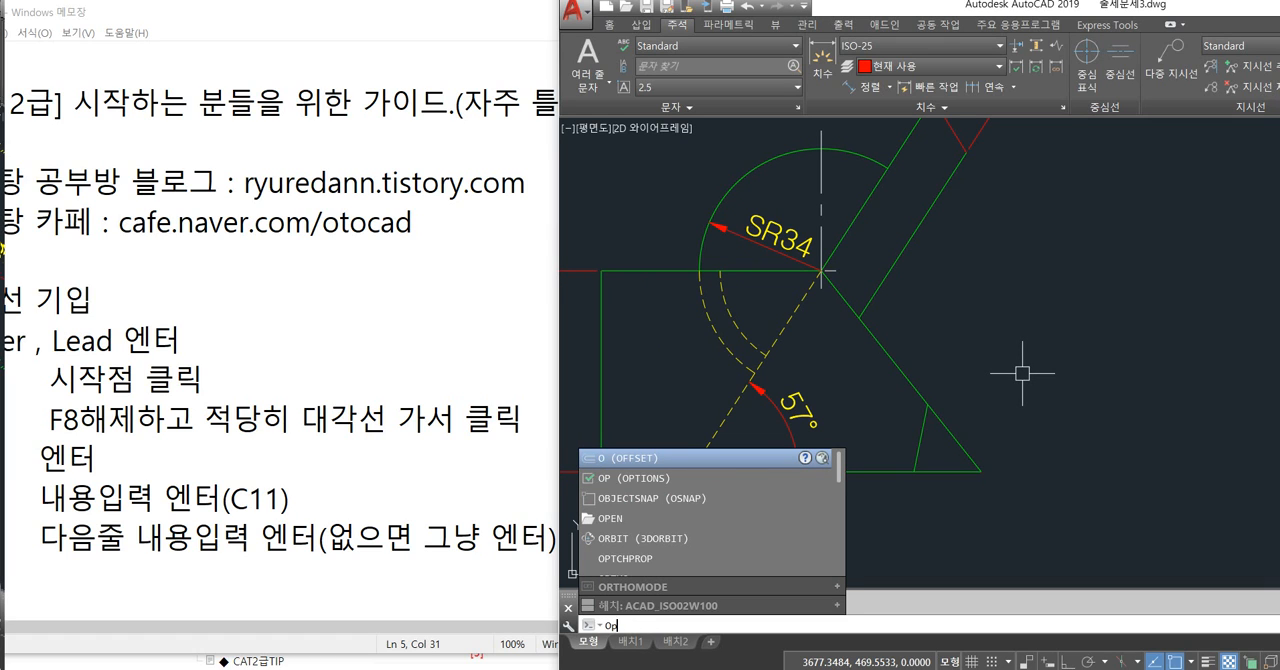
pyautogui.press('Return')
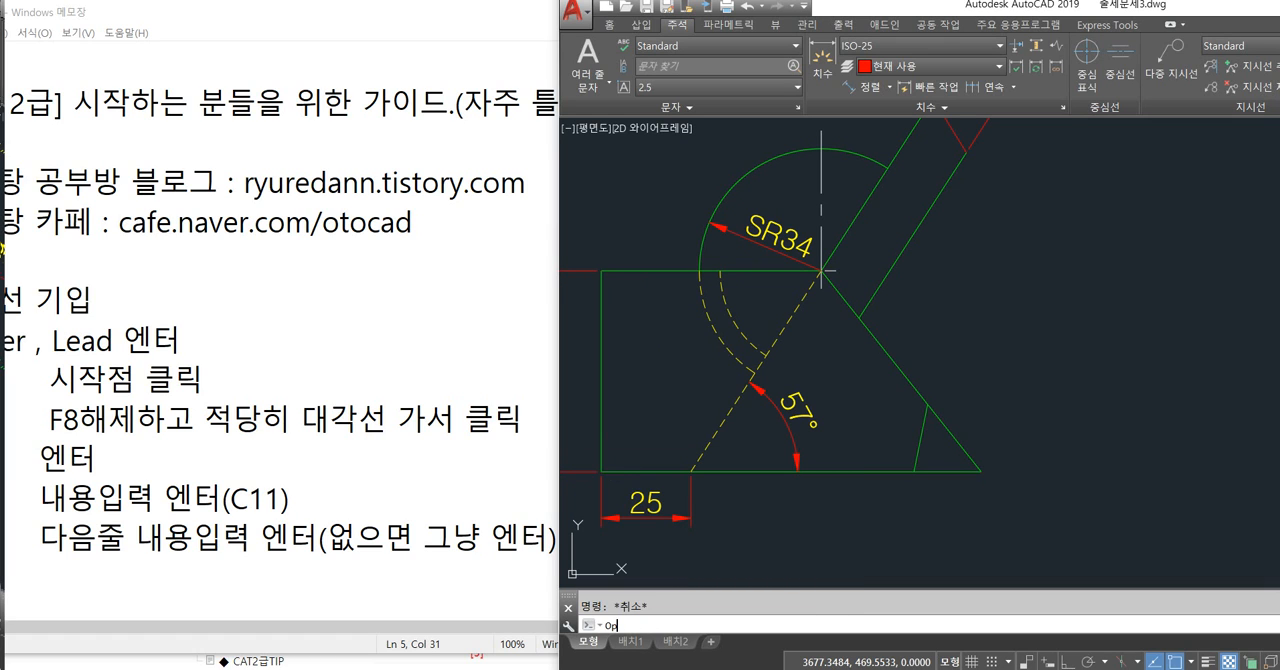
pyautogui.press('Return')
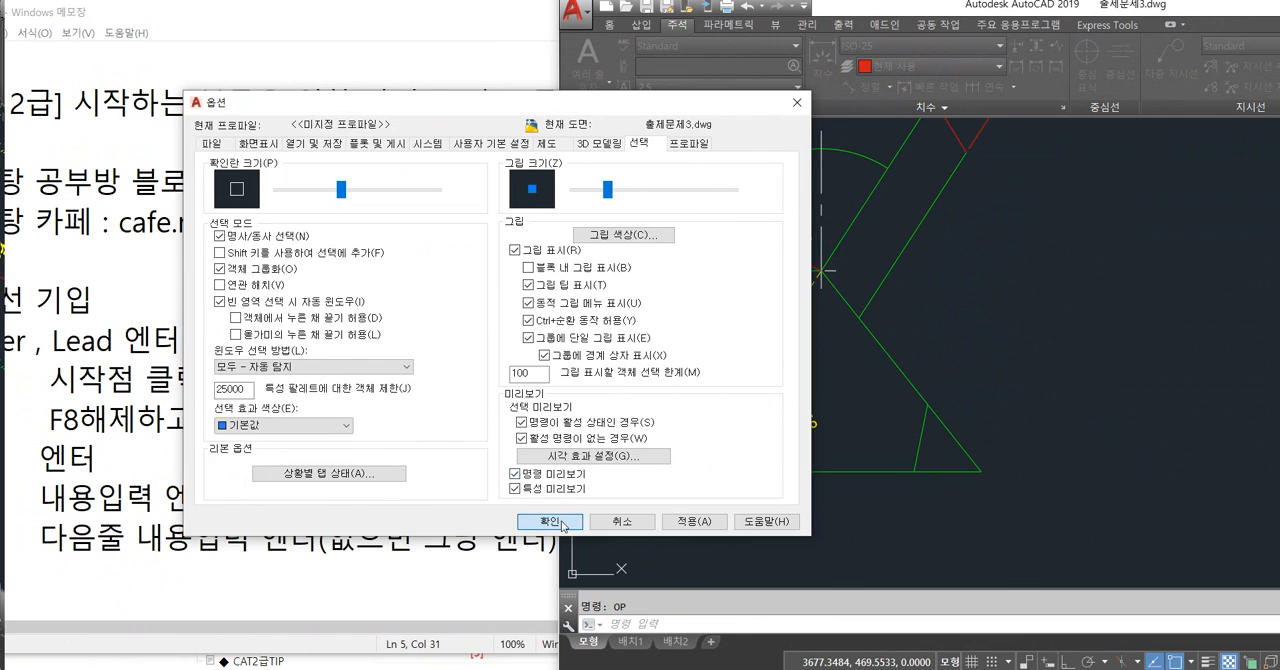
pyautogui.click(560, 523)
# Test cumulative selection on the sloped edge and both slanted bar edges, deselect the lower bar edge, and clear the selection.
pyautogui.click(942, 423)
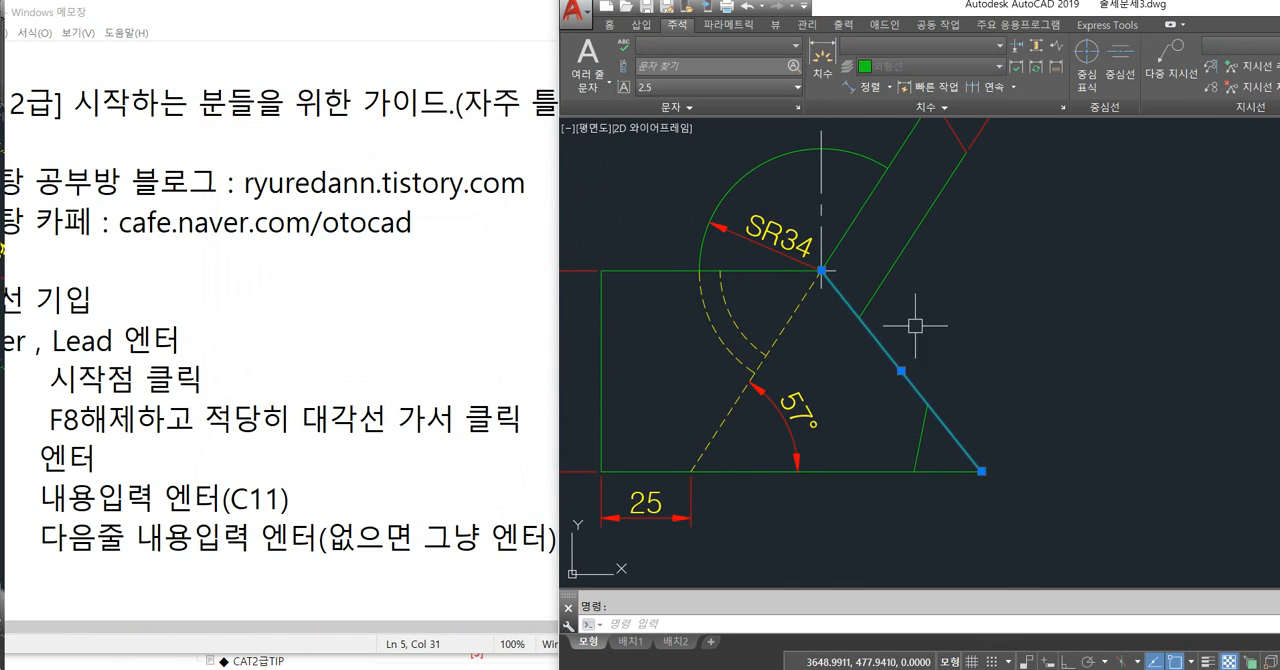
pyautogui.click(889, 276)
pyautogui.click(853, 221)
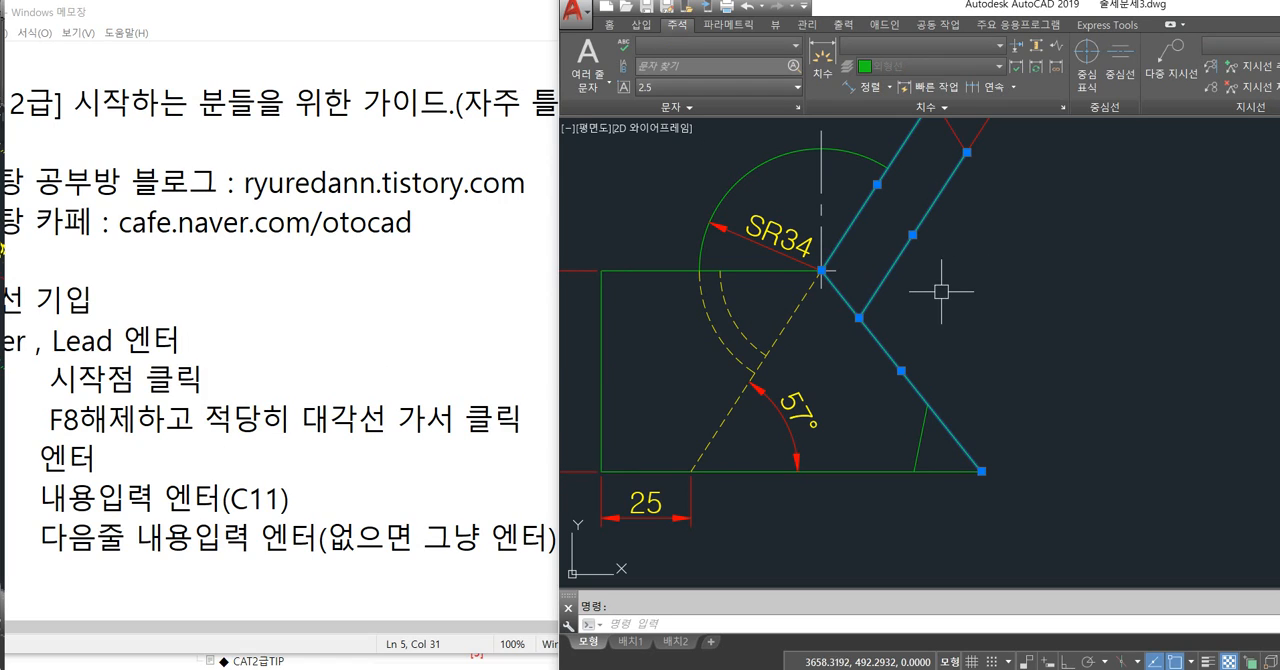
pyautogui.keyDown('shift'); pyautogui.click(888, 277); pyautogui.keyUp('shift')
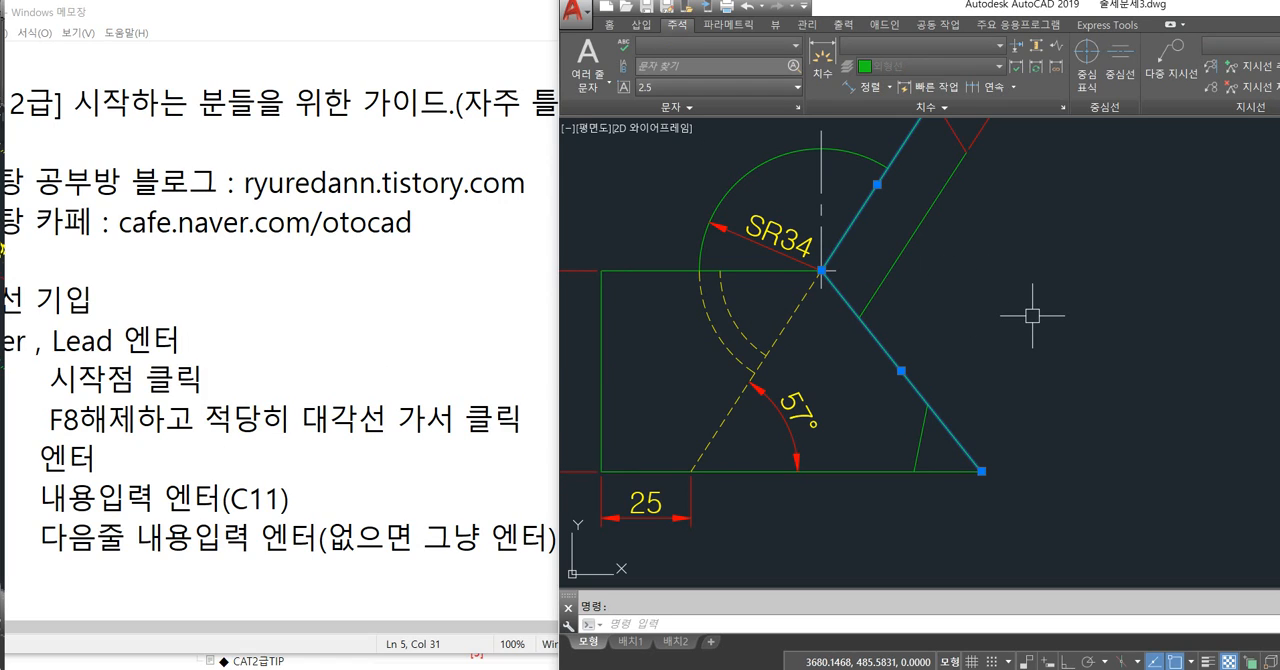
pyautogui.press('Escape')
# Test a crossing selection over the side view's sloped edge, remove the slanted bar edge from it, and clear the selection.
pyautogui.scroll(-5, 1020, 305)
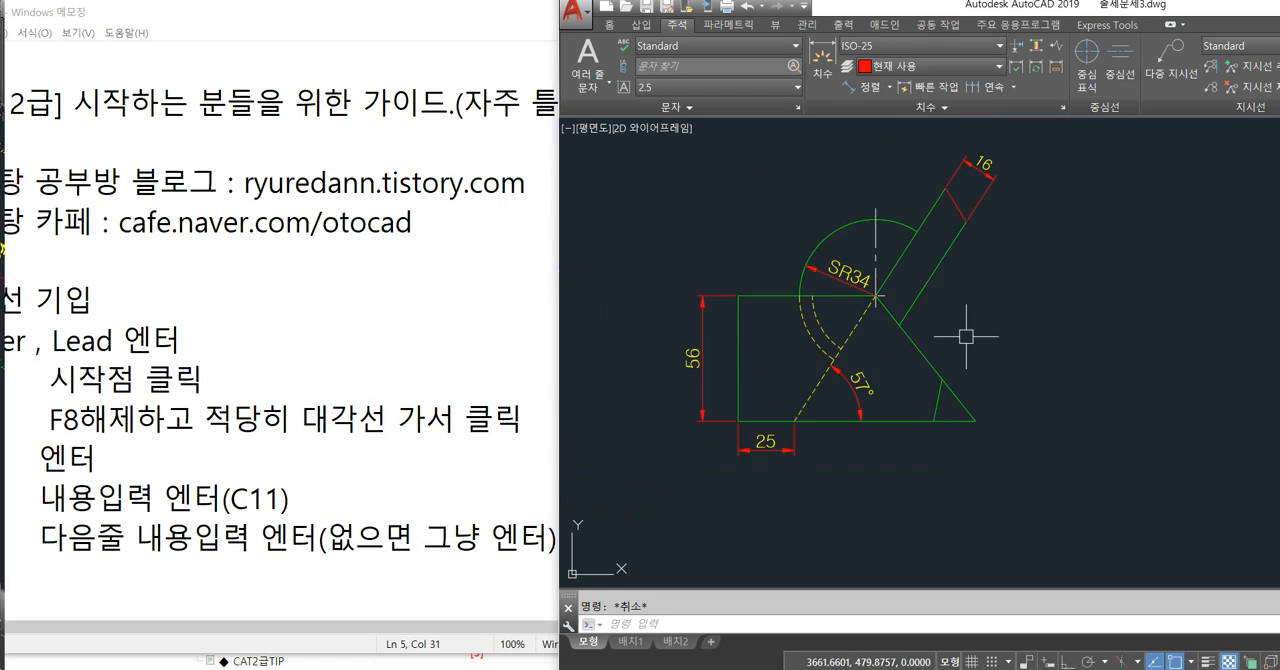
pyautogui.scroll(4, 910, 342)
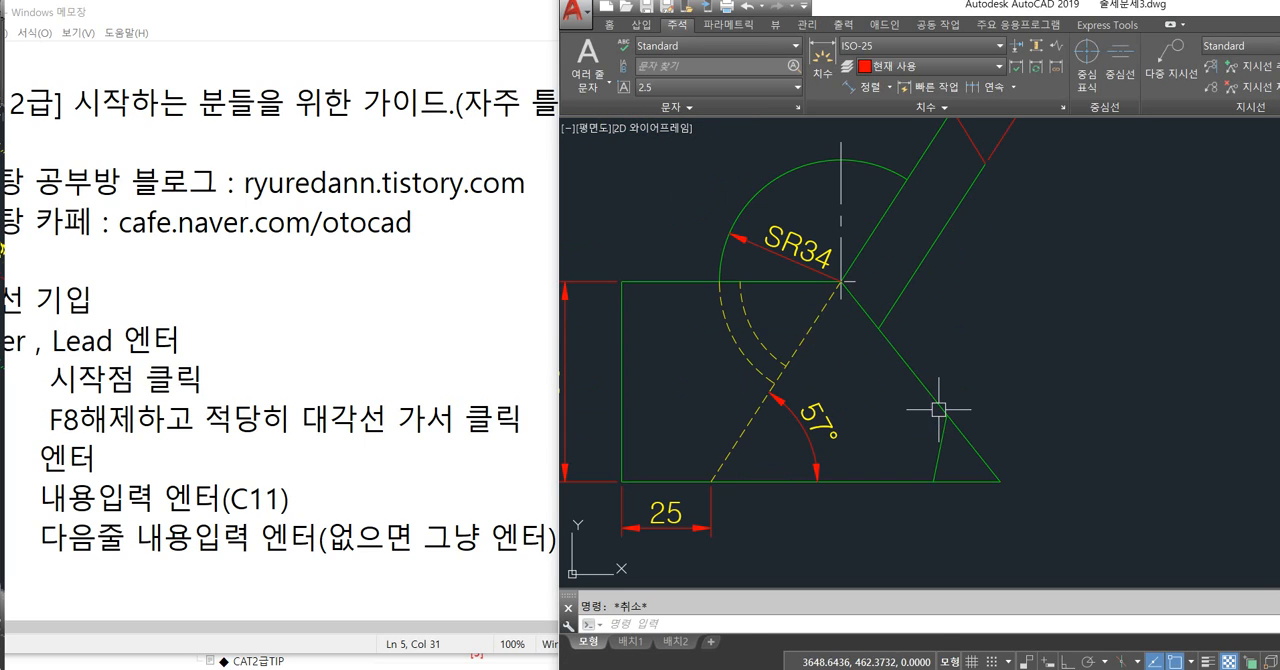
pyautogui.click(1001, 437)
pyautogui.click(890, 319)
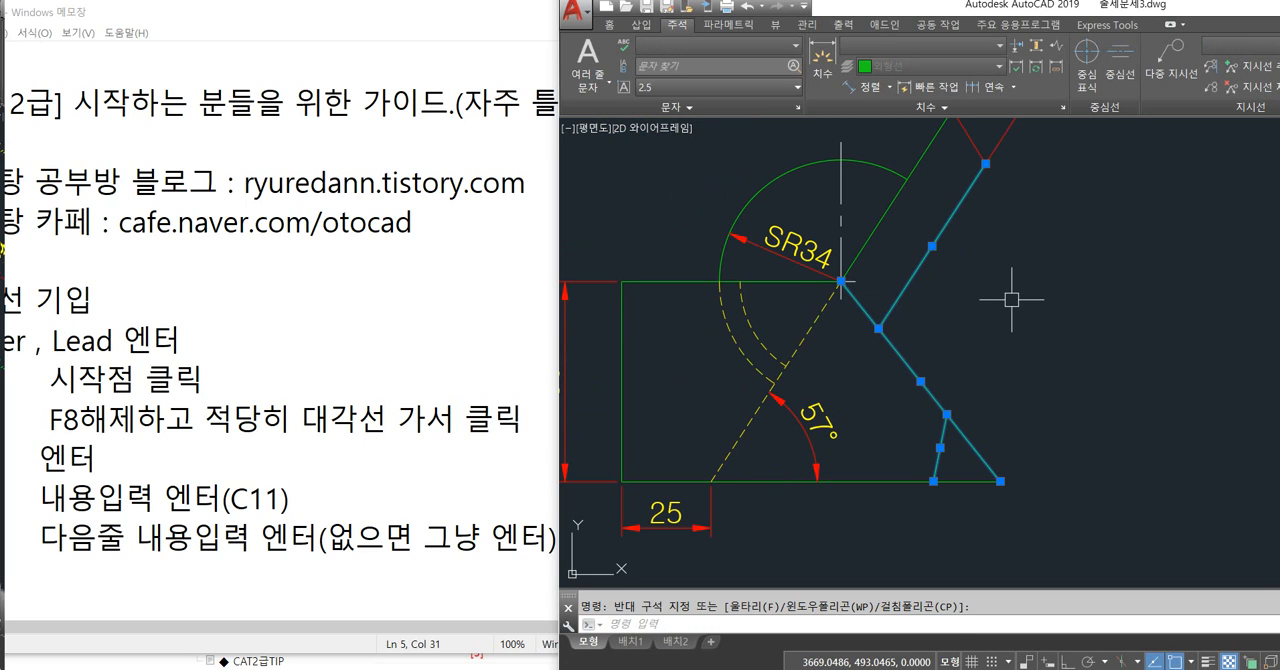
pyautogui.keyDown('shift'); pyautogui.click(906, 288); pyautogui.keyUp('shift')
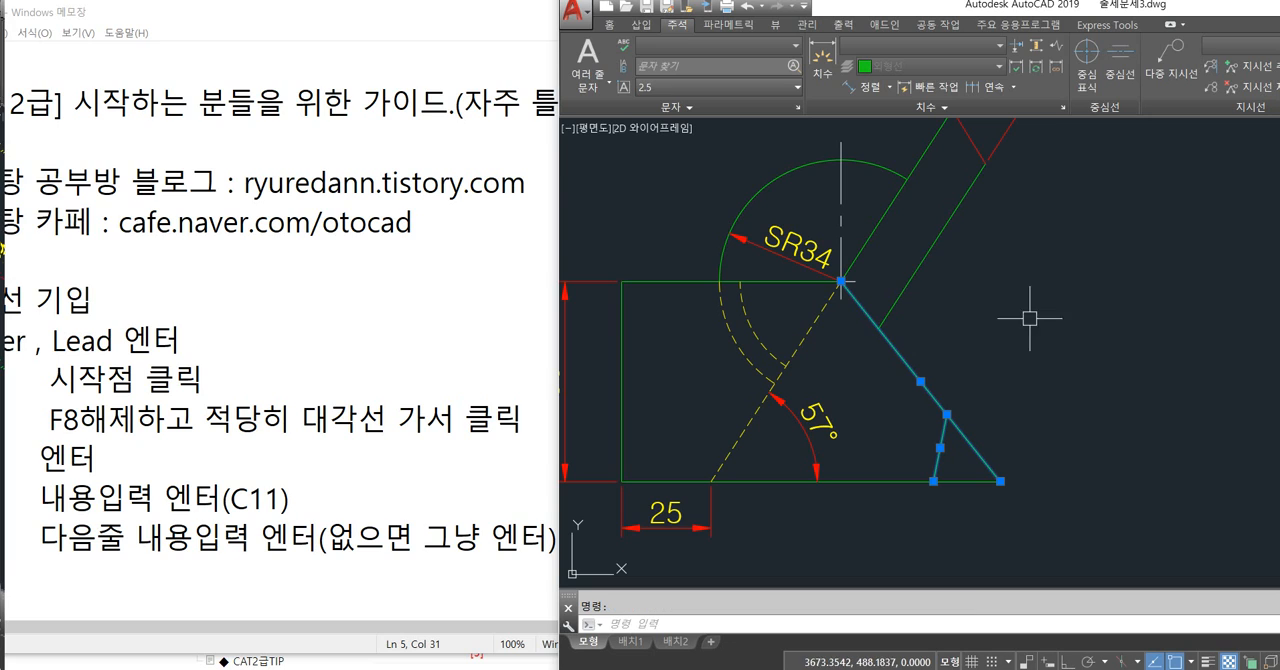
pyautogui.press('Escape')
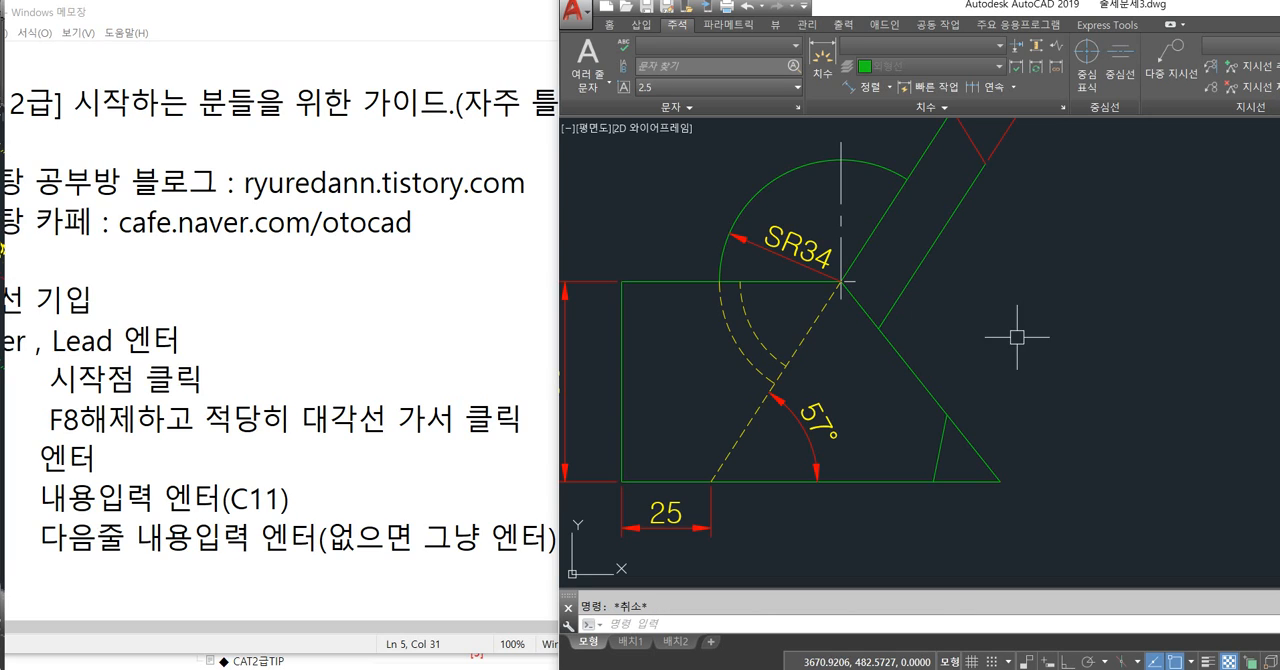
pyautogui.click(1103, 301)
pyautogui.press('Escape')
# Turn ortho mode off, review the drawing's layers in the Layer Properties Manager and close it.
pyautogui.scroll(-5, 1003, 349)
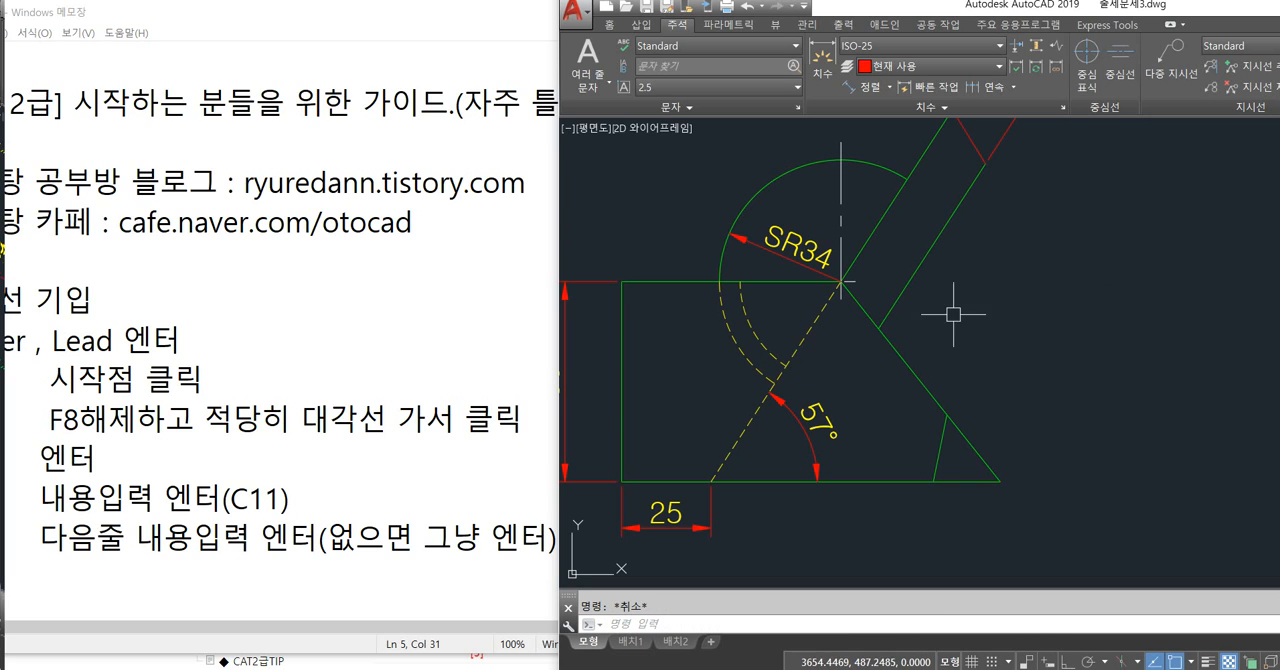
pyautogui.moveTo(907, 337); pyautogui.dragTo(900, 372, button='middle')
pyautogui.press('F8')
pyautogui.write('l')
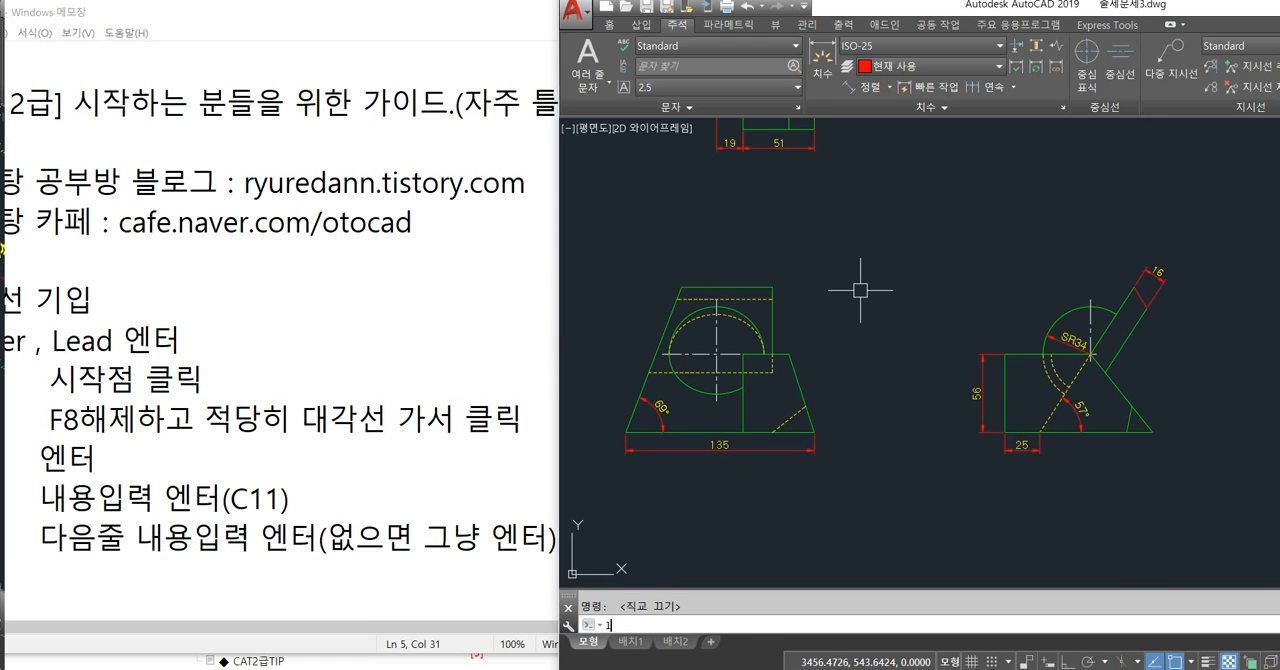
pyautogui.write('a')
pyautogui.press('Return')
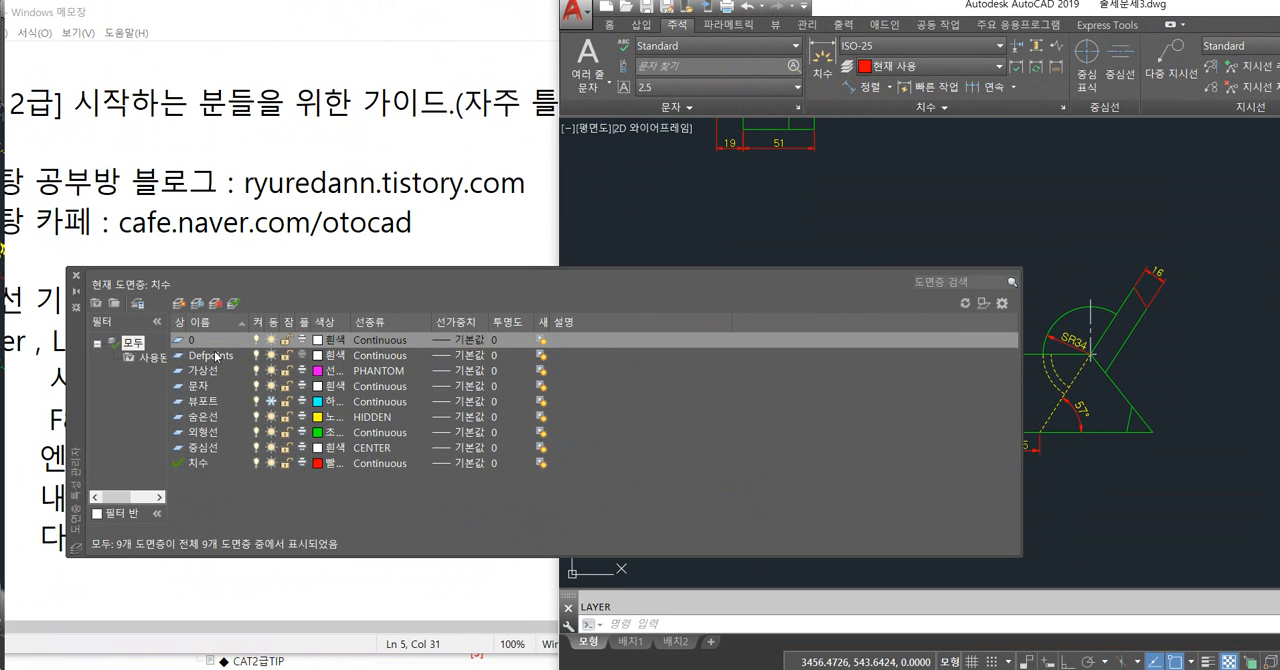
pyautogui.click(79, 279)
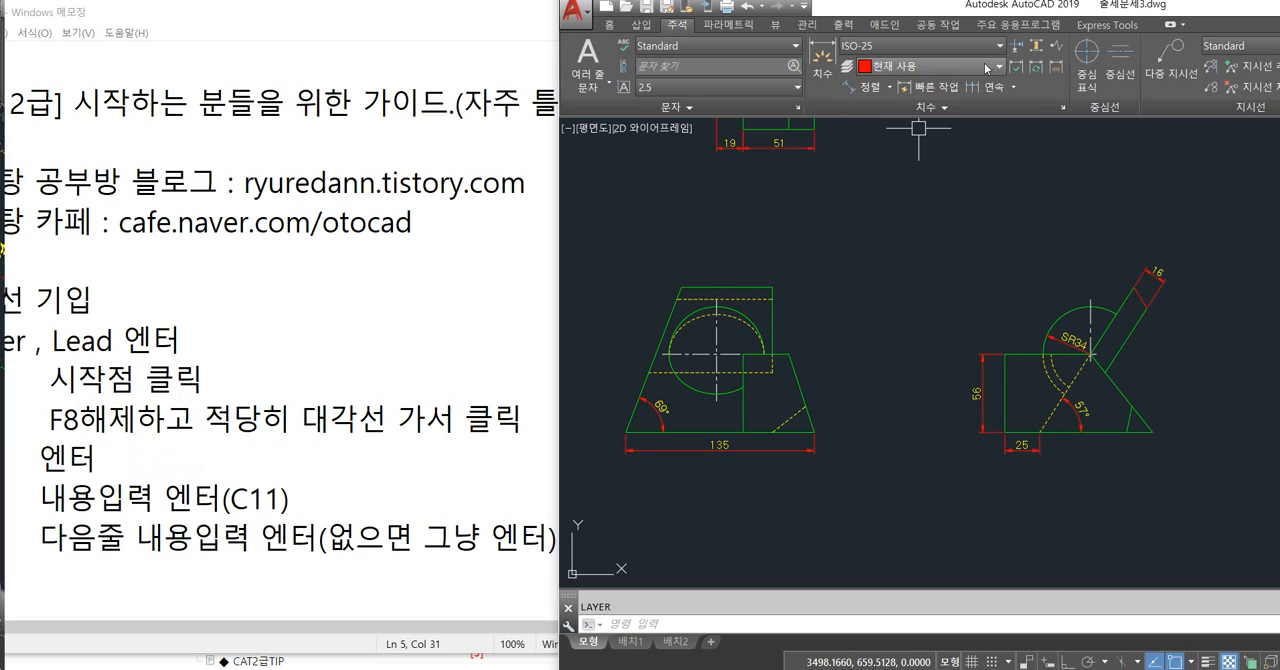
# Examine the Defpoints layer in the drawing's layer list without changing the current layer.
pyautogui.click(608, 28)
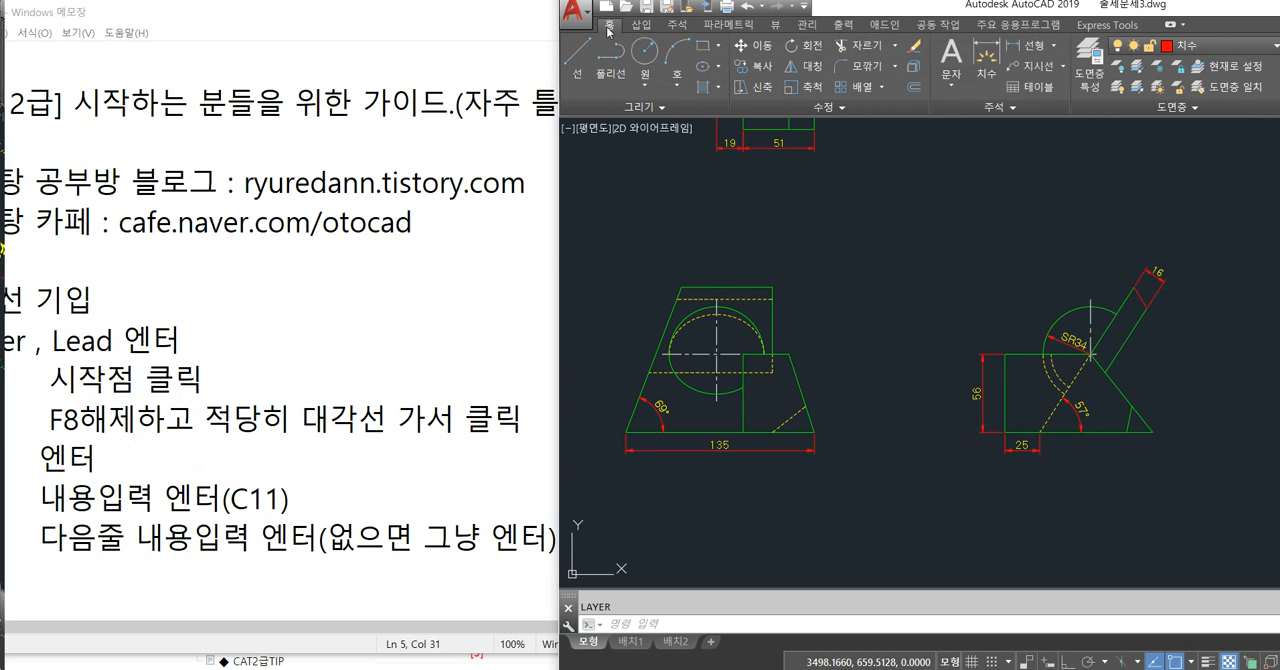
pyautogui.click(1200, 45)
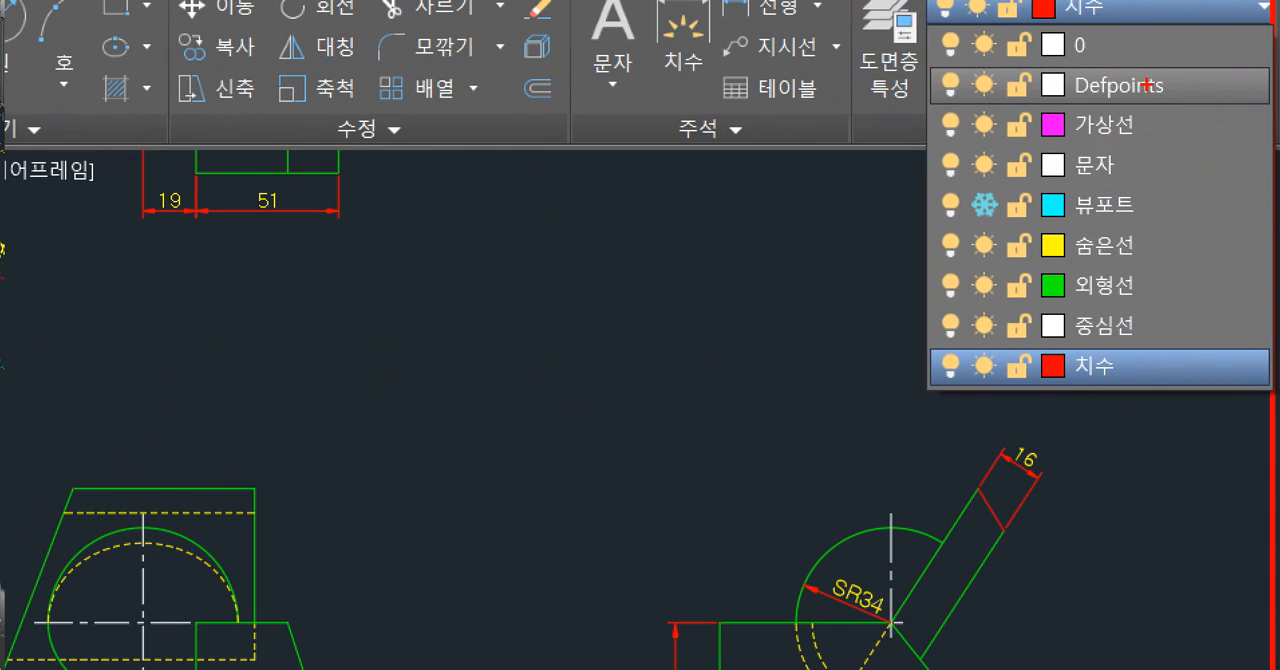
pyautogui.moveTo(1230, 86)
pyautogui.mouseDown()
pyautogui.moveTo(1163, 86)
pyautogui.moveTo(1235, 82)
pyautogui.mouseUp()
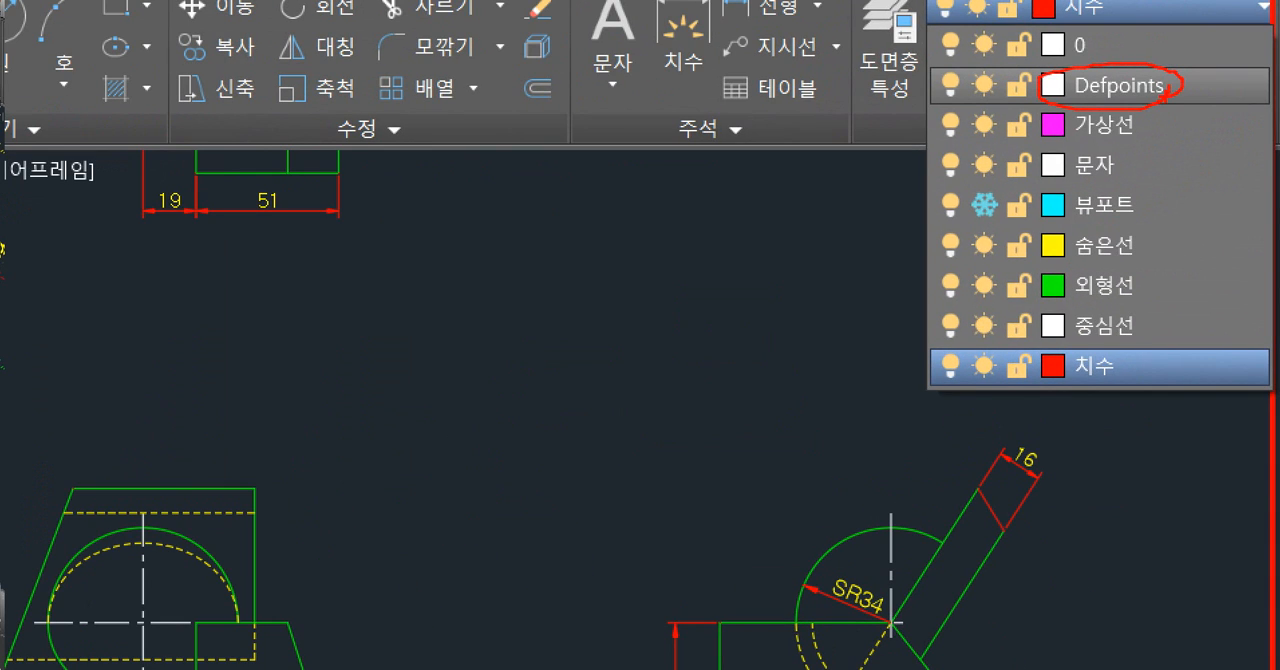
pyautogui.press('Escape')
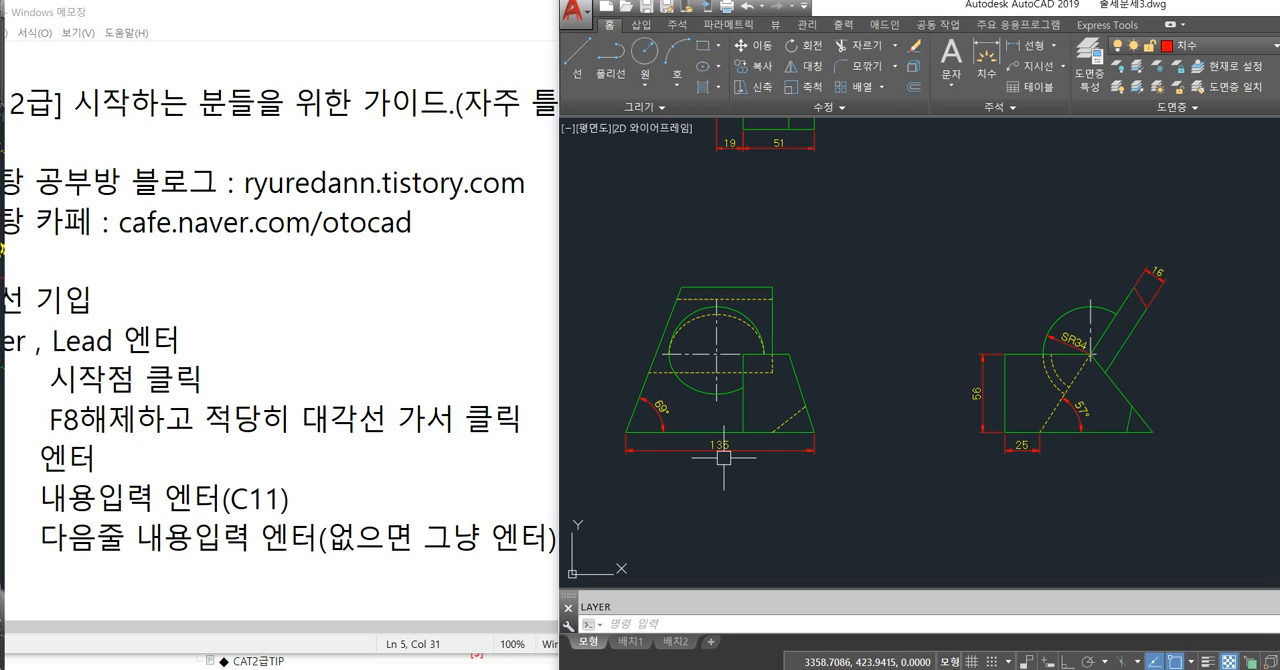
# Erase the front view's sloped edge and base edge that meet at its lower-left corner.
pyautogui.scroll(8, 622, 441)
pyautogui.scroll(3, 700, 434)
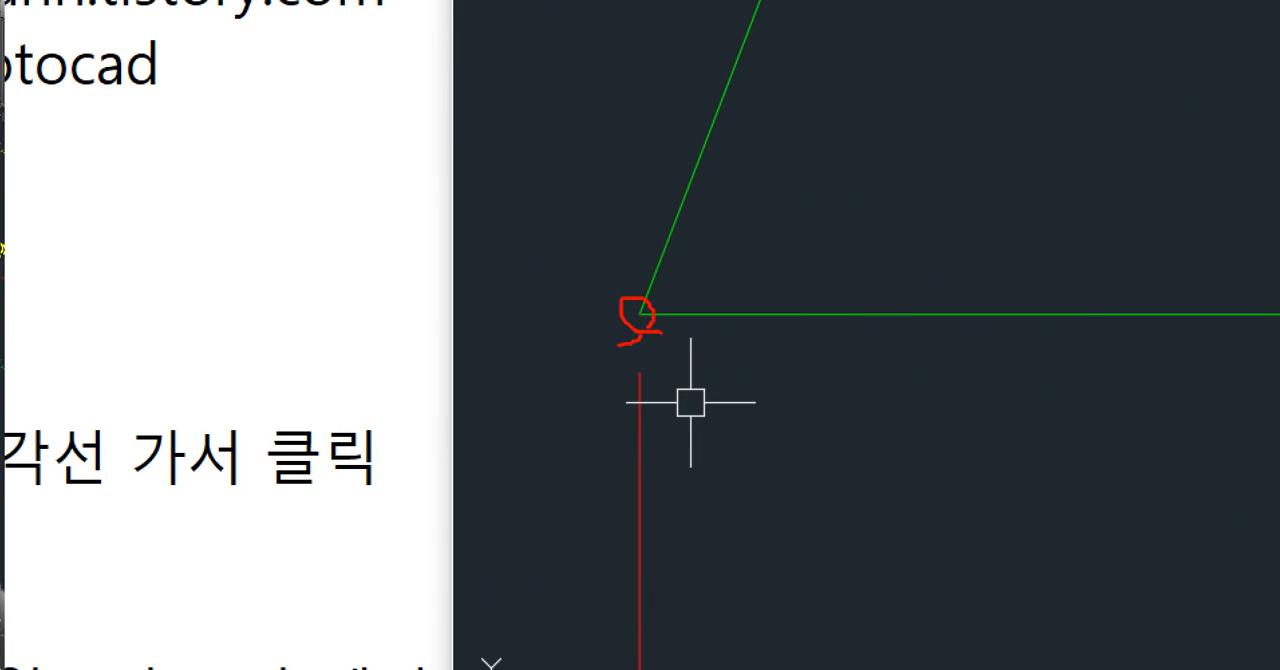
pyautogui.moveTo(618, 344); pyautogui.dragTo(655, 298)
pyautogui.press('Escape')
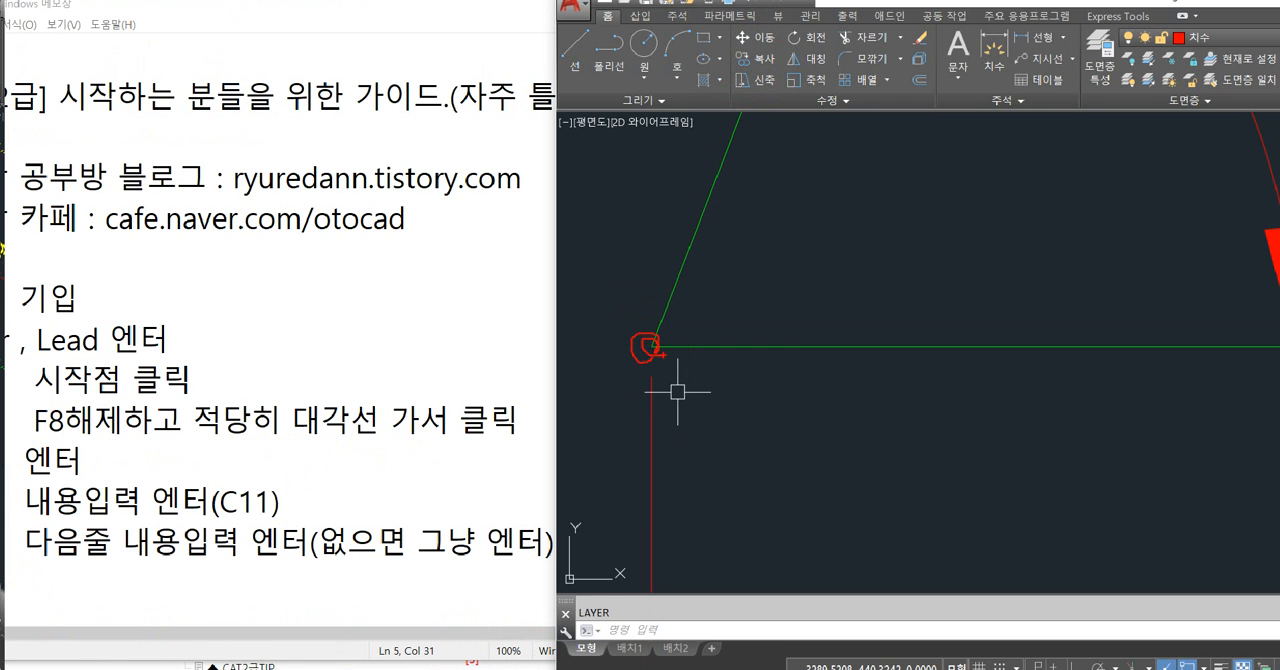
pyautogui.click(904, 368)
pyautogui.click(850, 262)
pyautogui.click(930, 194)
pyautogui.click(697, 231)
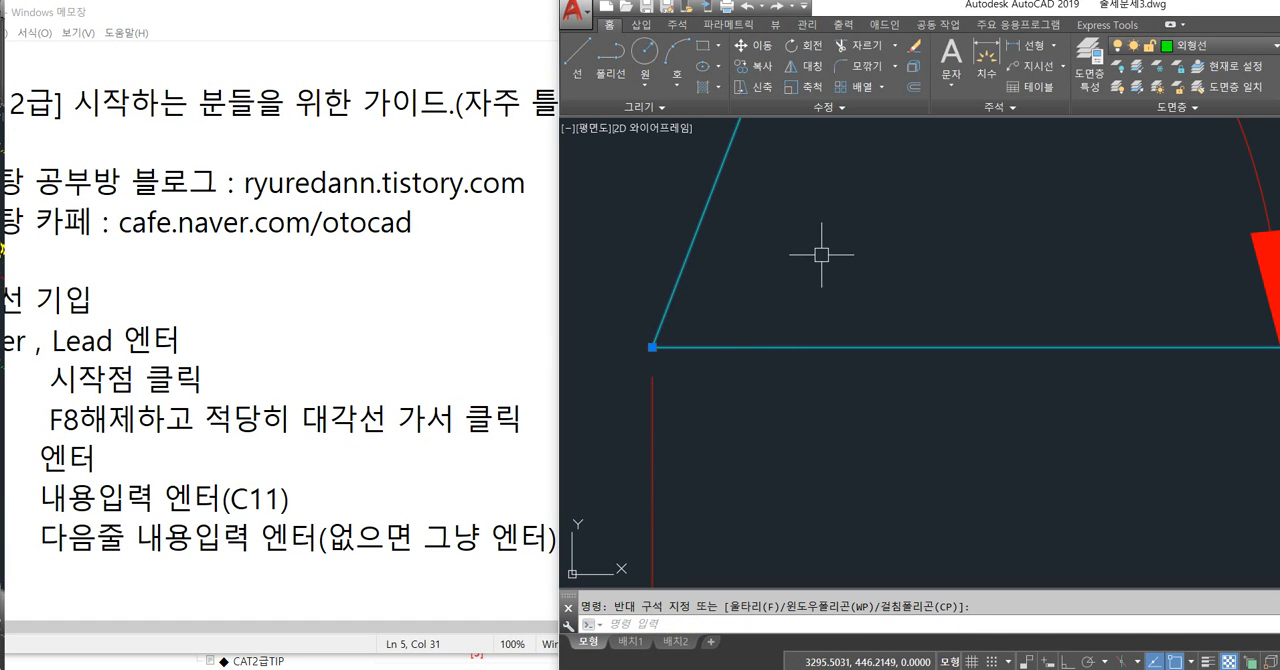
pyautogui.press('Delete')
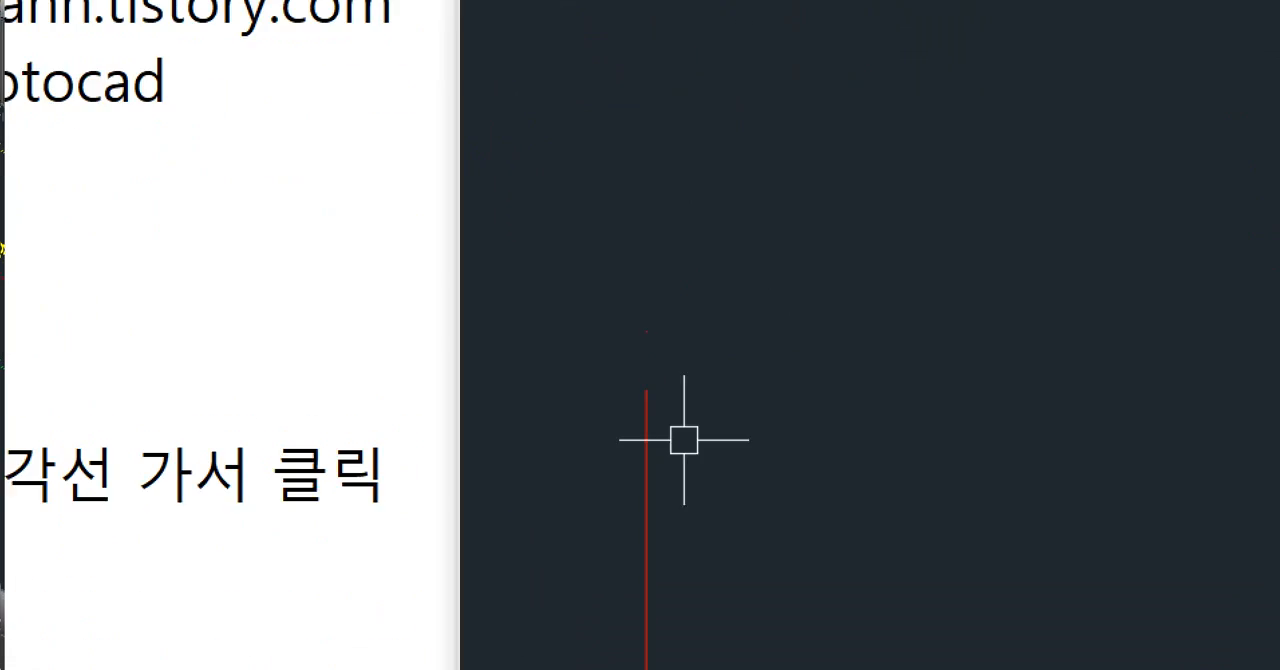
# Examine the definition point at the erased corner and check the Defpoints layer in the widened Layer Properties Manager.
pyautogui.moveTo(650, 337); pyautogui.dragTo(667, 355)
pyautogui.moveTo(641, 309)
pyautogui.mouseDown()
pyautogui.moveTo(706, 380)
pyautogui.moveTo(670, 356)
pyautogui.mouseUp()
pyautogui.press('Escape')
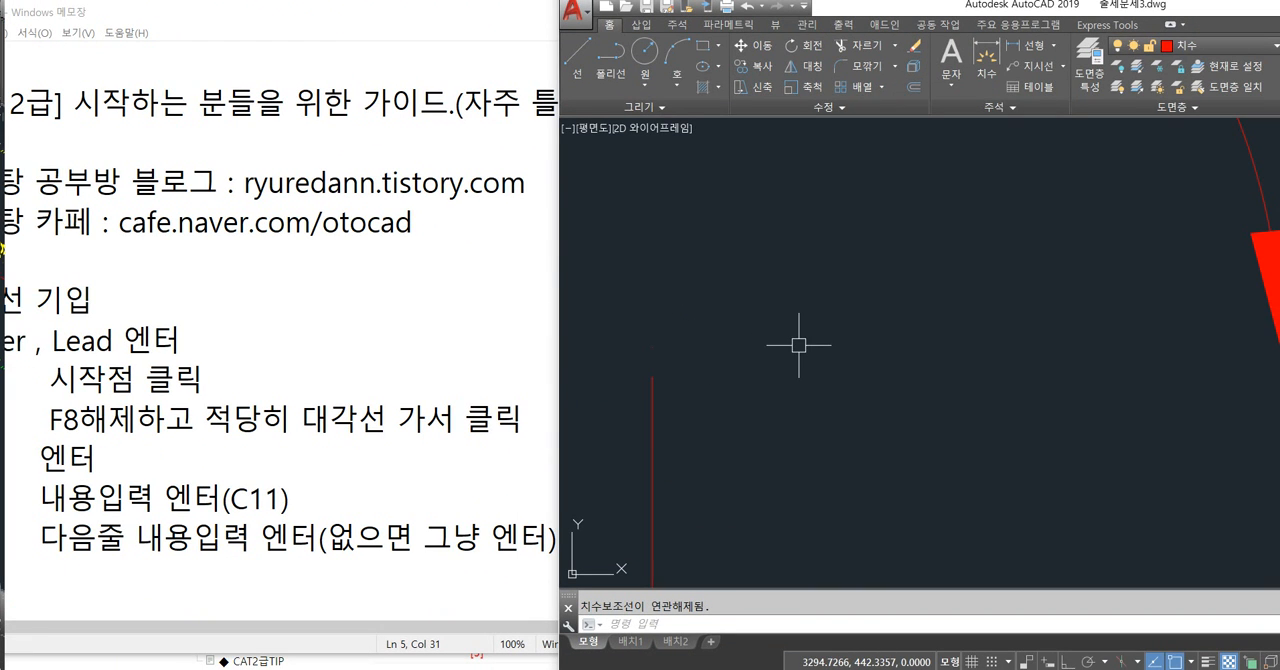
pyautogui.write('la')
pyautogui.press('Return')
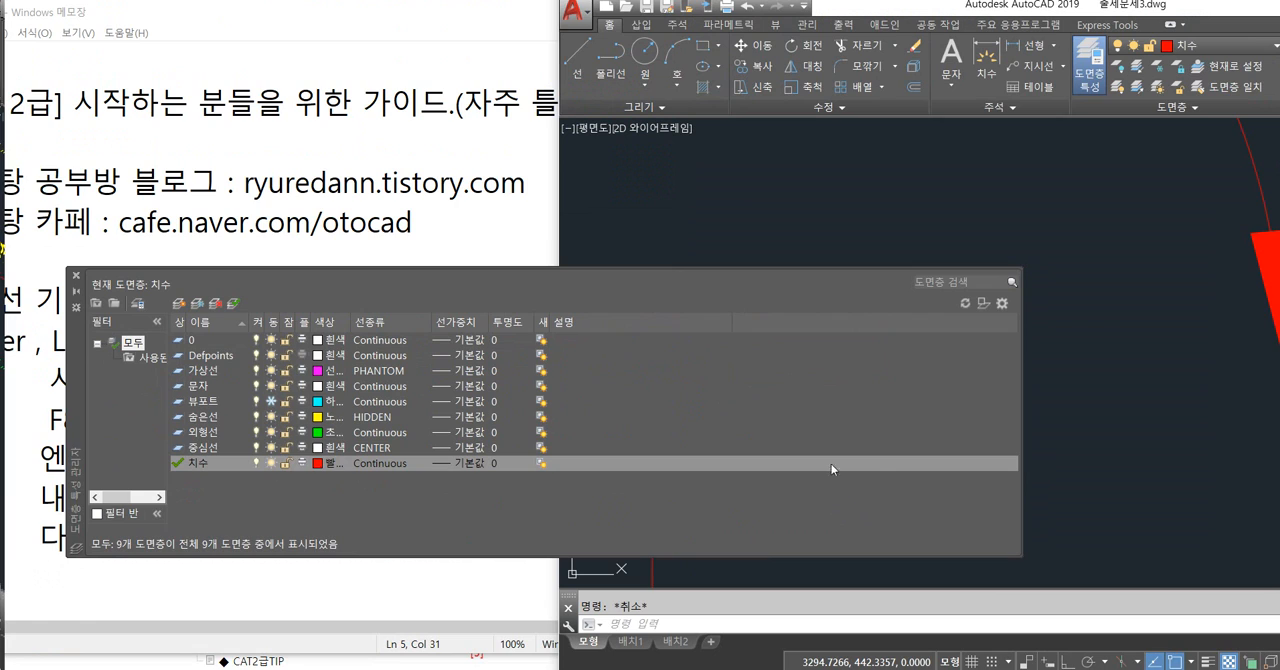
pyautogui.moveTo(1020, 461); pyautogui.dragTo(1249, 441)
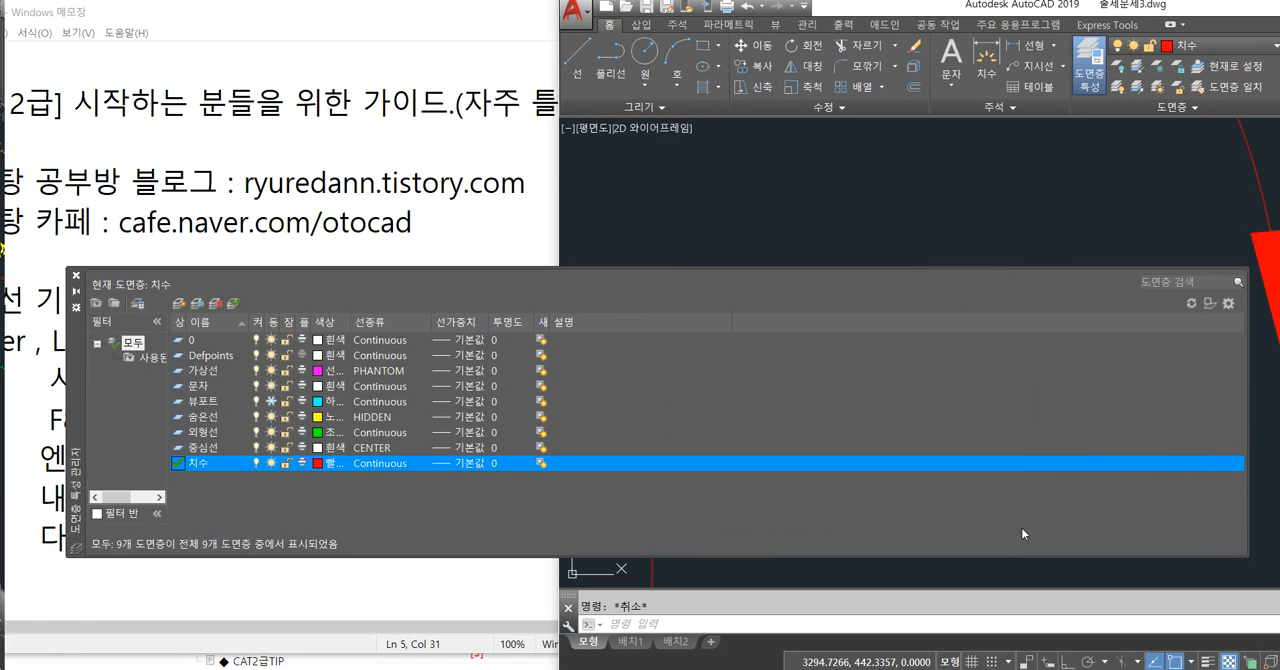
pyautogui.click(76, 277)
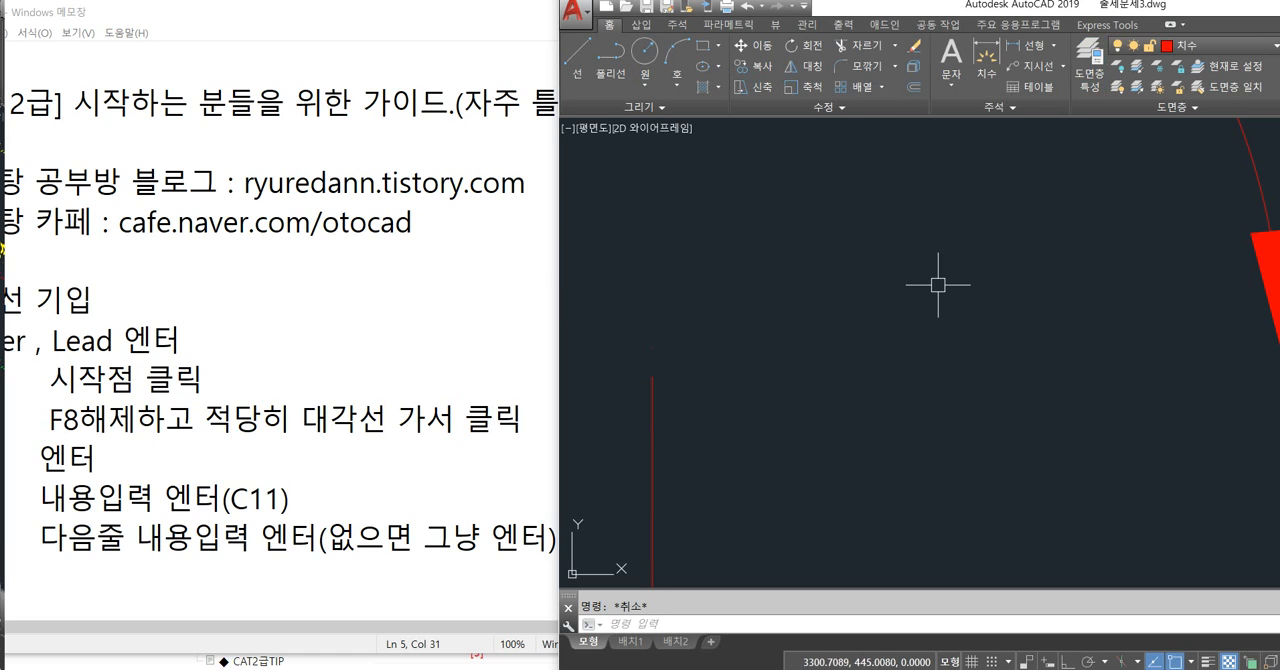
pyautogui.write('la')
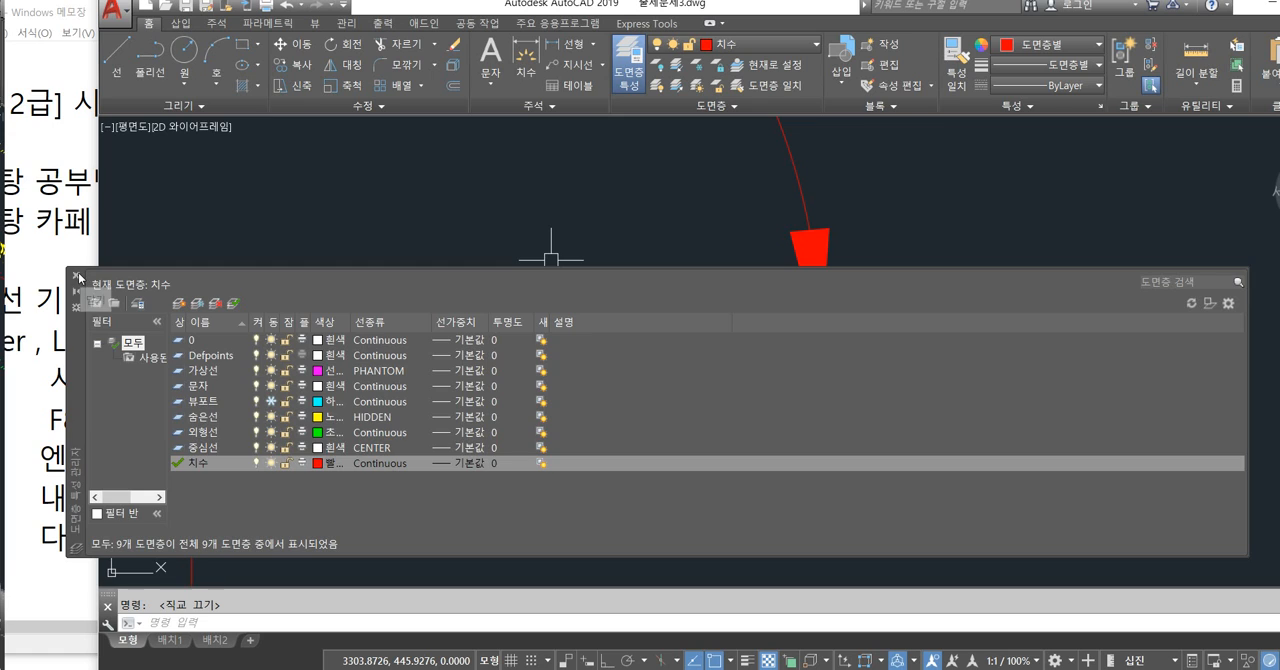
pyautogui.click(78, 276)
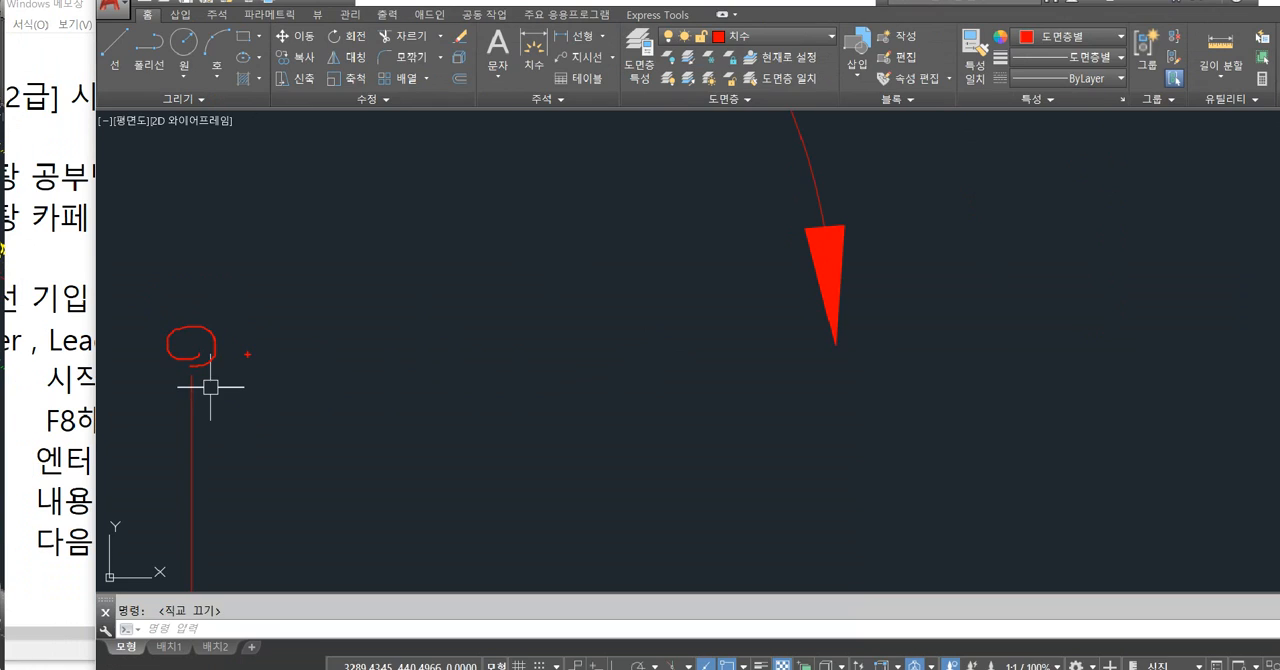
pyautogui.scroll(-5, 490, 320)
pyautogui.scroll(-2, 477, 354)
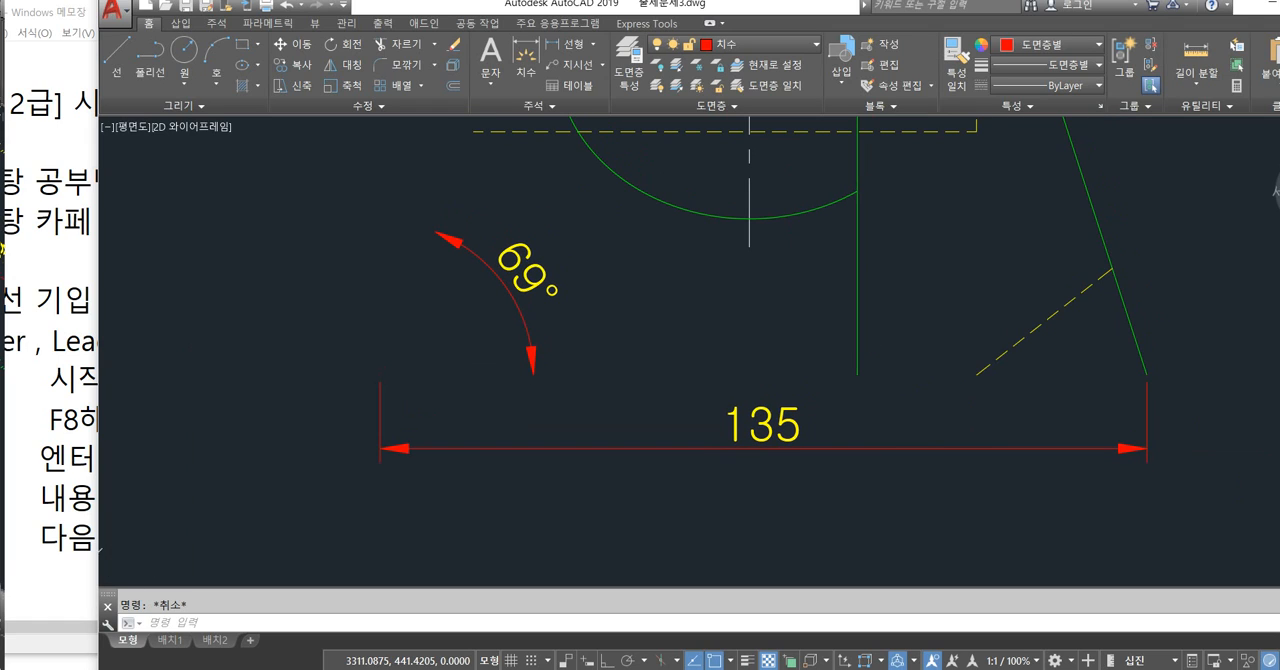
pyautogui.write('1')
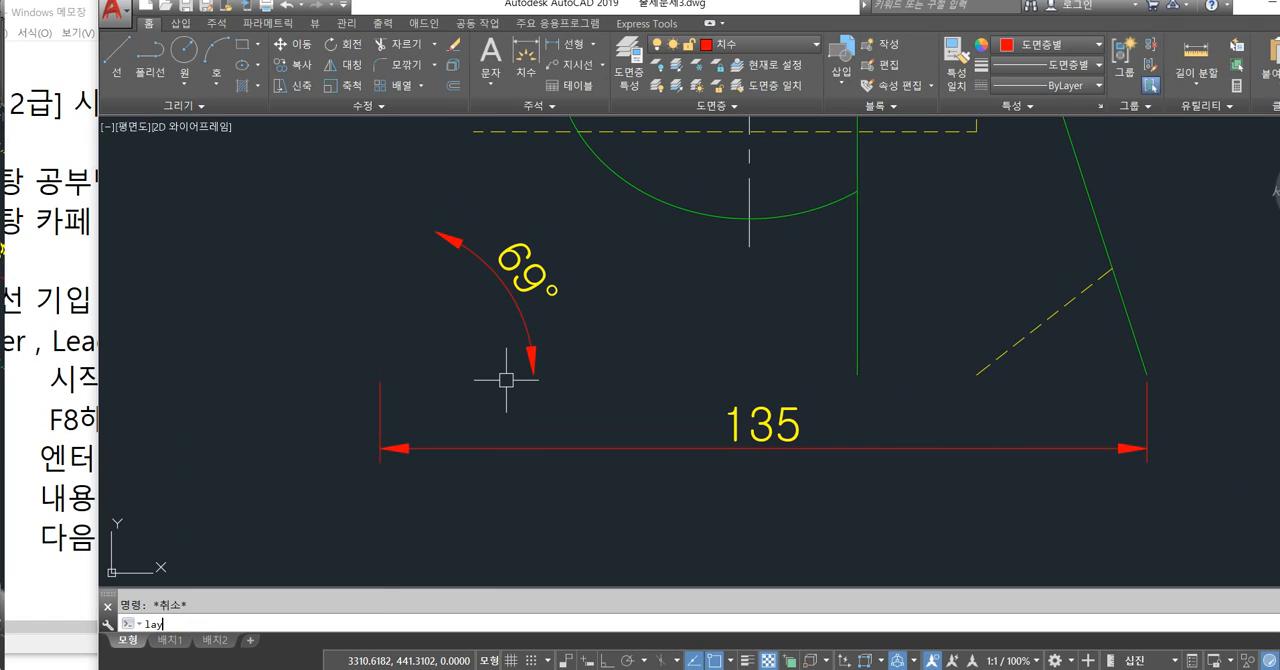
pyautogui.write('aydel')
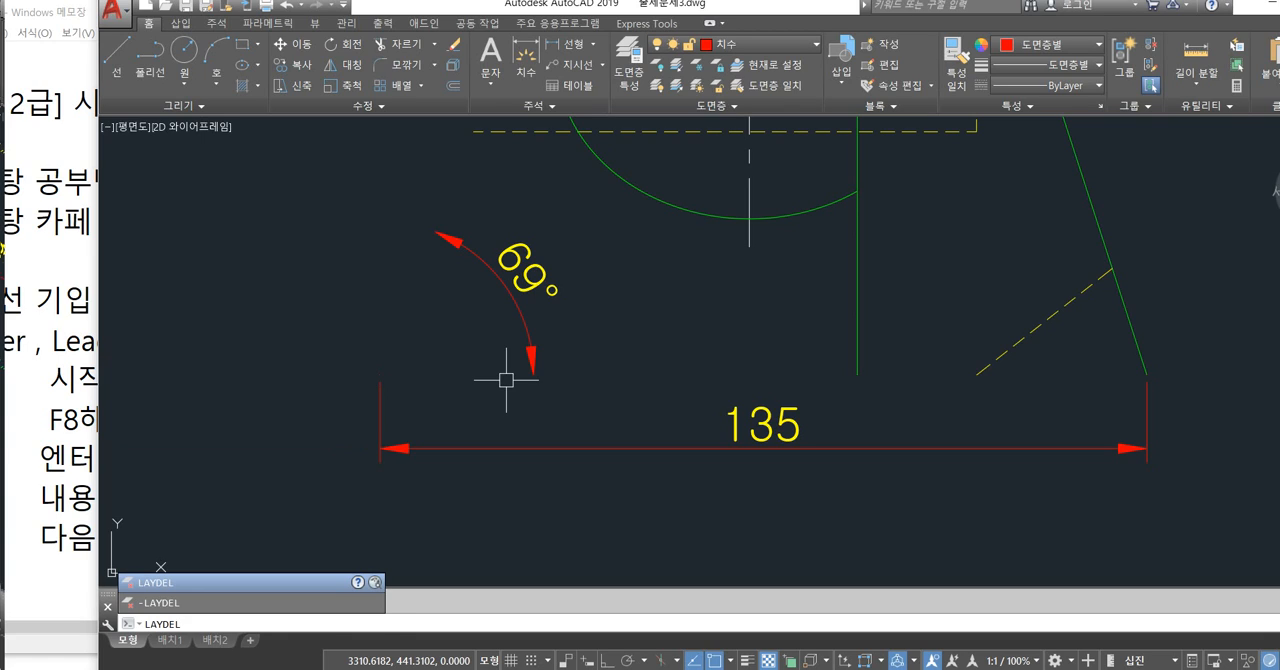
pyautogui.press('Return')
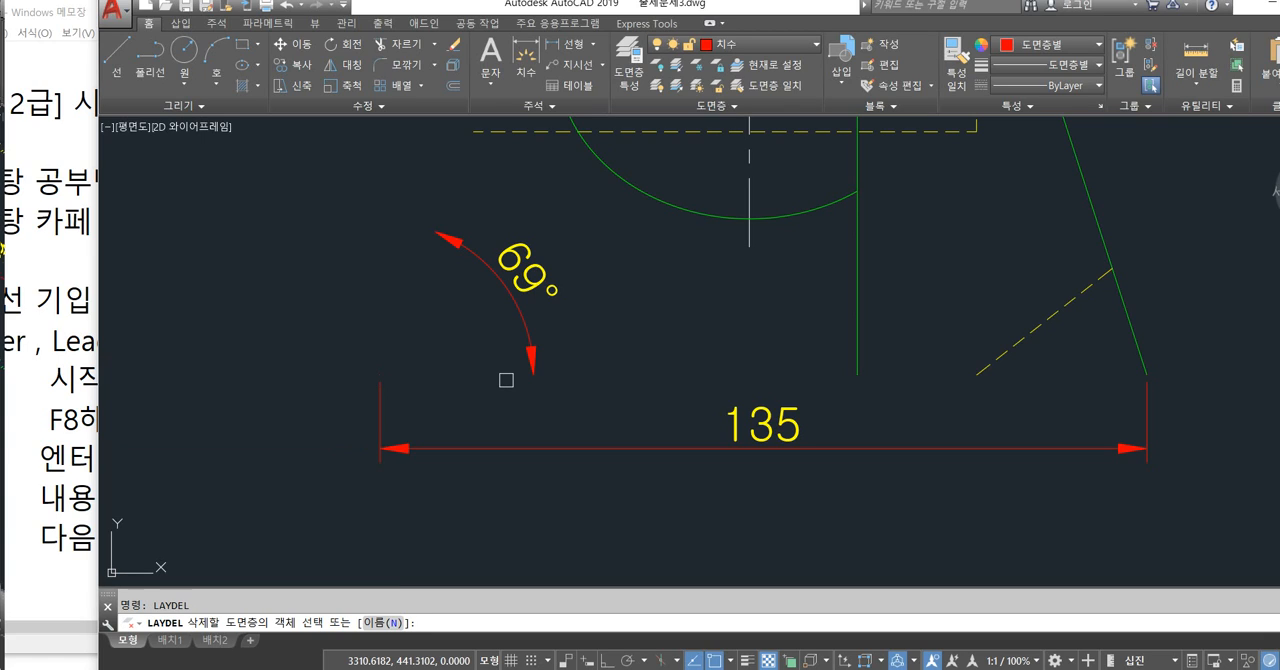
pyautogui.press('Return')
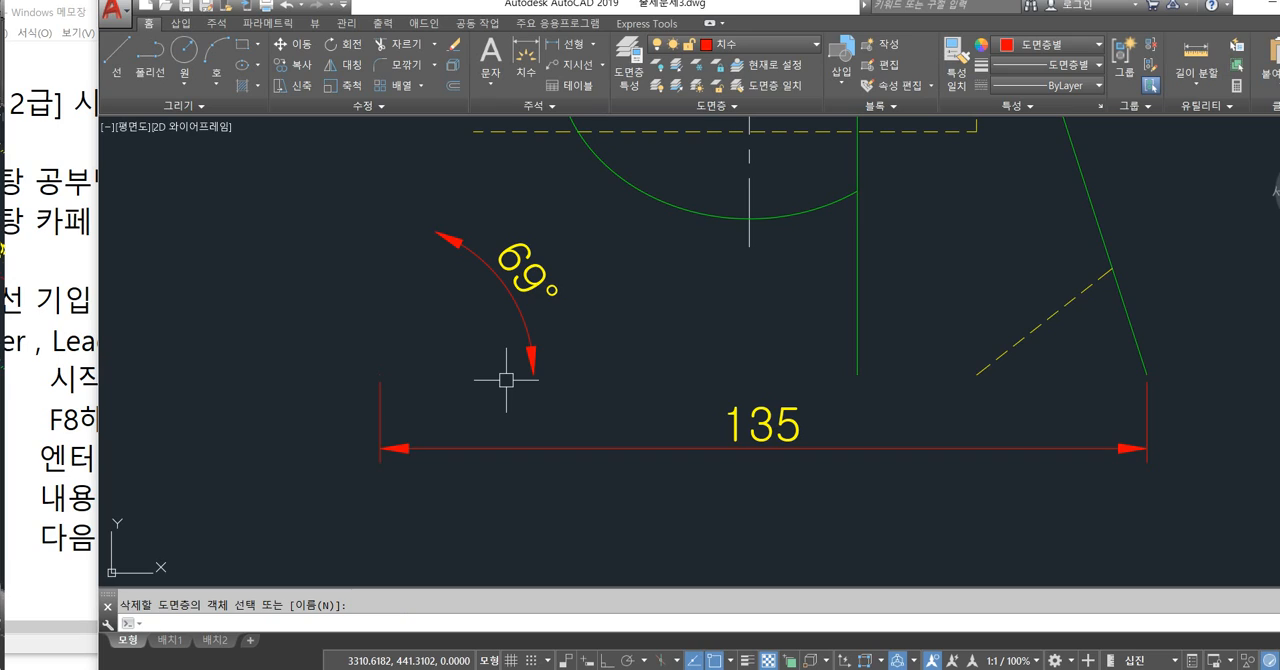
# Delete the Defpoints layer by name with LAYDEL, accepting the removal of its objects and the redefinition of referenced blocks.
pyautogui.write('laydel')
pyautogui.press('Return')
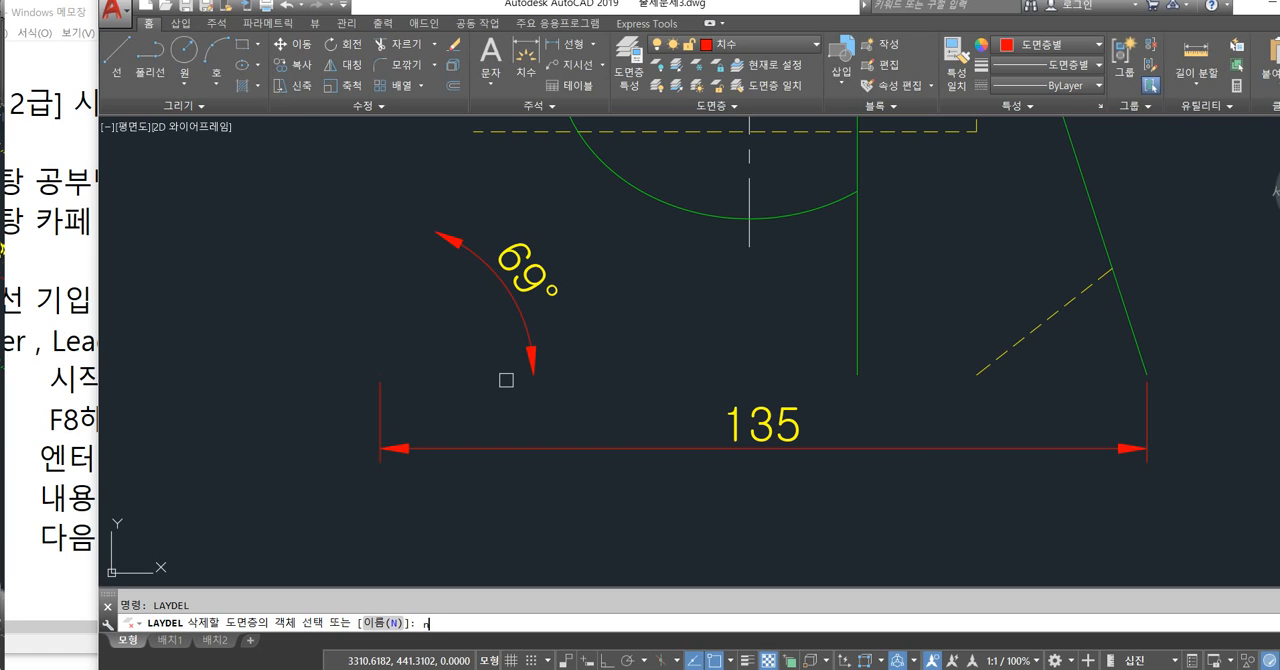
pyautogui.press('Return')
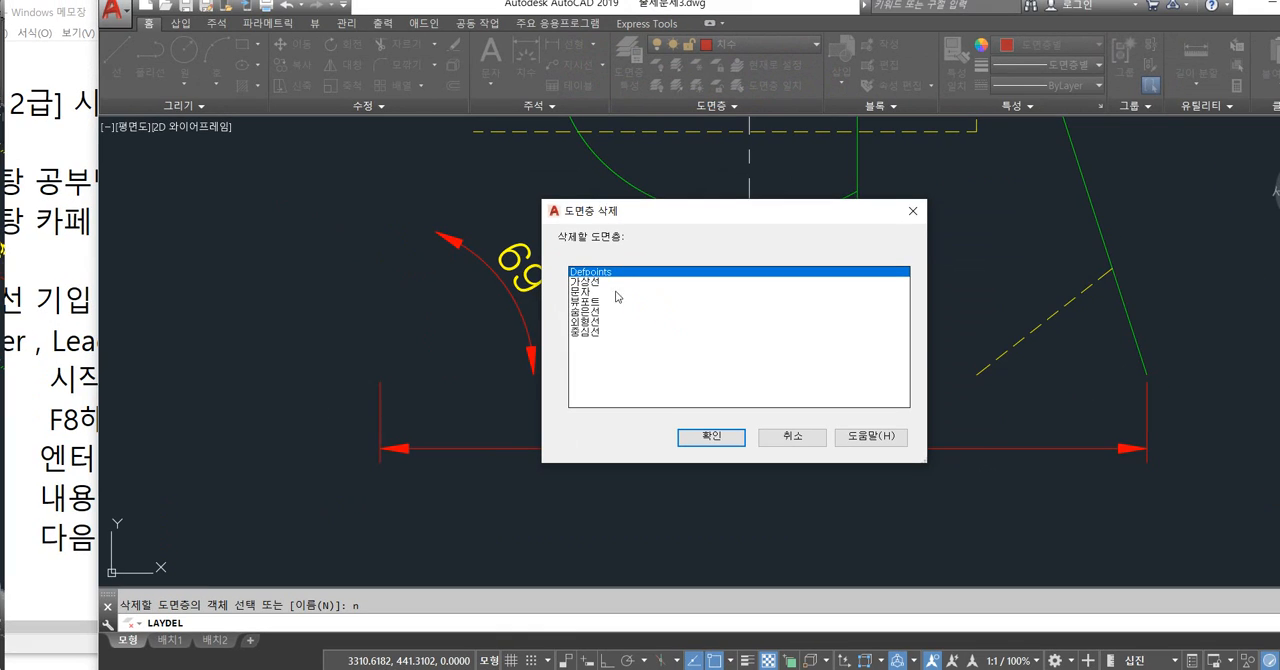
pyautogui.click(805, 609)
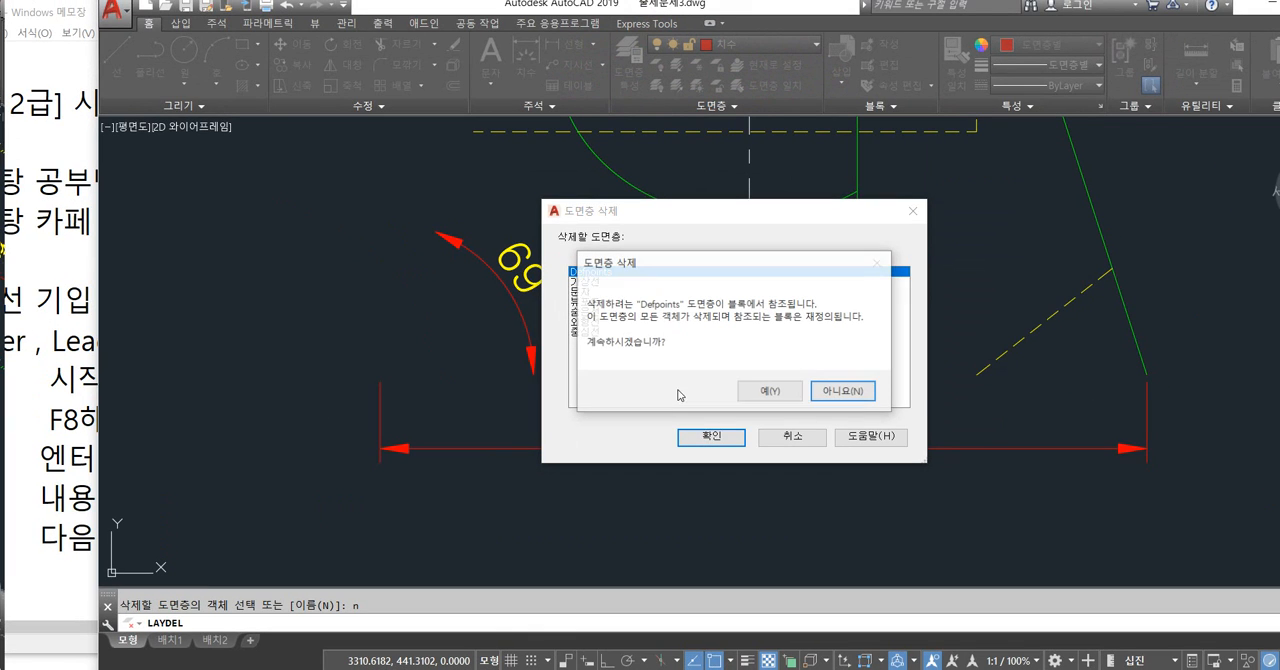
pyautogui.click(768, 391)
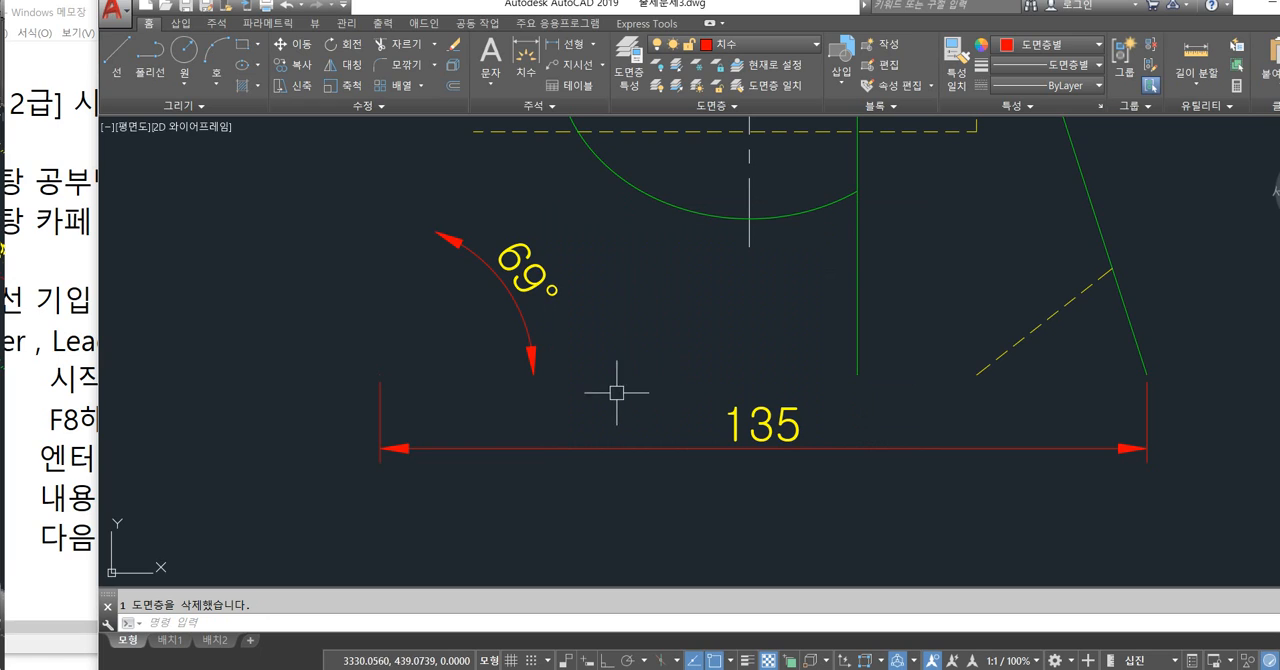
# Inspect the front view's 135 dimension, clear the selection and review the drawing's layers in the Layer Properties Manager.
pyautogui.click(711, 415)
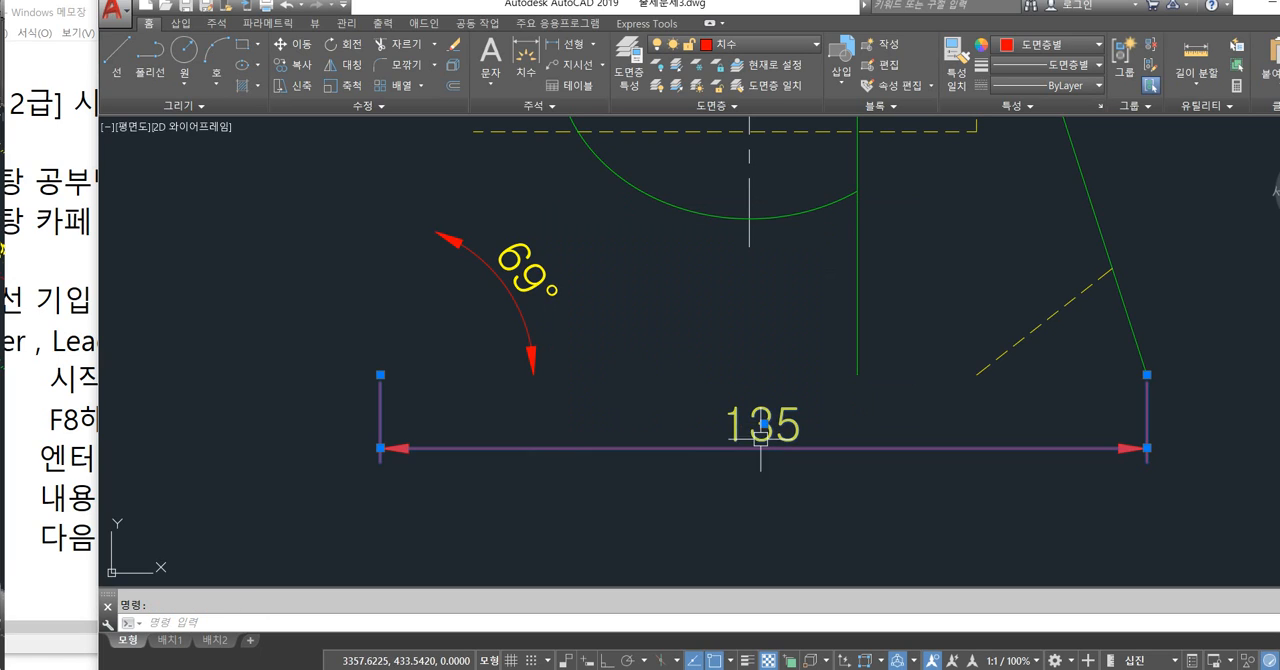
pyautogui.press('Escape')
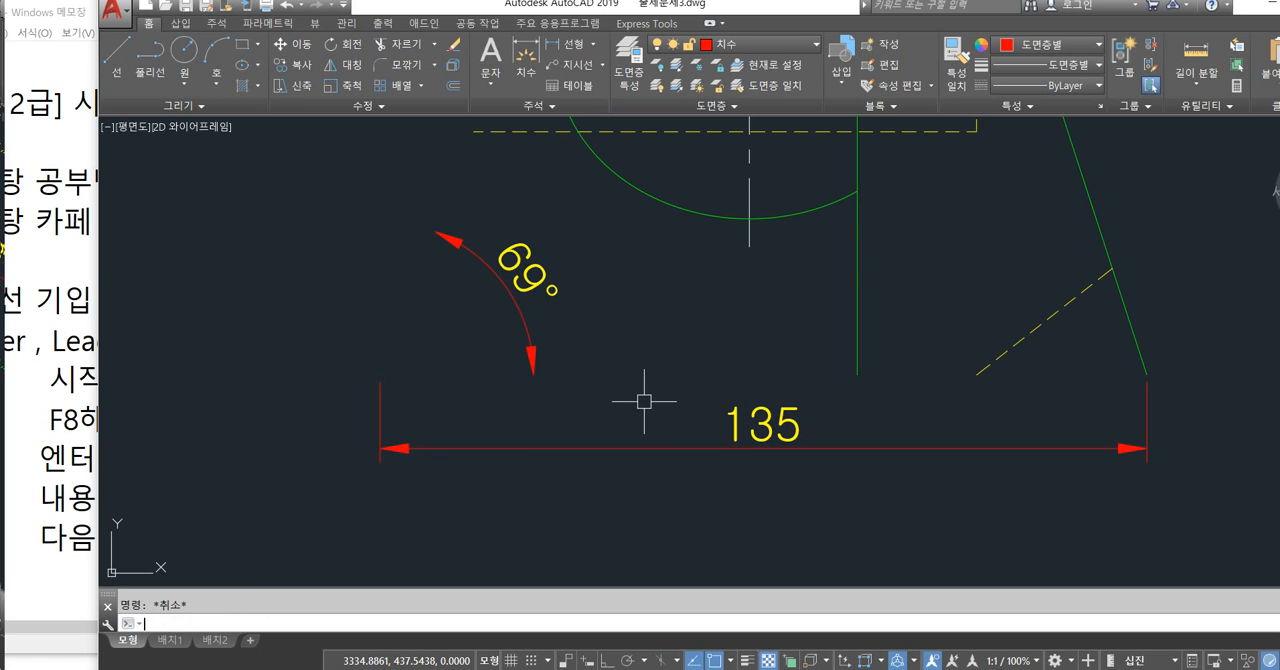
pyautogui.press('Return')
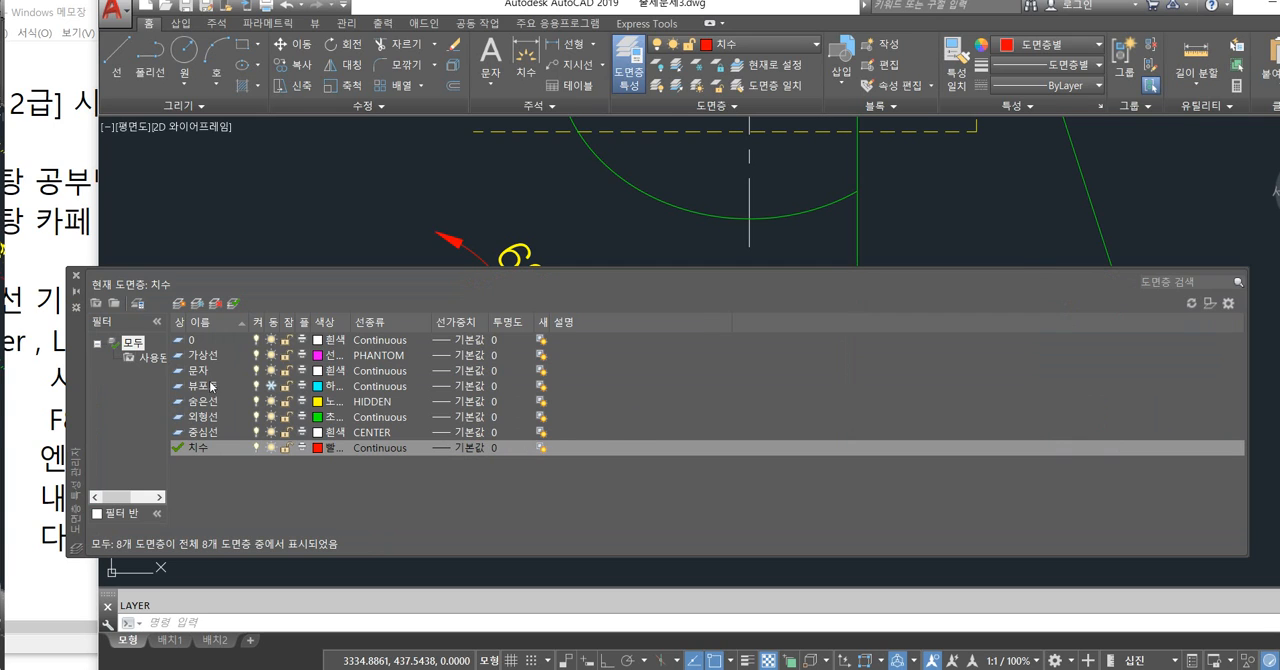
pyautogui.press('Escape')
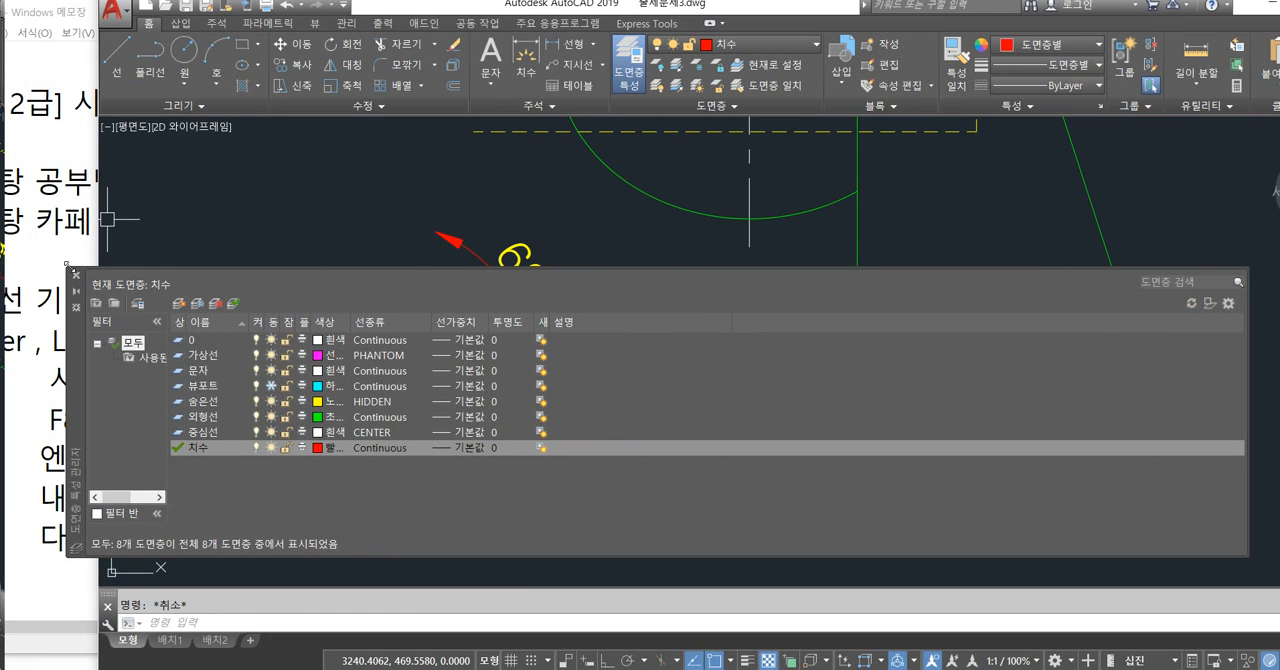
pyautogui.click(77, 276)
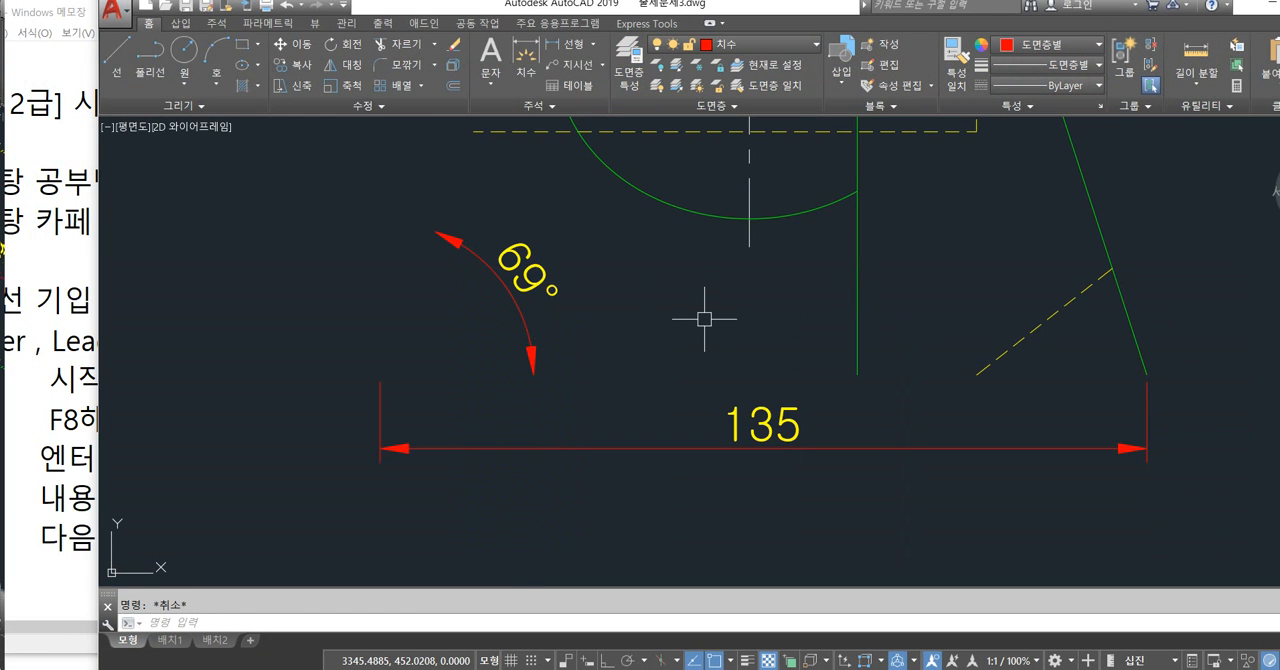
# Place a test linear dimension in the empty area above the 135 dimension and check the layer list for Defpoints.
pyautogui.press('Return')
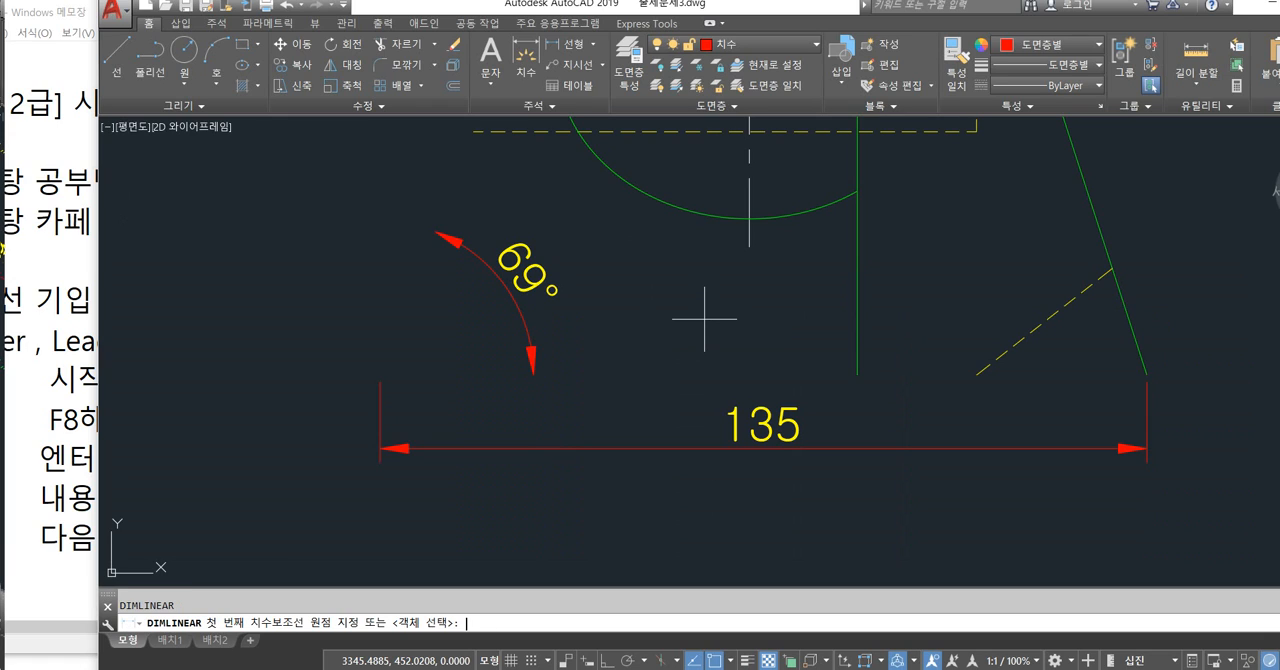
pyautogui.click(721, 311)
pyautogui.click(805, 321)
pyautogui.click(811, 269)
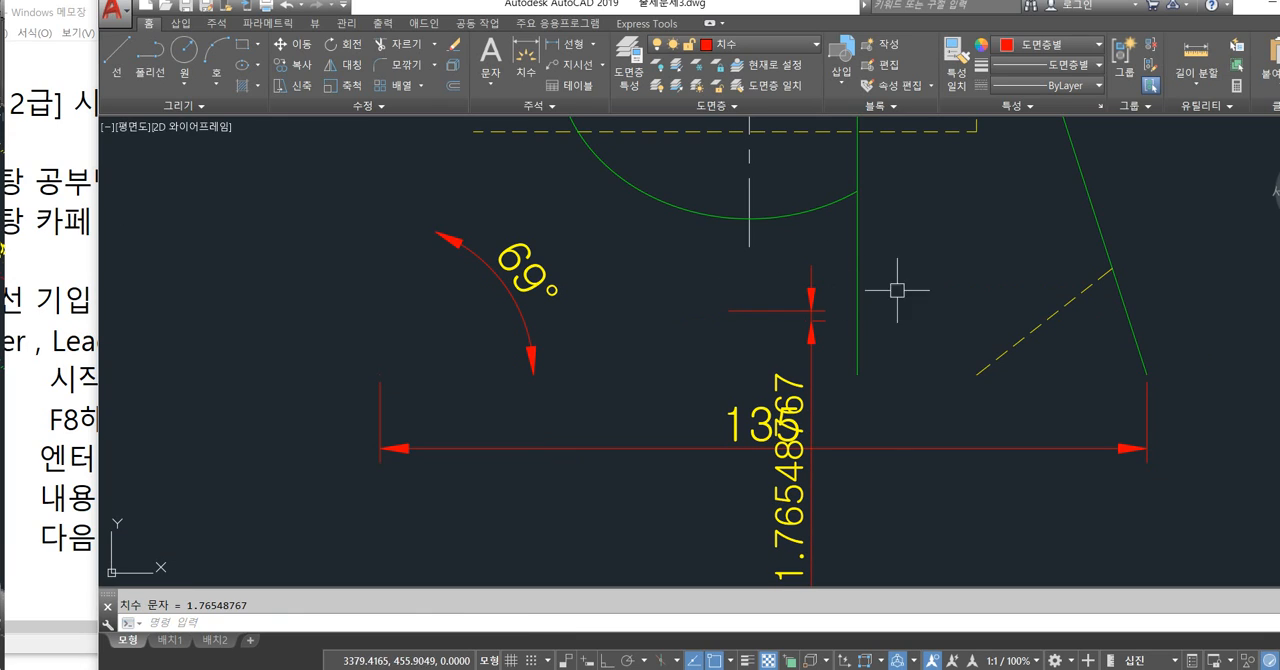
pyautogui.press('Escape')
pyautogui.press('Return')
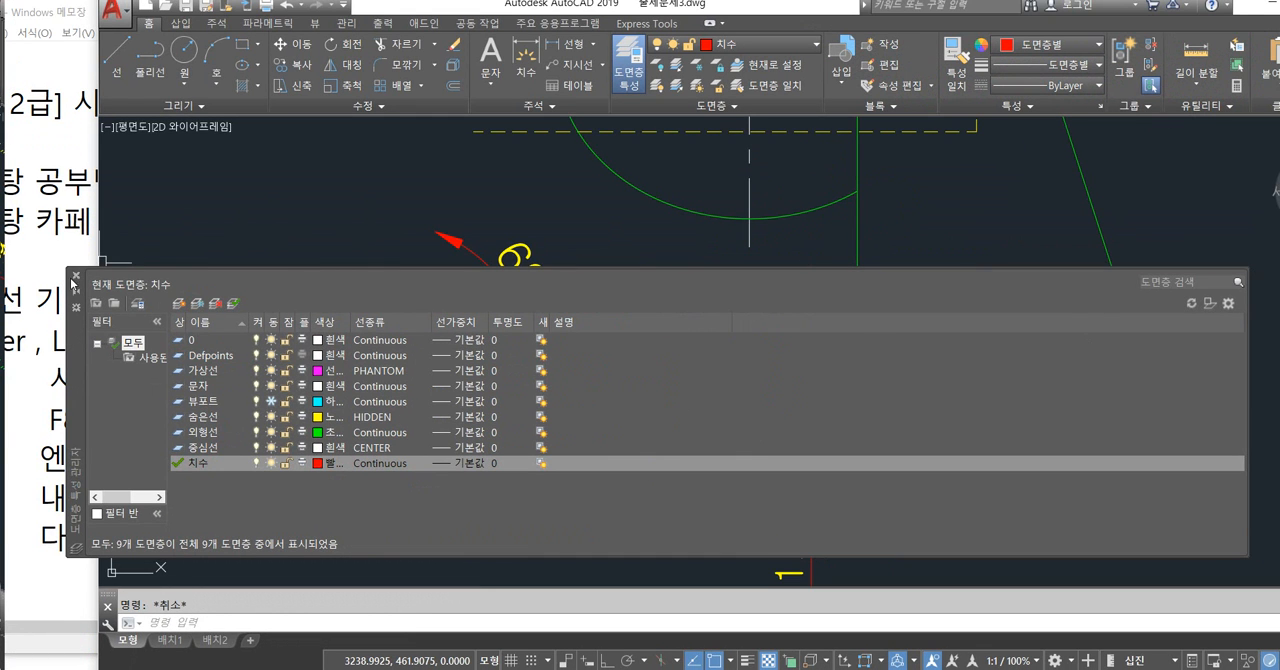
pyautogui.click(75, 277)
# Erase the test linear dimension from the front view.
pyautogui.click(768, 307)
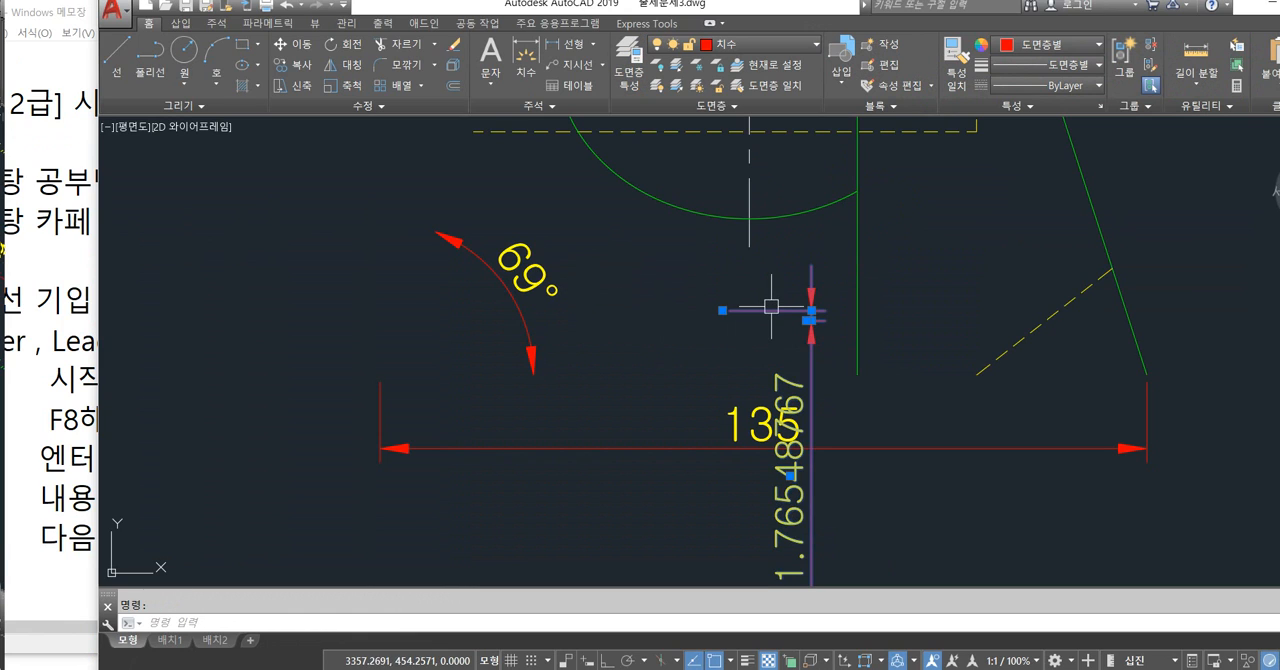
pyautogui.press('Delete')
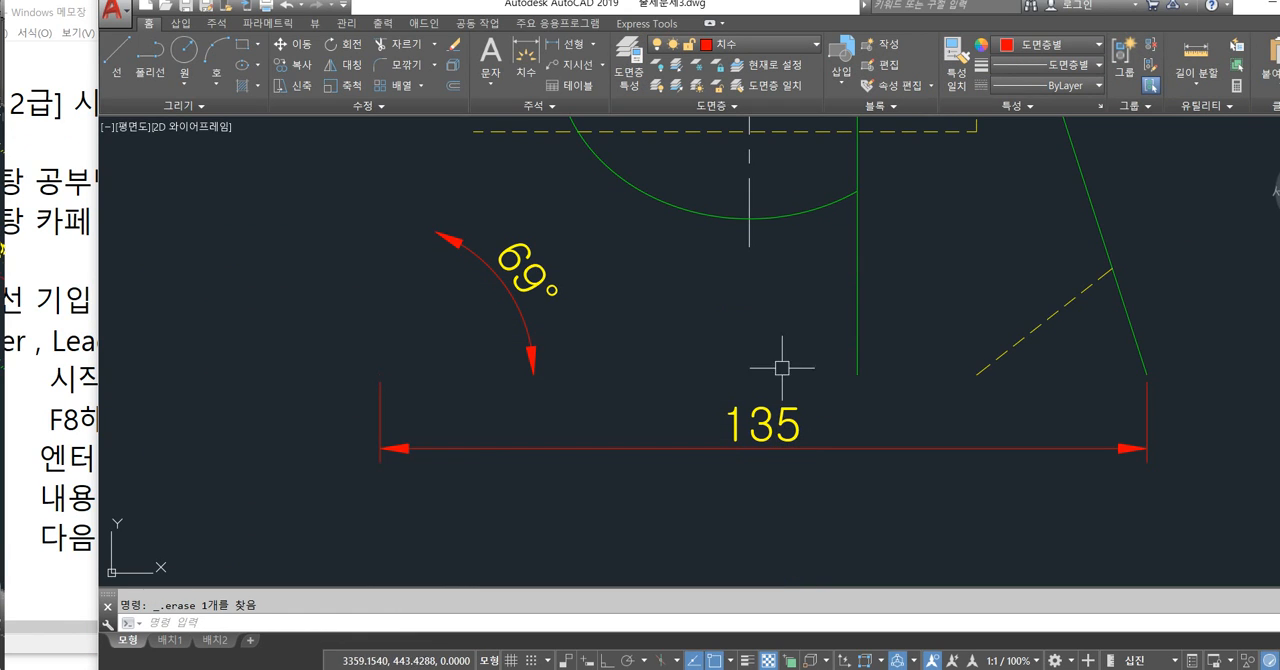
pyautogui.scroll(-3, 657, 343)
pyautogui.scroll(1, 657, 343)
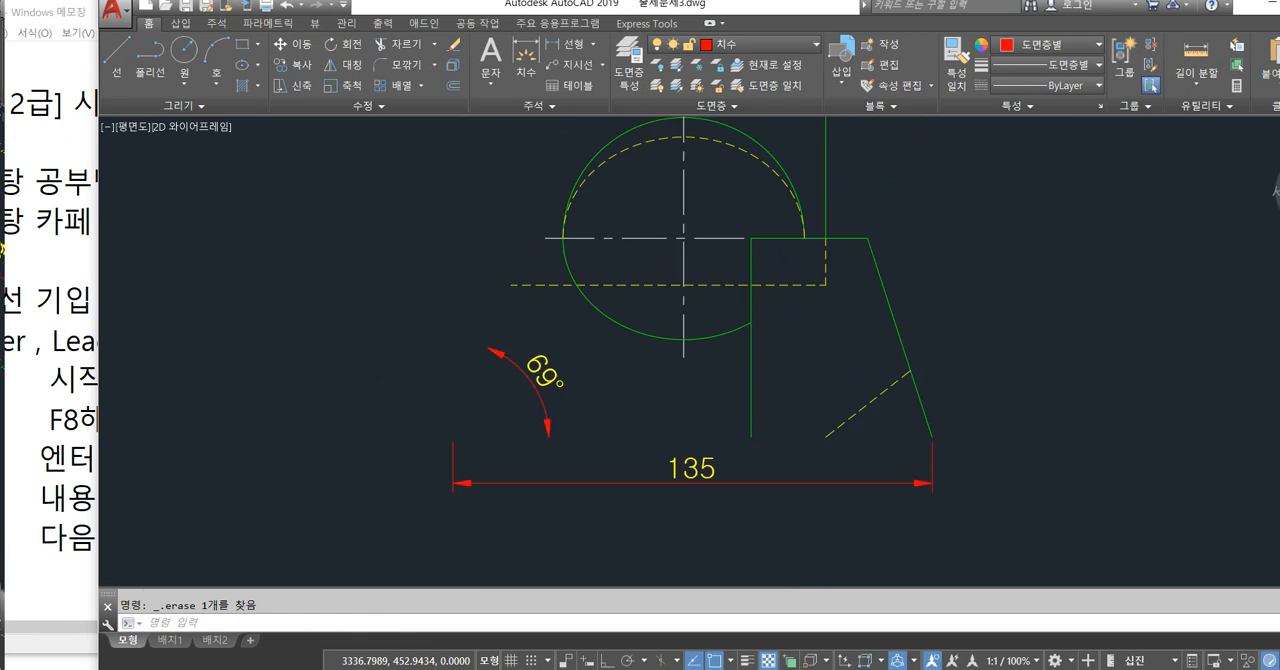
# Undo the recent edits back to before the front view's sloped edge and base edge were erased.
pyautogui.hotkey('ctrl', 'z')
pyautogui.hotkey('ctrl', 'z')
pyautogui.hotkey('ctrl', 'z')
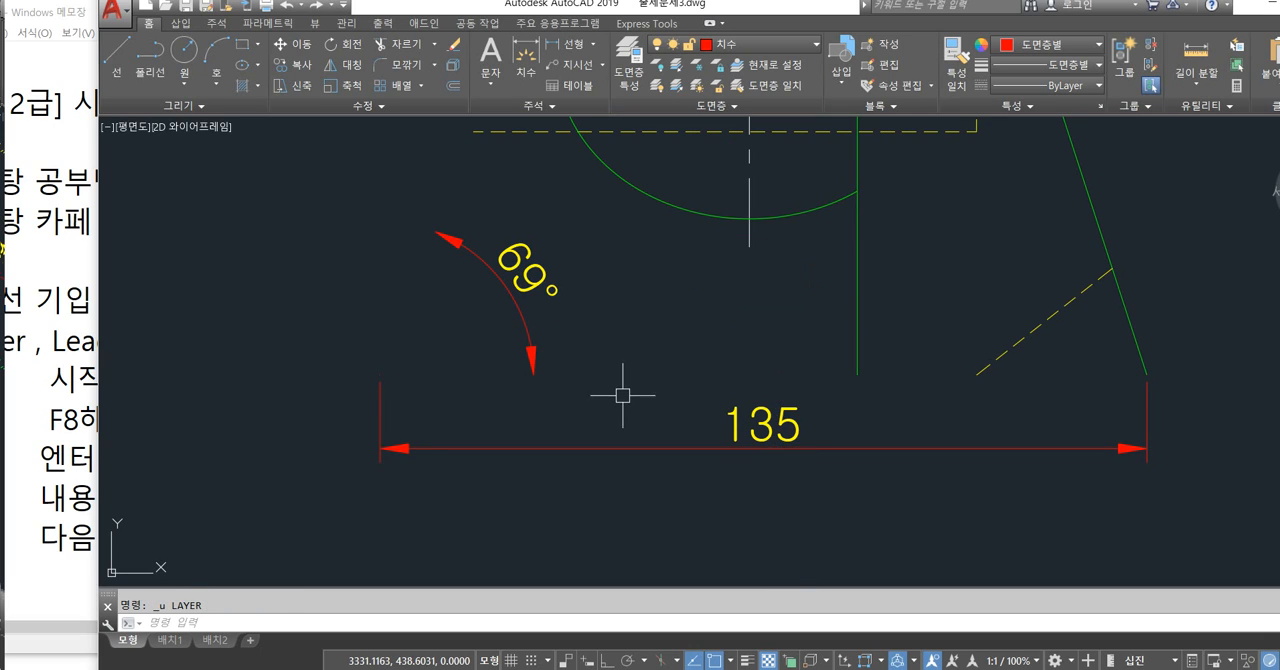
pyautogui.hotkey('ctrl', 'z')
pyautogui.hotkey('ctrl', 'z')
pyautogui.hotkey('ctrl', 'z')
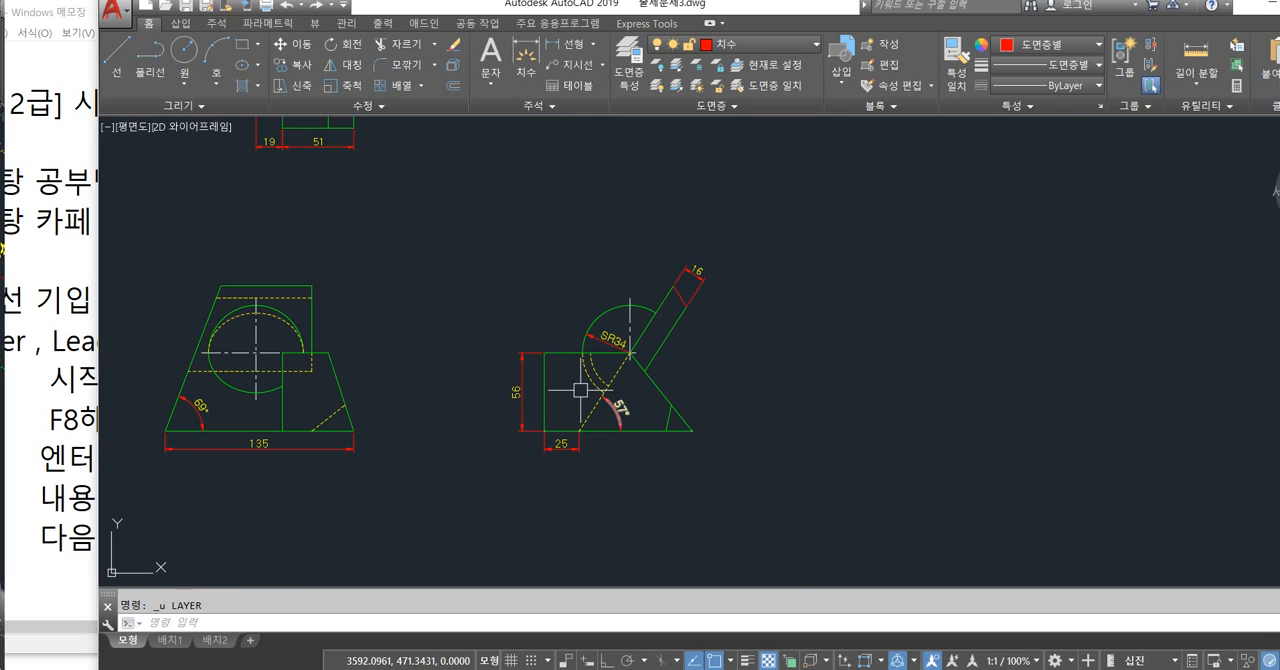
# Draw a vertical alignment line from the top view's lower-left corner down past the front view's base.
pyautogui.moveTo(500, 365); pyautogui.dragTo(772, 391, button='middle')
pyautogui.moveTo(675, 292); pyautogui.dragTo(672, 388, button='middle')
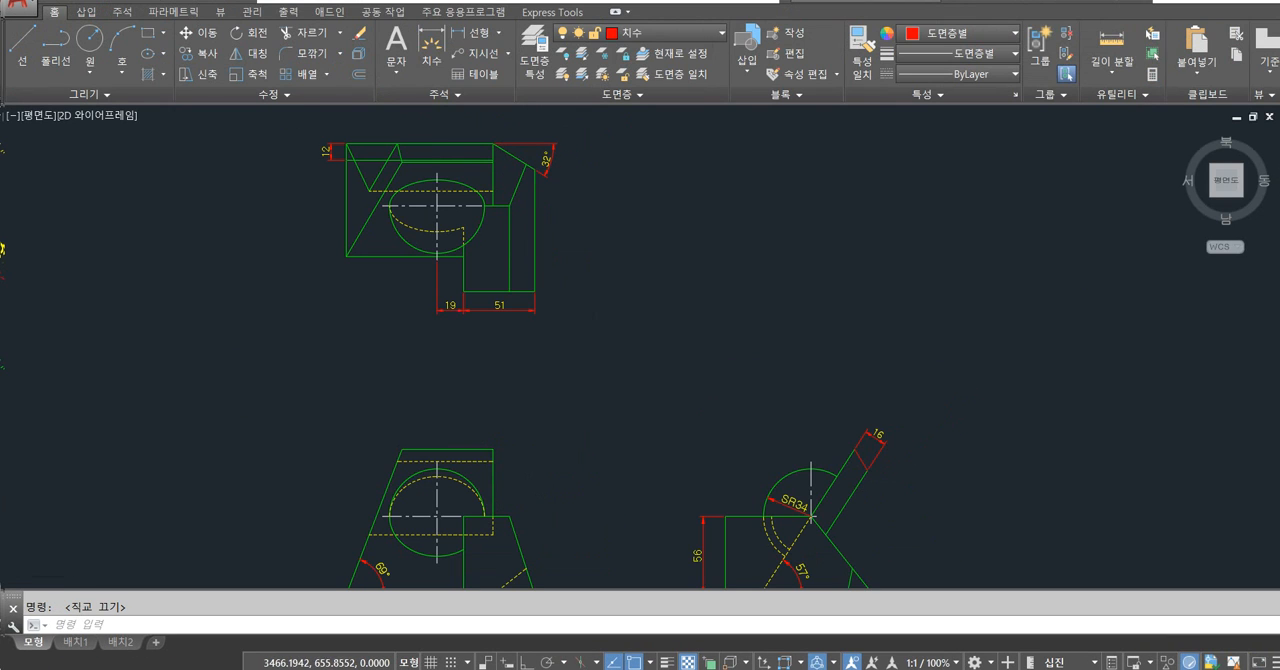
pyautogui.scroll(-2, 597, 302)
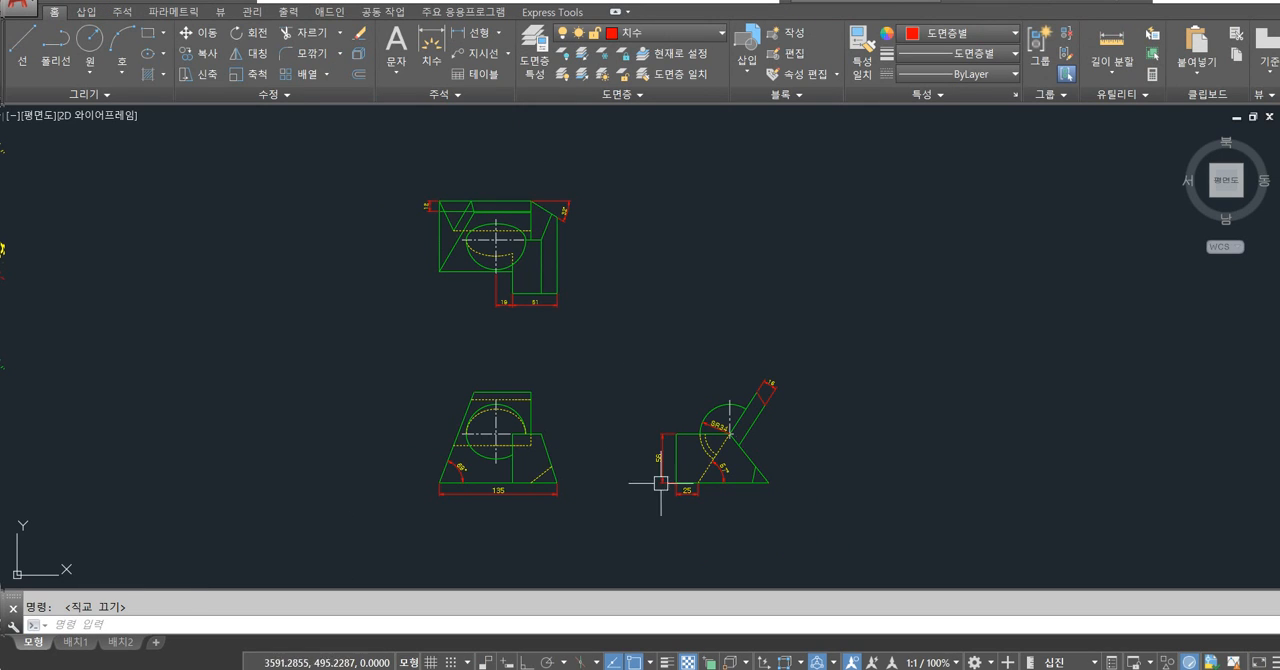
pyautogui.write('l')
pyautogui.press('Return')
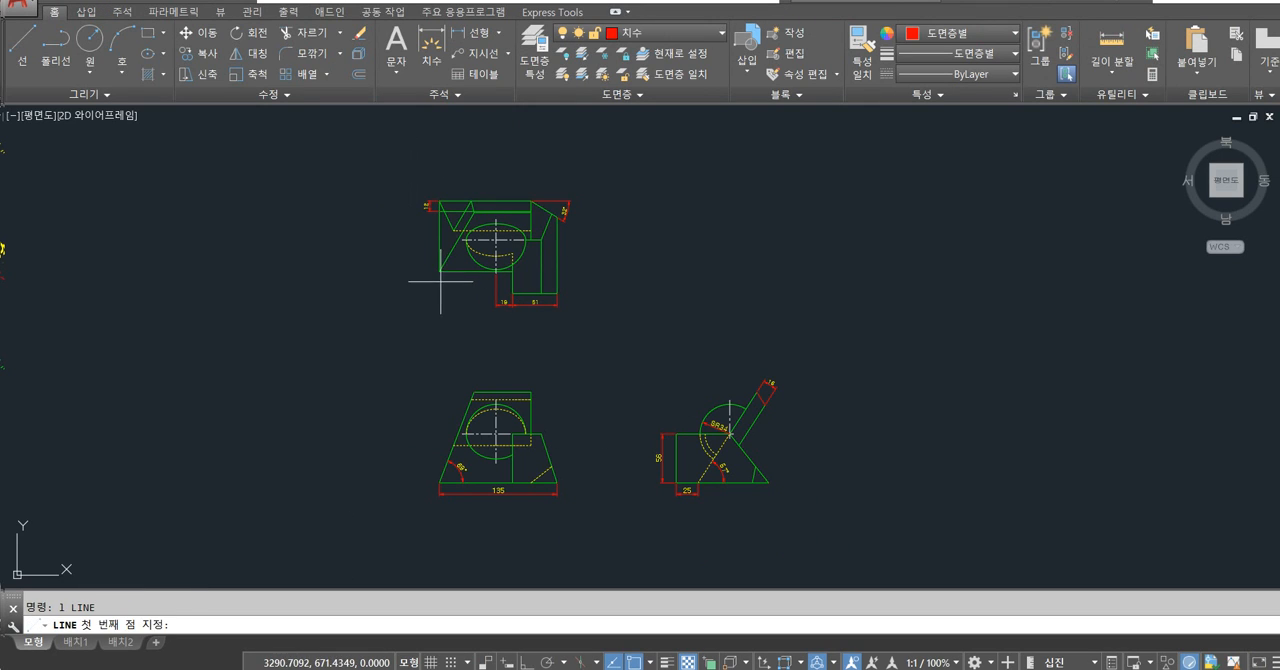
pyautogui.click(440, 271)
pyautogui.click(440, 530)
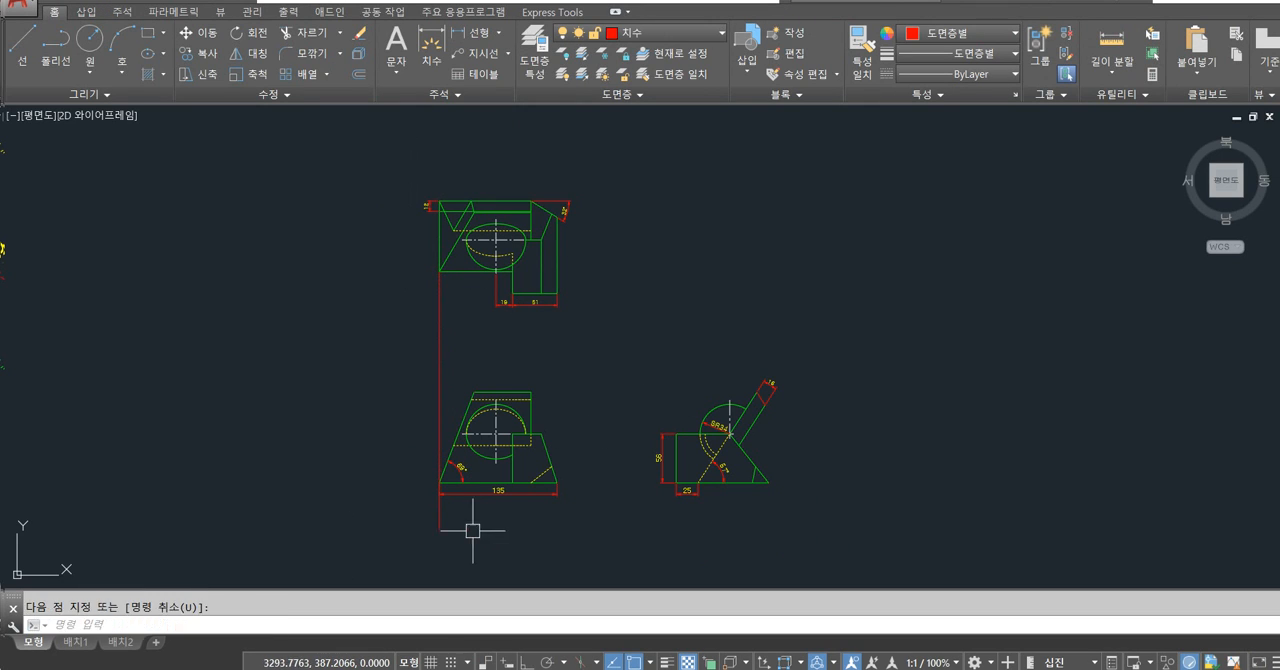
# Draw a horizontal alignment line from the front view's base edge to beyond the side view's base.
pyautogui.write('l')
pyautogui.press('Return')
pyautogui.click(532, 483)
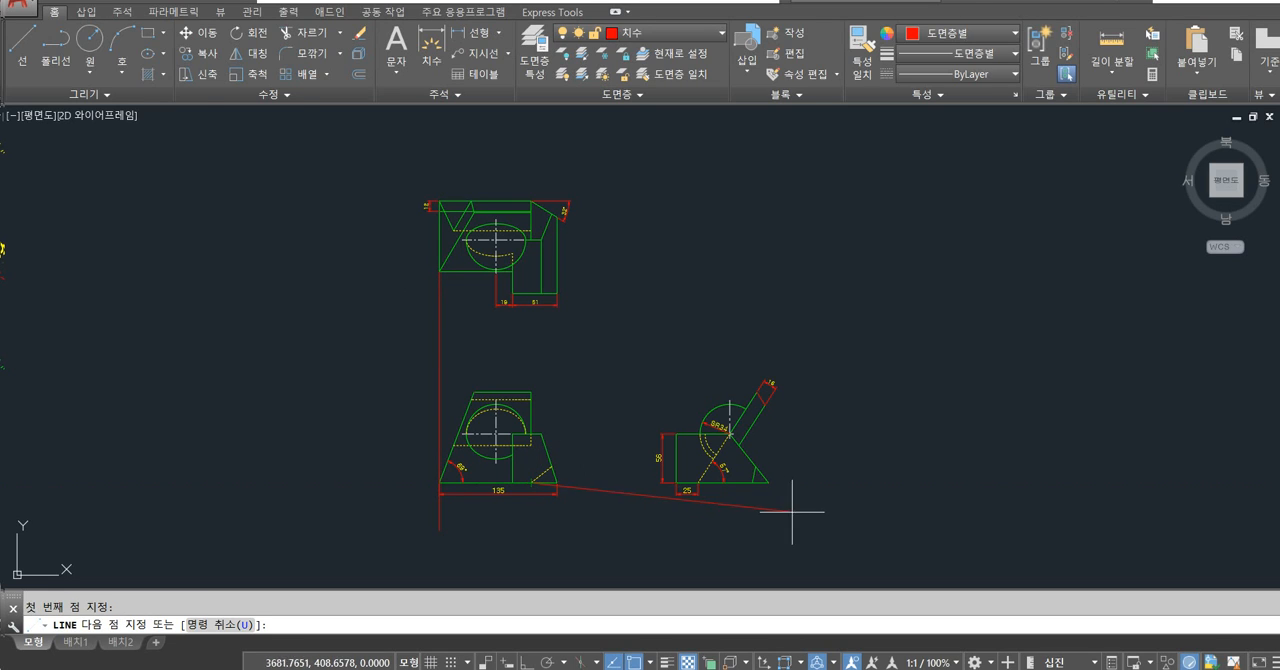
pyautogui.click(818, 483)
pyautogui.press('Escape')
# Erase the vertical and horizontal alignment lines drawn across the views.
pyautogui.click(438, 358)
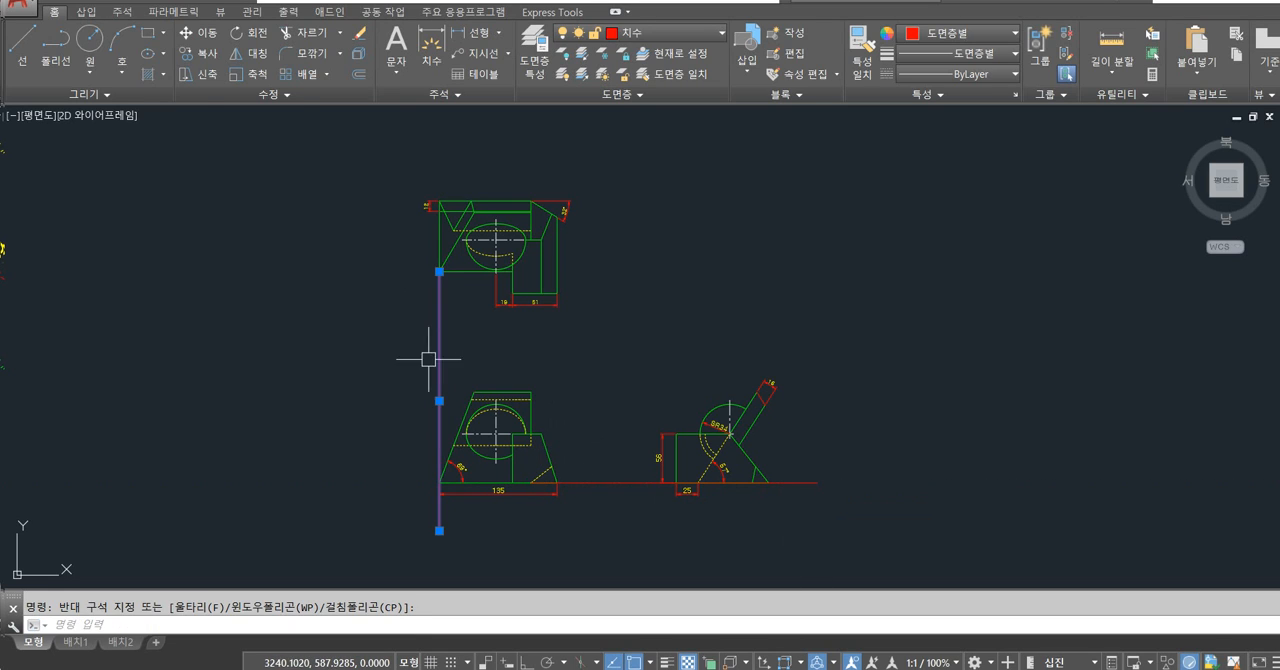
pyautogui.click(618, 509)
pyautogui.press('Delete')
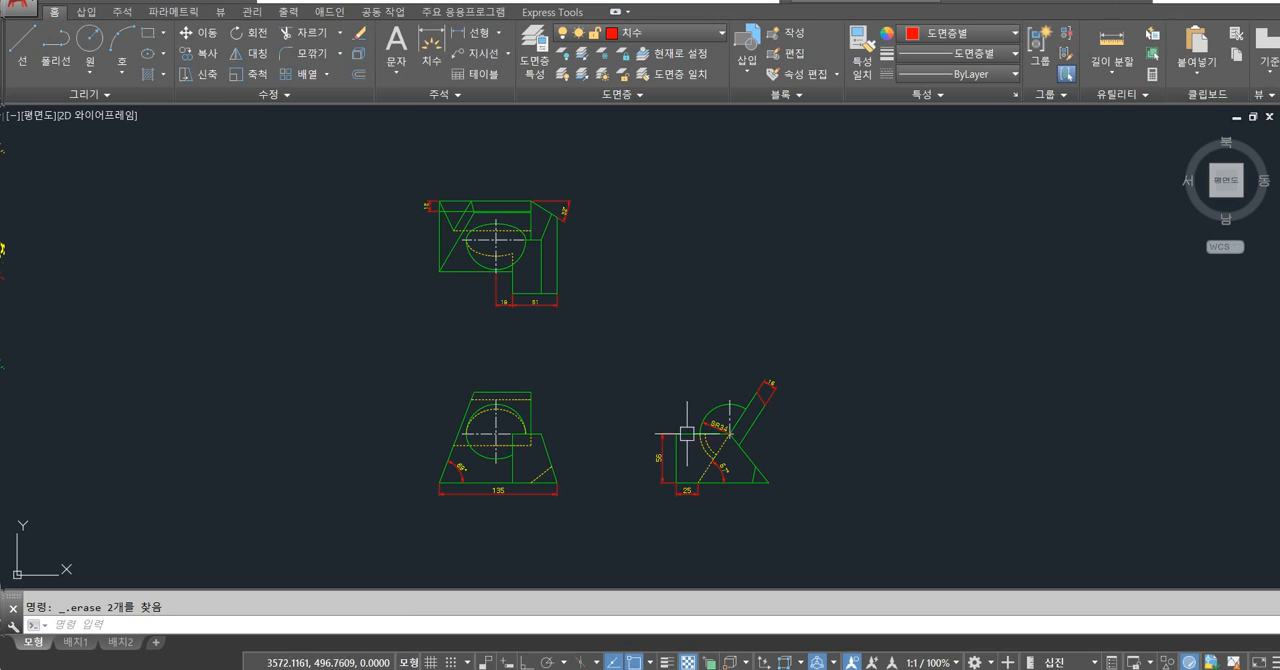
# Move the whole side view down out of line with the front view, and undo the move.
pyautogui.write('m')
pyautogui.press('Return')
pyautogui.click(622, 358)
pyautogui.click(782, 512)
pyautogui.press('Return')
pyautogui.click(846, 452)
pyautogui.click(849, 489)
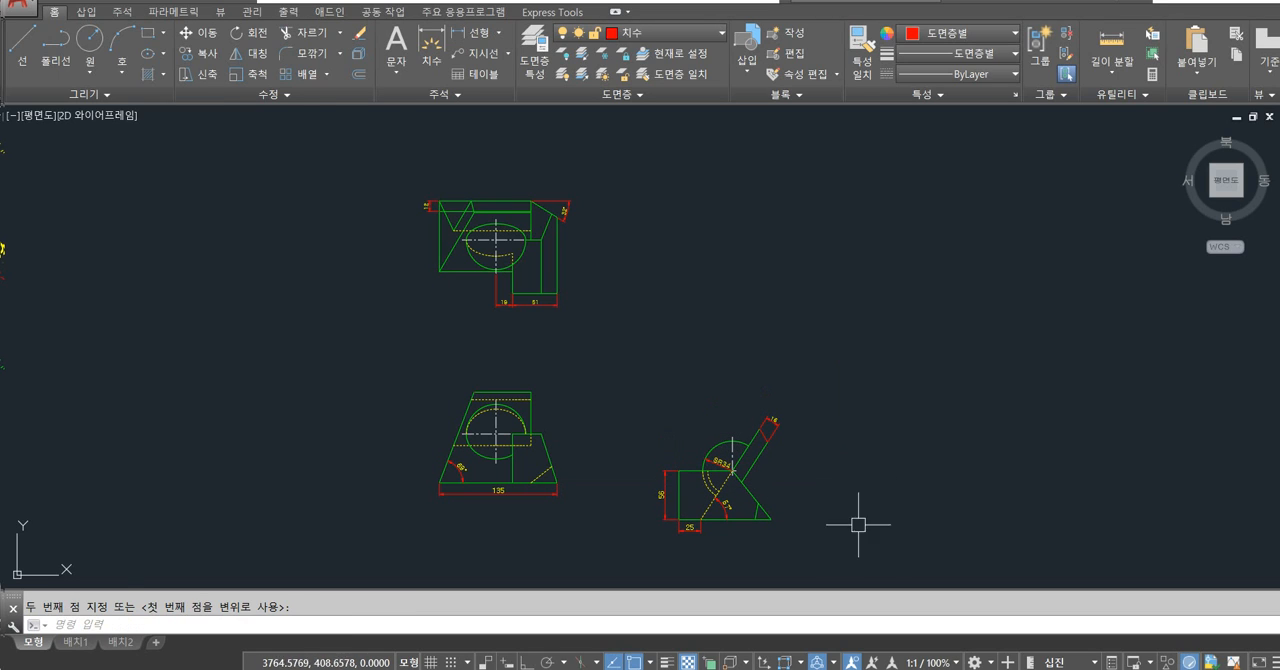
pyautogui.hotkey('ctrl', 'z')
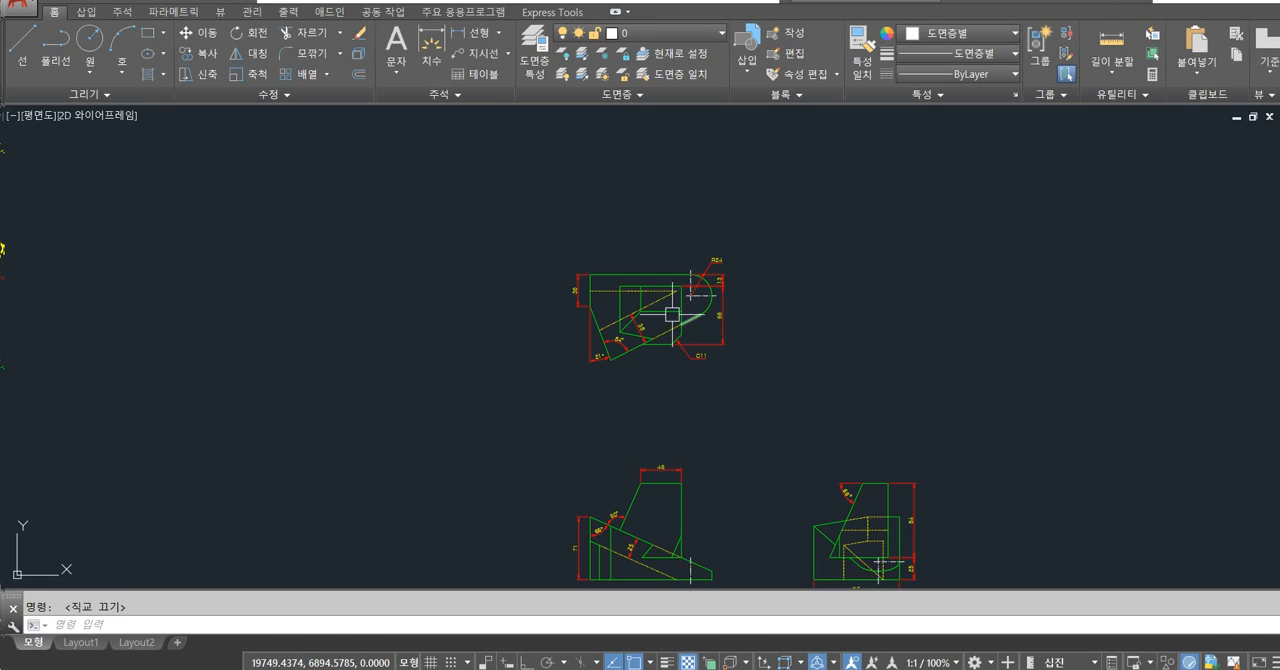
# Erase the slanted 36 dimension between the parallel sloped lines in the top view.
pyautogui.scroll(5, 634, 338)
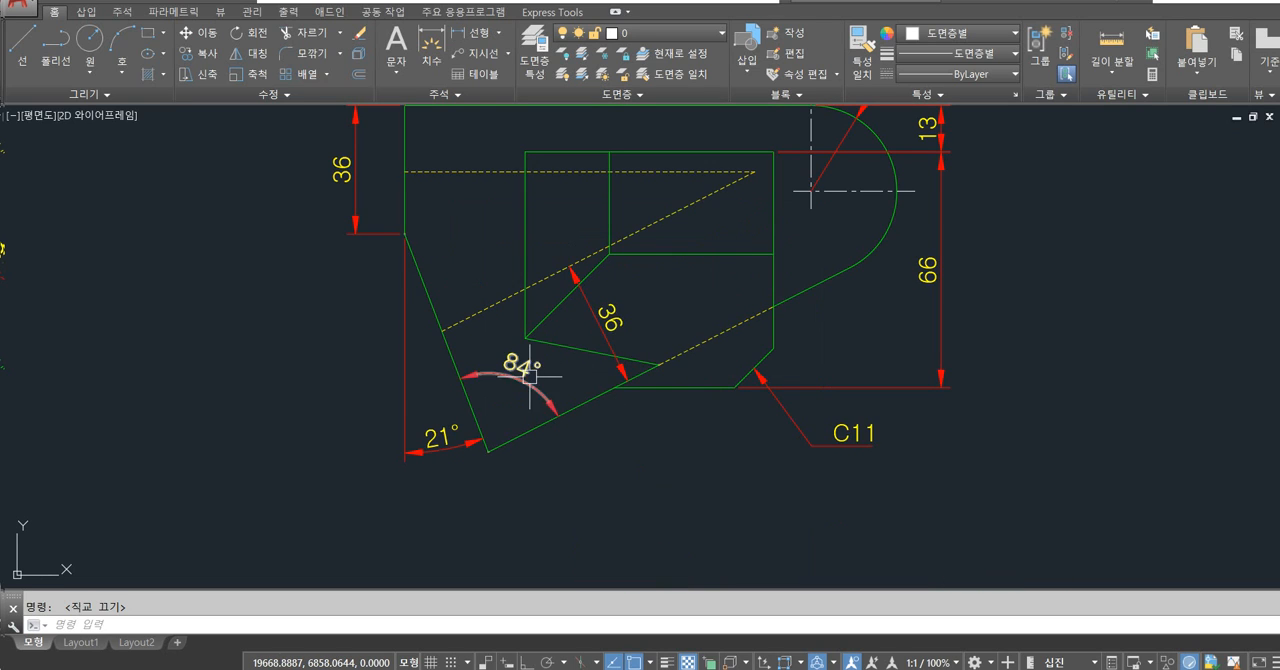
pyautogui.moveTo(602, 346); pyautogui.dragTo(534, 366, button='middle')
pyautogui.scroll(2, 534, 366)
pyautogui.click(541, 324)
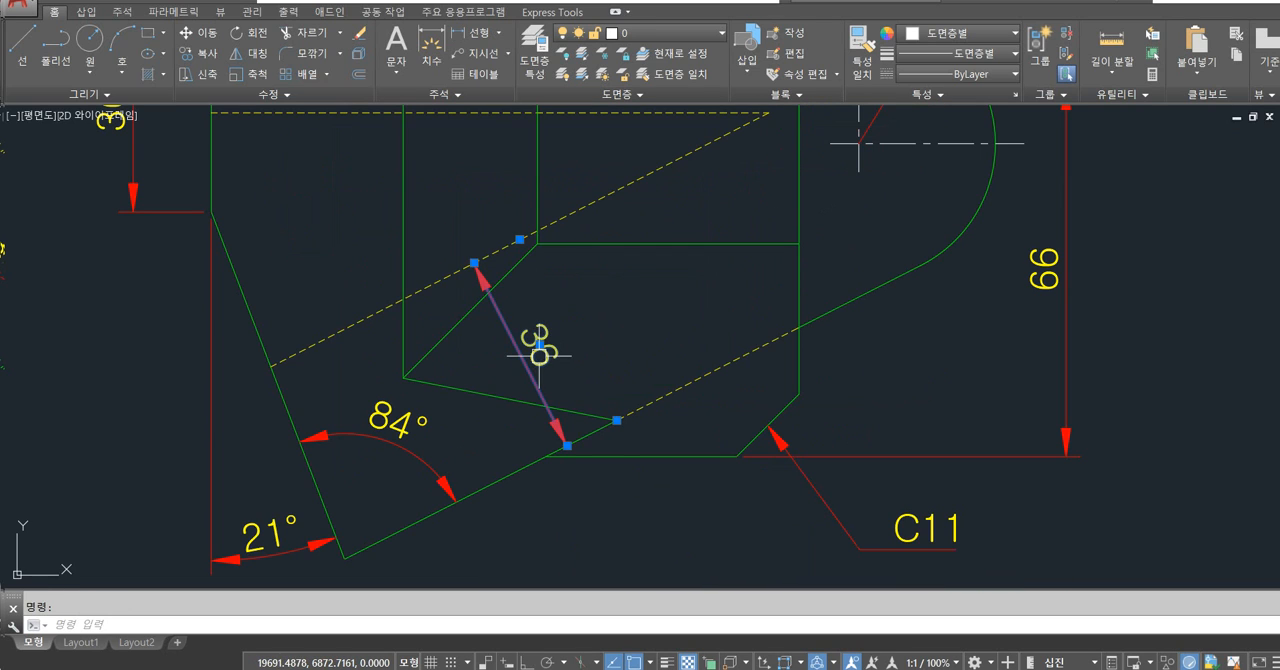
pyautogui.press('Escape')
pyautogui.moveTo(663, 321); pyautogui.dragTo(645, 336, button='middle')
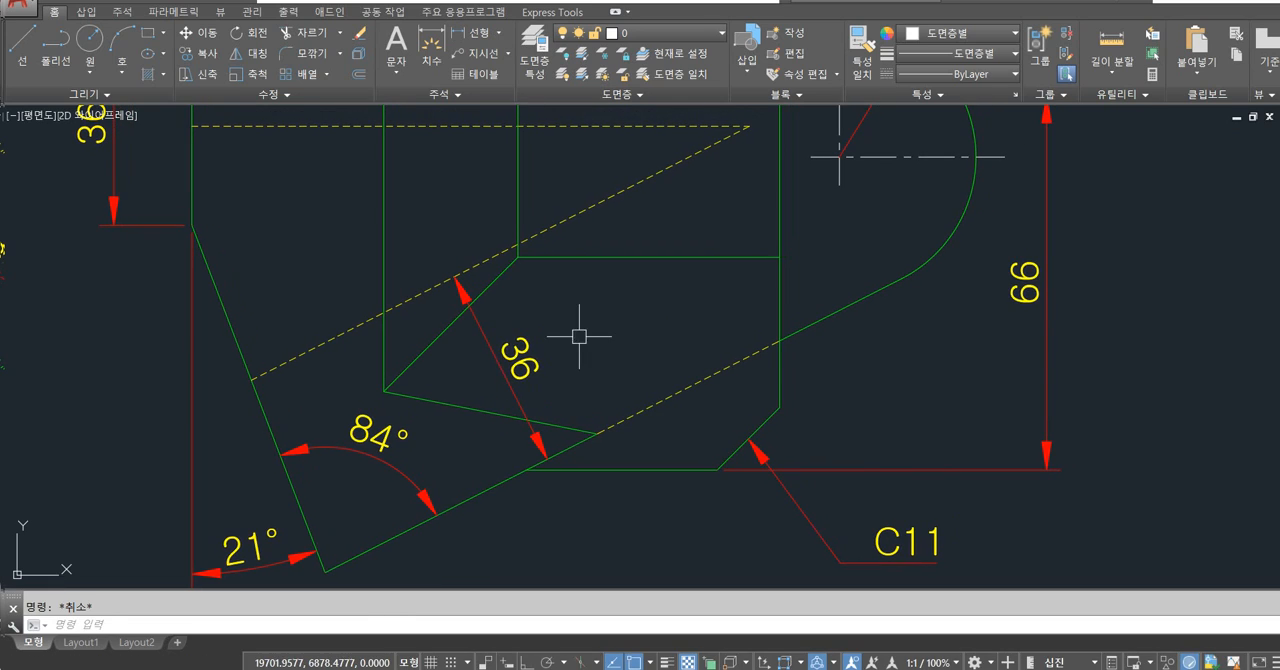
pyautogui.click(496, 366)
pyautogui.press('Delete')
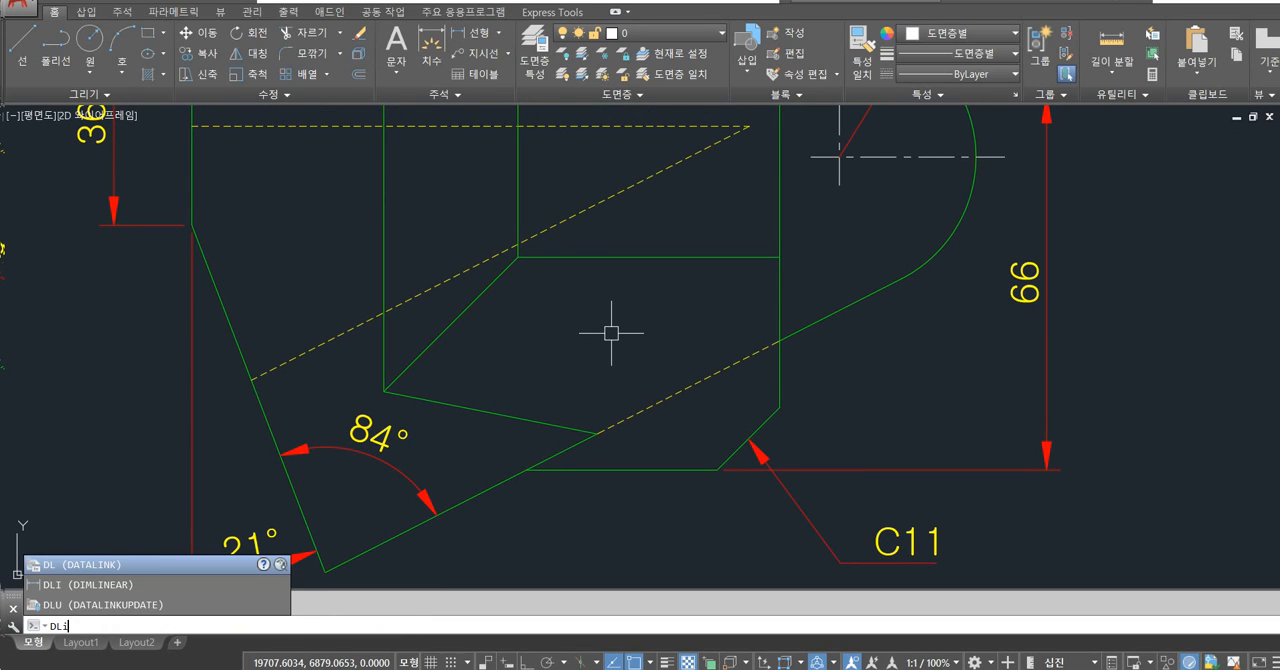
# Place a linear dimension with the Rotate option between the top view's two parallel sloped lines, perpendicular to them.
pyautogui.write('i')
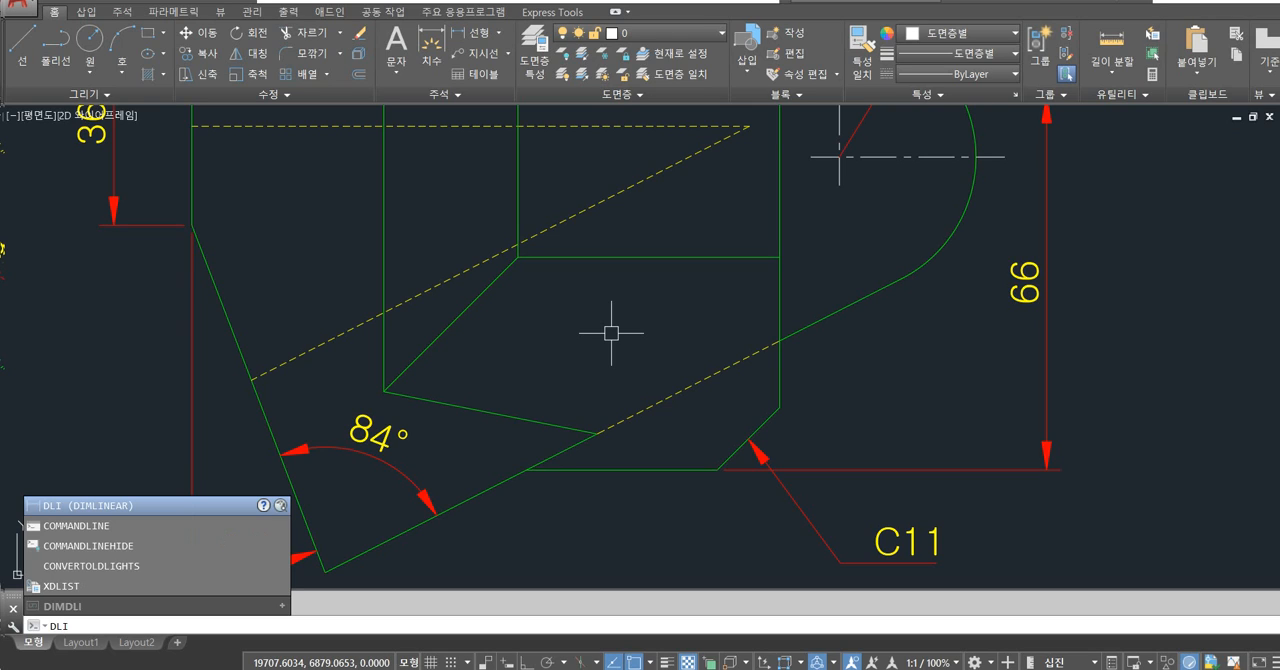
pyautogui.press('Return')
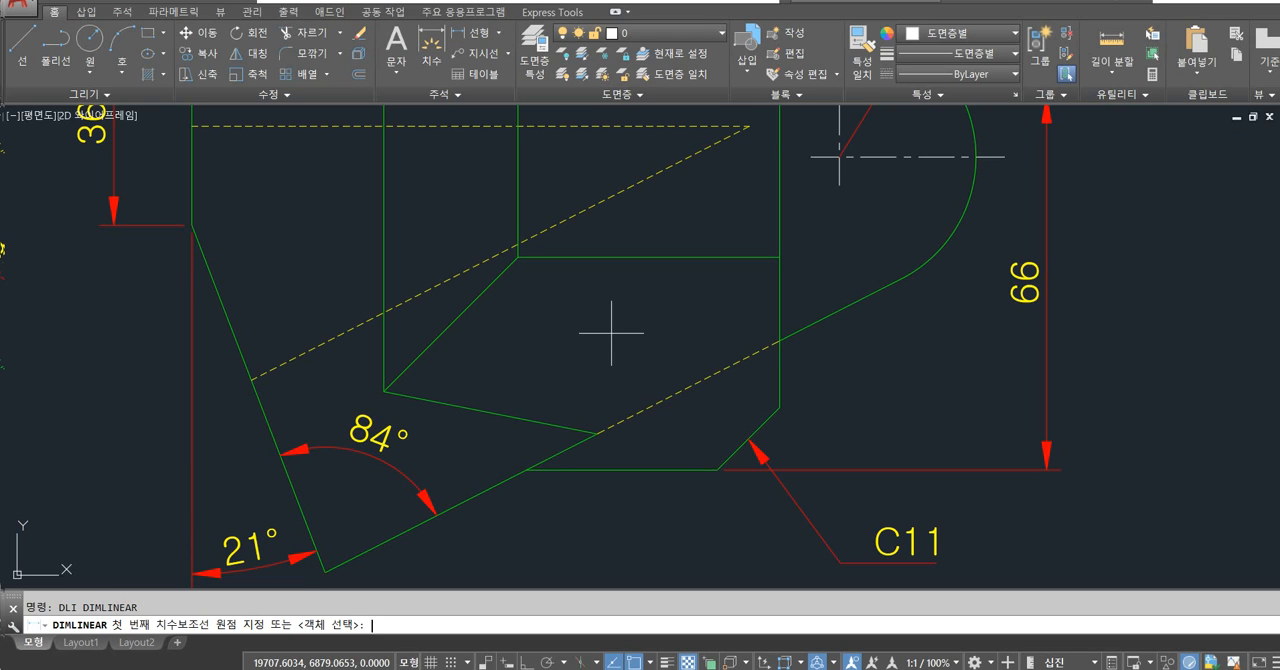
pyautogui.click(443, 282)
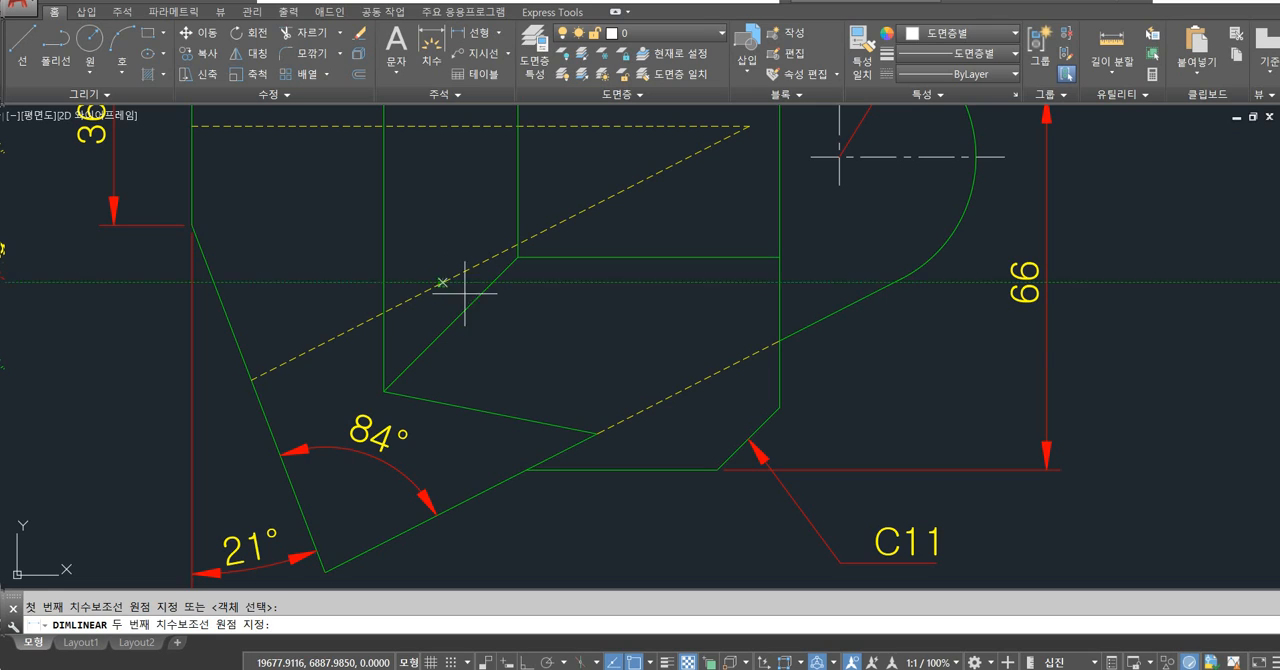
pyautogui.click(637, 411)
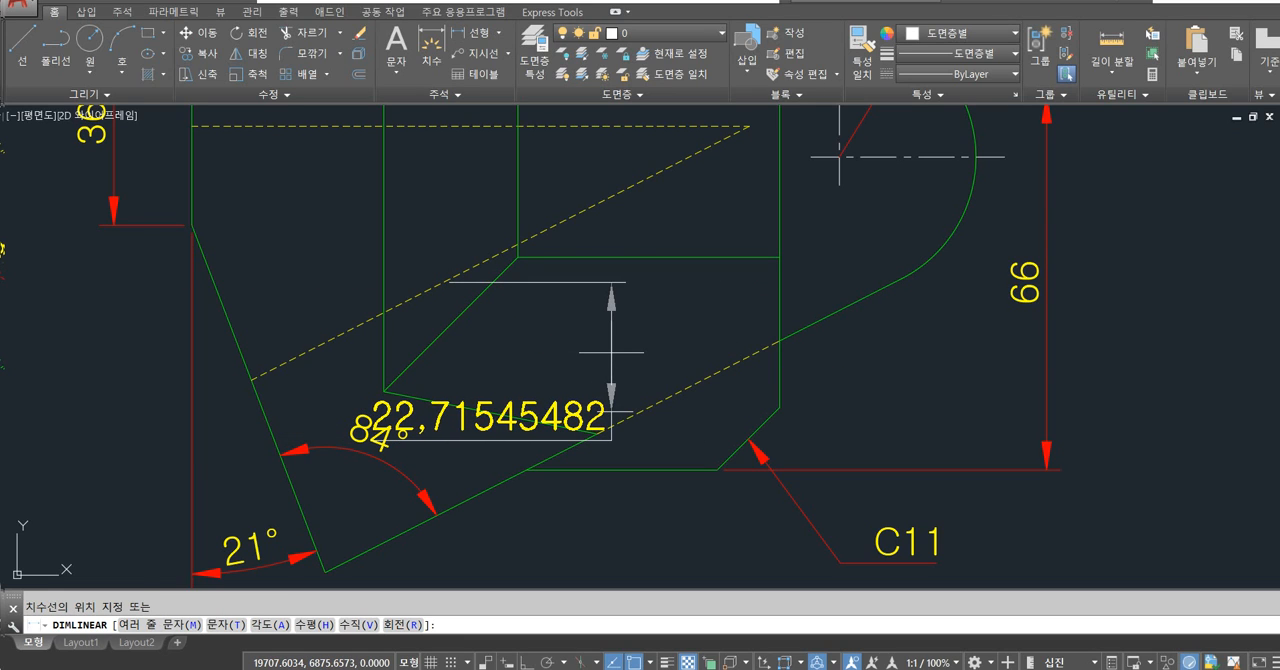
pyautogui.write('r')
pyautogui.press('Return')
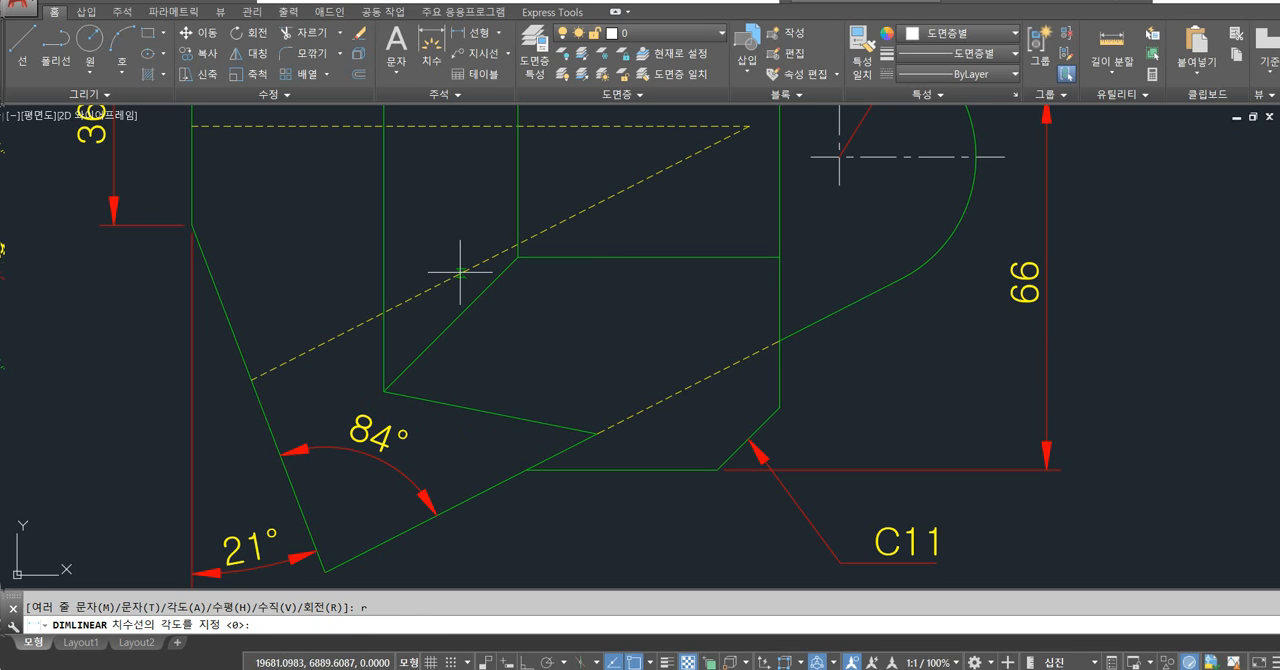
pyautogui.click(429, 286)
pyautogui.click(463, 271)
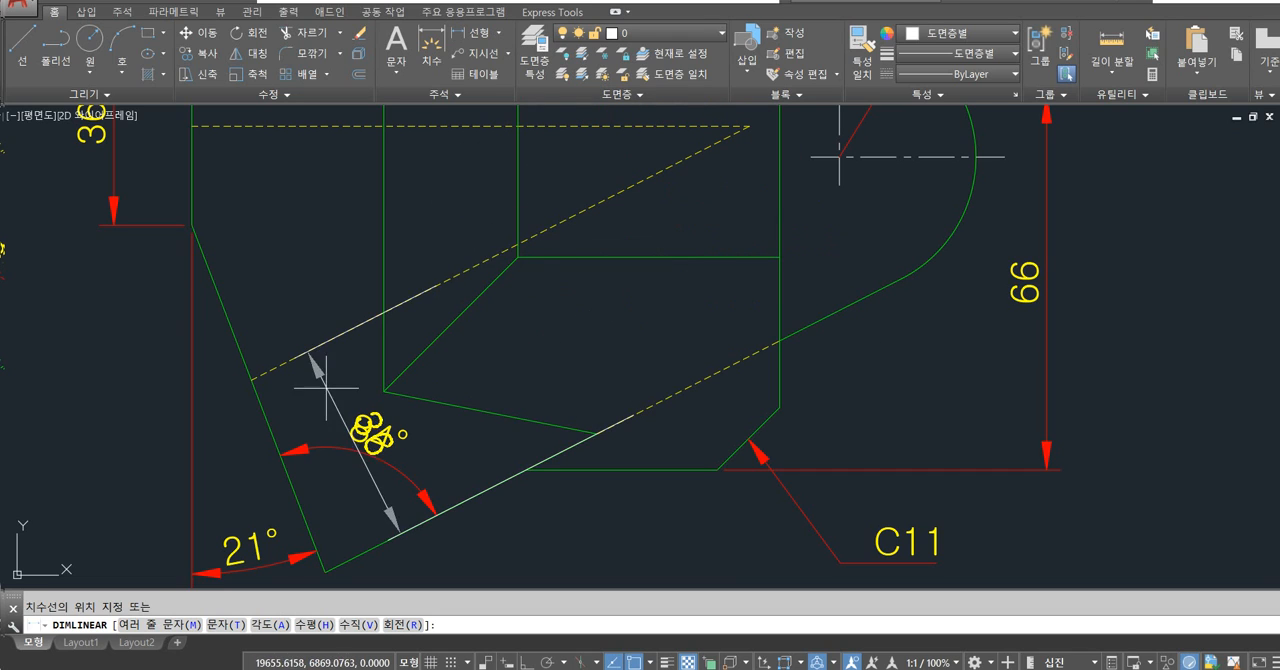
pyautogui.click(549, 325)
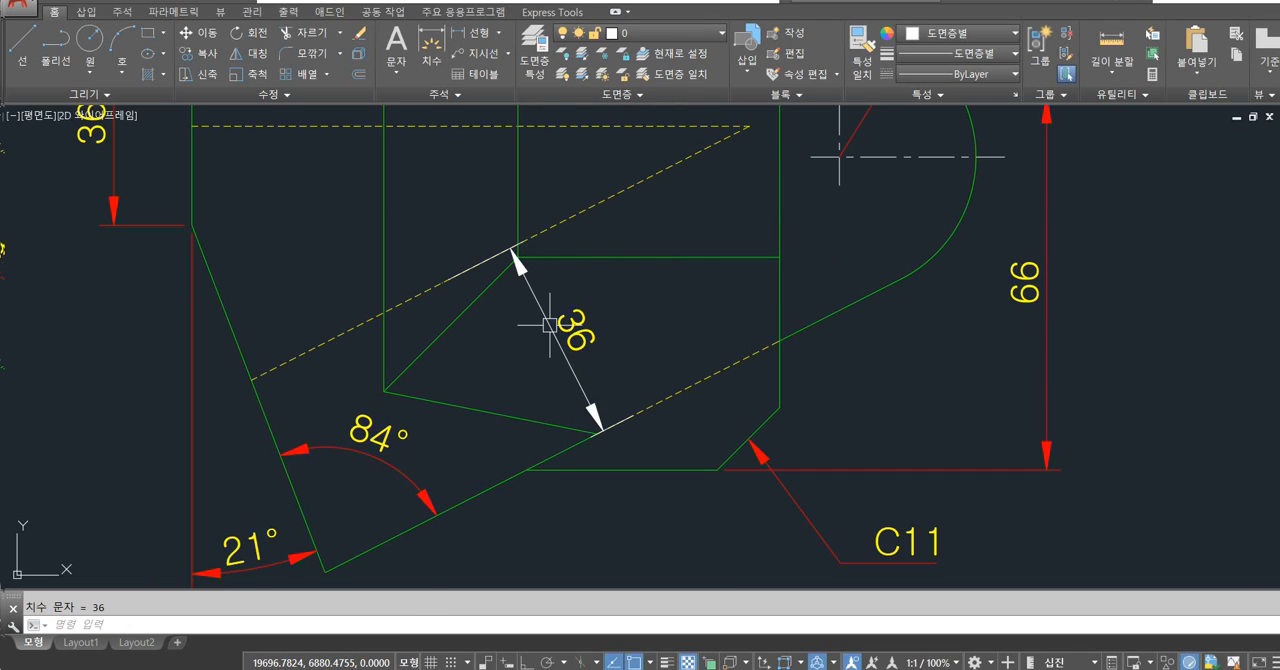
# Assign the new slanted dimension to the 치수 layer and clear the selection.
pyautogui.click(629, 309)
pyautogui.click(535, 341)
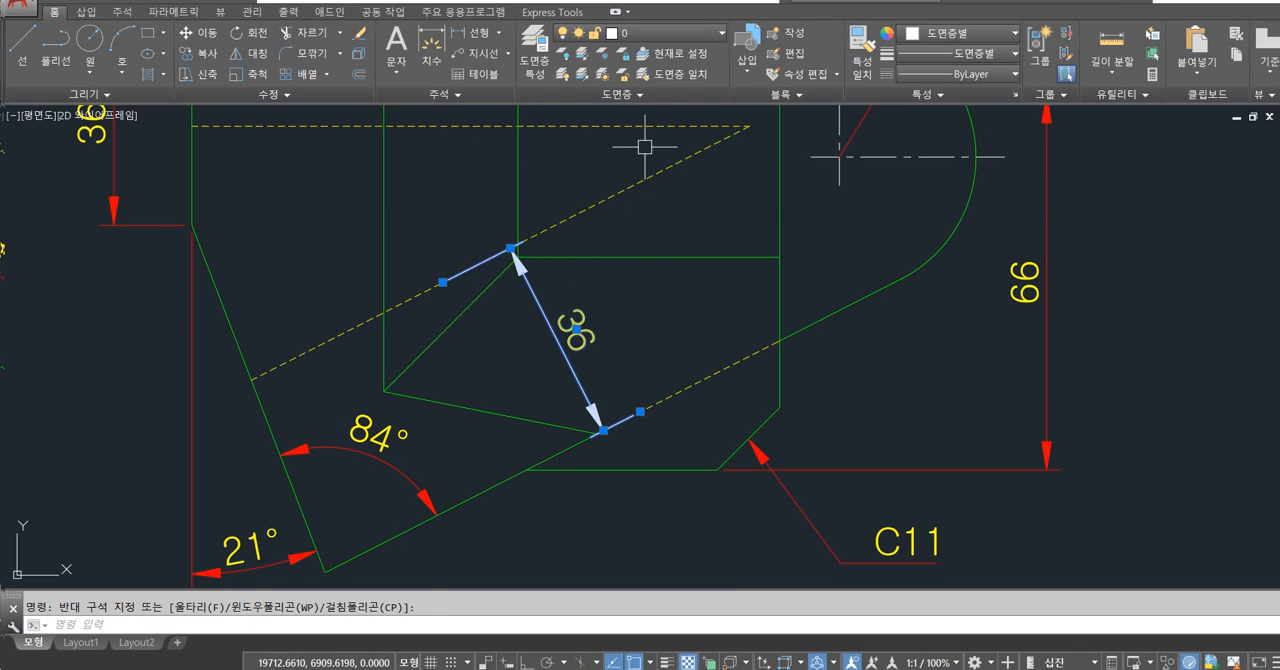
pyautogui.click(660, 33)
pyautogui.click(626, 217)
pyautogui.press('Escape')
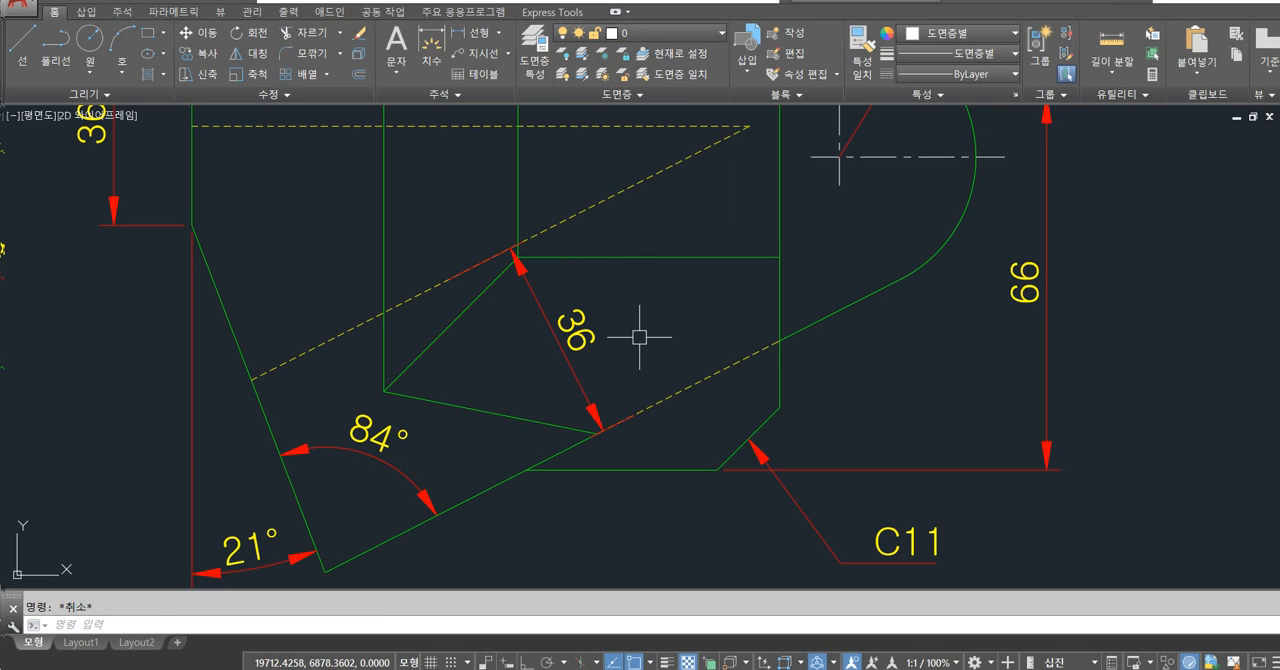
pyautogui.hotkey('ctrl', '1')
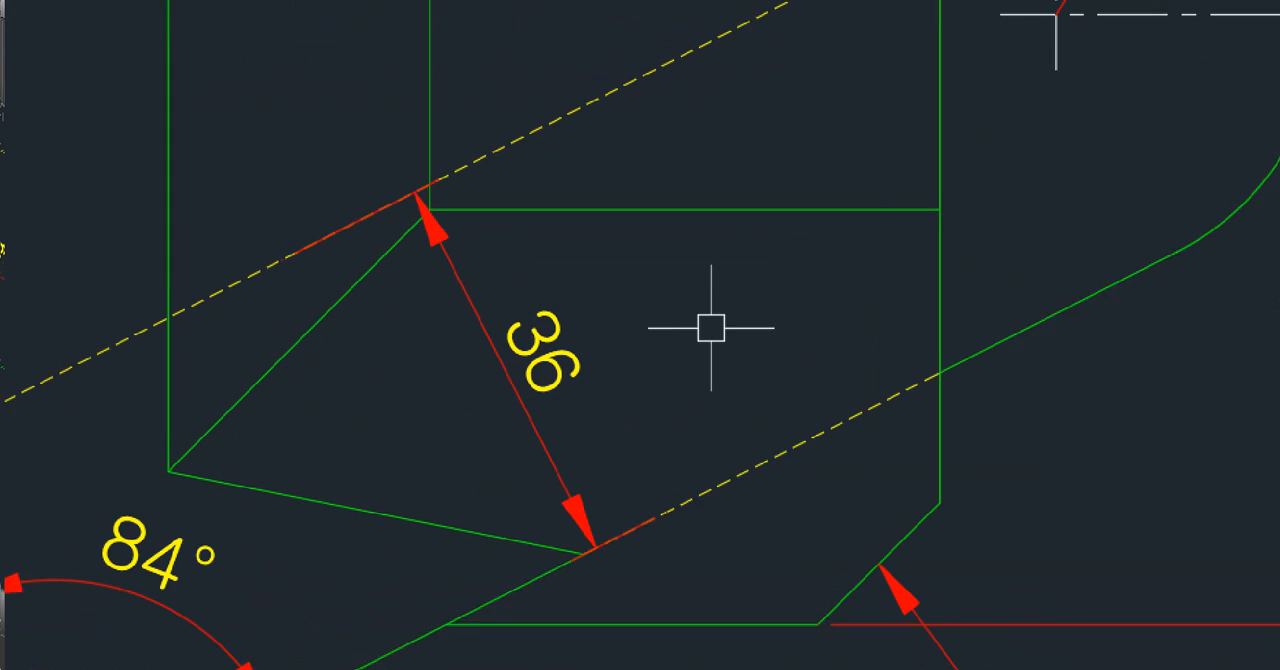
pyautogui.click(608, 305)
pyautogui.moveTo(378, 242); pyautogui.dragTo(277, 184)
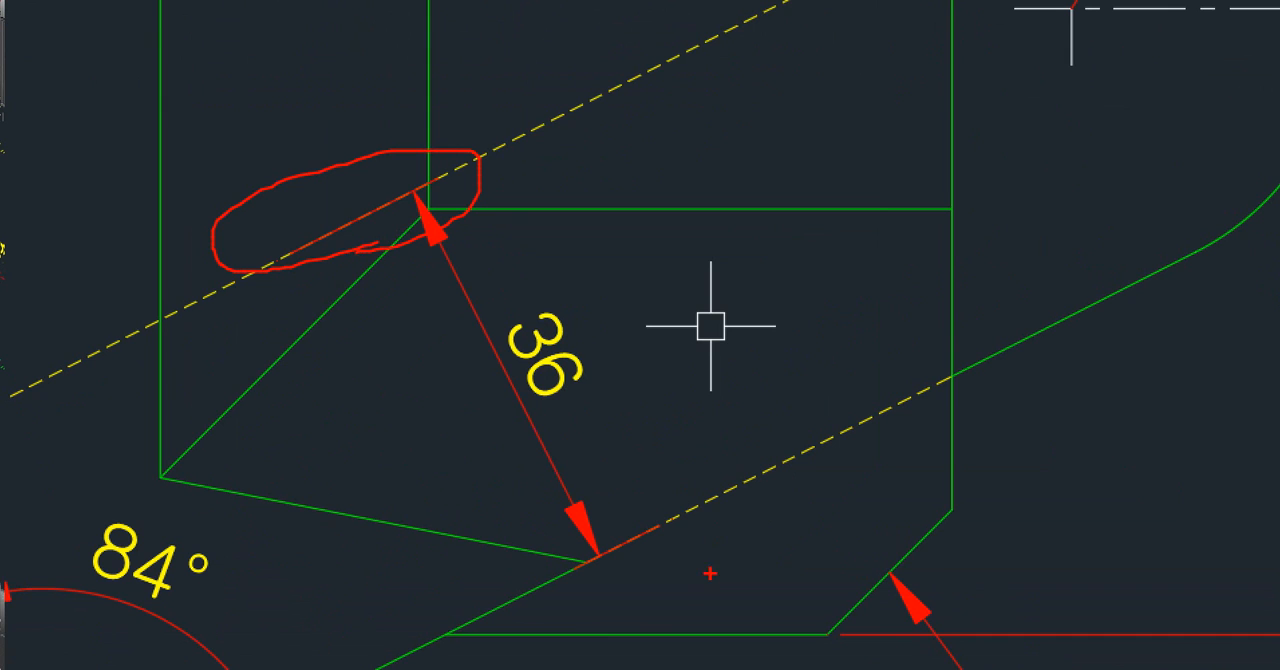
pyautogui.moveTo(710, 573)
pyautogui.mouseDown()
pyautogui.moveTo(696, 626)
pyautogui.moveTo(643, 634)
pyautogui.mouseUp()
pyautogui.press('Escape')
# Turn off extension lines 1 and 2 of the slanted 36 dimension in its properties, then close the palette.
pyautogui.moveTo(631, 354); pyautogui.dragTo(708, 336, button='middle')
pyautogui.click(657, 339)
pyautogui.click(629, 341)
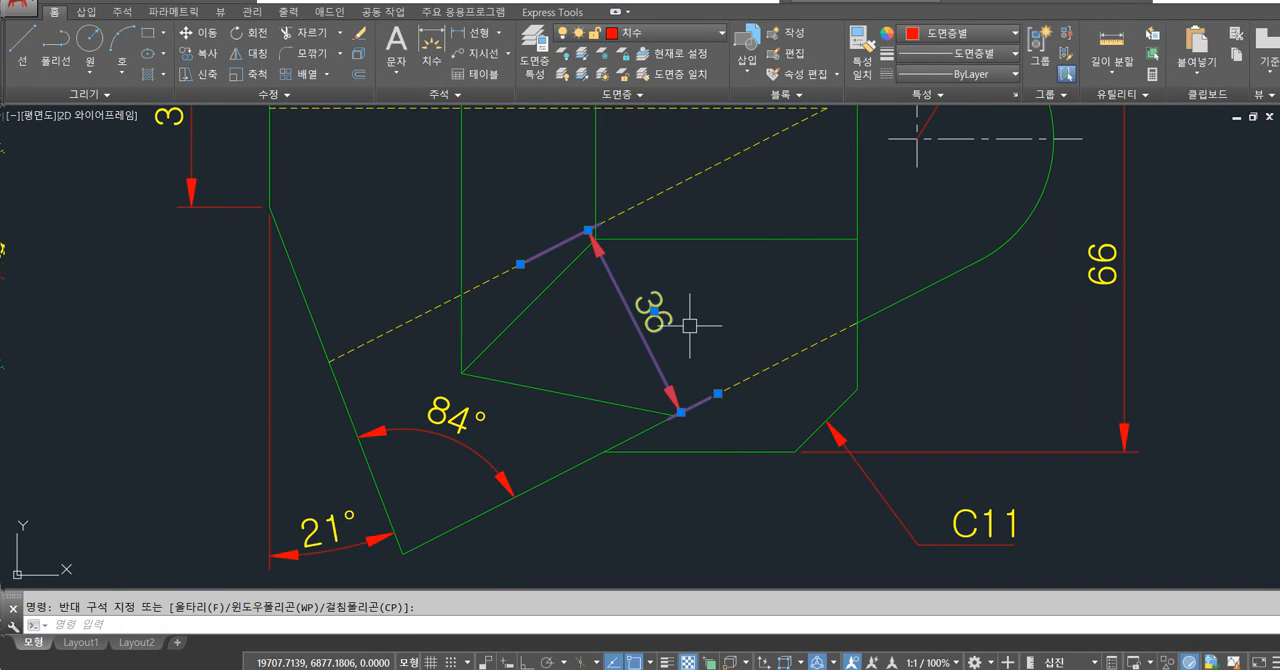
pyautogui.write('h')
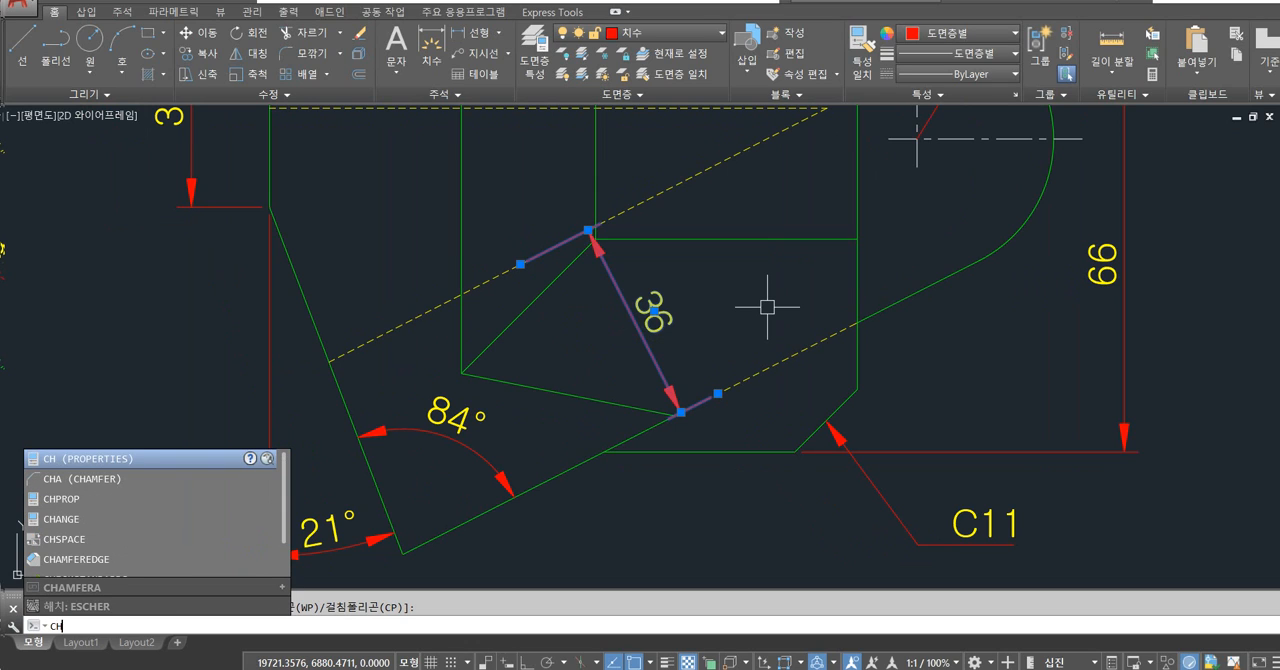
pyautogui.press('Return')
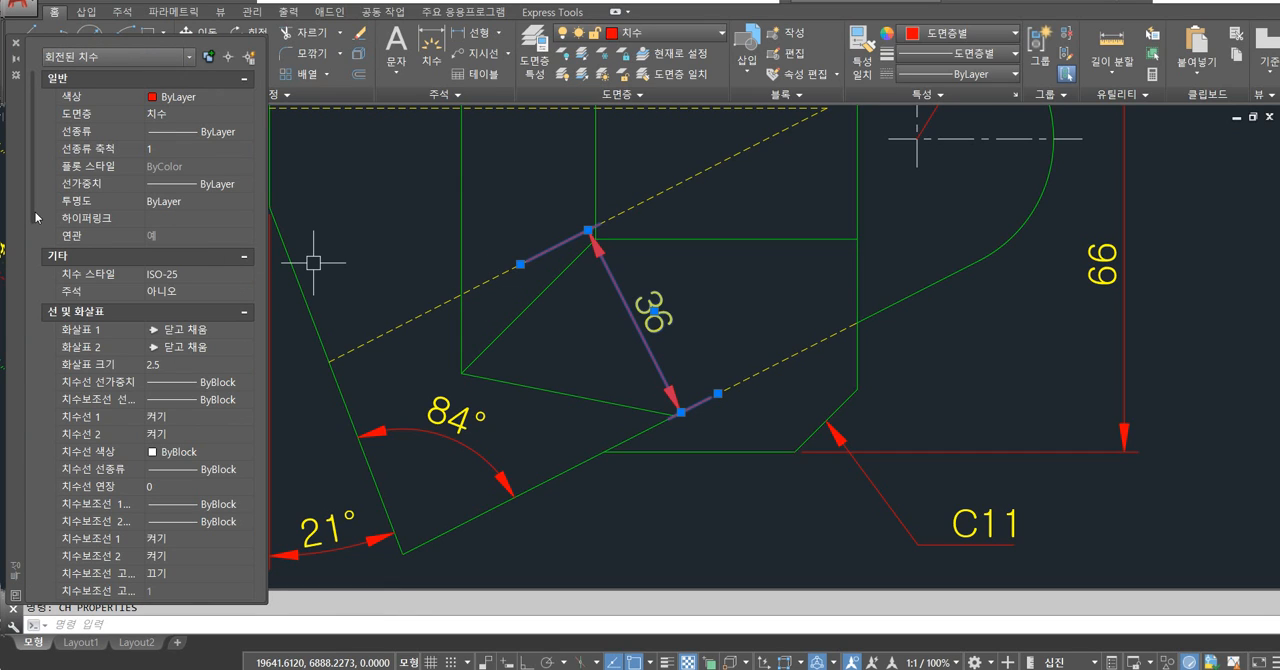
pyautogui.scroll(-4, 60, 206)
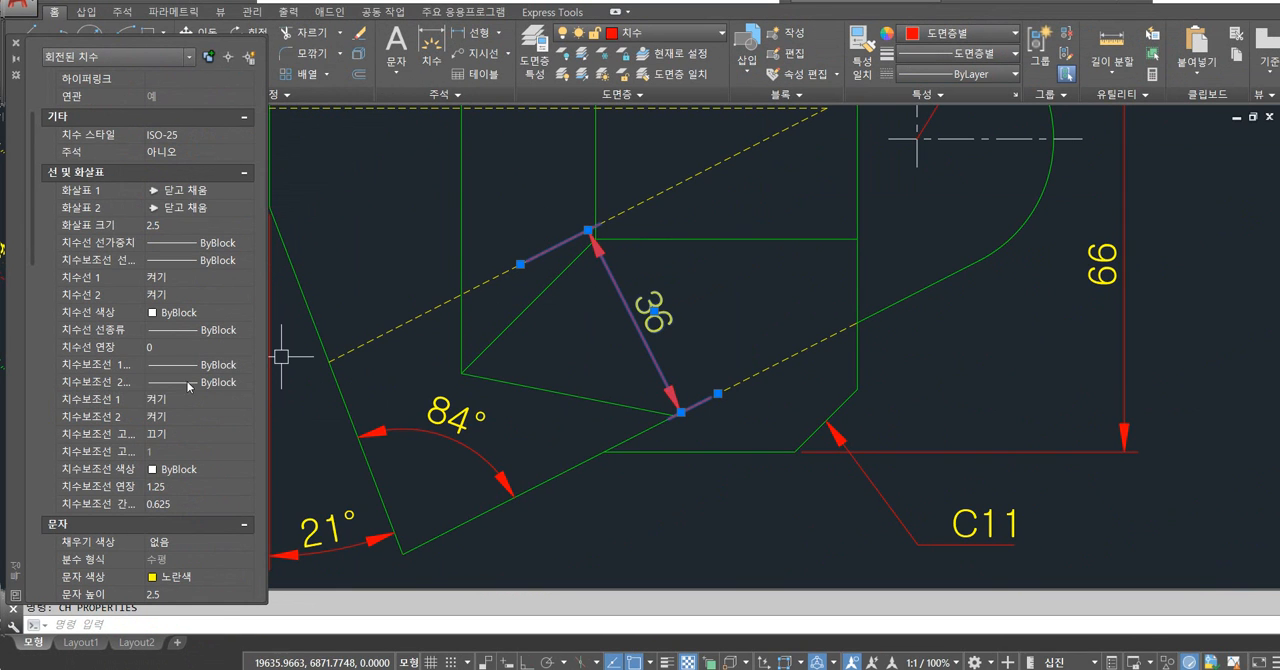
pyautogui.click(185, 399)
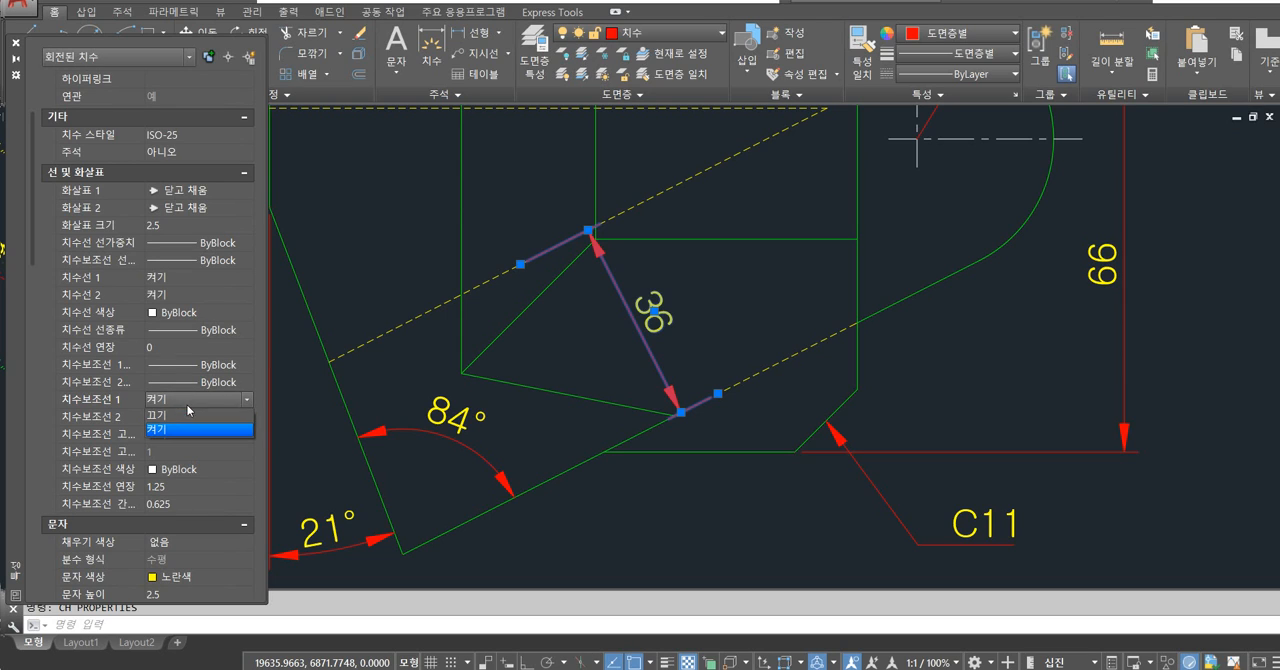
pyautogui.click(172, 414)
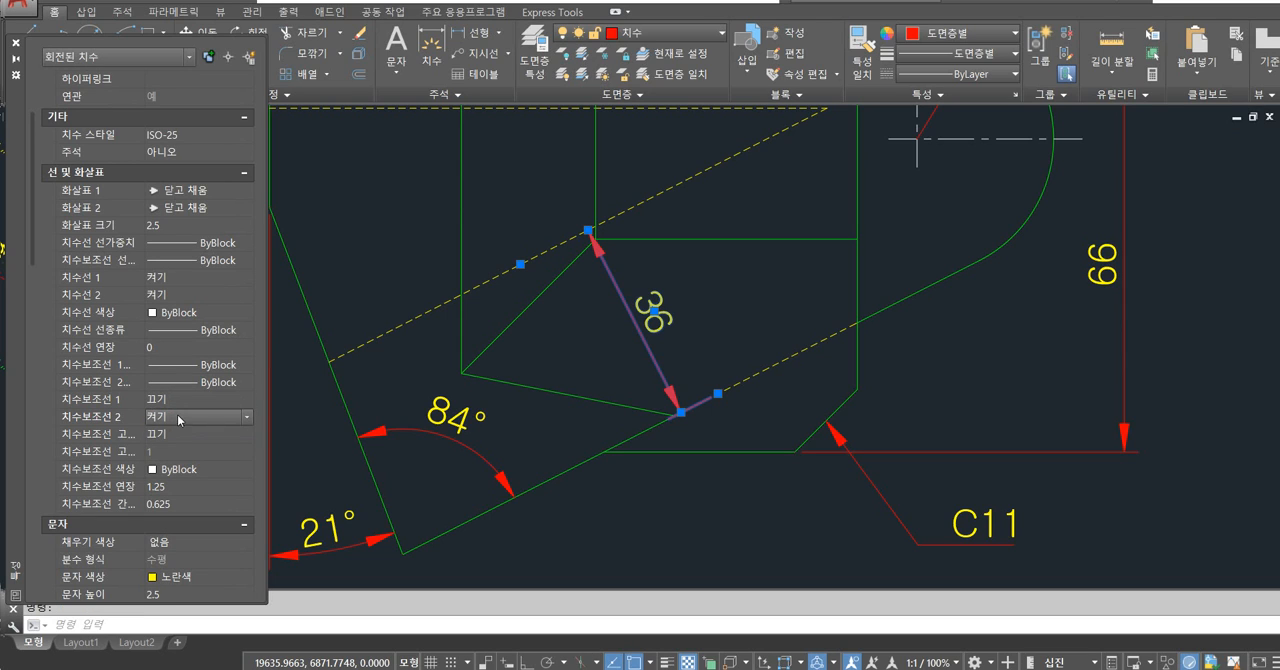
pyautogui.click(177, 414)
pyautogui.click(171, 434)
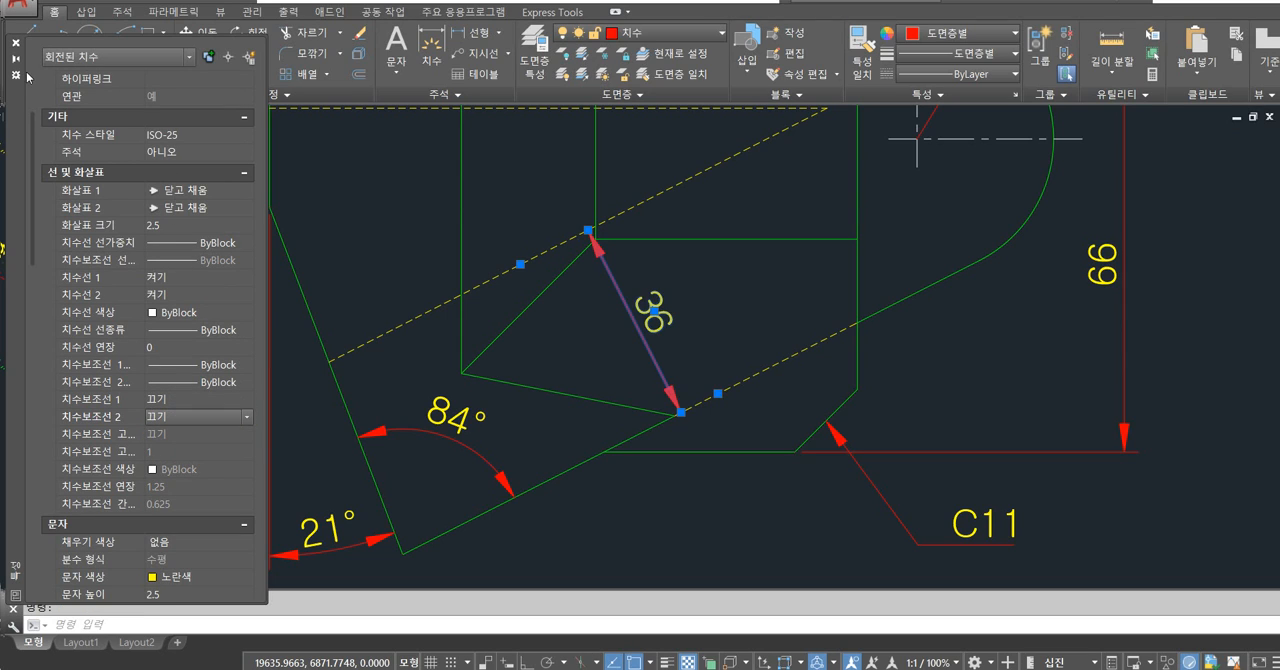
pyautogui.click(15, 42)
pyautogui.press('Escape')
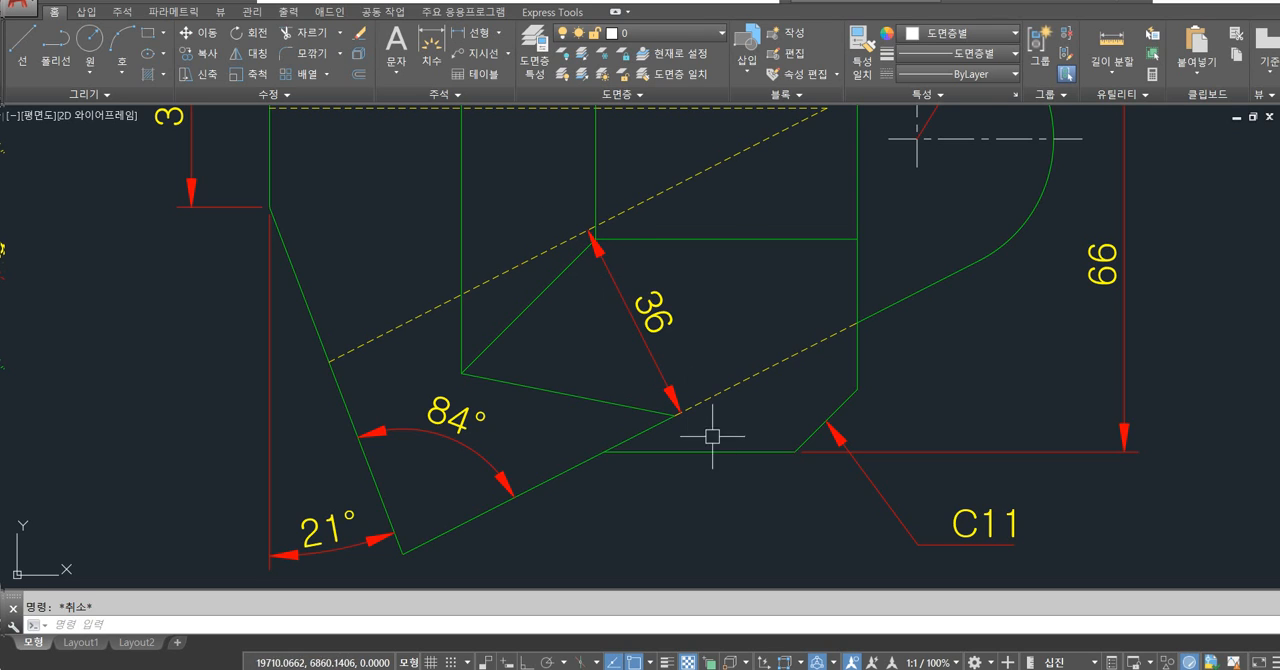
# Examine the dimensions on the front and side views below the top view.
pyautogui.scroll(-4, 540, 340)
pyautogui.moveTo(773, 379); pyautogui.dragTo(631, 314, button='middle')
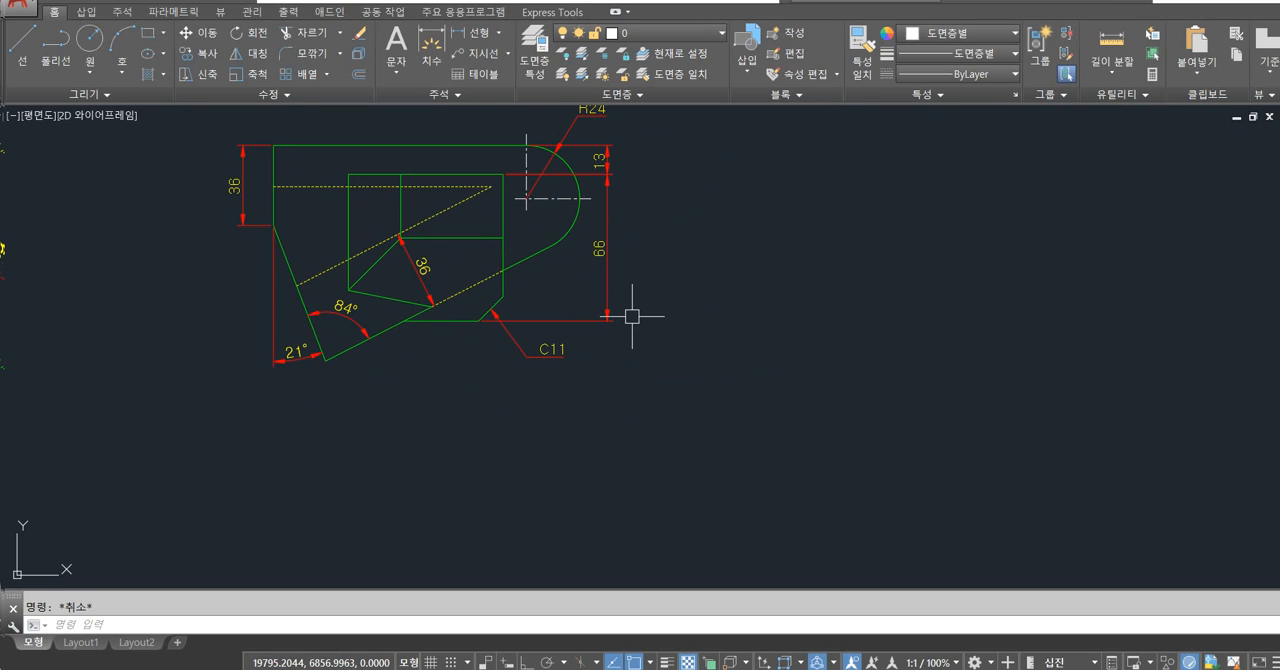
pyautogui.scroll(-2, 542, 301)
pyautogui.moveTo(611, 409); pyautogui.dragTo(686, 288, button='middle')
pyautogui.moveTo(707, 379); pyautogui.dragTo(657, 353, button='middle')
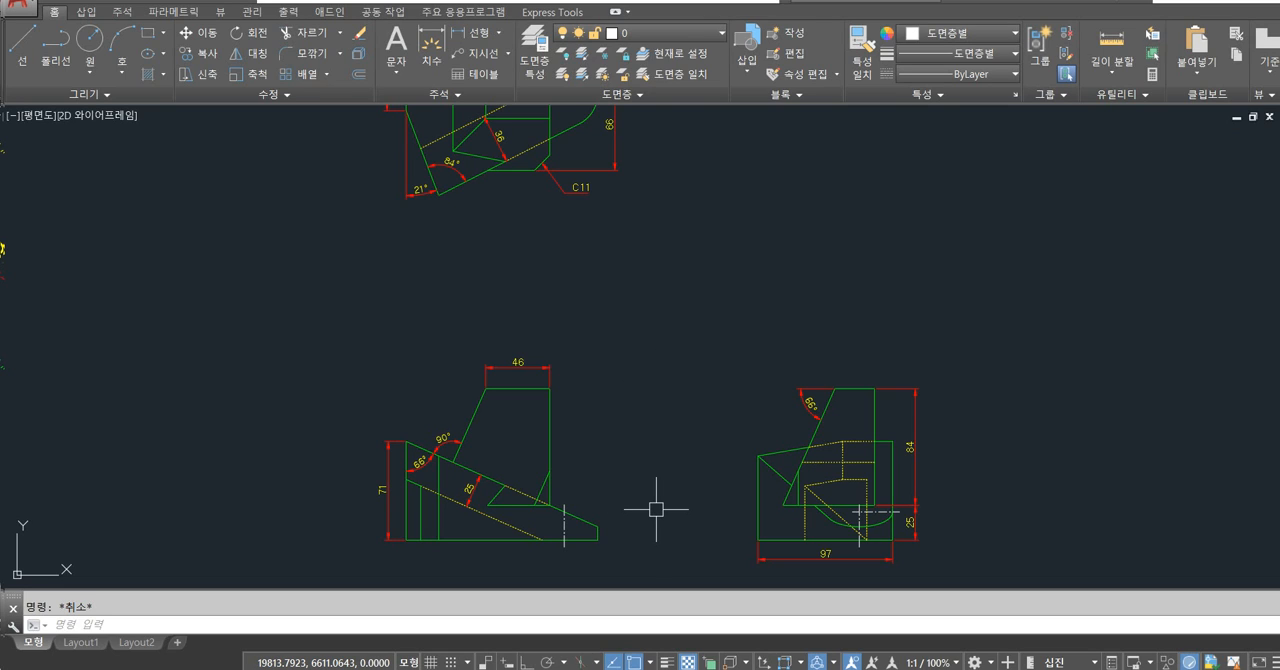
pyautogui.scroll(6, 385, 535)
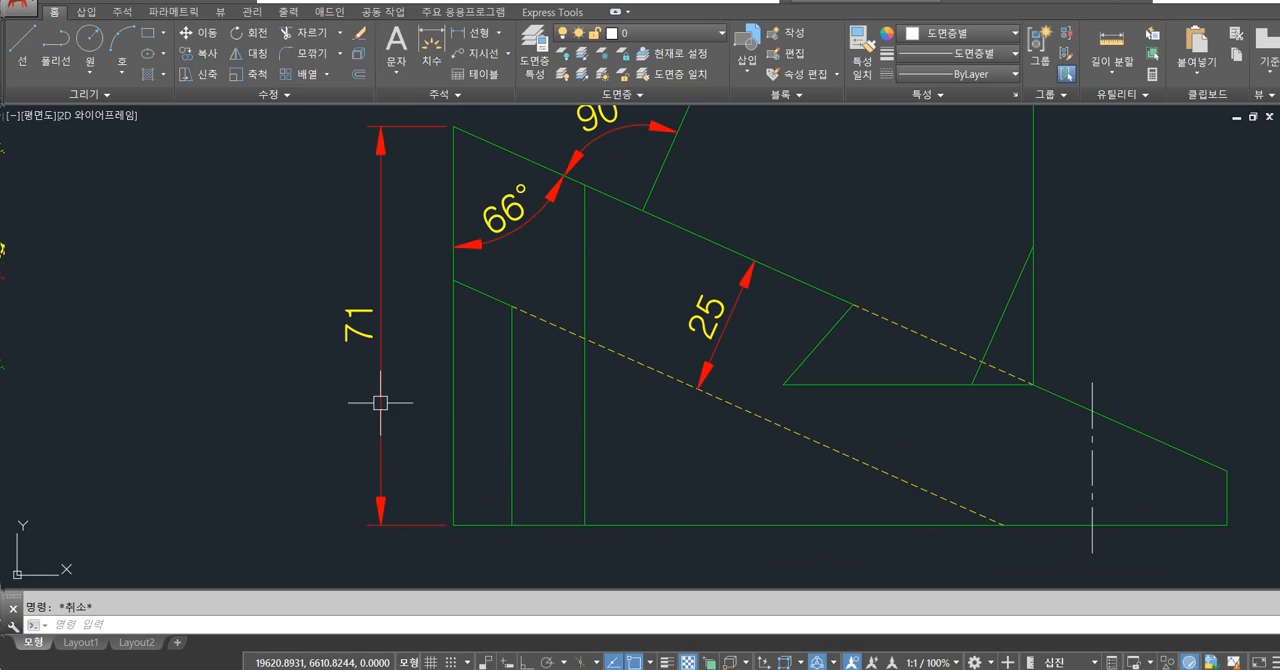
pyautogui.scroll(-4, 372, 340)
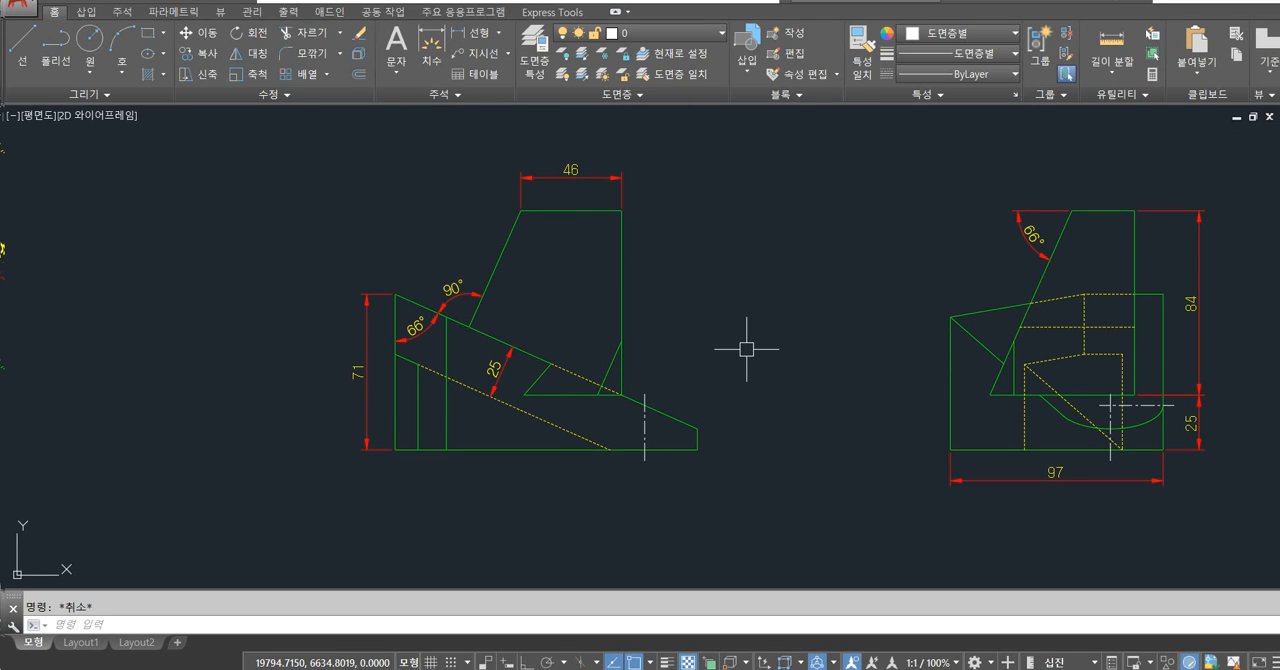
# Override the ISO-25 dimension style with a linear precision of 0.00 and an angular precision of 0.
pyautogui.press('Return')
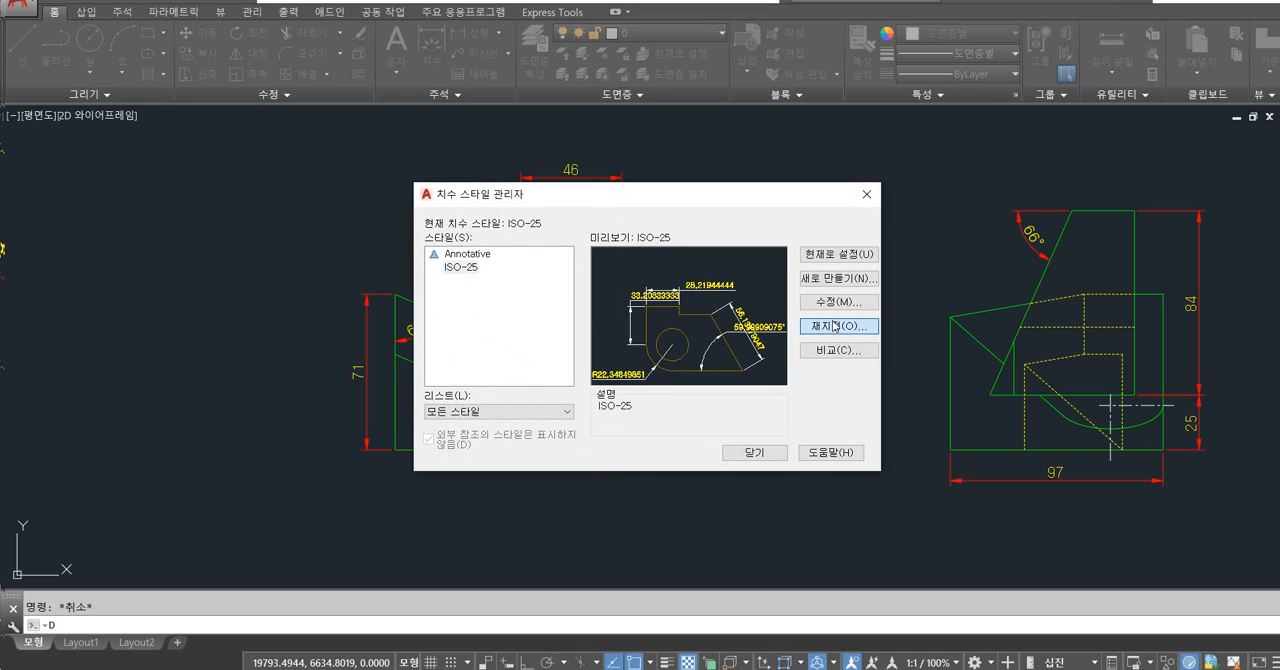
pyautogui.click(826, 326)
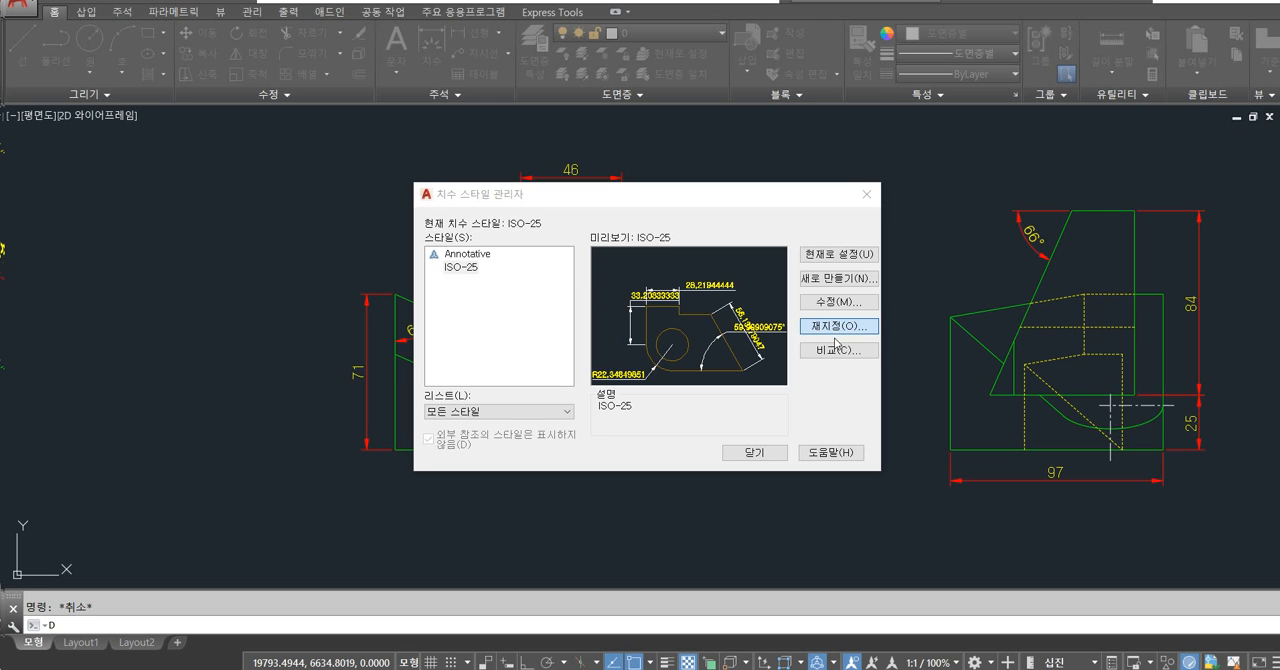
pyautogui.click(607, 168)
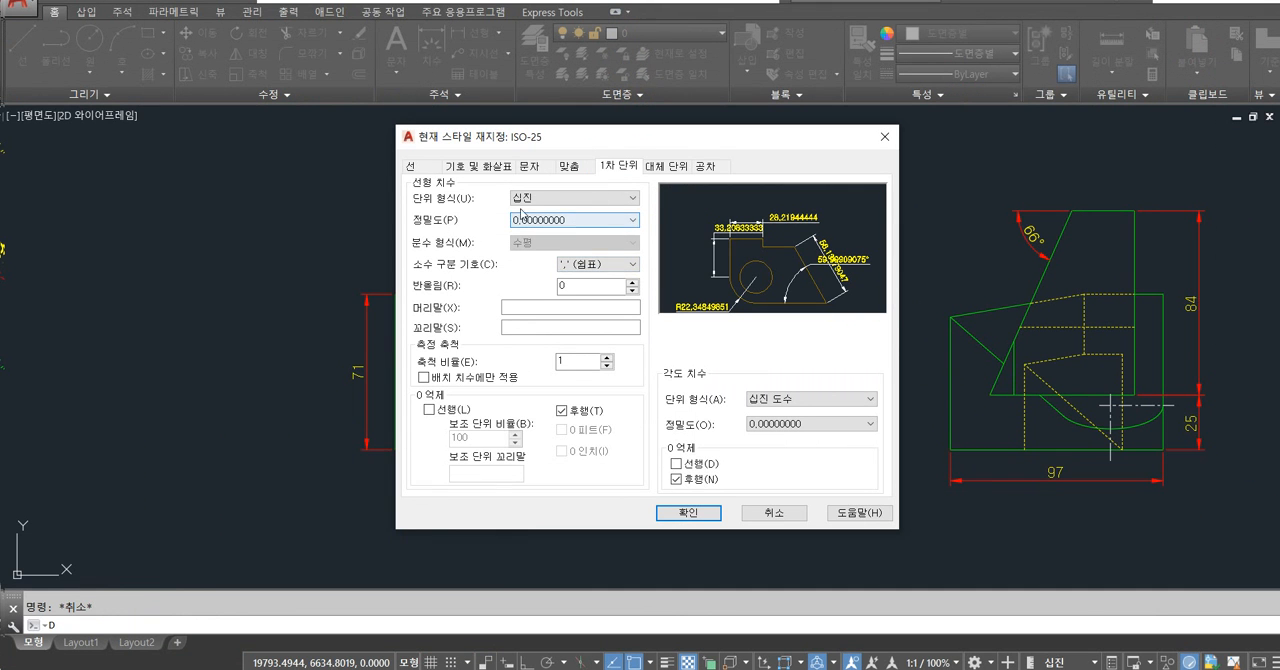
pyautogui.click(530, 226)
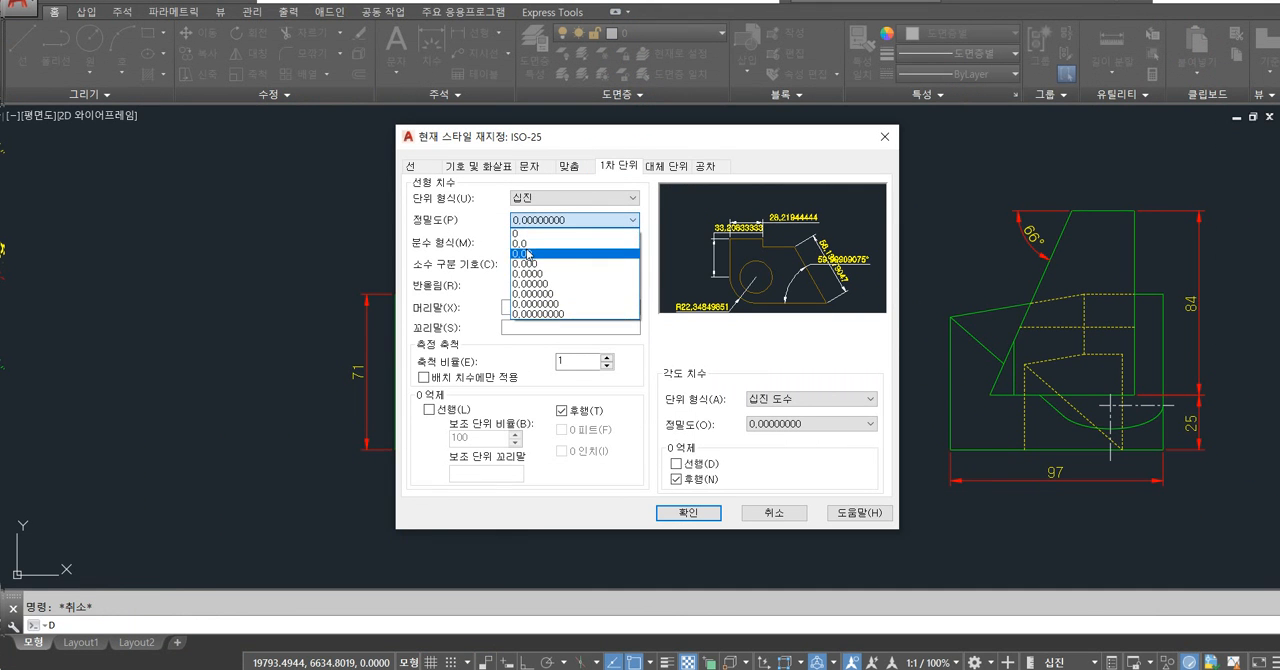
pyautogui.click(530, 246)
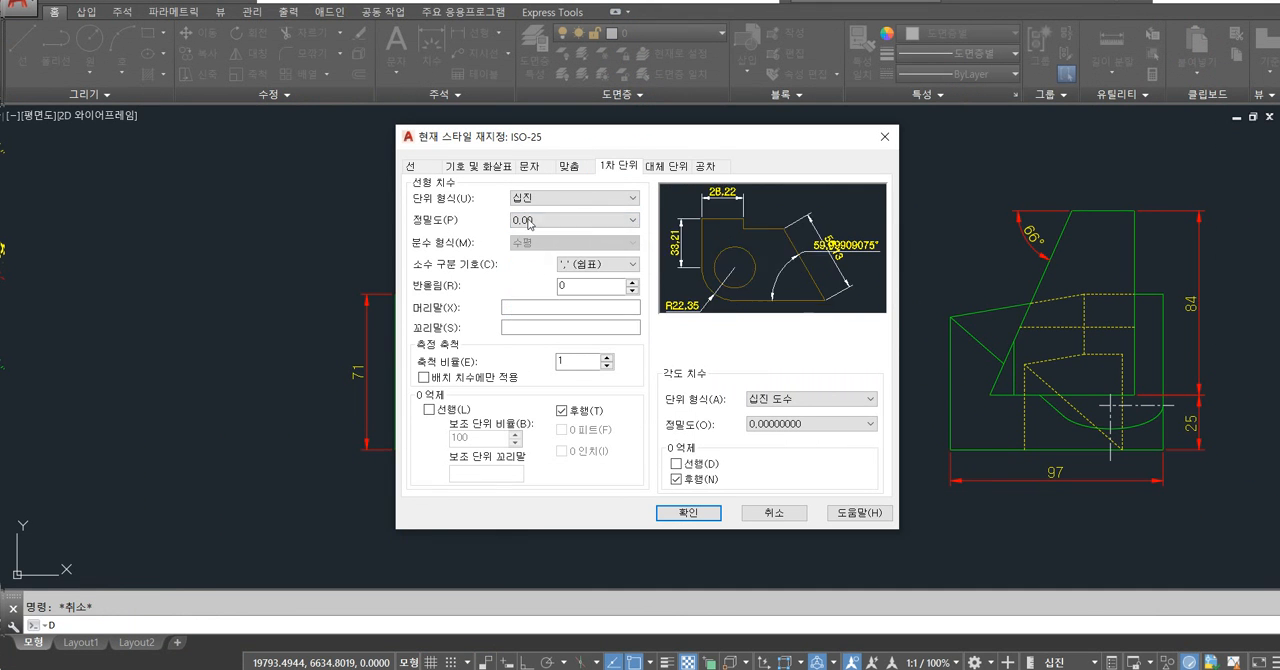
pyautogui.click(800, 424)
pyautogui.click(770, 437)
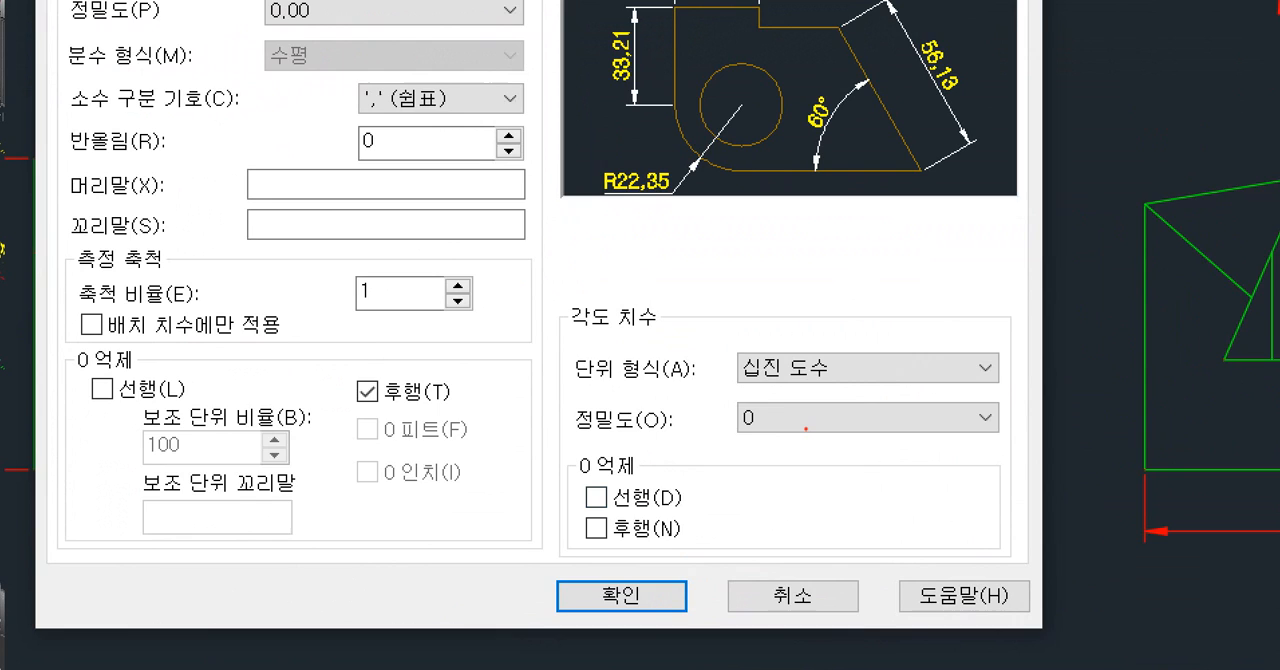
pyautogui.moveTo(805, 428); pyautogui.dragTo(798, 440)
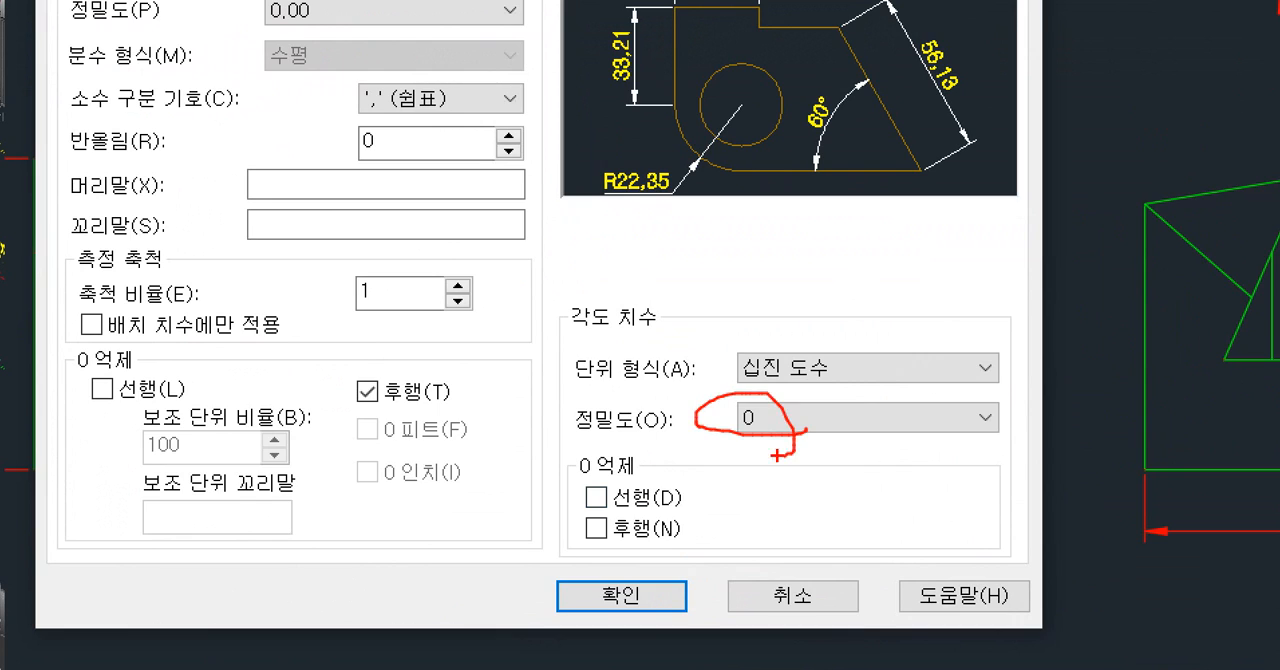
pyautogui.click(621, 595)
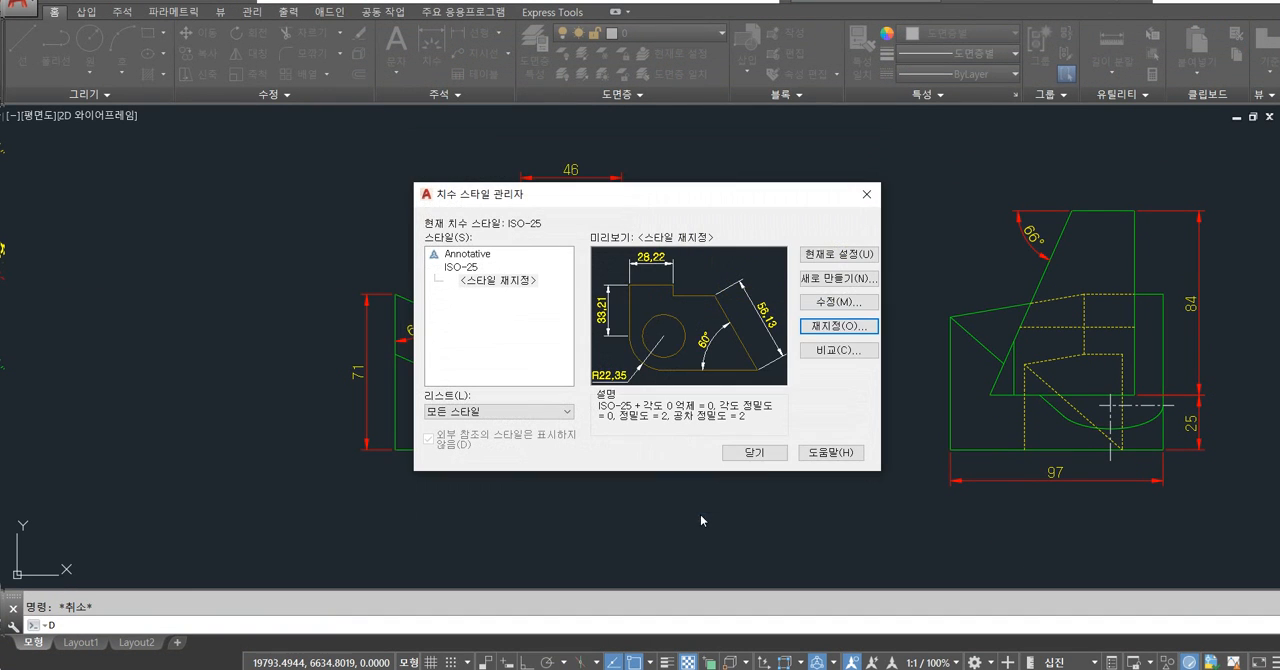
pyautogui.click(768, 453)
# Turn on Ortho and draw a vertical line 71.0056 long upward from the front view's lower-left corner.
pyautogui.moveTo(527, 434); pyautogui.dragTo(709, 449, button='middle')
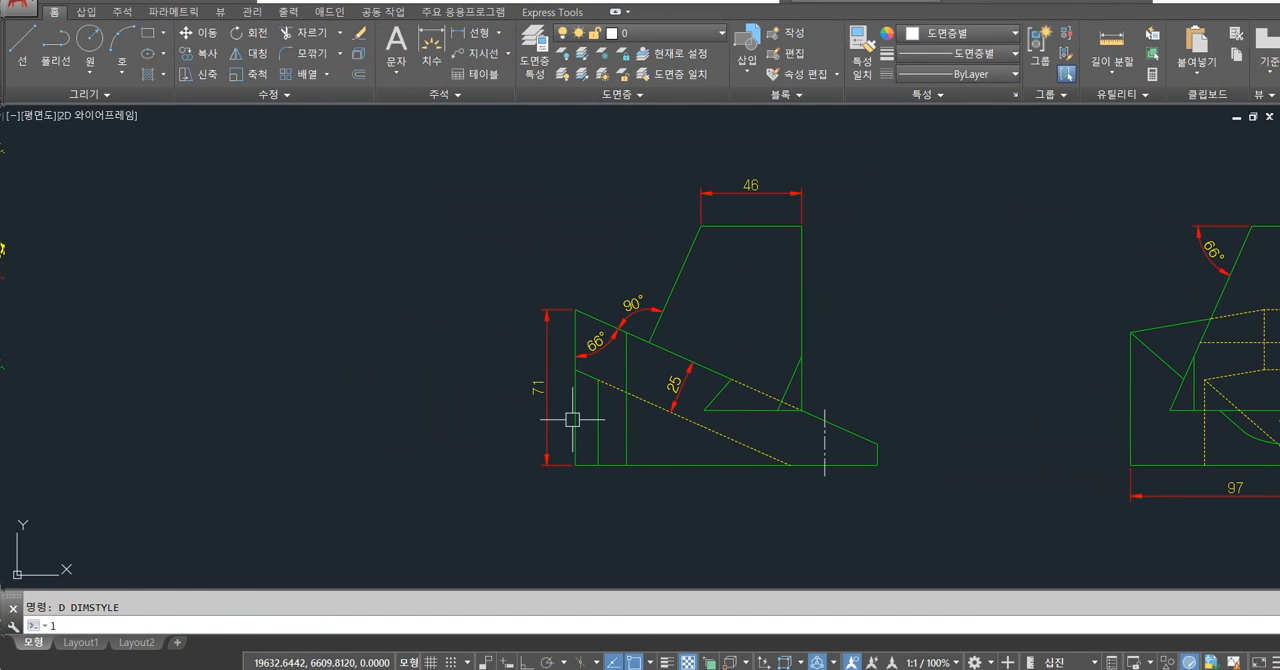
pyautogui.write('l')
pyautogui.press('Return')
pyautogui.scroll(4, 572, 418)
pyautogui.click(599, 536)
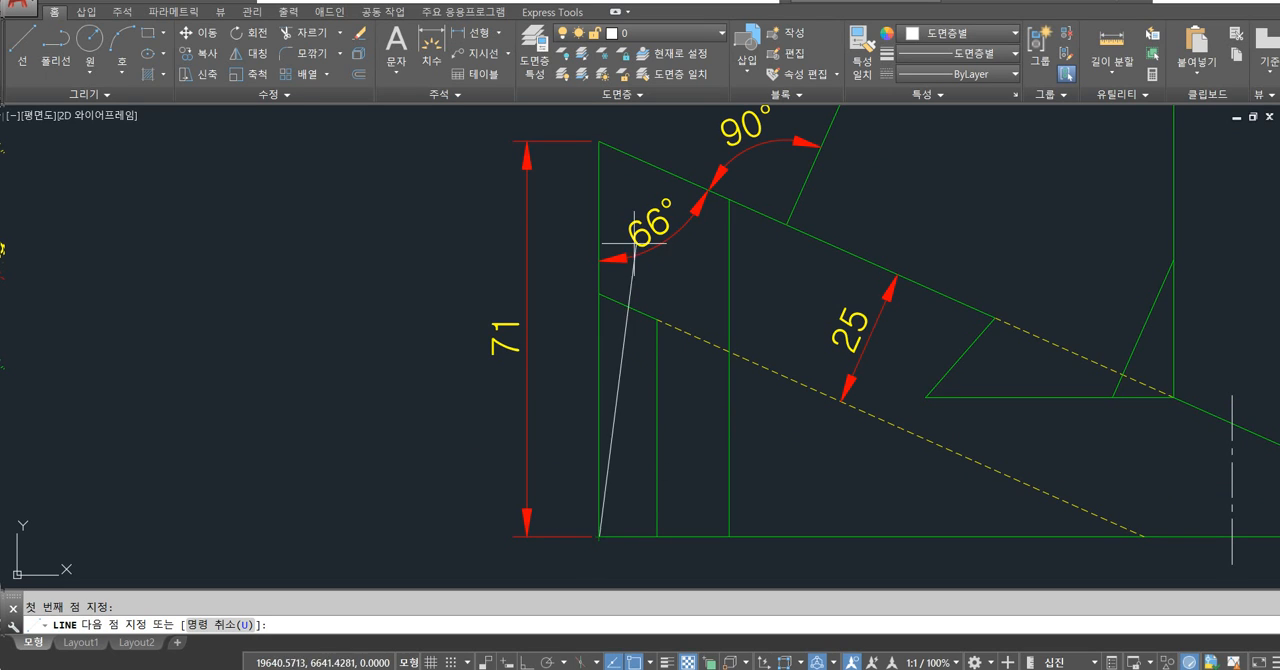
pyautogui.click(525, 662)
pyautogui.moveTo(610, 184); pyautogui.dragTo(614, 252, button='middle')
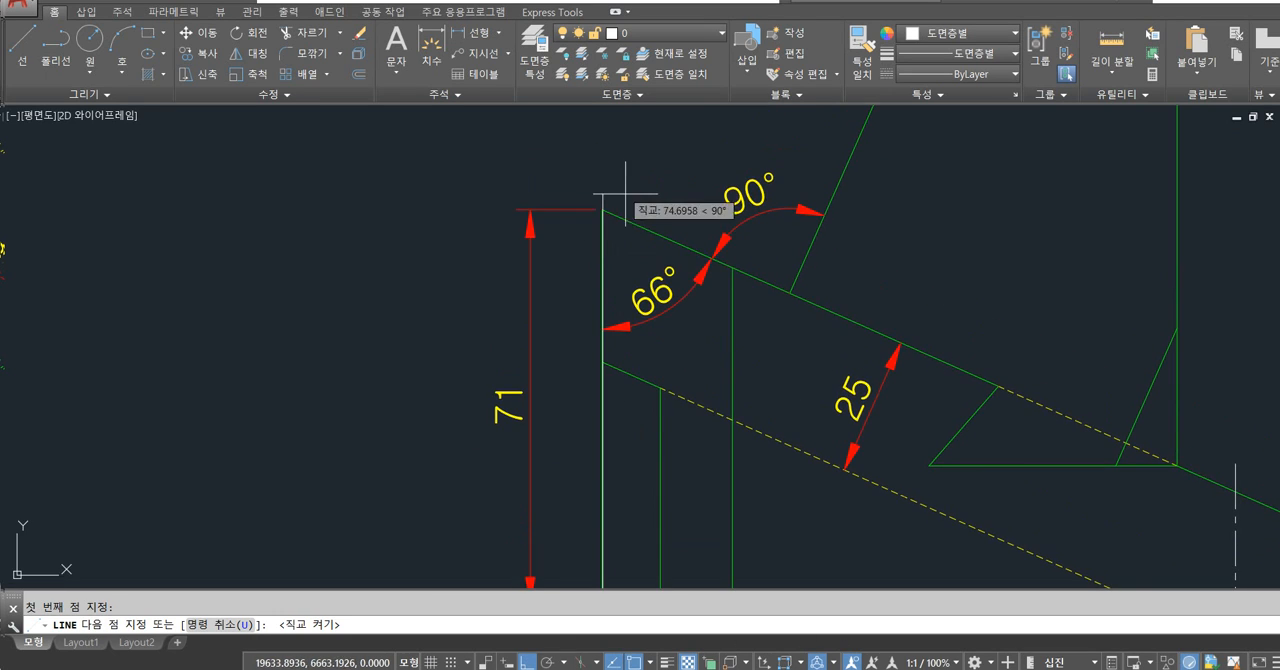
pyautogui.write('71.0056')
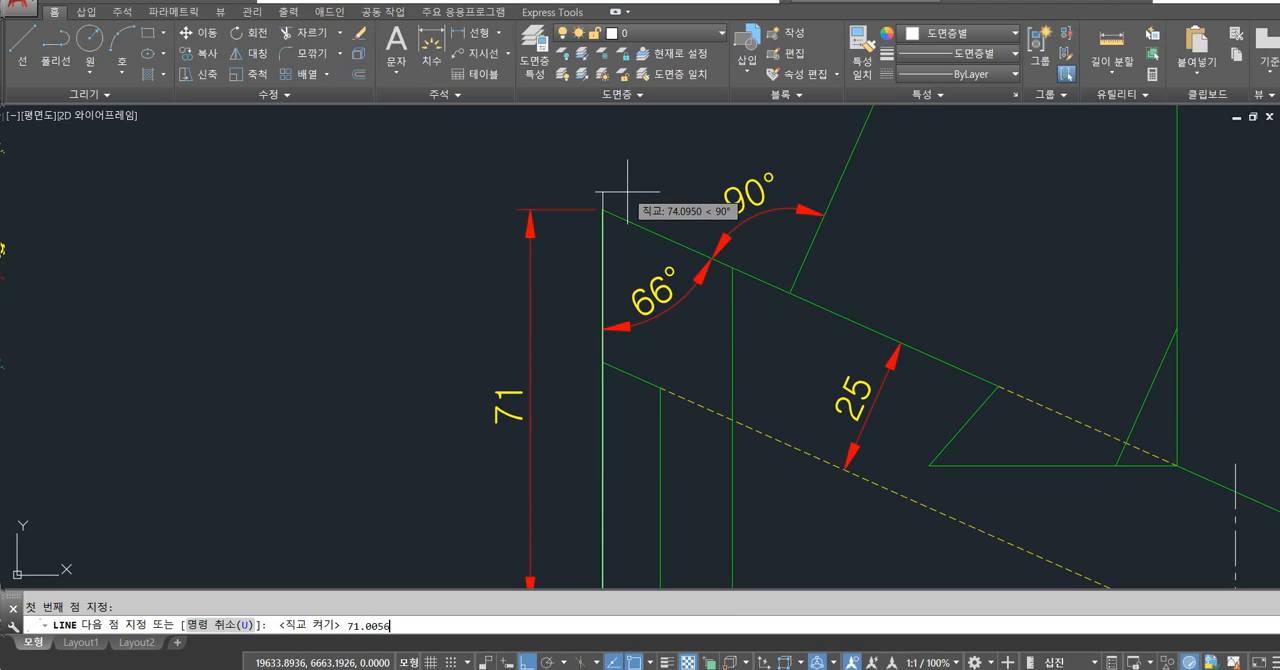
pyautogui.press('Return')
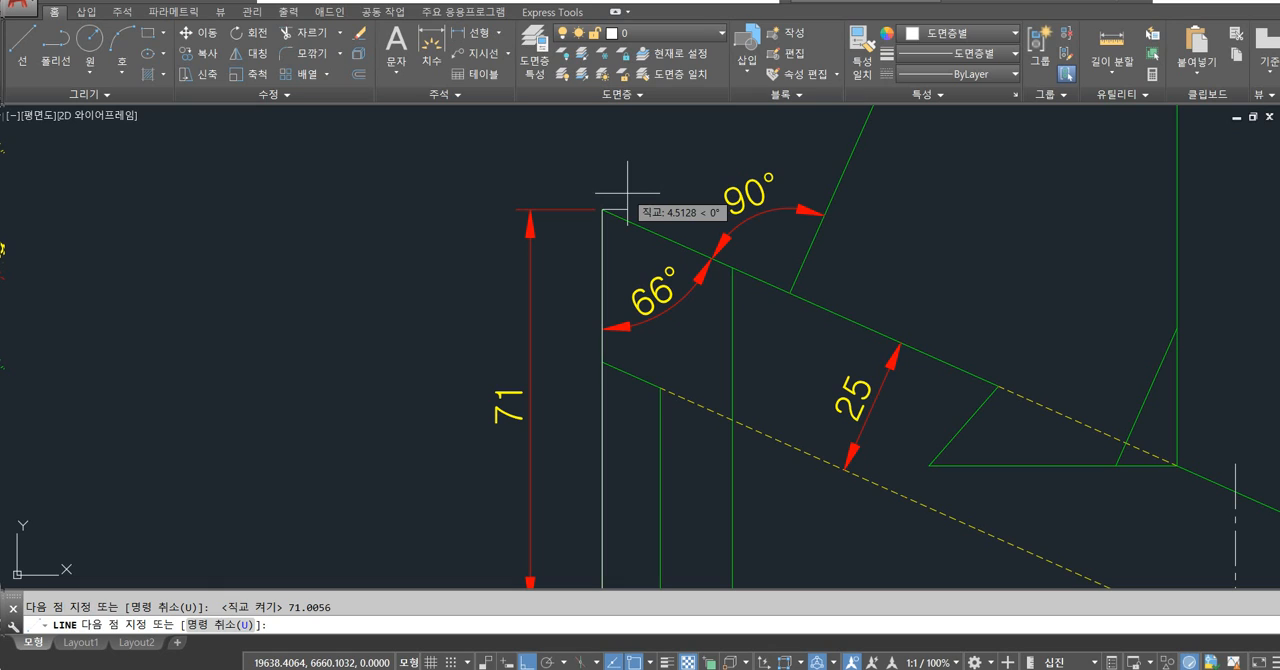
pyautogui.press('Return')
pyautogui.scroll(-2, 672, 197)
pyautogui.click(623, 247)
pyautogui.press('Escape')
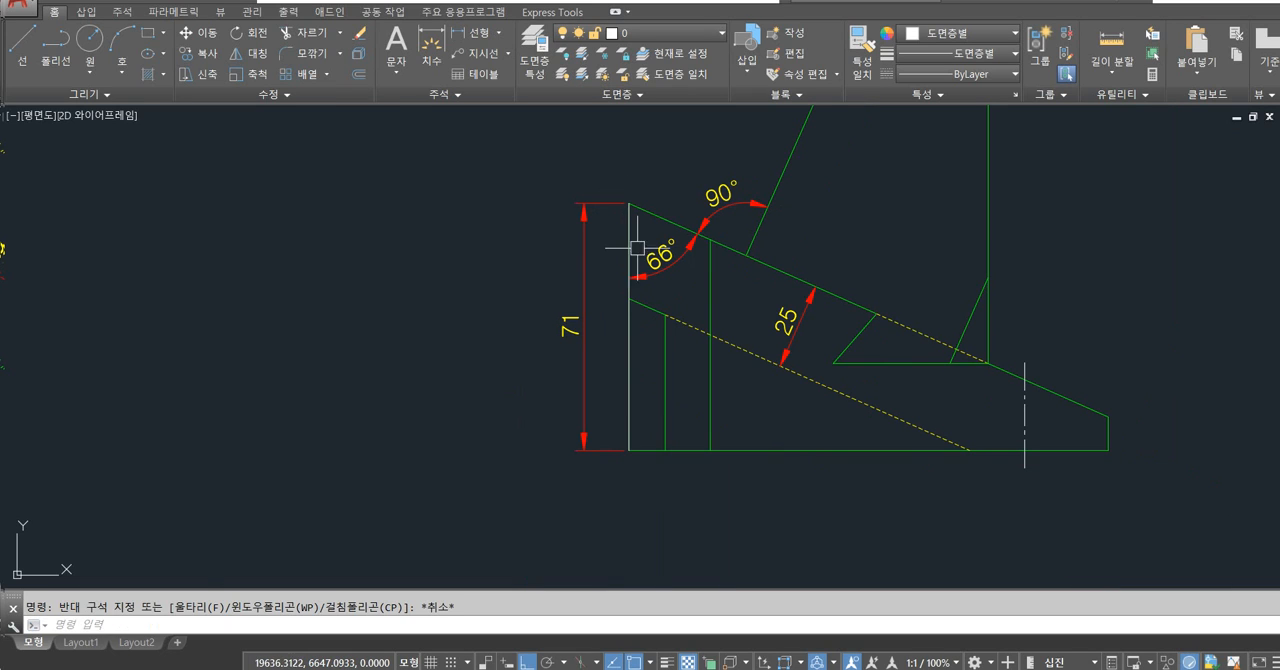
# Erase the vertical 71 dimension and the upper sloped edge that meets the new line in the front view.
pyautogui.click(630, 243)
pyautogui.press('Escape')
pyautogui.scroll(4, 653, 209)
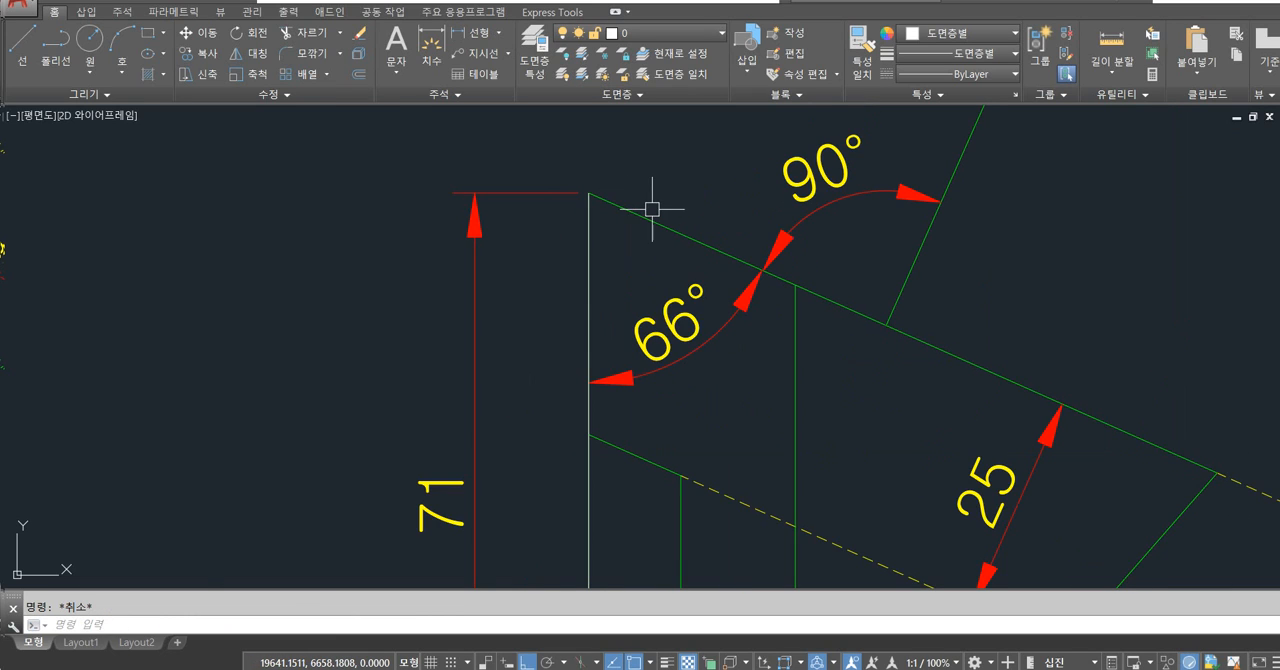
pyautogui.scroll(-4, 652, 209)
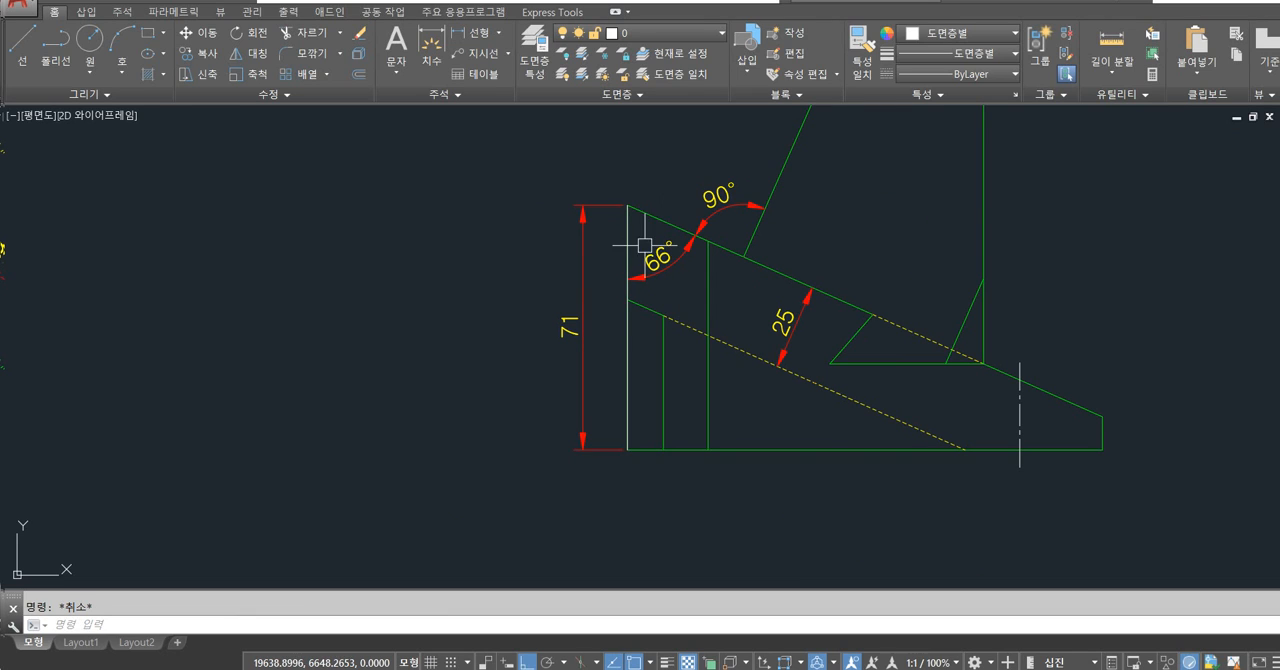
pyautogui.click(585, 252)
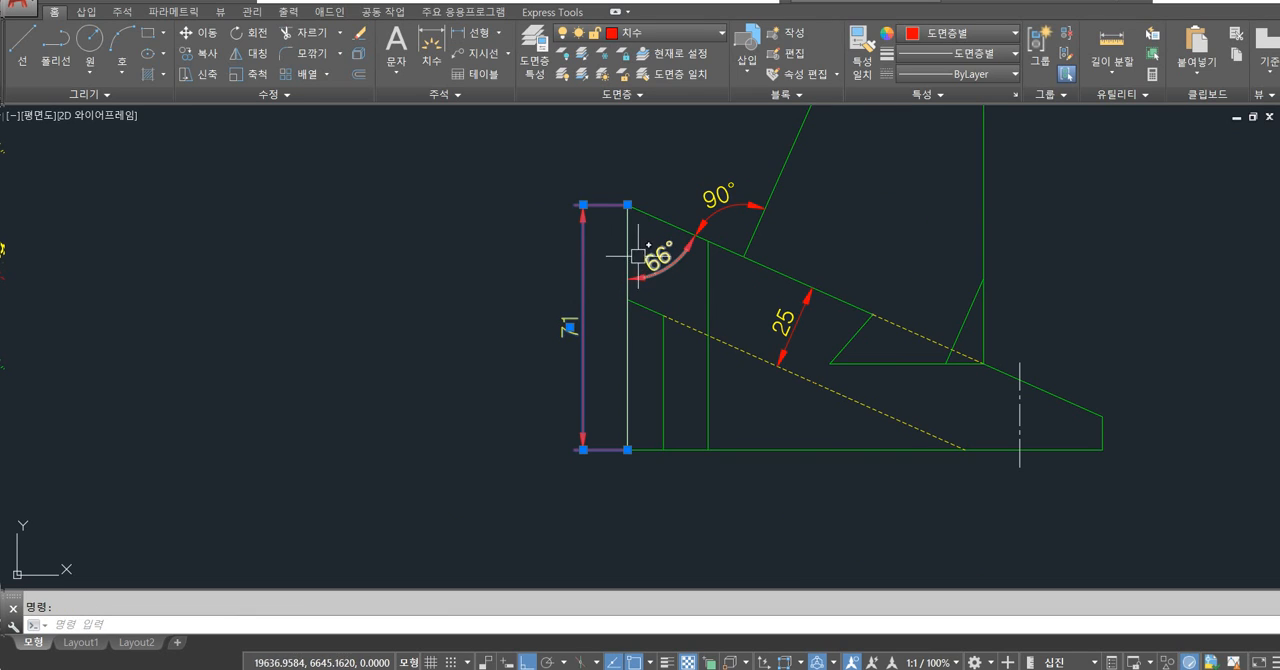
pyautogui.press('Delete')
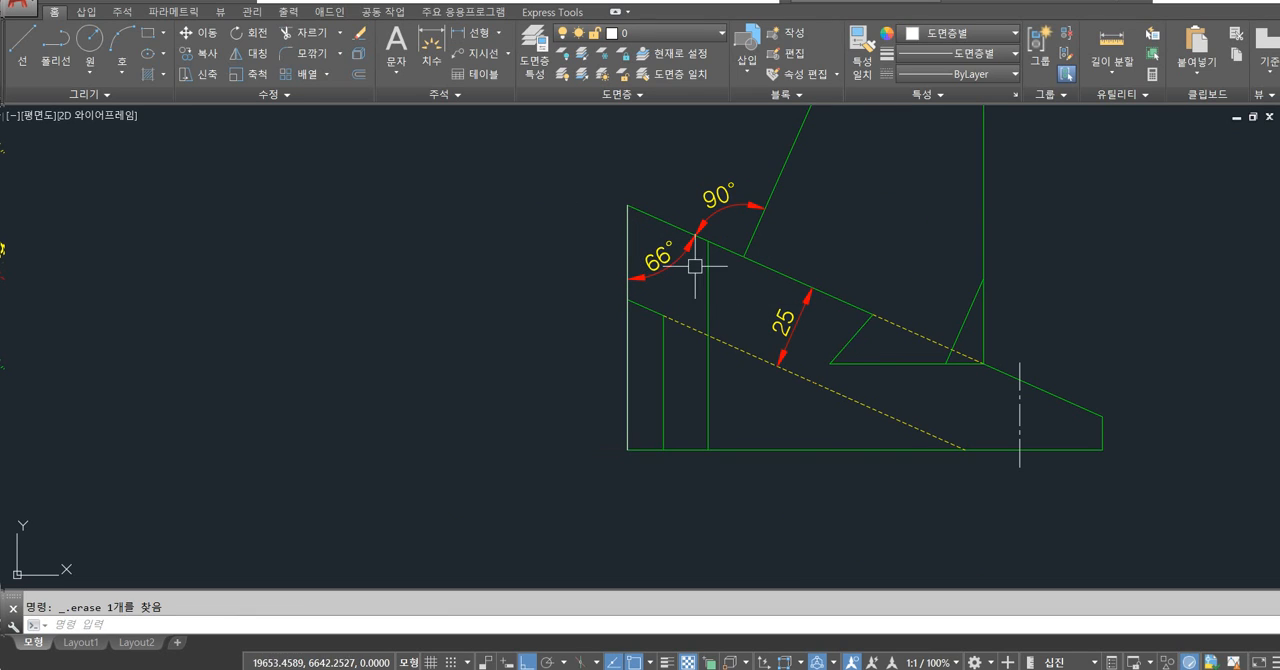
pyautogui.scroll(4, 655, 220)
pyautogui.click(656, 227)
pyautogui.press('Delete')
pyautogui.scroll(6, 574, 190)
pyautogui.scroll(5, 625, 229)
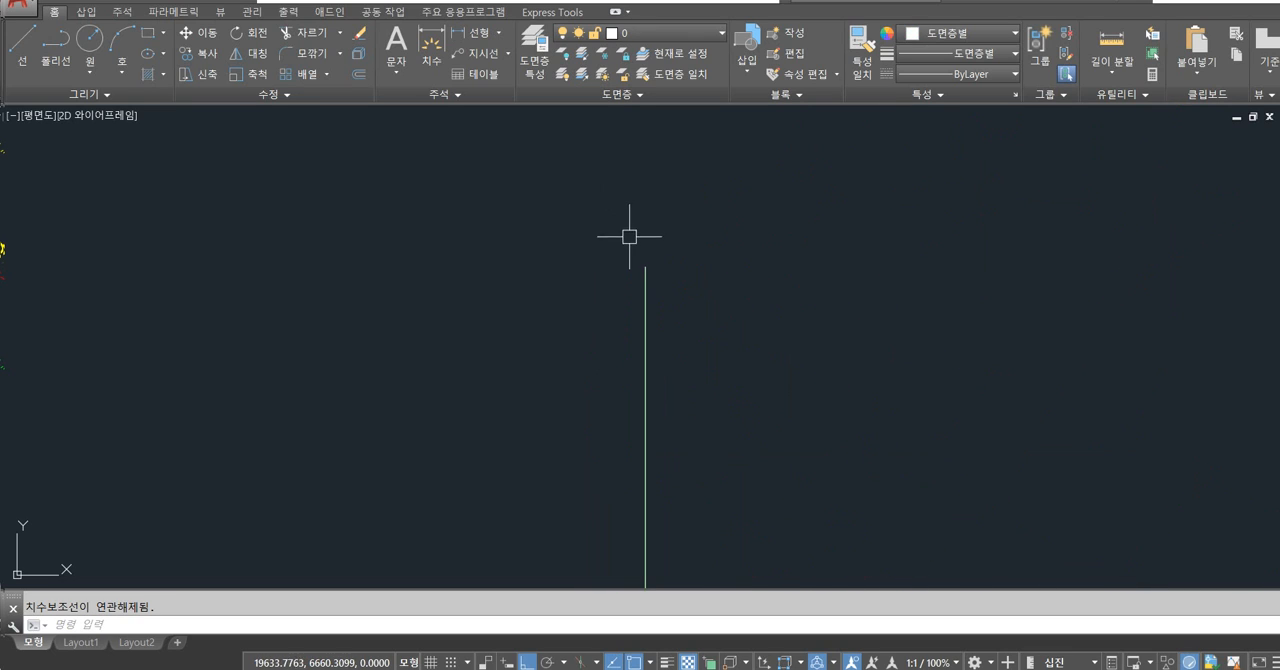
pyautogui.scroll(-4, 643, 262)
pyautogui.scroll(5, 643, 263)
pyautogui.scroll(-5, 635, 268)
pyautogui.scroll(-5, 635, 273)
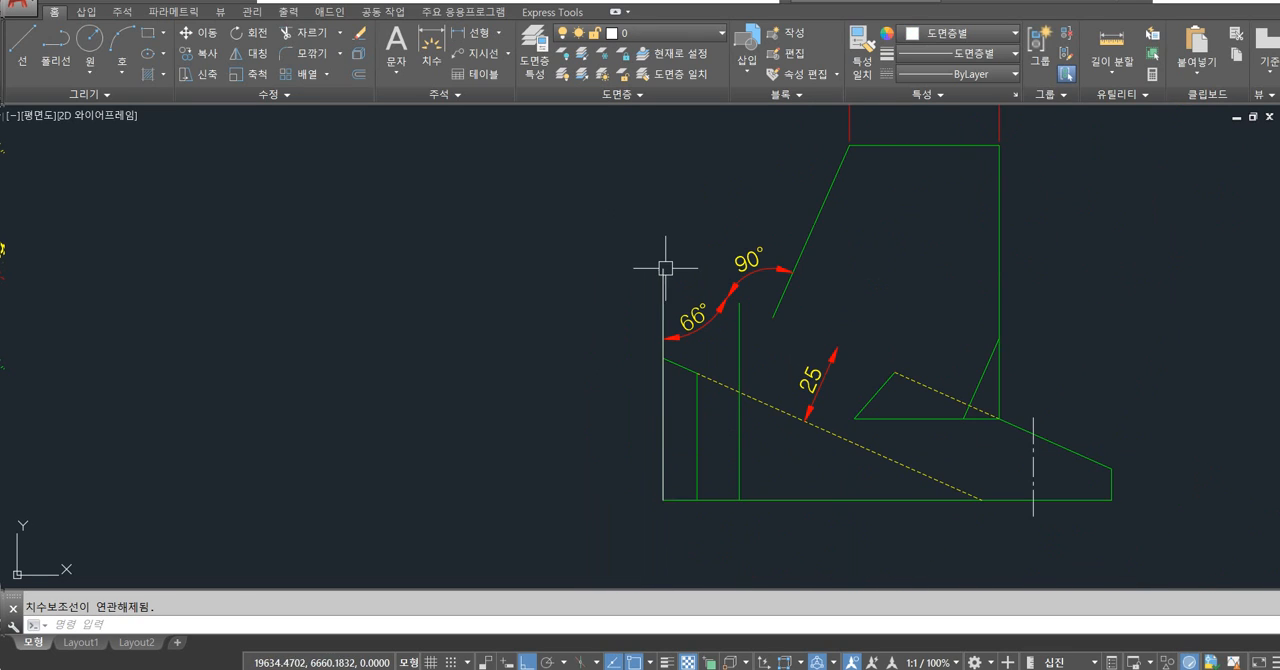
# Place a vertical linear dimension on the outer side of the new line, measured from its lower to its upper end.
pyautogui.write('dli')
pyautogui.press('Return')
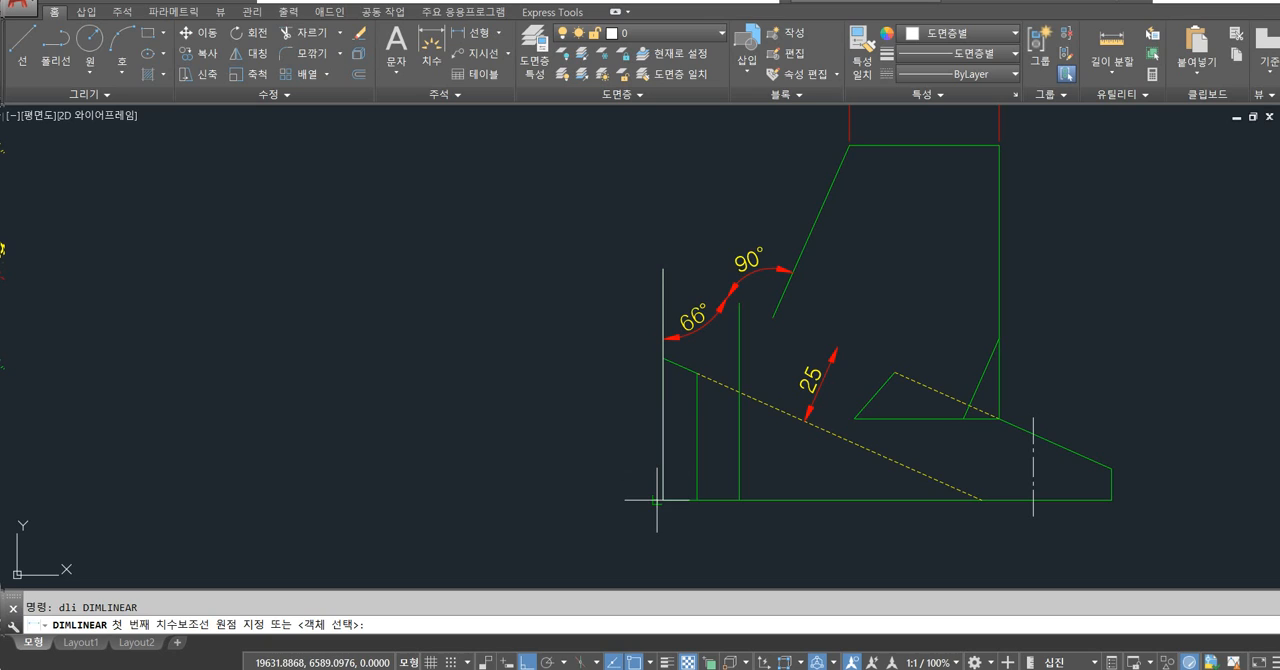
pyautogui.click(663, 499)
pyautogui.click(663, 269)
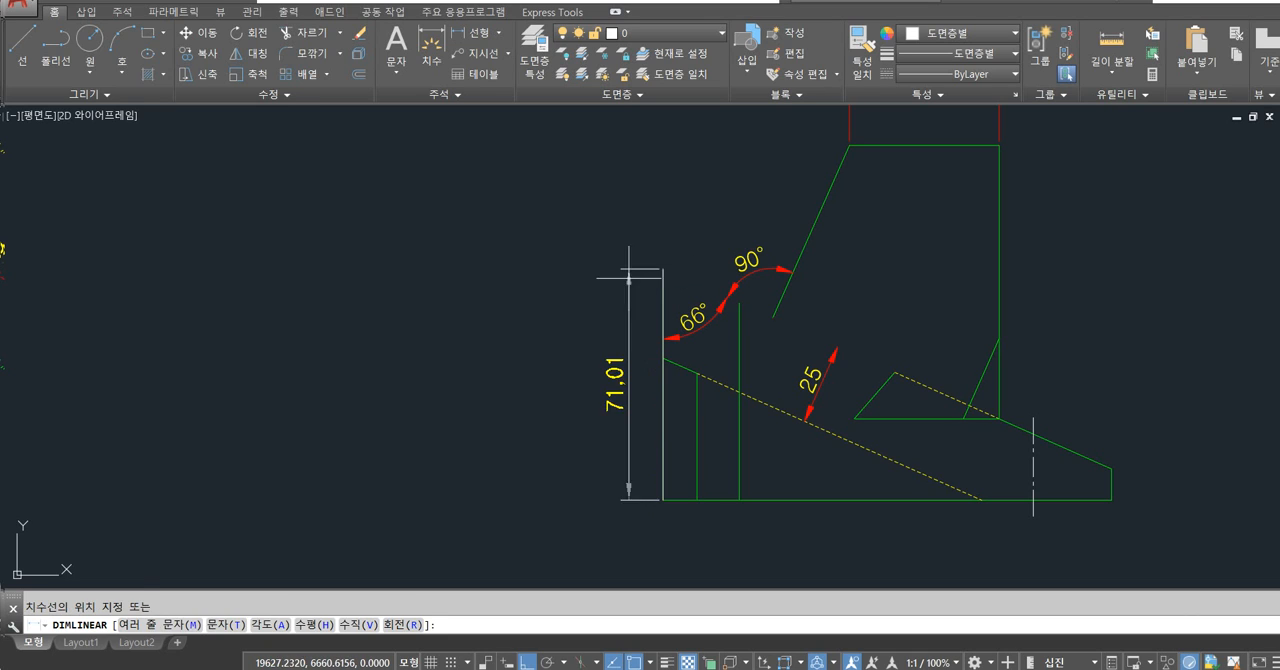
pyautogui.click(618, 411)
# Erase the new vertical dimension and the overlapping vertical lines along the front view's left edge.
pyautogui.click(610, 382)
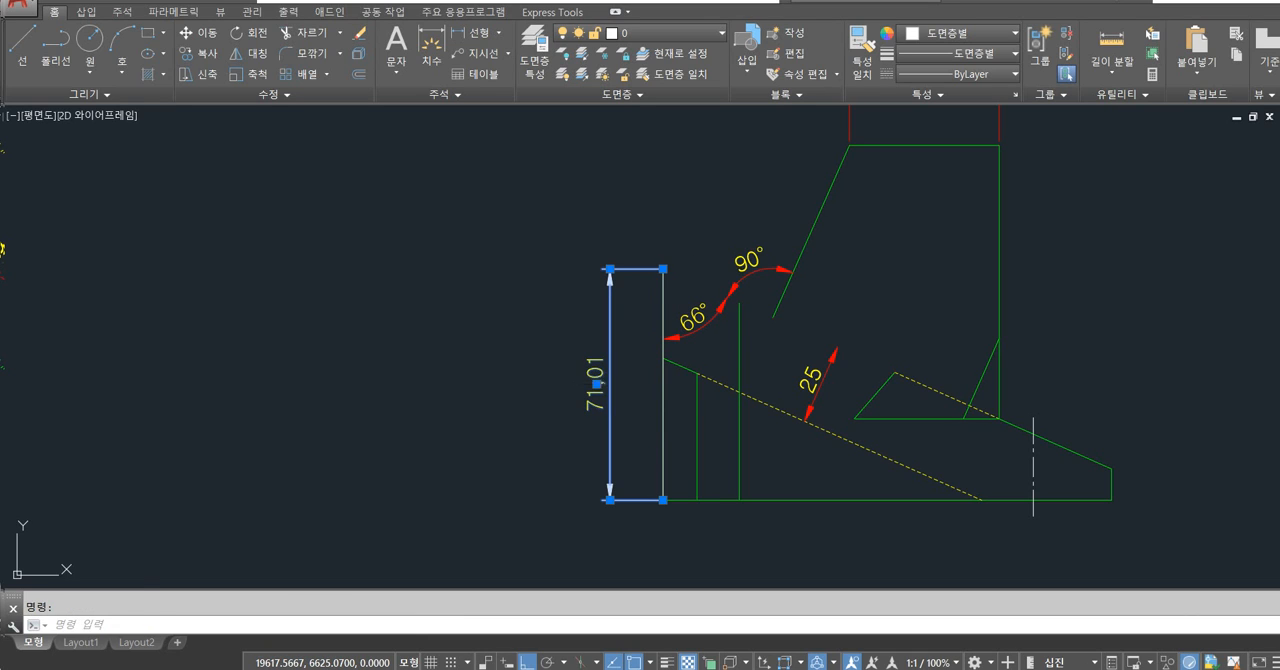
pyautogui.press('Delete')
pyautogui.click(667, 290)
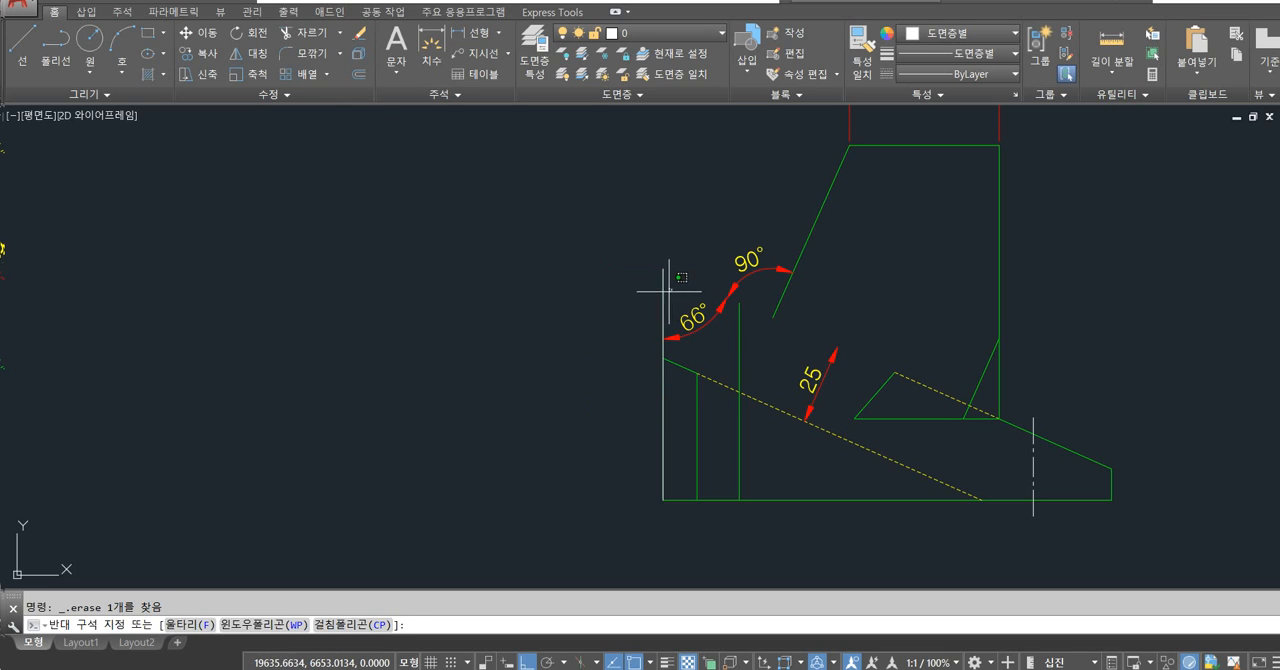
pyautogui.click(668, 291)
pyautogui.click(665, 290)
pyautogui.press('Delete')
pyautogui.click(658, 295)
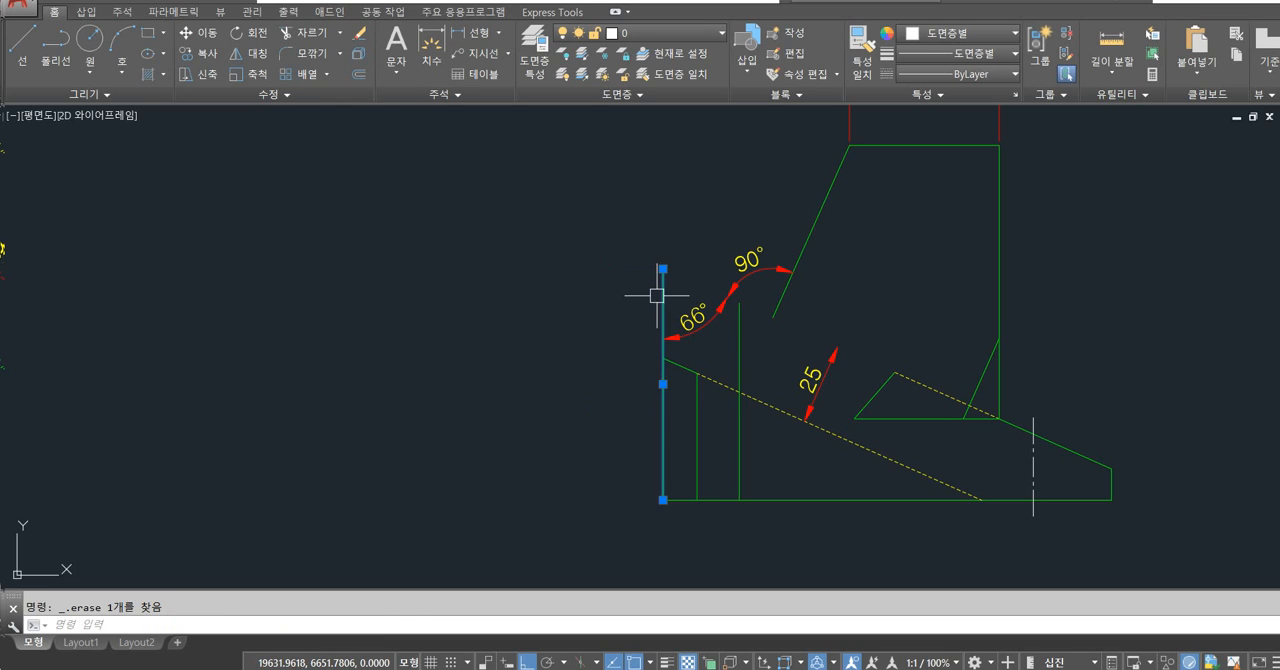
pyautogui.press('Delete')
# Draw a vertical line 71.00056 long upward from the front view's lower-left corner.
pyautogui.write('l')
pyautogui.press('Return')
pyautogui.click(663, 500)
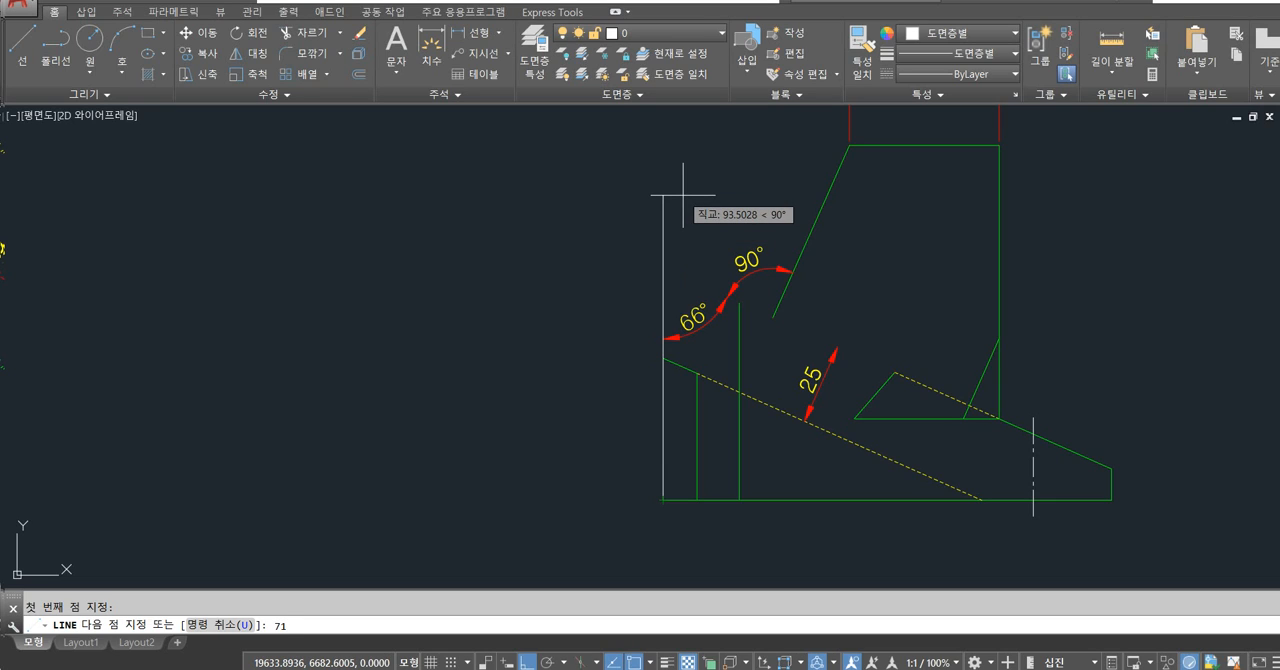
pyautogui.write('71.00056')
pyautogui.press('Return')
# Check the current dimension style override in the dimension style manager, then close it.
pyautogui.press('Return')
pyautogui.write('d')
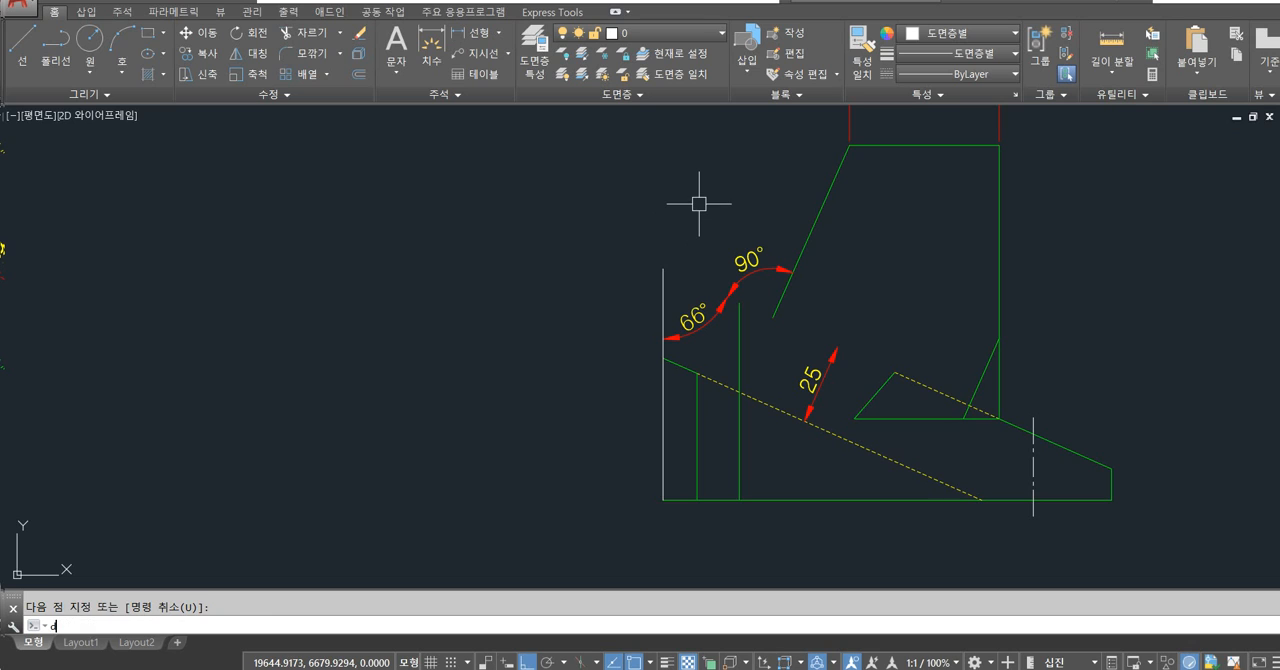
pyautogui.press('Return')
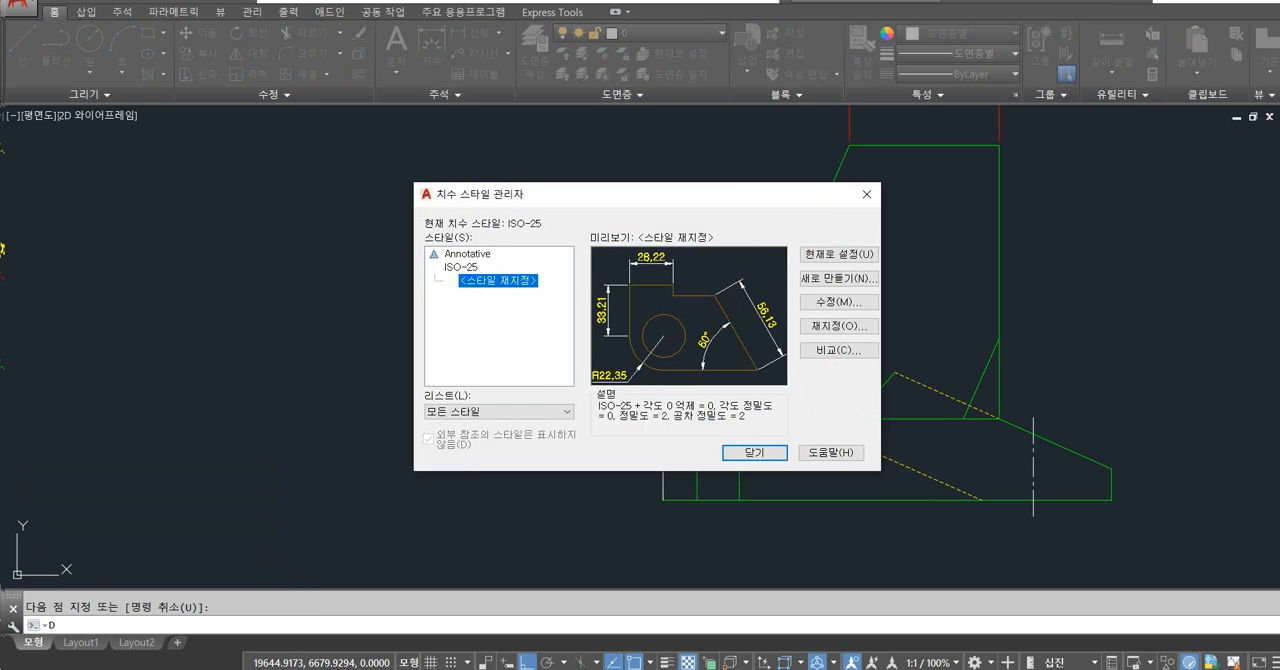
pyautogui.press('Escape')
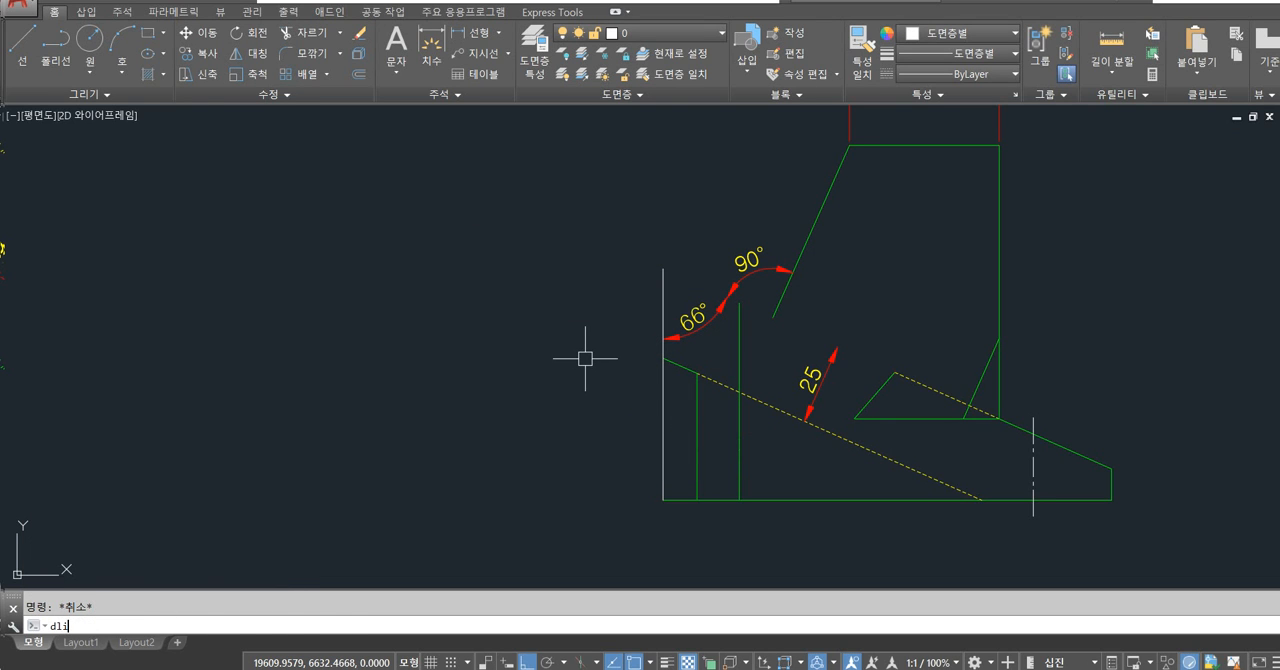
# Place a vertical linear dimension along the front view's left edge, spanning both ends of the redrawn line.
pyautogui.write('dli')
pyautogui.press('Return')
pyautogui.click(663, 500)
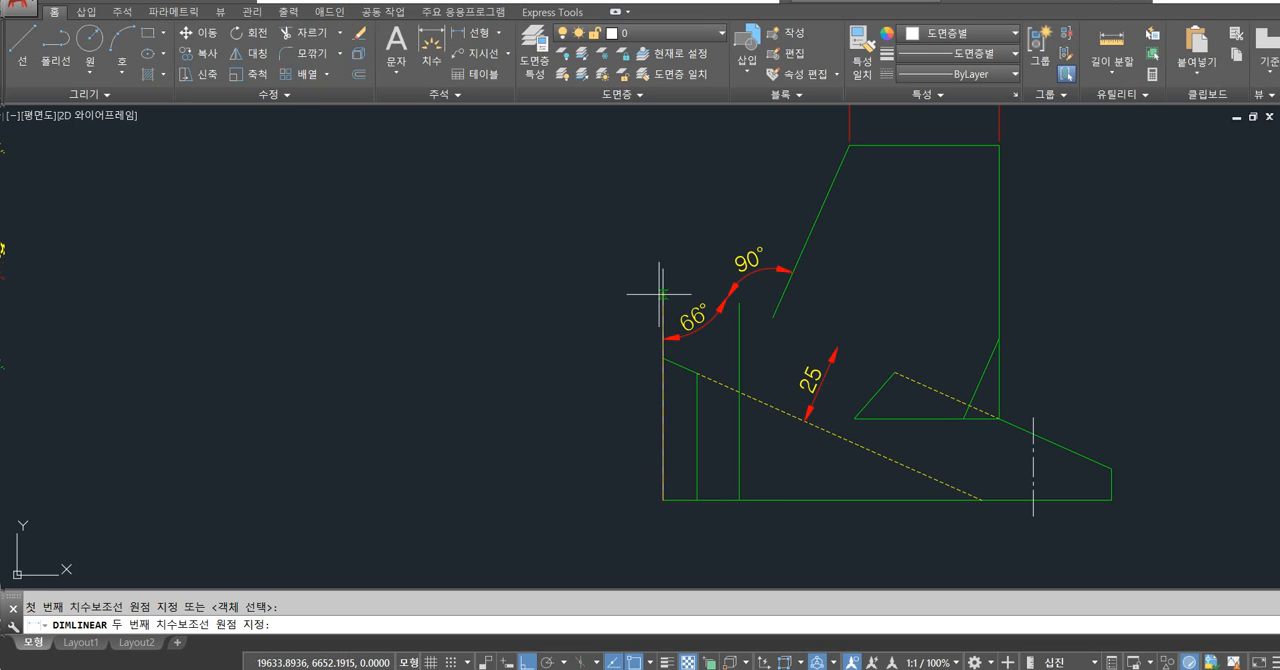
pyautogui.click(663, 268)
pyautogui.click(610, 330)
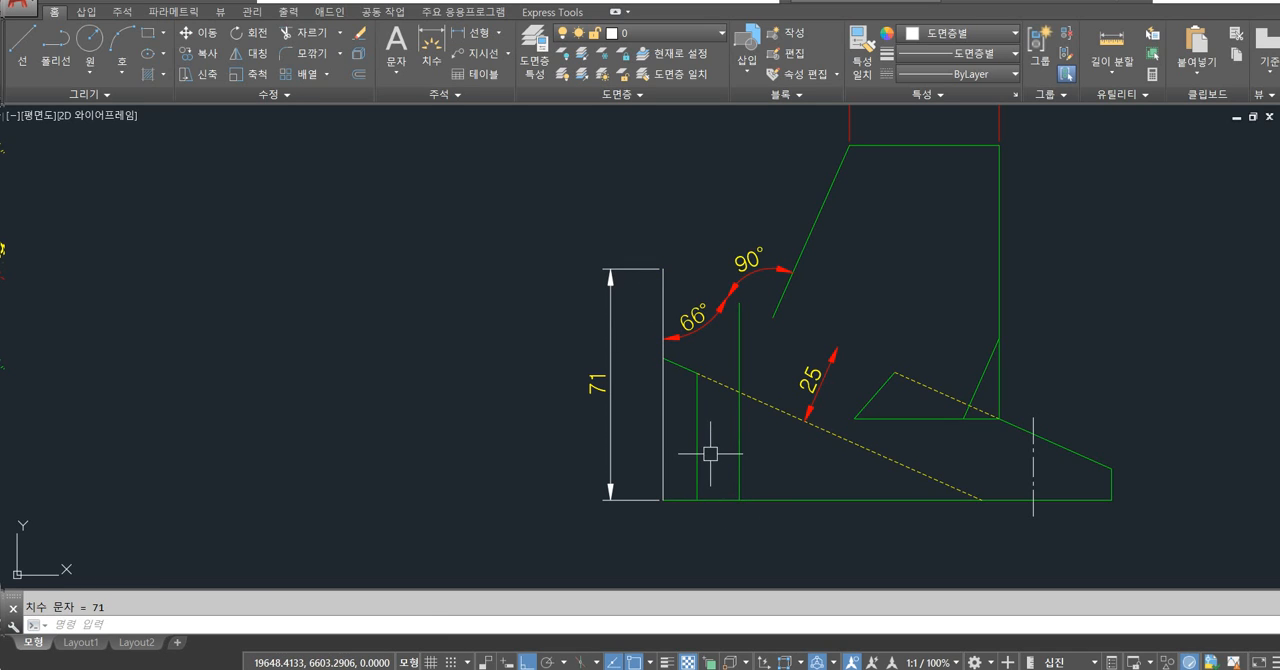
# Override the ISO-25 dimension style with a linear precision of eight decimal places (0.00000000) and close the style manager.
pyautogui.write('d')
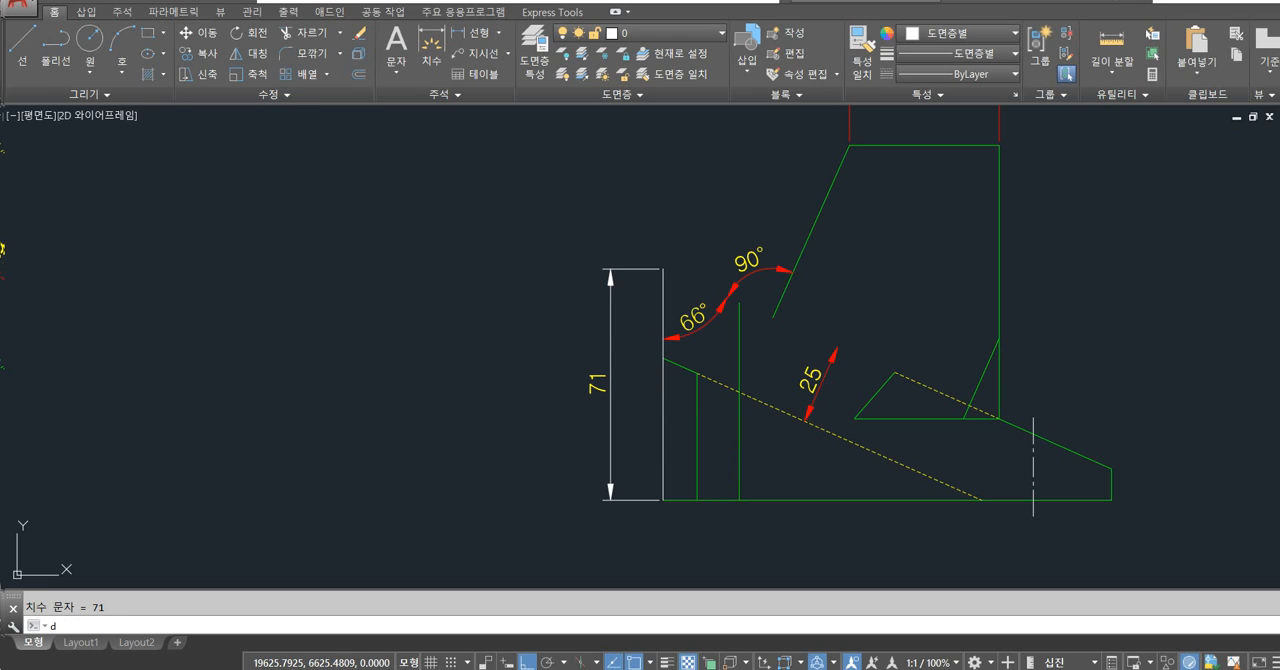
pyautogui.press('Return')
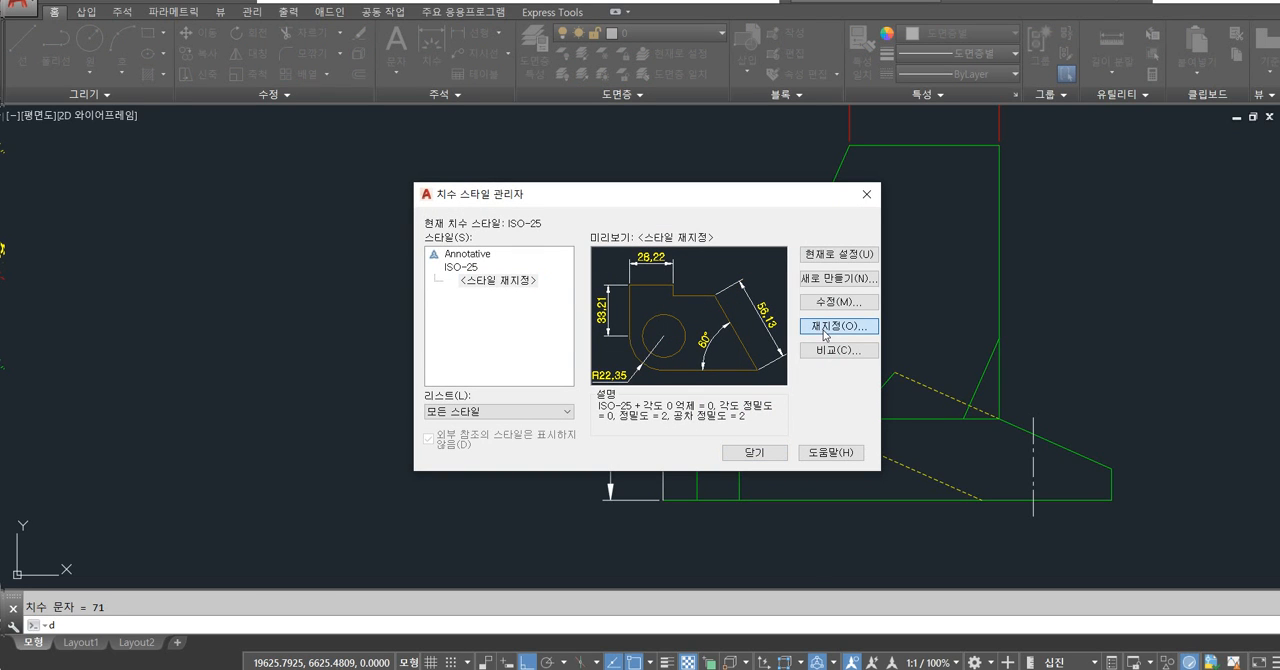
pyautogui.click(823, 331)
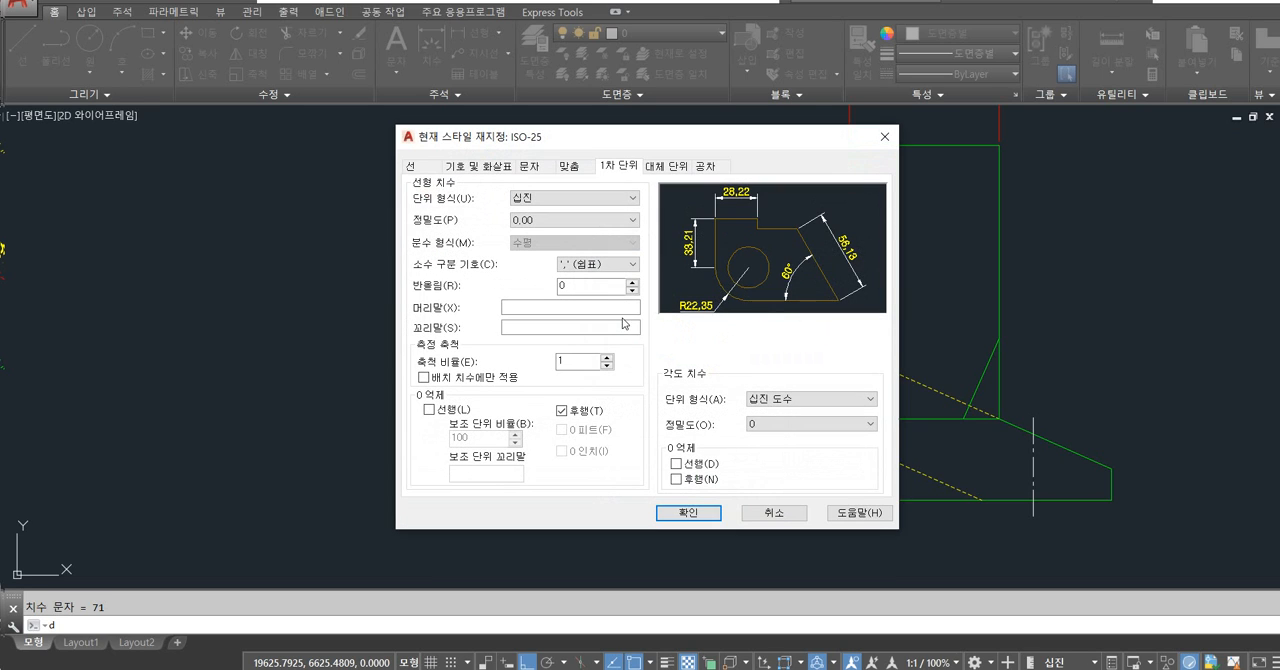
pyautogui.click(557, 222)
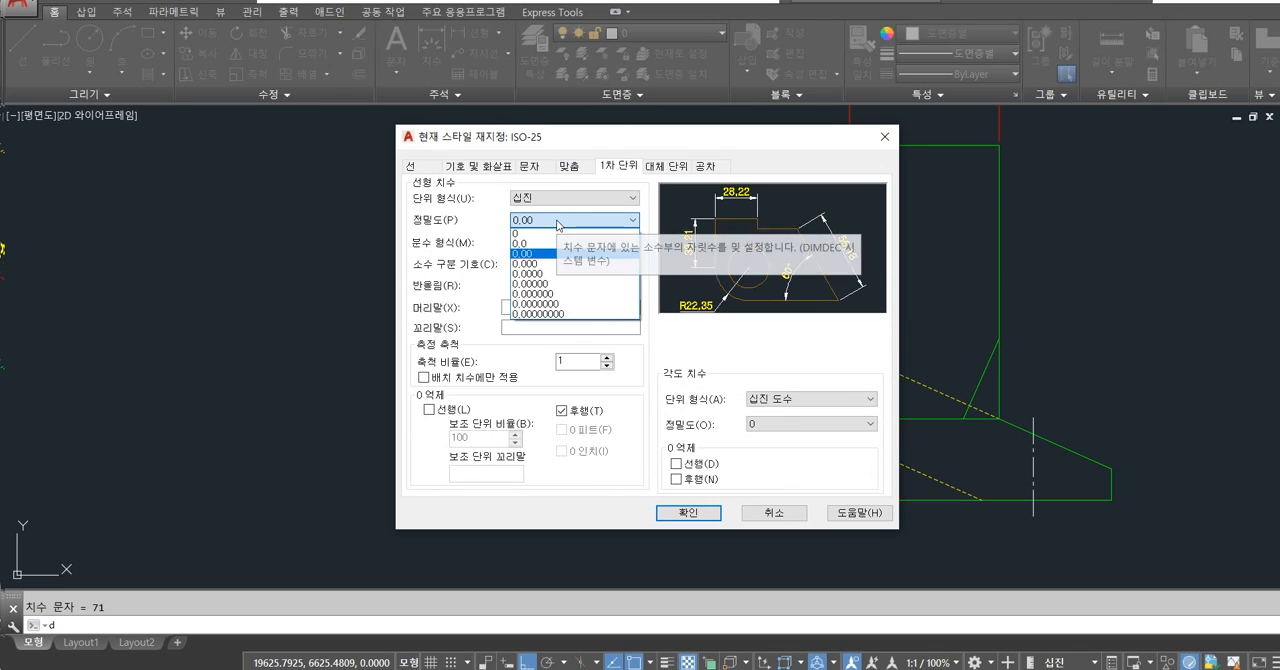
pyautogui.click(555, 313)
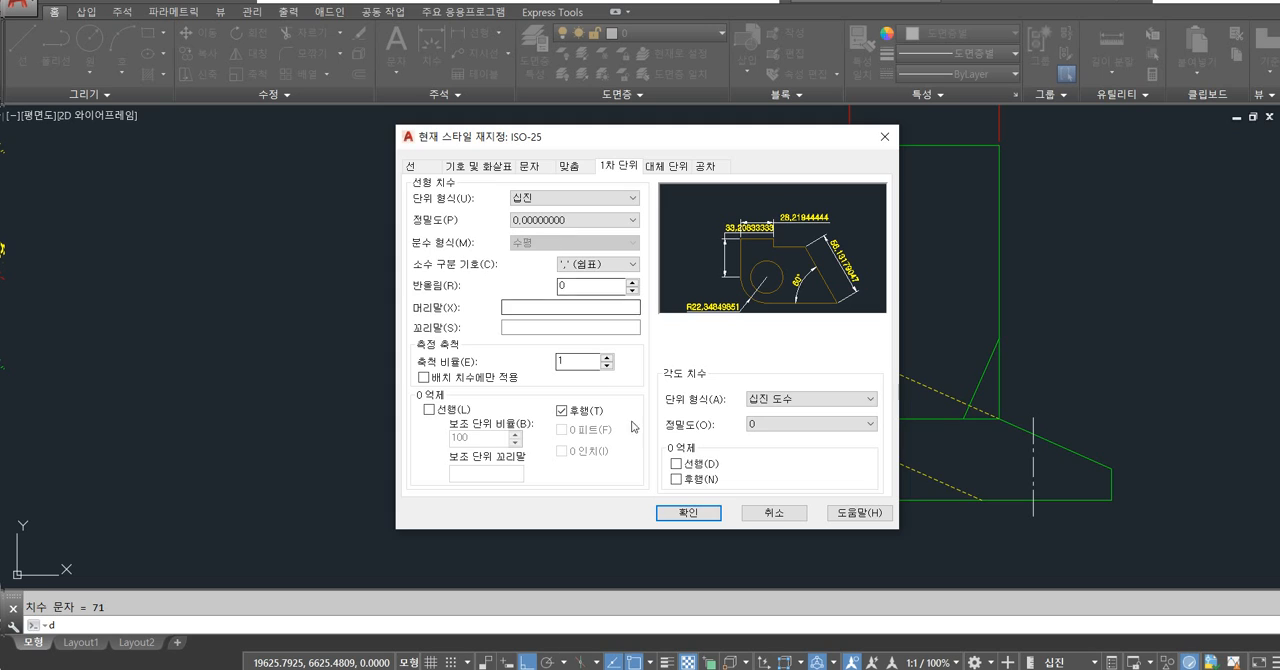
pyautogui.click(684, 512)
pyautogui.click(766, 457)
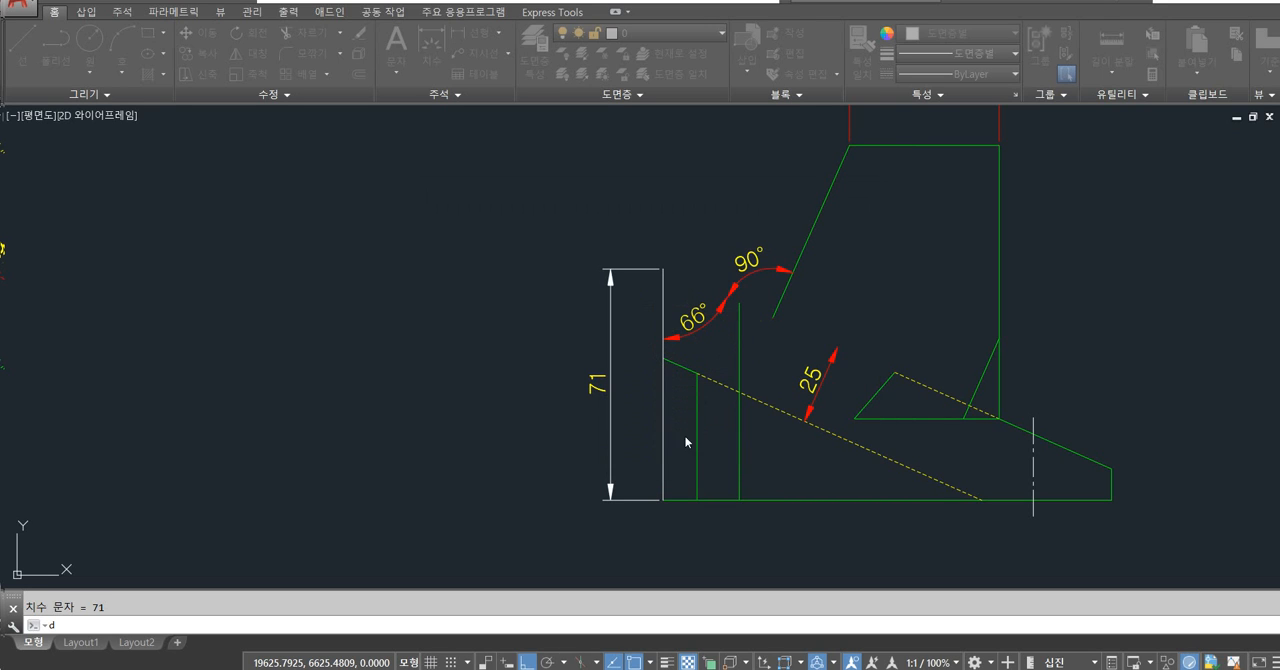
# Replace the front view's vertical dimension with a new linear dimension spanning both ends of the left-edge line.
pyautogui.click(609, 294)
pyautogui.press('Delete')
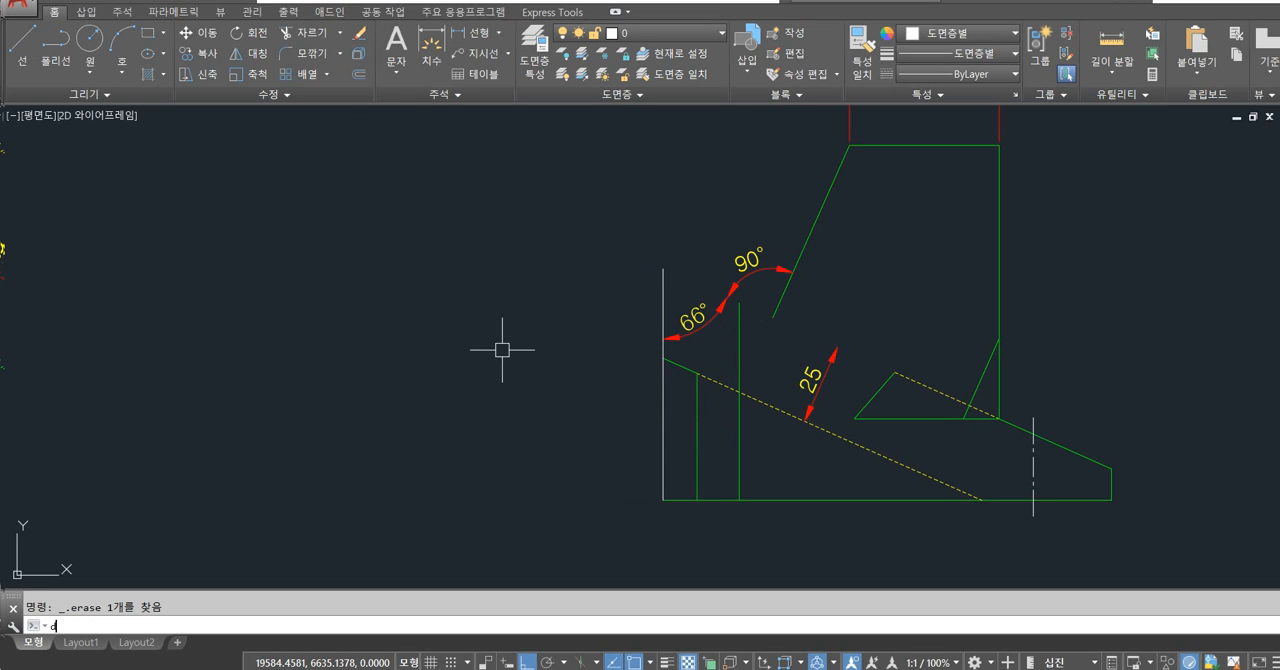
pyautogui.write('dli')
pyautogui.press('Return')
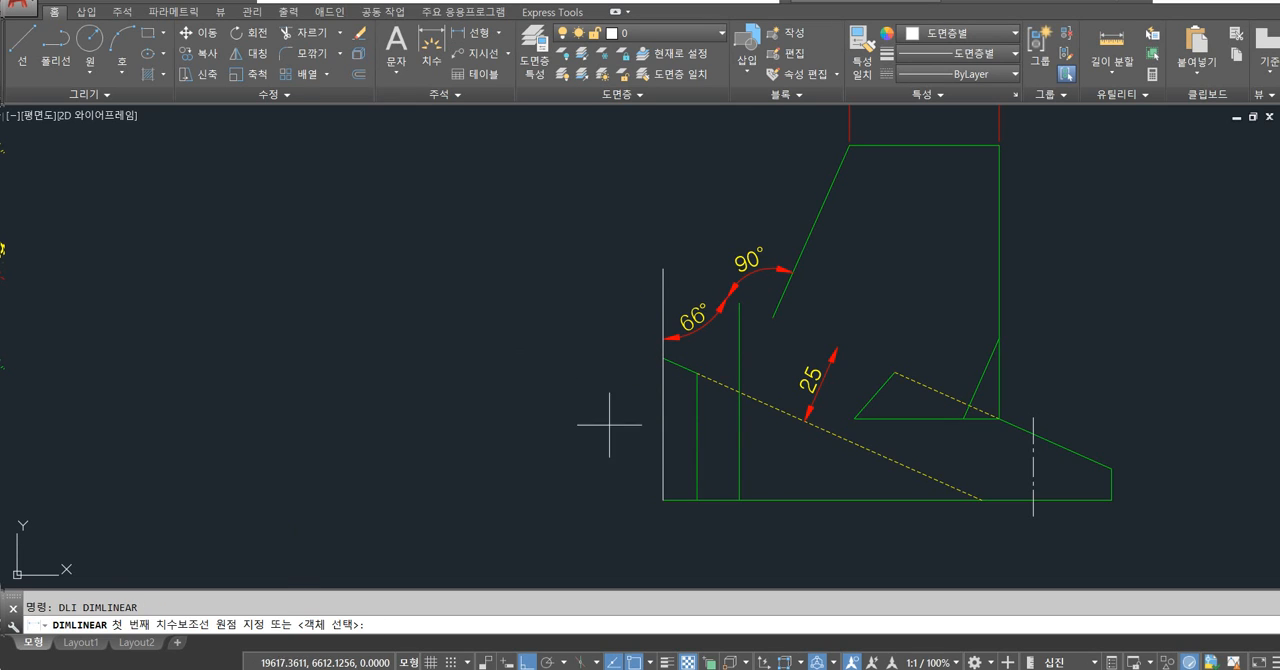
pyautogui.click(665, 489)
pyautogui.click(663, 269)
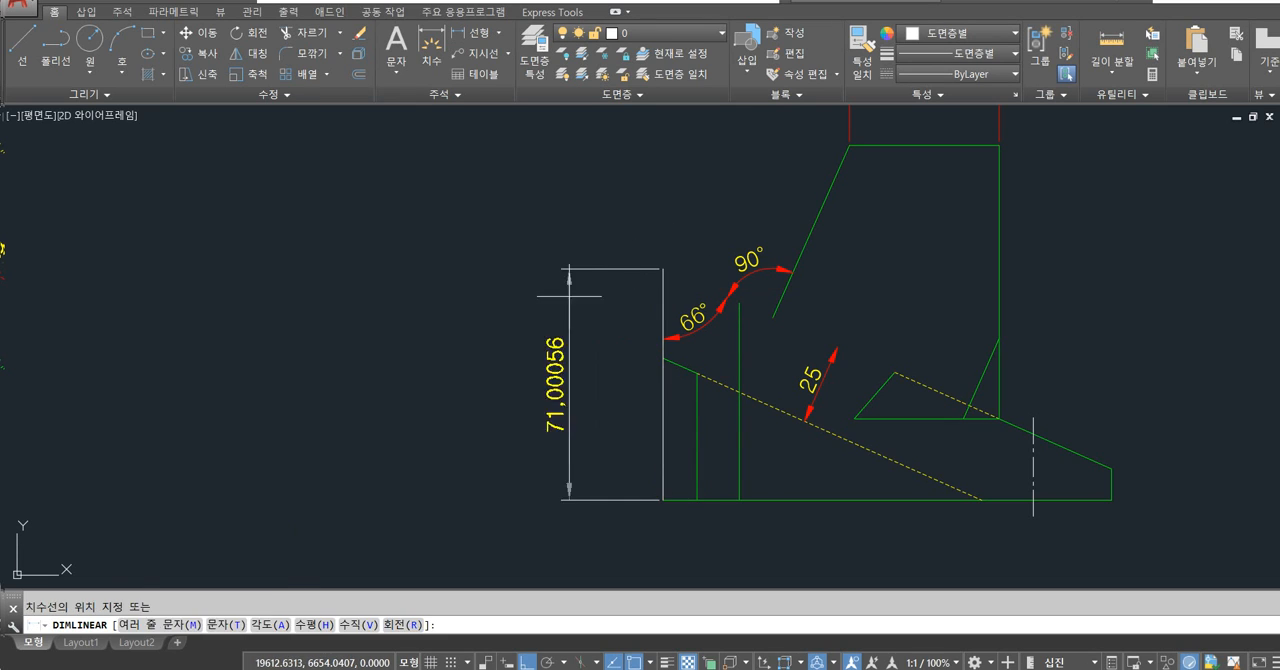
pyautogui.click(569, 420)
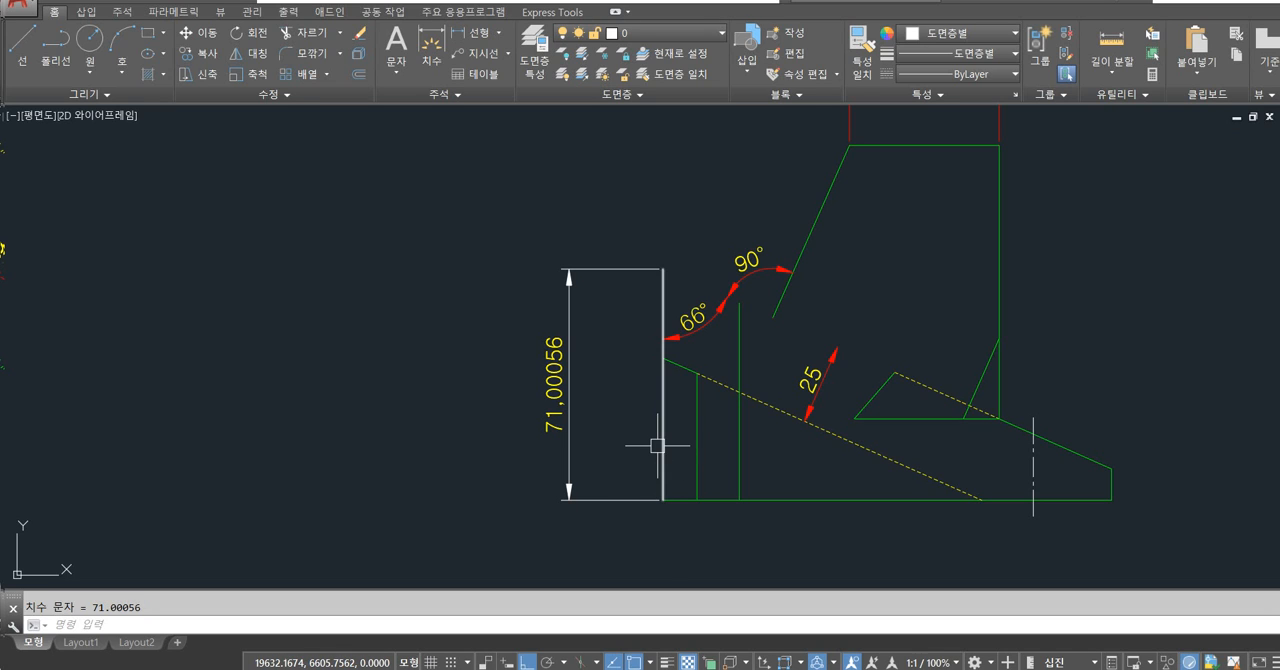
# Preview an angular dimension between the side view's top edge and slanted edge without placing it.
pyautogui.scroll(-5, 657, 444)
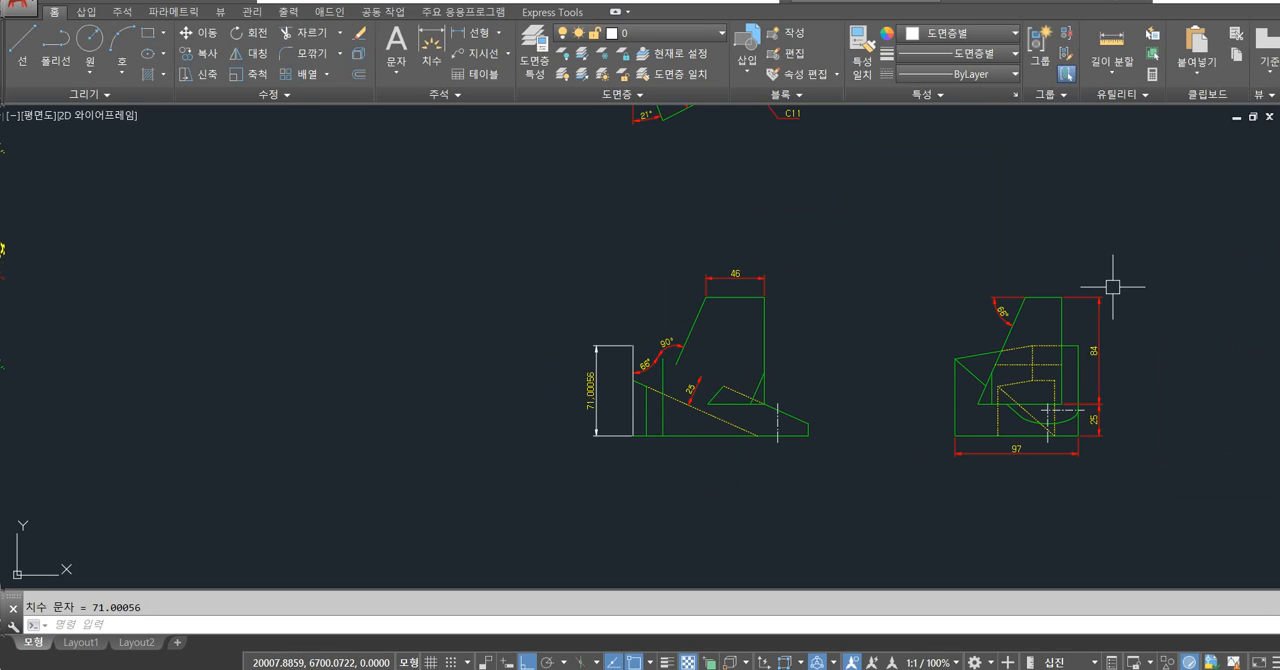
pyautogui.scroll(5, 1067, 305)
pyautogui.scroll(2, 1067, 305)
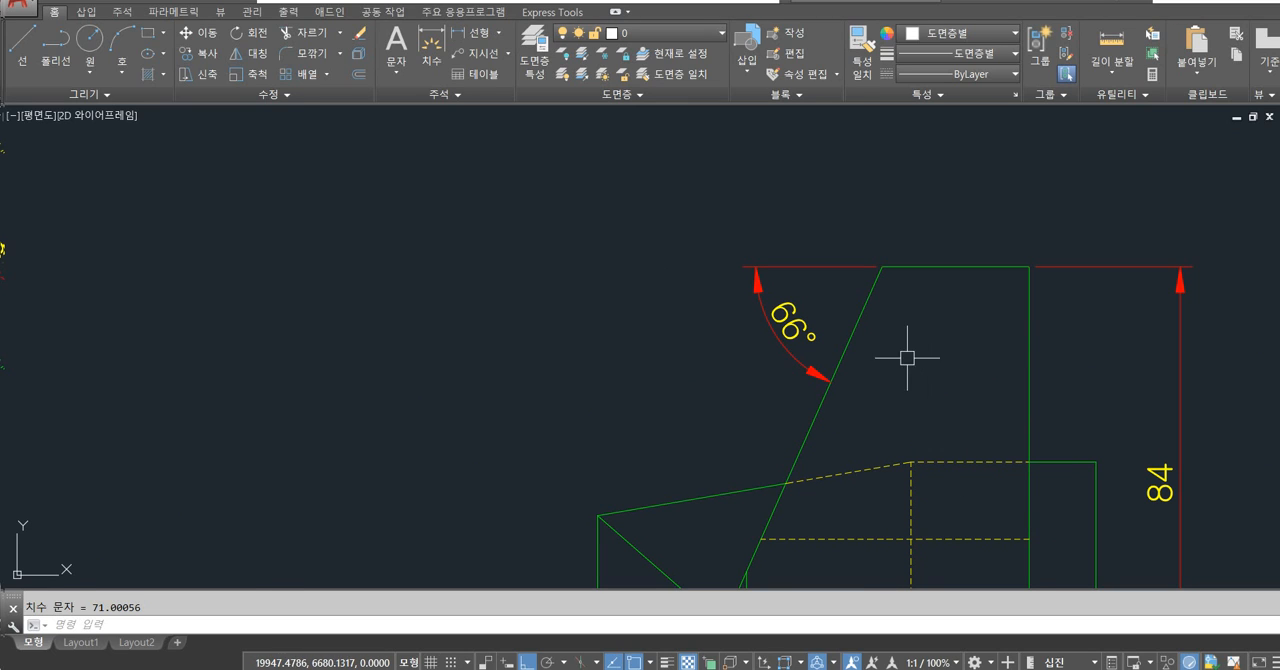
pyautogui.scroll(-3, 857, 320)
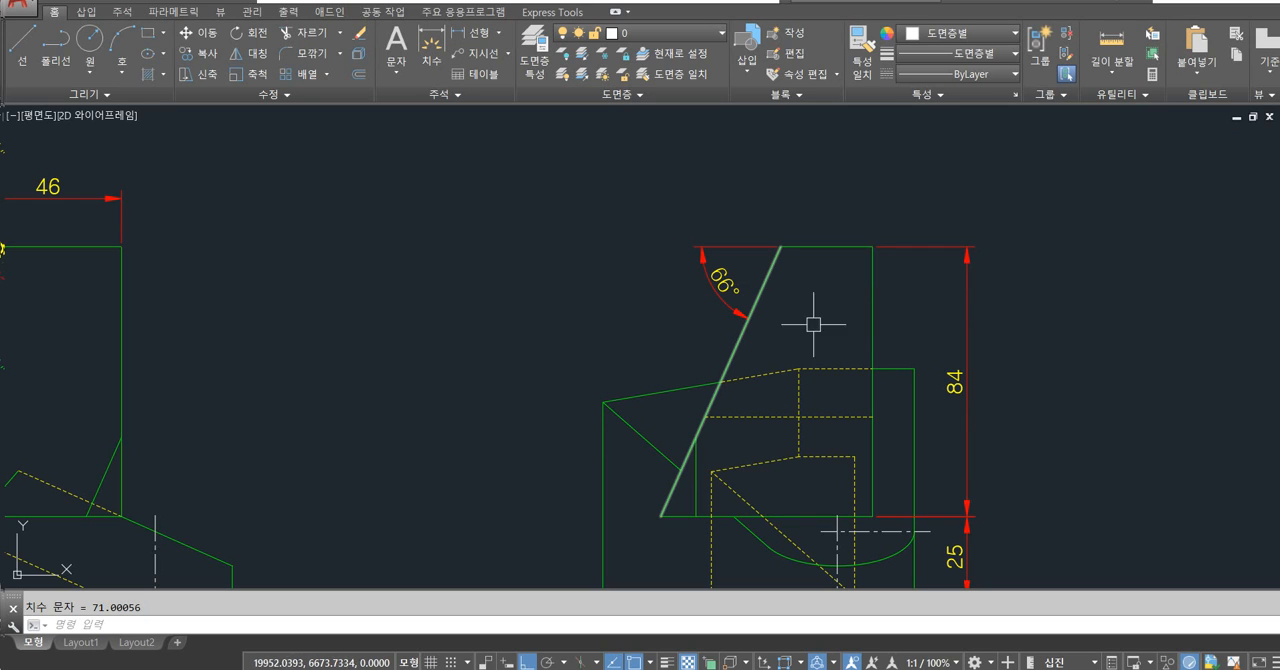
pyautogui.write('dan')
pyautogui.press('Return')
pyautogui.click(836, 245)
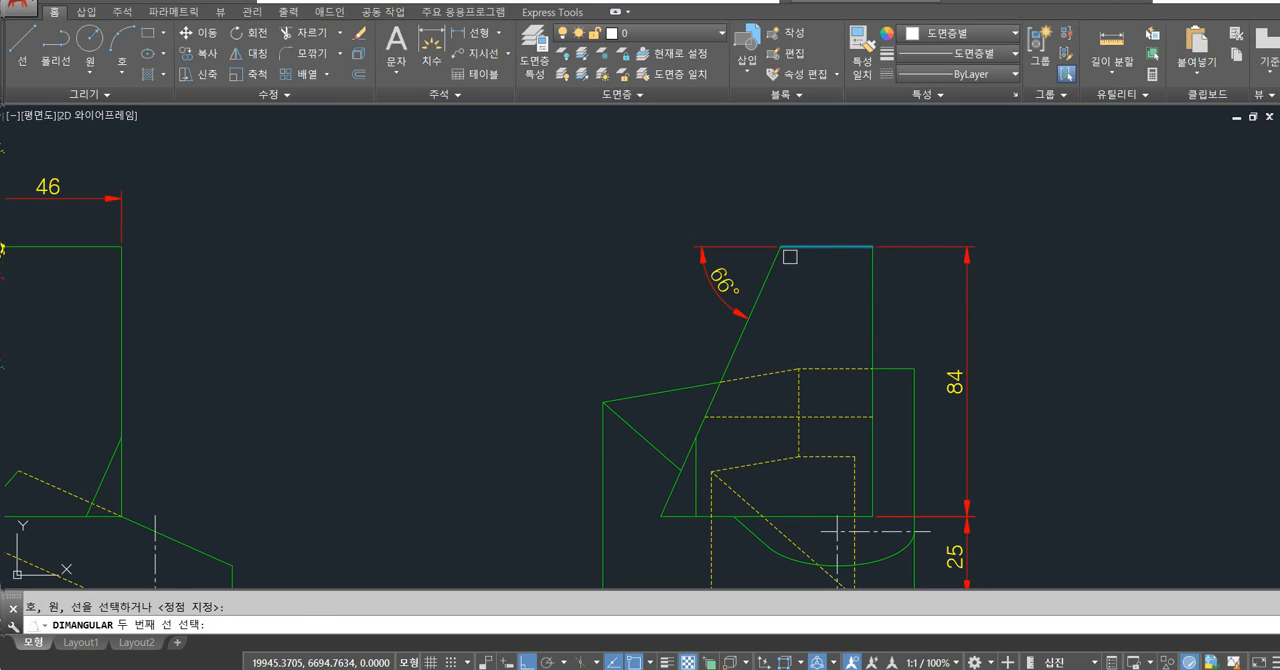
pyautogui.click(774, 262)
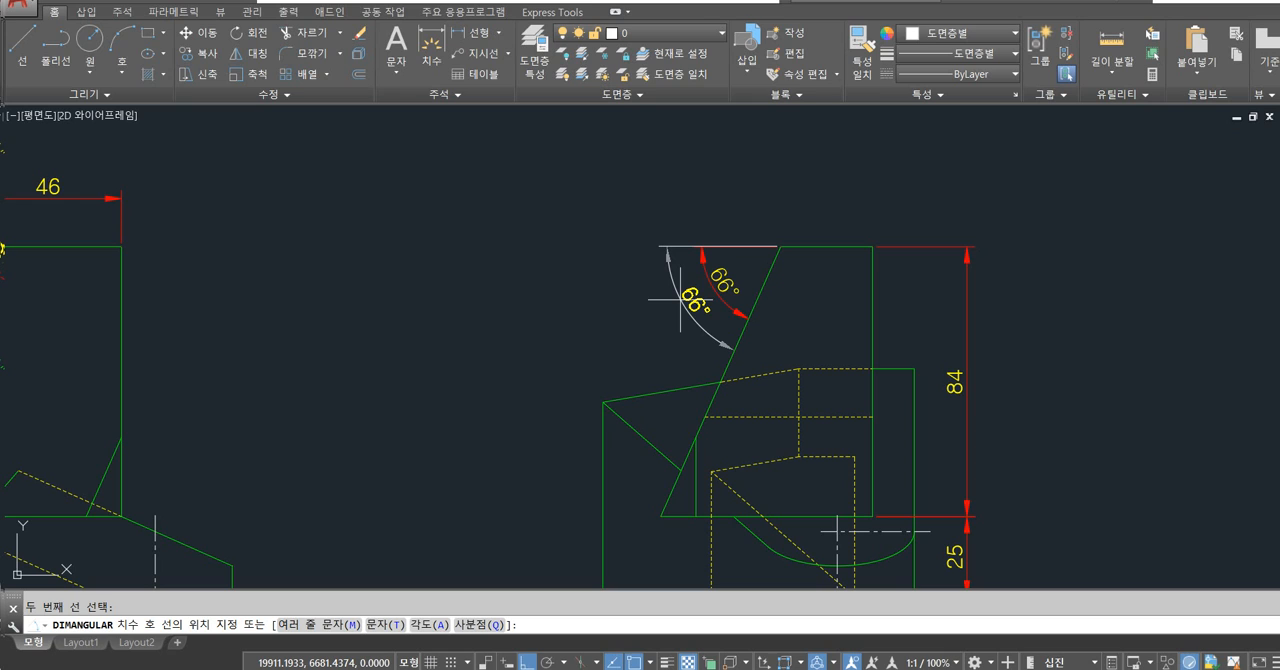
pyautogui.press('Escape')
# Set the angular dimension precision in the ISO-25 override to eight decimal places (0.00000000).
pyautogui.write('d')
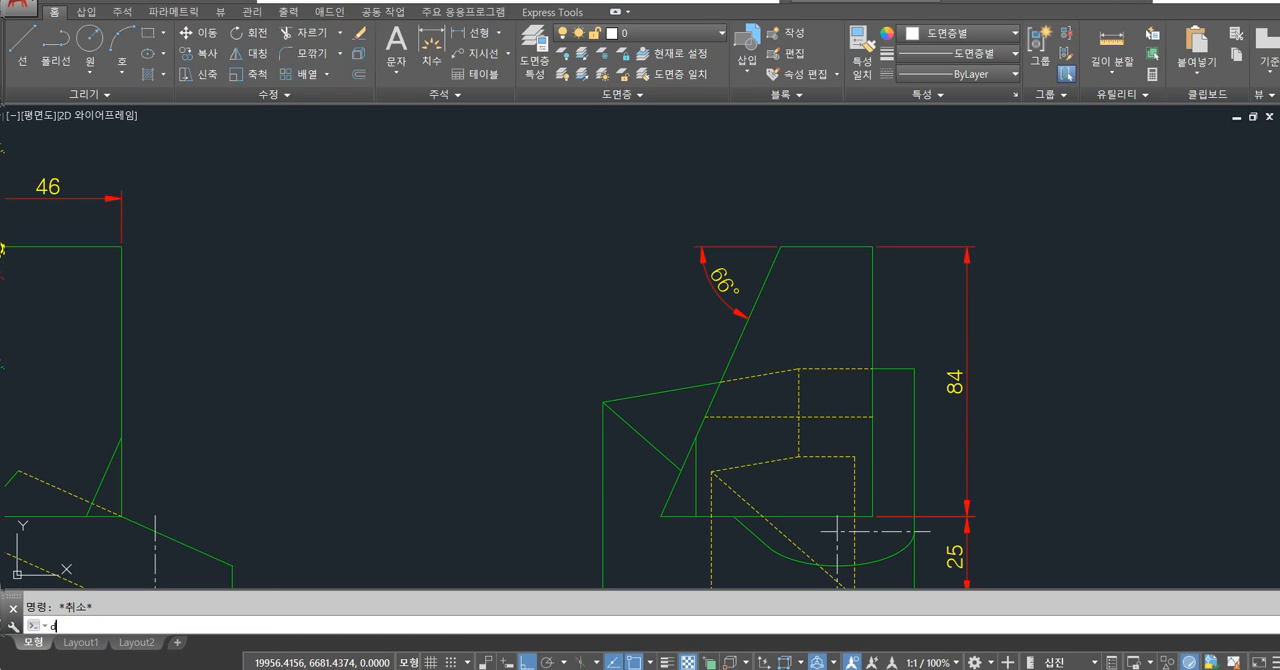
pyautogui.press('Return')
pyautogui.click(837, 330)
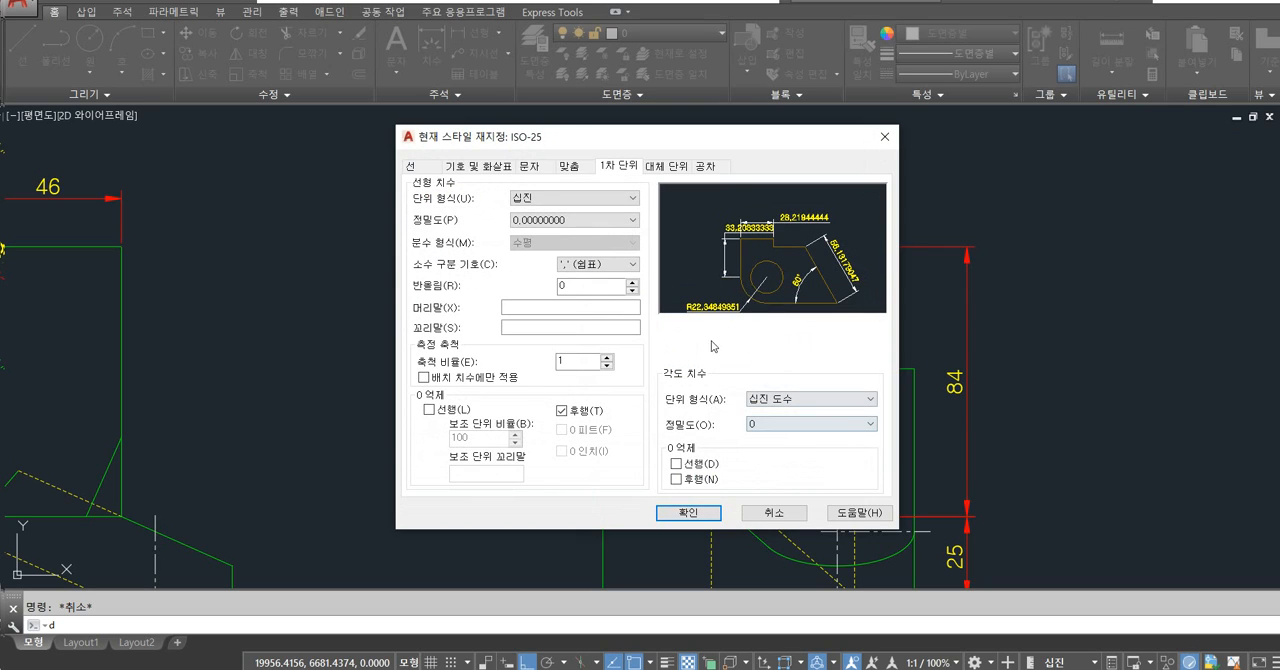
pyautogui.click(795, 424)
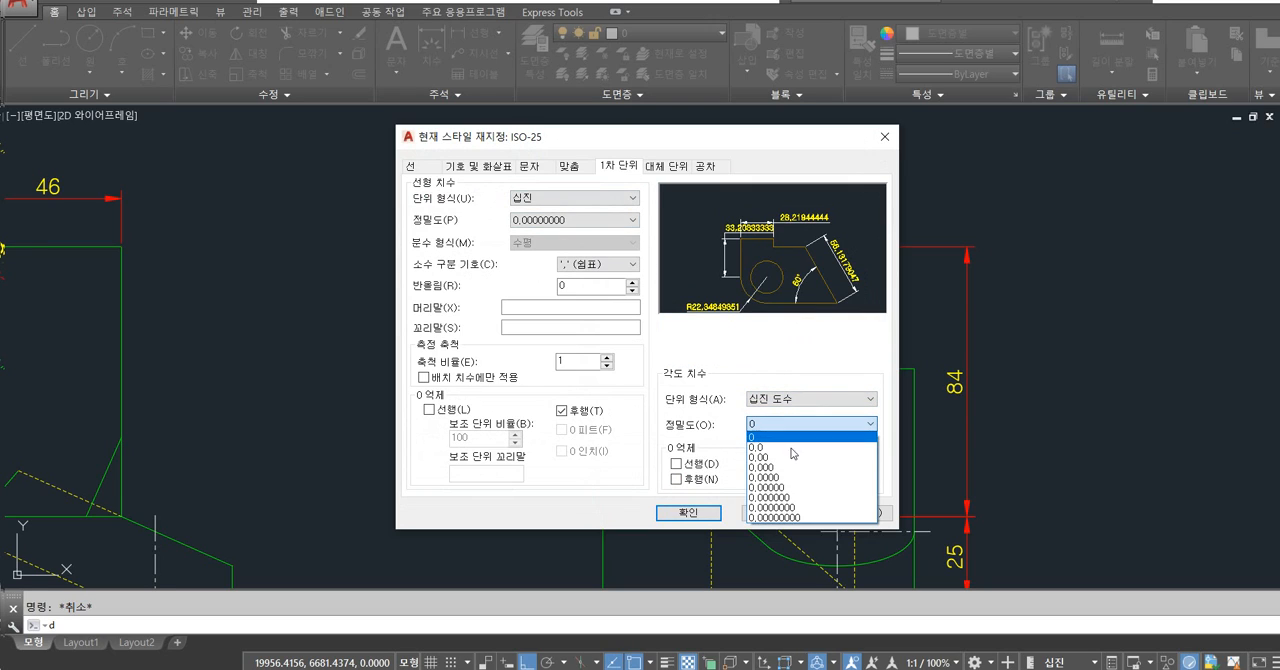
pyautogui.click(805, 521)
pyautogui.hotkey('ctrl', '1')
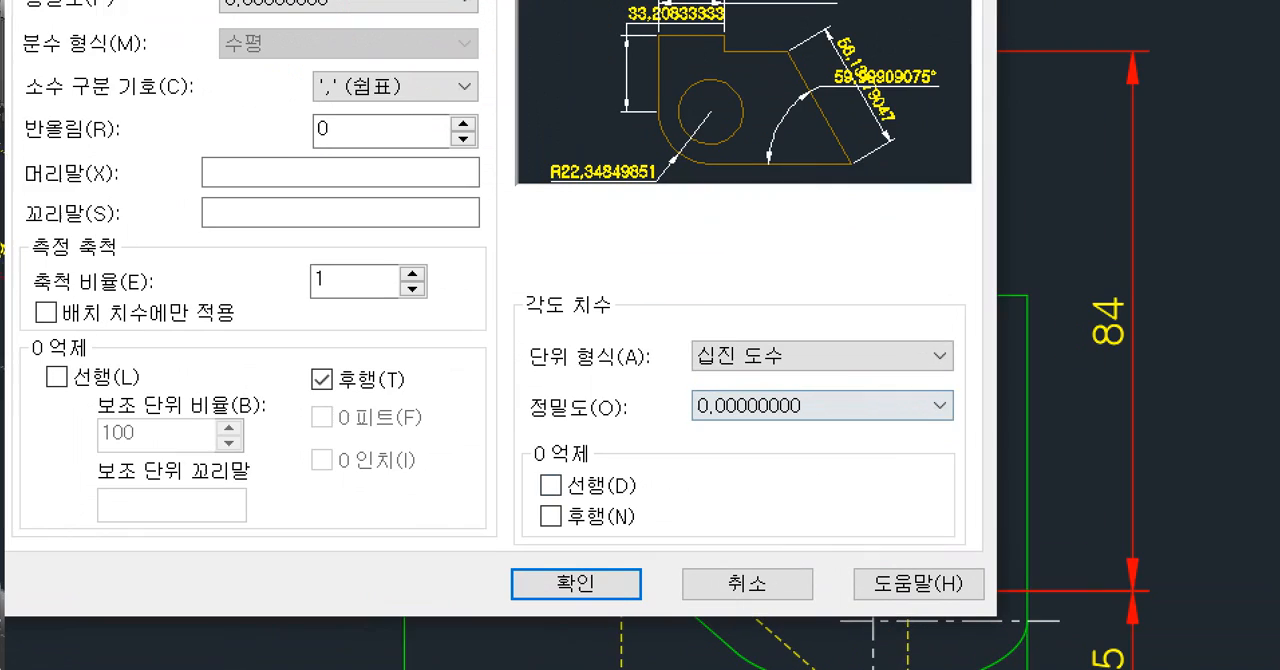
pyautogui.click(798, 441)
pyautogui.moveTo(648, 430)
pyautogui.mouseDown()
pyautogui.moveTo(763, 372)
pyautogui.moveTo(665, 442)
pyautogui.mouseUp()
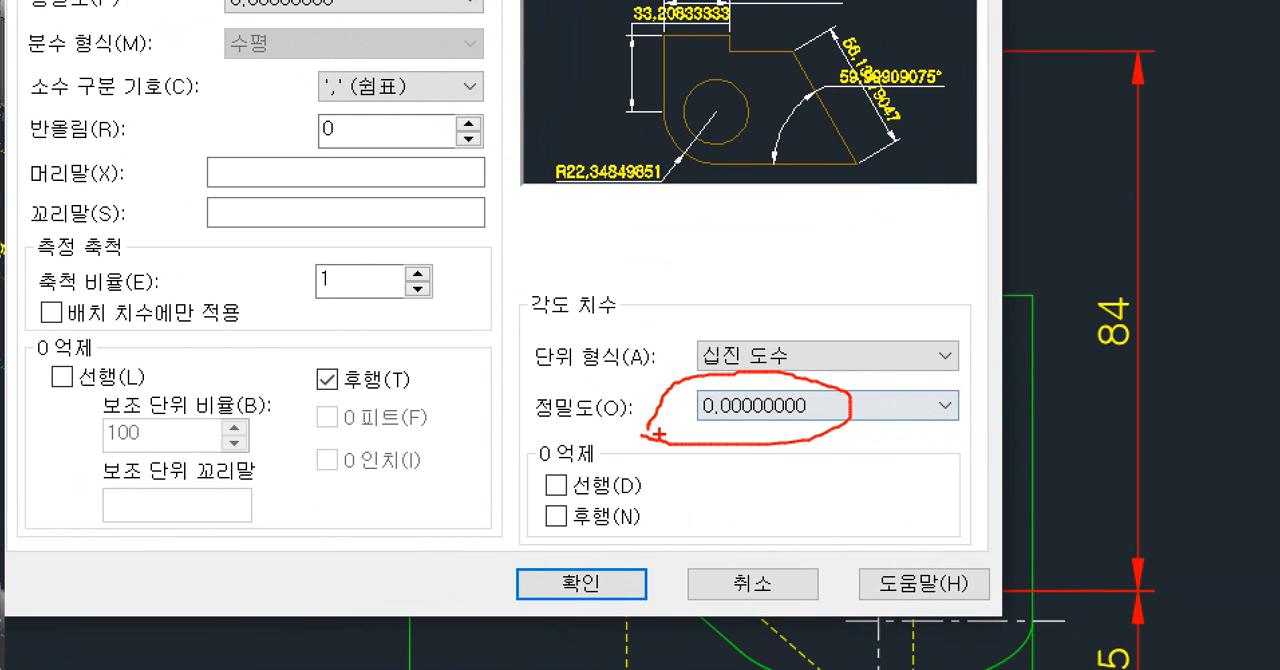
pyautogui.moveTo(875, 187)
pyautogui.mouseDown()
pyautogui.moveTo(858, 257)
pyautogui.moveTo(899, 246)
pyautogui.mouseUp()
pyautogui.moveTo(980, 203); pyautogui.dragTo(1225, 240)
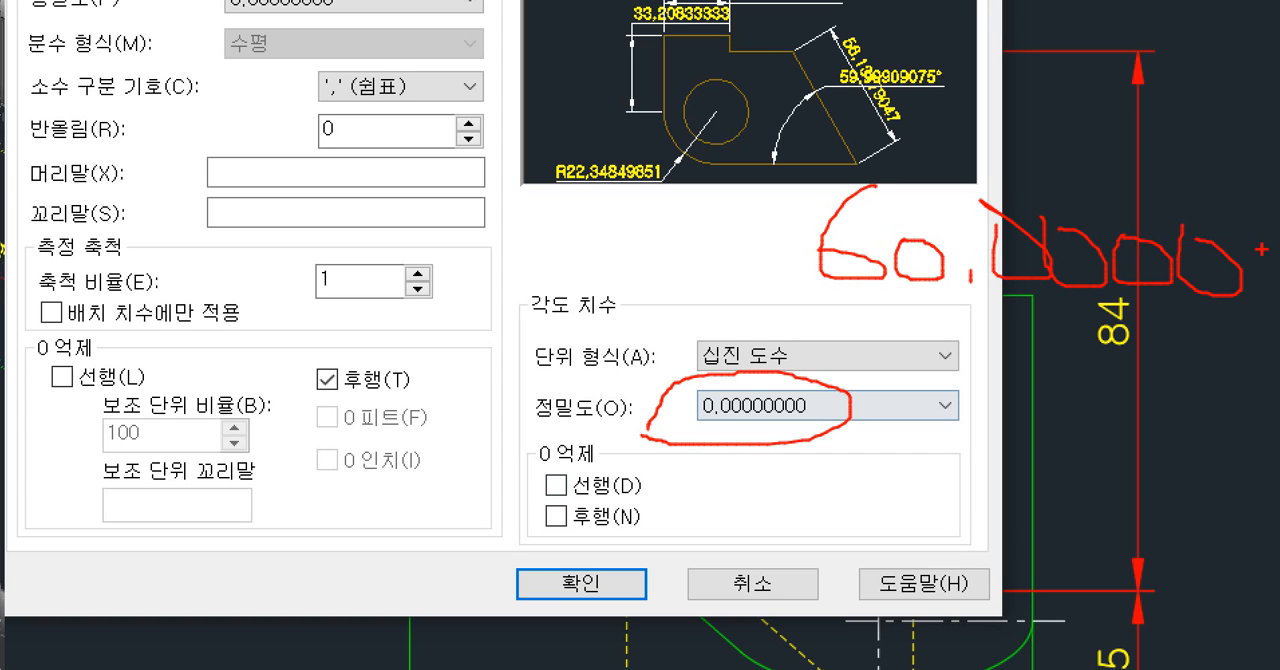
pyautogui.moveTo(1240, 166); pyautogui.dragTo(1118, 328)
pyautogui.moveTo(1160, 196); pyautogui.dragTo(1024, 332)
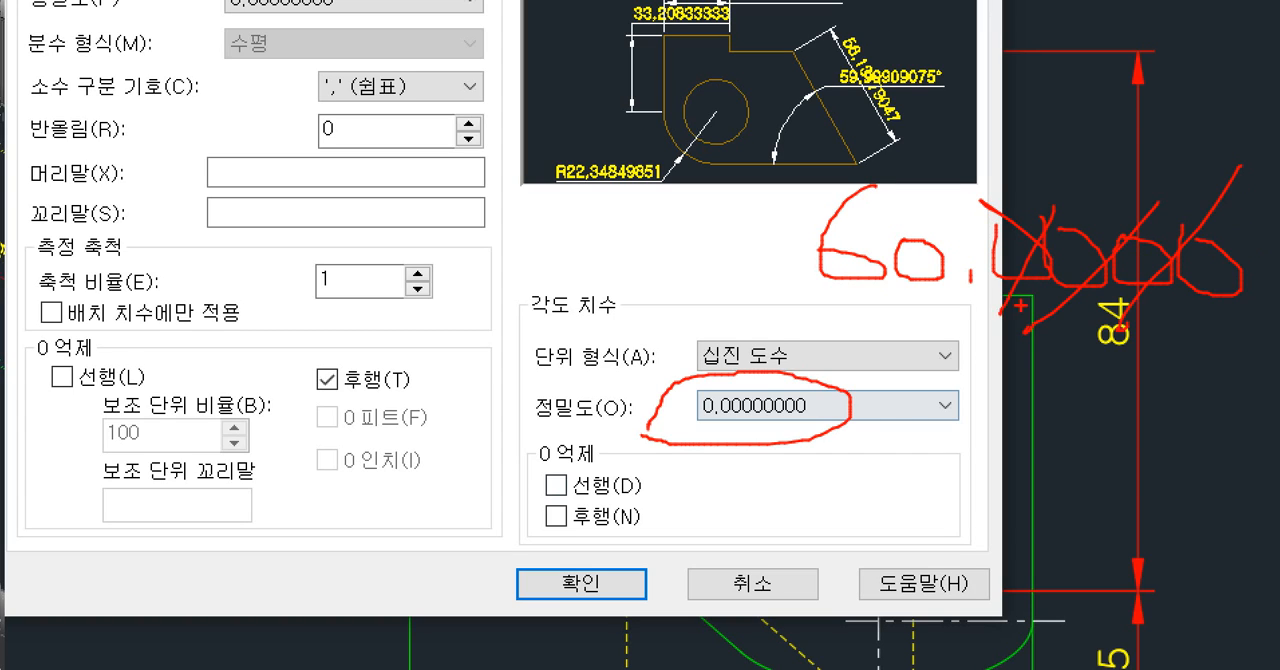
pyautogui.moveTo(543, 443)
pyautogui.mouseDown()
pyautogui.moveTo(671, 531)
pyautogui.moveTo(672, 546)
pyautogui.mouseUp()
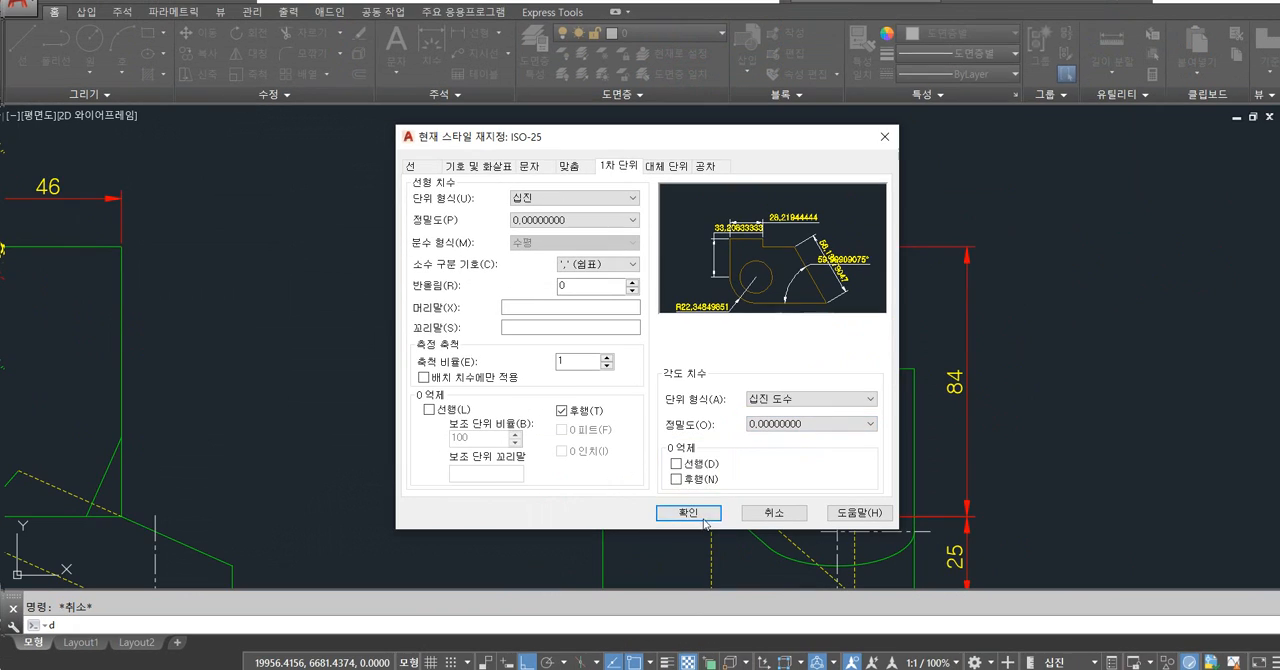
# Suppress trailing zeros for angular dimensions in the override, confirm it and close the style manager.
pyautogui.click(555, 517)
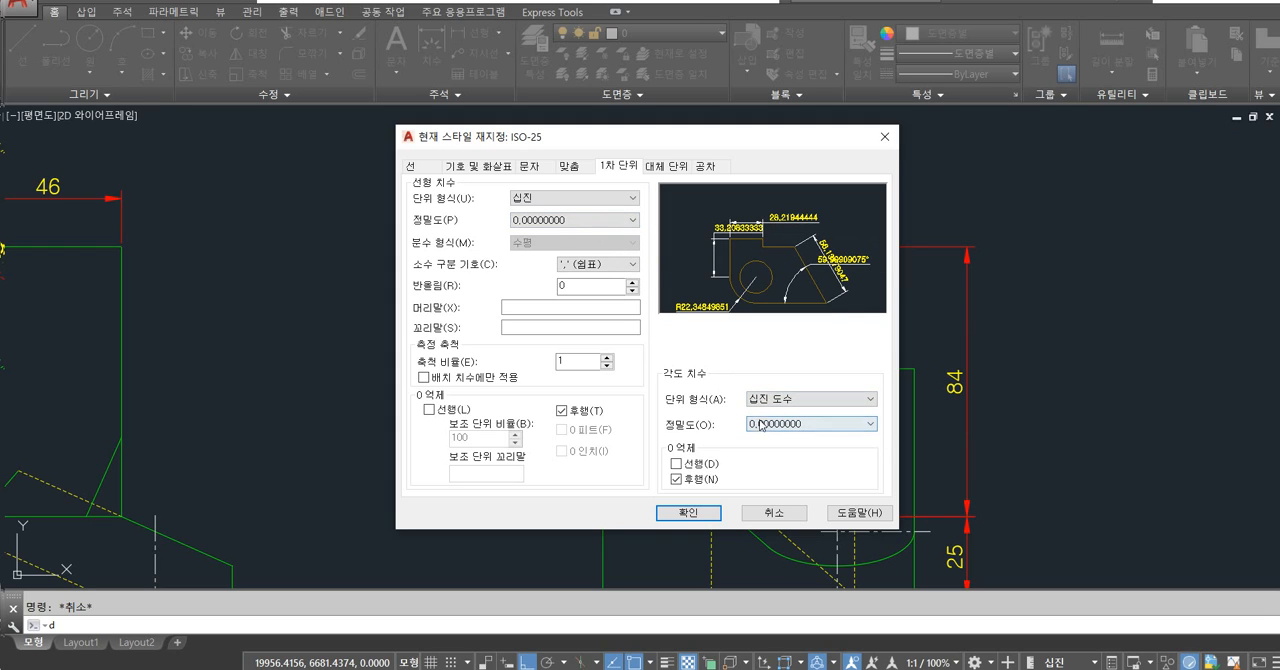
pyautogui.click(688, 512)
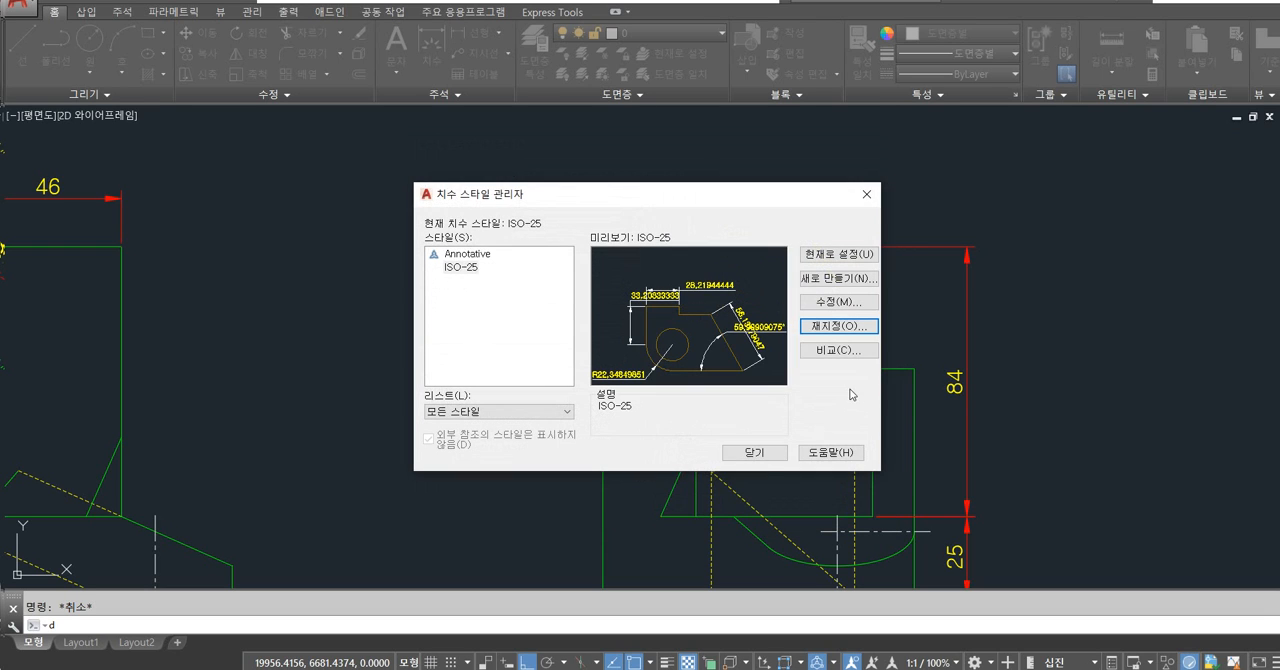
pyautogui.click(754, 453)
# Check the angle between the side view's top edge and slanted edge again with an unplaced angular dimension at the overridden precision.
pyautogui.write('dan')
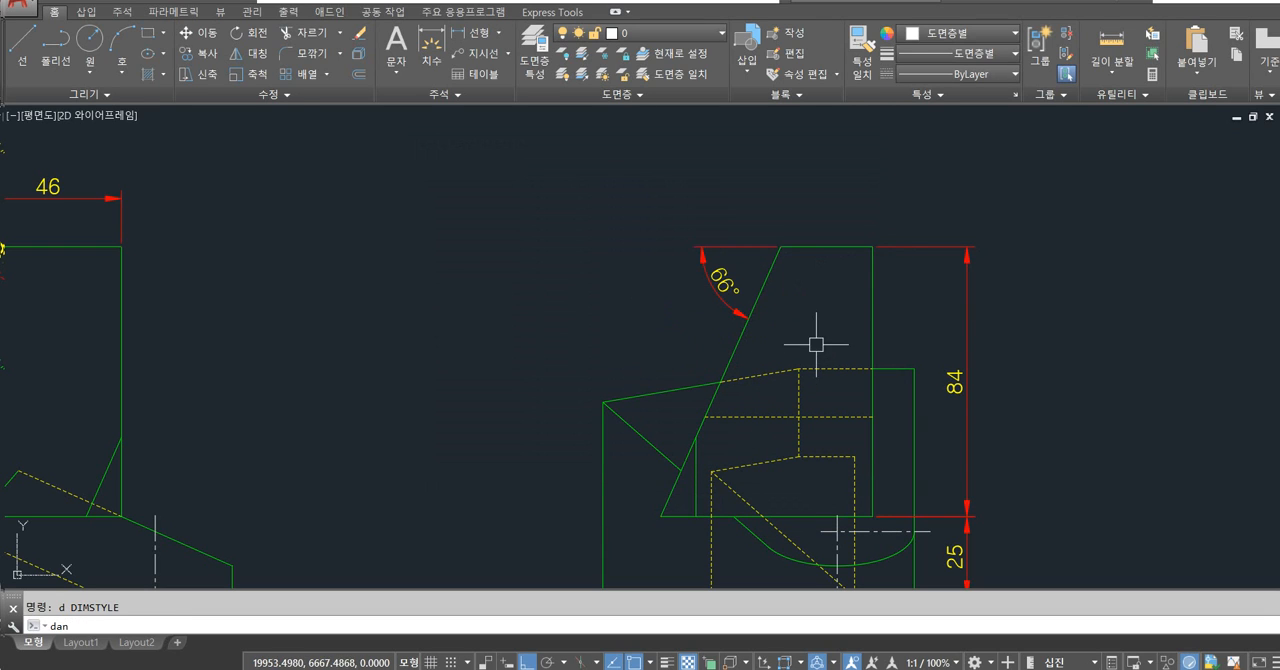
pyautogui.press('Return')
pyautogui.click(823, 247)
pyautogui.click(770, 272)
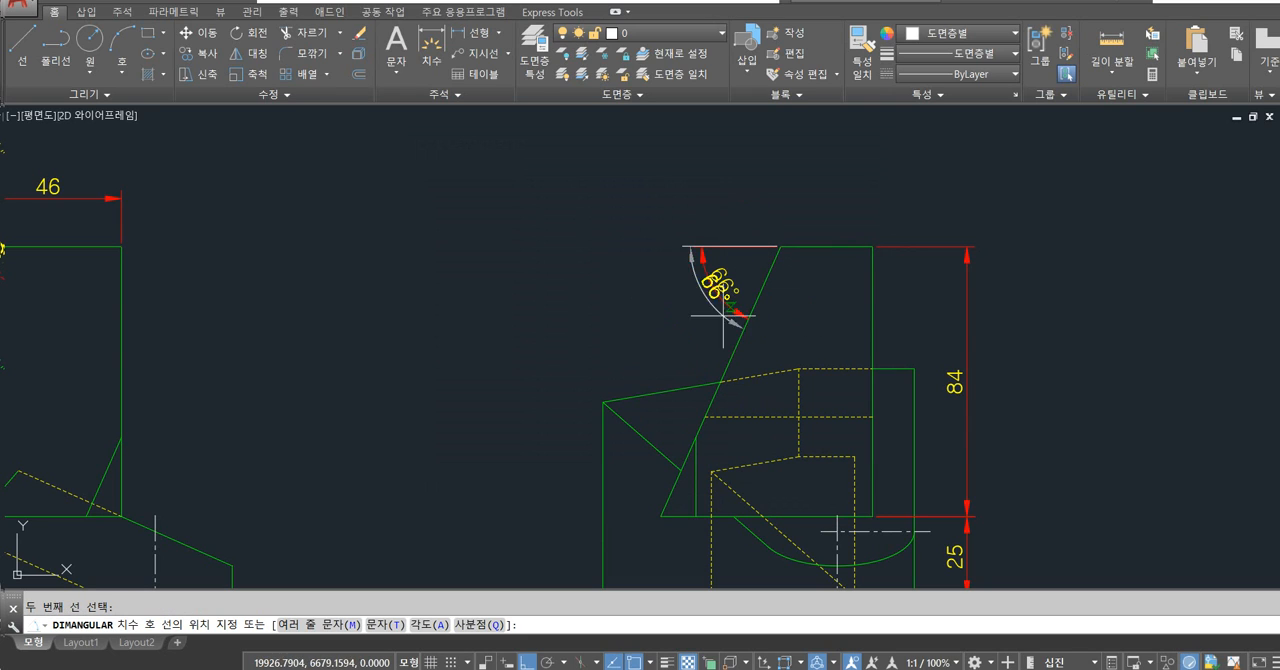
pyautogui.press('Escape')
# Draw a line at 66.00058658° from the top of the side view's slanted edge down past that edge's lower end.
pyautogui.write('l')
pyautogui.press('Return')
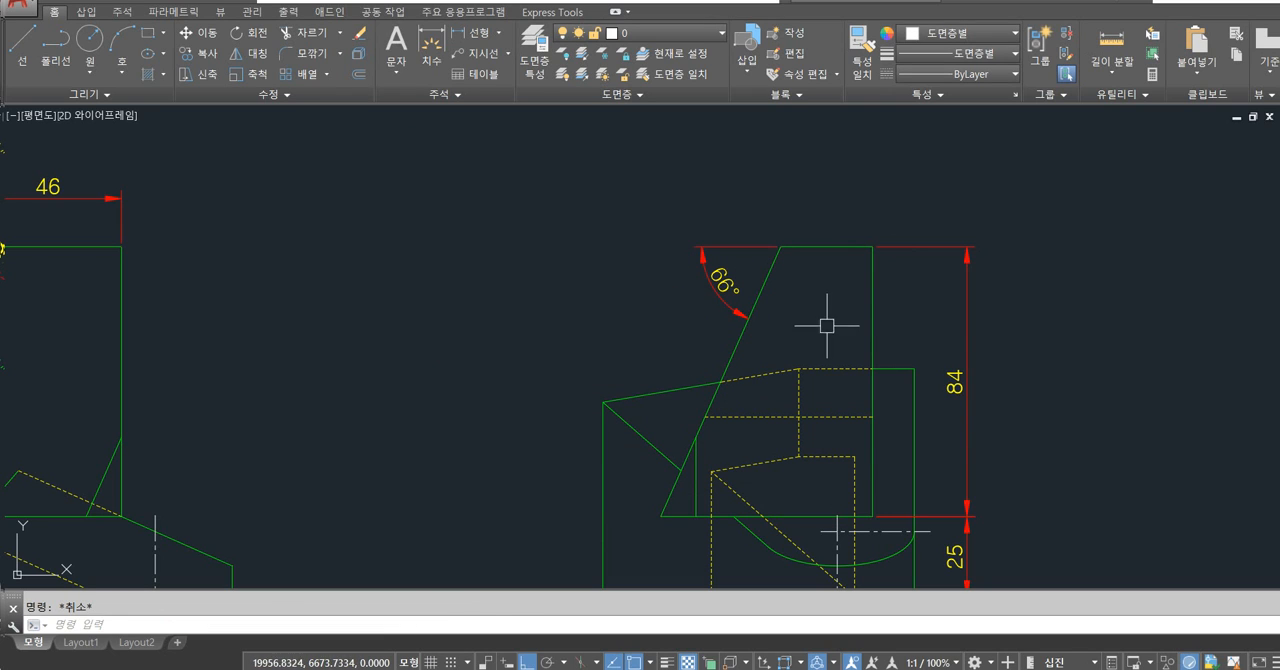
pyautogui.click(781, 246)
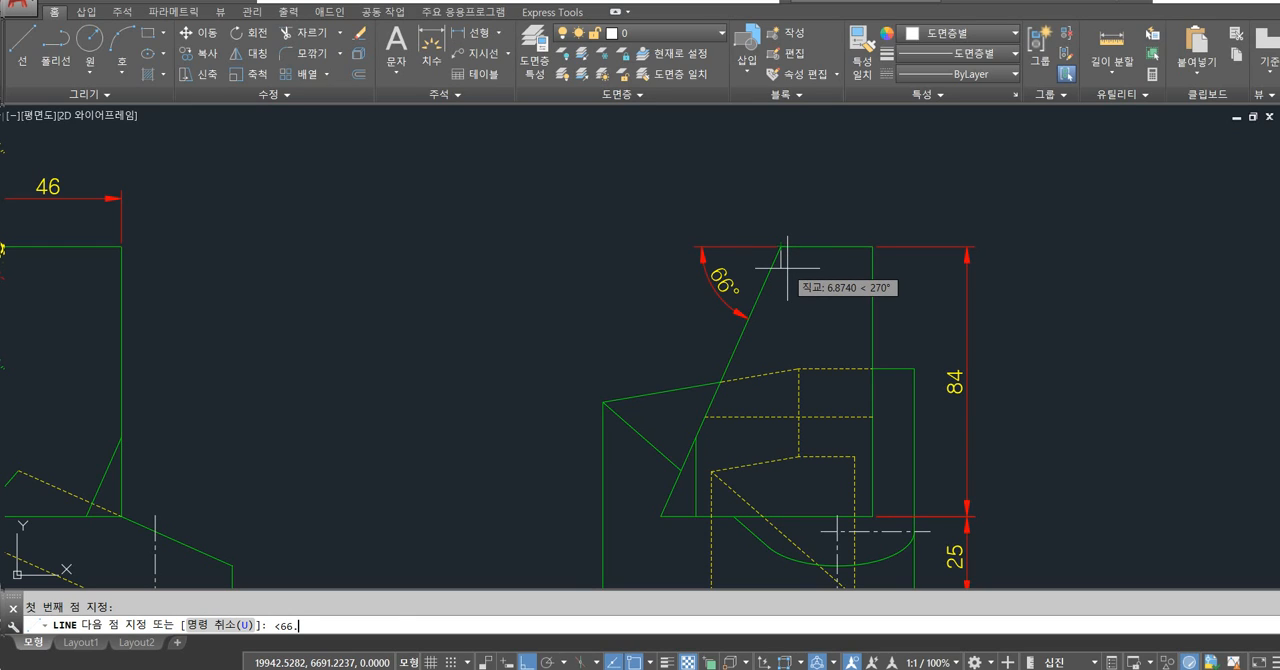
pyautogui.write('<66.000586')
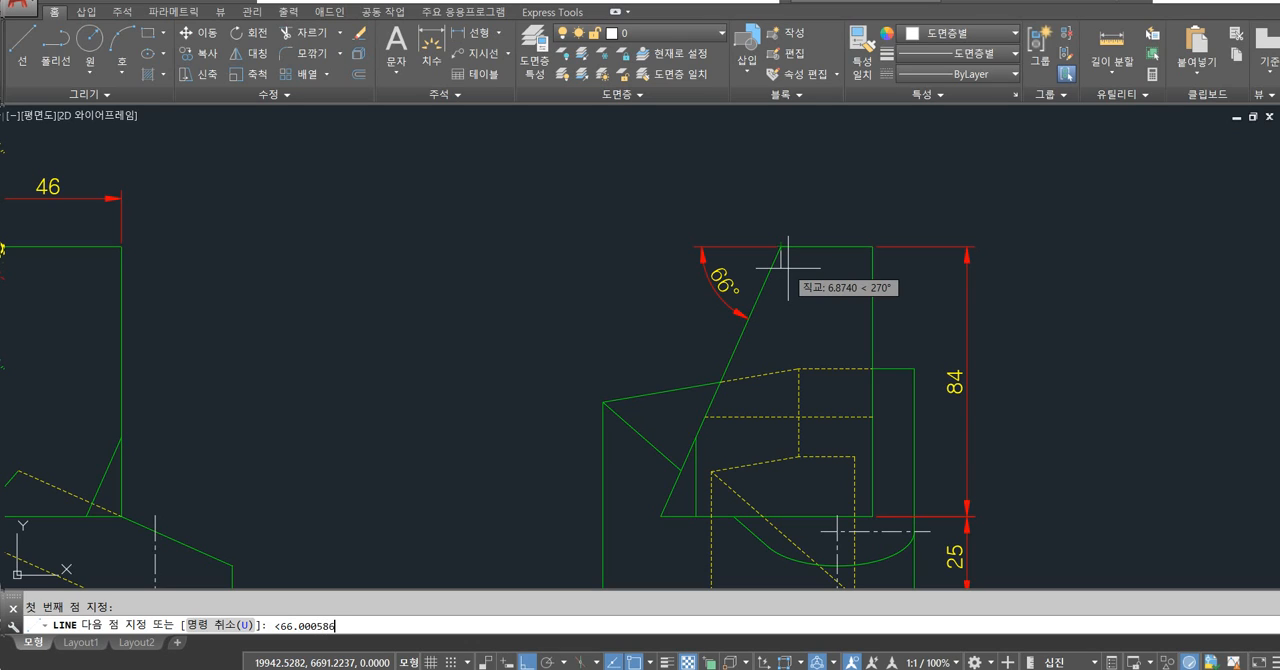
pyautogui.write('58')
pyautogui.press('Return')
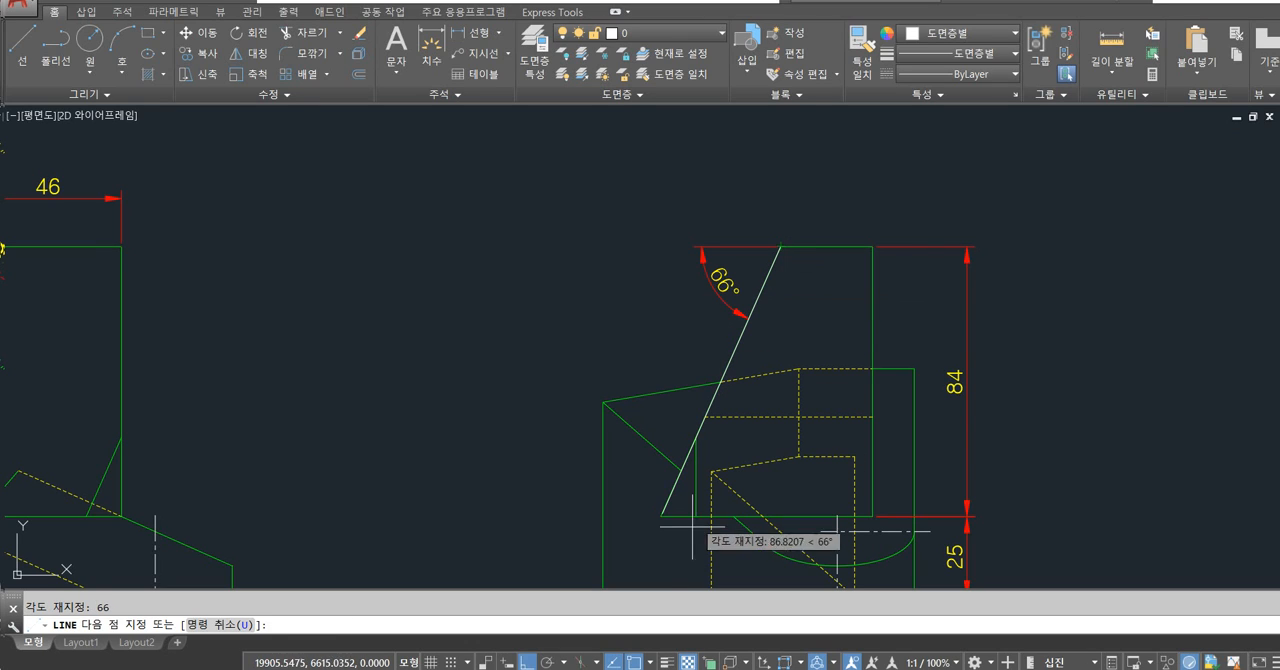
pyautogui.click(664, 546)
pyautogui.press('Return')
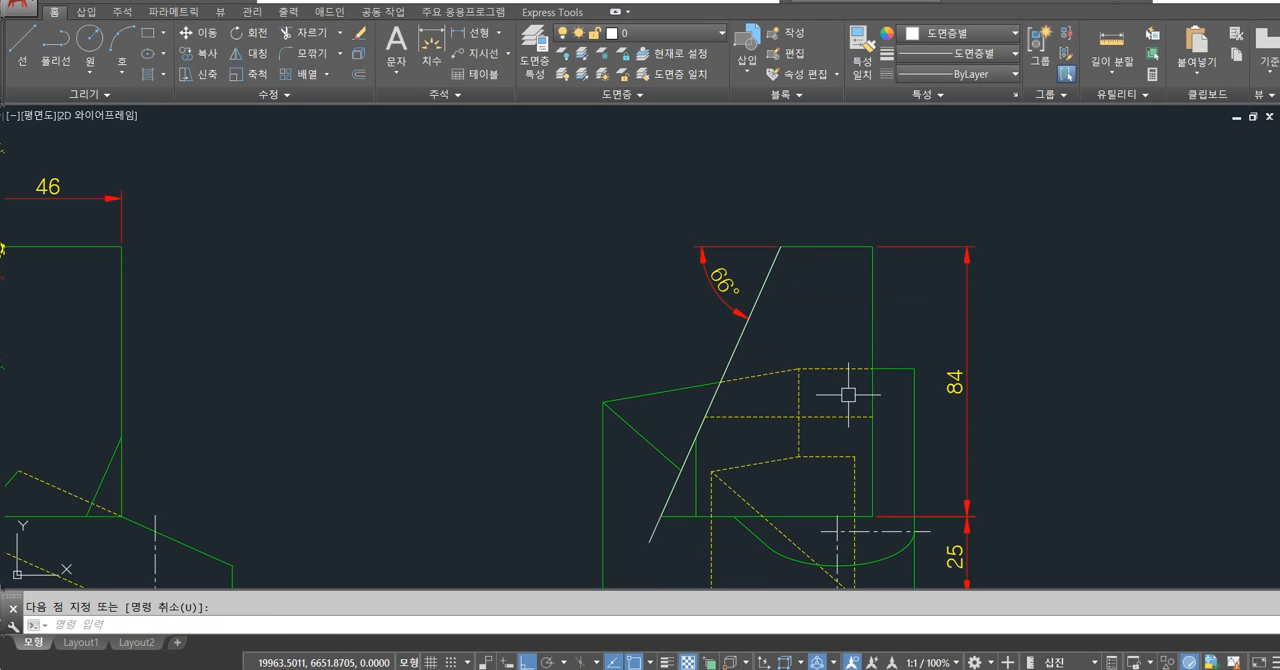
# Place an angular dimension between the new slanted line and the side view's top edge, outside the existing 66° dimension.
pyautogui.write('dan')
pyautogui.press('Return')
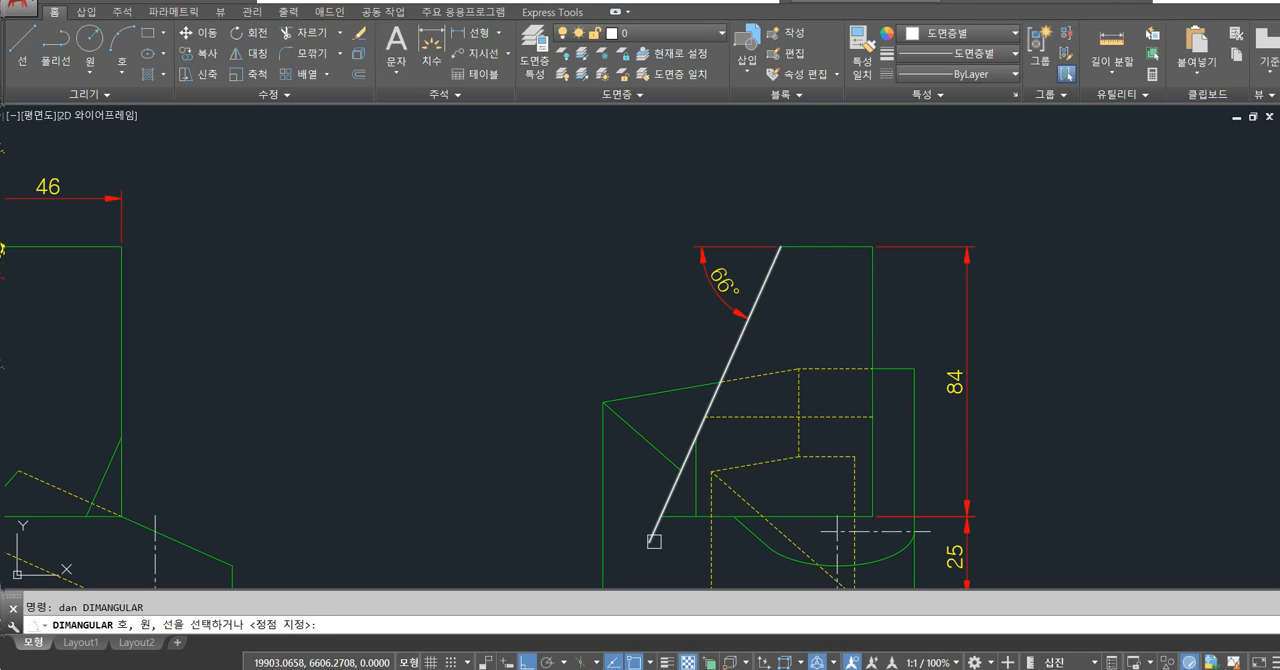
pyautogui.click(653, 535)
pyautogui.click(816, 245)
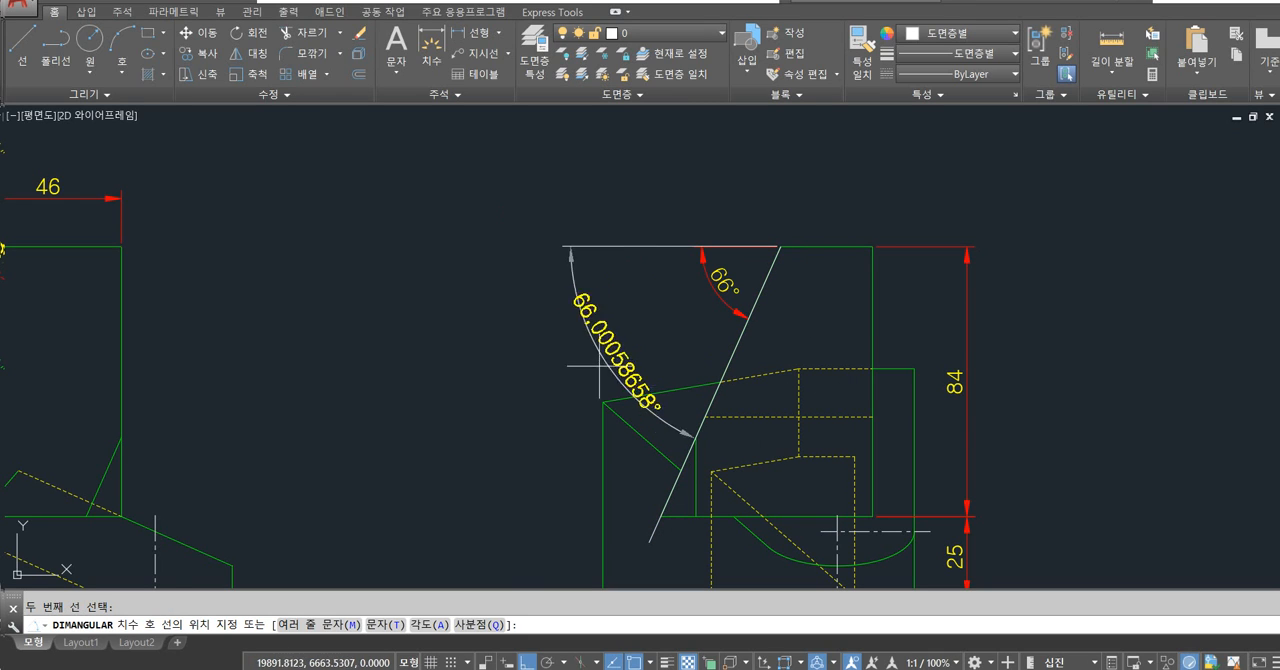
pyautogui.click(553, 390)
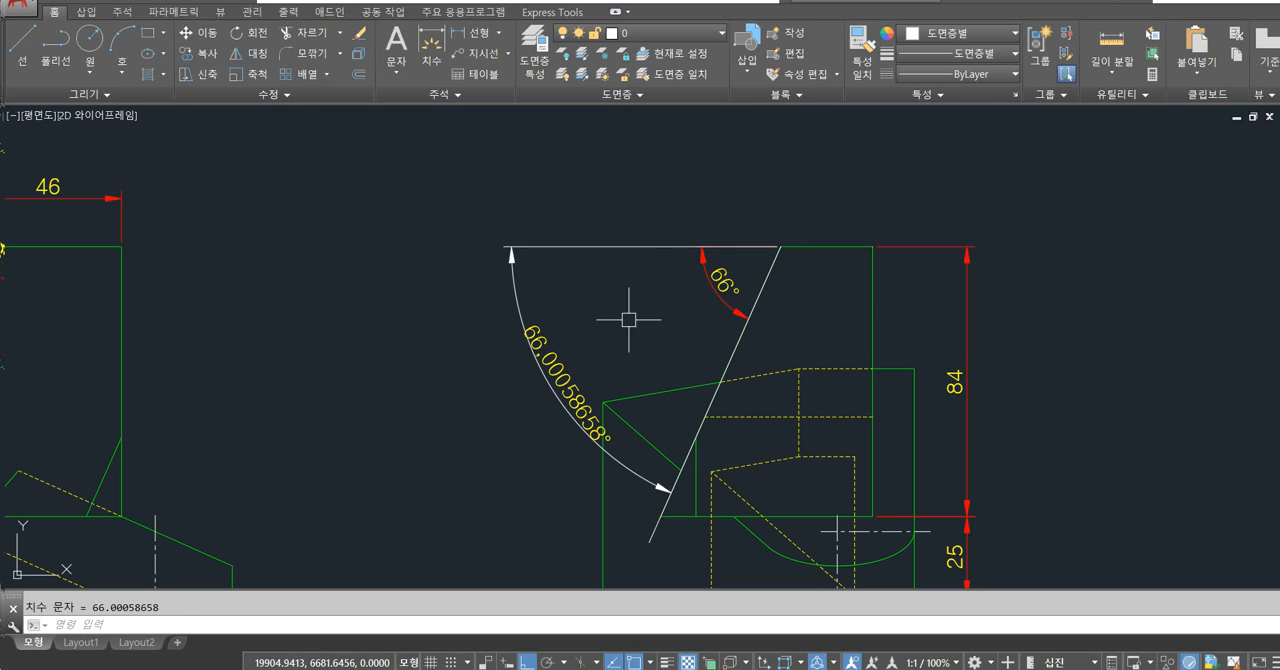
# Override the ISO-25 dimension style's decimal separator with a period (마침표).
pyautogui.press('Escape')
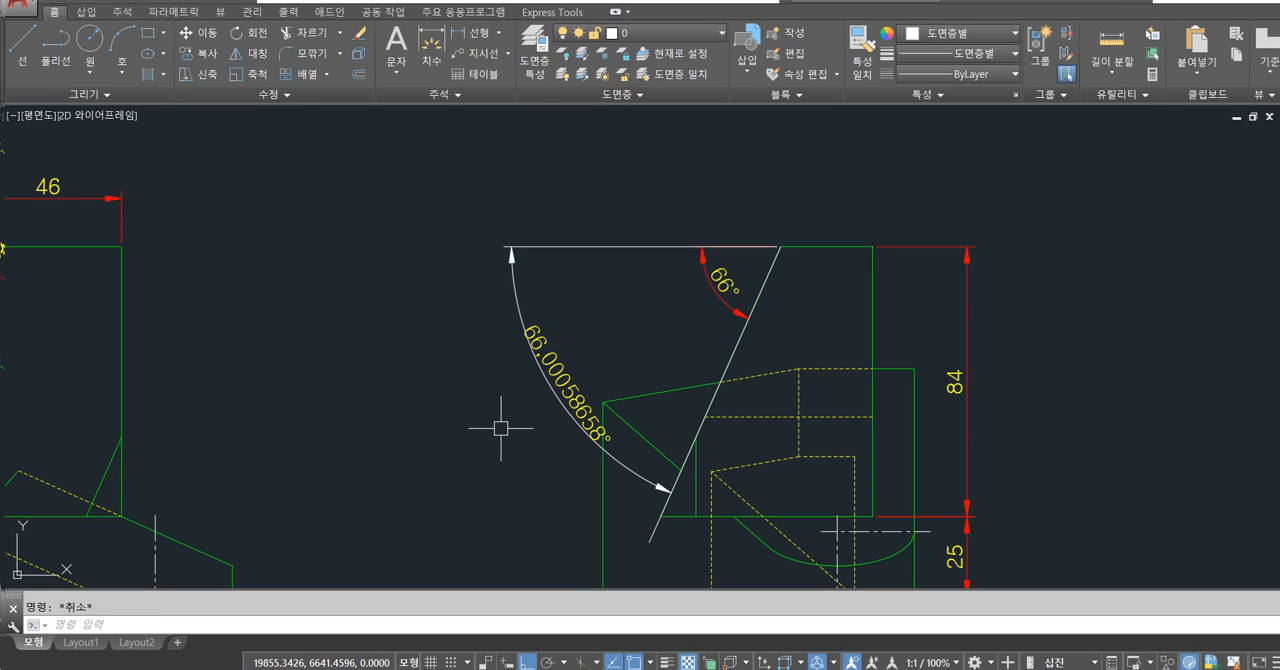
pyautogui.scroll(5, 523, 355)
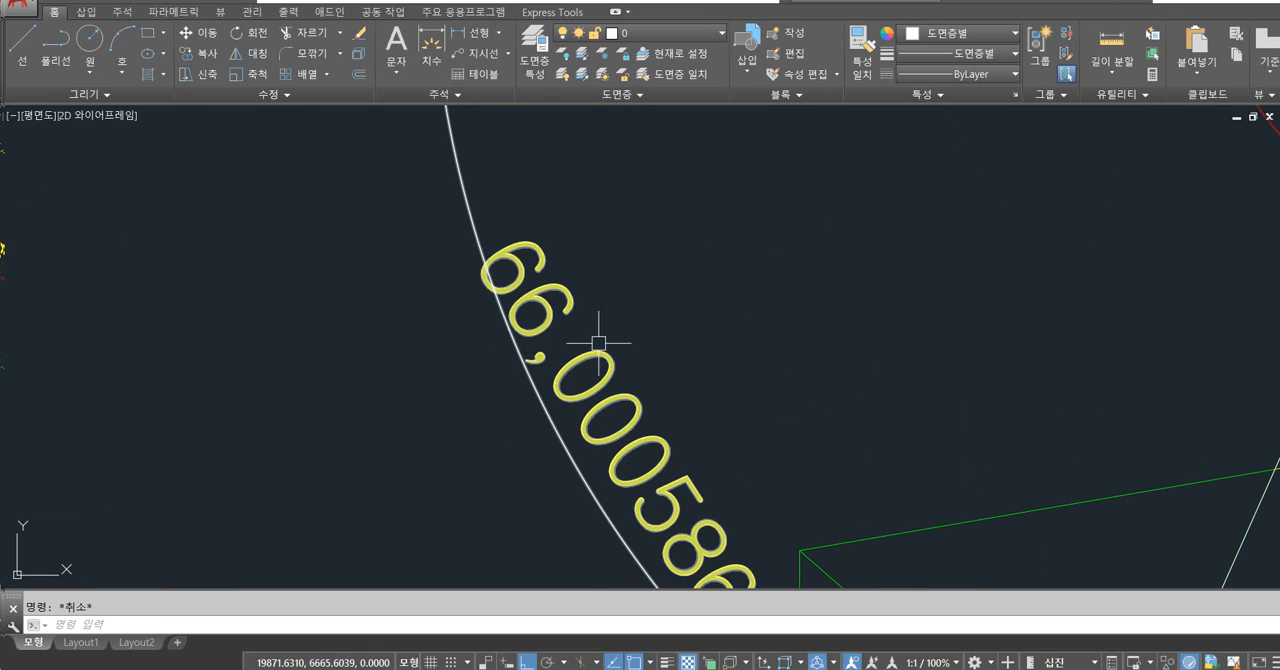
pyautogui.scroll(-4, 620, 340)
pyautogui.write('d')
pyautogui.press('Return')
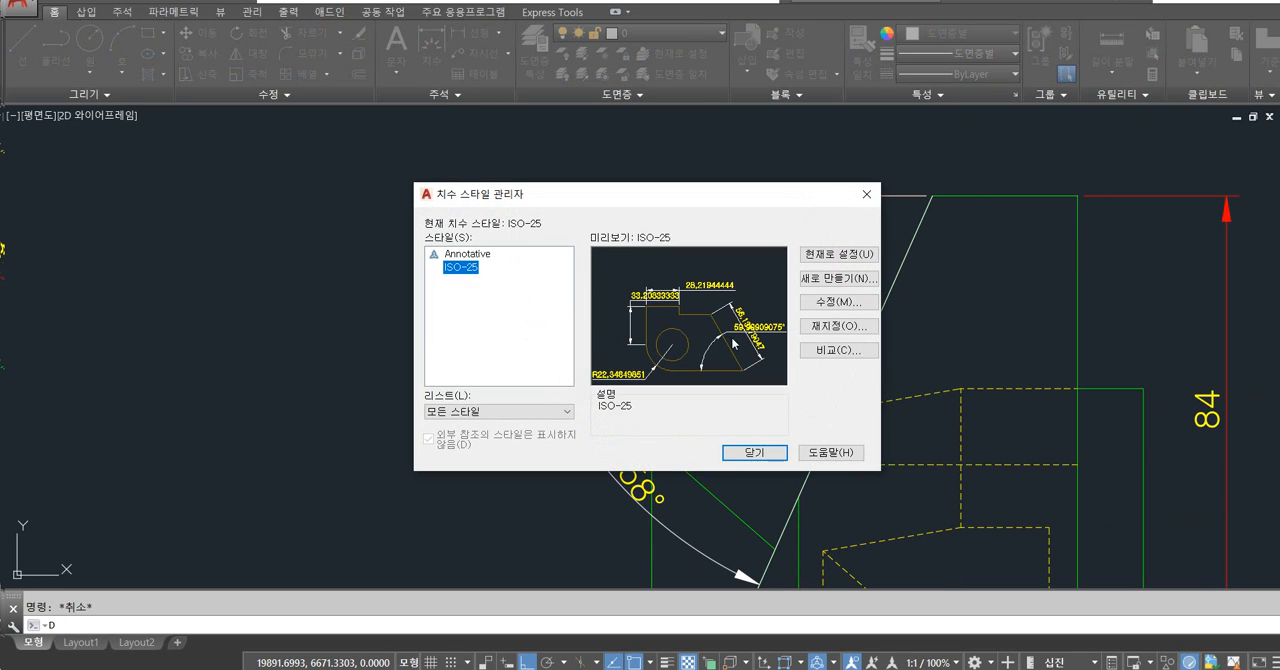
pyautogui.click(822, 330)
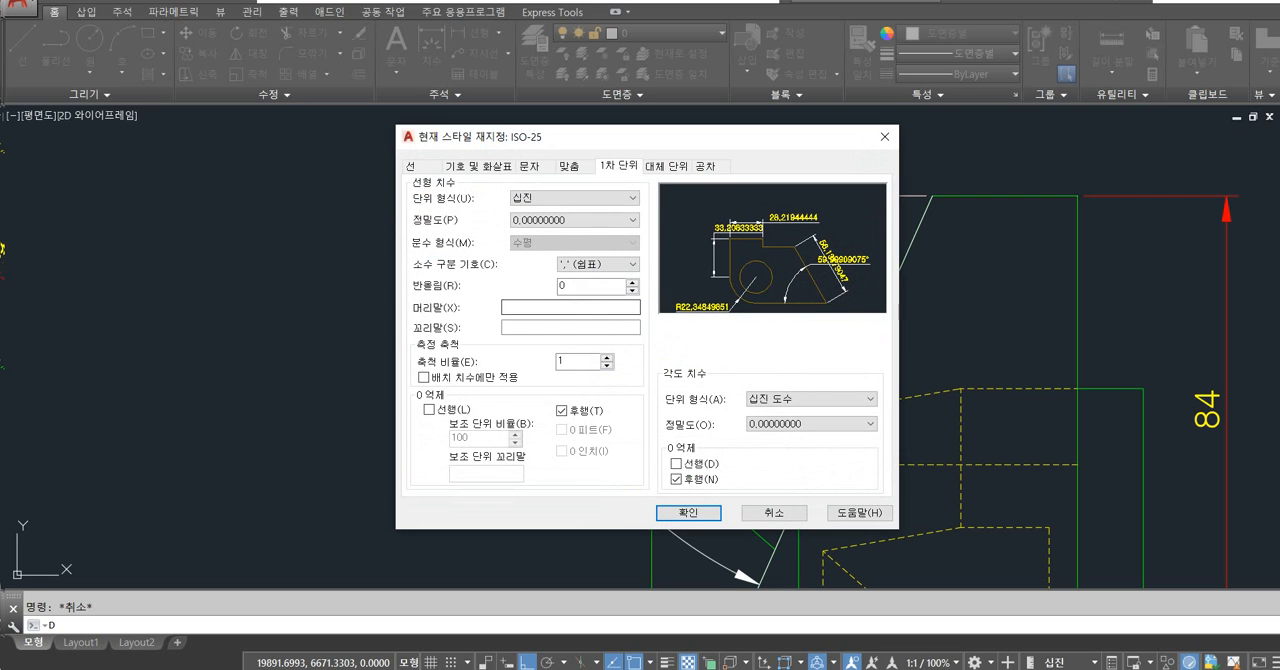
pyautogui.click(588, 267)
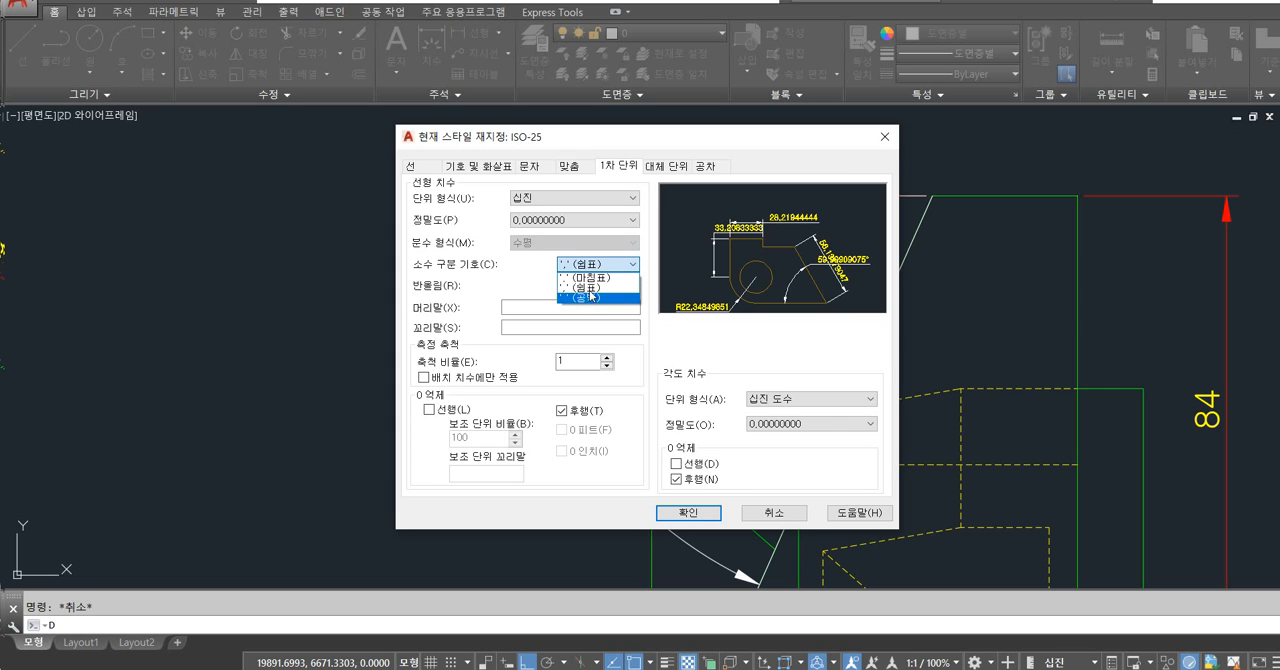
pyautogui.click(598, 284)
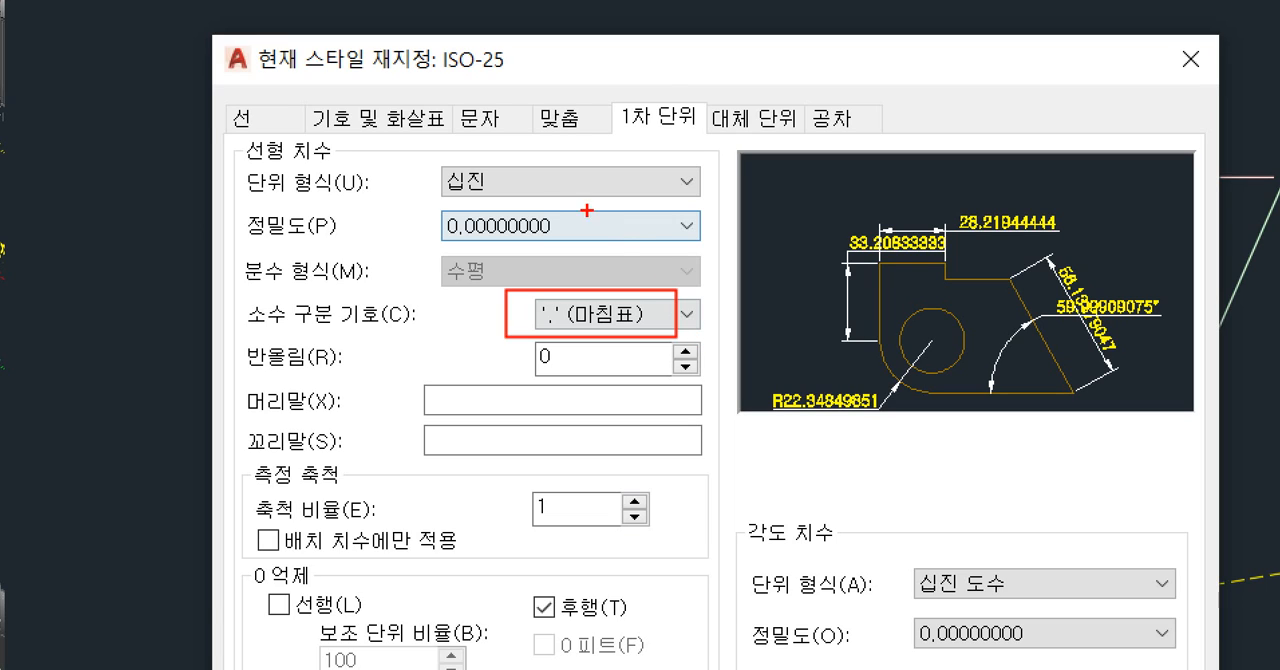
# Review the override's primary unit precision, decimal separator and zero suppression settings, and close the dimension style dialogs.
pyautogui.moveTo(606, 88); pyautogui.dragTo(712, 125)
pyautogui.moveTo(409, 212); pyautogui.dragTo(617, 249)
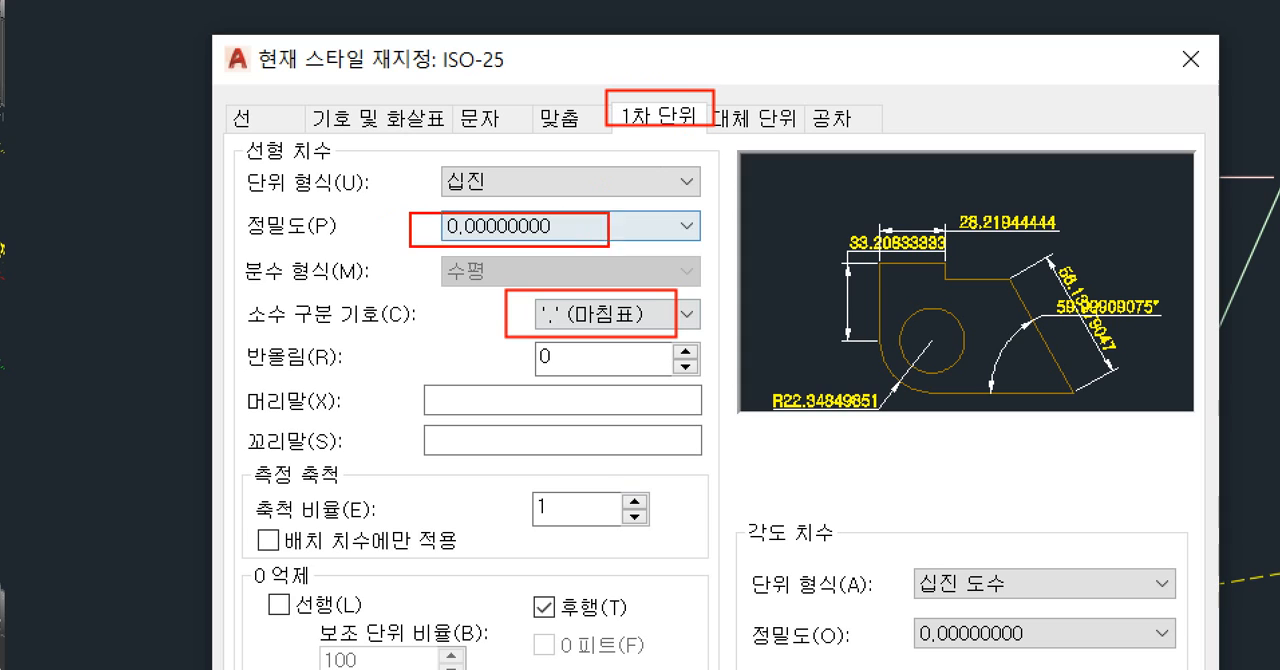
pyautogui.moveTo(905, 602); pyautogui.dragTo(1071, 654)
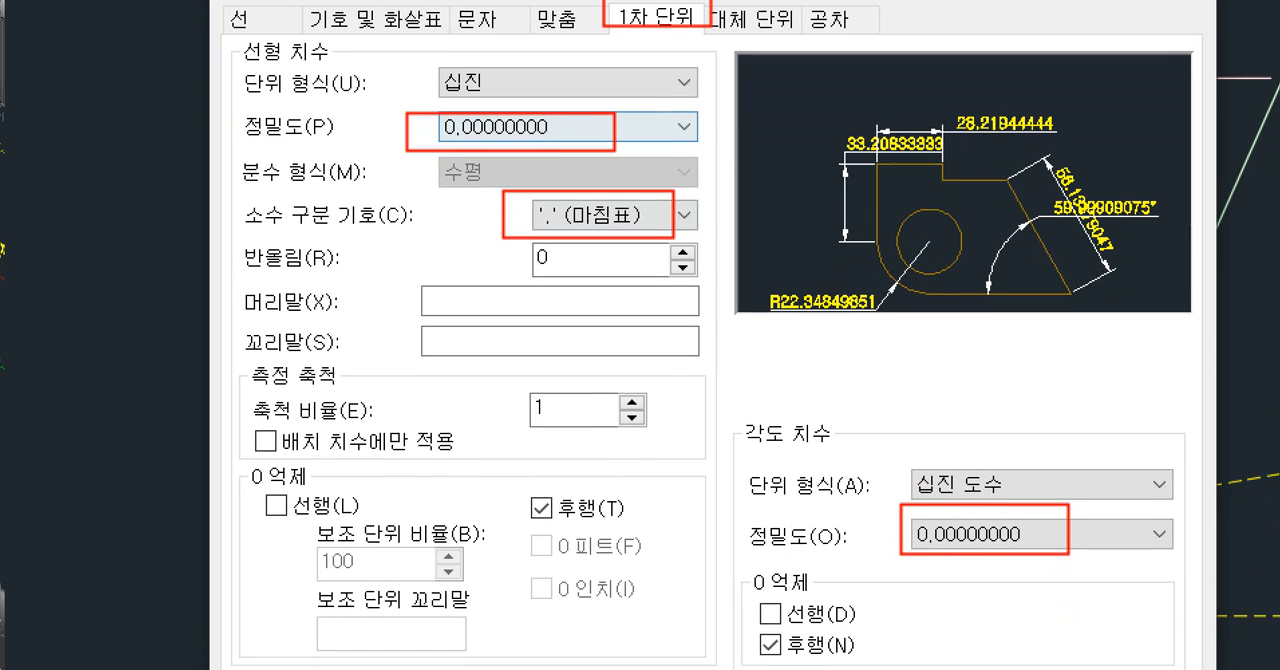
pyautogui.moveTo(741, 615); pyautogui.dragTo(887, 667)
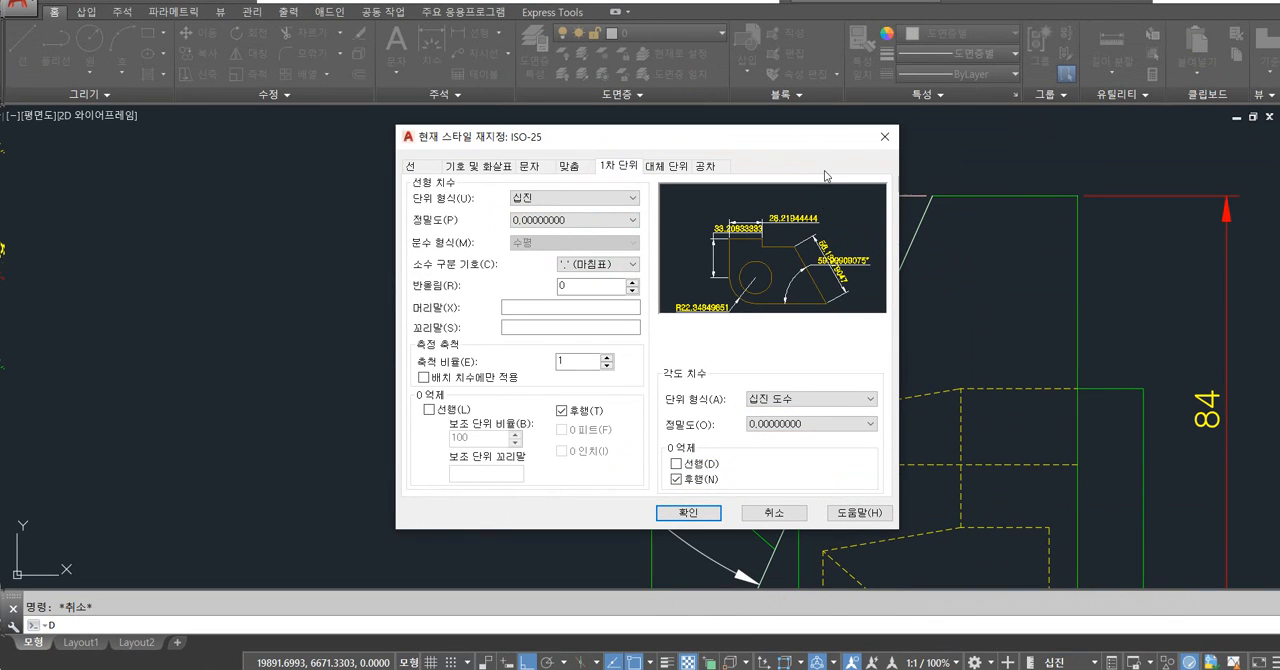
pyautogui.click(884, 141)
pyautogui.click(683, 449)
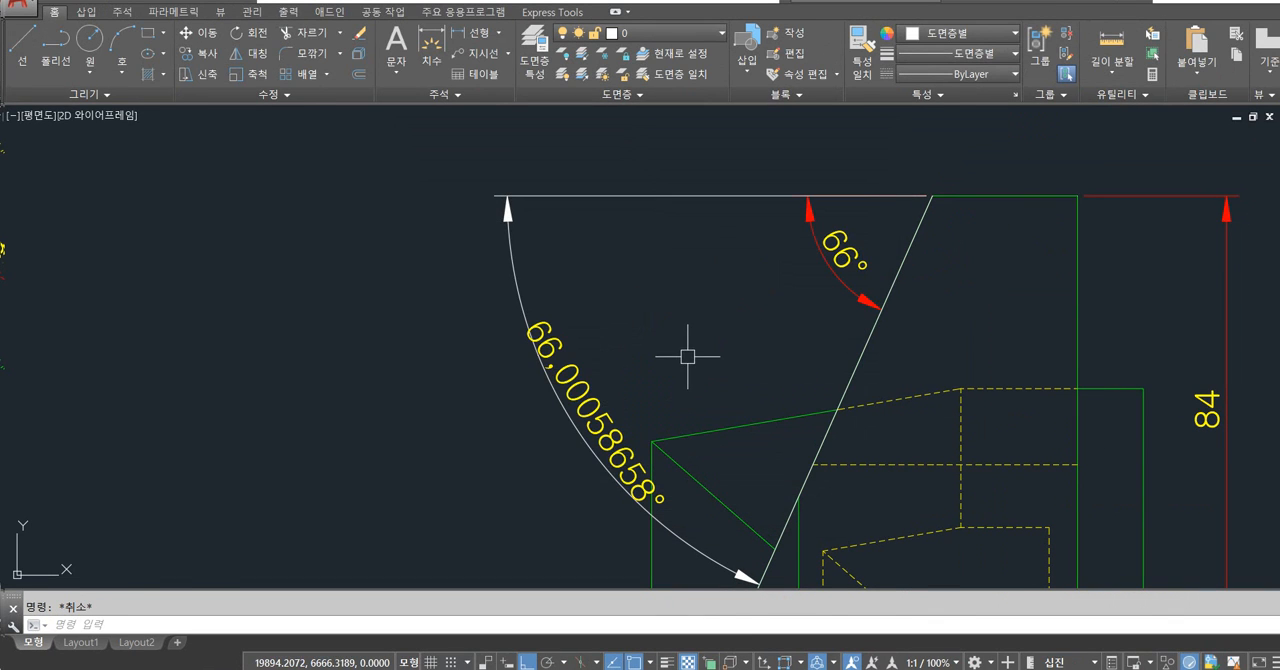
# Erase both angular dimensions and the overlaid 66.00058658° line from the side view.
pyautogui.click(622, 361)
pyautogui.click(776, 304)
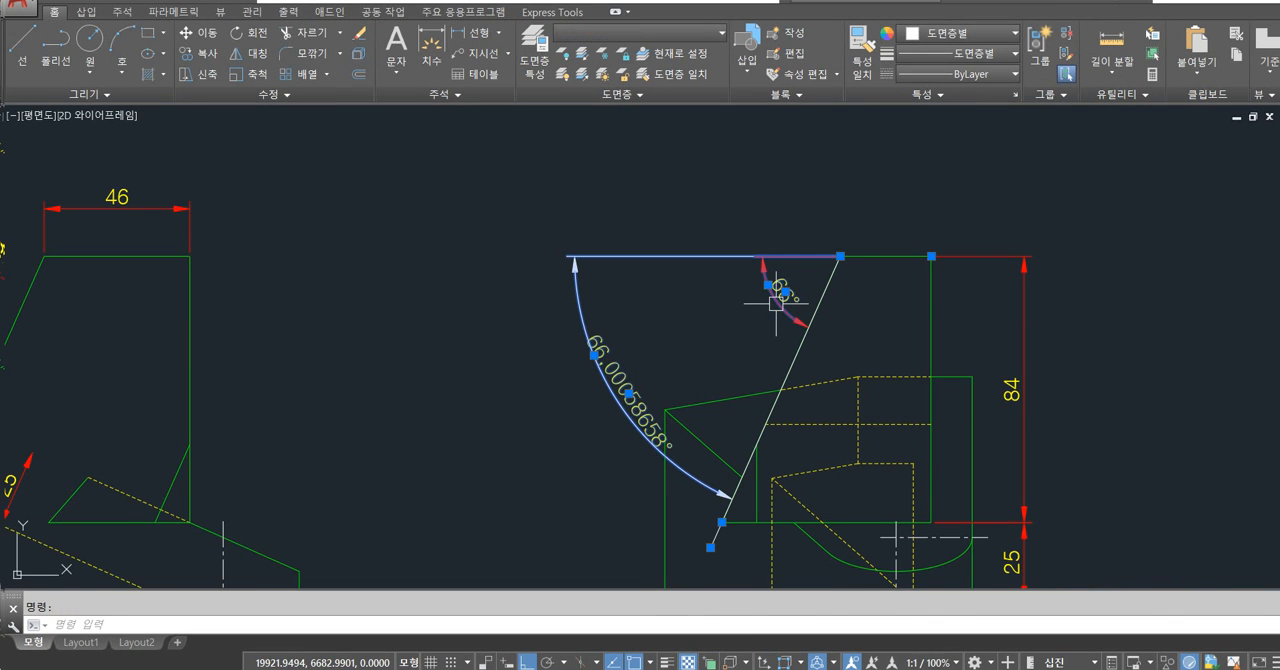
pyautogui.press('Delete')
pyautogui.click(812, 335)
pyautogui.press('Delete')
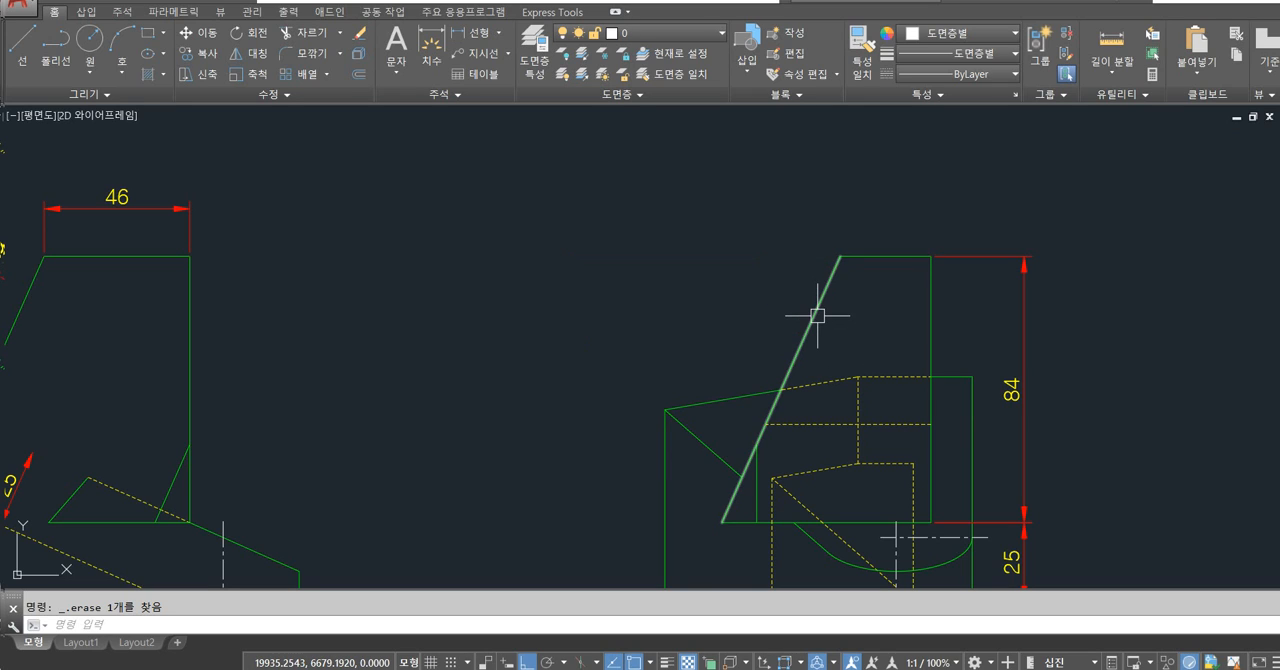
# Draw a line locked at 66° from the top of the side view's slanted edge down past the view's base.
pyautogui.click(817, 316)
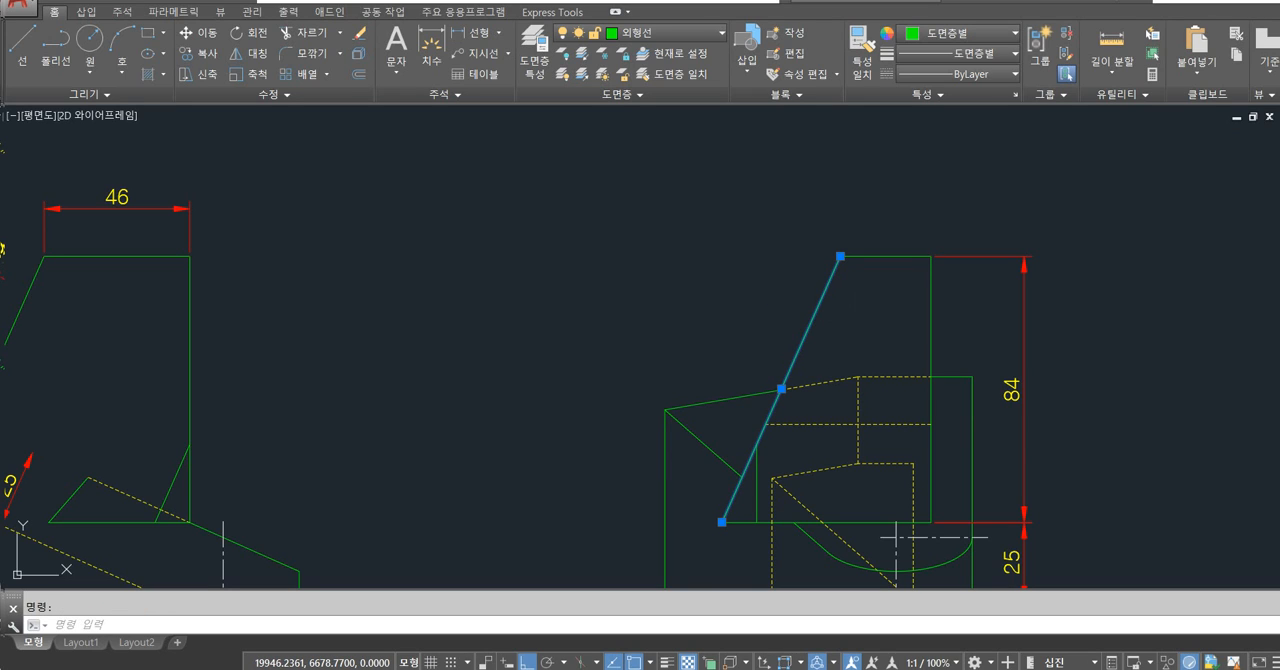
pyautogui.press('Escape')
pyautogui.write('l')
pyautogui.press('Return')
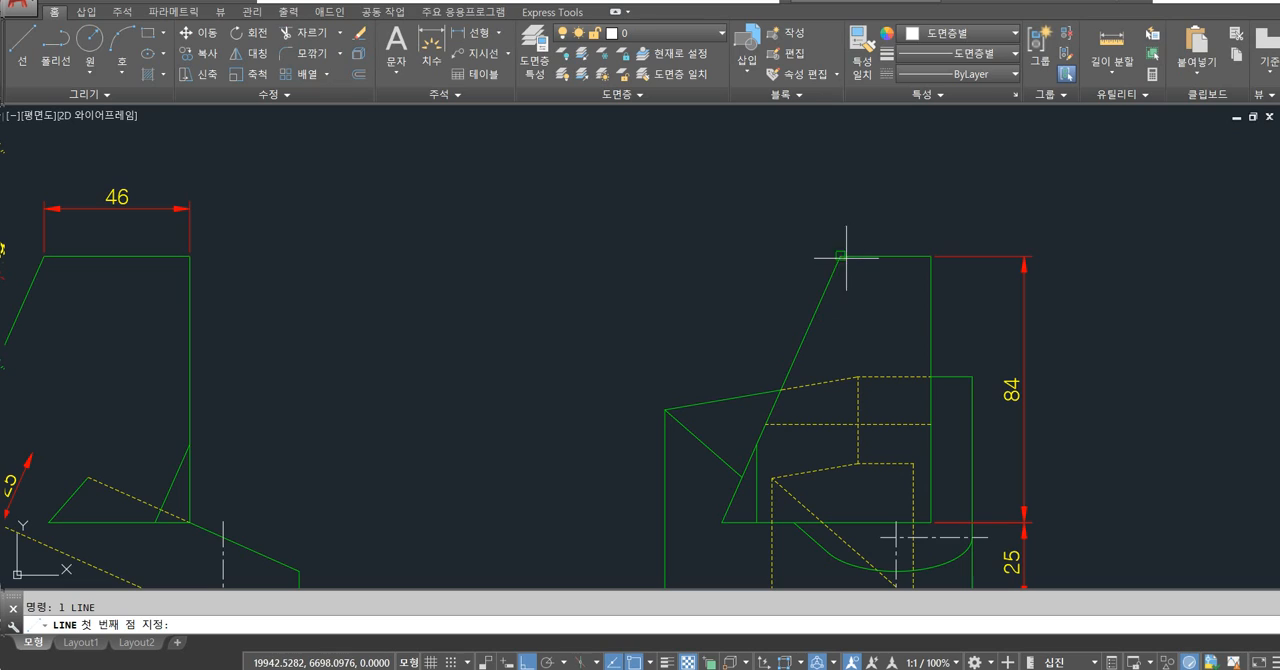
pyautogui.click(842, 257)
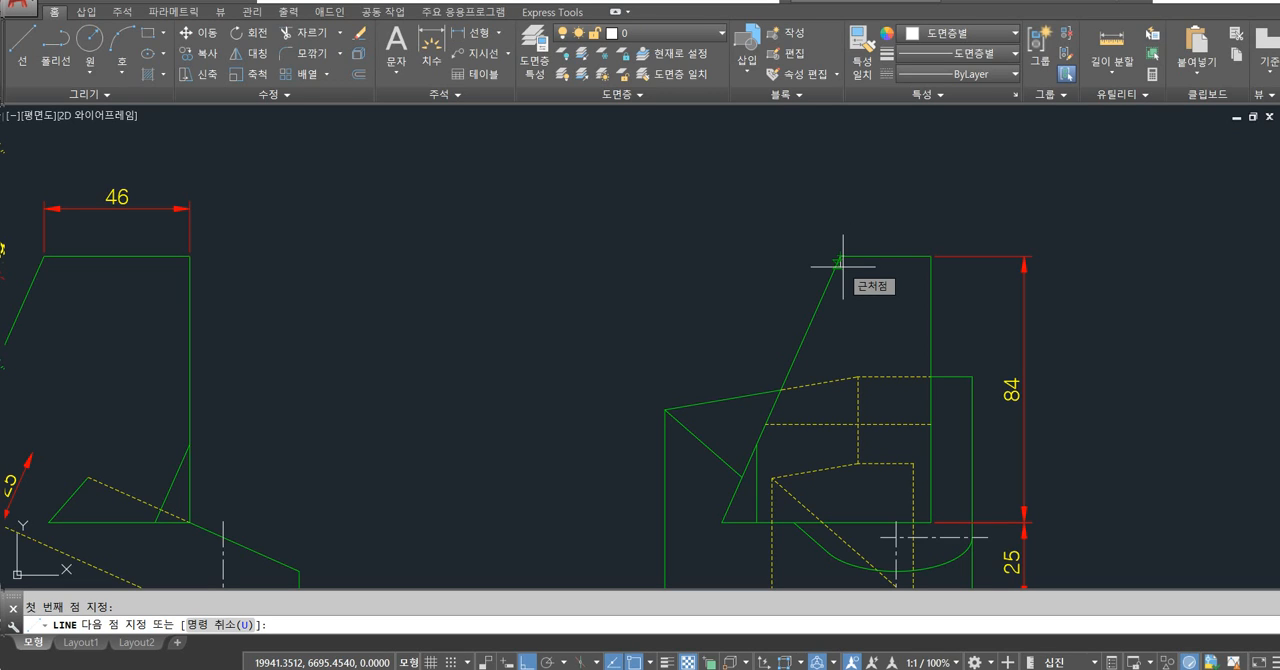
pyautogui.click(843, 266)
pyautogui.press('Return')
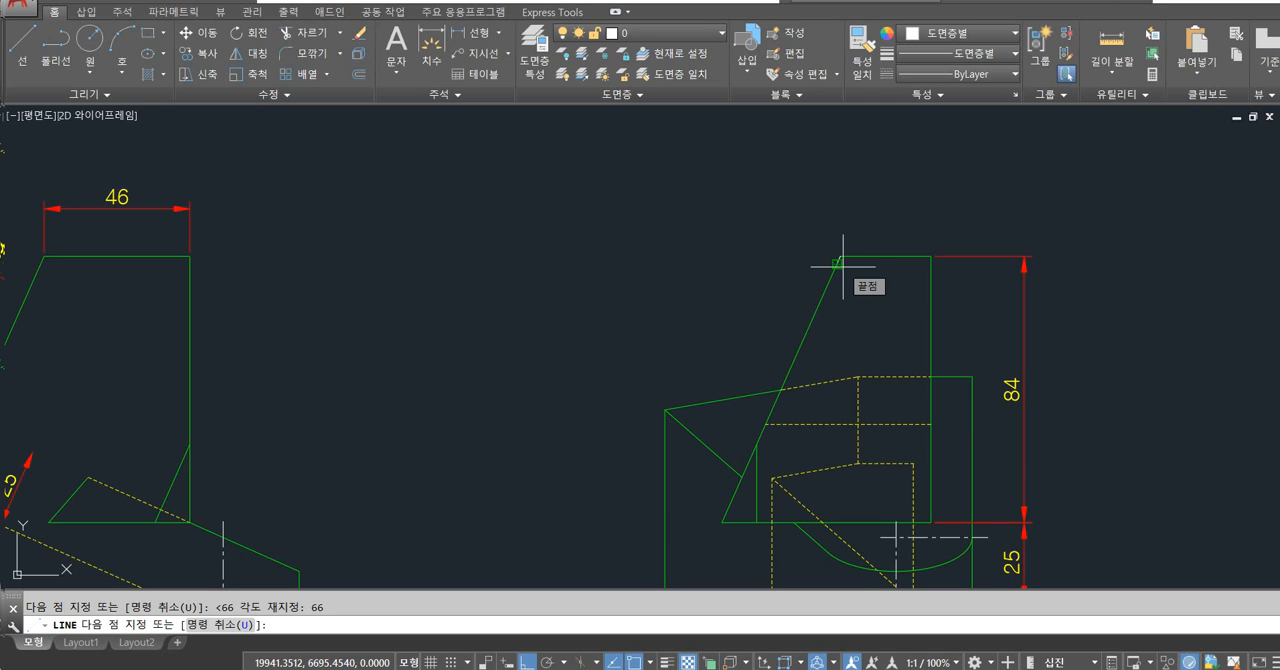
pyautogui.moveTo(817, 446); pyautogui.dragTo(830, 329, button='middle')
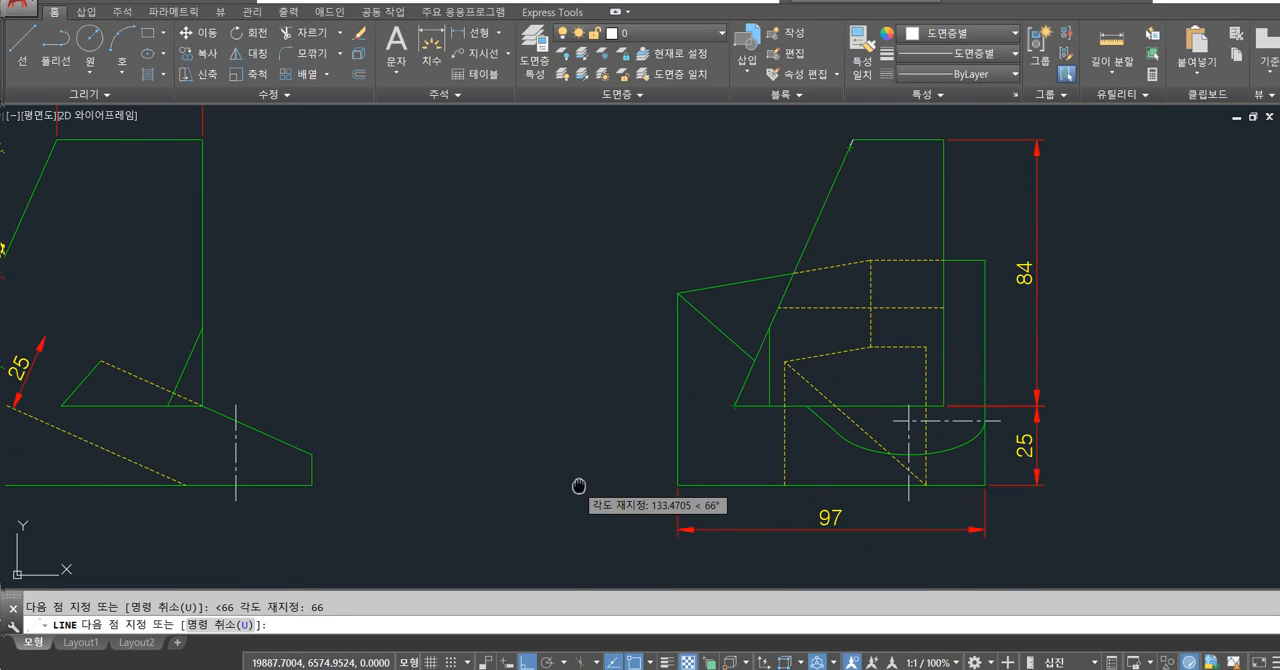
pyautogui.scroll(-4, 620, 430)
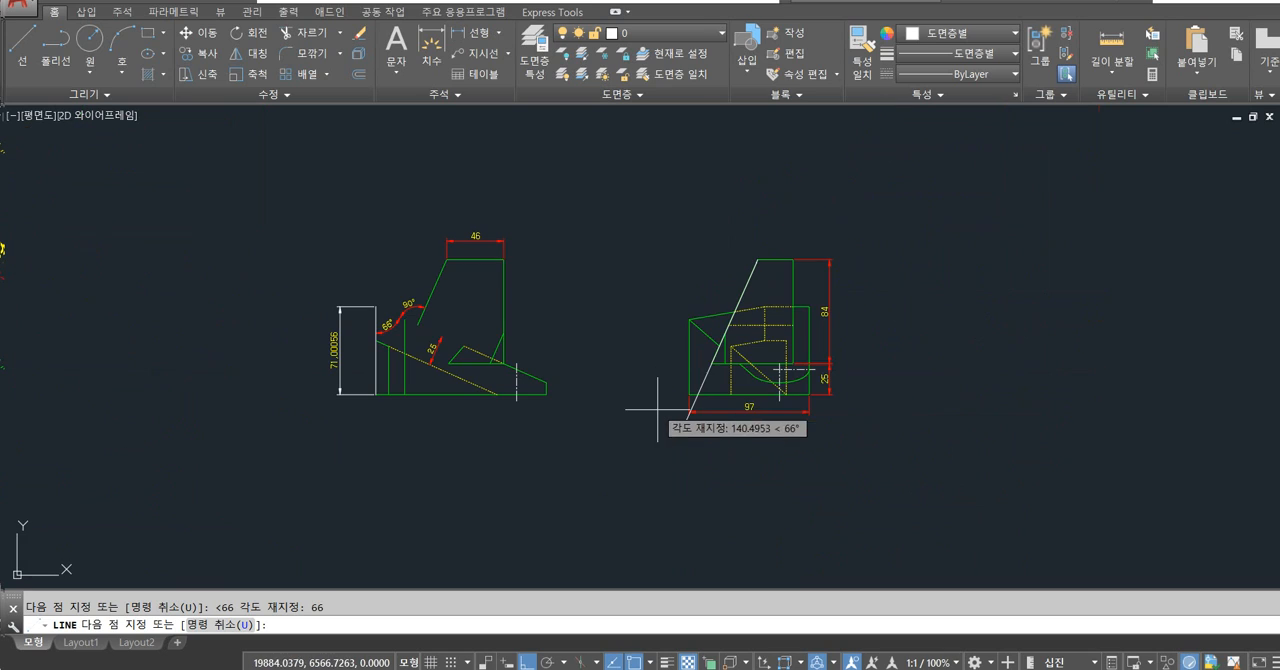
pyautogui.click(612, 518)
pyautogui.press('Escape')
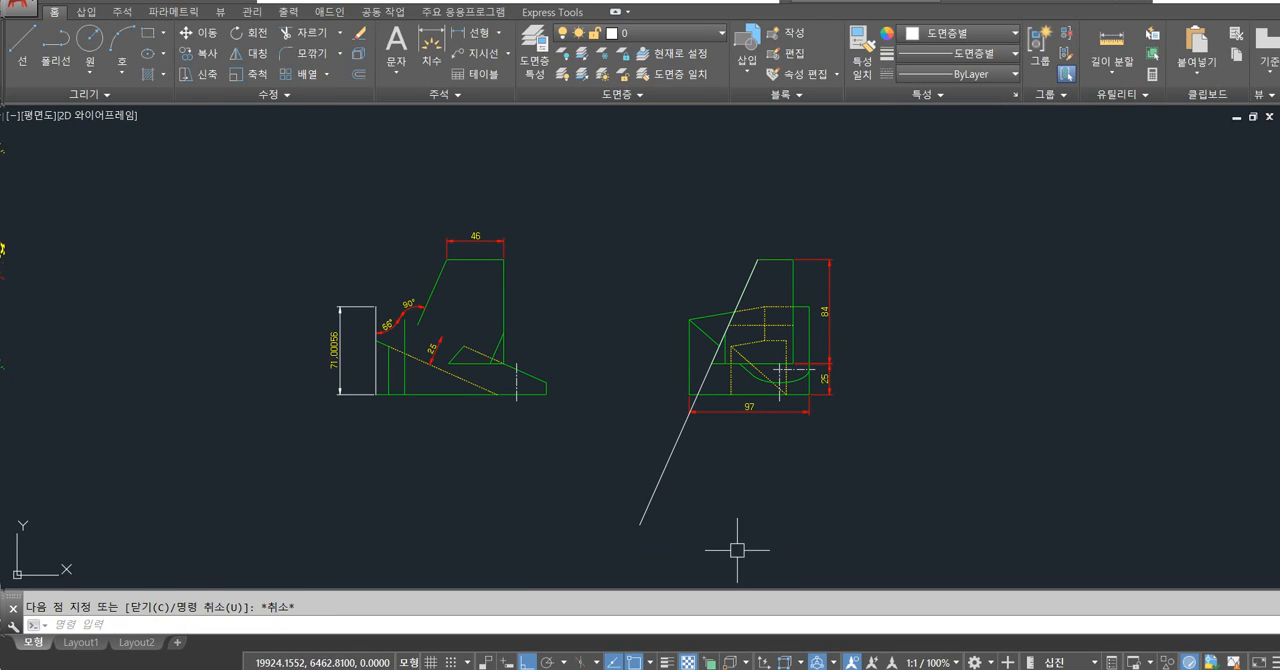
# Trim the part of the 66° line that extends below the lower end of the side view's slanted edge.
pyautogui.write('tr')
pyautogui.press('Return')
pyautogui.click(672, 456)
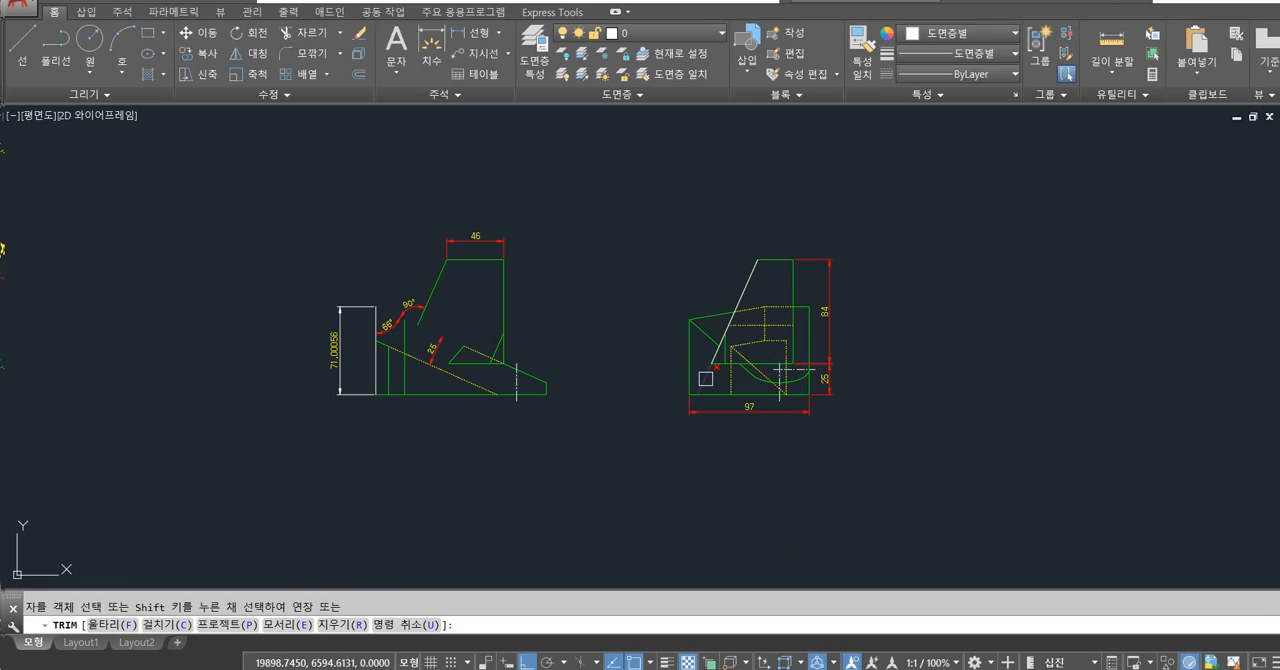
pyautogui.scroll(2, 706, 378)
pyautogui.press('Return')
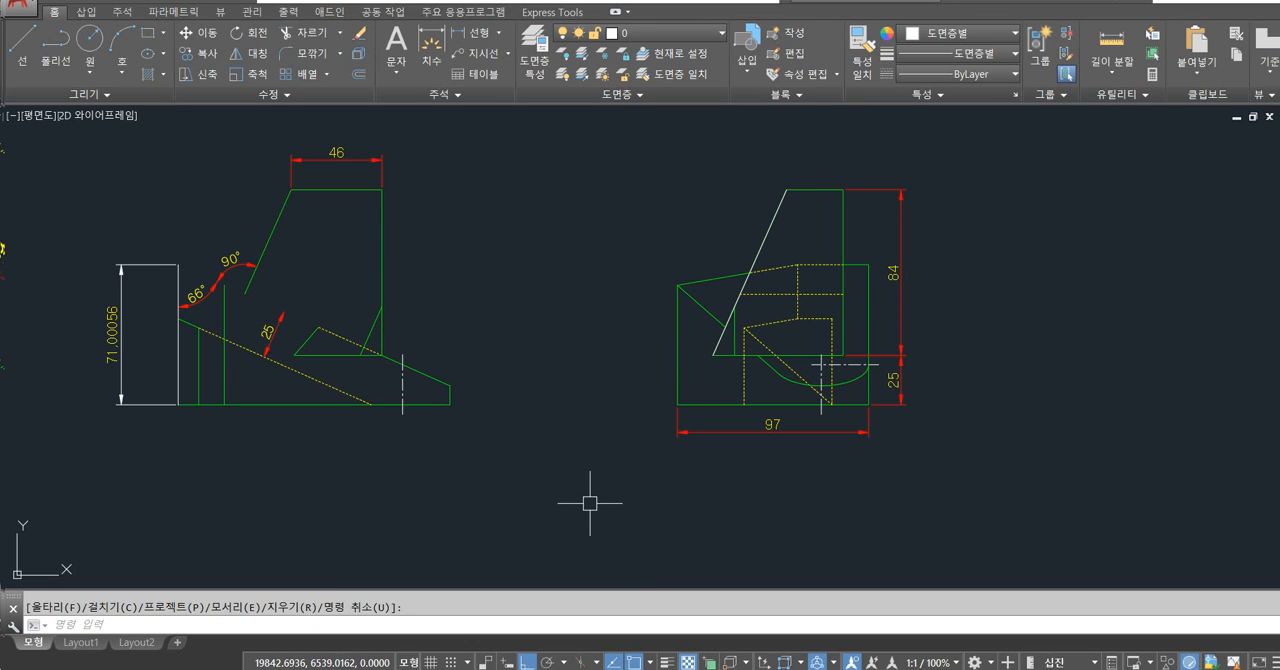
# Undo the trim, test lines and earlier checking operations back to Layout1, and fit the whole sheet in view.
pyautogui.hotkey('ctrl', 'z')
pyautogui.scroll(-3, 606, 414)
pyautogui.scroll(5, 585, 415)
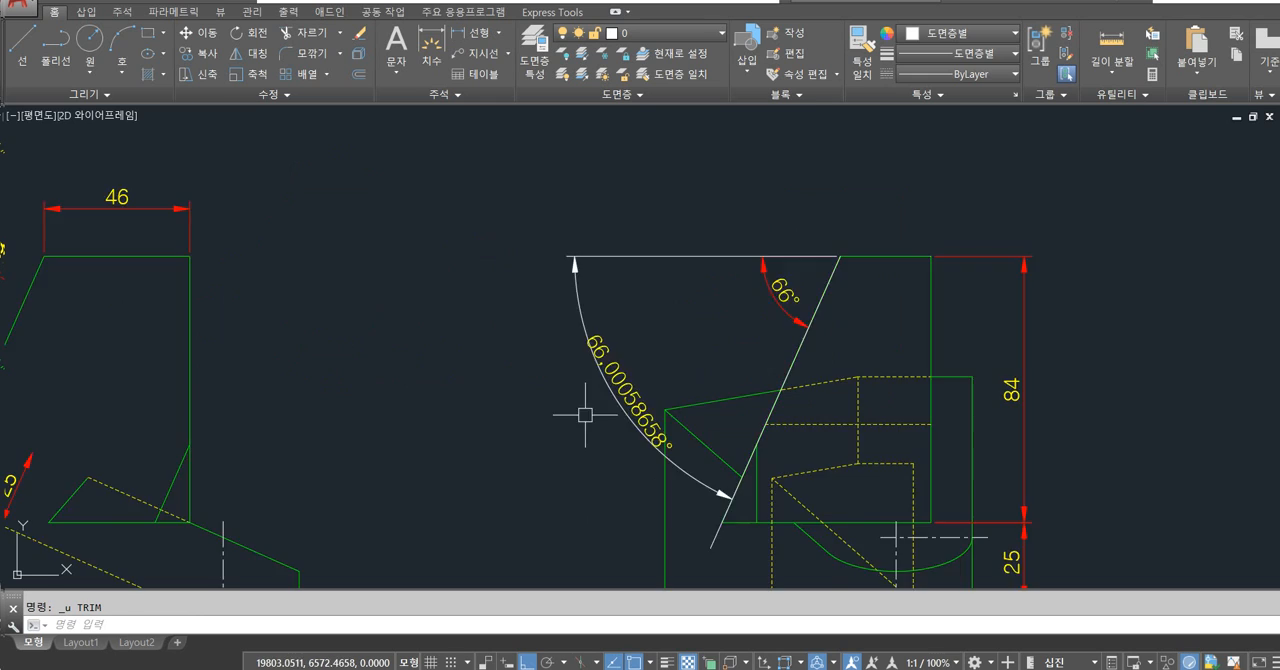
pyautogui.hotkey('ctrl', 'z')
pyautogui.hotkey('ctrl', 'z')
pyautogui.hotkey('ctrl', 'z')
pyautogui.hotkey('ctrl', 'z')
pyautogui.hotkey('ctrl', 'z')
pyautogui.hotkey('ctrl', 'z')
pyautogui.hotkey('ctrl', 'z')
pyautogui.hotkey('ctrl', 'z')
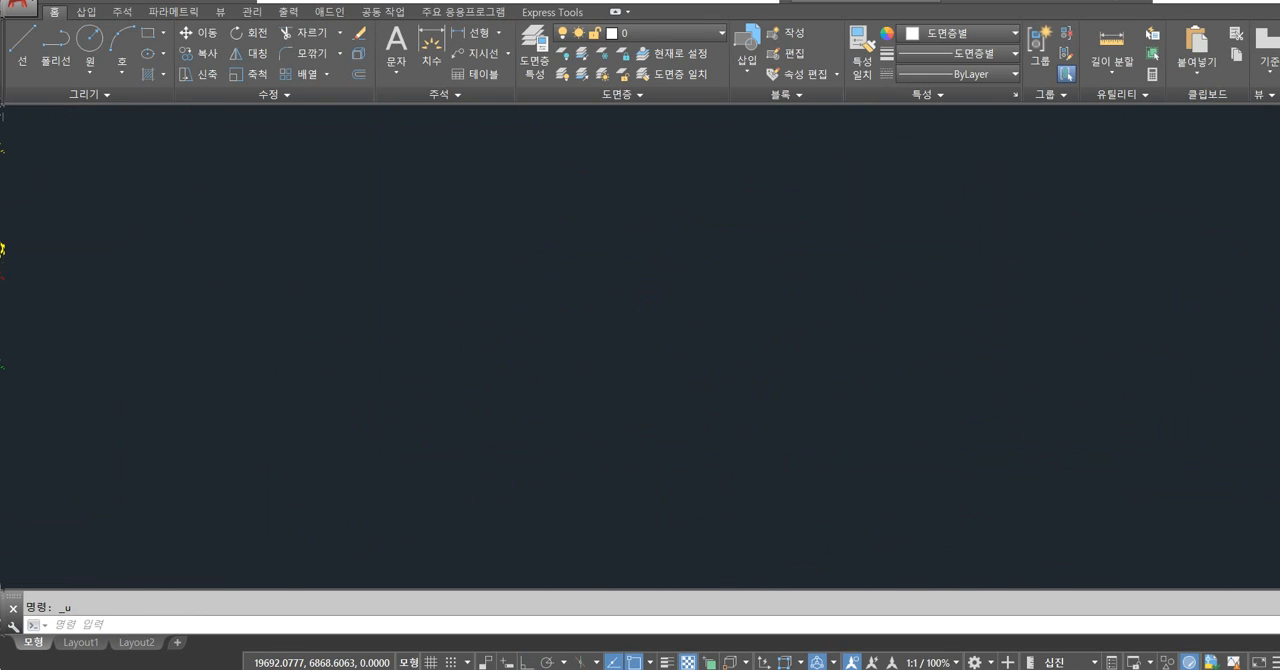
pyautogui.hotkey('ctrl', 'z')
pyautogui.hotkey('ctrl', 'z')
pyautogui.hotkey('ctrl', 'z')
pyautogui.hotkey('ctrl', 'z')
pyautogui.write('z')
pyautogui.press('space')
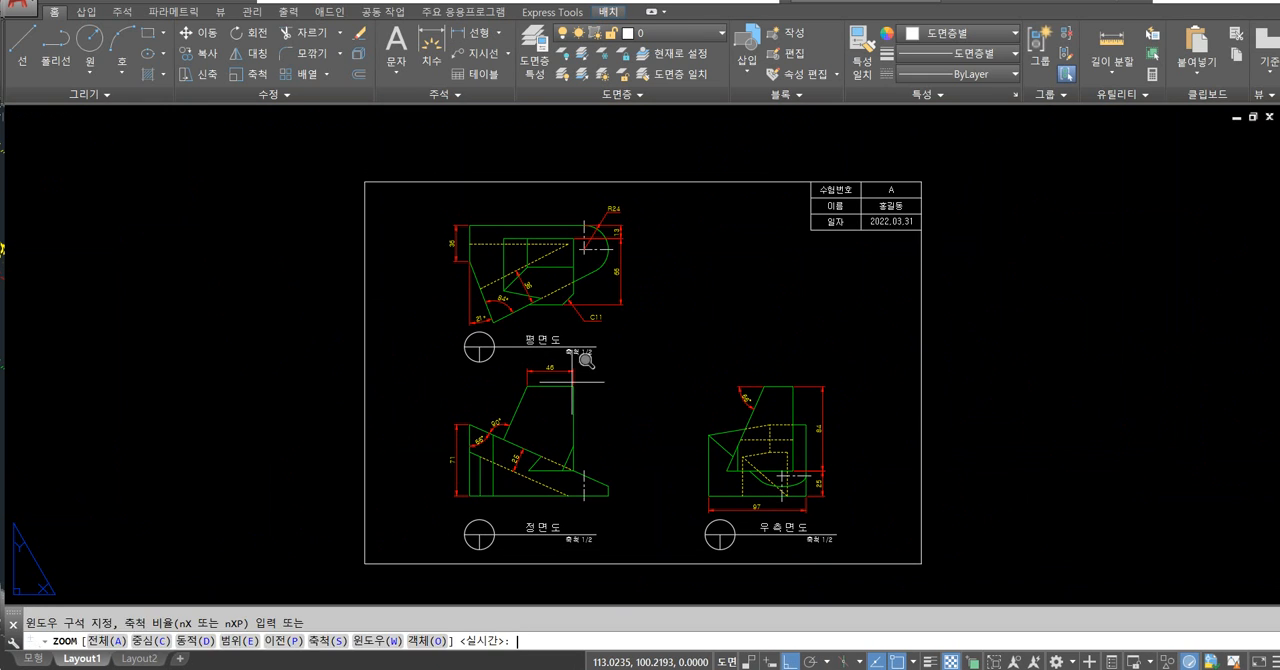
pyautogui.scroll(1, 585, 352)
pyautogui.write('a')
pyautogui.press('Return')
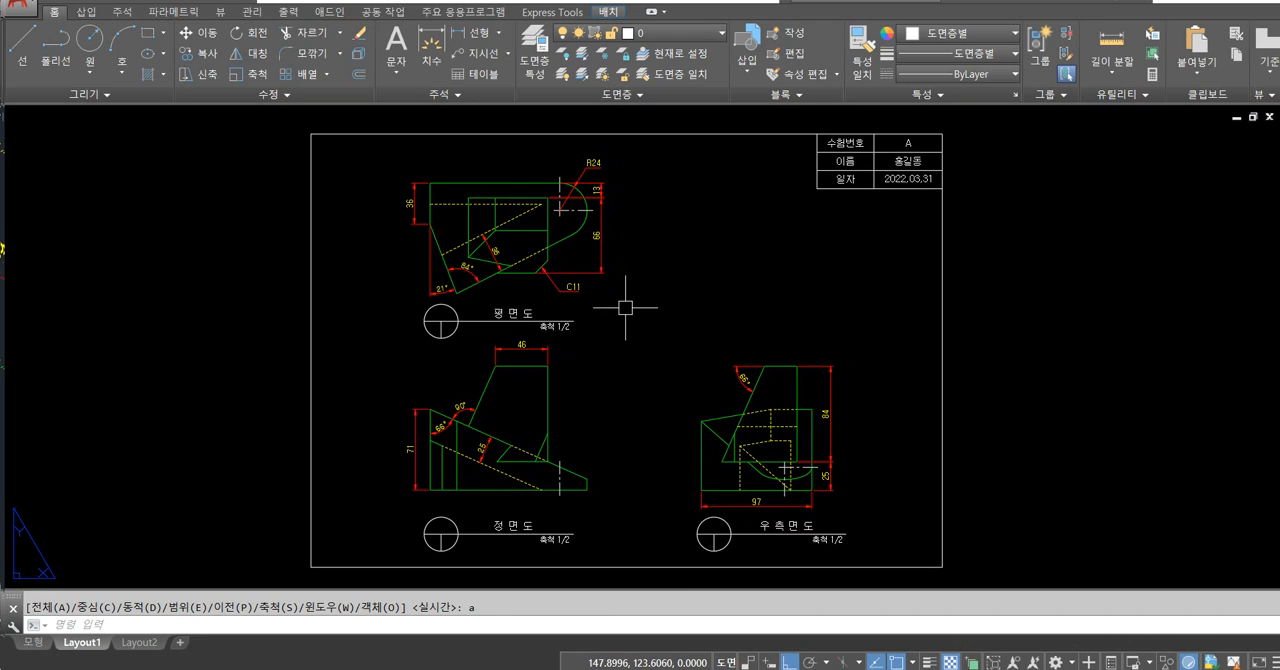
# Select the titles and 축척 1/2 scale labels beneath the top, front and side views.
pyautogui.click(516, 317)
pyautogui.press('Escape')
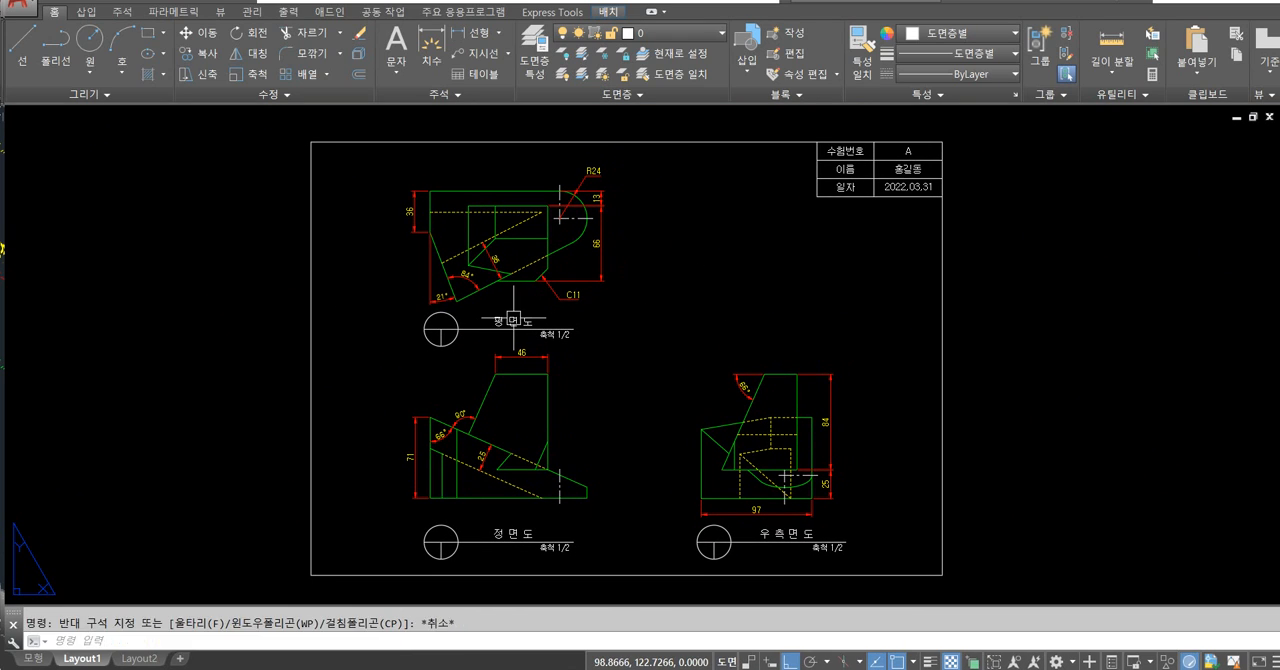
pyautogui.press('Escape')
pyautogui.click(558, 336)
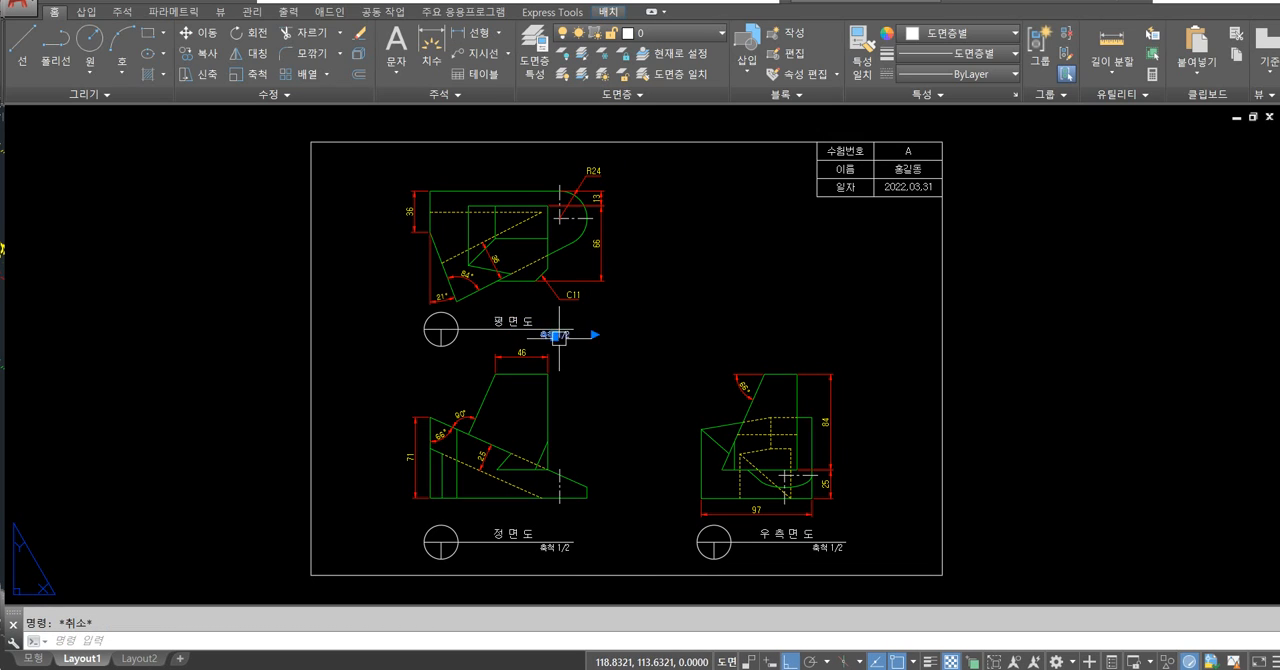
pyautogui.click(513, 321)
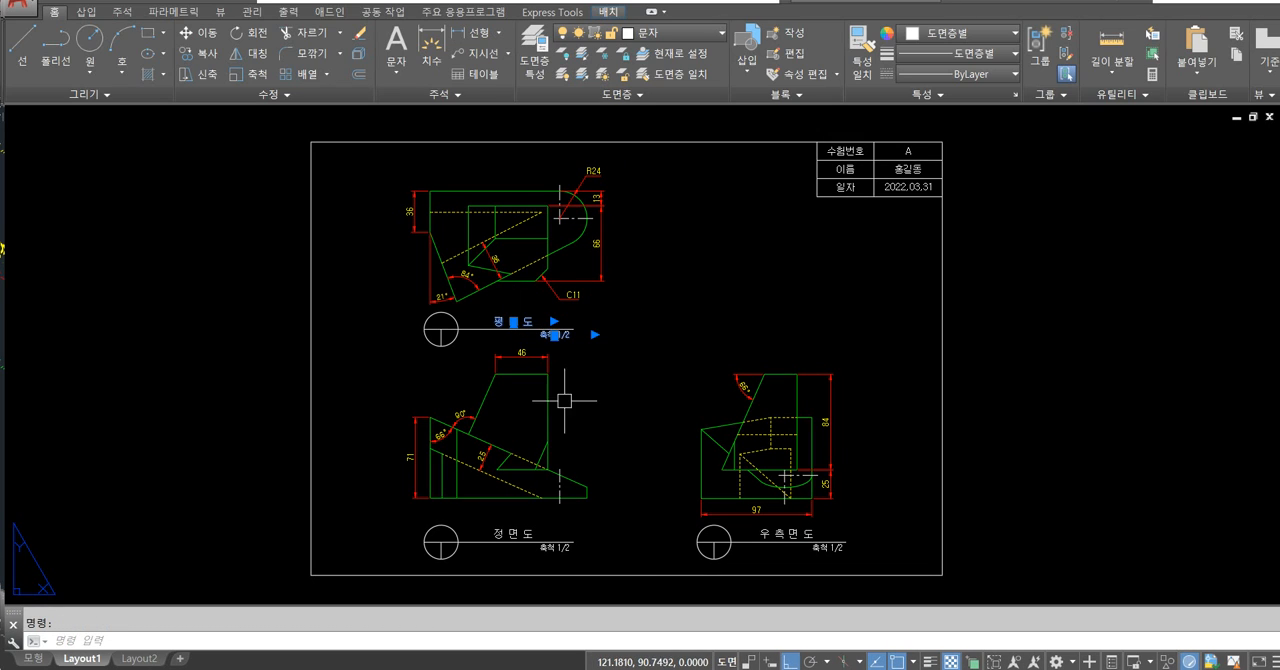
pyautogui.click(520, 533)
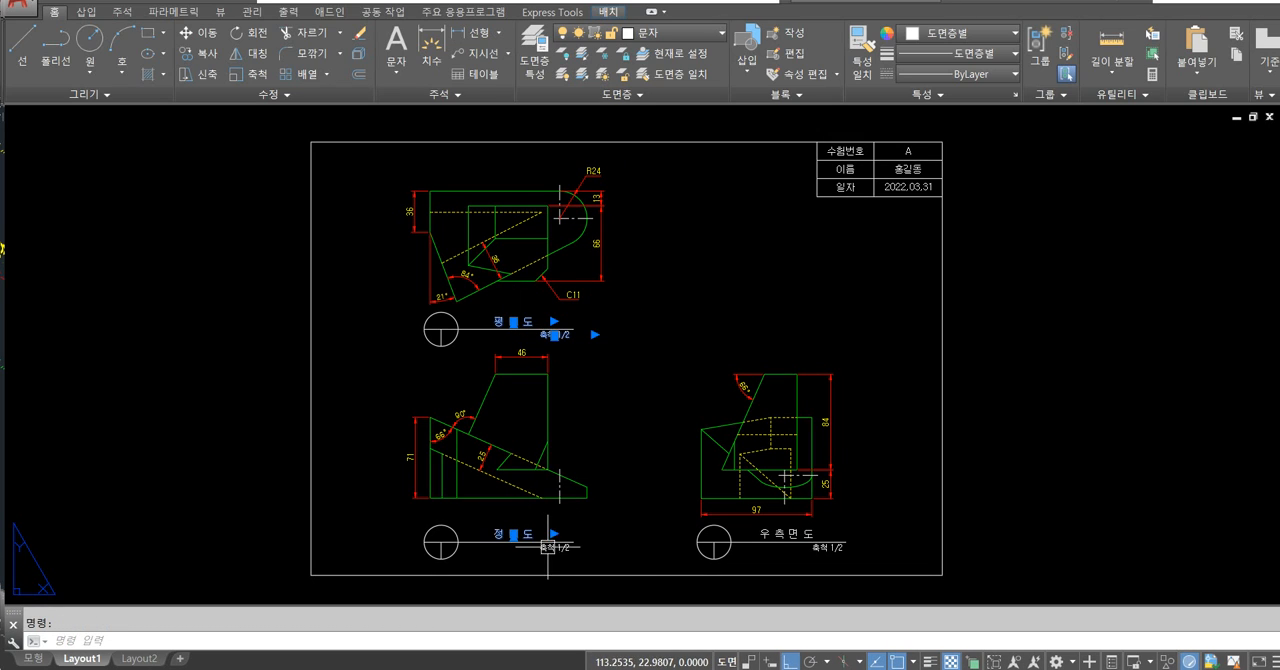
pyautogui.click(785, 535)
pyautogui.click(822, 548)
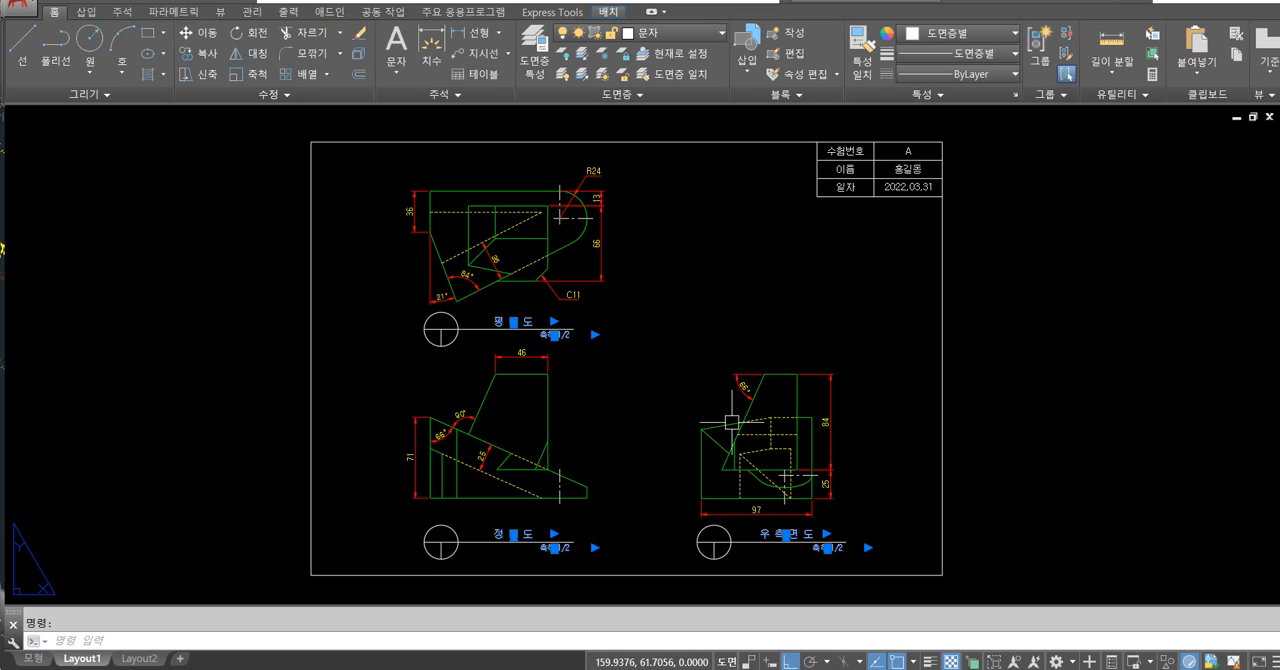
# Add all the title block's text to the selection, check its assignment to the 문자 layer, and clear the selection.
pyautogui.click(845, 186)
pyautogui.click(845, 168)
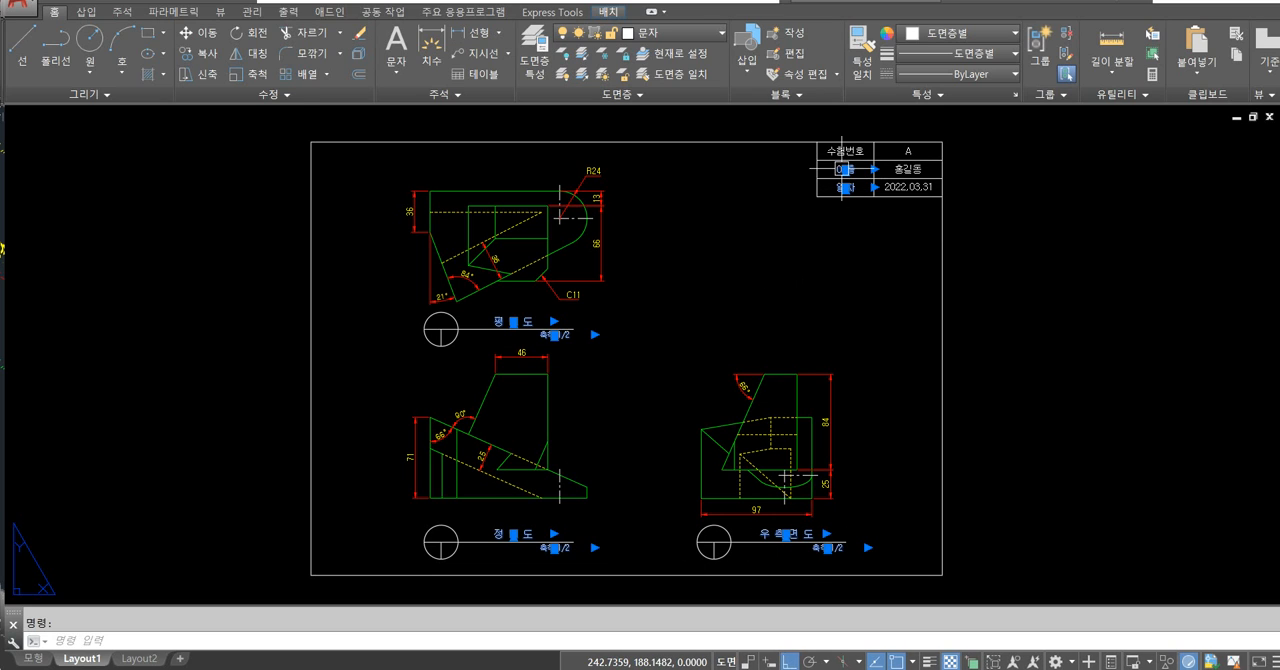
pyautogui.click(845, 151)
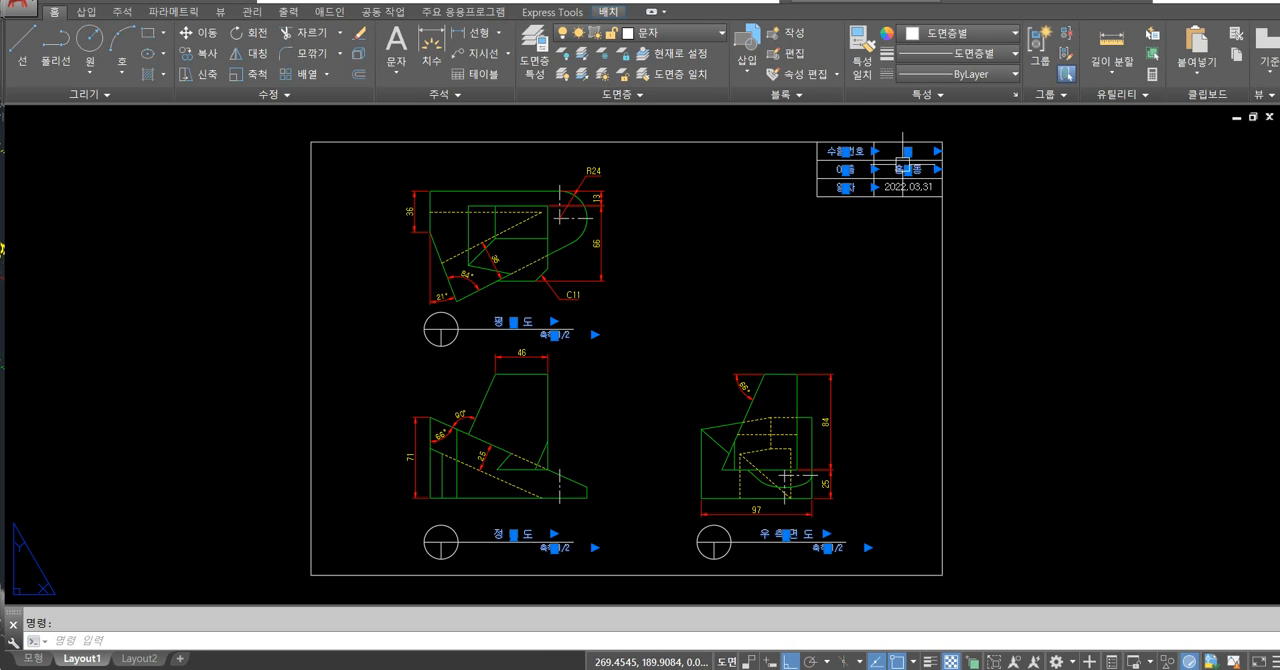
pyautogui.click(907, 169)
pyautogui.click(907, 187)
pyautogui.click(681, 37)
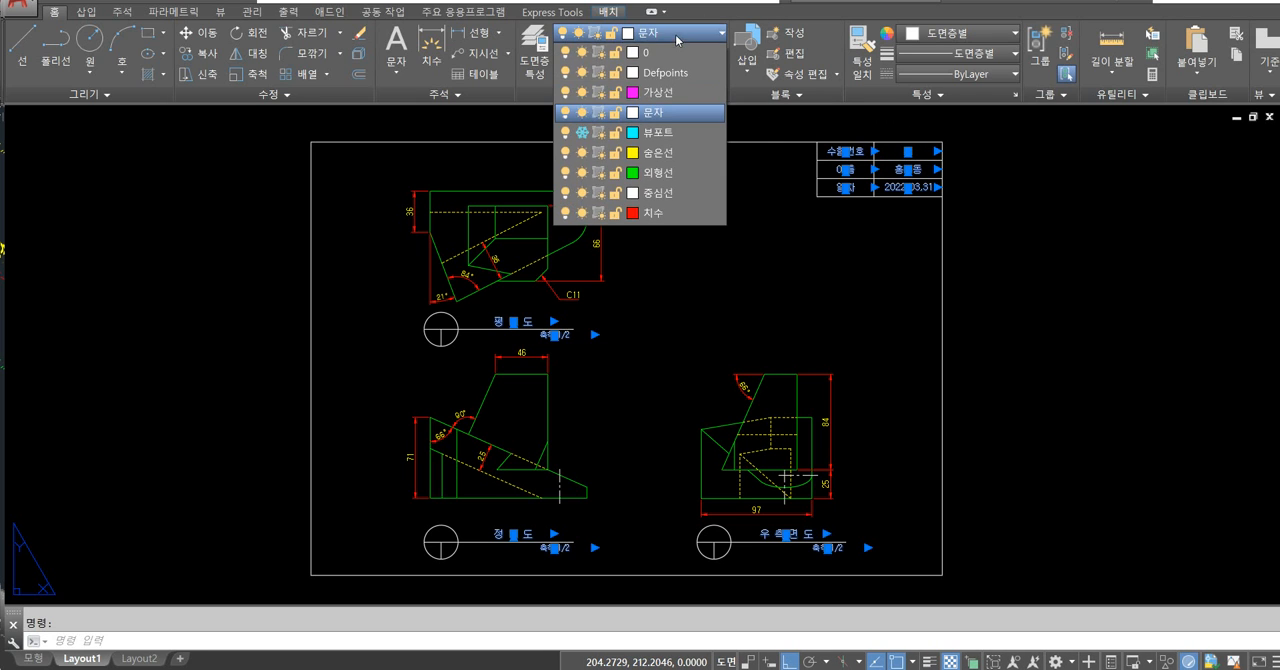
pyautogui.click(672, 42)
pyautogui.click(672, 34)
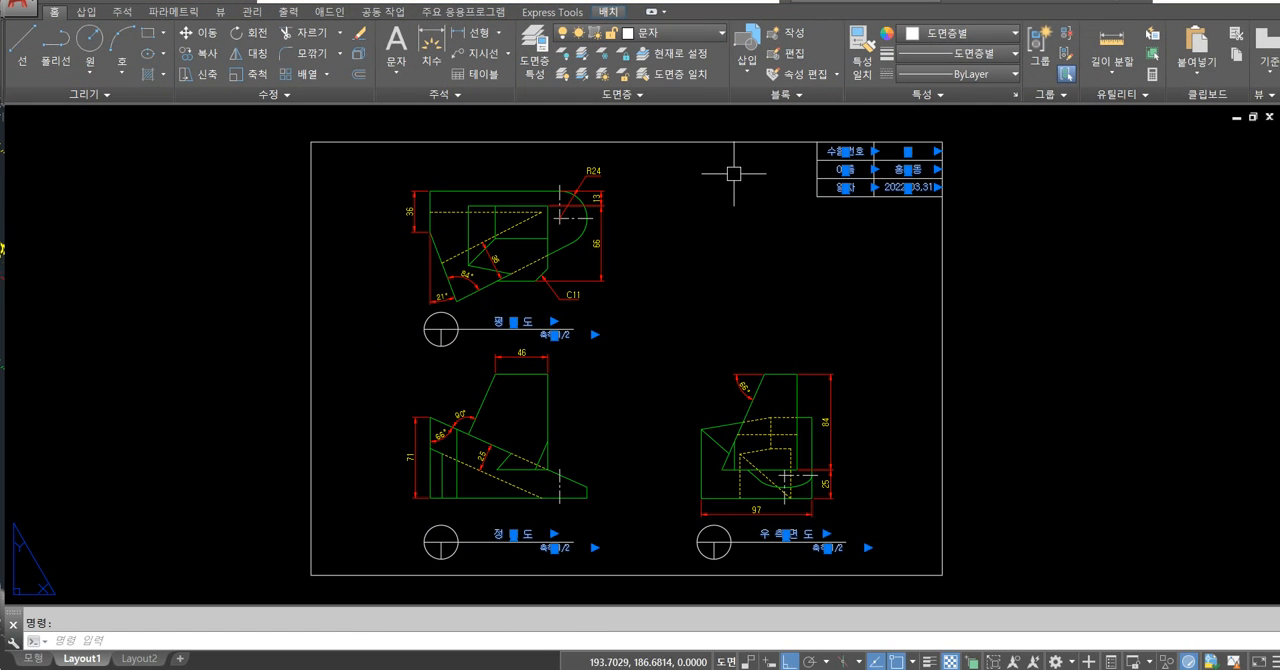
pyautogui.press('Escape')
# Select the frame edge, title block lines and top view title symbol, check their assignment to layer 0, and clear the selection.
pyautogui.click(977, 268)
pyautogui.click(891, 277)
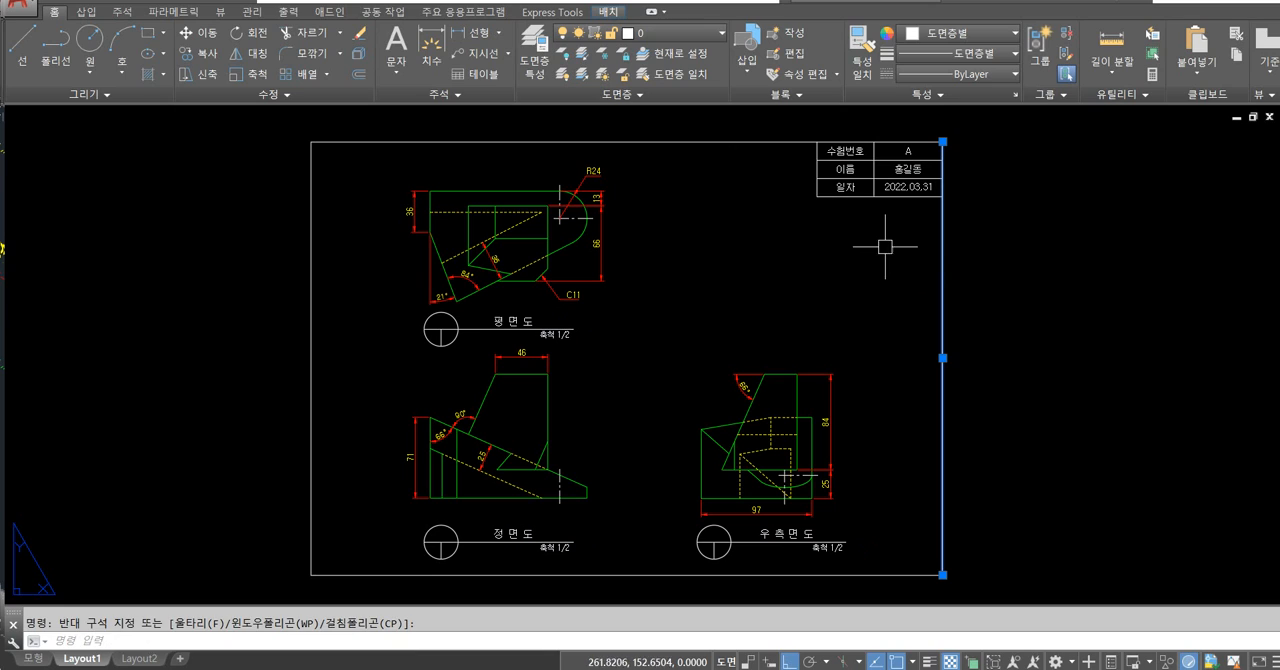
pyautogui.click(878, 197)
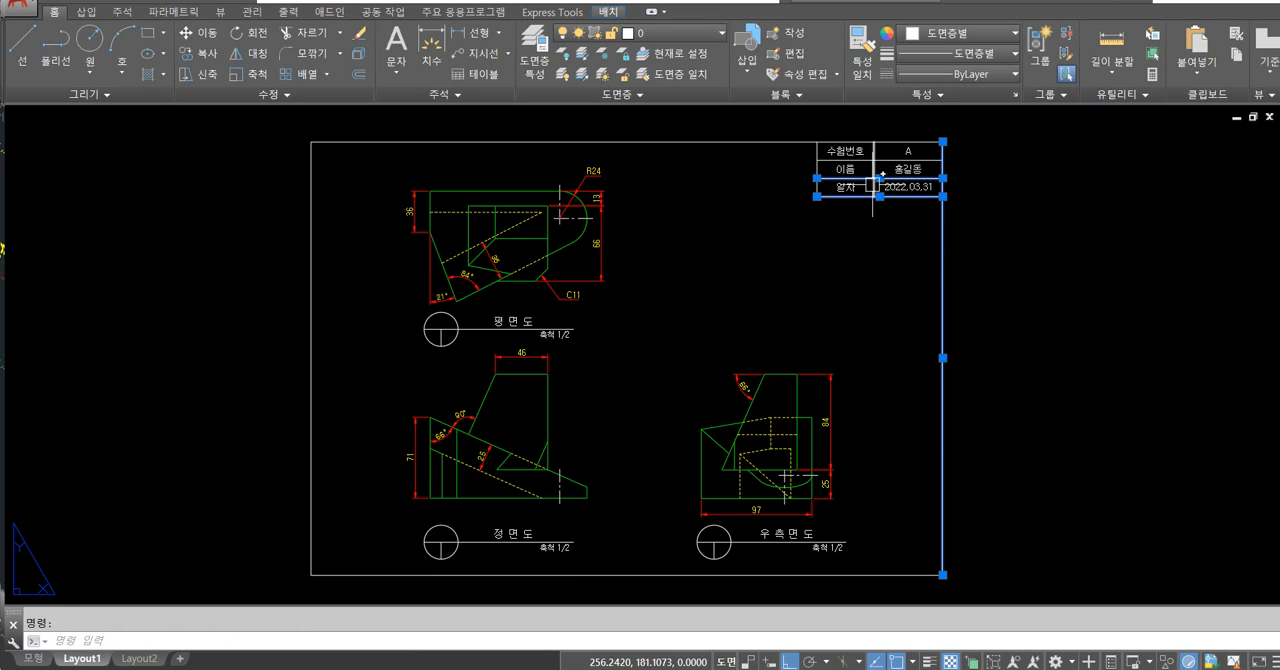
pyautogui.click(455, 337)
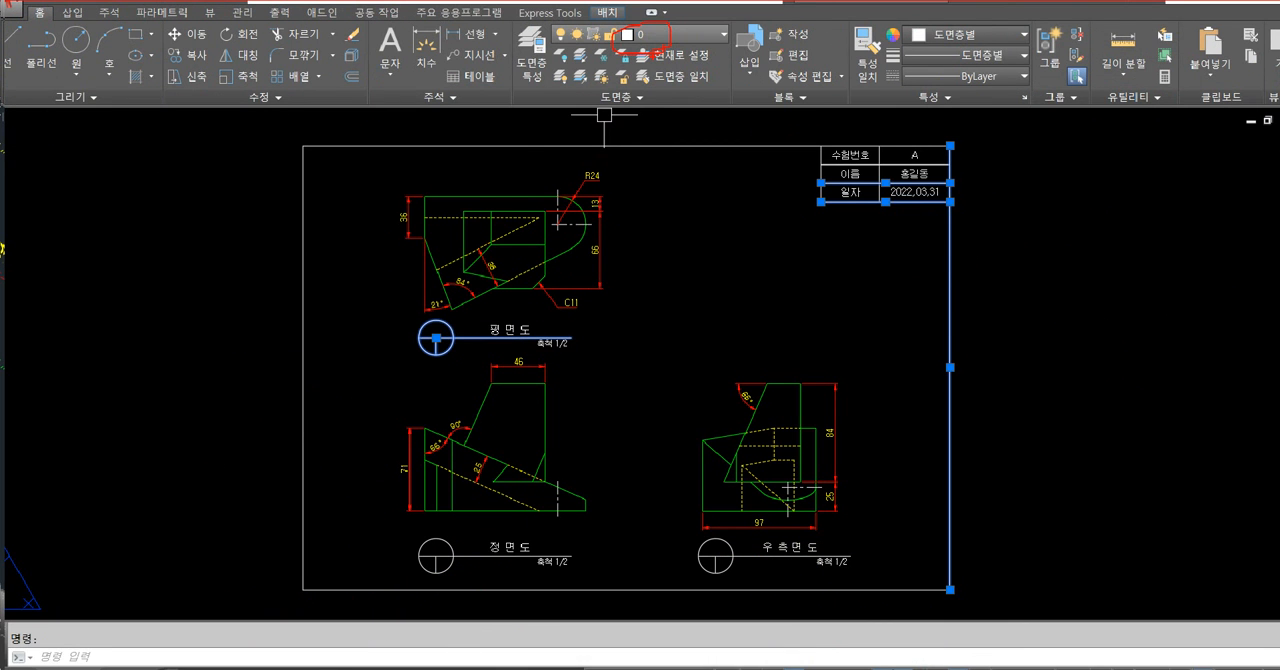
pyautogui.press('Escape')
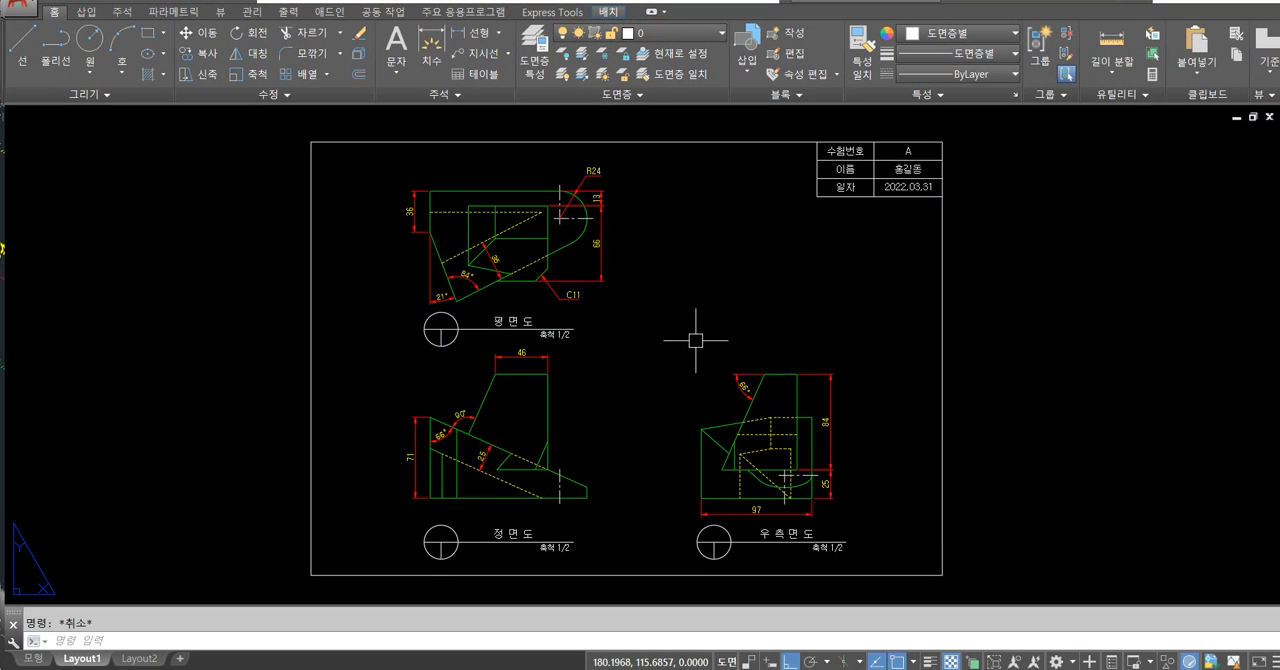
# Select the top view's 평면도 title and 축척 1/2 label, check that they use the 문자 layer, and clear the selection.
pyautogui.scroll(2, 558, 337)
pyautogui.click(550, 335)
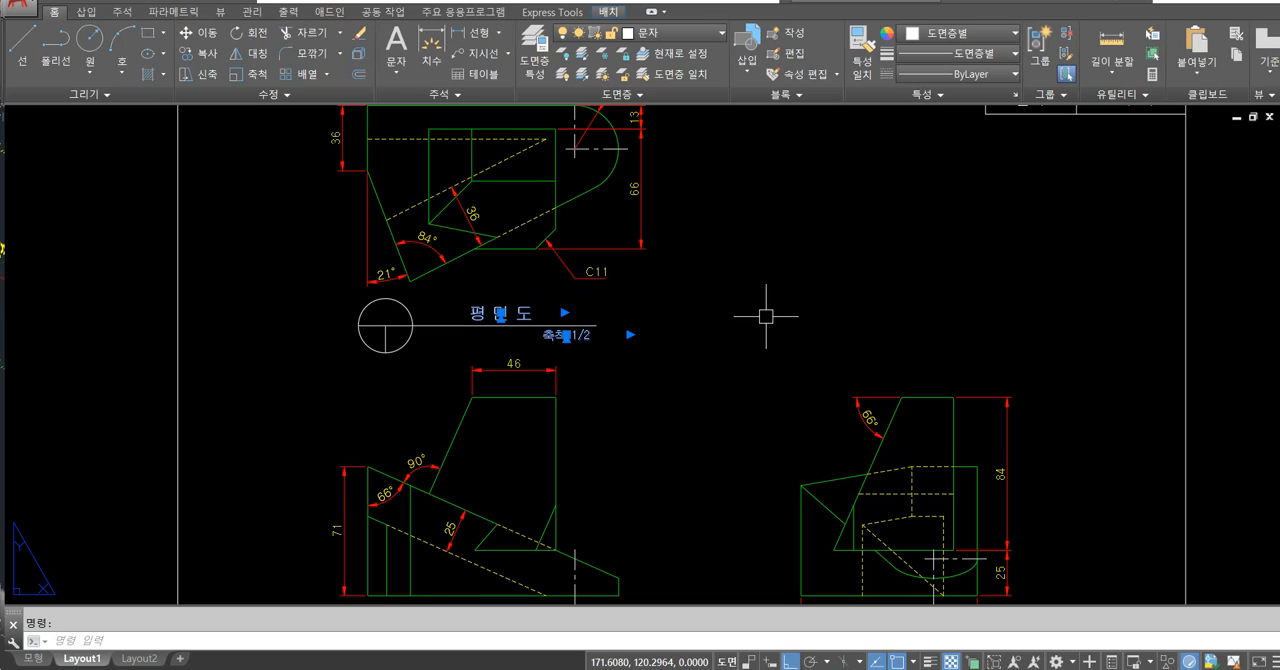
pyautogui.press('Escape')
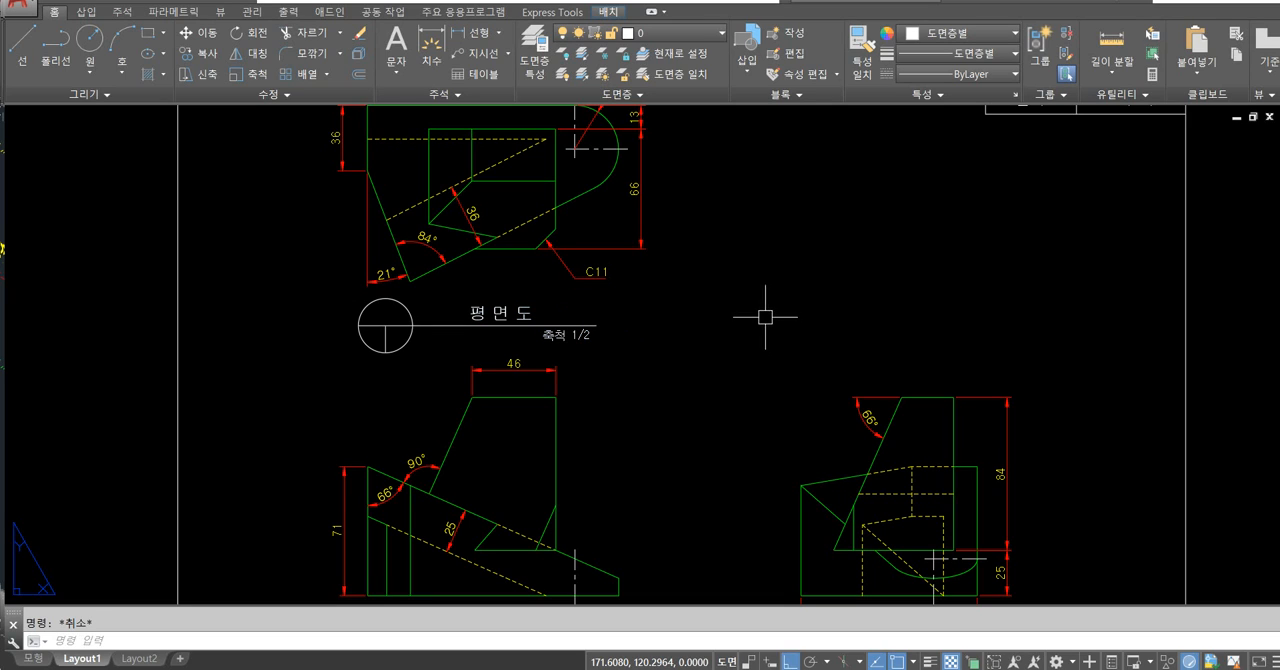
pyautogui.click(508, 310)
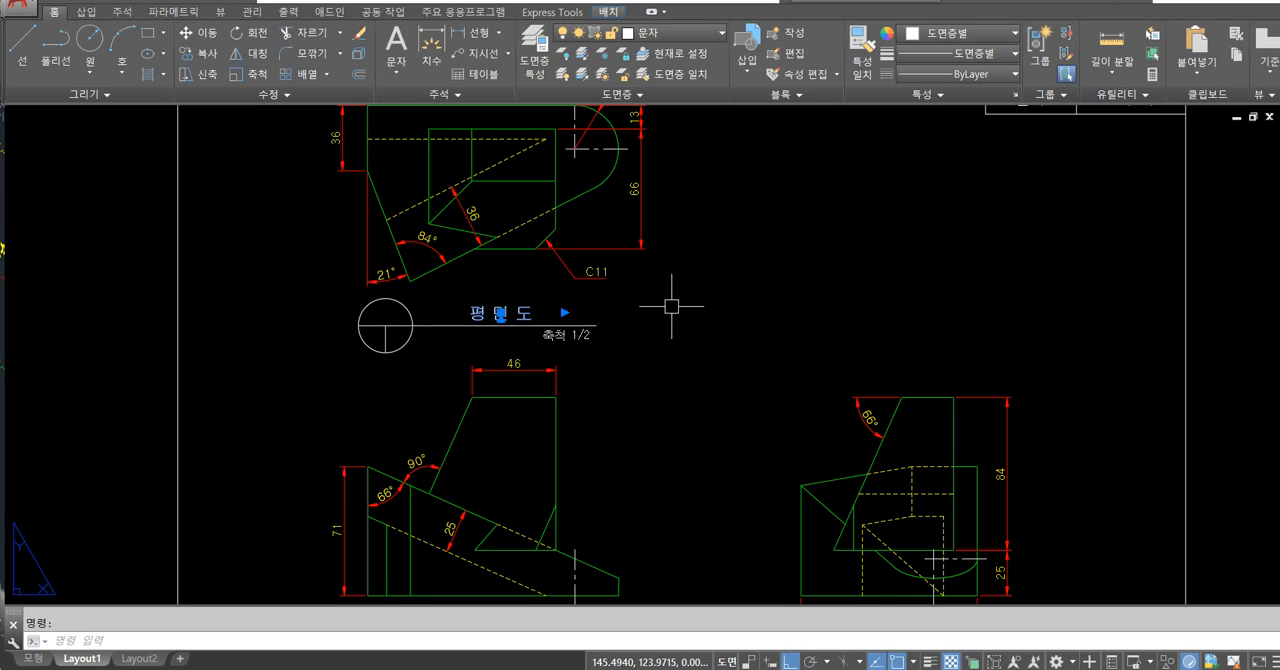
pyautogui.press('Escape')
pyautogui.scroll(-4, 678, 325)
pyautogui.scroll(6, 672, 340)
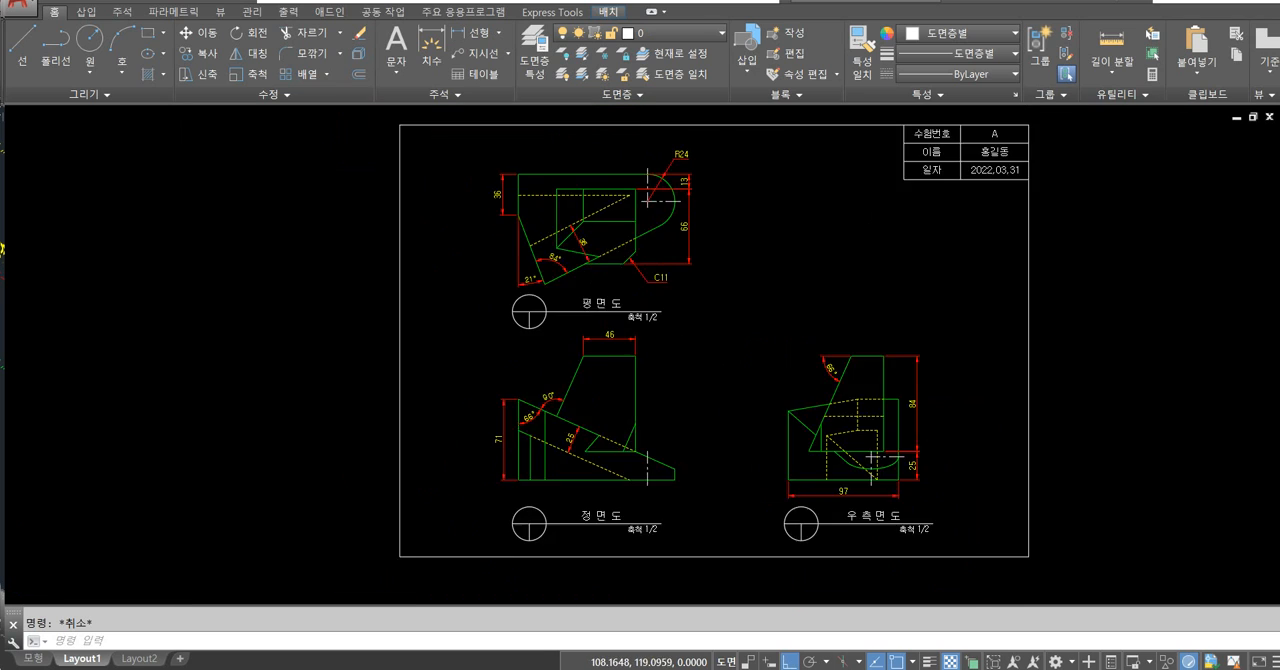
pyautogui.moveTo(558, 370)
pyautogui.mouseDown()
pyautogui.moveTo(374, 326)
pyautogui.moveTo(558, 345)
pyautogui.mouseUp()
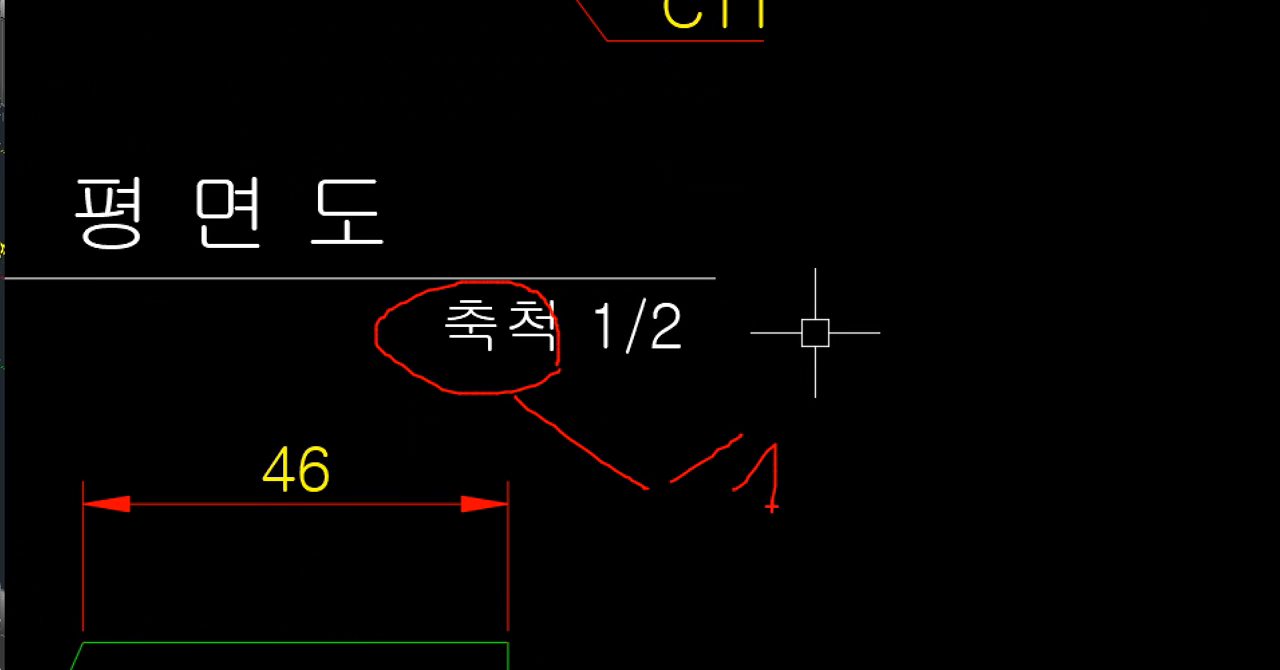
pyautogui.moveTo(866, 478); pyautogui.dragTo(920, 550)
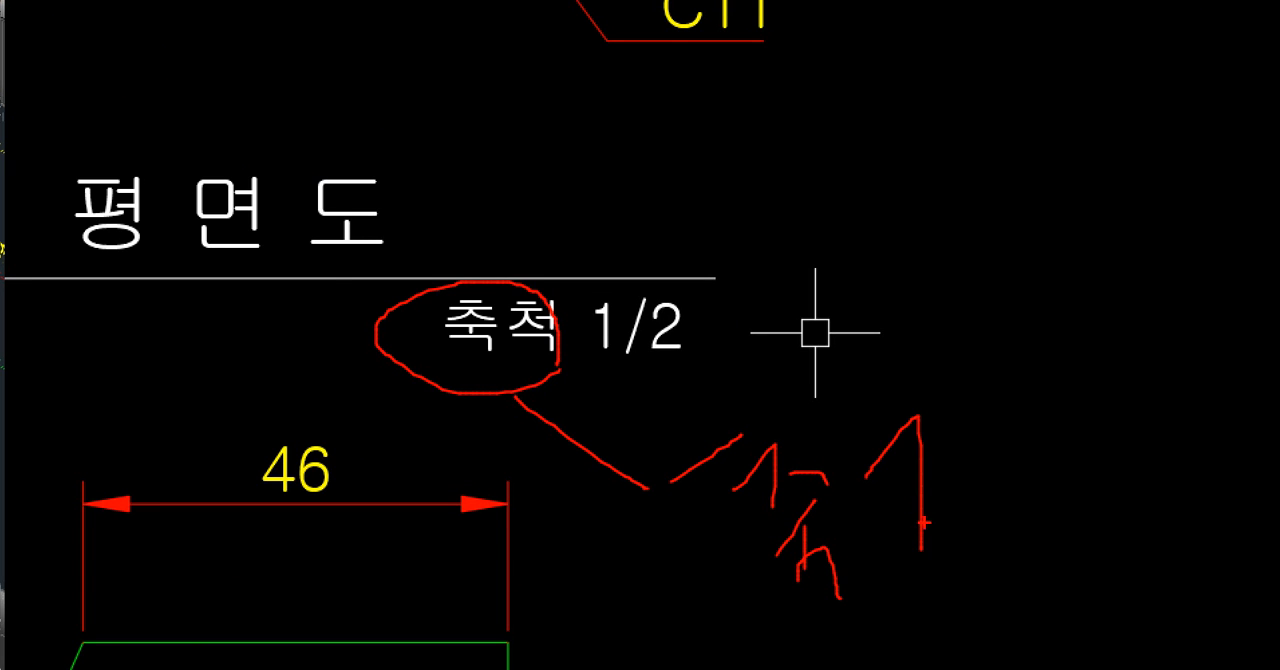
pyautogui.moveTo(1035, 402); pyautogui.dragTo(1073, 478)
pyautogui.moveTo(1076, 568); pyautogui.dragTo(1153, 588)
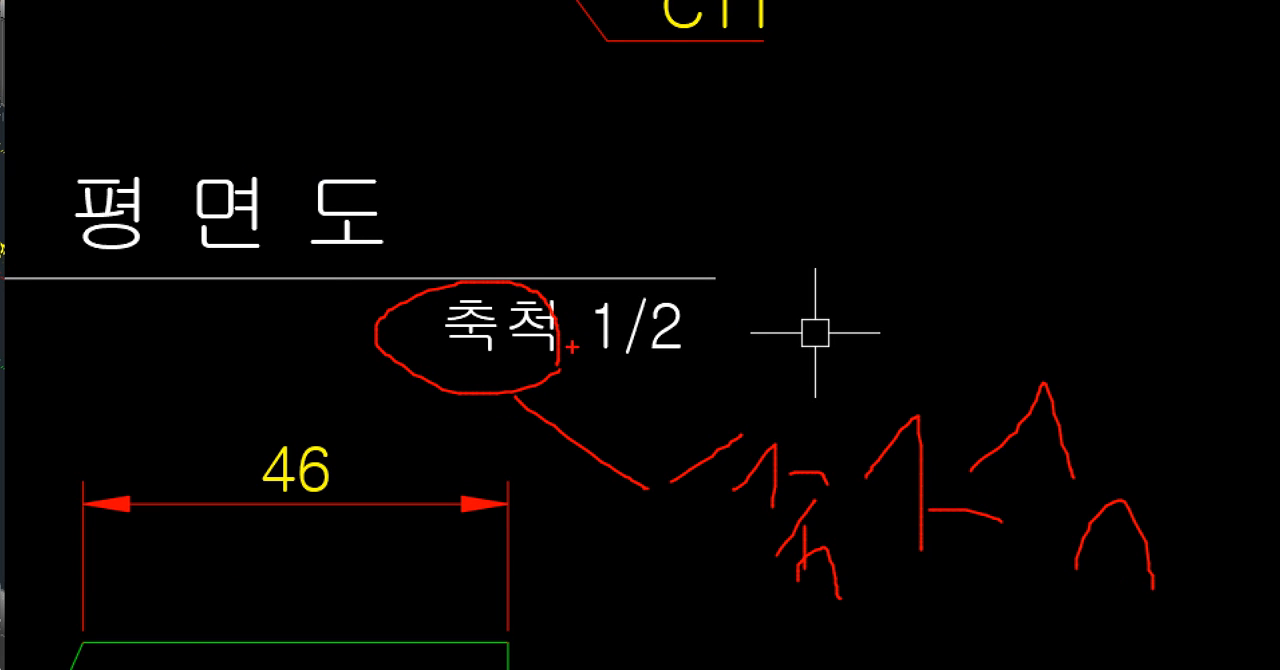
pyautogui.moveTo(575, 364); pyautogui.dragTo(490, 278)
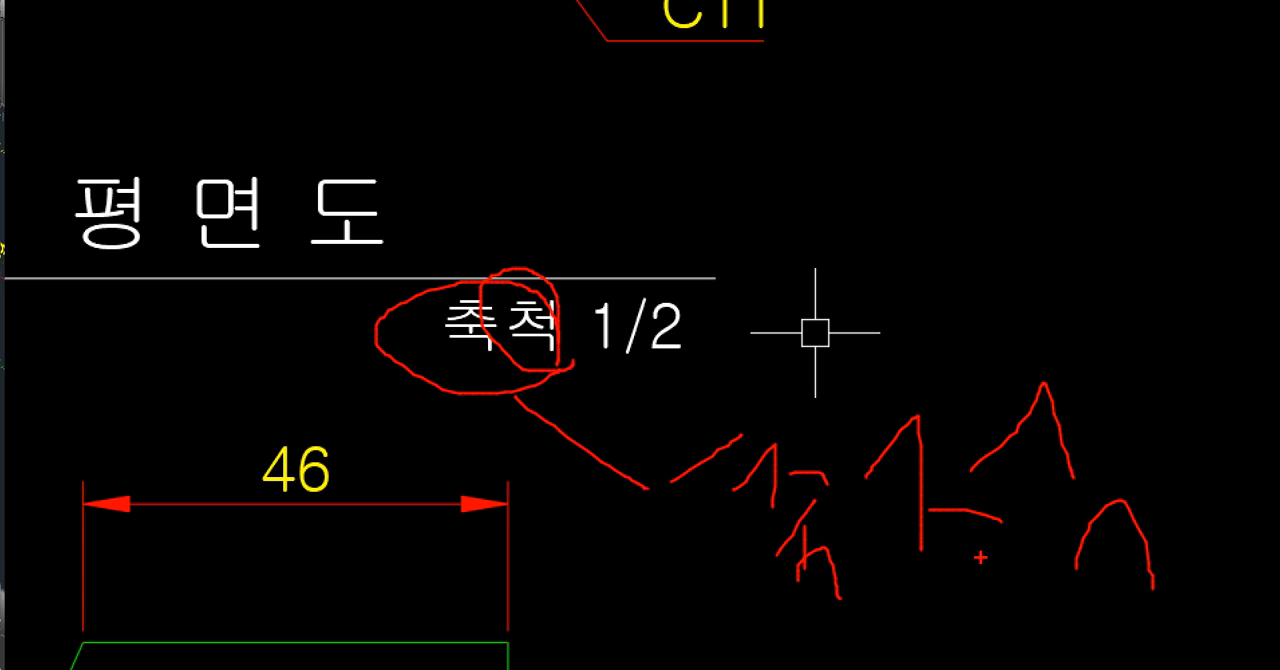
pyautogui.moveTo(1164, 322); pyautogui.dragTo(936, 580)
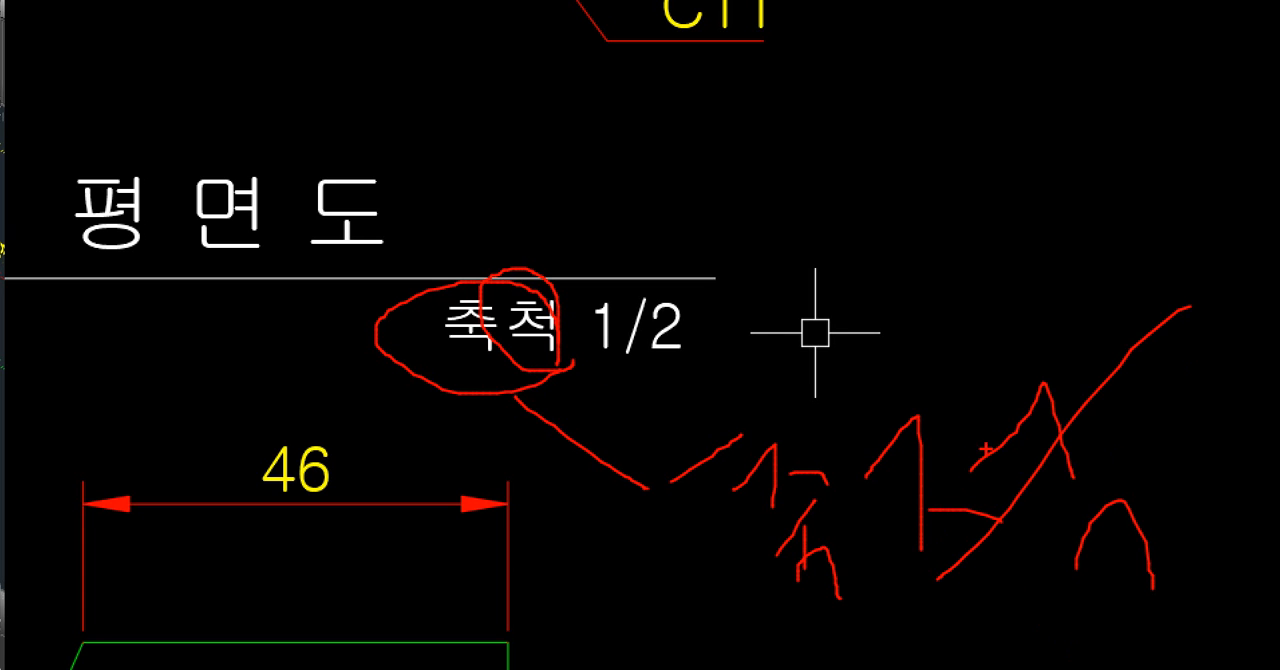
pyautogui.moveTo(993, 455); pyautogui.dragTo(1142, 546)
pyautogui.press('Escape')
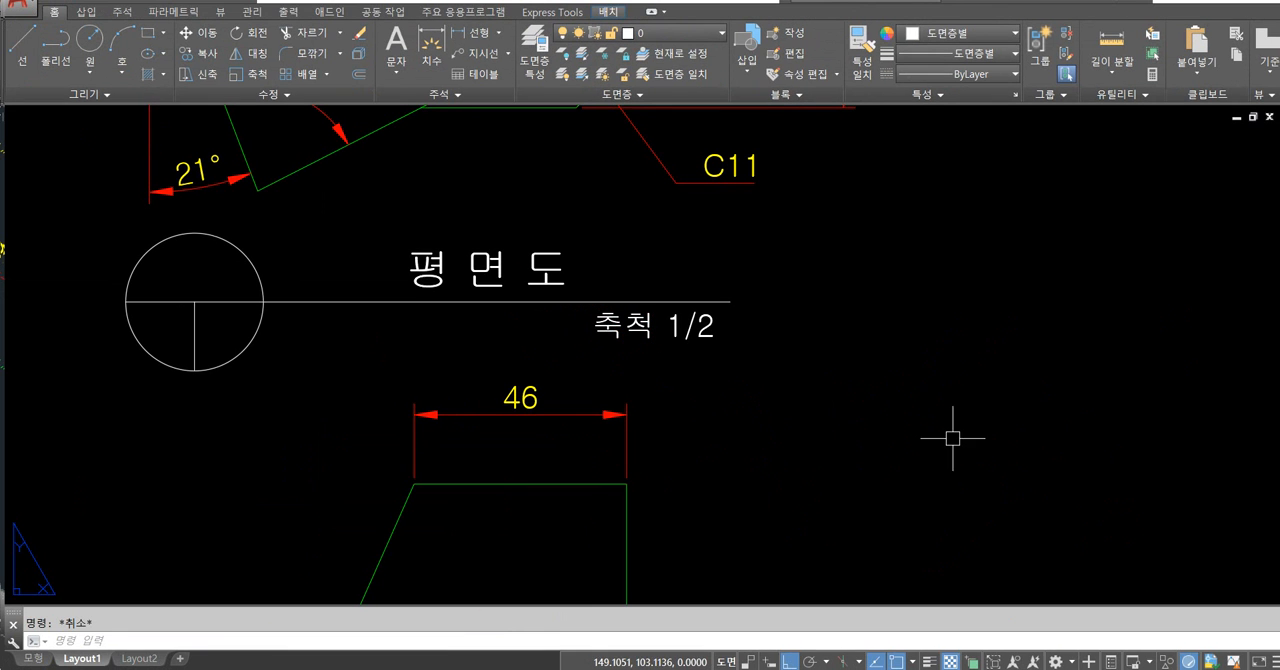
# Fit the whole Layout1 sheet in view and toggle Ortho mode off and back on.
pyautogui.scroll(-2, 683, 360)
pyautogui.scroll(-5, 645, 347)
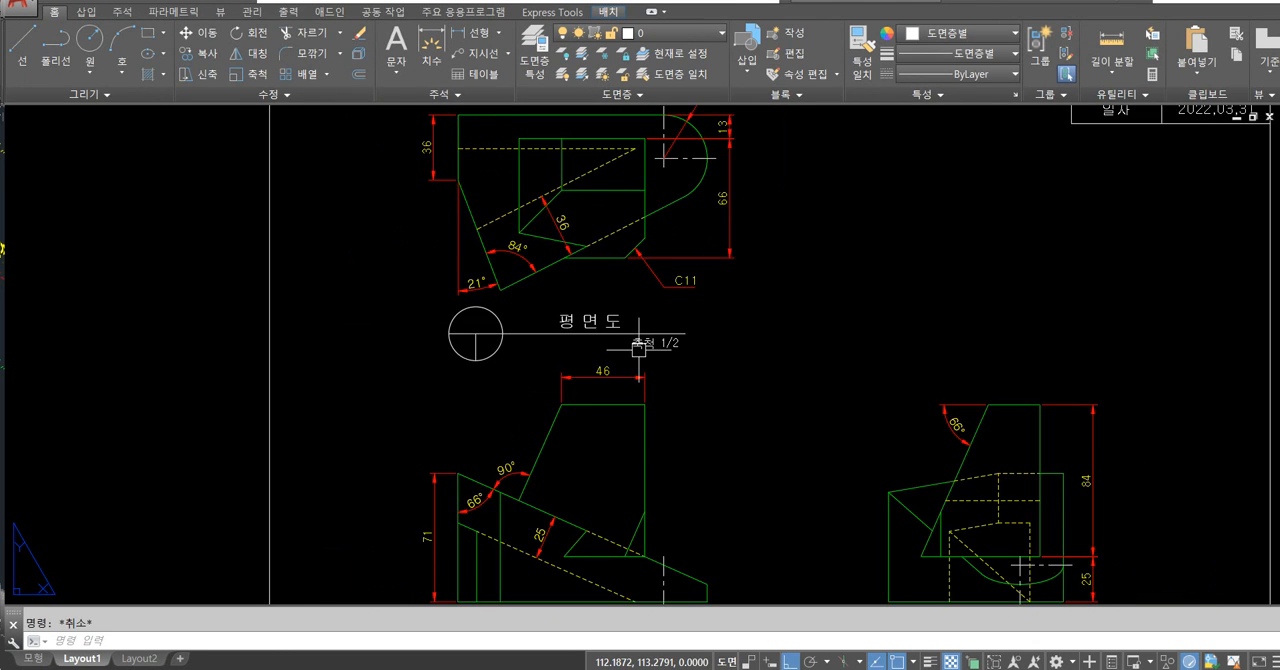
pyautogui.write('z')
pyautogui.press('Return')
pyautogui.write('a')
pyautogui.press('Return')
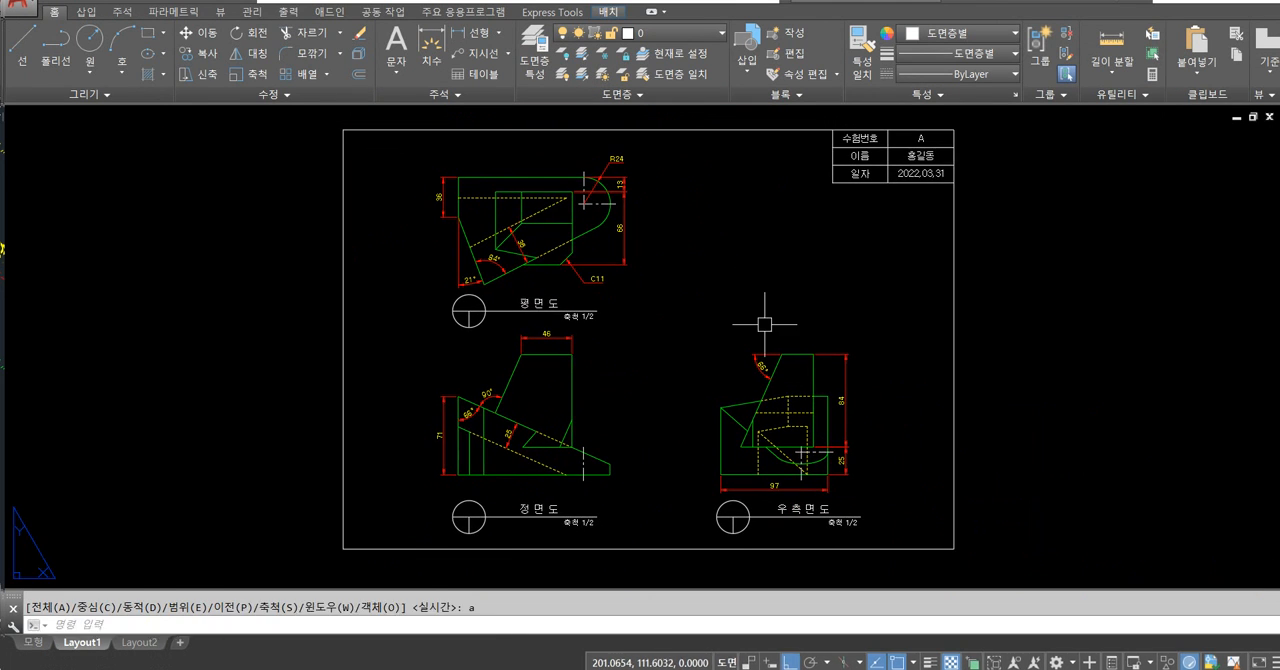
pyautogui.press('F8')
pyautogui.press('F8')
pyautogui.moveTo(640, 314); pyautogui.dragTo(651, 388, button='middle')
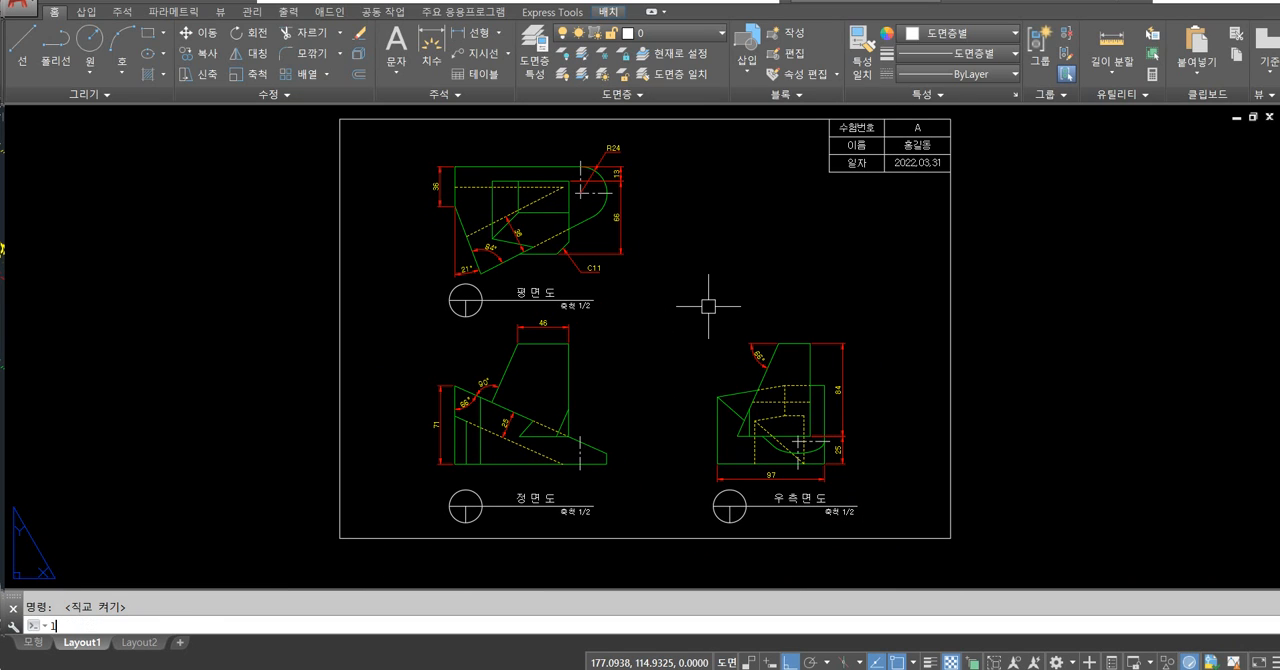
# Set the paper space limits from 0,0 to 297,210 and zoom to the full sheet.
pyautogui.write('mits')
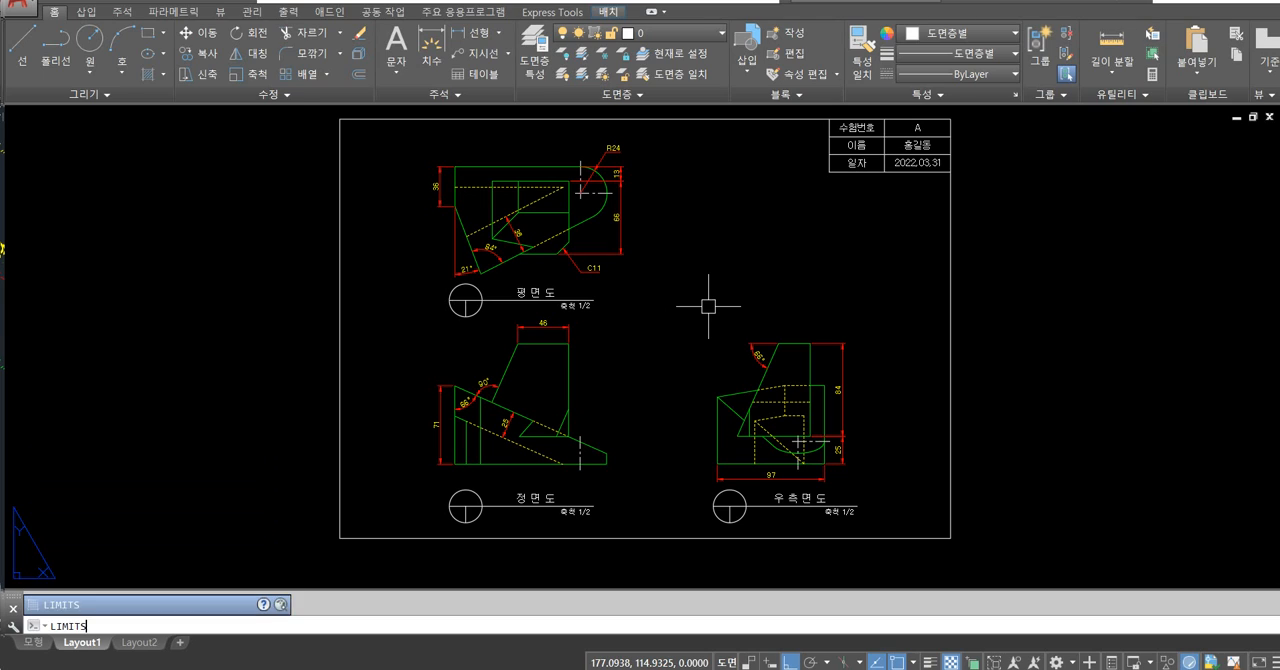
pyautogui.press('Return')
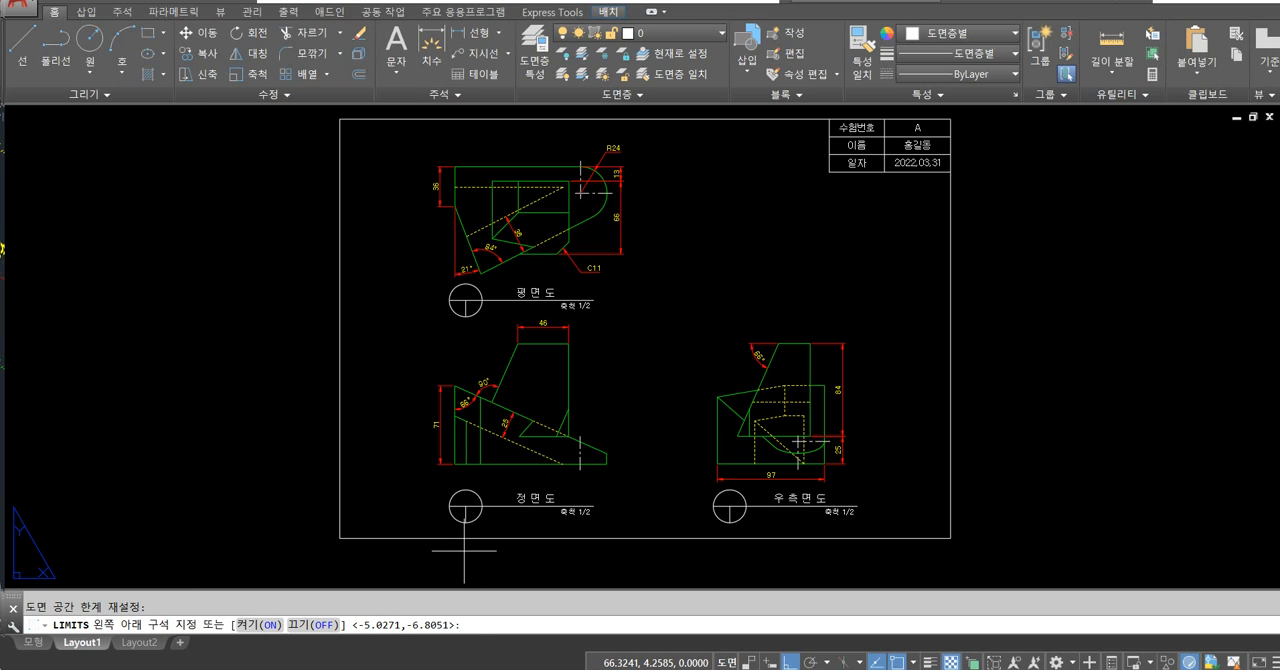
pyautogui.press('Return')
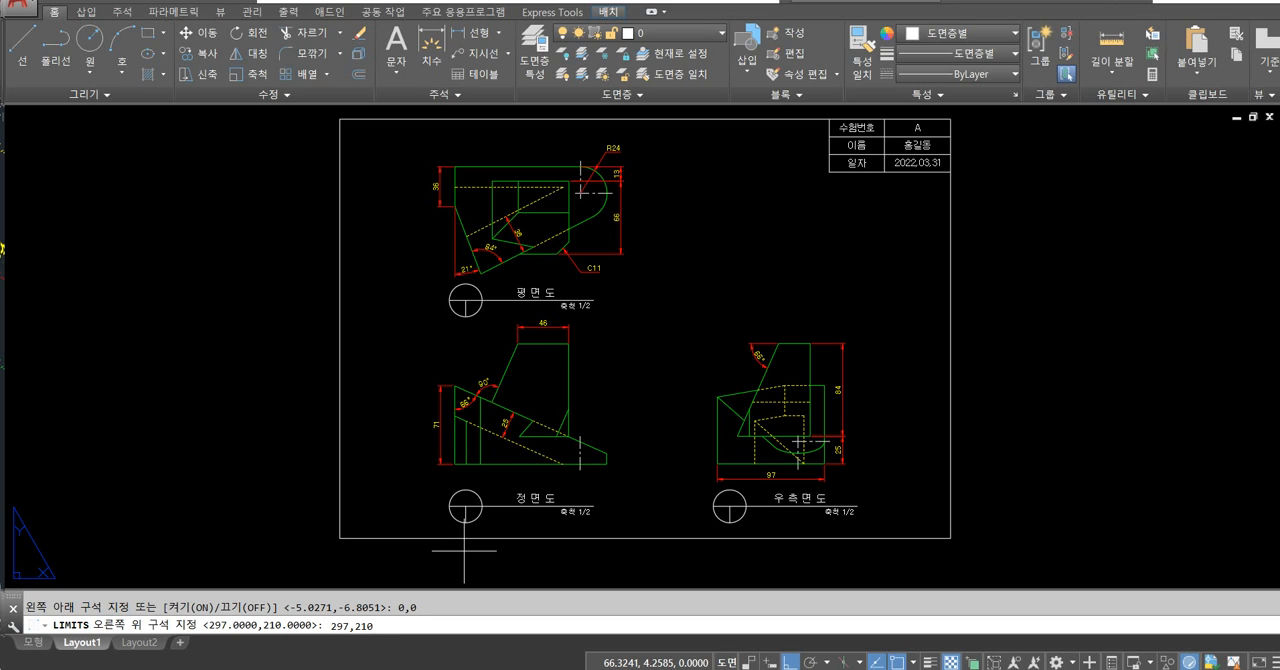
pyautogui.press('Return')
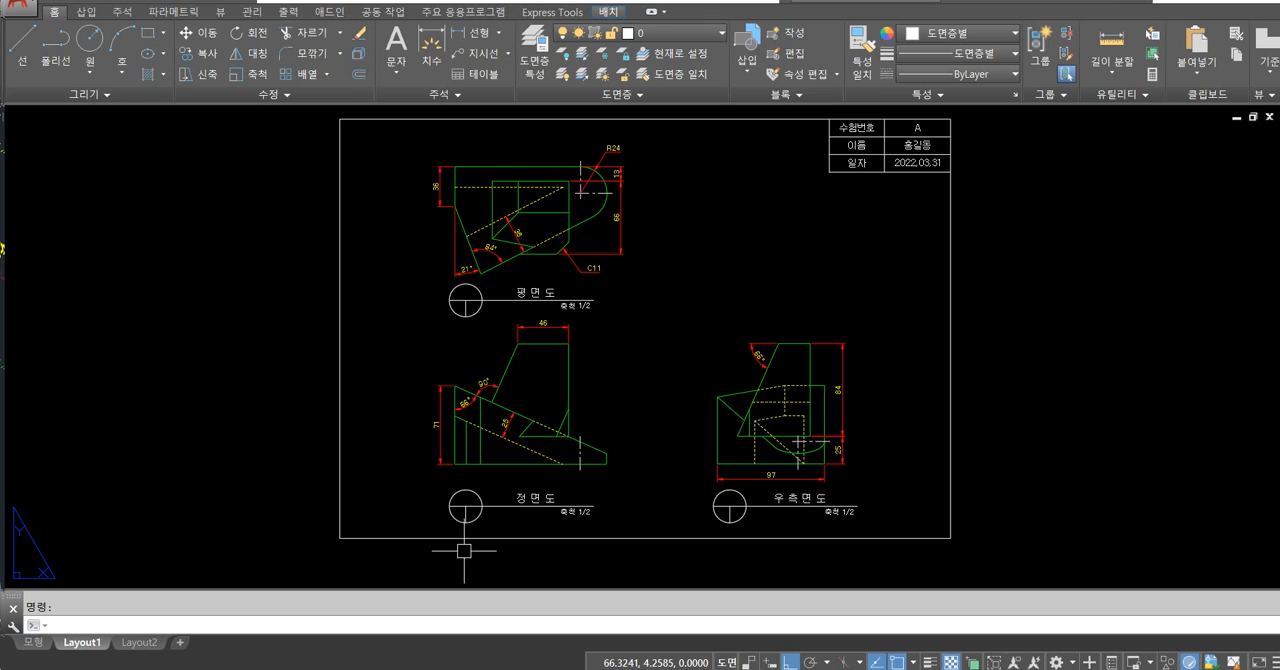
pyautogui.write('z')
pyautogui.press('Return')
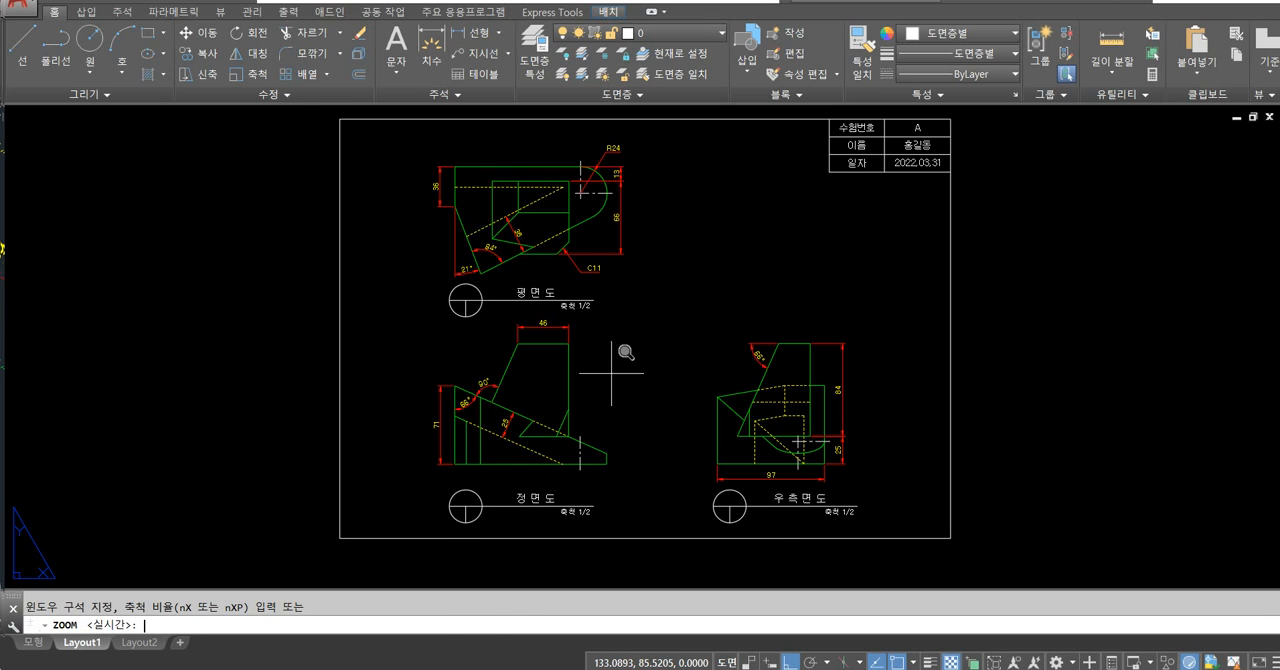
pyautogui.write('a')
pyautogui.press('Return')
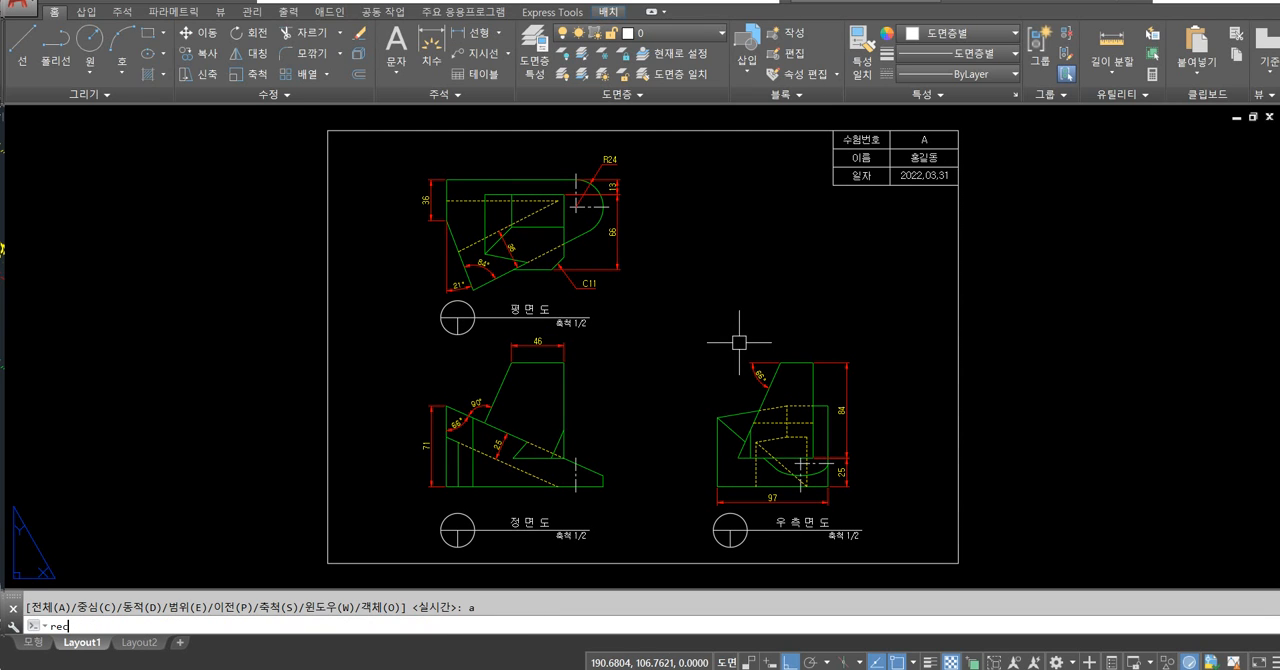
# Draw a check rectangle from 0,0 to 297,210 around the sheet frame and erase it.
pyautogui.write('rec')
pyautogui.press('Return')
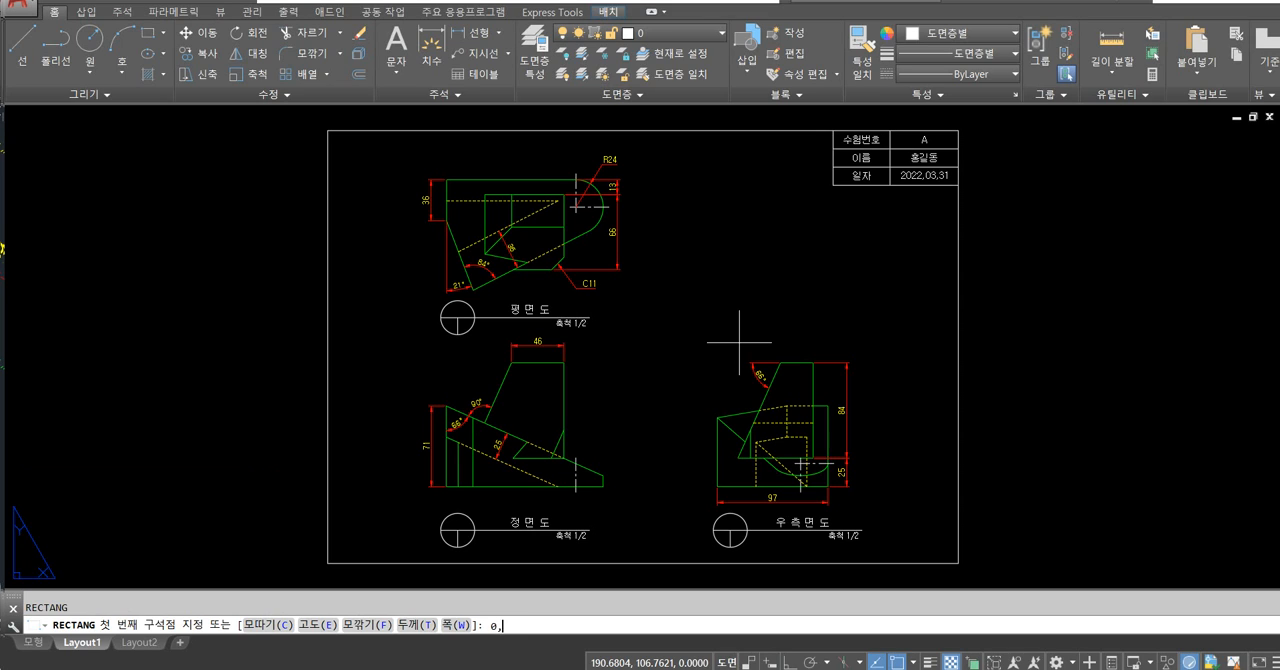
pyautogui.press('Return')
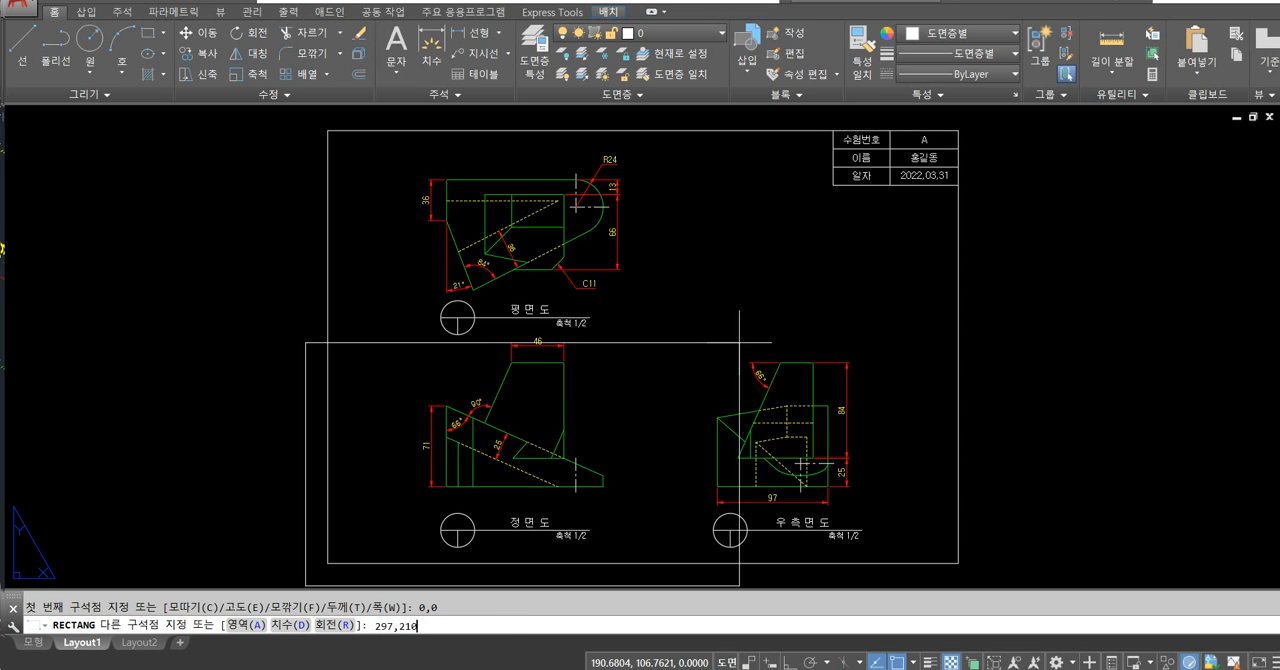
pyautogui.press('Return')
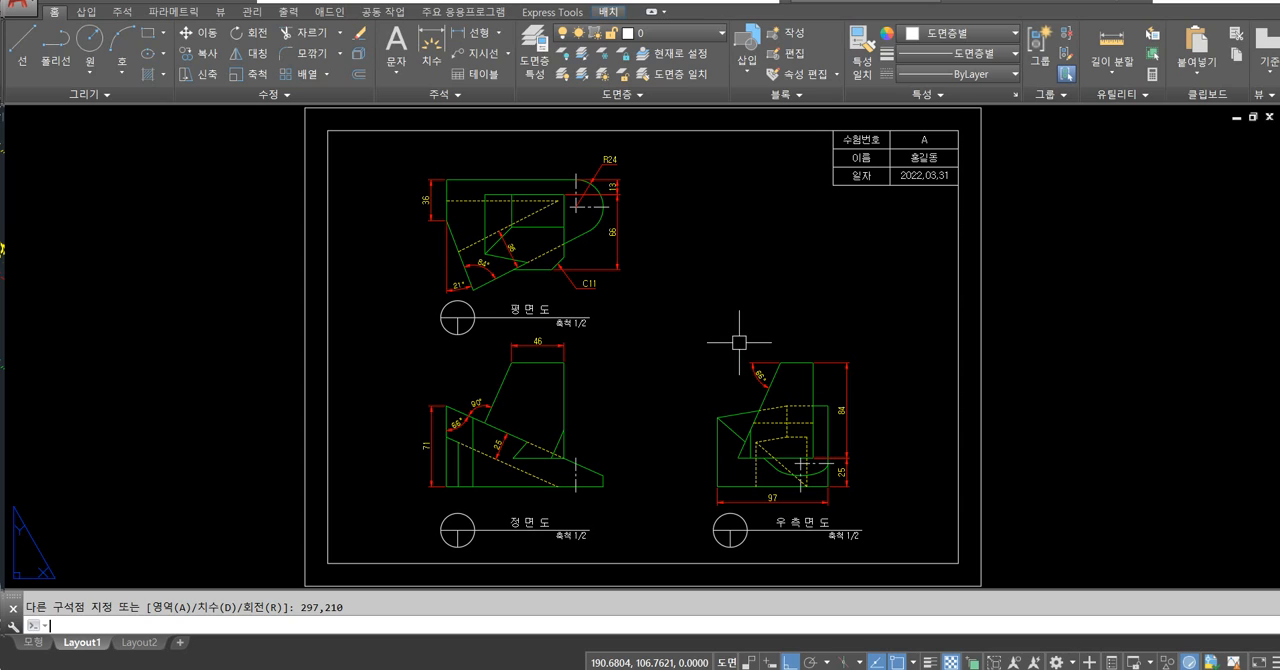
pyautogui.click(981, 480)
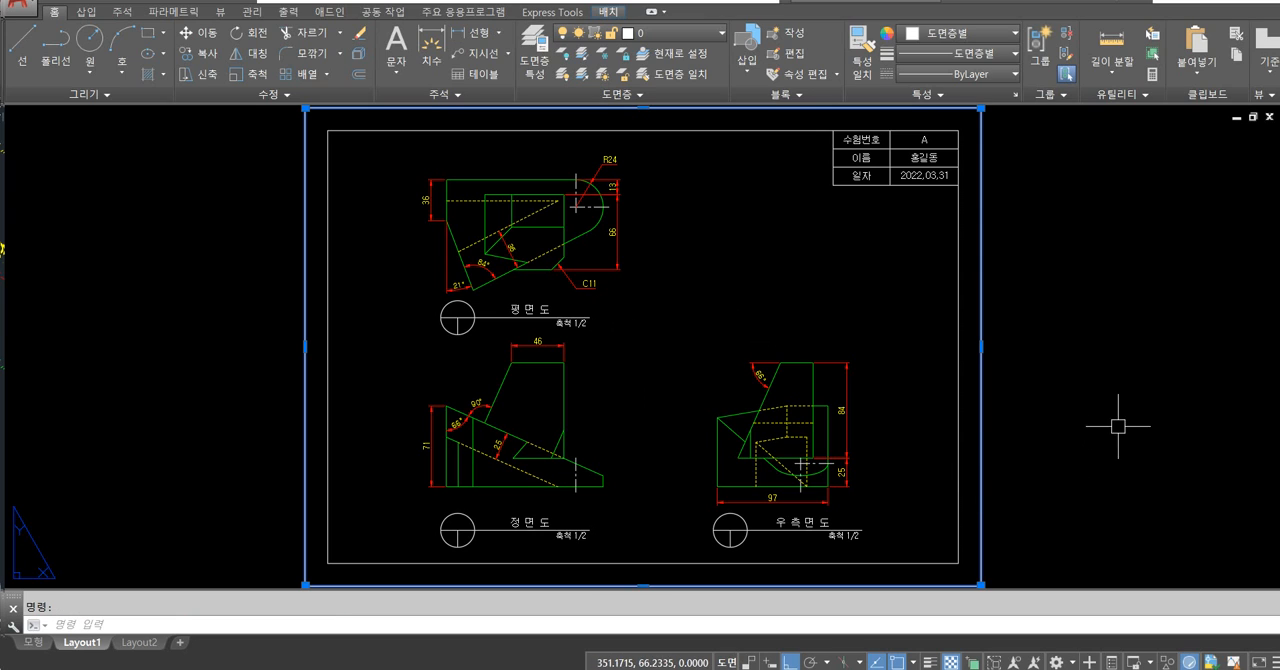
pyautogui.press('Delete')
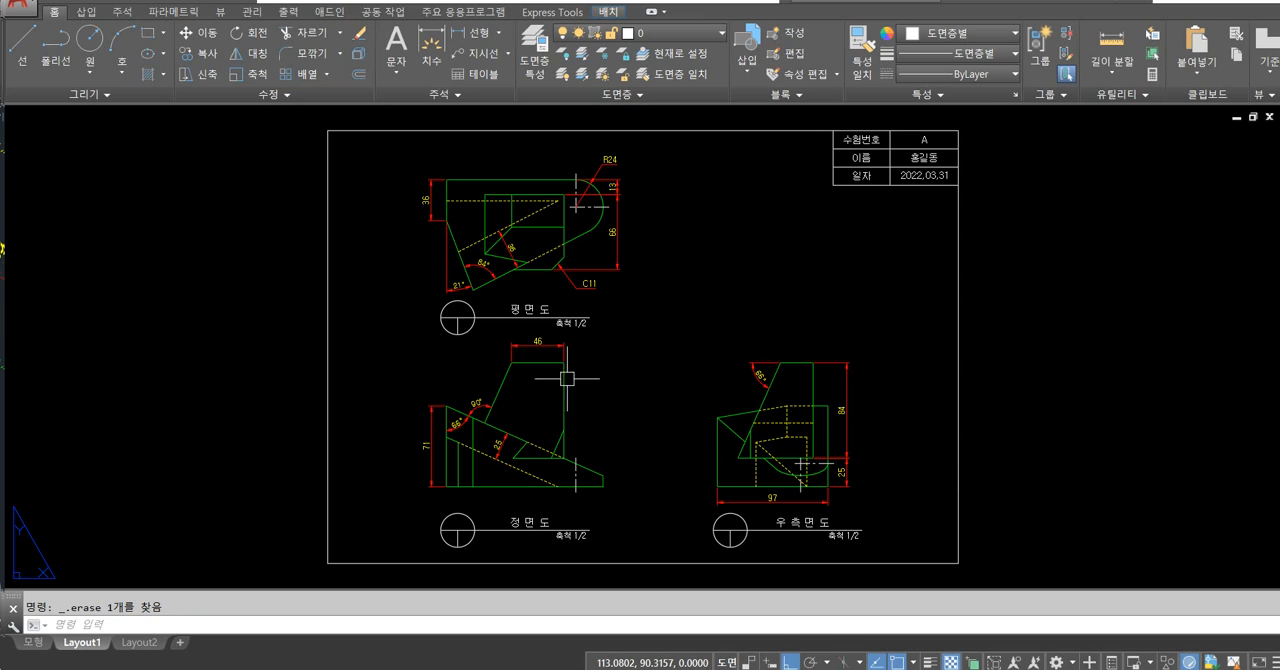
pyautogui.press('F8')
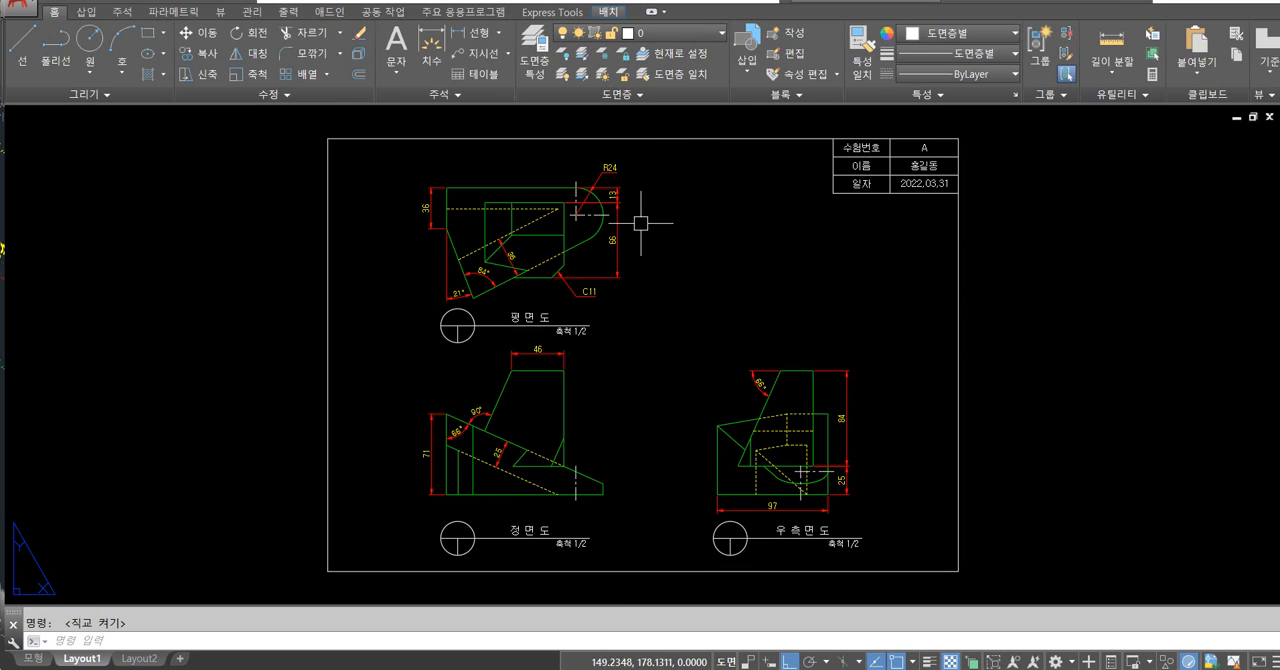
# Thaw the 뷰포트 layer and move the top and front view viewports with their titles horizontally toward the frame's left edge.
pyautogui.click(706, 37)
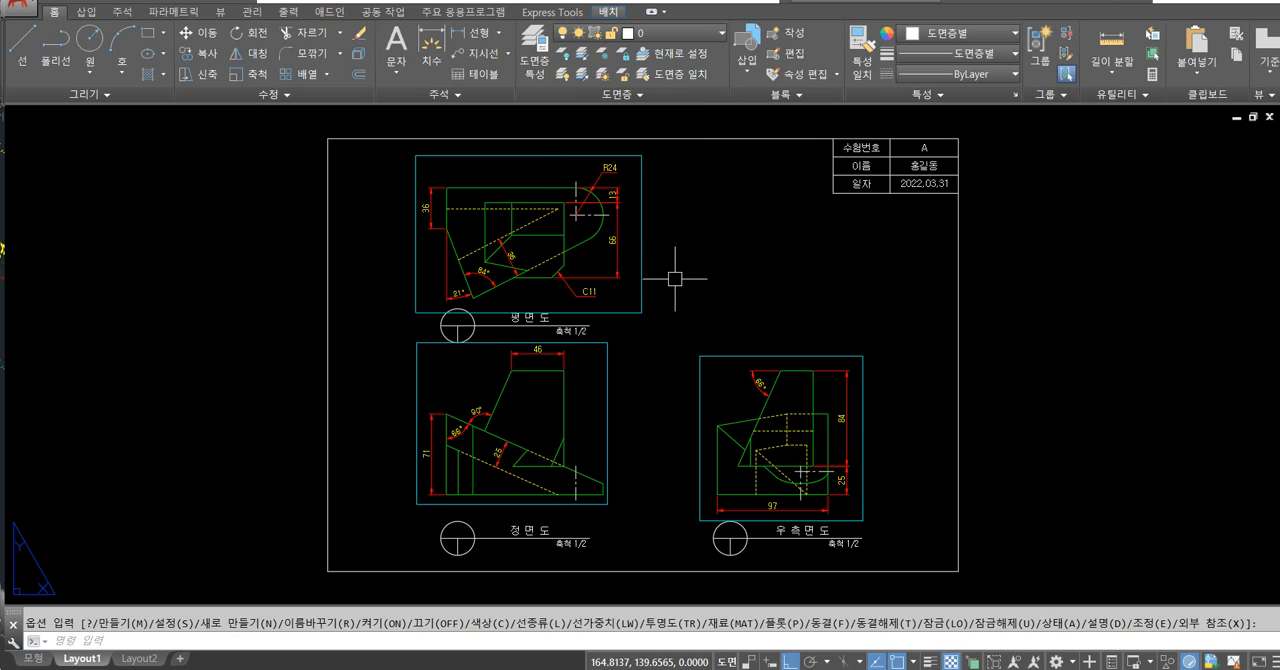
pyautogui.write('m')
pyautogui.press('Return')
pyautogui.click(680, 180)
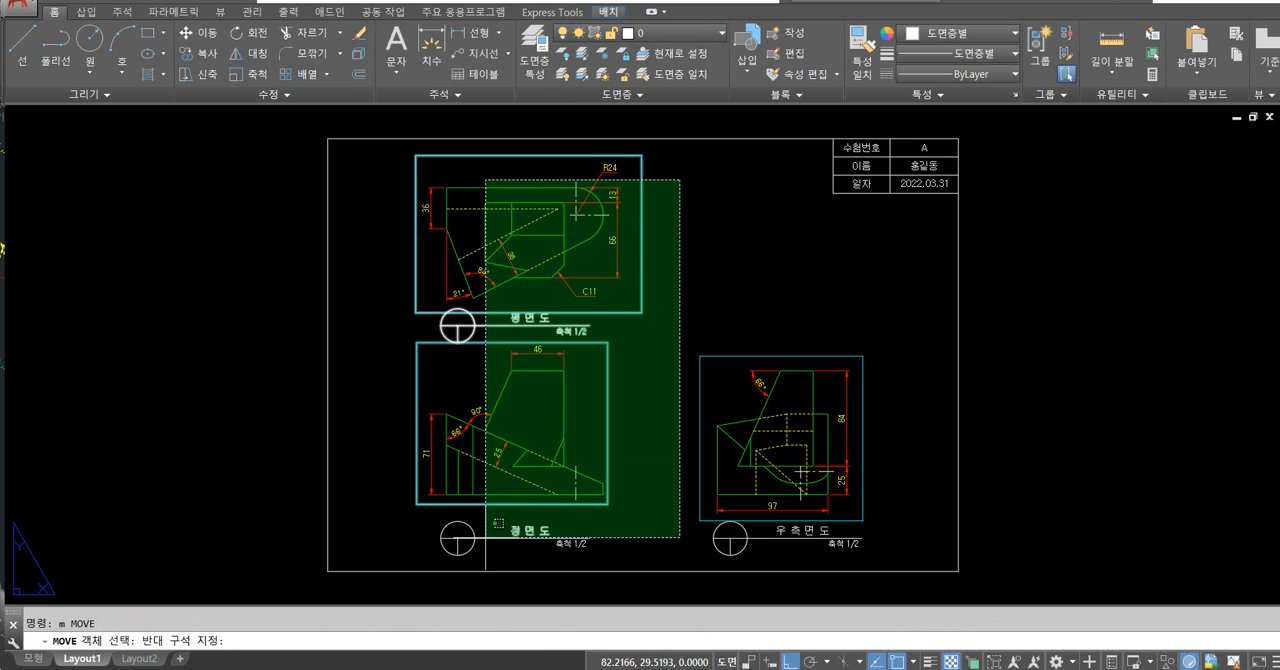
pyautogui.click(428, 543)
pyautogui.press('Return')
pyautogui.click(270, 373)
pyautogui.click(217, 390)
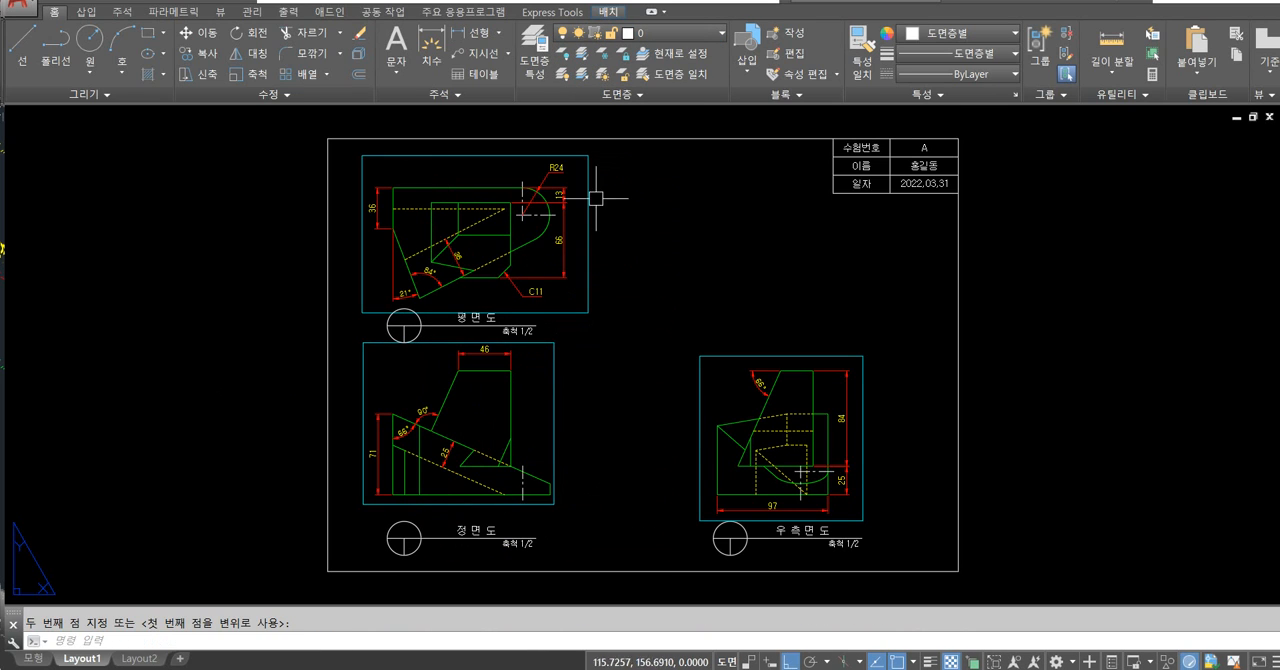
# Hide the 뷰포트 layer so that the viewport borders are not displayed on the sheet.
pyautogui.click(650, 33)
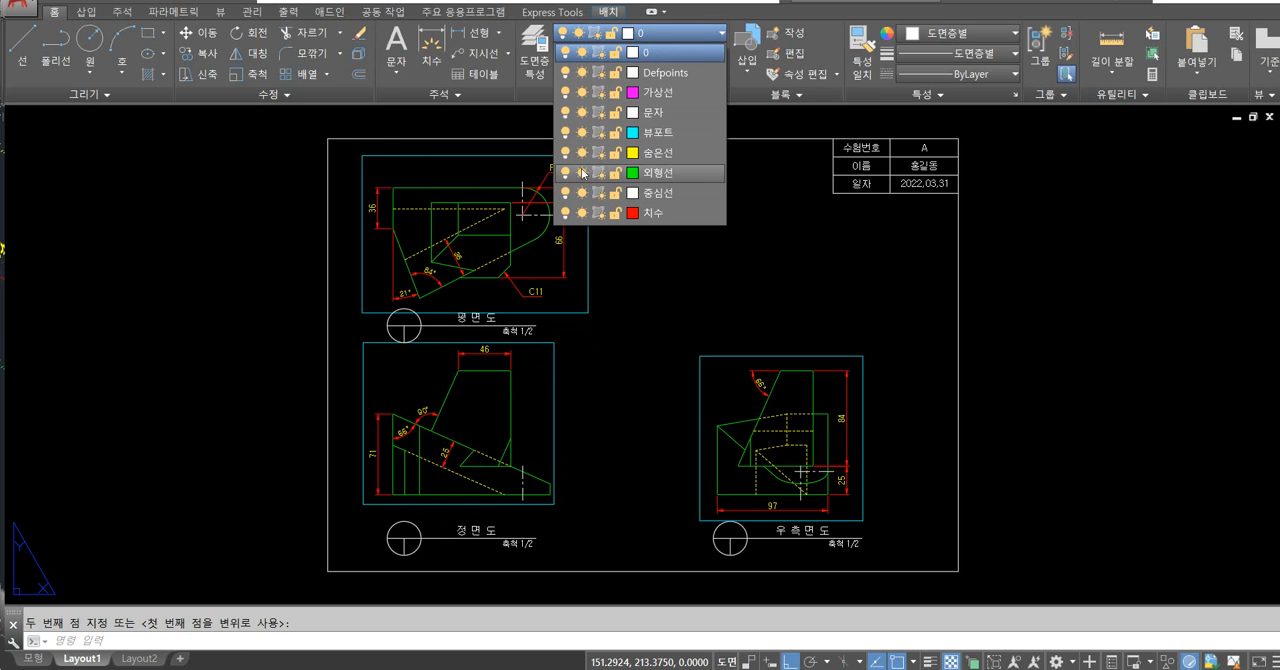
pyautogui.click(565, 133)
pyautogui.click(706, 306)
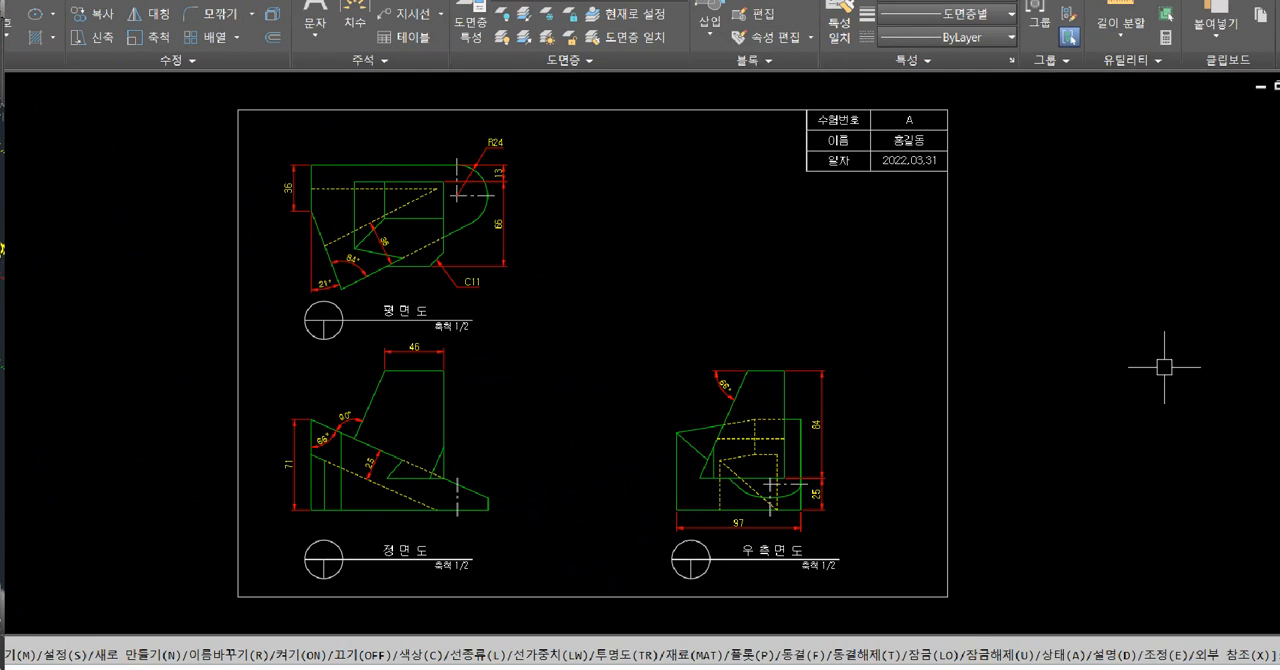
pyautogui.moveTo(876, 513)
pyautogui.mouseDown()
pyautogui.moveTo(806, 286)
pyautogui.moveTo(920, 462)
pyautogui.mouseUp()
pyautogui.moveTo(285, 240); pyautogui.dragTo(277, 438)
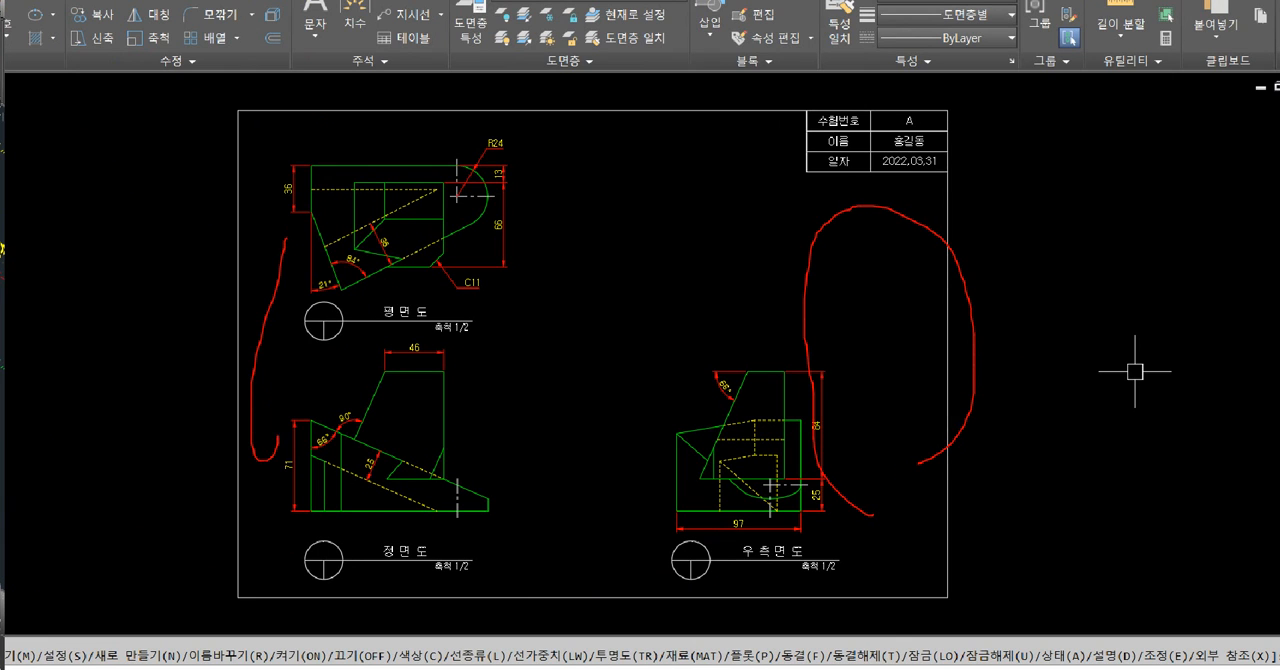
# Turn on the 뷰포트 layer so that the viewport borders are displayed on the sheet.
pyautogui.press('Escape')
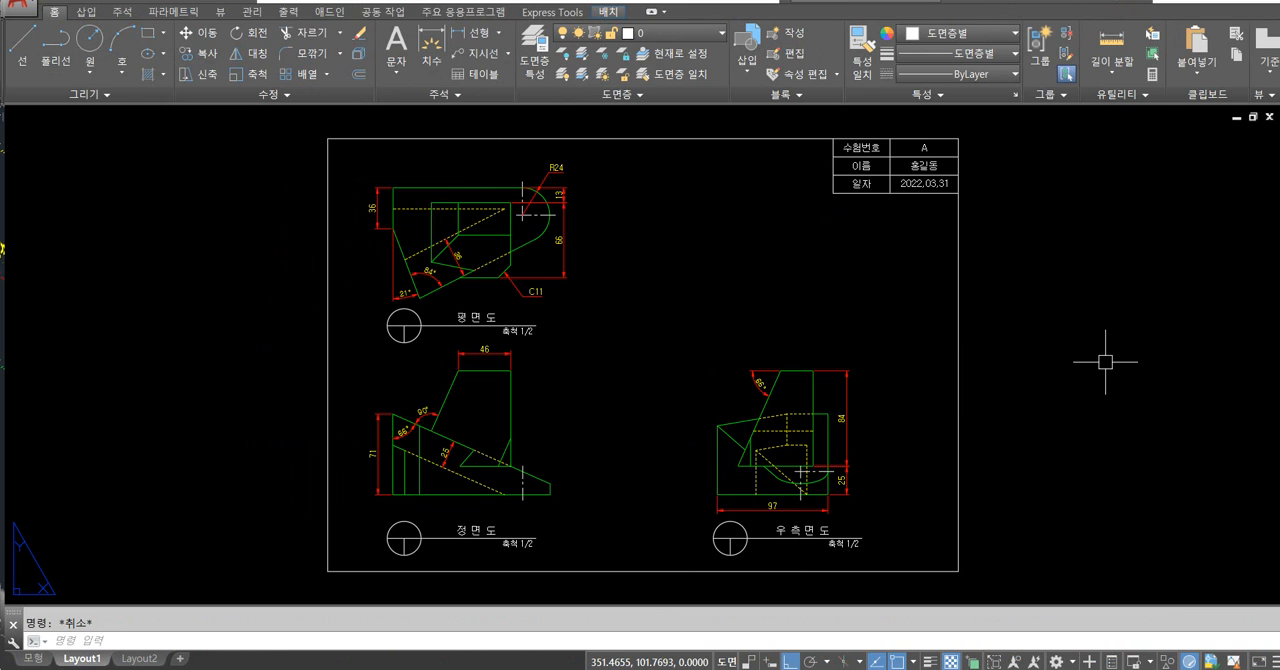
pyautogui.moveTo(1063, 284); pyautogui.dragTo(1053, 294, button='middle')
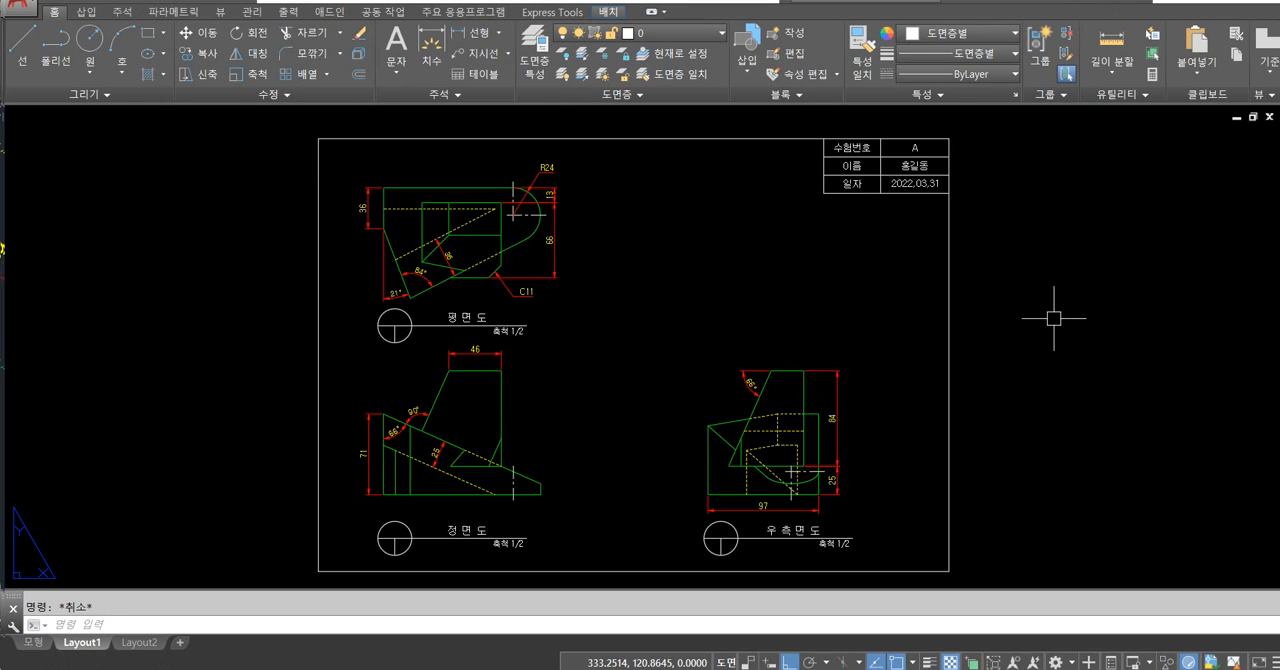
pyautogui.click(680, 33)
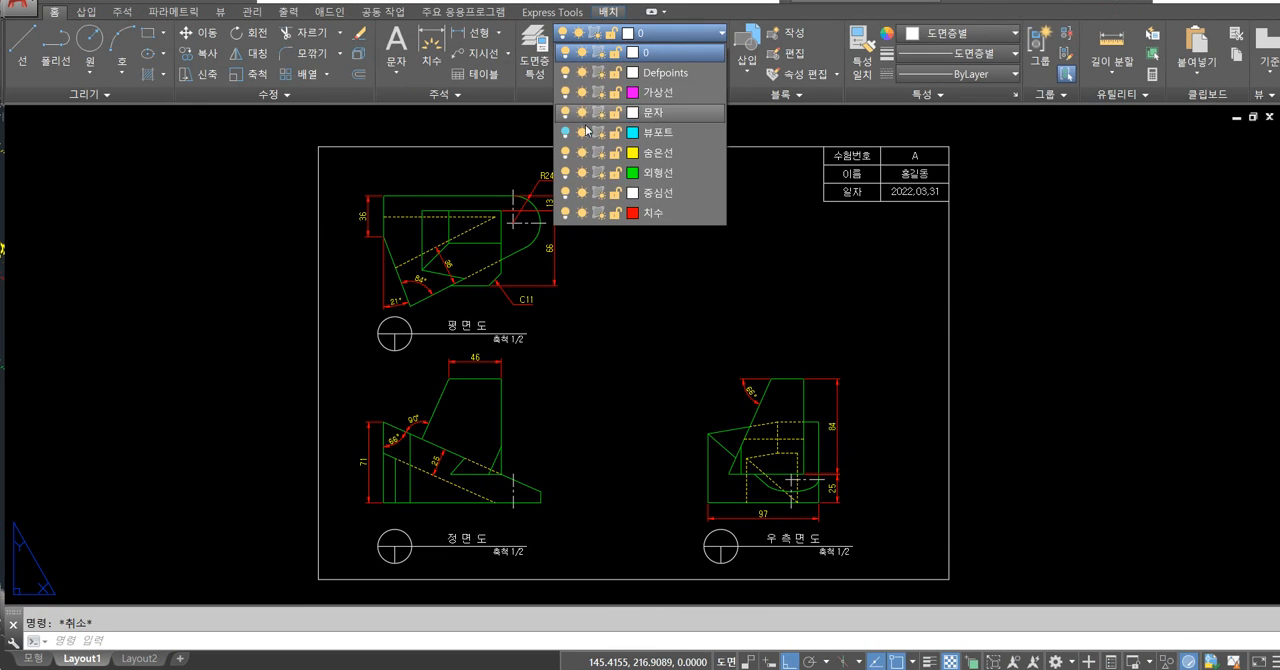
pyautogui.click(567, 135)
pyautogui.click(614, 232)
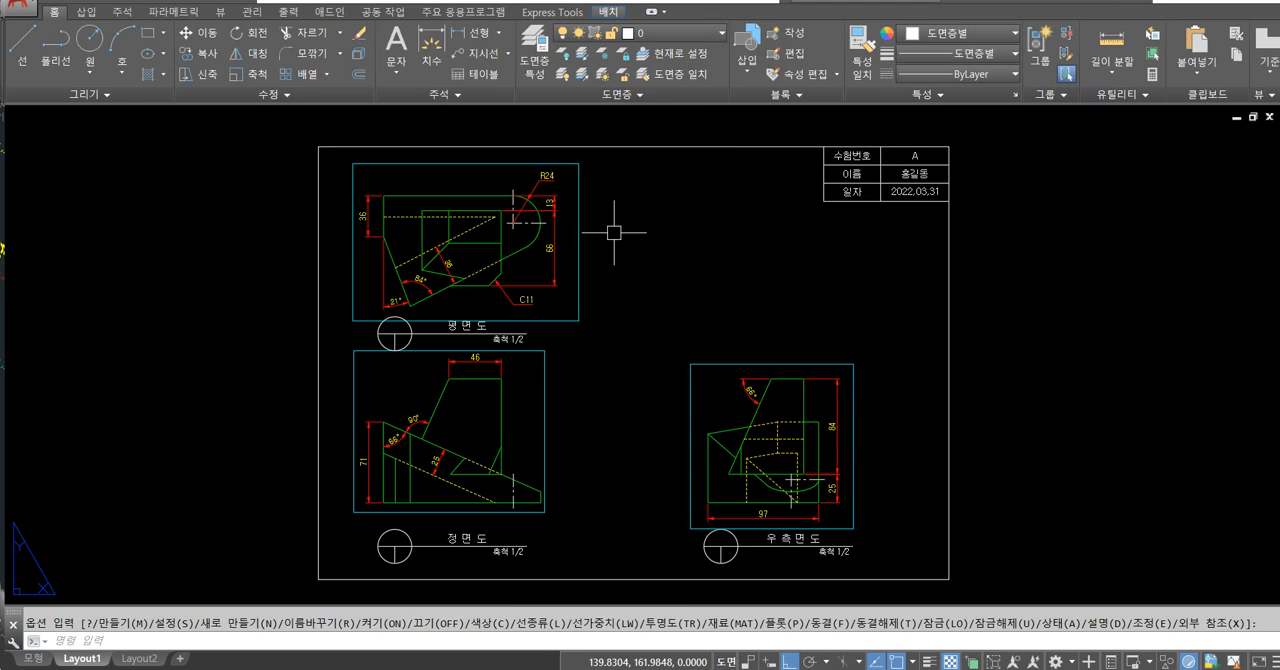
# Move the top and front view viewports with their titles about 26 units horizontally toward the side view and turn off the 뷰포트 layer.
pyautogui.write('m')
pyautogui.press('Return')
pyautogui.click(617, 171)
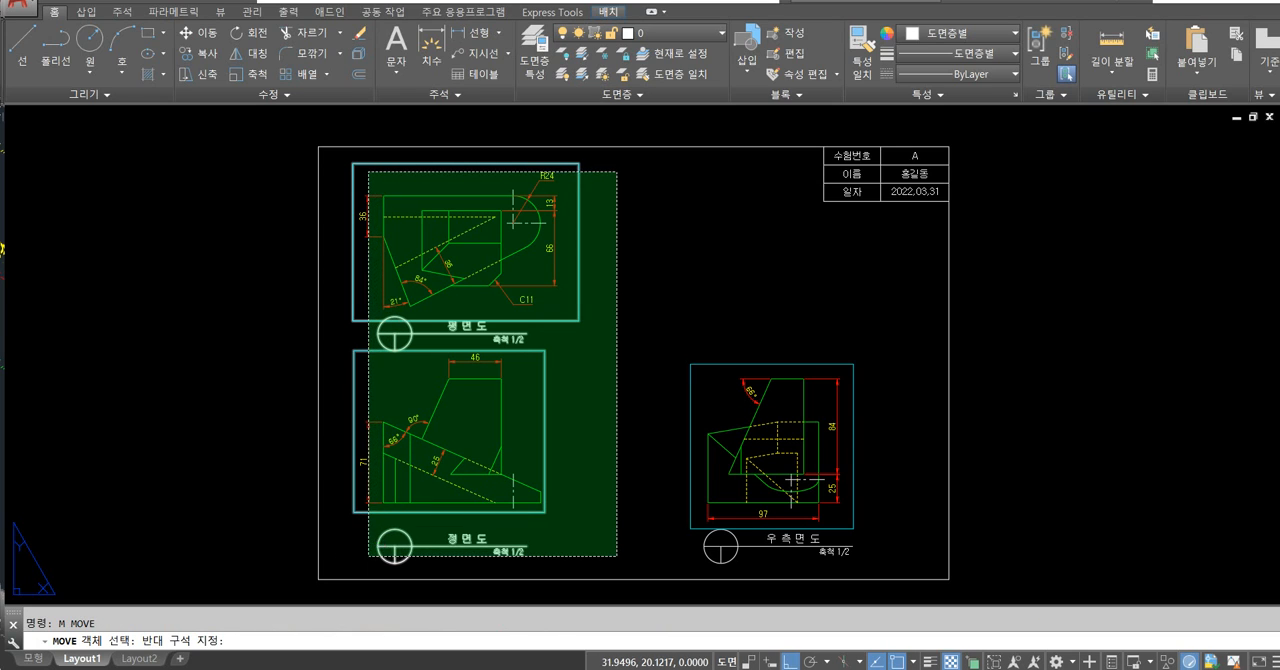
pyautogui.click(371, 557)
pyautogui.press('Return')
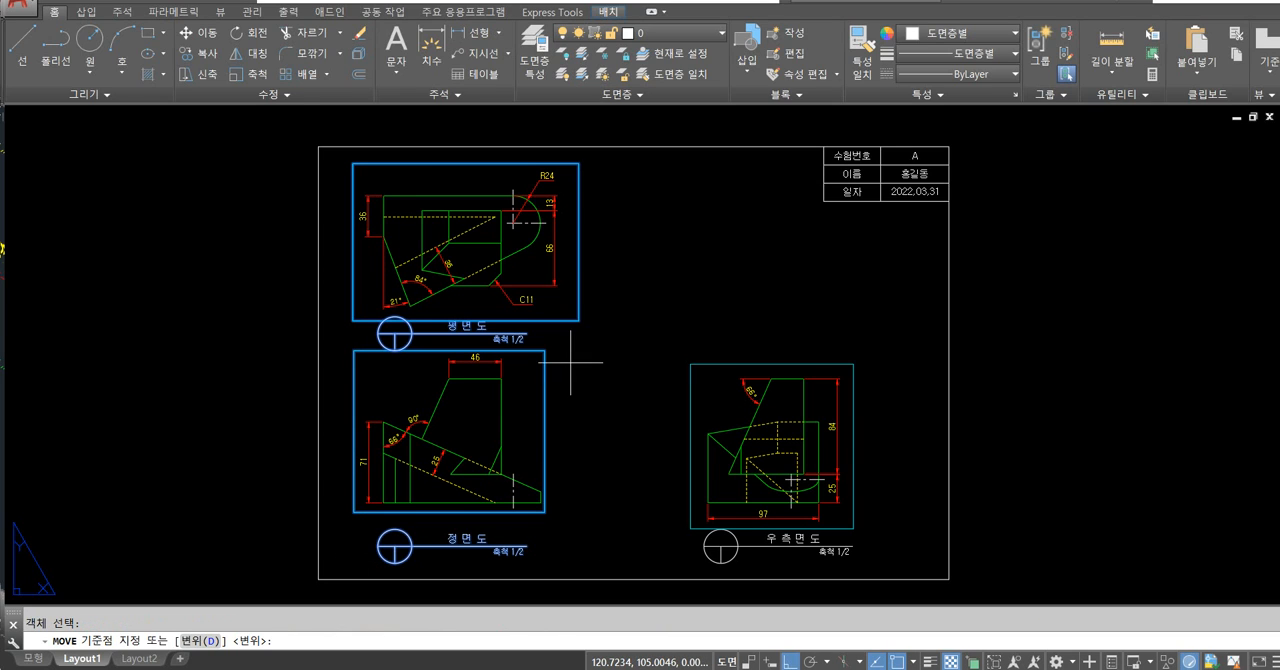
pyautogui.click(570, 362)
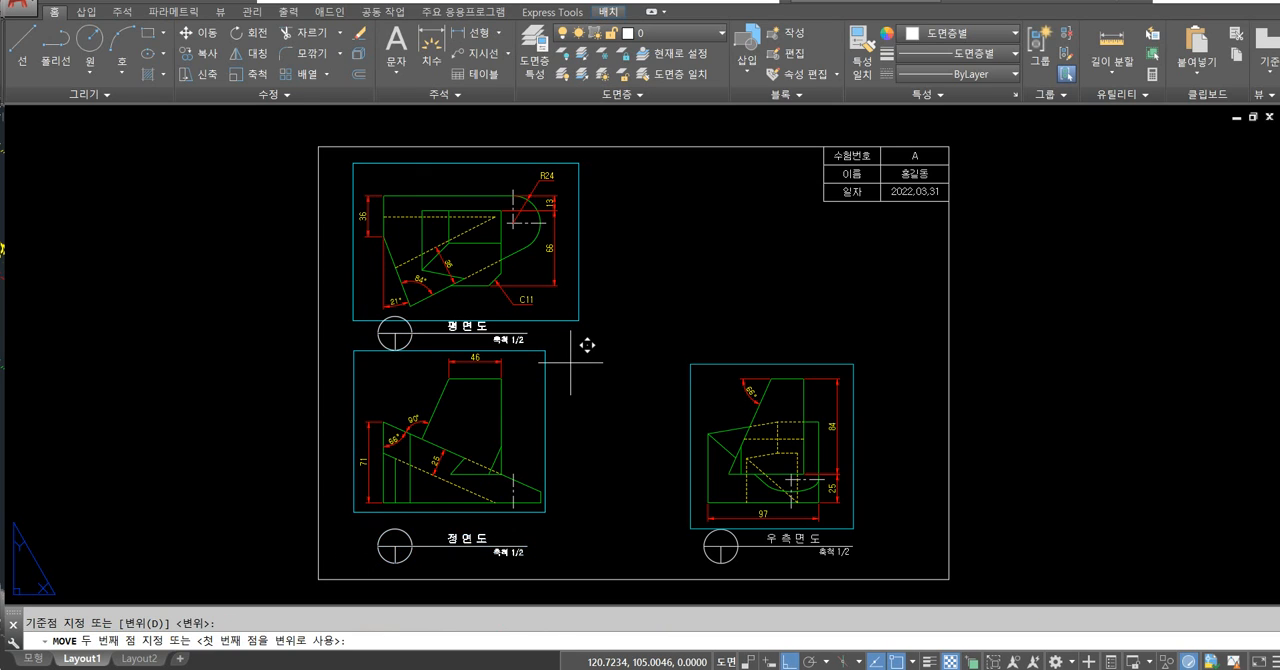
pyautogui.click(633, 385)
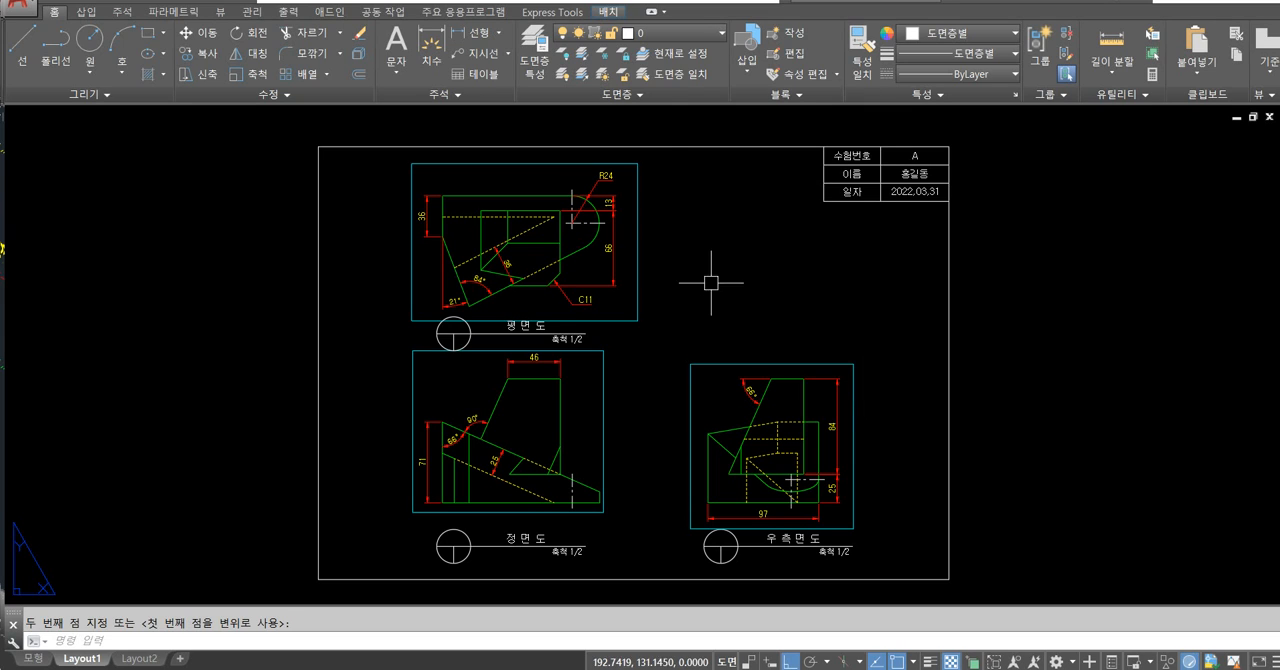
pyautogui.click(680, 33)
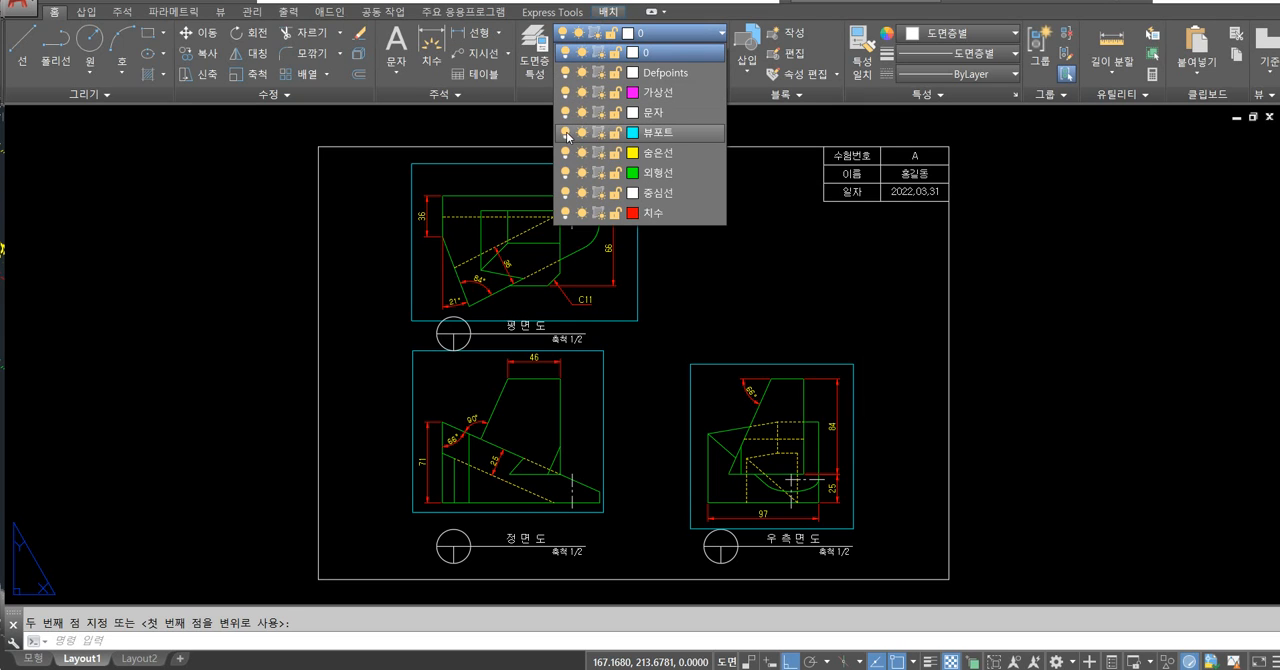
pyautogui.click(566, 133)
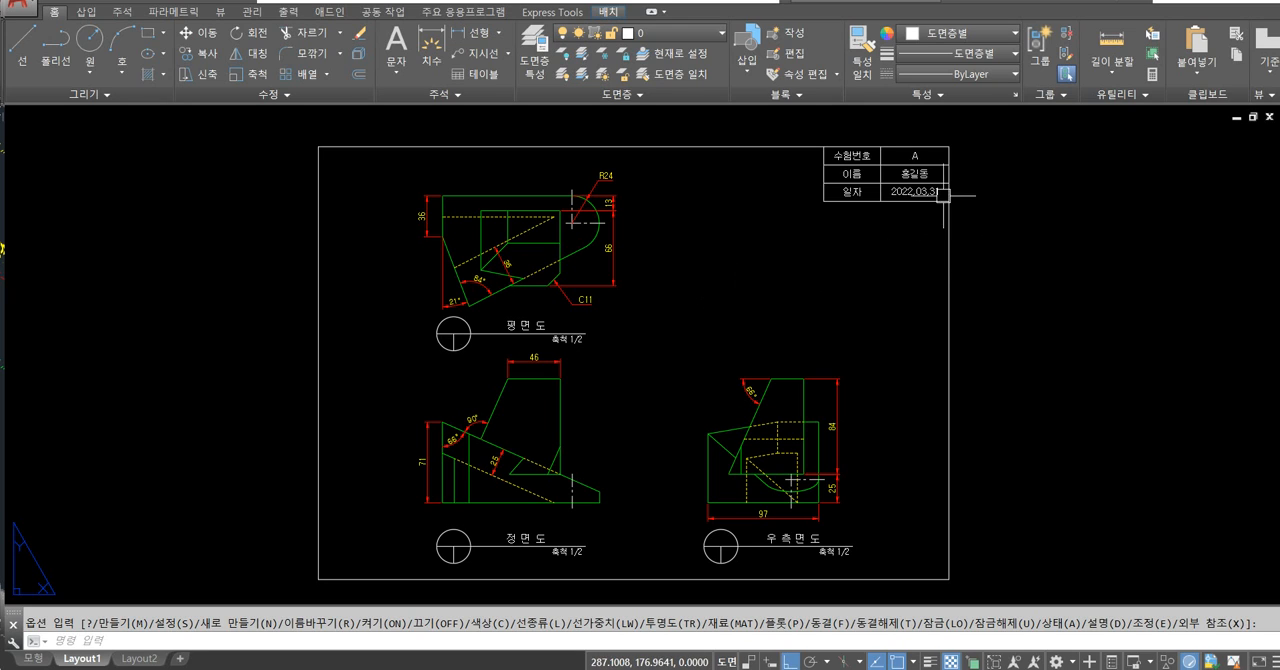
# Replace the commas in the title block's date with periods so that it reads 2022.03.31.
pyautogui.scroll(5, 935, 162)
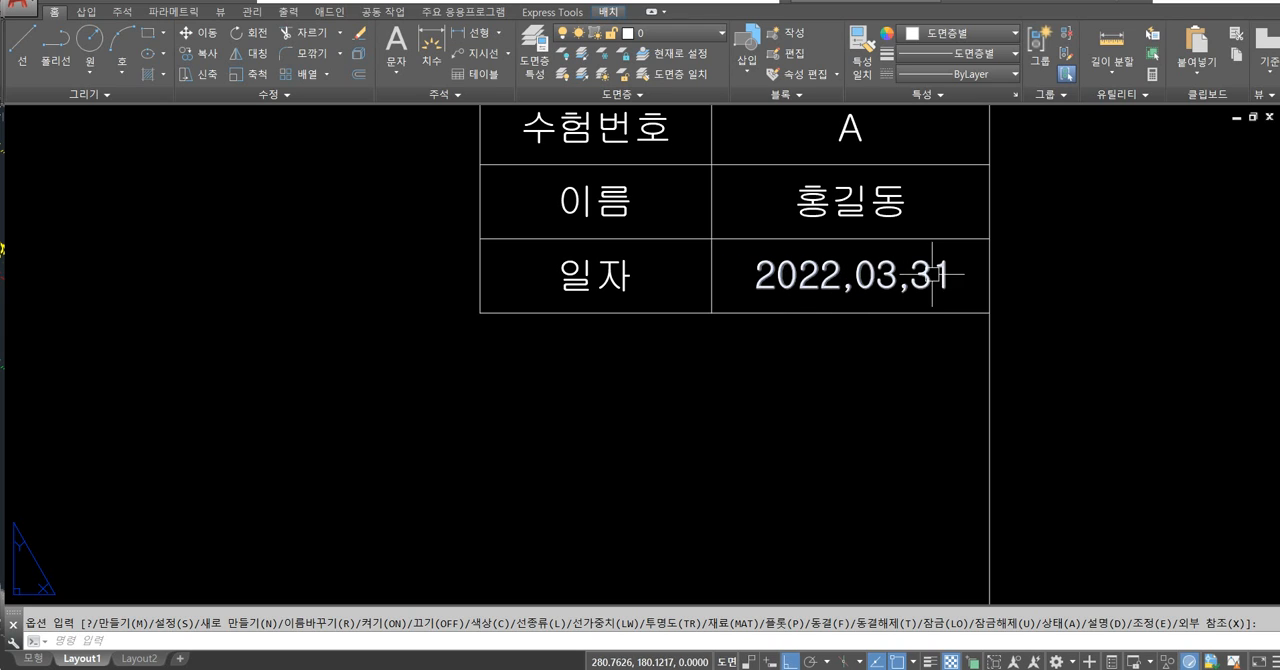
pyautogui.click(870, 279)
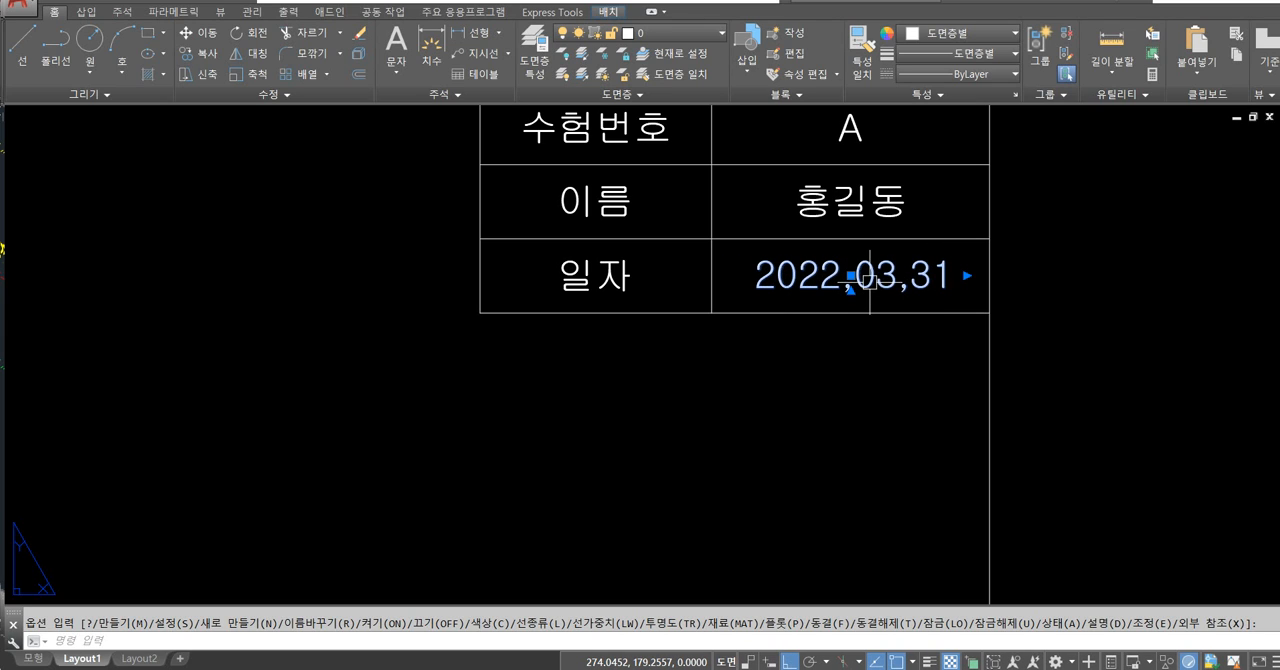
pyautogui.doubleClick(852, 280)
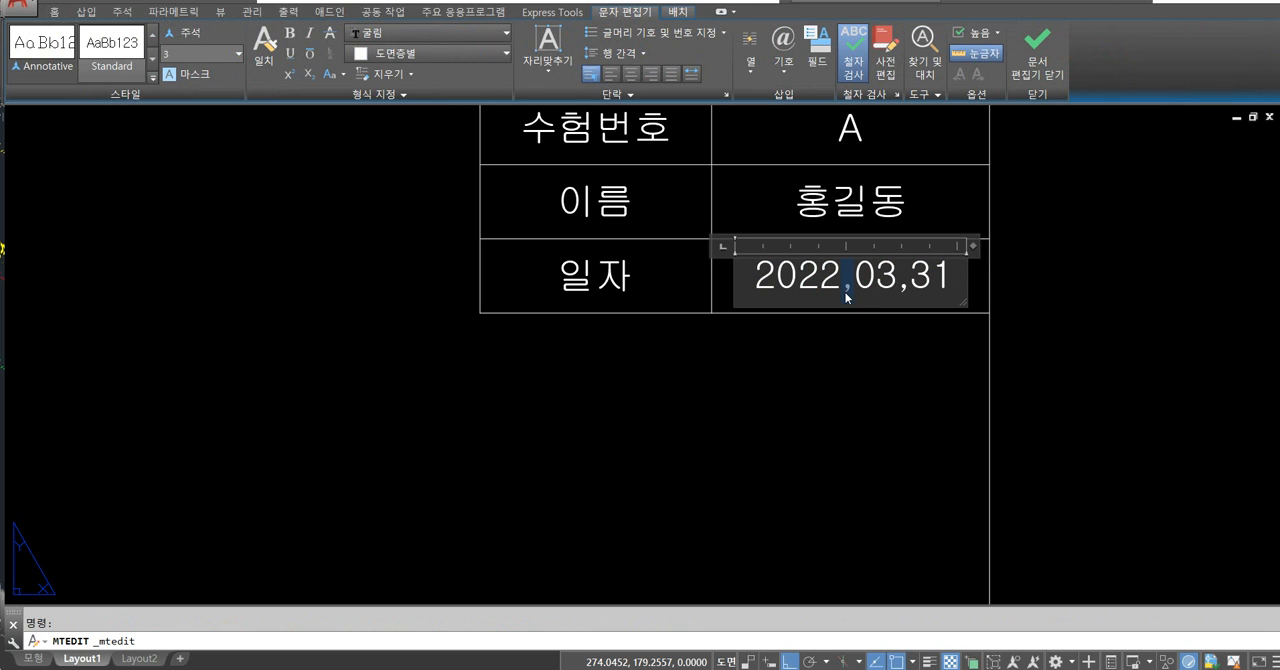
pyautogui.click(908, 322)
pyautogui.click(899, 275)
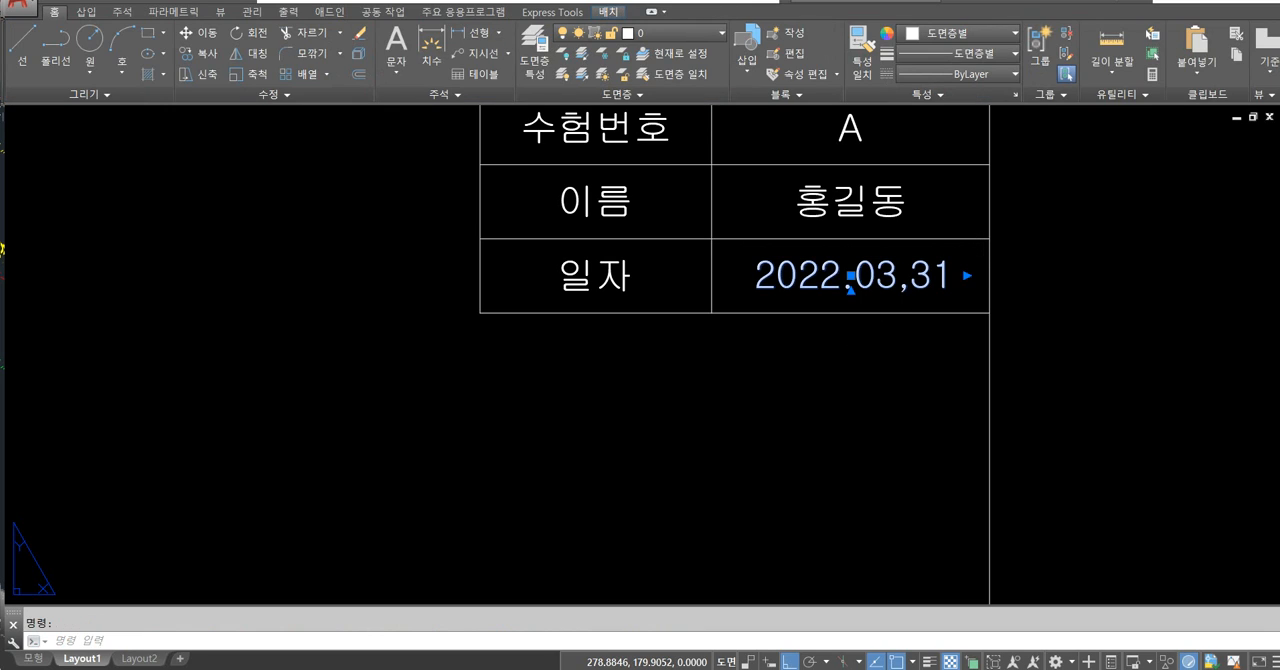
pyautogui.doubleClick(904, 284)
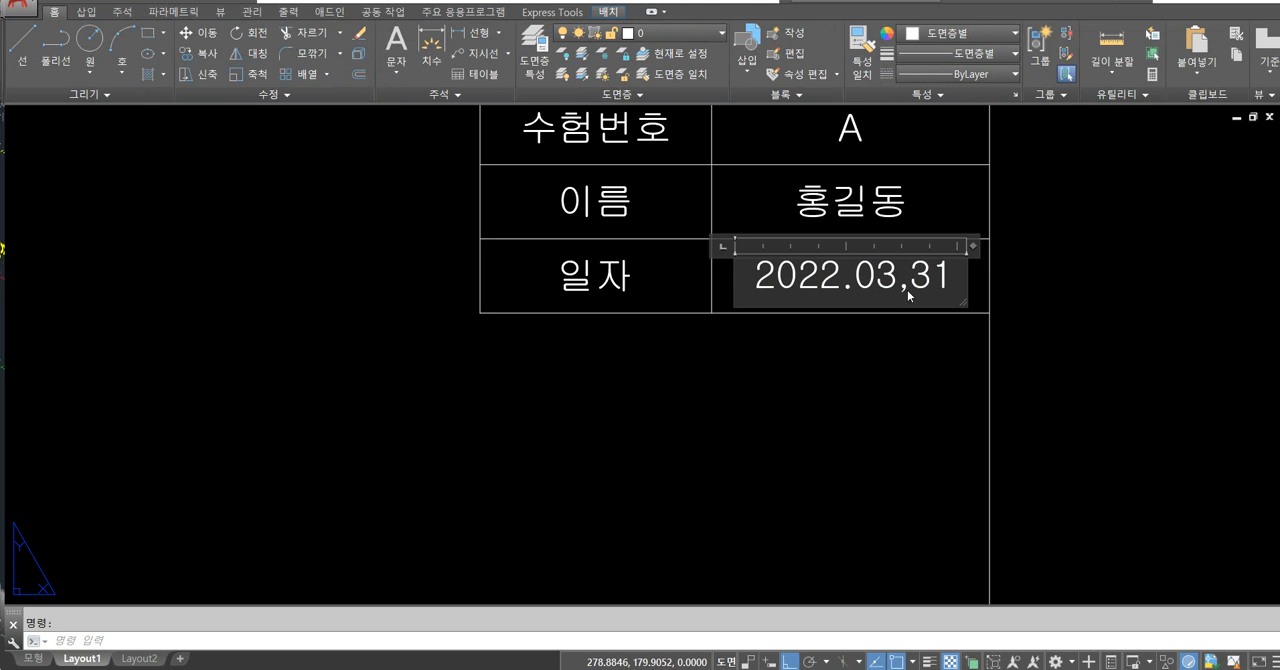
pyautogui.press('BackSpace')
pyautogui.write('.')
pyautogui.click(882, 400)
pyautogui.scroll(-3, 718, 407)
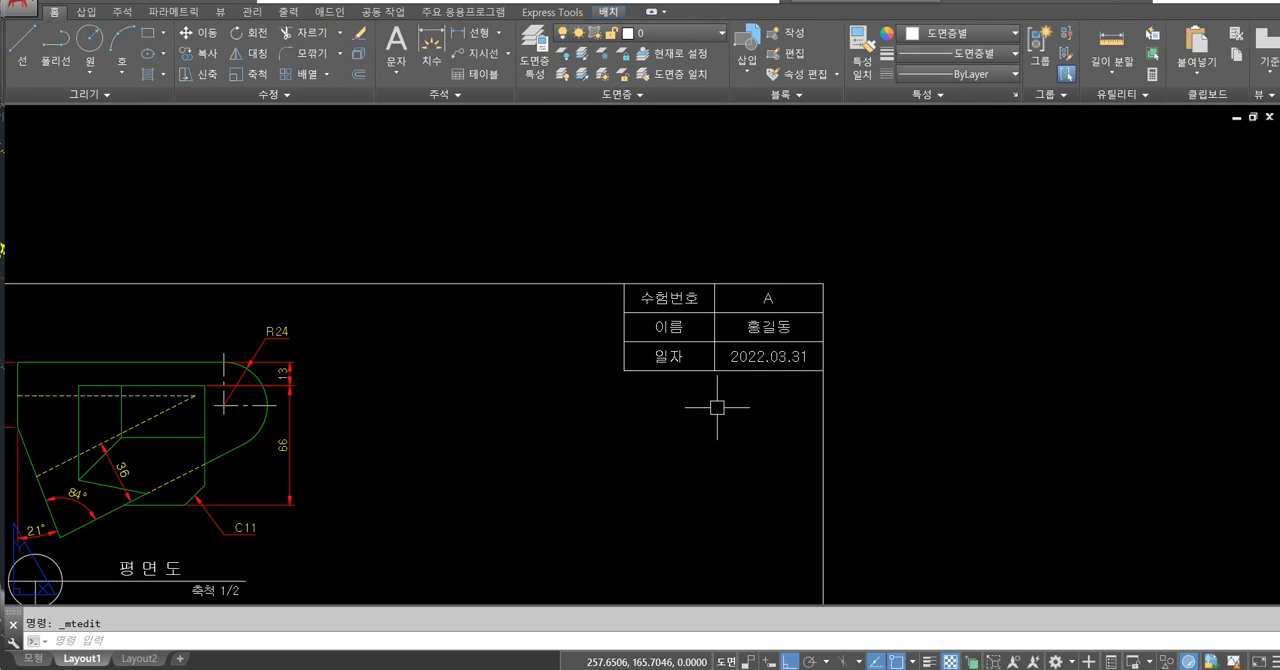
# Zoom to the full sheet in the layout and turn Ortho mode off.
pyautogui.moveTo(666, 434); pyautogui.dragTo(823, 308, button='middle')
pyautogui.press('F8')
pyautogui.press('F8')
pyautogui.scroll(-2, 690, 330)
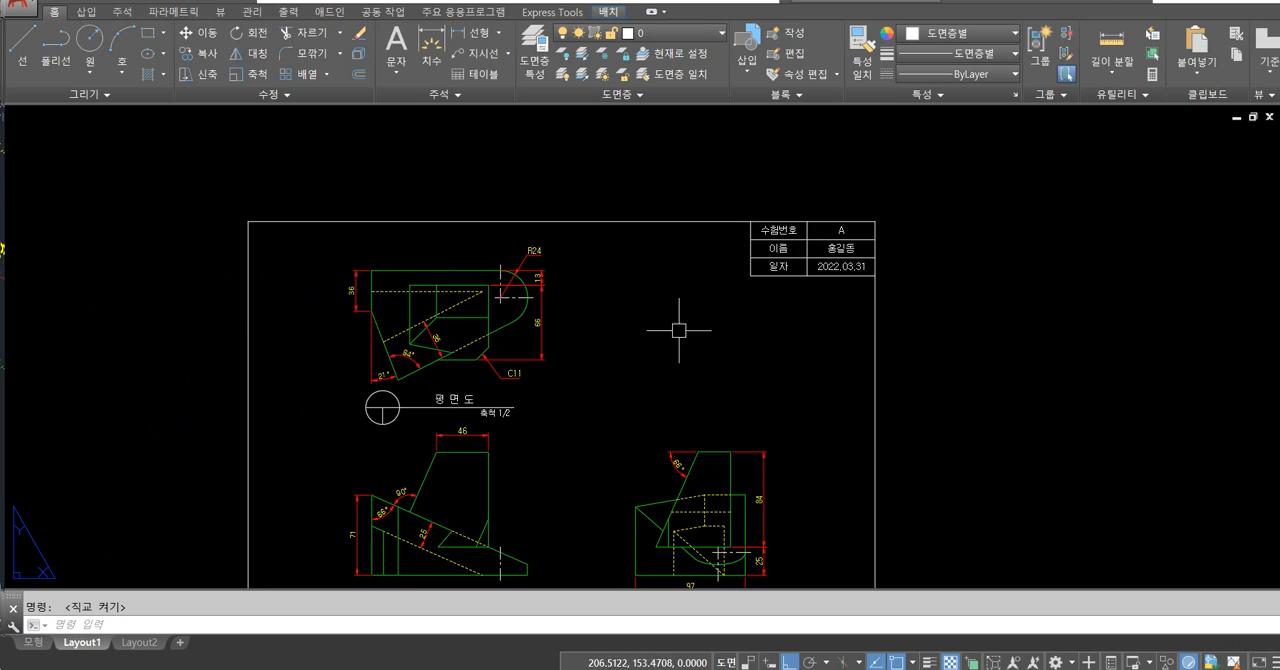
pyautogui.write('z')
pyautogui.press('Return')
pyautogui.write('a')
pyautogui.press('Return')
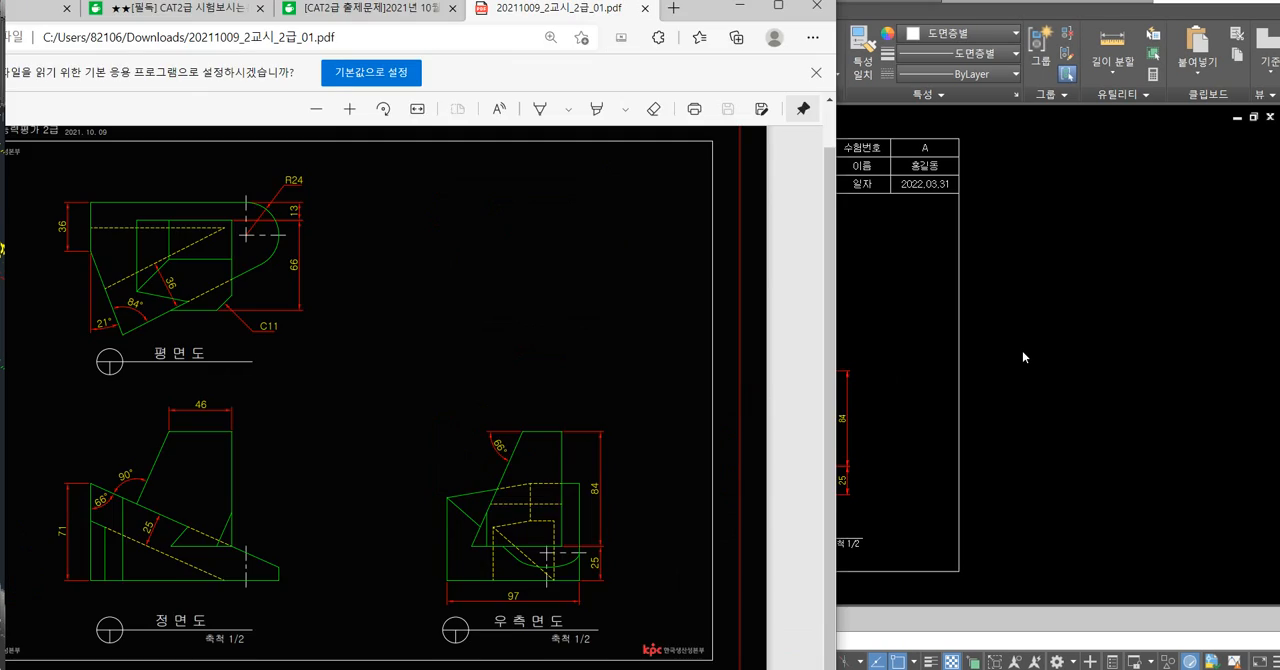
pyautogui.click(1022, 351)
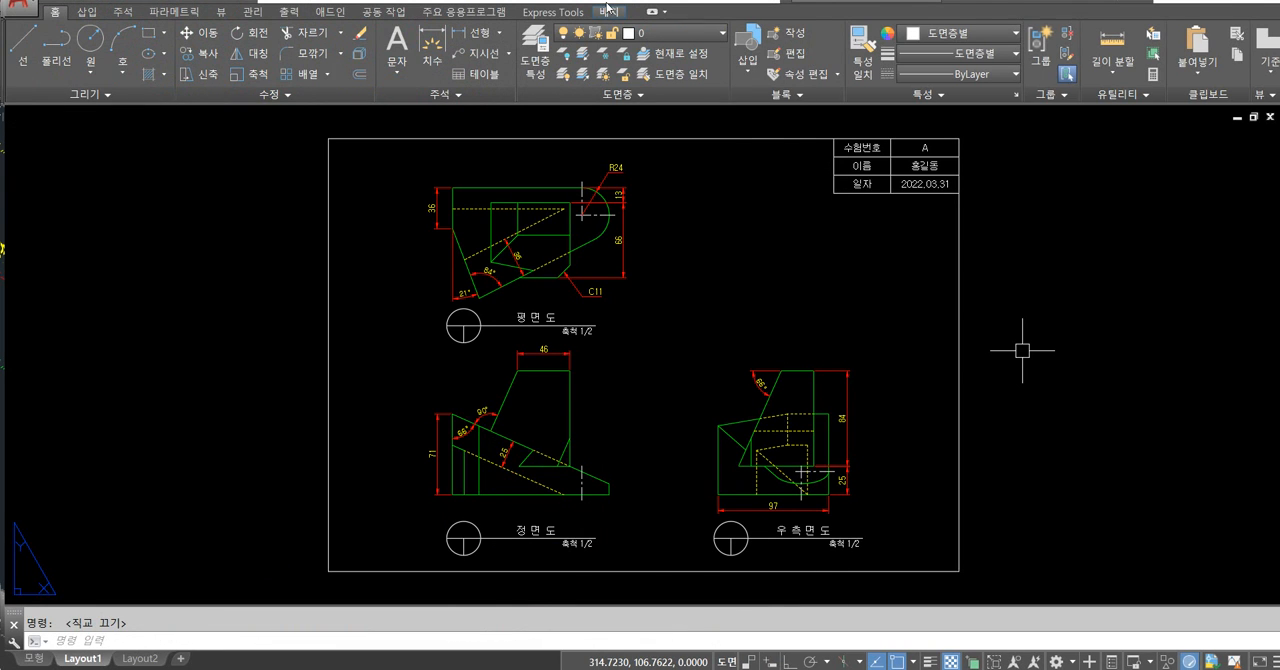
# Place the drawing window beside the reference PDF 20211009_2교시_2급_01.pdf and compare the views in both.
pyautogui.moveTo(606, 2); pyautogui.dragTo(1022, 33)
pyautogui.moveTo(900, 338); pyautogui.dragTo(660, 336, button='middle')
pyautogui.scroll(4, 695, 231)
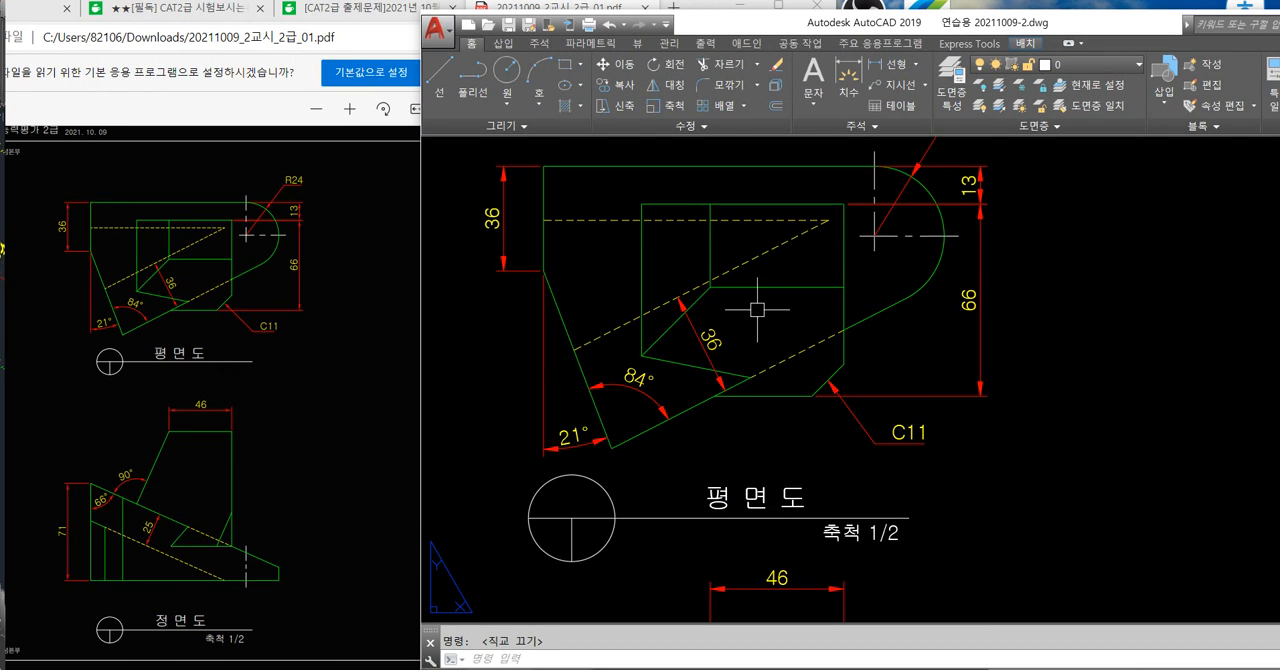
pyautogui.scroll(-5, 757, 310)
pyautogui.moveTo(800, 332); pyautogui.dragTo(778, 383, button='middle')
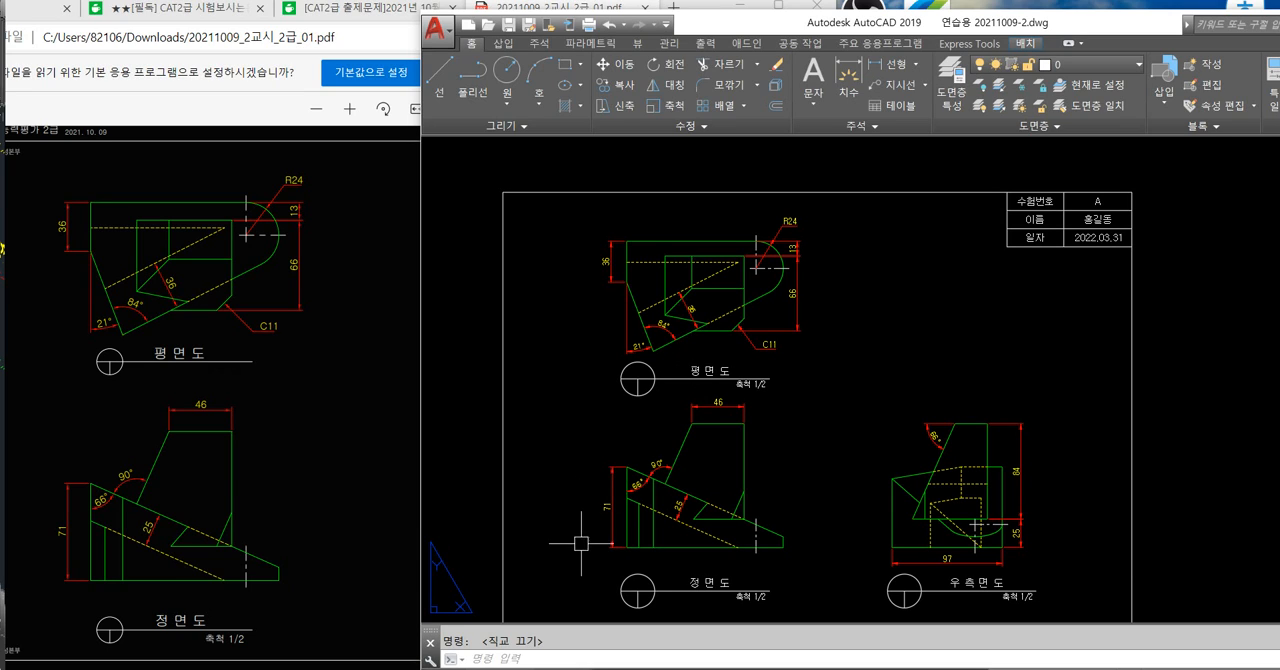
pyautogui.moveTo(797, 27); pyautogui.dragTo(806, 13)
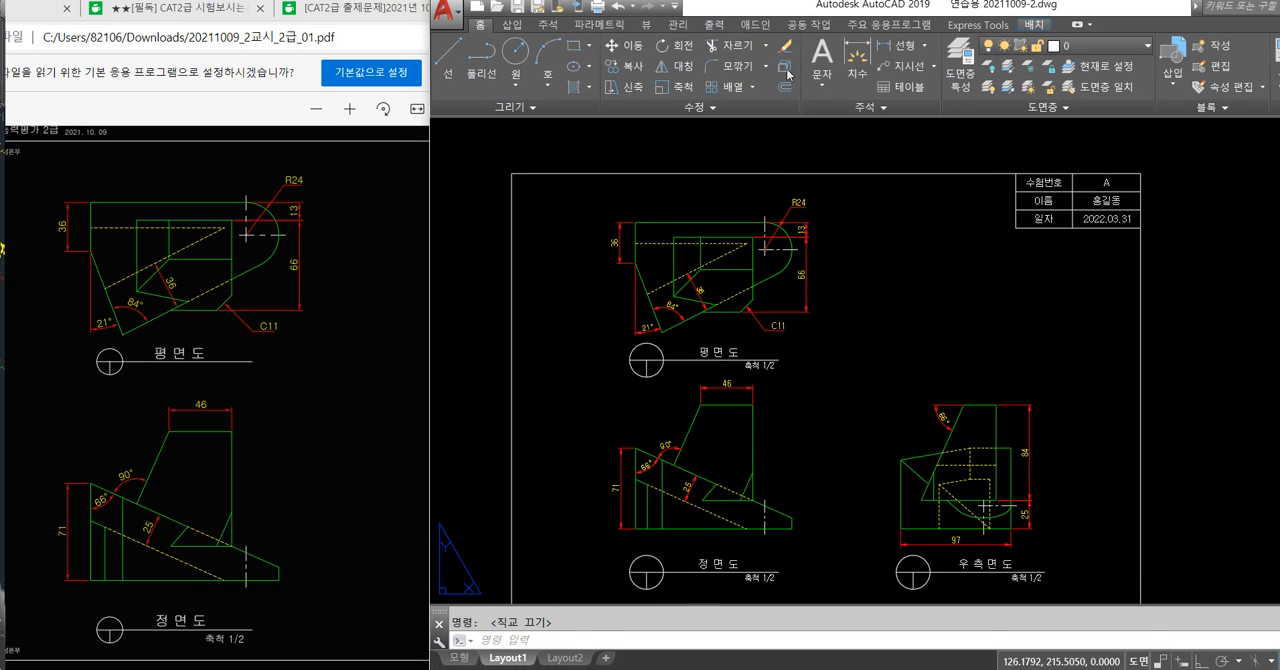
# Set the global linetype scale to 0.5 with LTSCALE in Layout1.
pyautogui.click(458, 662)
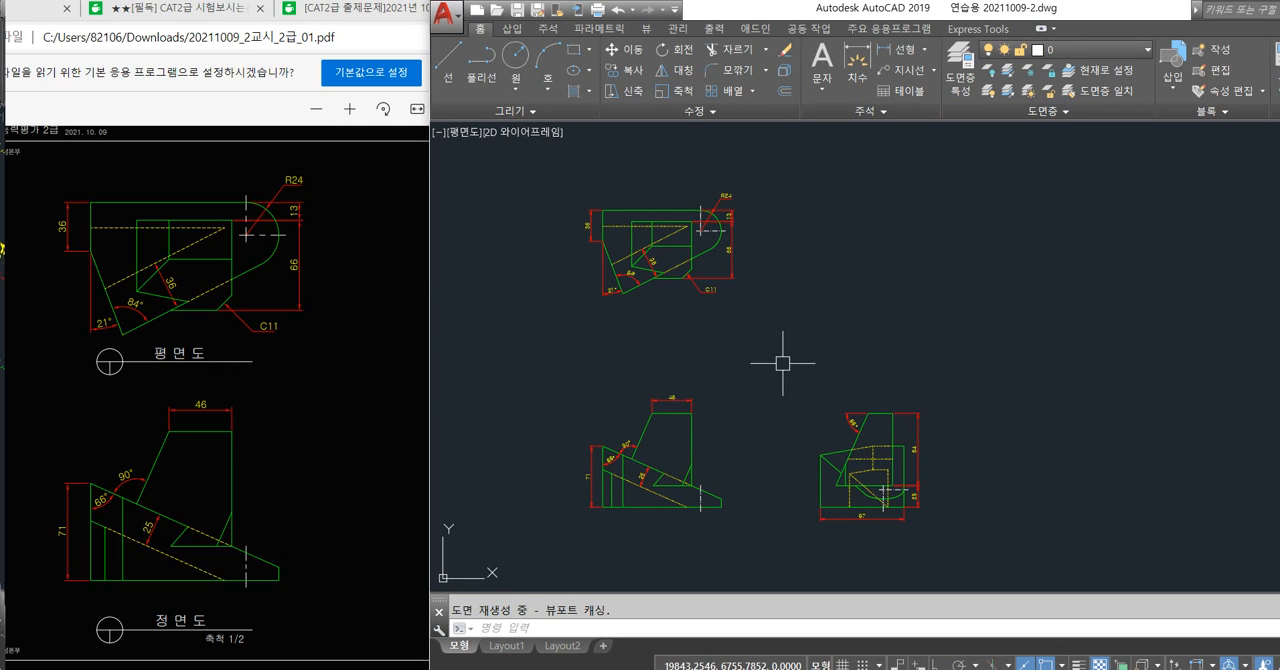
pyautogui.click(508, 646)
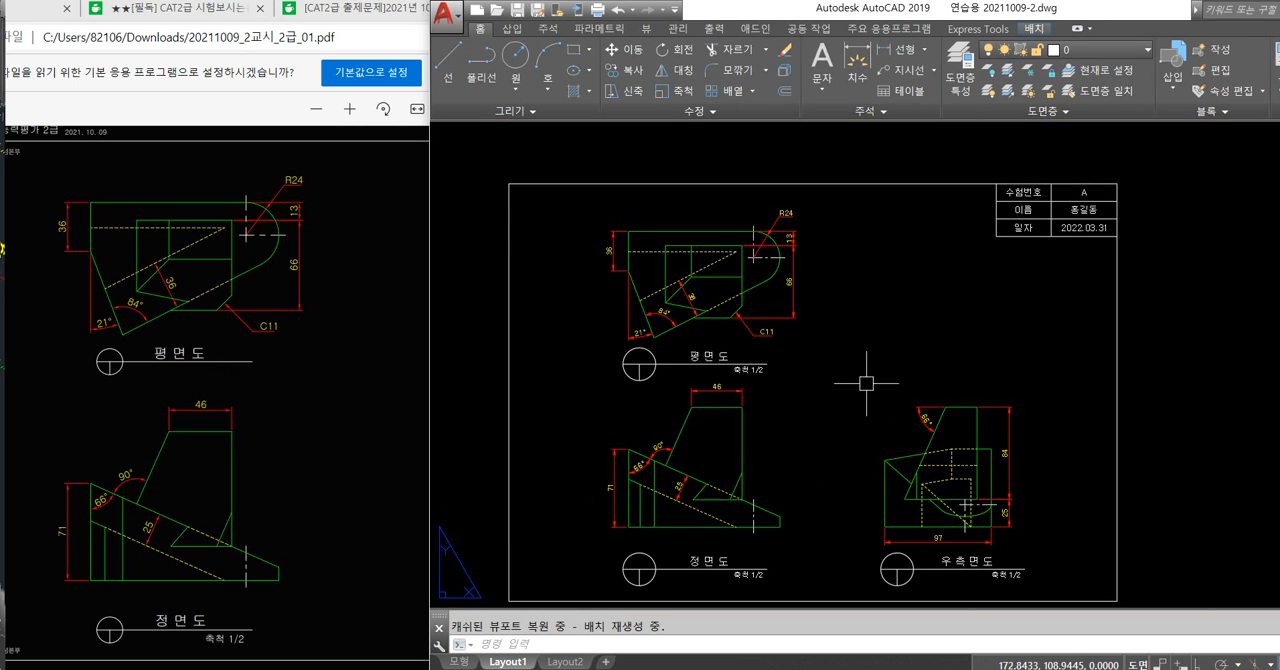
pyautogui.moveTo(841, 407); pyautogui.dragTo(819, 388, button='middle')
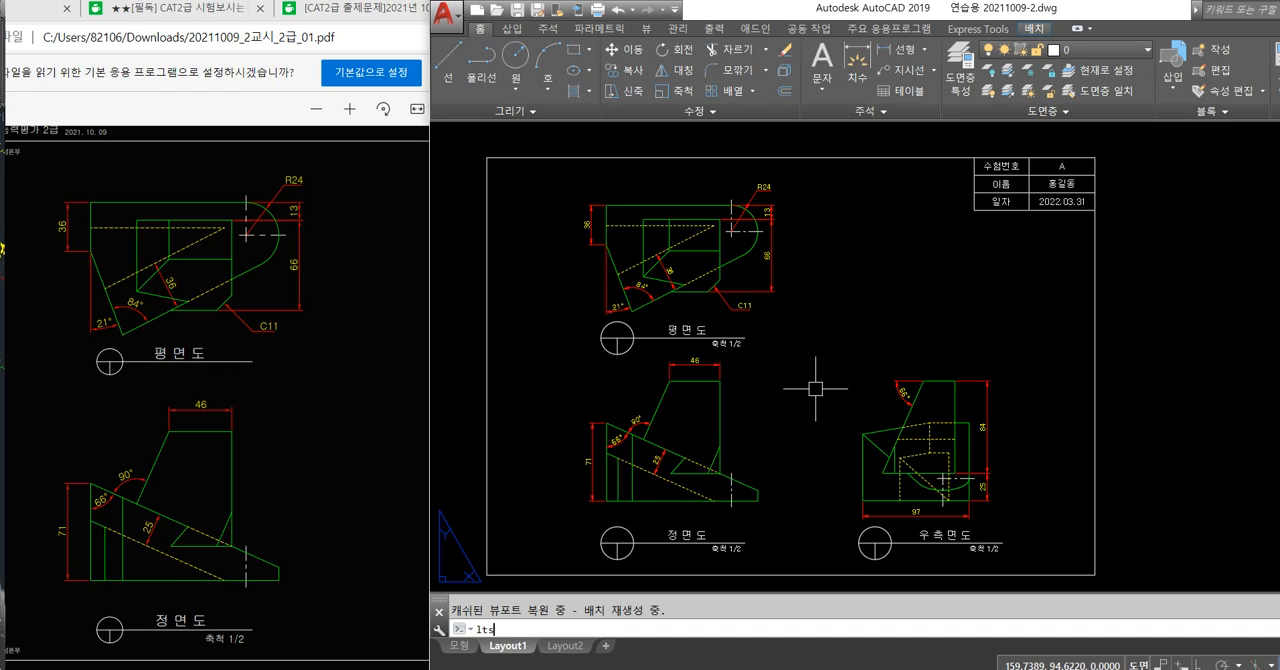
pyautogui.press('Return')
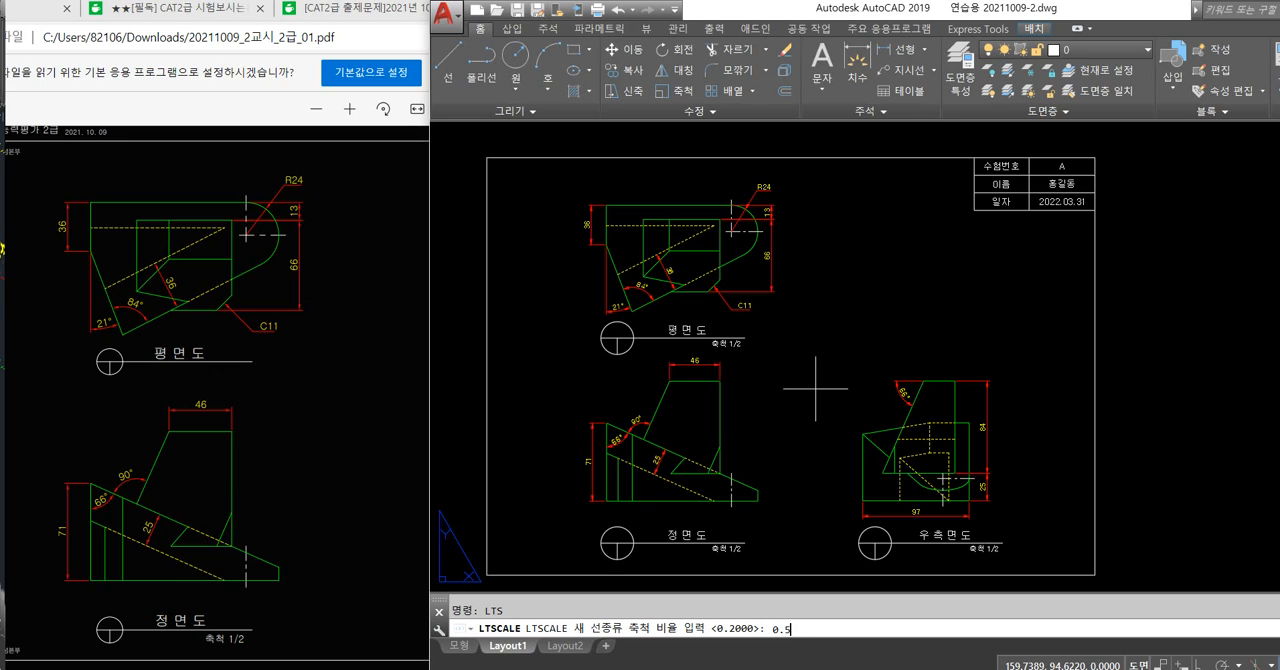
pyautogui.press('Return')
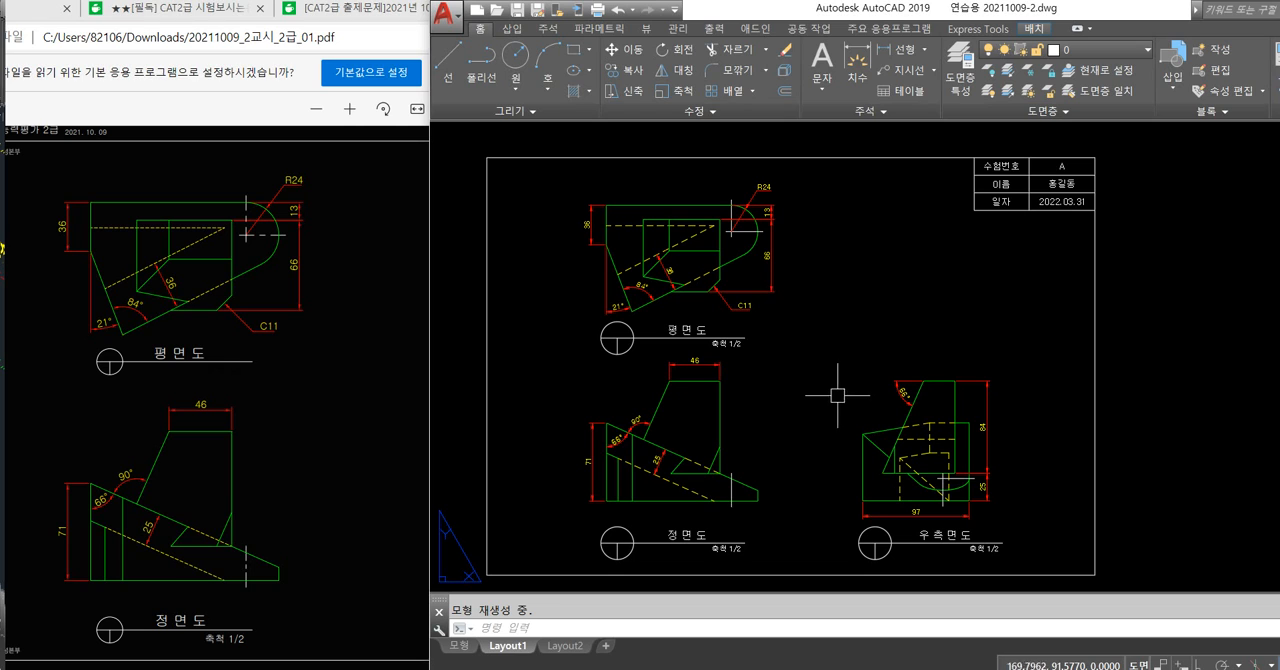
# Examine the dash spacing of the hidden and center lines in model space and in Layout1.
pyautogui.click(458, 645)
pyautogui.scroll(4, 688, 477)
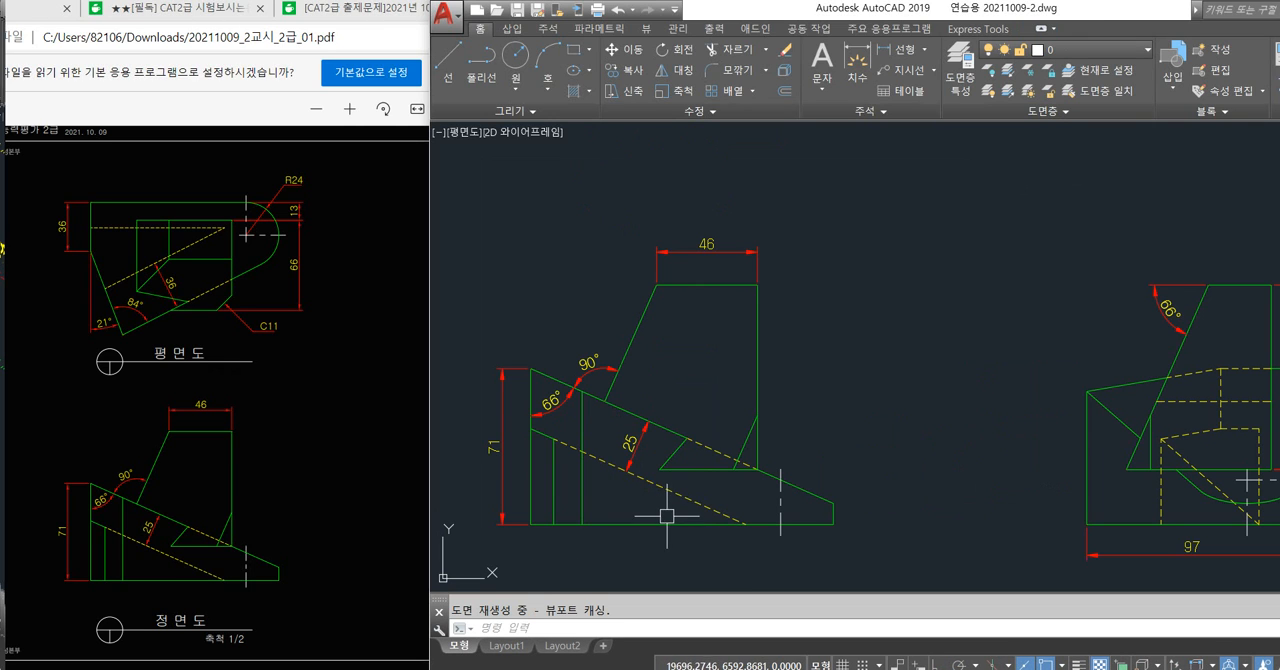
pyautogui.click(506, 646)
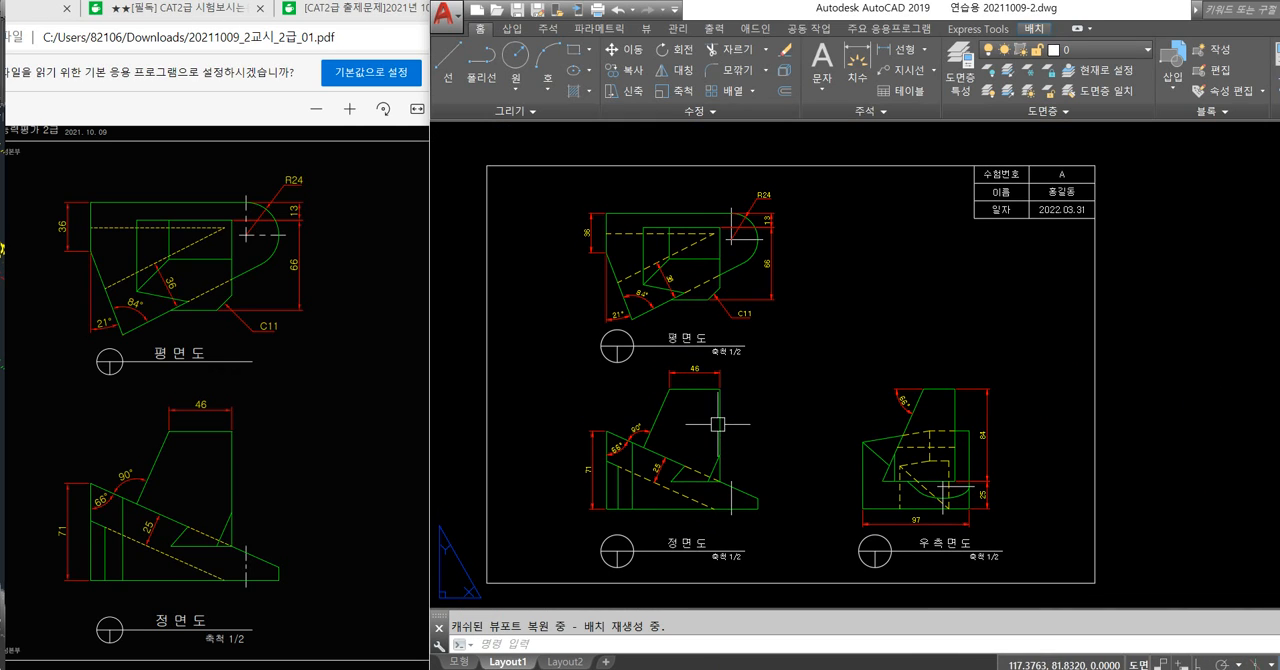
pyautogui.scroll(3, 655, 254)
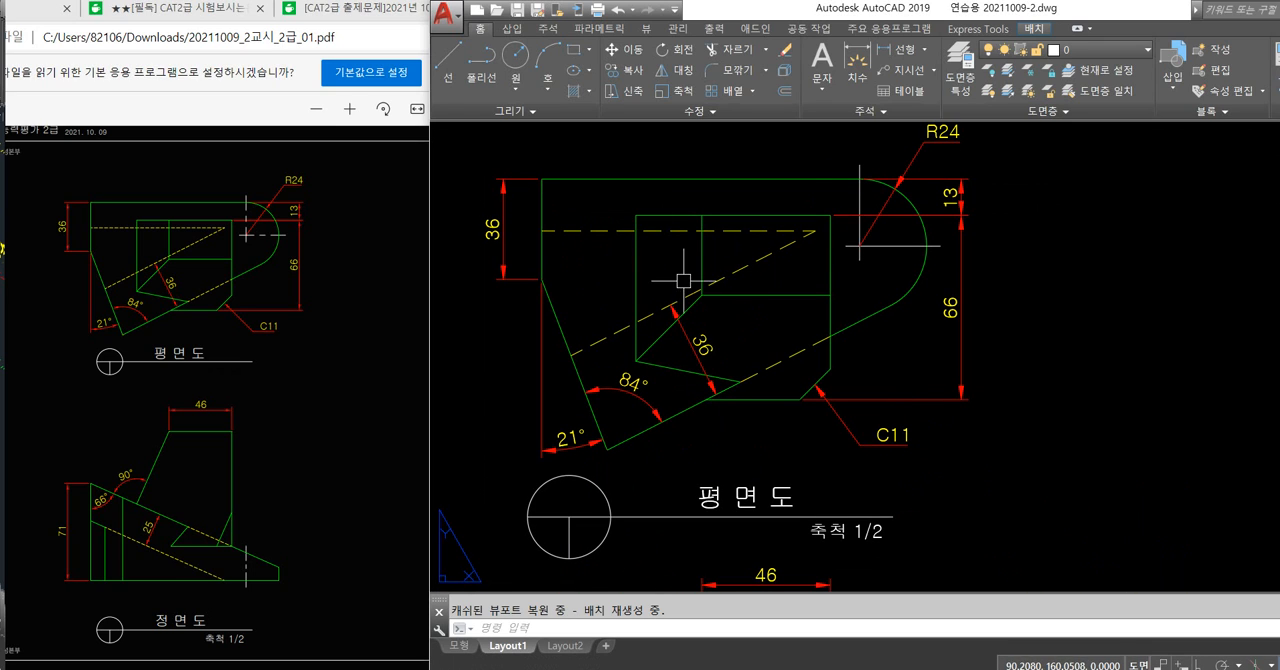
pyautogui.scroll(-2, 684, 281)
pyautogui.scroll(-1, 700, 310)
pyautogui.scroll(1, 664, 388)
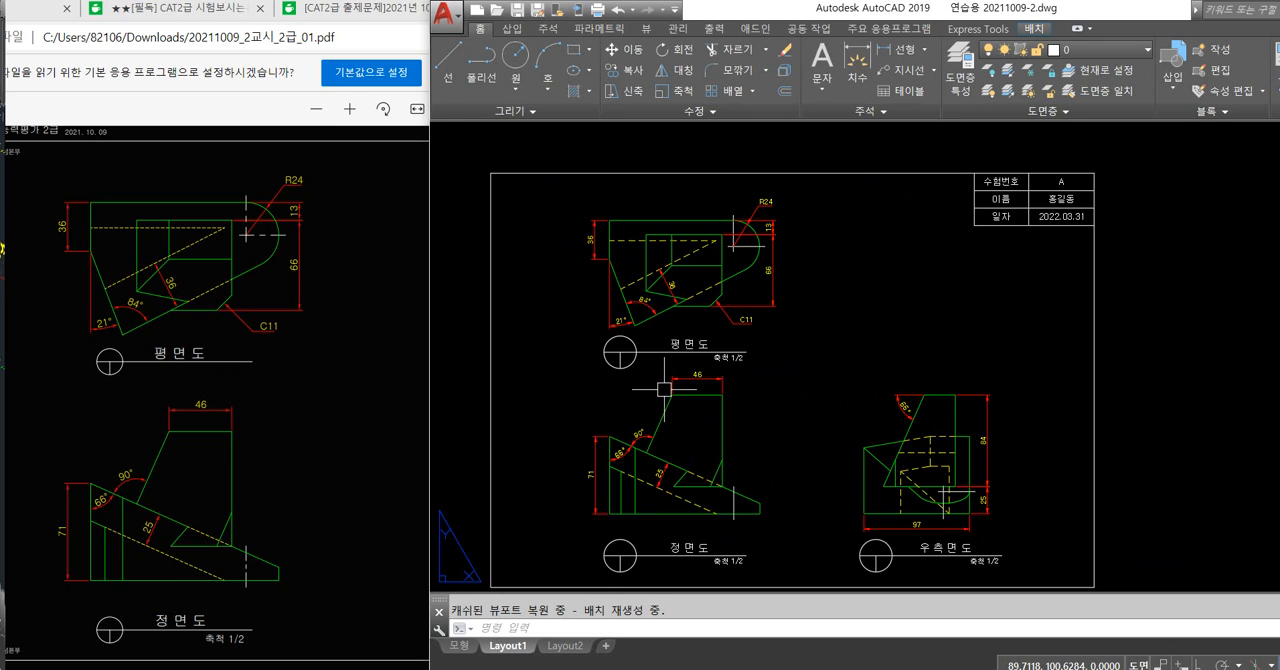
# Set the global linetype scale to 0.3 with LTSCALE in Layout1.
pyautogui.moveTo(823, 359); pyautogui.dragTo(814, 331, button='middle')
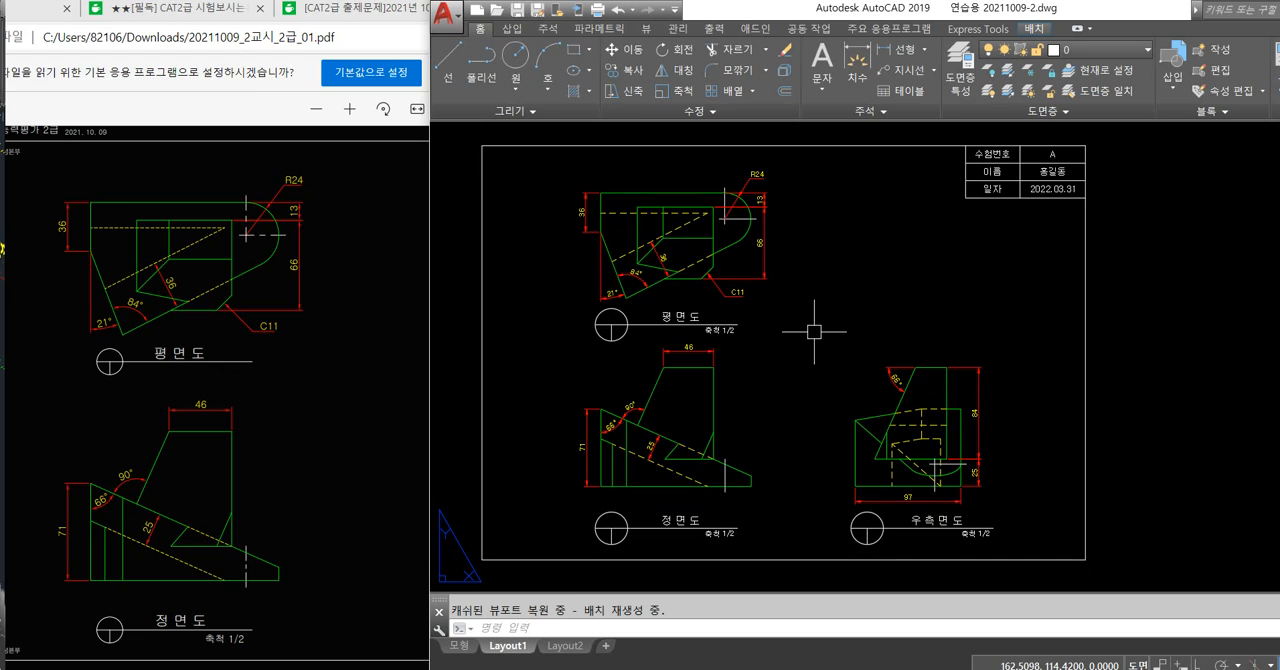
pyautogui.press('Return')
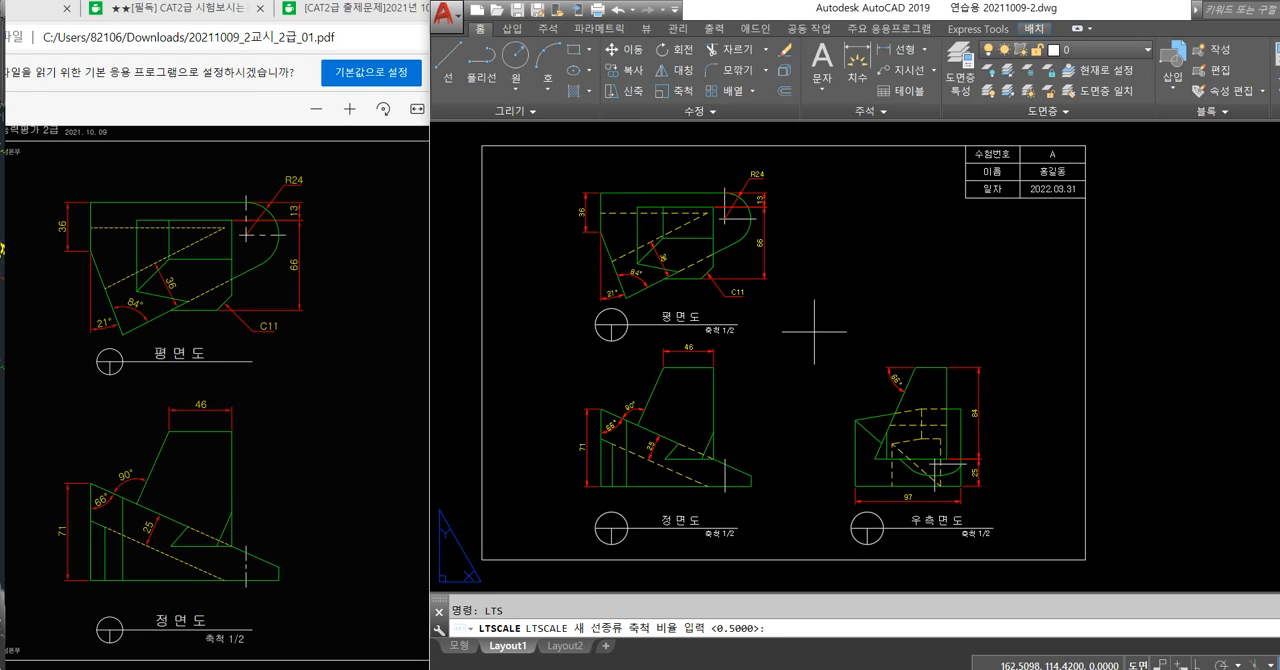
pyautogui.write('0.3')
pyautogui.press('Return')
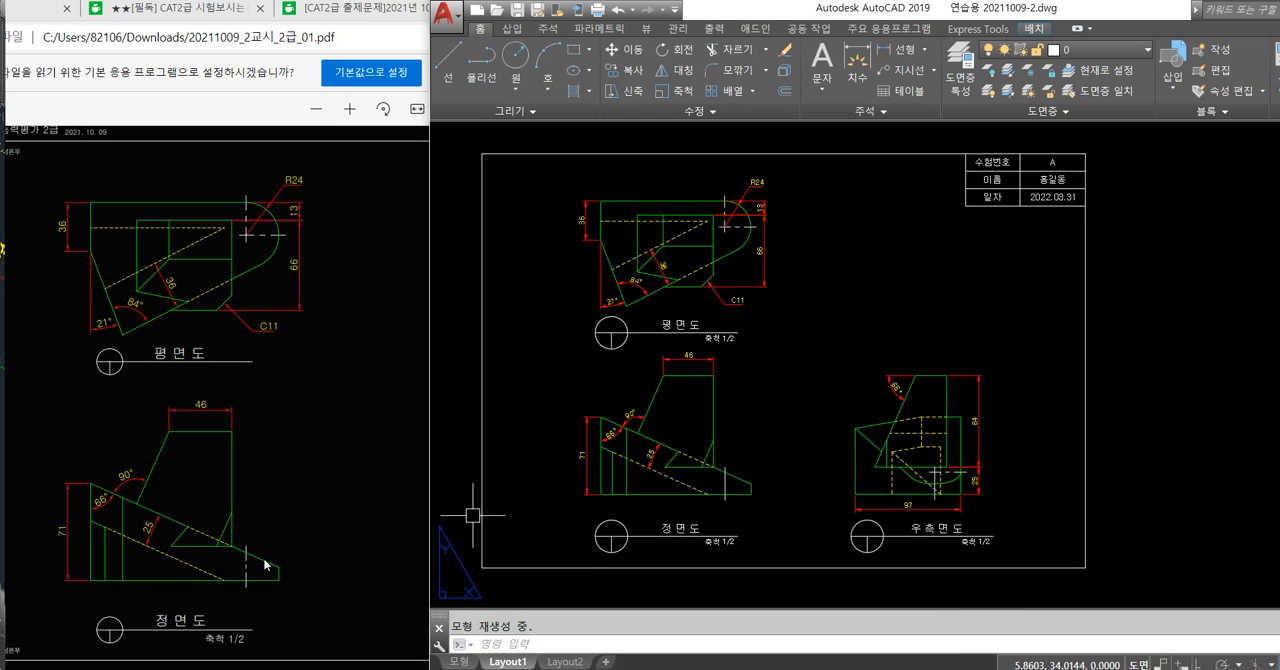
# Compare the front view's center line with the reference PDF and set the global linetype scale to 0.2 with LTSCALE in Layout1.
pyautogui.click(252, 610)
pyautogui.keyDown('ctrl'); pyautogui.scroll(5, 255, 617); pyautogui.keyUp('ctrl')
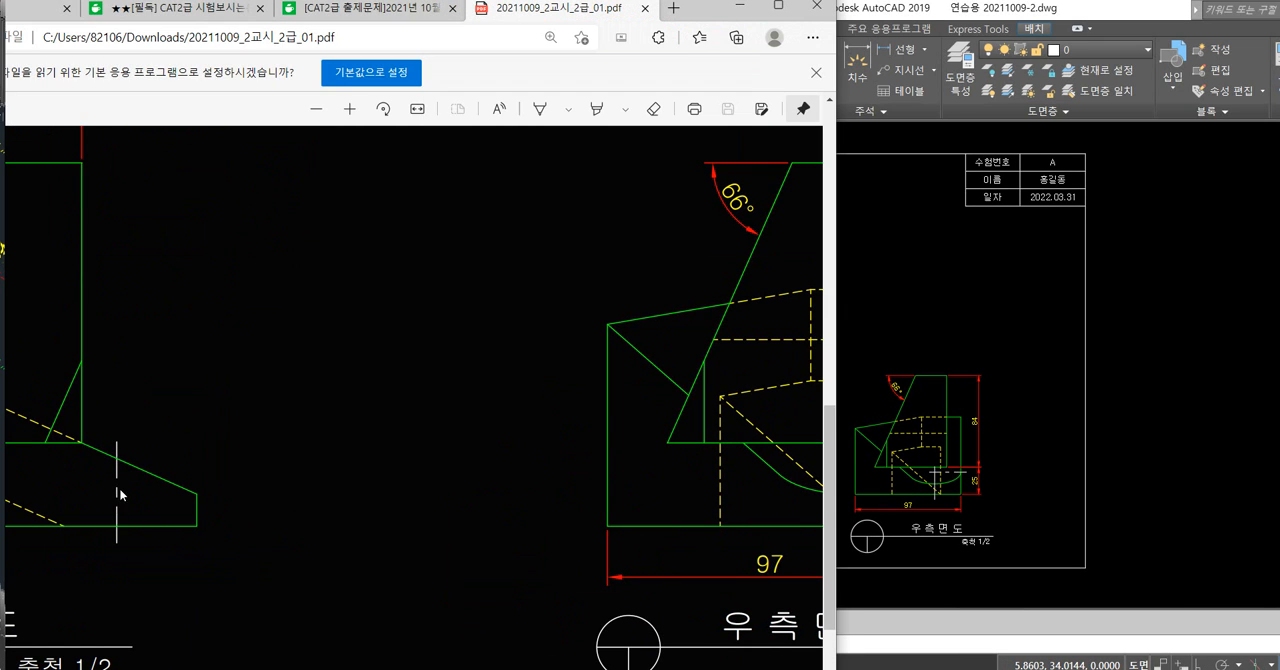
pyautogui.click(906, 473)
pyautogui.scroll(5, 720, 470)
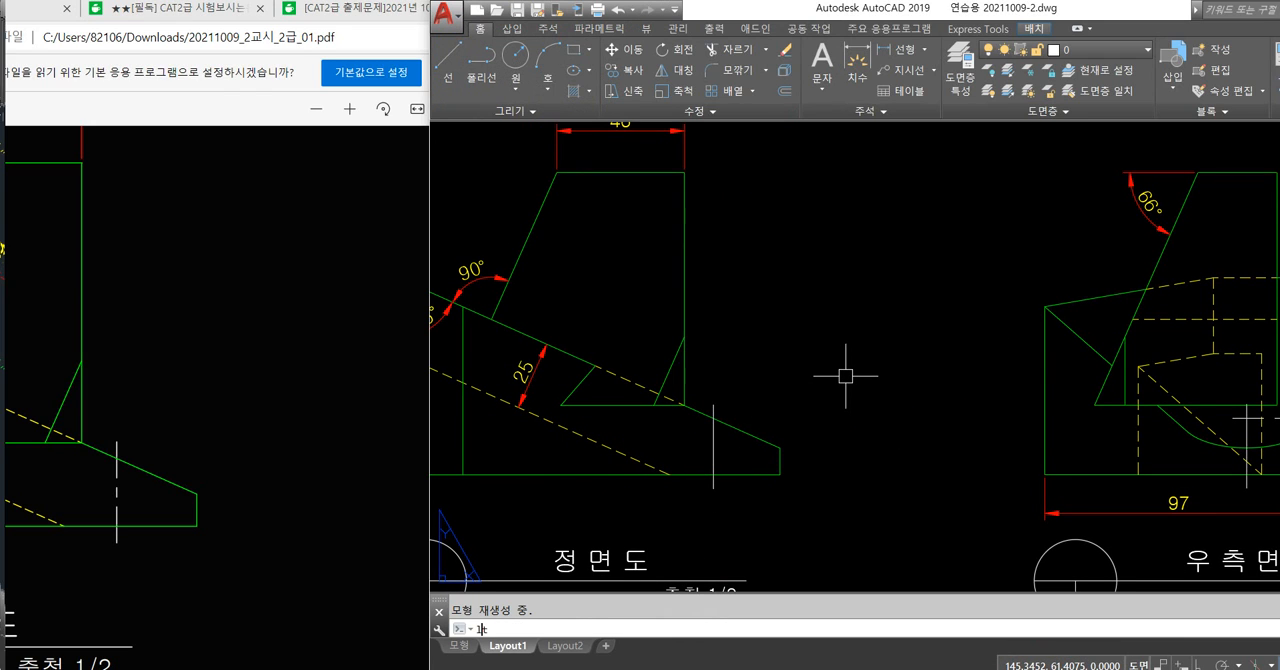
pyautogui.press('Return')
pyautogui.write('0.')
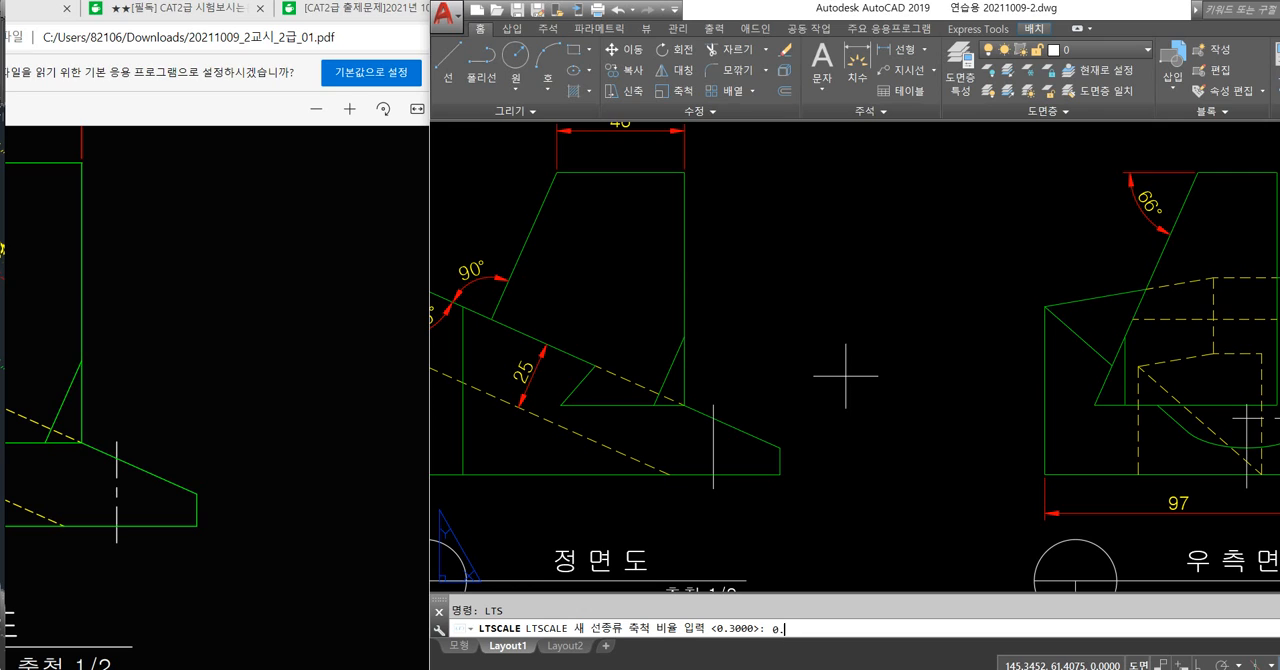
pyautogui.write('2')
pyautogui.press('Return')
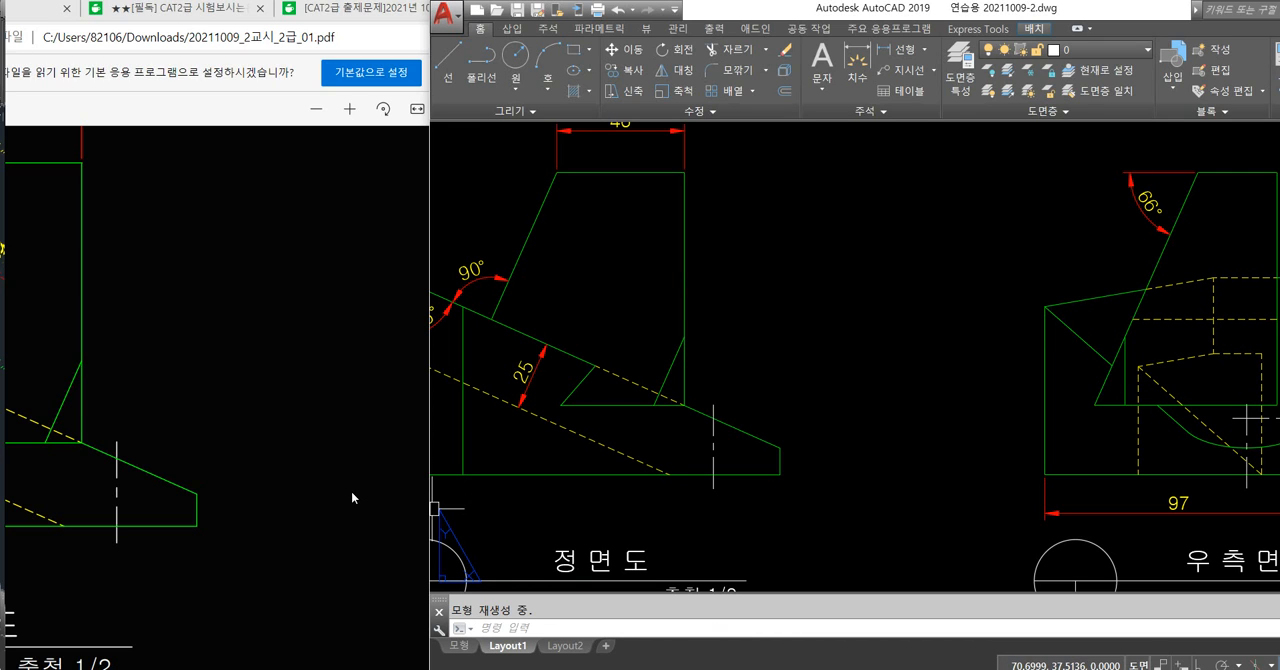
# Compare the line spacing of all views in Layout1 with the full sheet in the reference PDF.
pyautogui.scroll(-5, 800, 501)
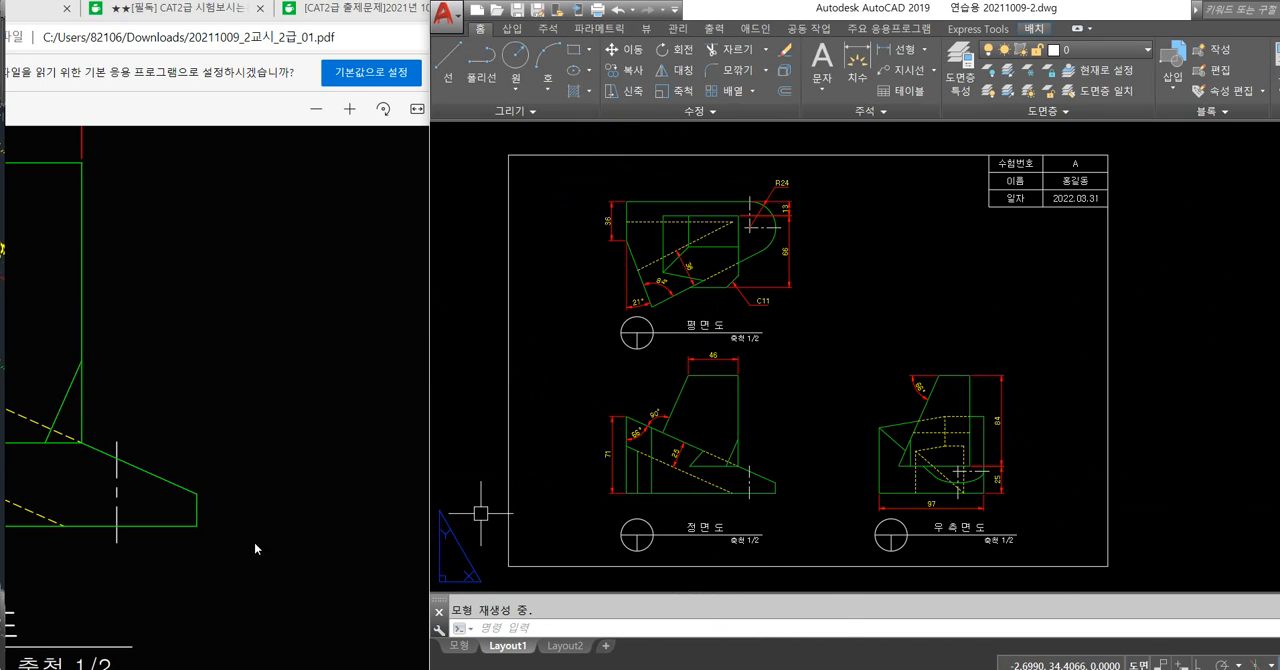
pyautogui.click(204, 522)
pyautogui.keyDown('ctrl'); pyautogui.scroll(-2, 204, 523); pyautogui.keyUp('ctrl')
pyautogui.keyDown('ctrl'); pyautogui.scroll(-2, 326, 524); pyautogui.keyUp('ctrl')
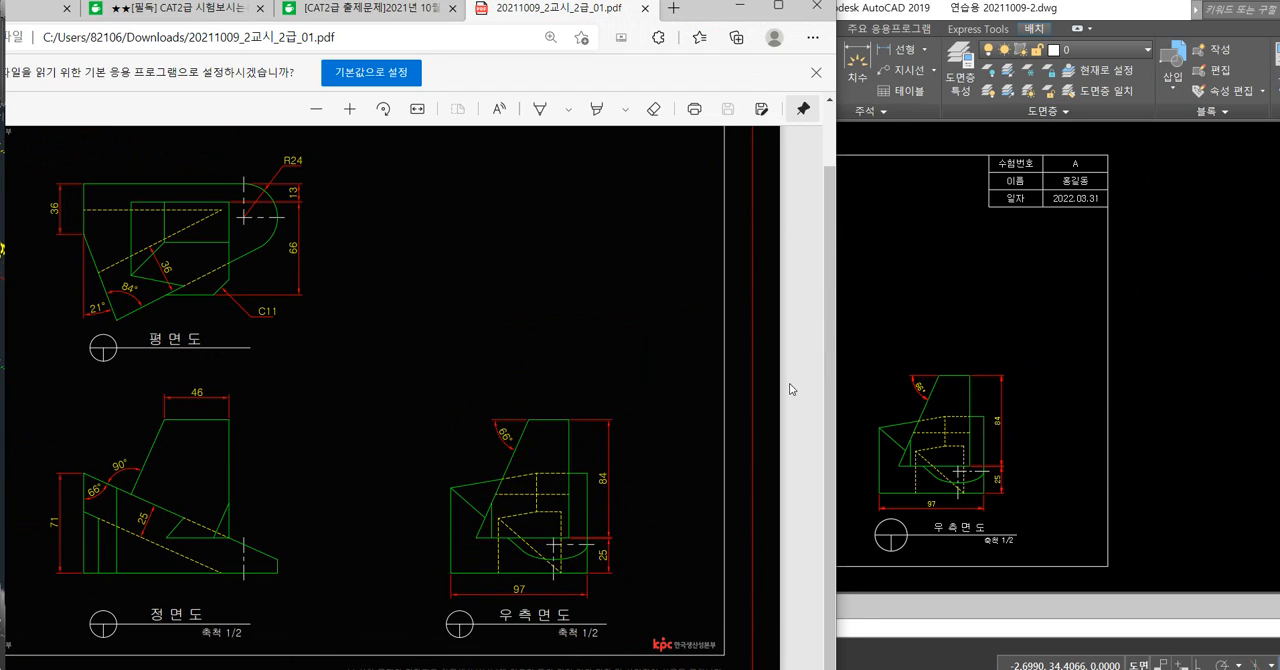
pyautogui.click(1010, 331)
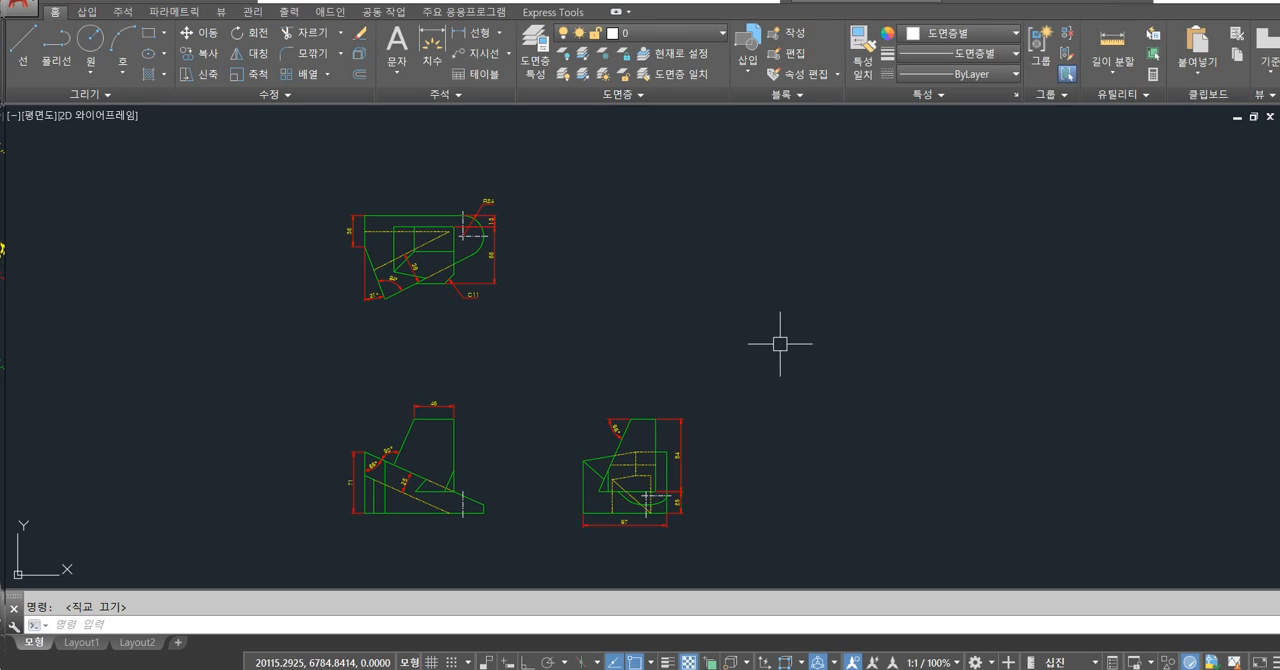
# Turn on dynamic input in model space and try it with a trial line beside the right side view.
pyautogui.scroll(1, 745, 336)
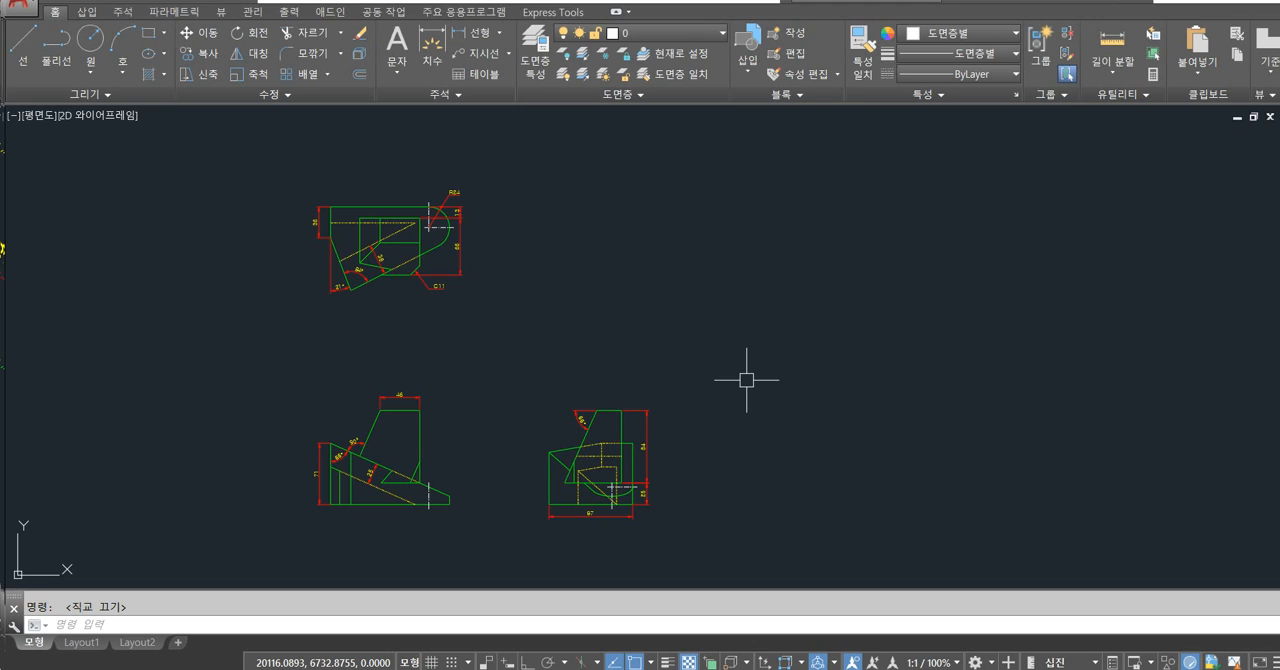
pyautogui.scroll(2, 525, 510)
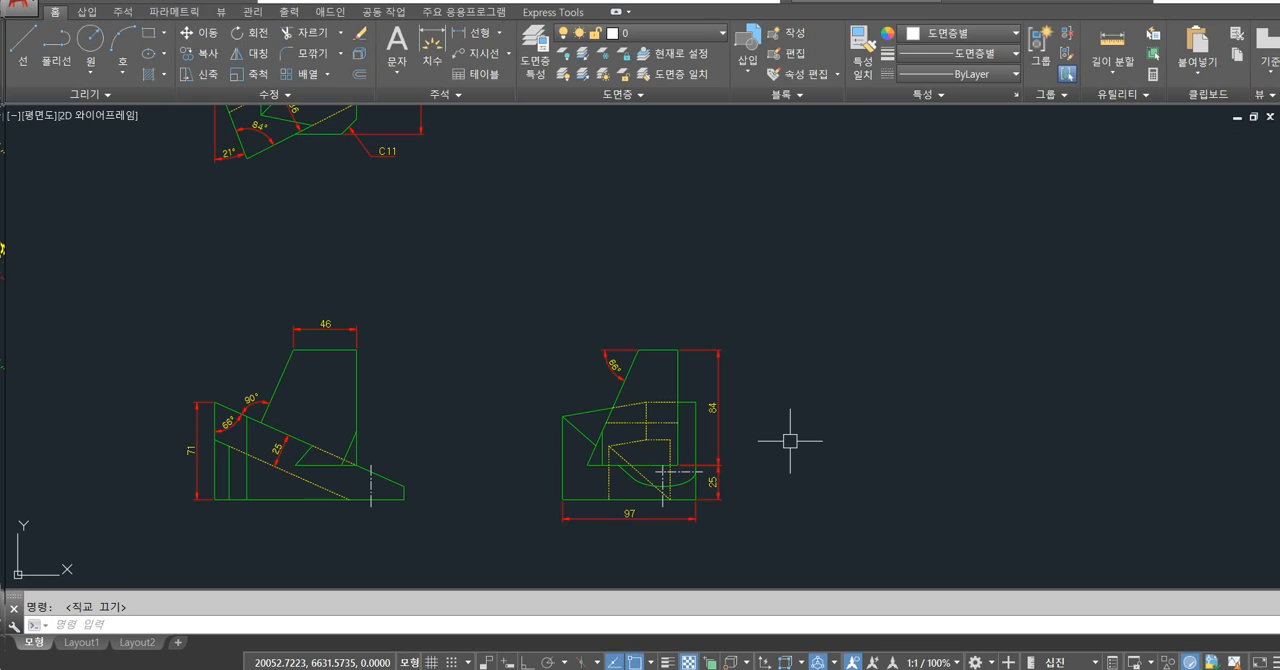
pyautogui.click(507, 662)
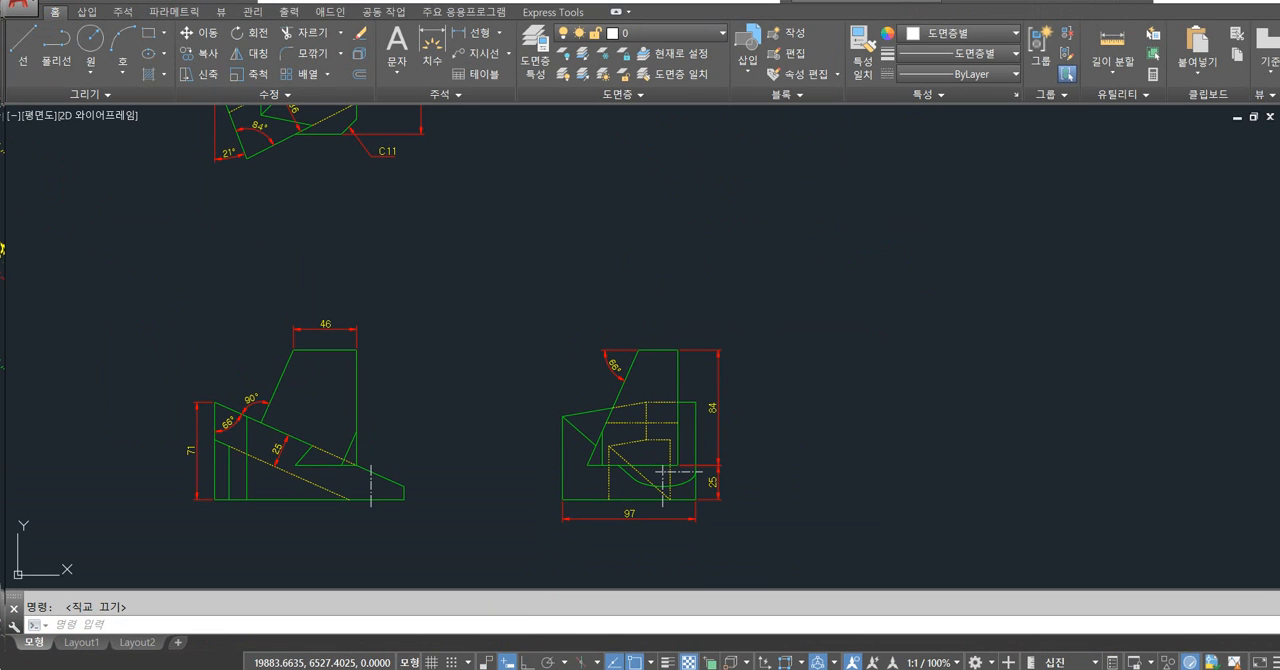
pyautogui.write('l')
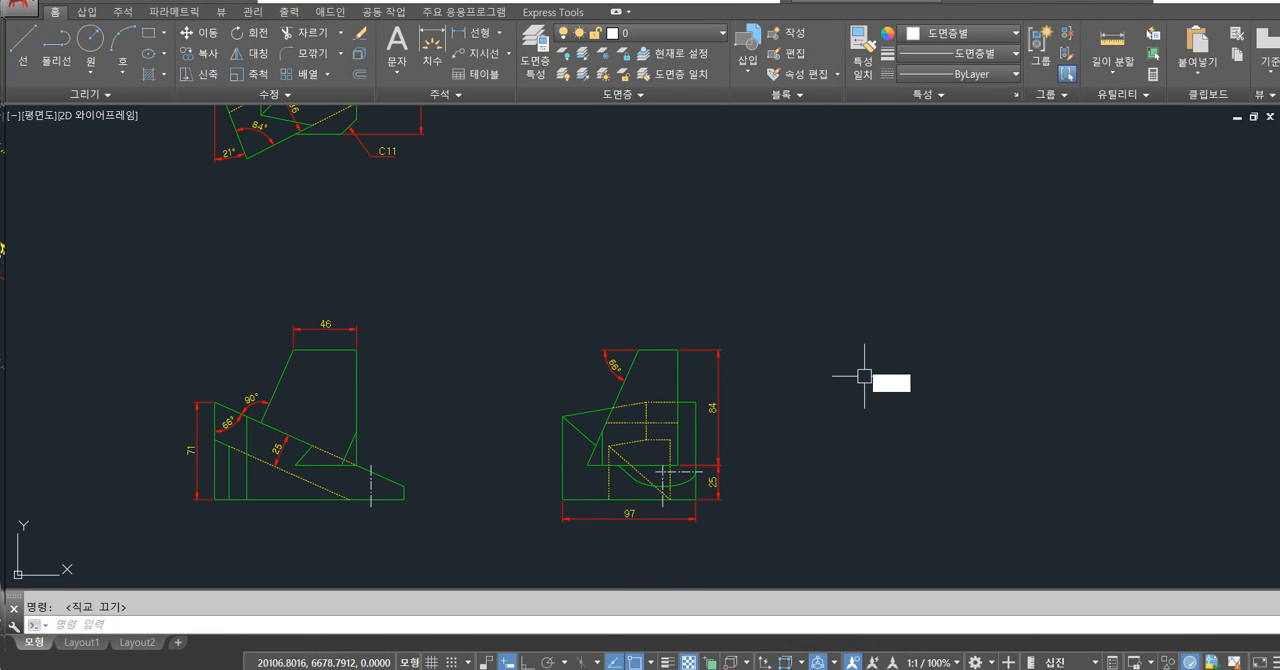
pyautogui.press('Return')
pyautogui.click(856, 366)
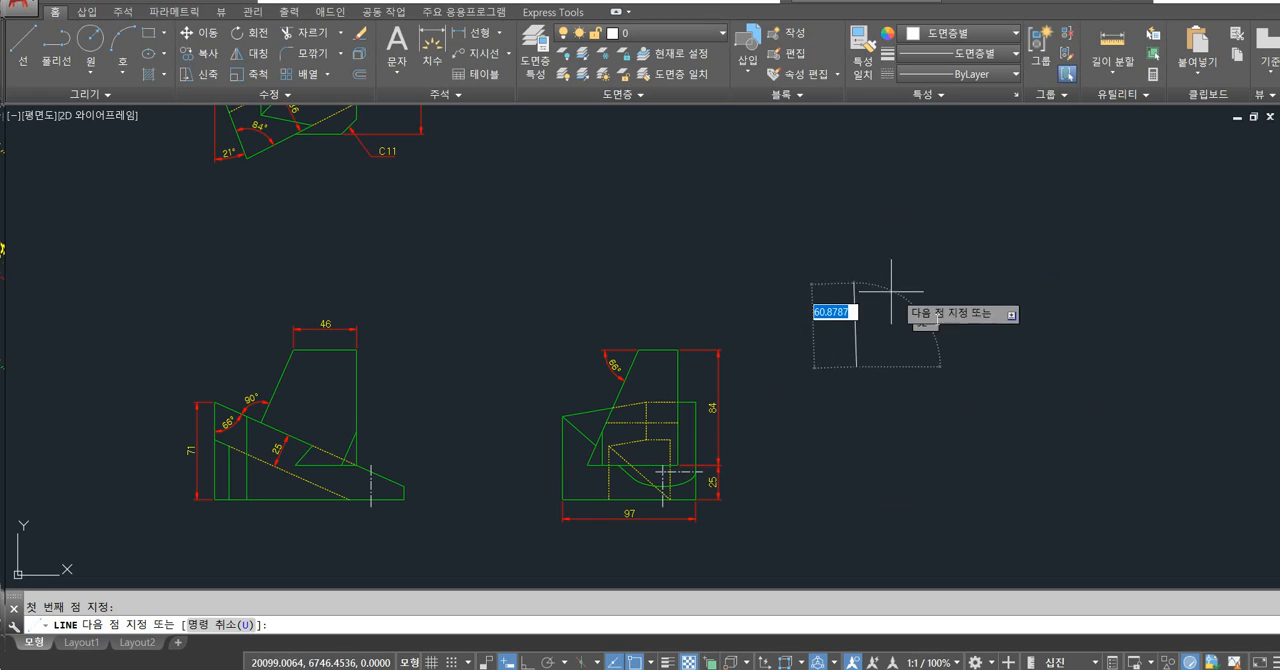
pyautogui.press('Escape')
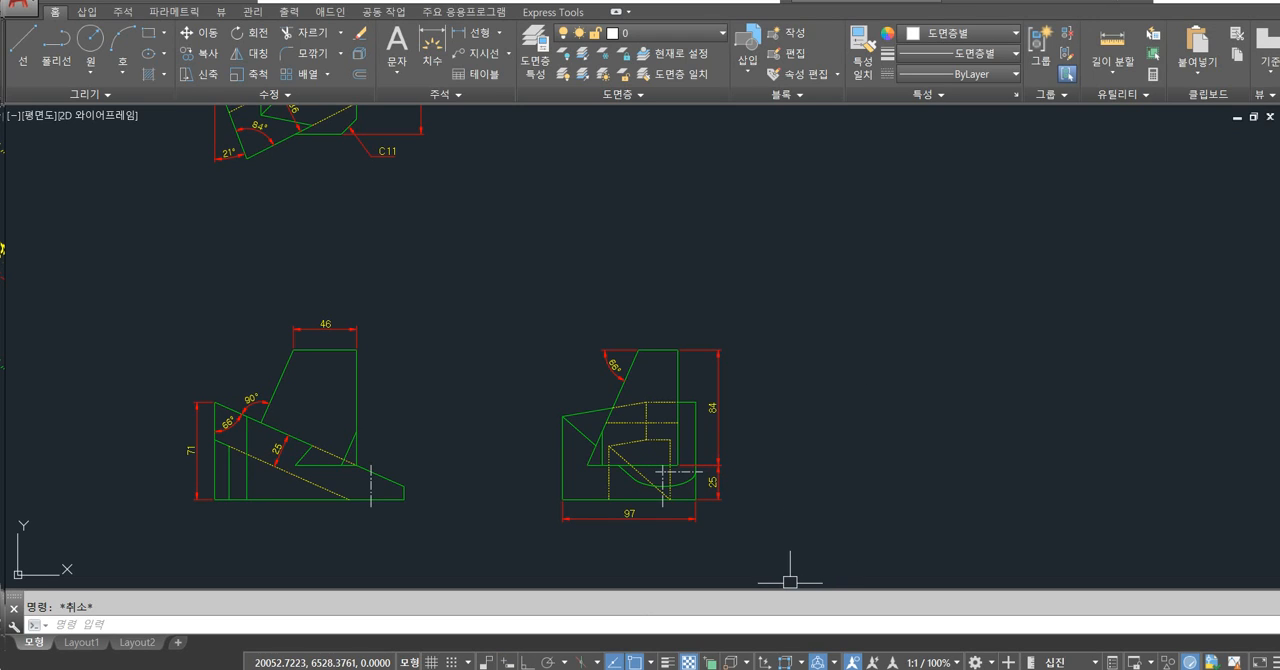
# Turn on Quick Properties and select the top edge of the right side view to inspect its properties.
pyautogui.click(652, 350)
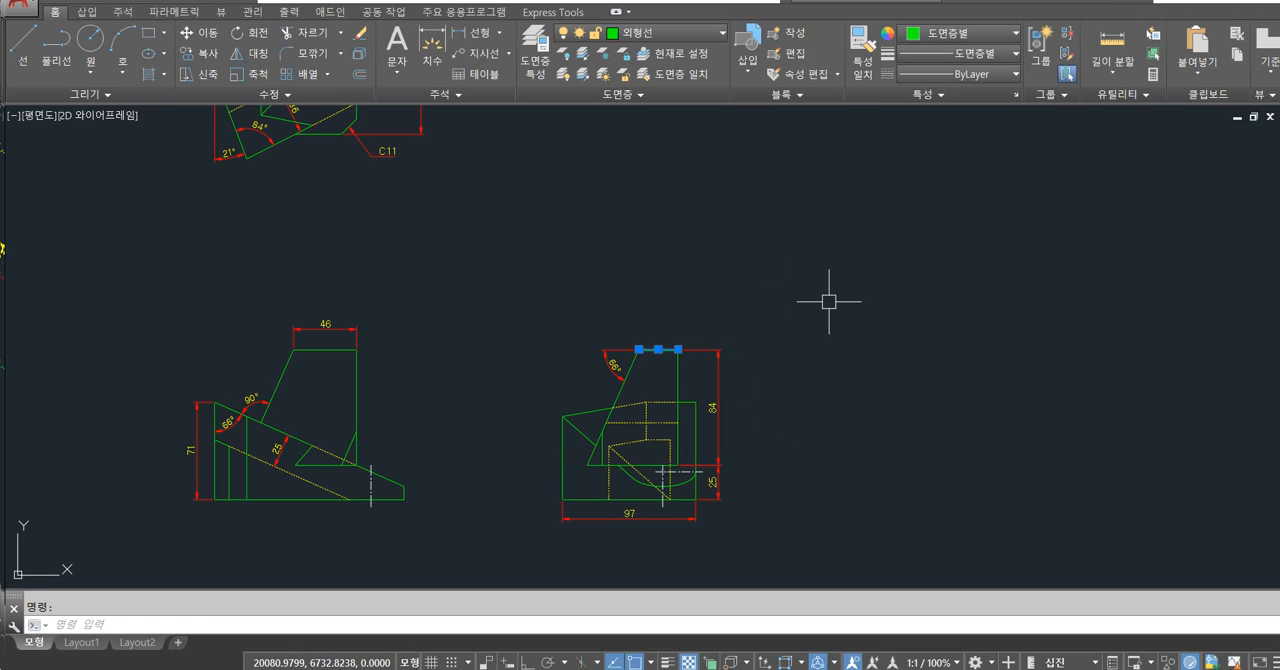
pyautogui.hotkey('ctrl', 'shift', 'p')
pyautogui.press('Escape')
pyautogui.click(654, 349)
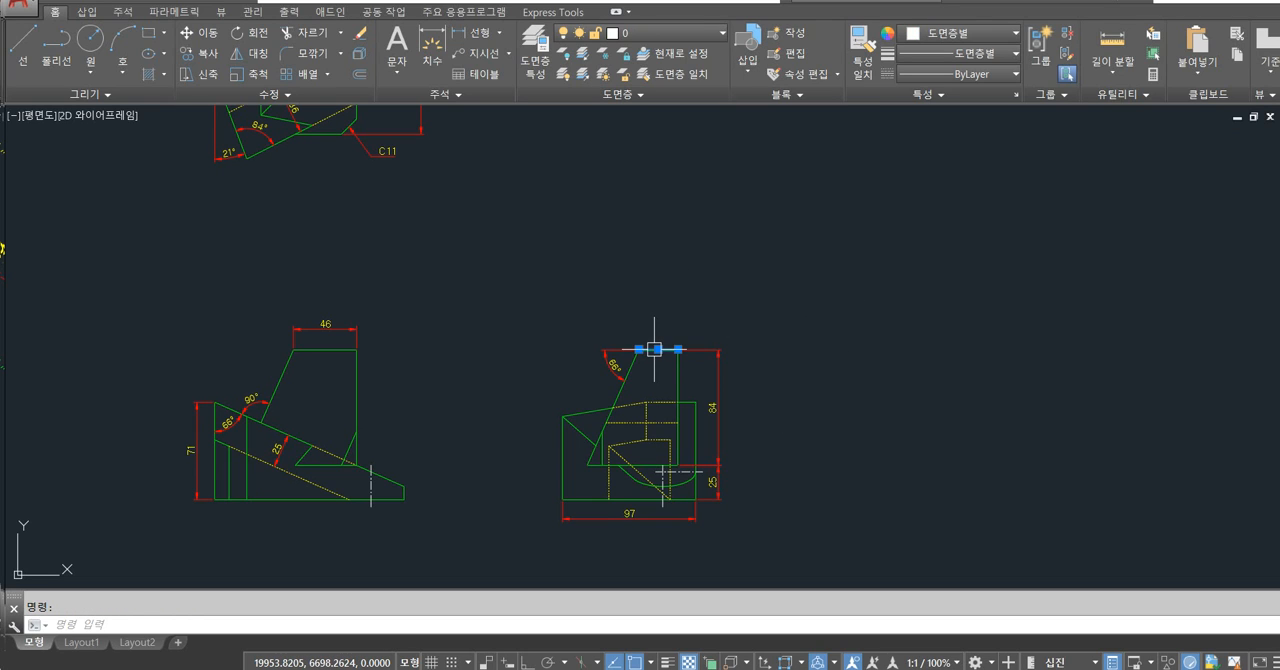
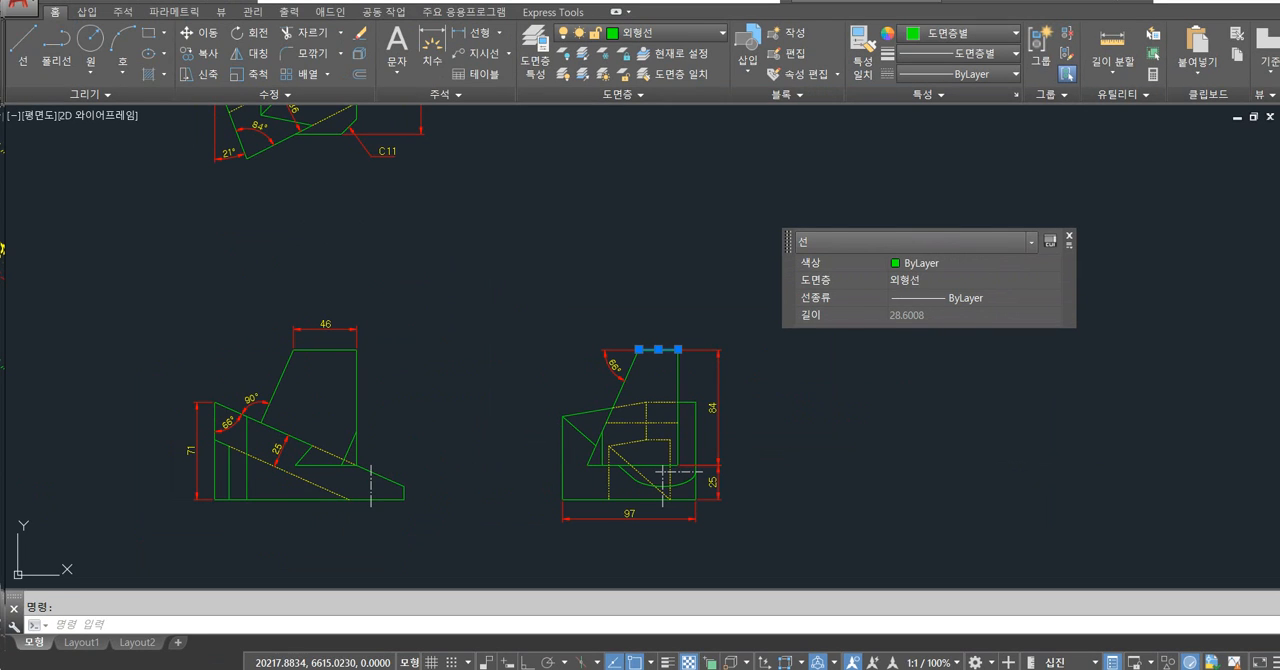
# Turn Quick Properties off, test the QPMODE setting on the top edge of the right side view, and turn it back on.
pyautogui.click(1070, 239)
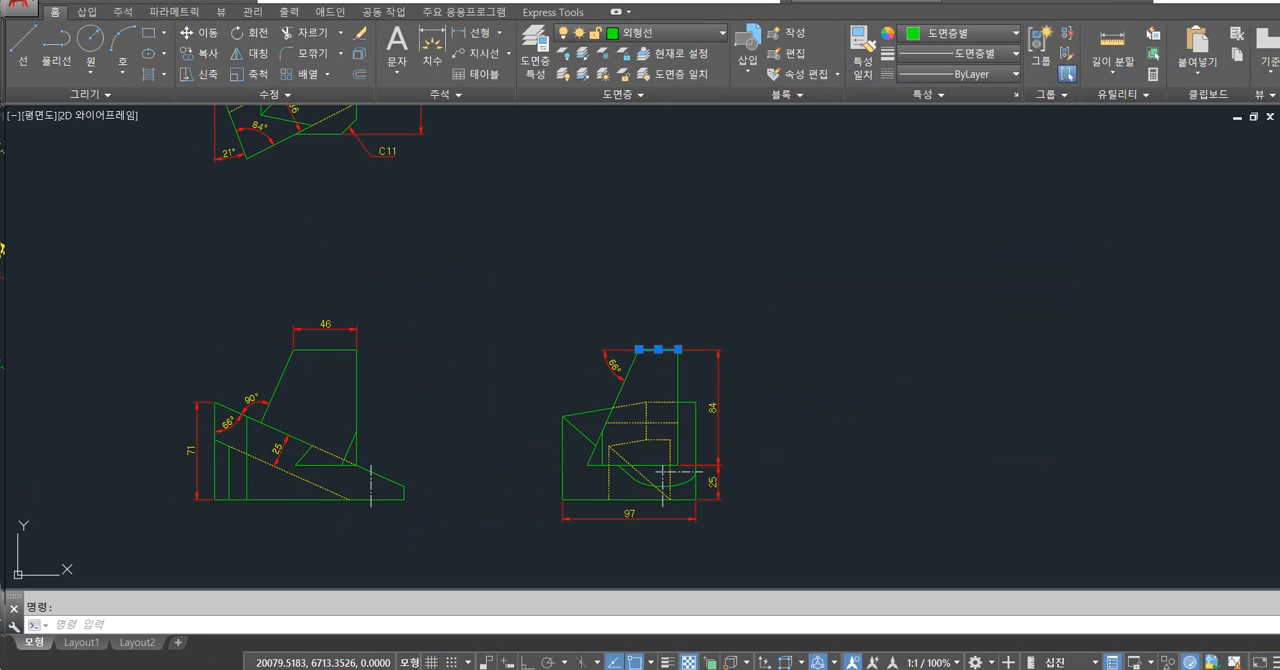
pyautogui.press('Escape')
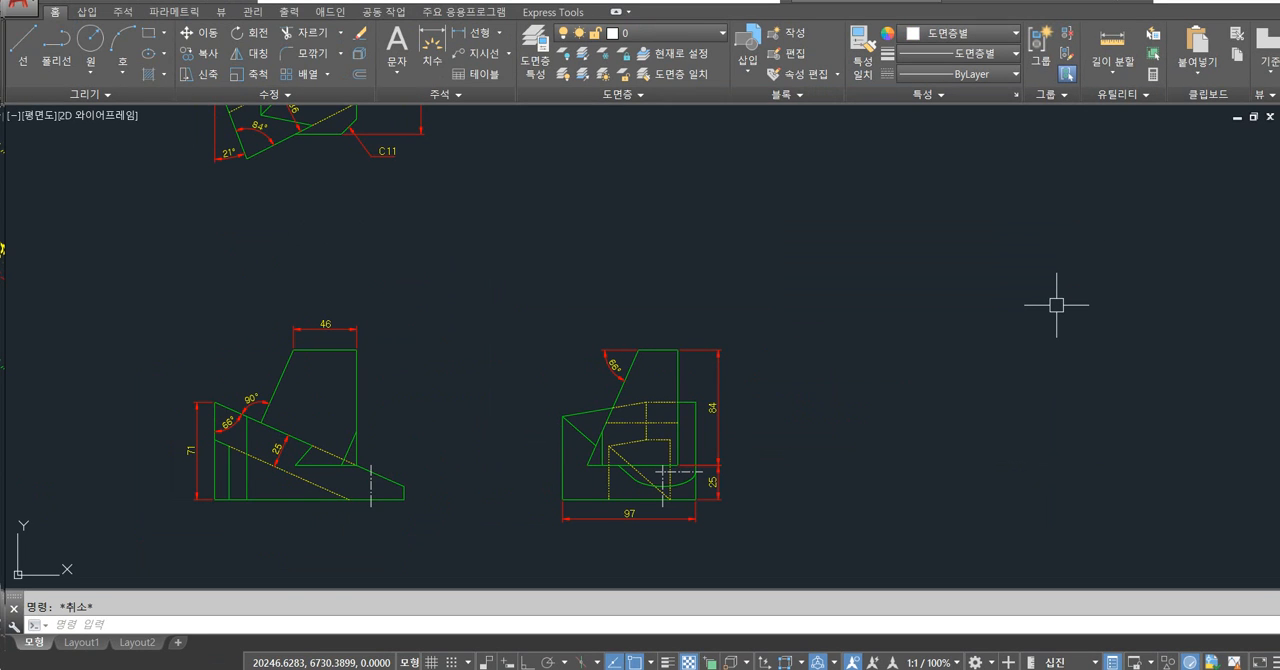
pyautogui.write('qpmode')
pyautogui.press('Return')
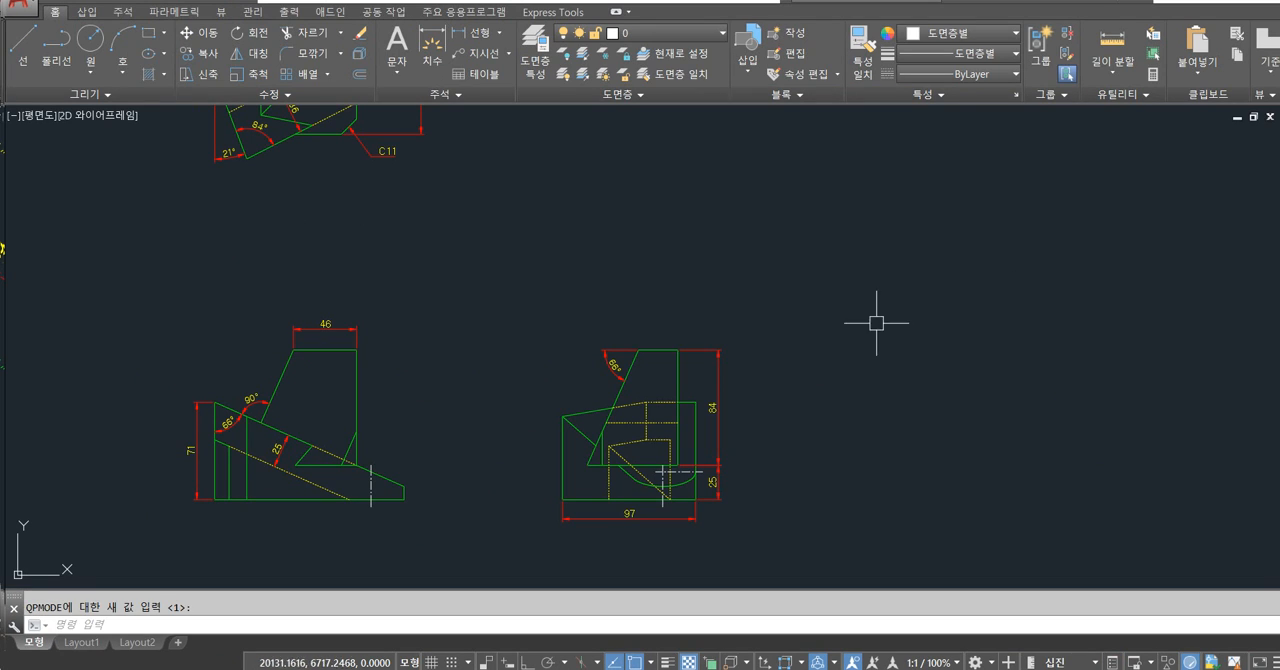
pyautogui.click(651, 351)
pyautogui.press('Escape')
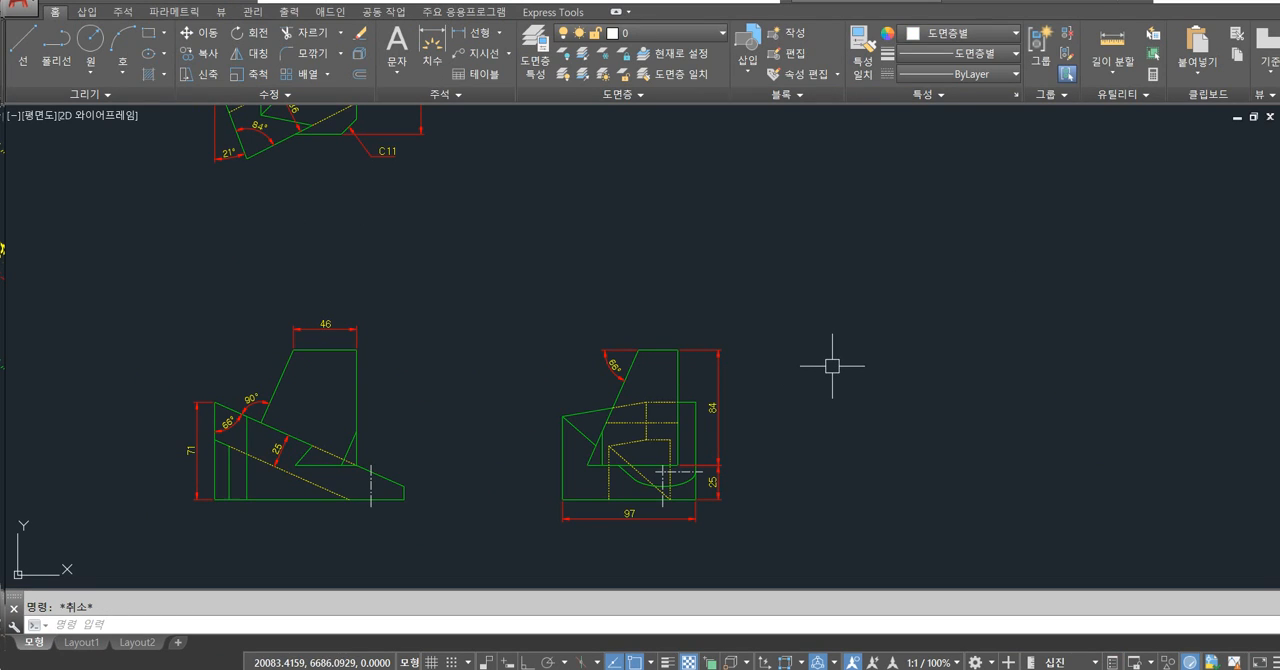
pyautogui.press('Return')
pyautogui.hotkey('ctrl', 'shift', 'p')
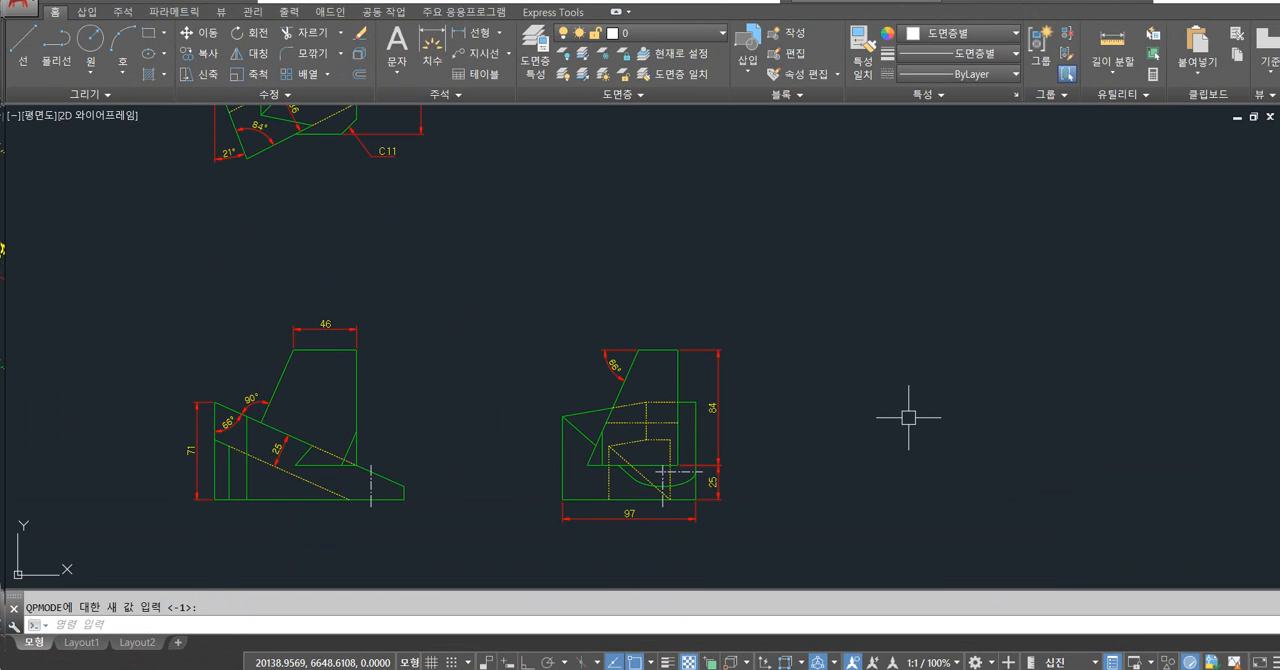
# Turn off ortho mode and turn on selection cycling.
pyautogui.press('F8')
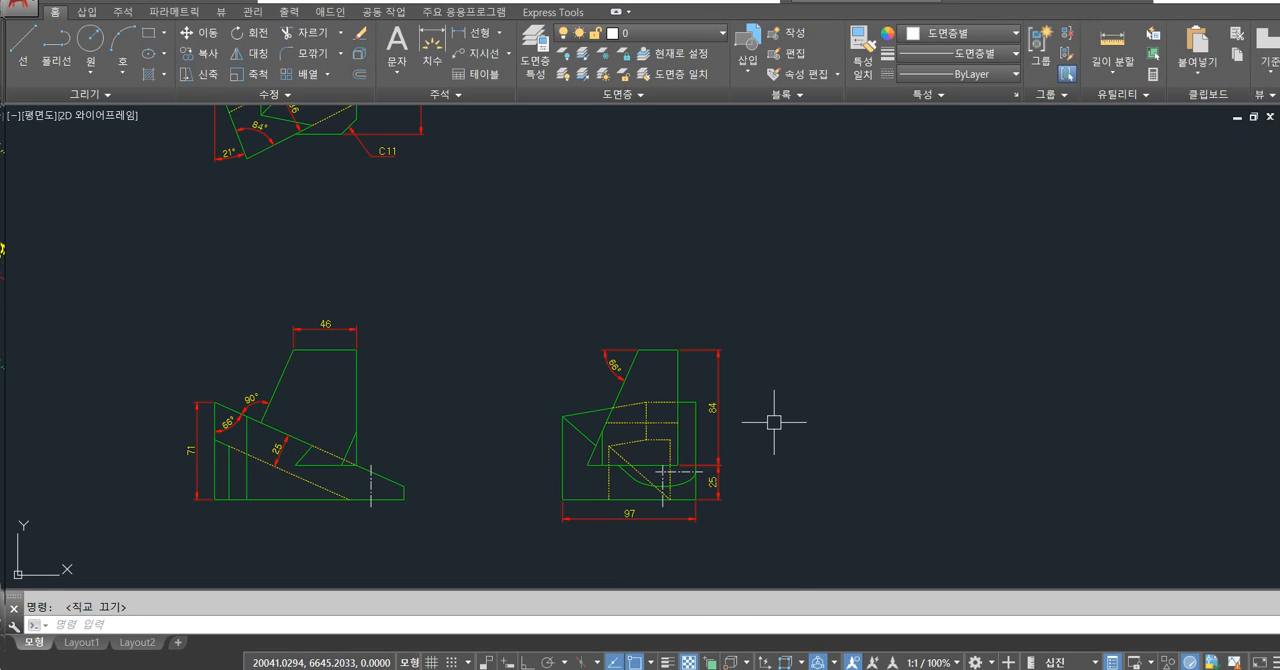
pyautogui.hotkey('ctrl', 'w')
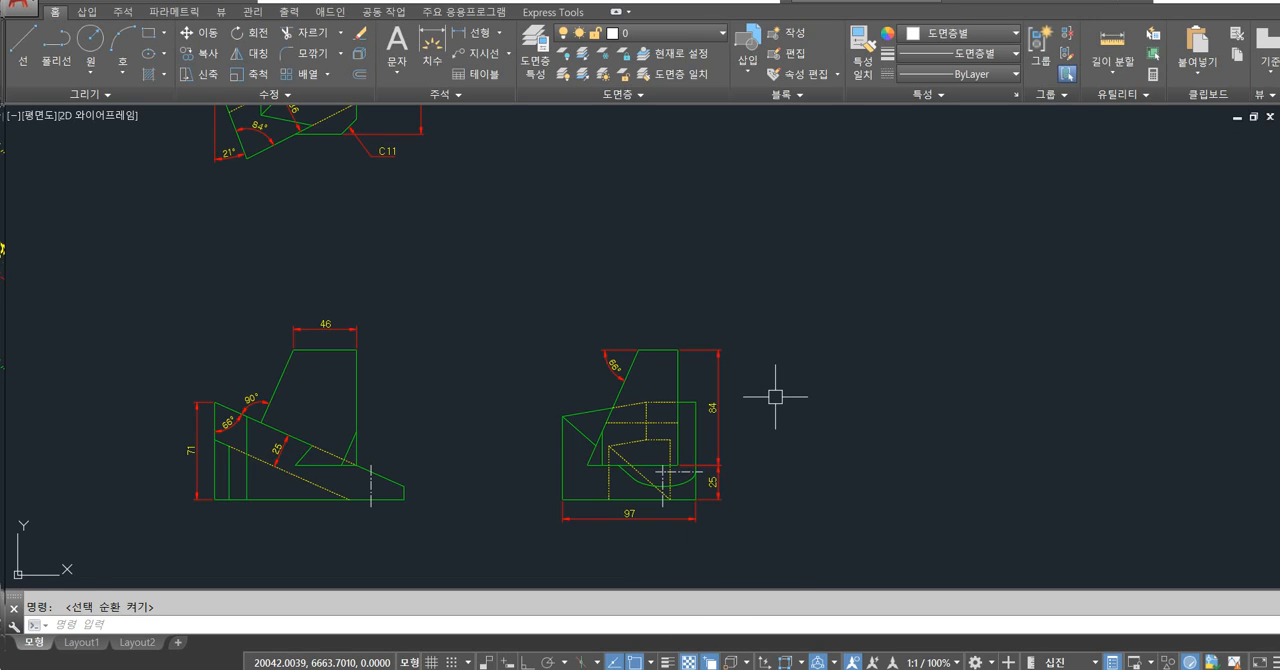
# Turn off Quick Properties for the selected top edge of the right side view and test by selecting the edge again.
pyautogui.click(662, 345)
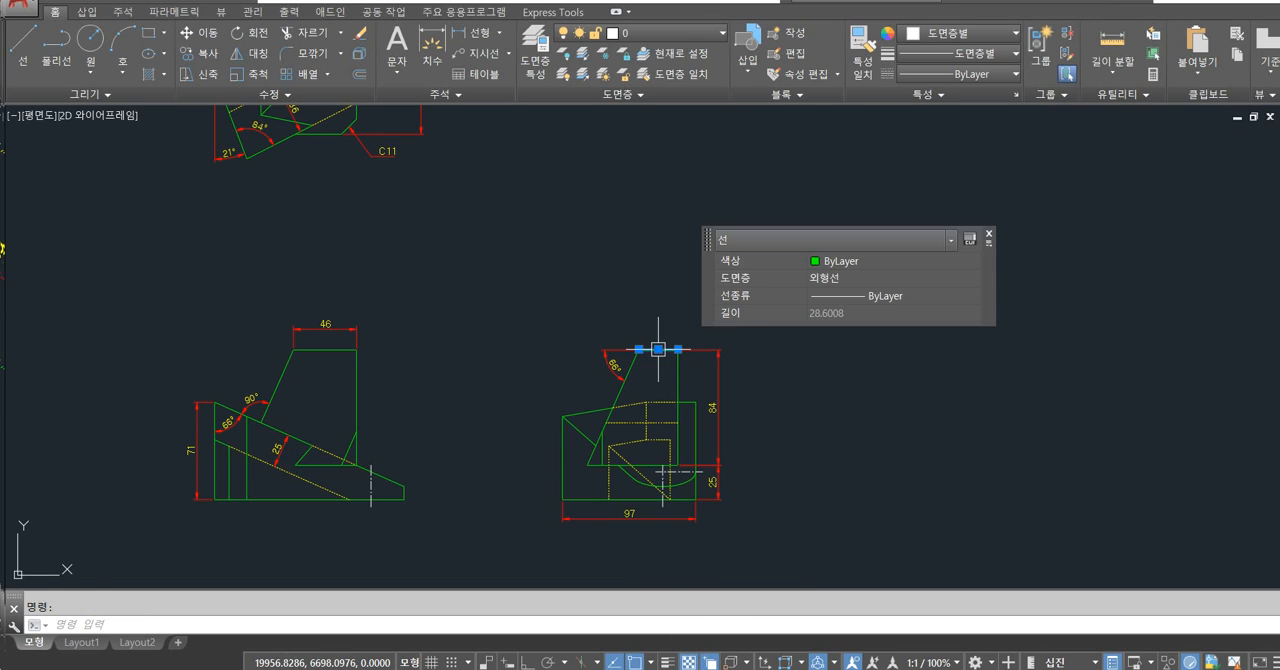
pyautogui.click(987, 236)
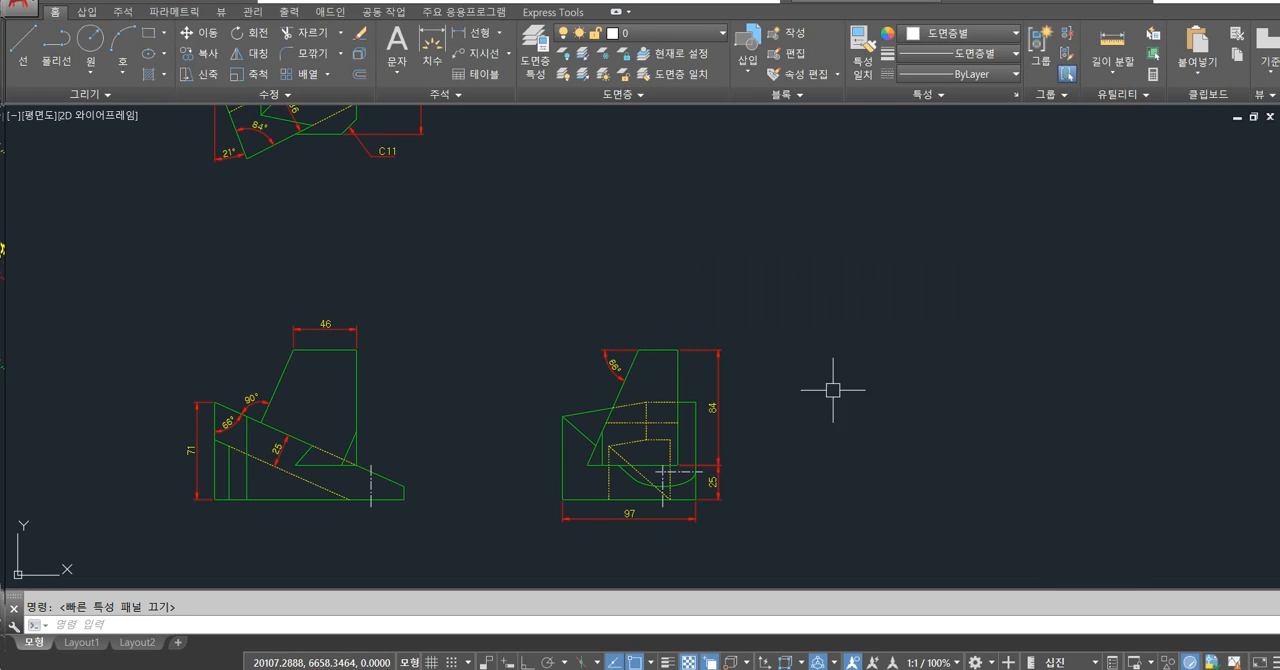
pyautogui.click(671, 349)
pyautogui.press('Escape')
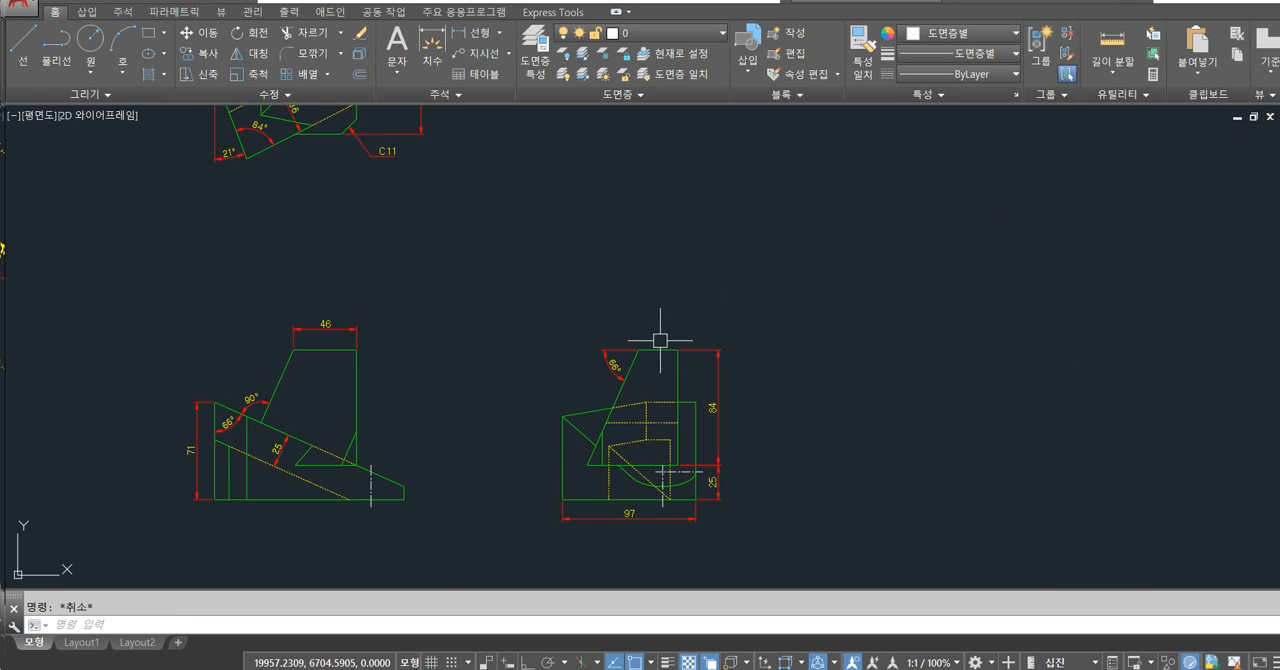
# Examine the overlapping dimensions and lines at the upper right corner of the right side view in the selection cycling list.
pyautogui.scroll(4, 660, 340)
pyautogui.click(701, 364)
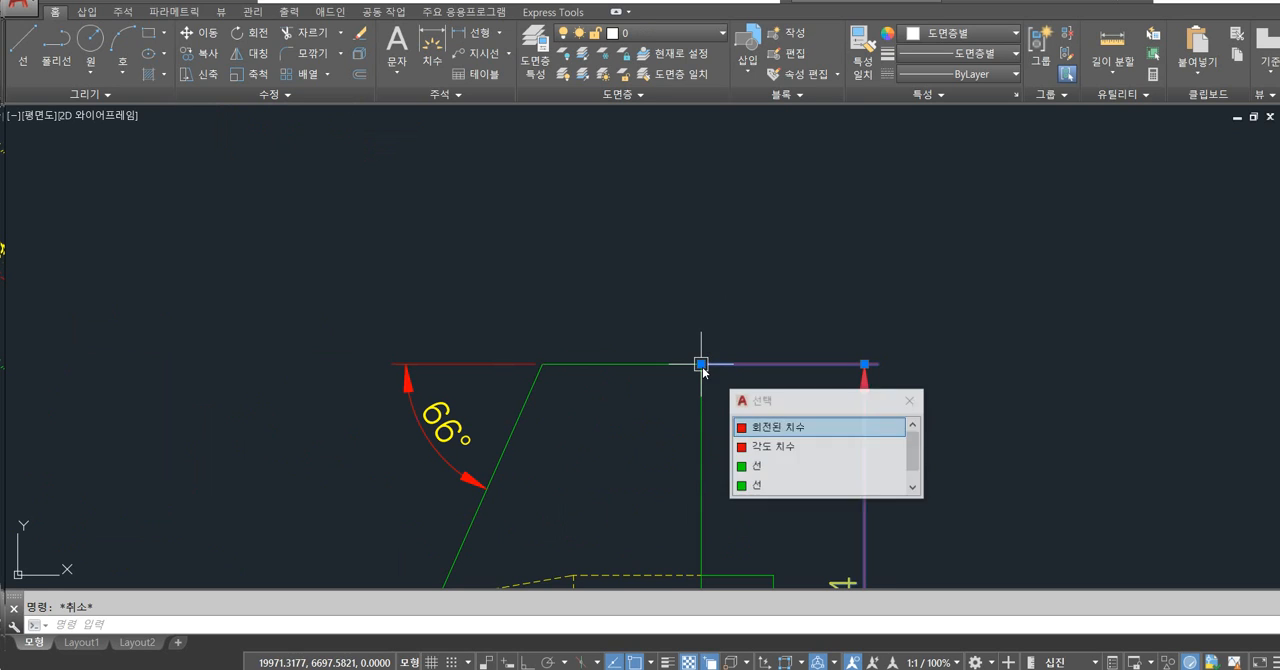
pyautogui.moveTo(814, 404); pyautogui.dragTo(789, 261)
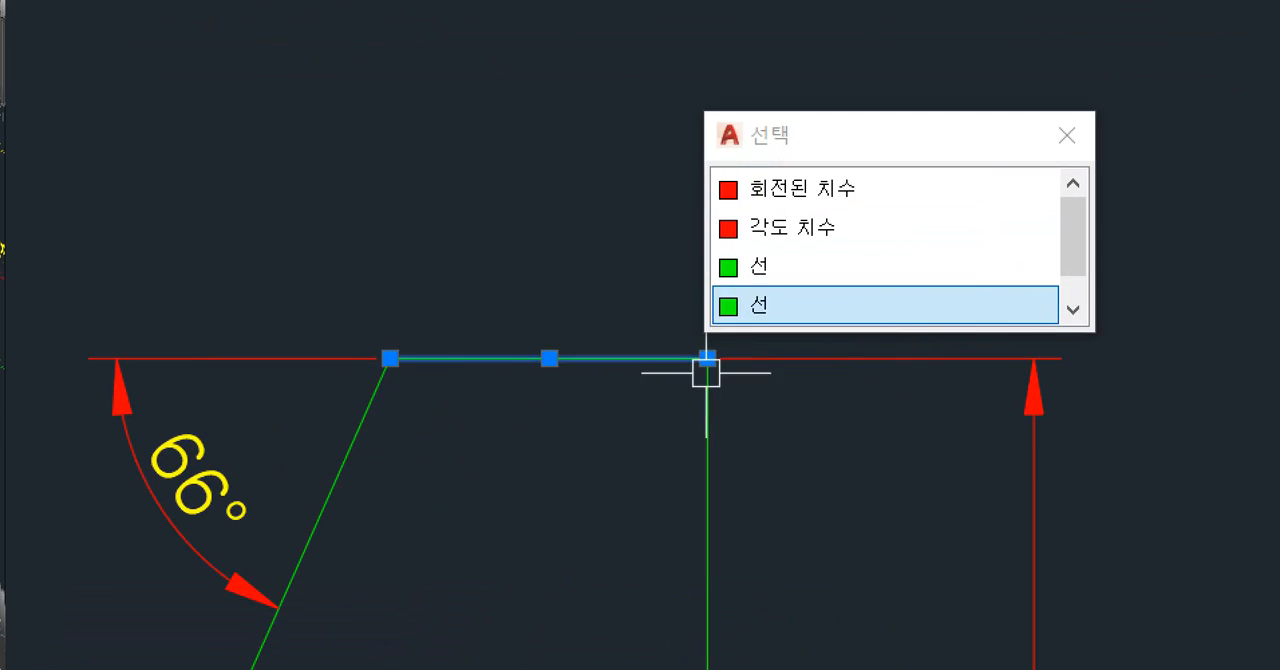
pyautogui.moveTo(646, 370); pyautogui.dragTo(608, 383)
pyautogui.moveTo(836, 360); pyautogui.dragTo(772, 412)
pyautogui.moveTo(709, 484)
pyautogui.mouseDown()
pyautogui.moveTo(745, 478)
pyautogui.moveTo(665, 506)
pyautogui.mouseUp()
pyautogui.moveTo(680, 378); pyautogui.dragTo(744, 368)
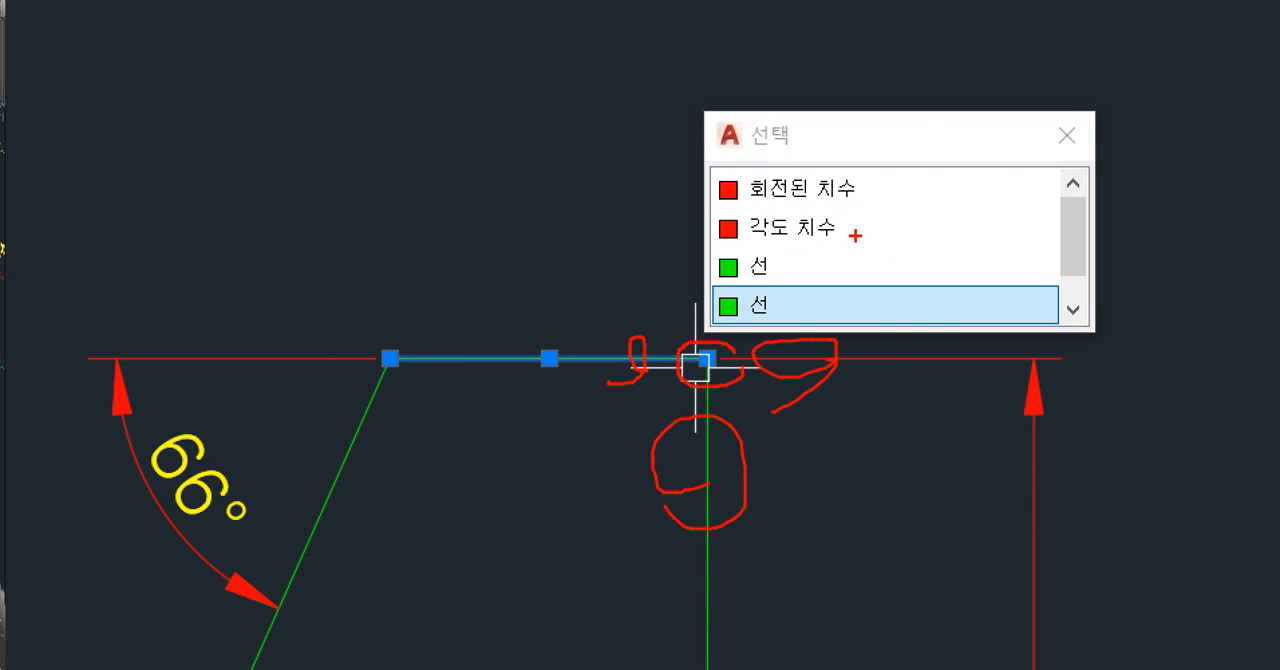
pyautogui.moveTo(877, 52)
pyautogui.mouseDown()
pyautogui.moveTo(878, 80)
pyautogui.moveTo(961, 50)
pyautogui.mouseUp()
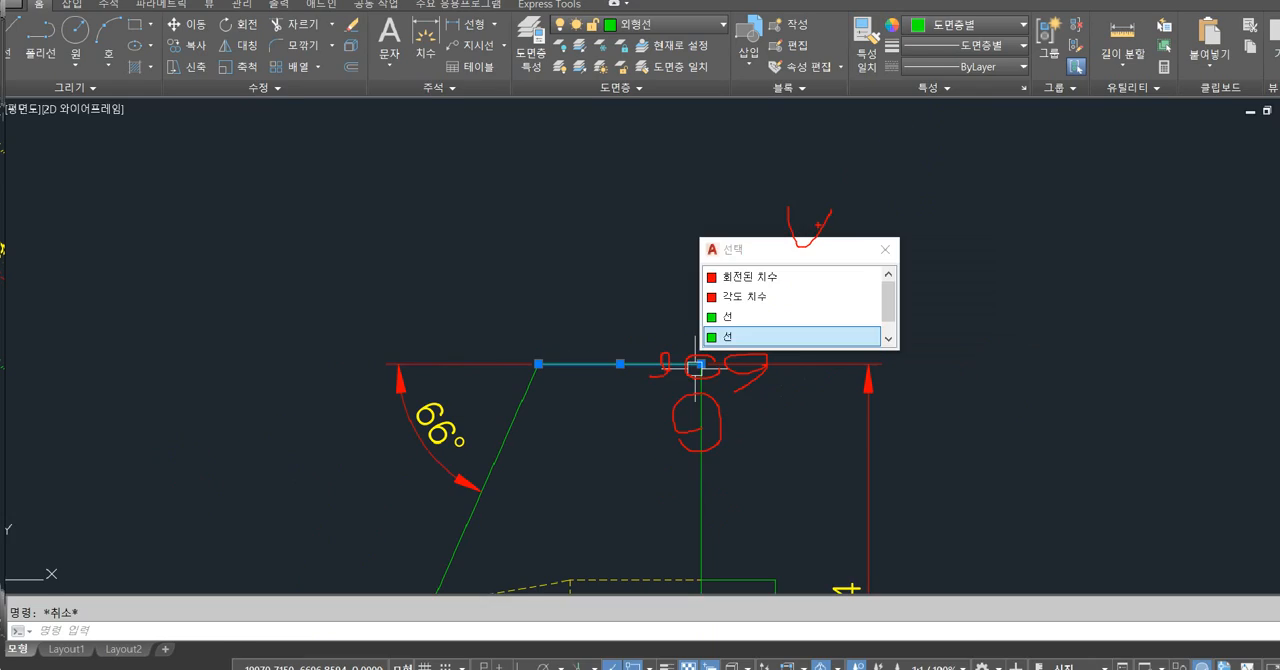
pyautogui.press('Escape')
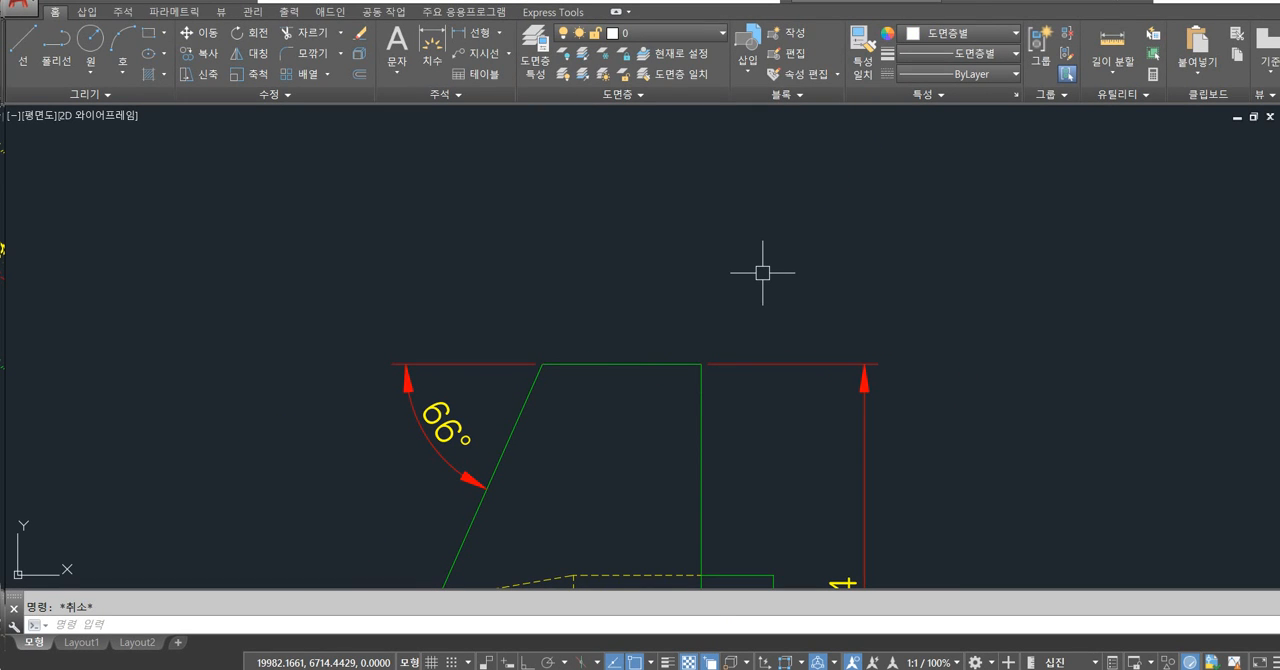
# Toggle selection cycling, review the overlapping objects at the same corner again, and compare with selecting the top edge with cycling off.
pyautogui.hotkey('ctrl', 'w')
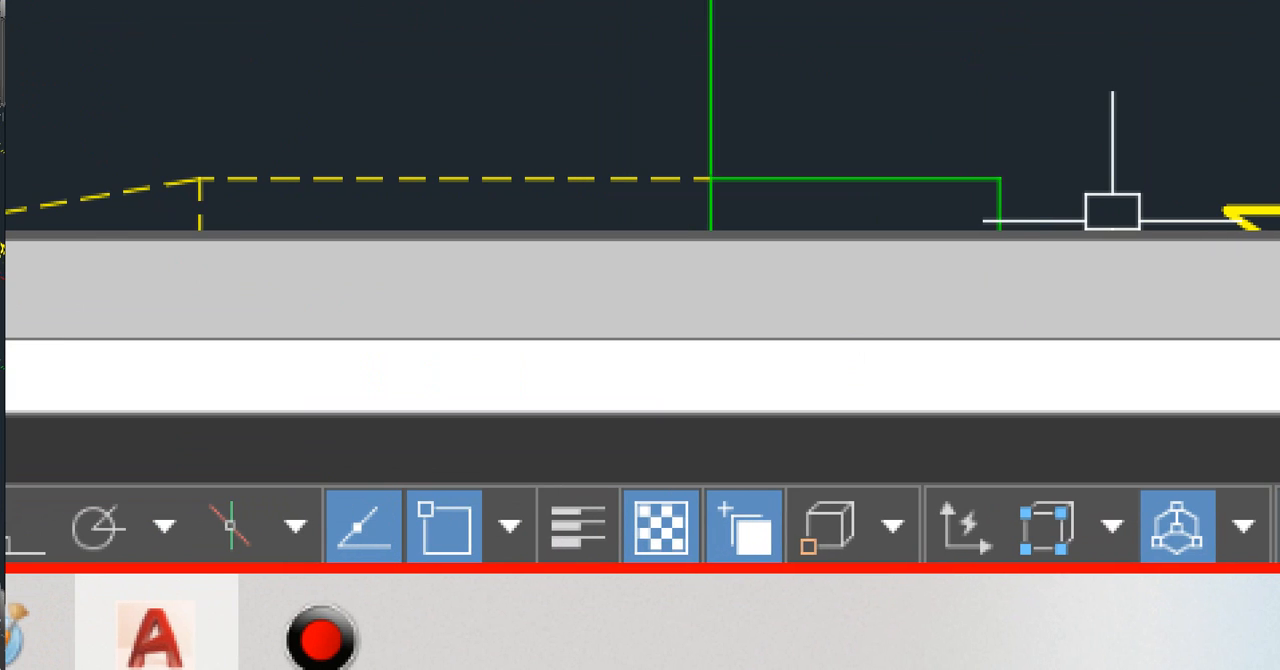
pyautogui.moveTo(819, 558)
pyautogui.mouseDown()
pyautogui.moveTo(768, 389)
pyautogui.moveTo(792, 591)
pyautogui.mouseUp()
pyautogui.moveTo(835, 264); pyautogui.dragTo(781, 452)
pyautogui.moveTo(727, 414)
pyautogui.mouseDown()
pyautogui.moveTo(781, 486)
pyautogui.moveTo(820, 414)
pyautogui.mouseUp()
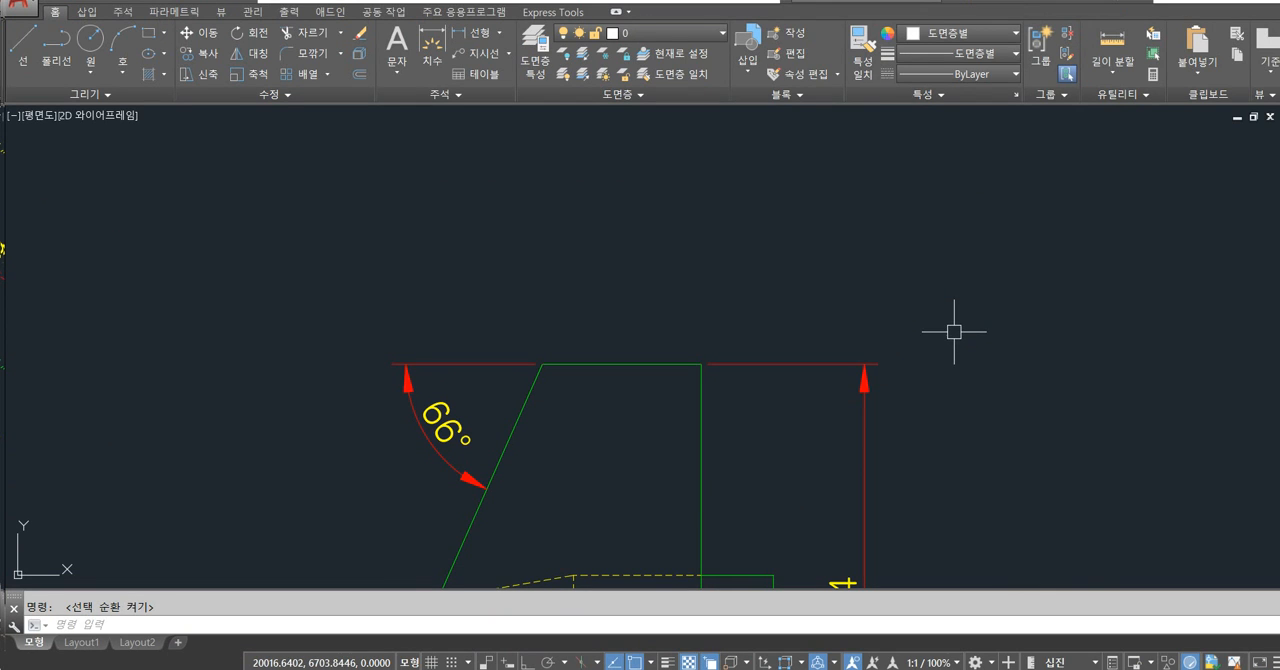
pyautogui.click(700, 363)
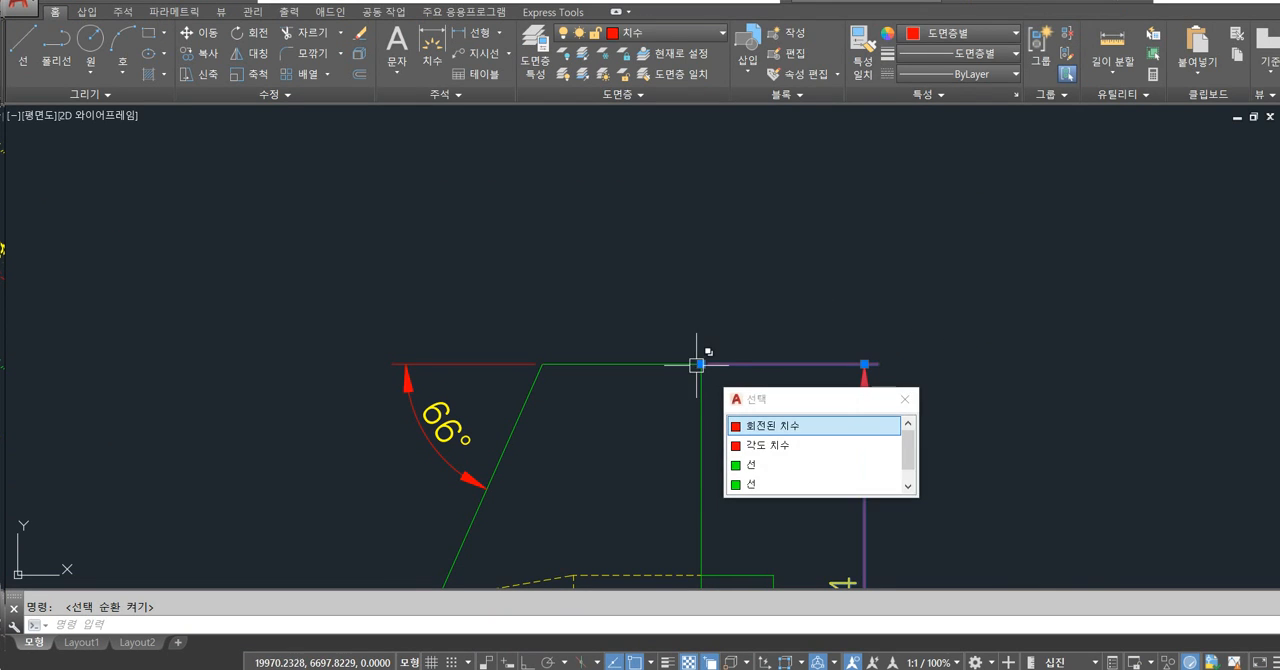
pyautogui.moveTo(777, 411); pyautogui.dragTo(747, 281)
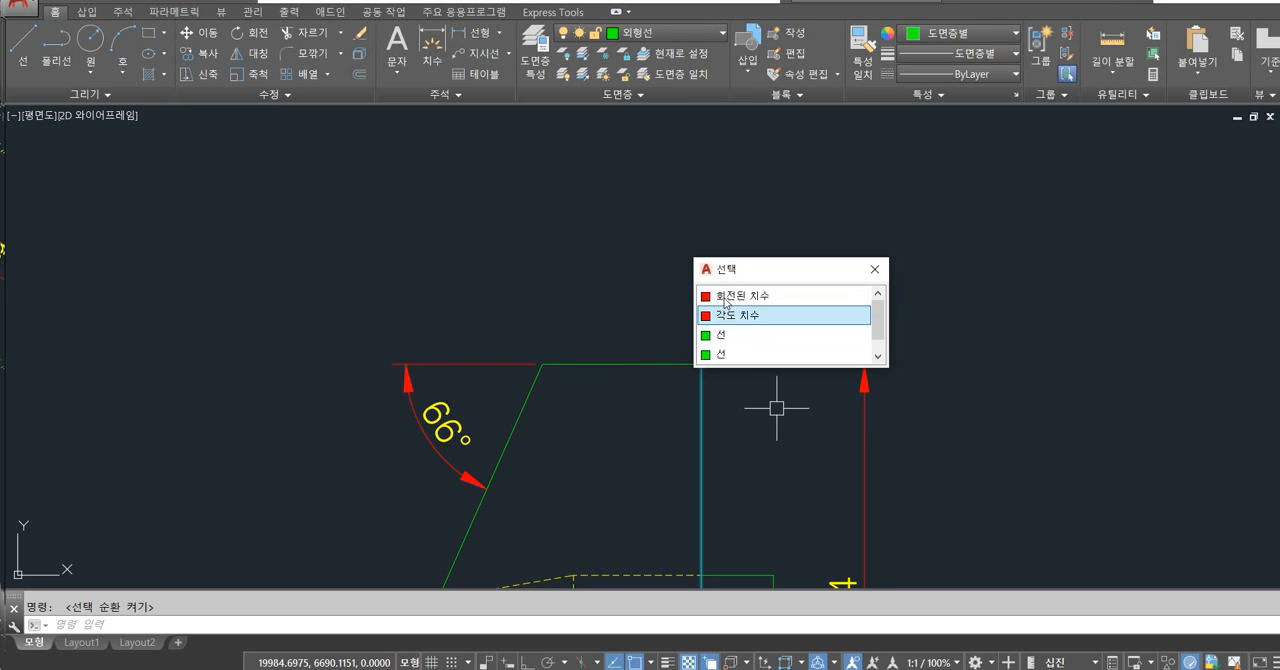
pyautogui.moveTo(770, 268); pyautogui.dragTo(810, 205)
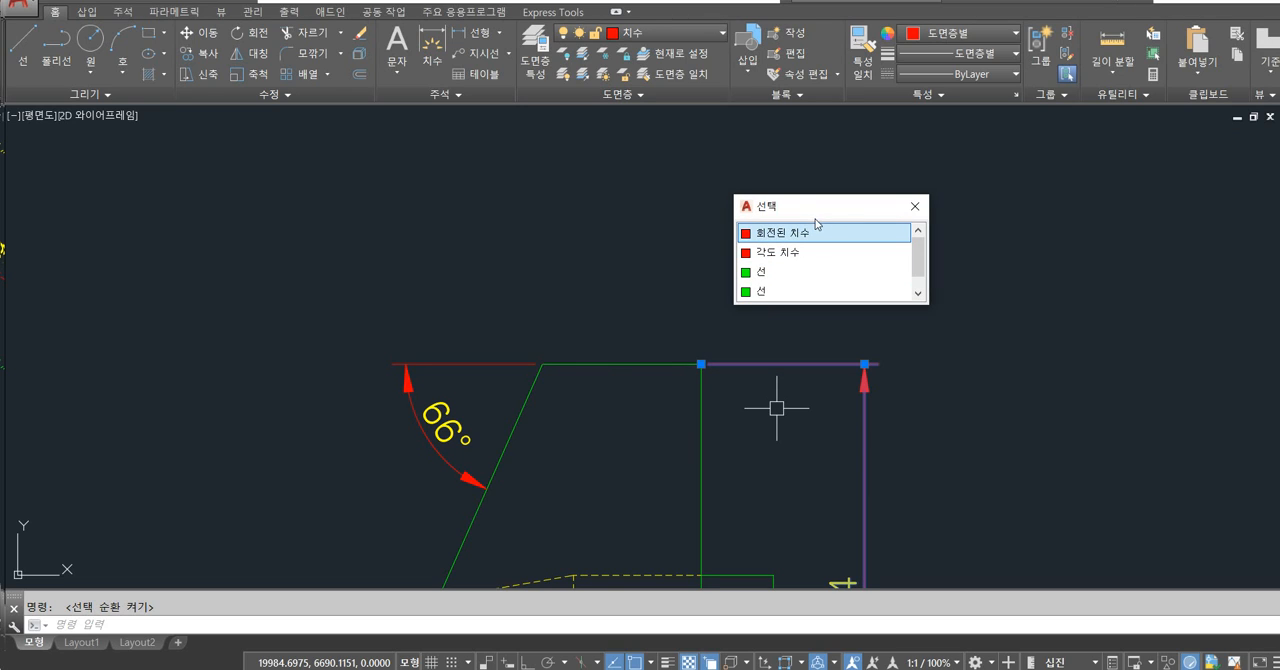
pyautogui.click(914, 206)
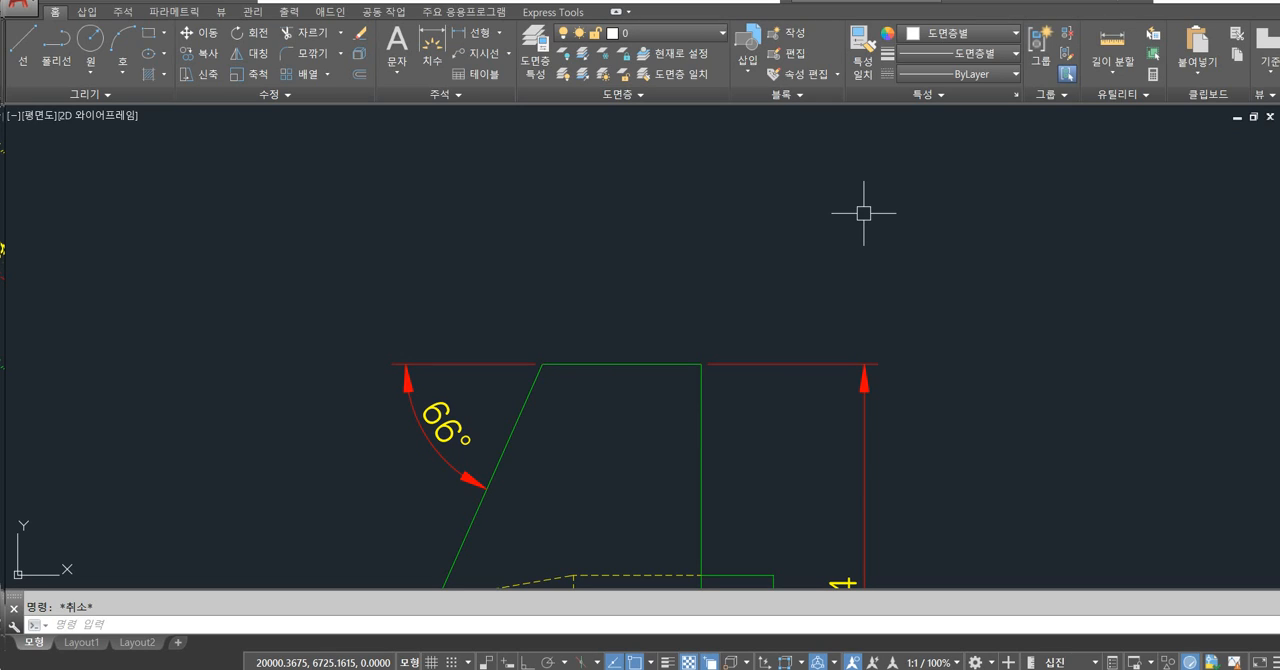
pyautogui.click(643, 363)
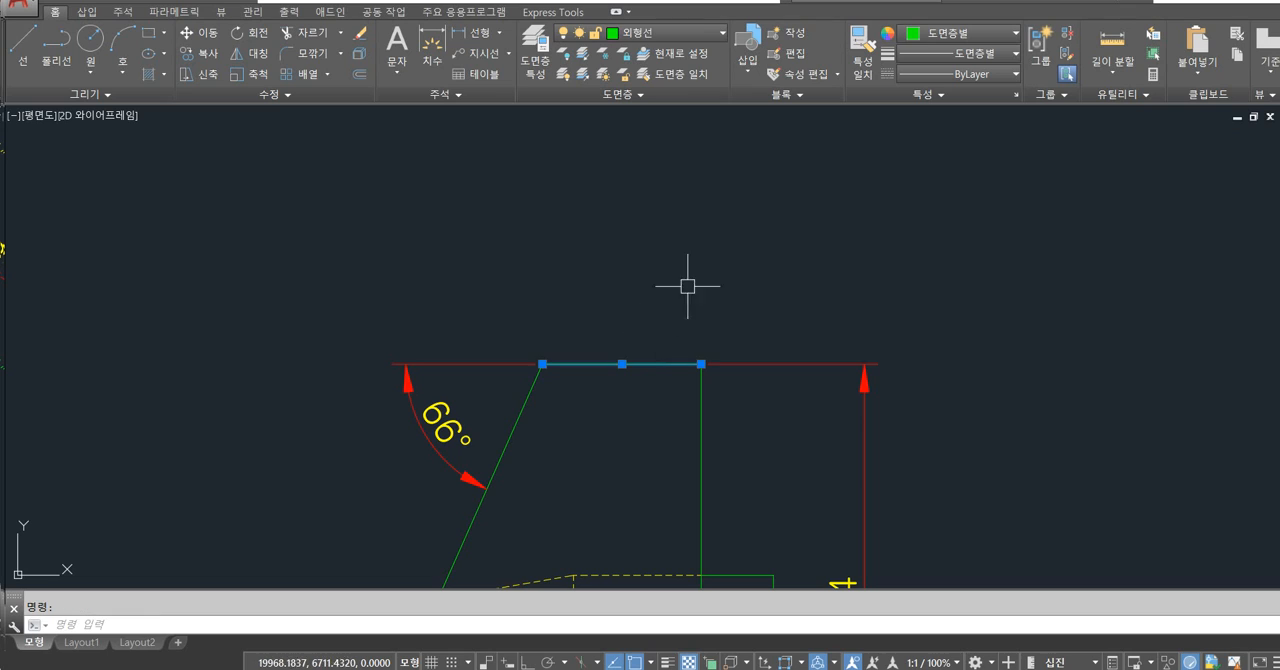
pyautogui.press('Escape')
# Turn off ortho mode and switch to Layout1.
pyautogui.press('F8')
pyautogui.hotkey('ctrl', 'pagedown')
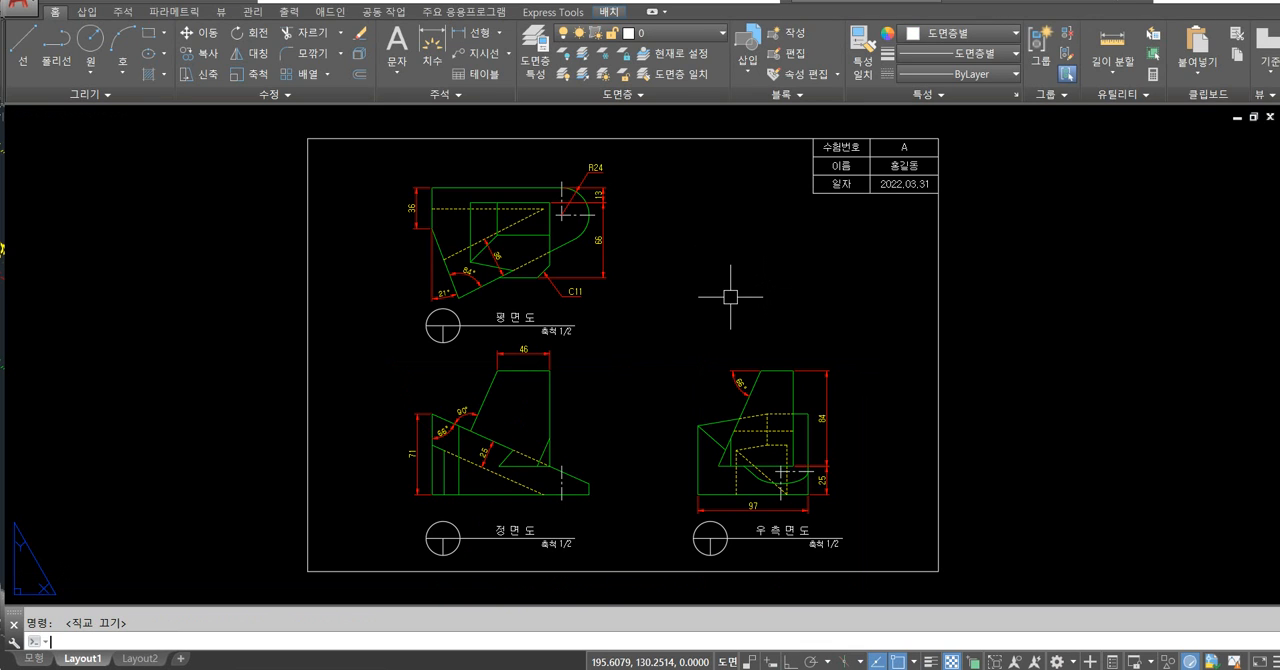